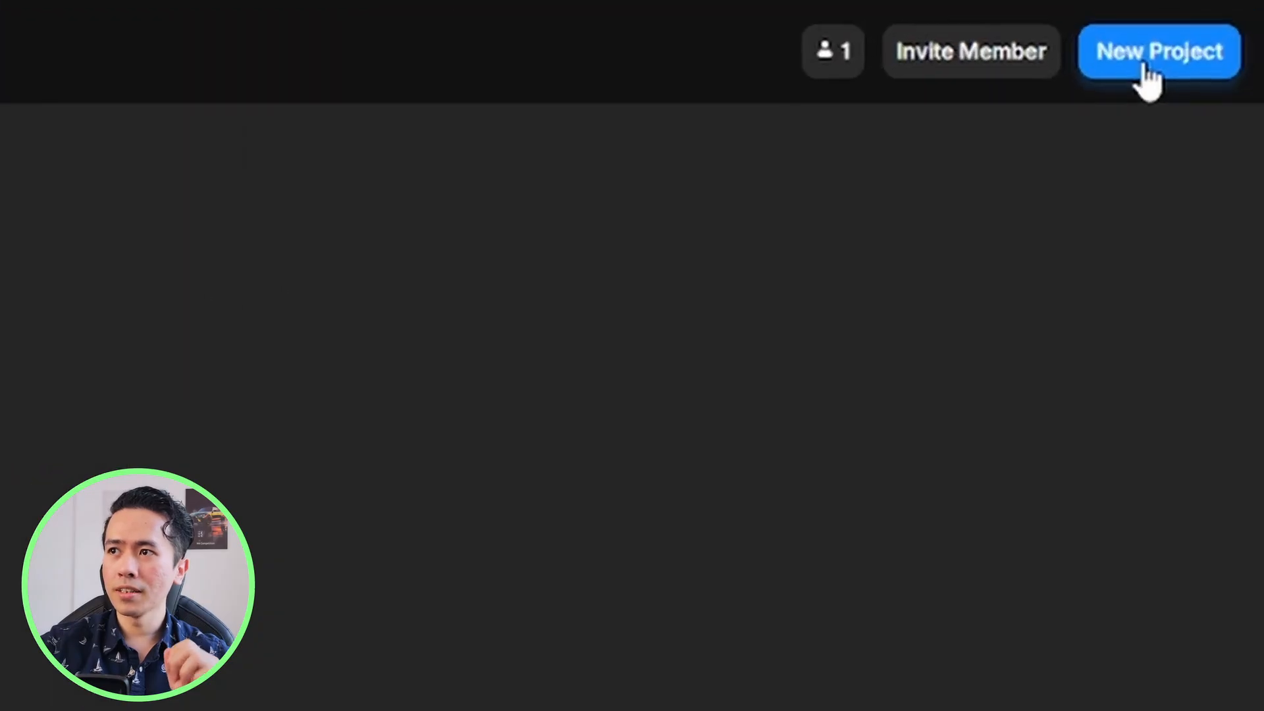
Create a new project in Framer
left_click(1150, 76)
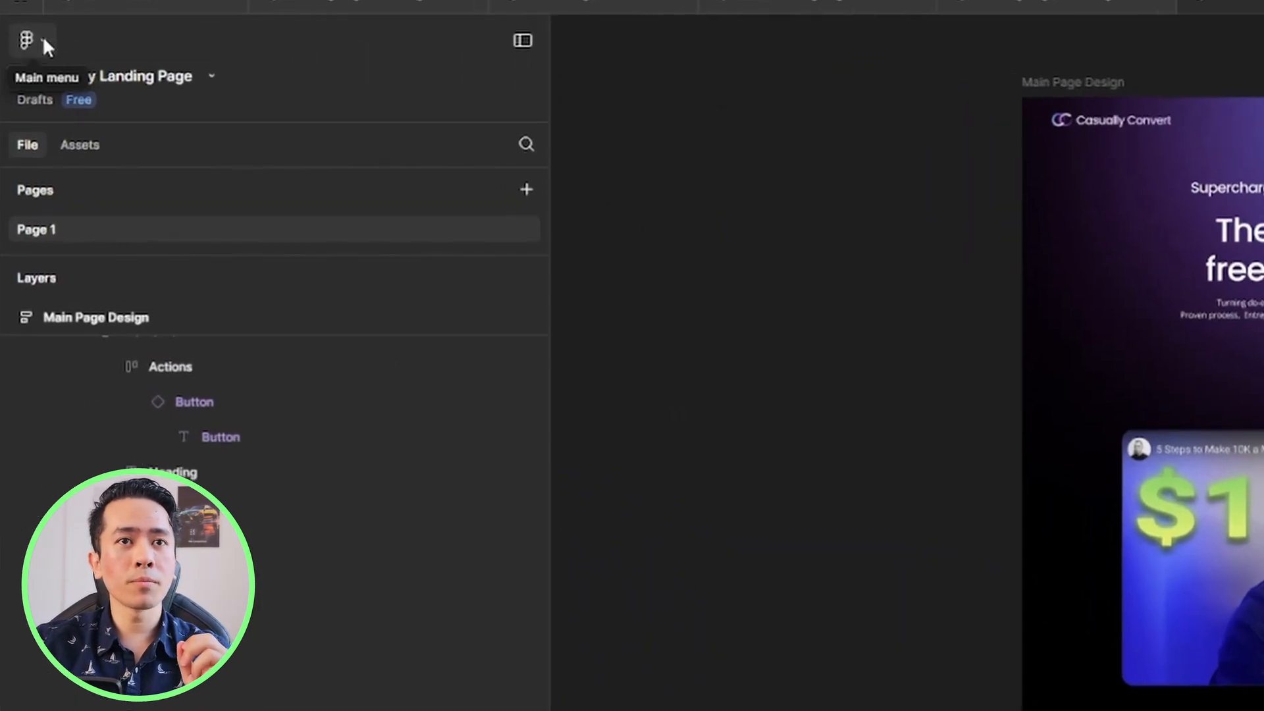
Switch to the landing page file in Figma and search the plugins for "figma to framer"
left_click(18, 31)
mouse_move(60, 162)
left_click(392, 670)
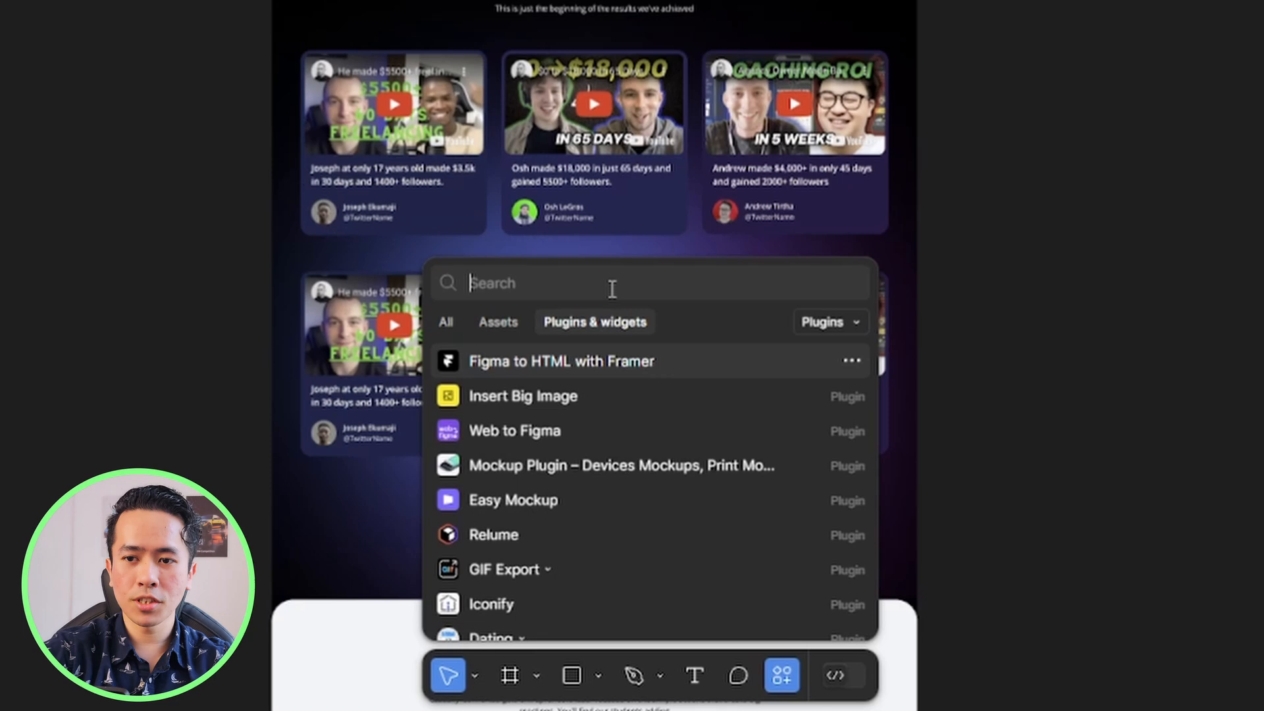
type("figma to fr")
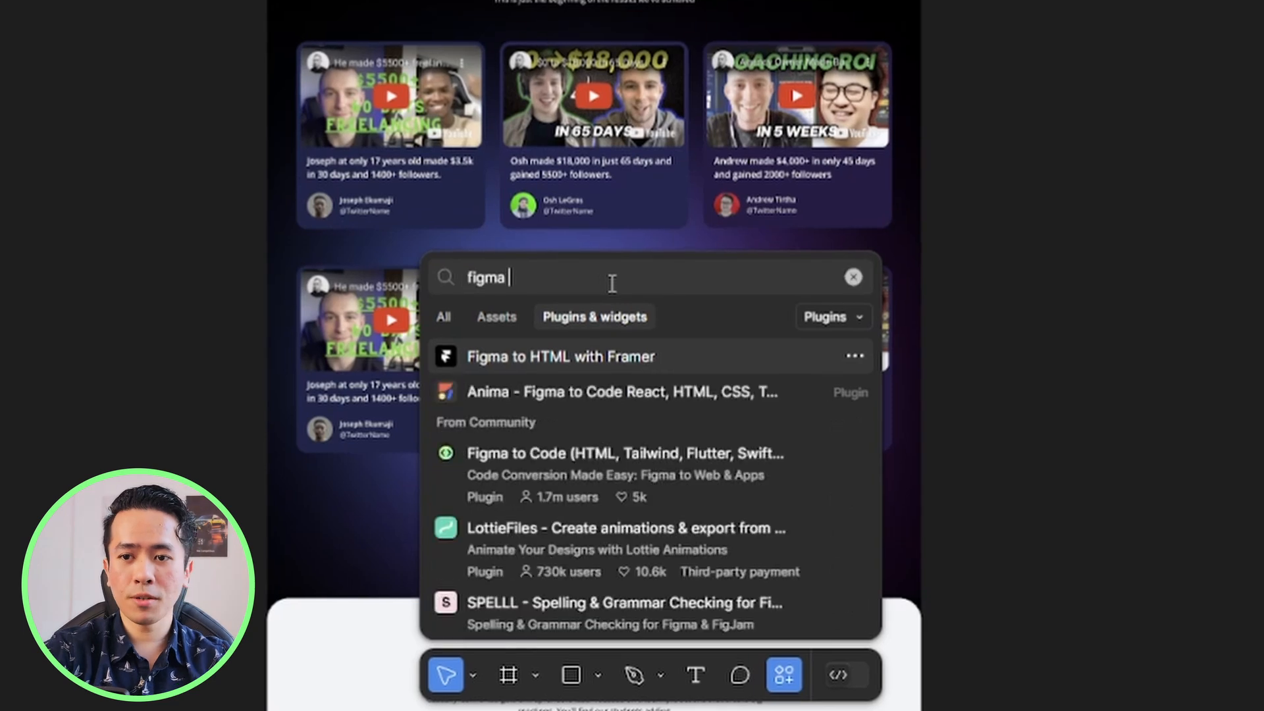
type("amer")
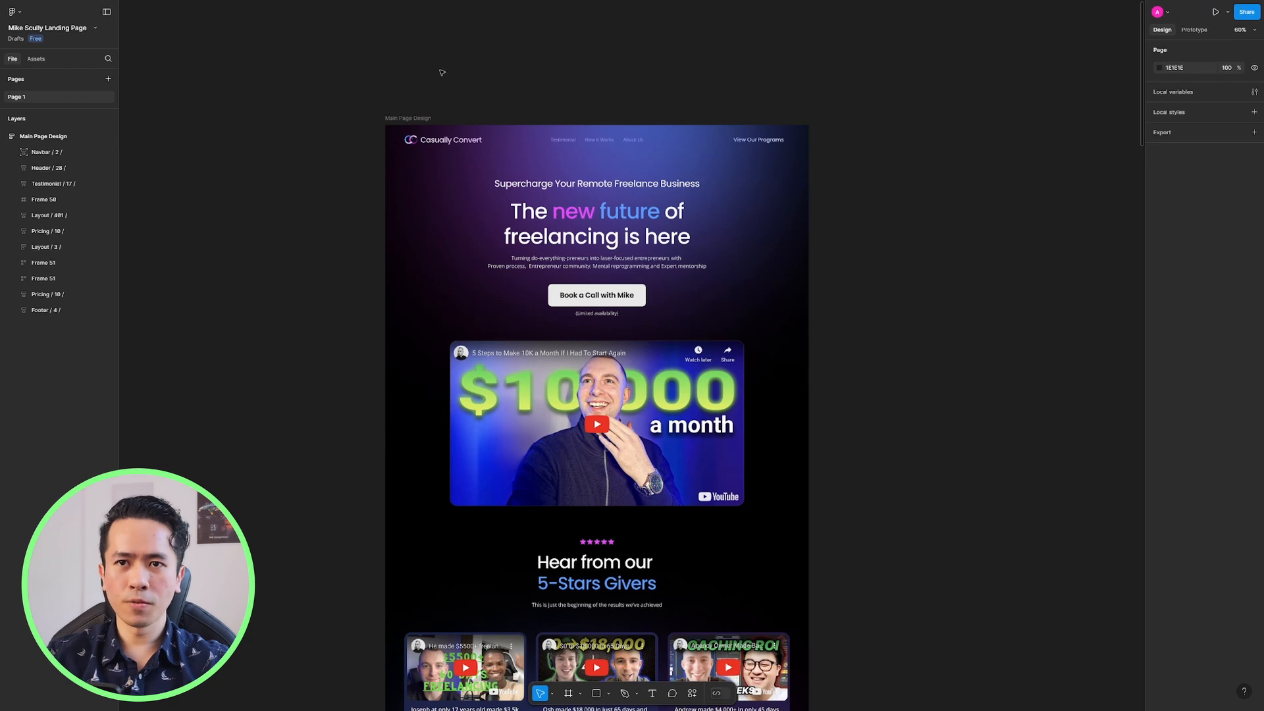
Select the whole Main Page Design frame on the canvas
left_click(400, 117)
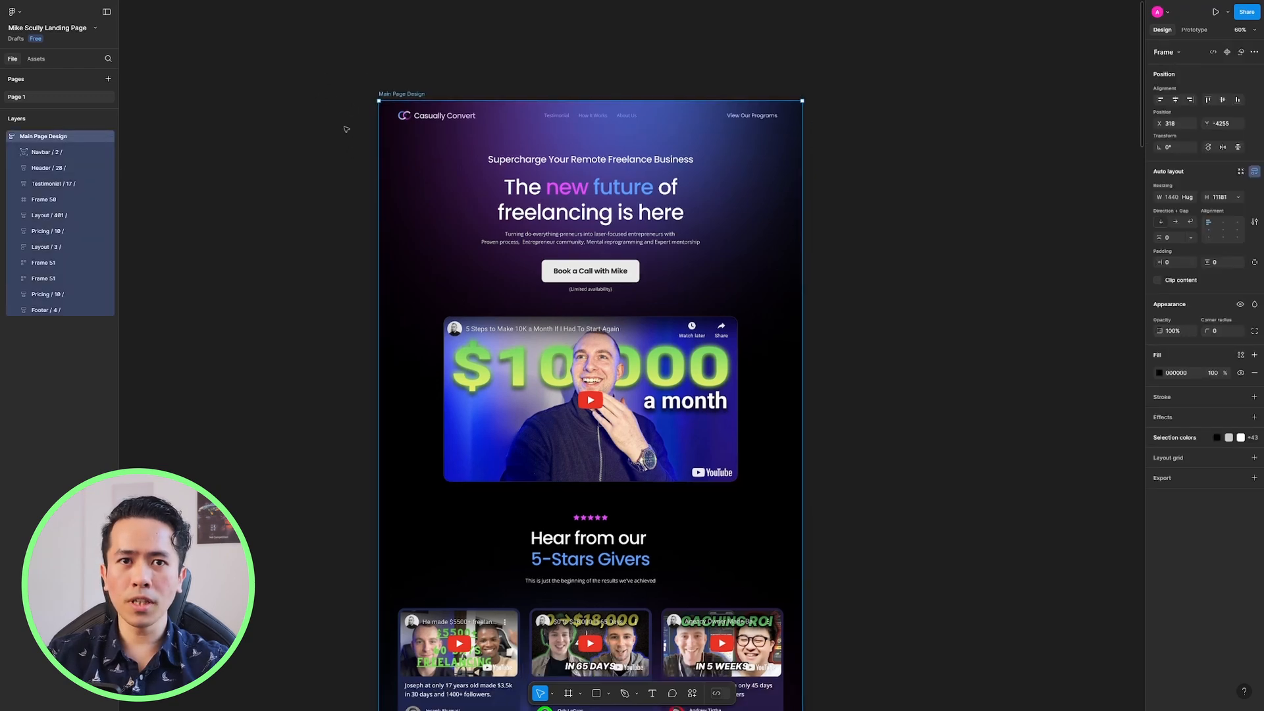
scroll(745, 363, "down", 5)
scroll(745, 362, "down", 2)
scroll(749, 273, "up", 5)
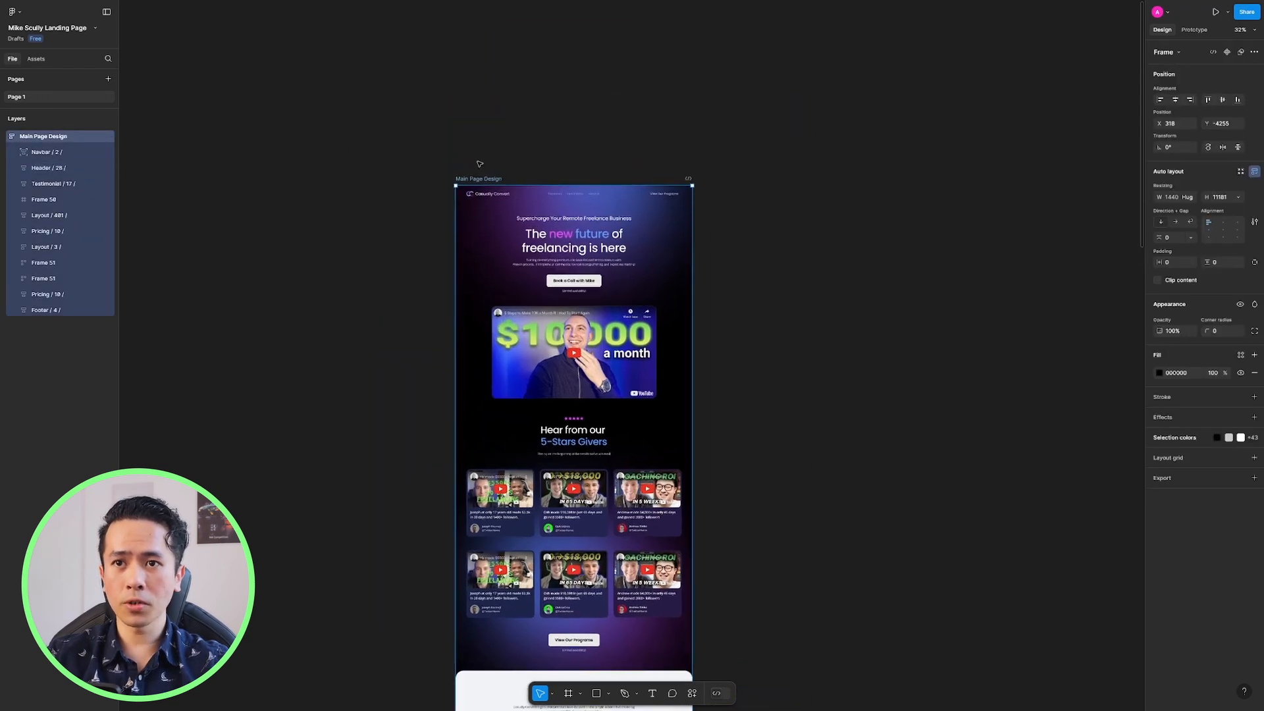
scroll(690, 232, "down", 4)
scroll(751, 274, "down", 10)
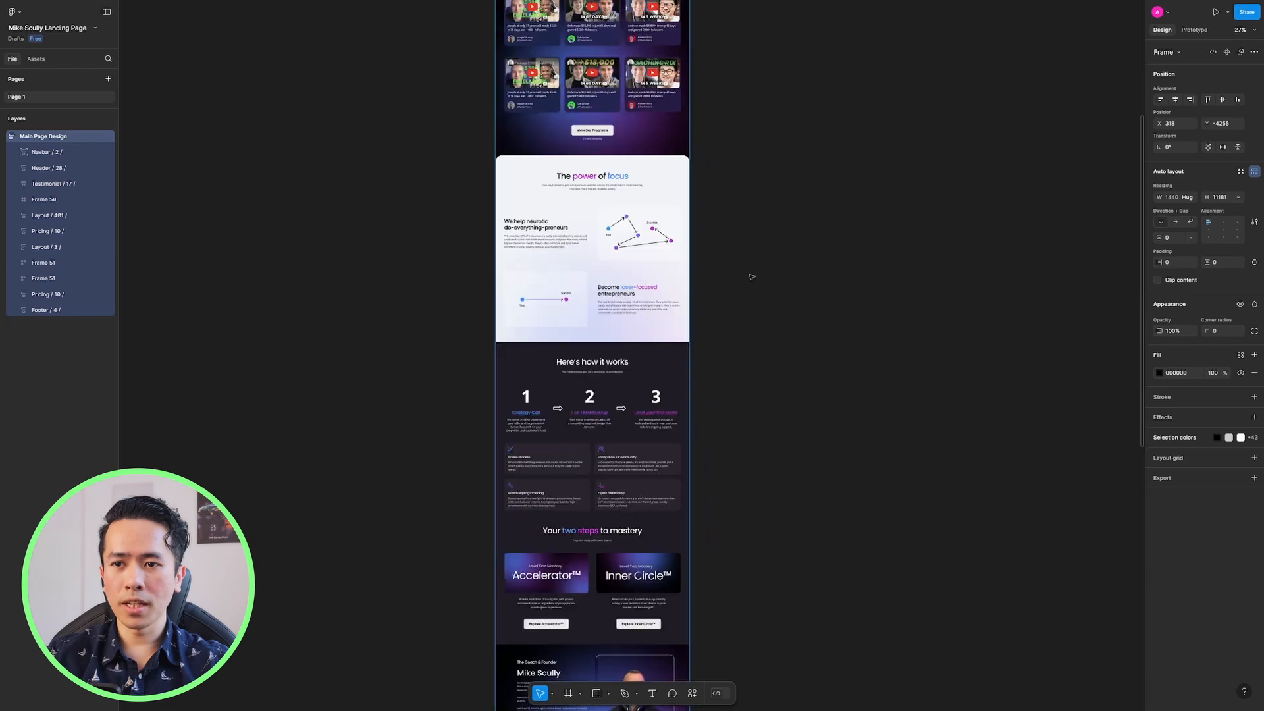
scroll(733, 393, "up", 10)
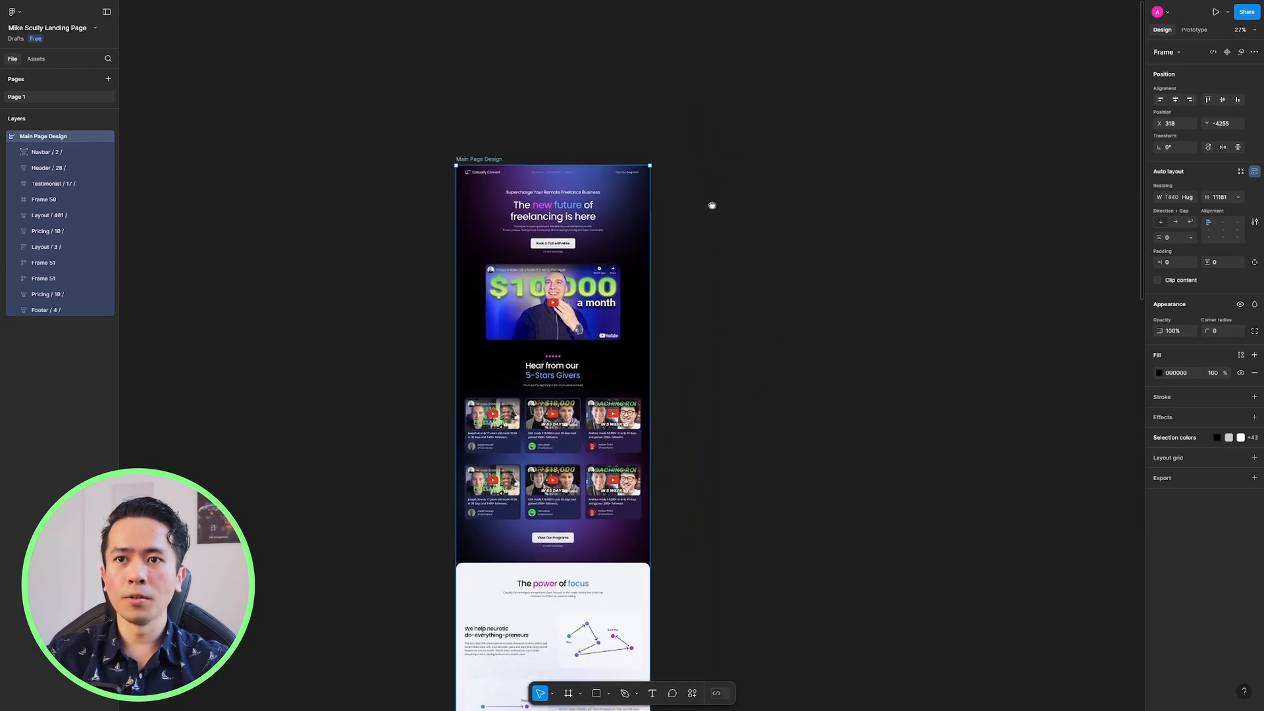
Run the Figma to HTML with Framer plugin and copy the selected frame's layers to the clipboard
left_click(17, 12)
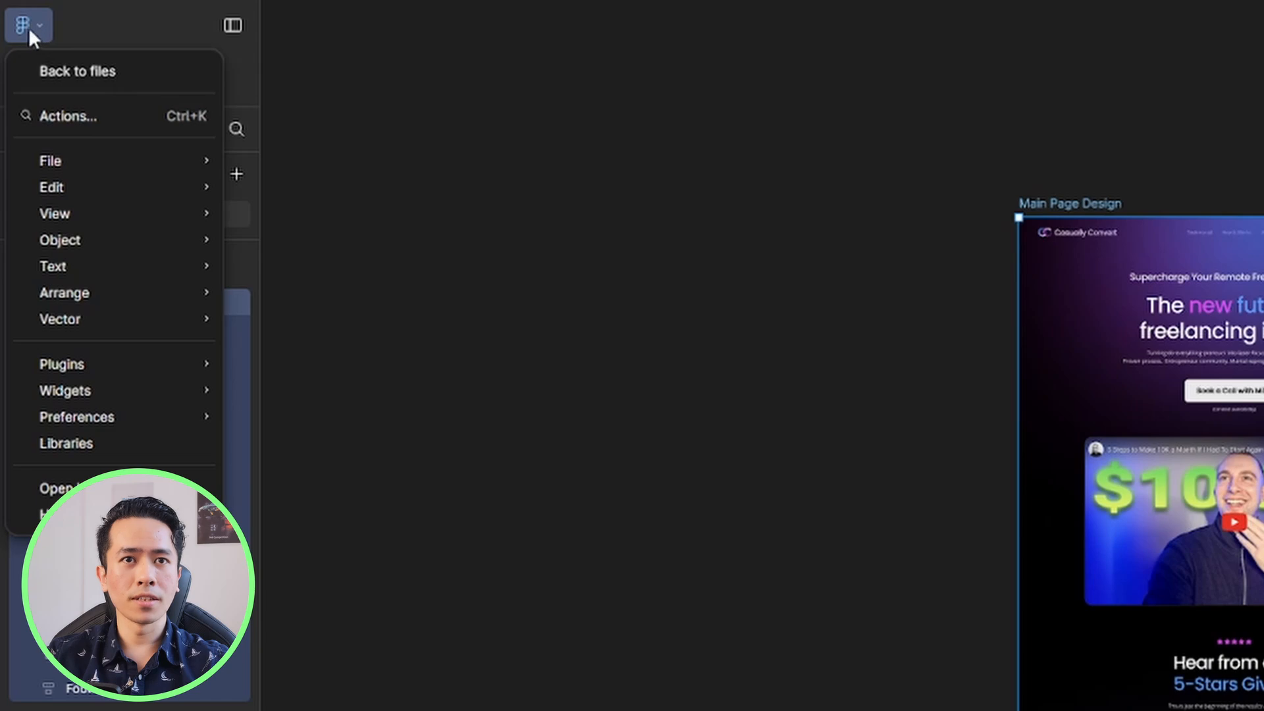
mouse_move(132, 365)
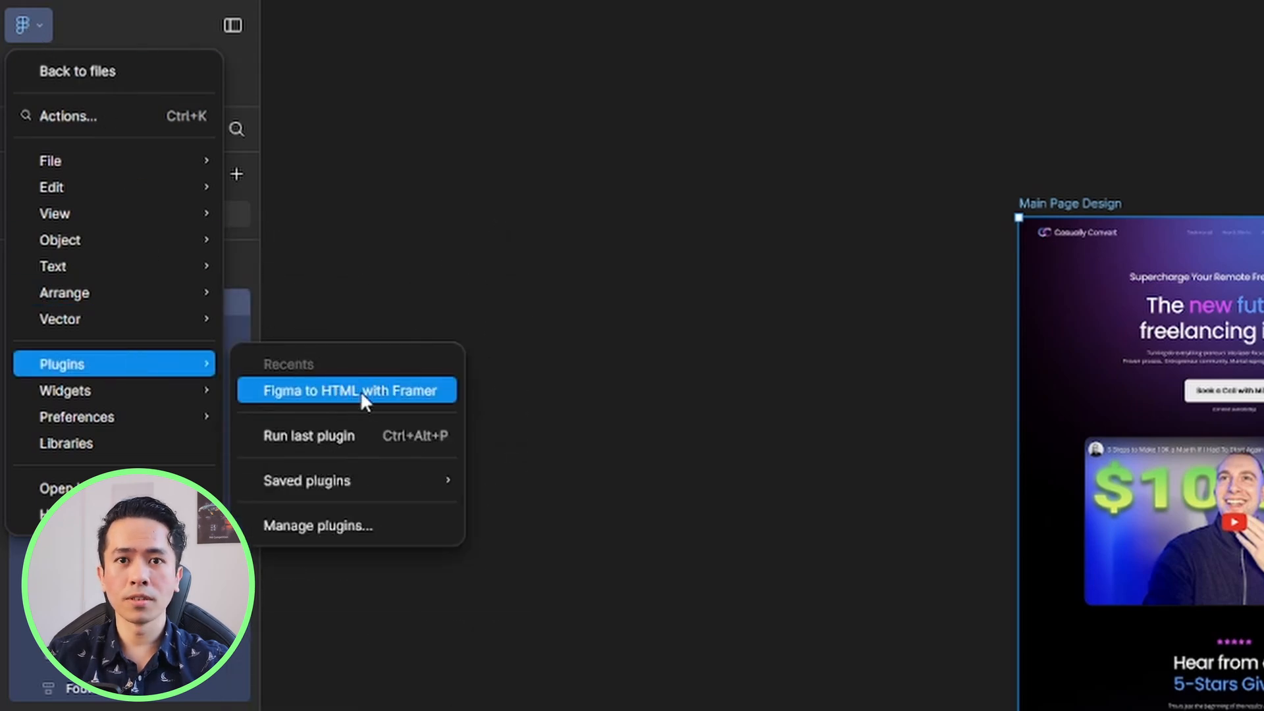
left_click(361, 391)
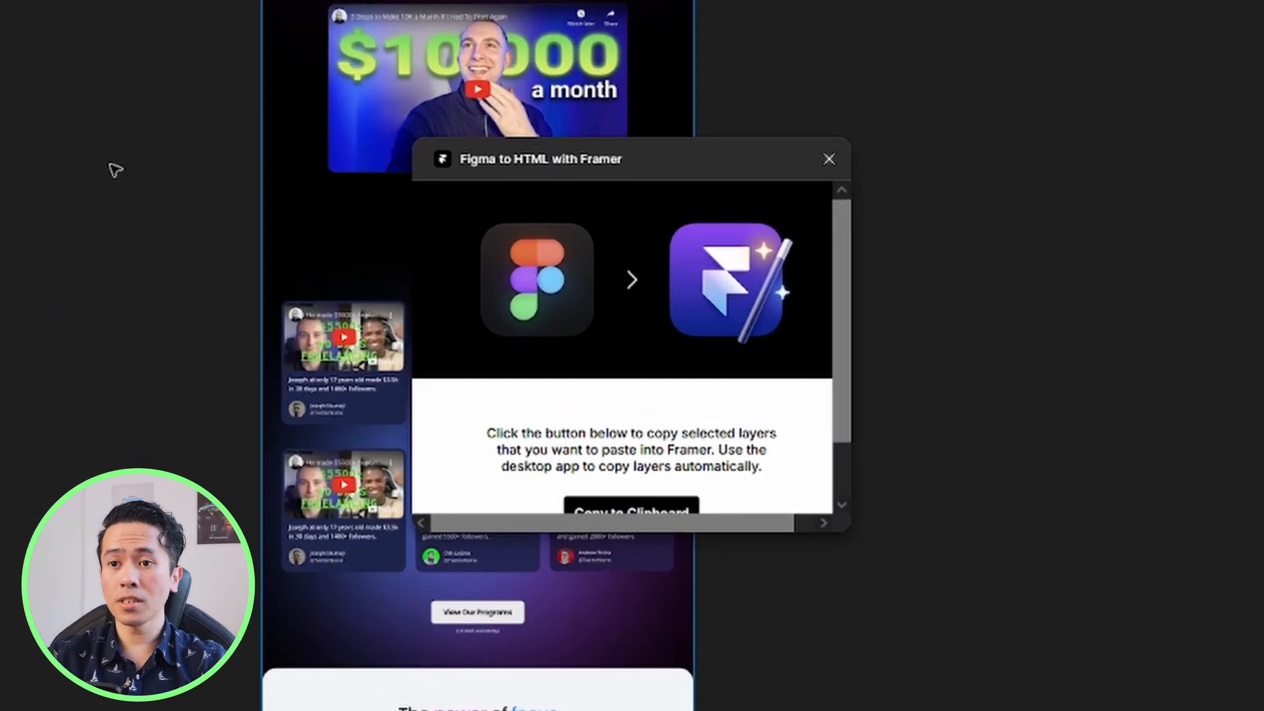
scroll(635, 364, "down", 1)
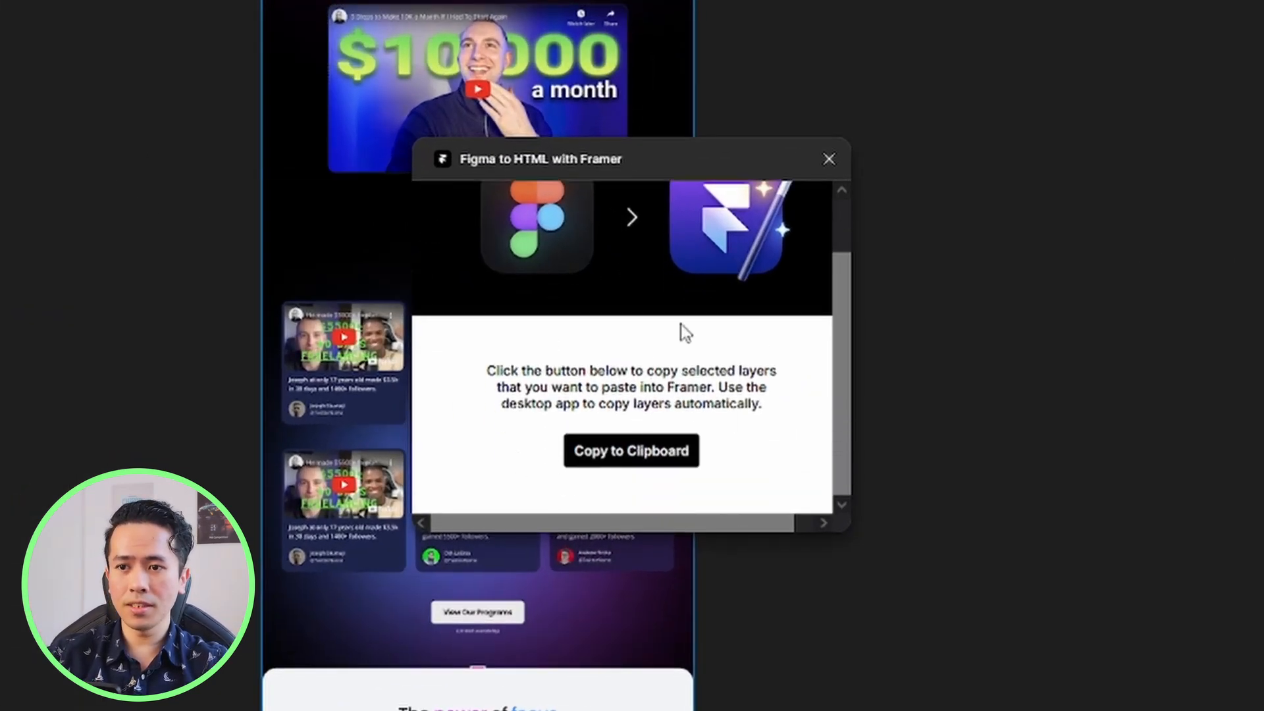
scroll(650, 461, "up", 1)
left_click(631, 511)
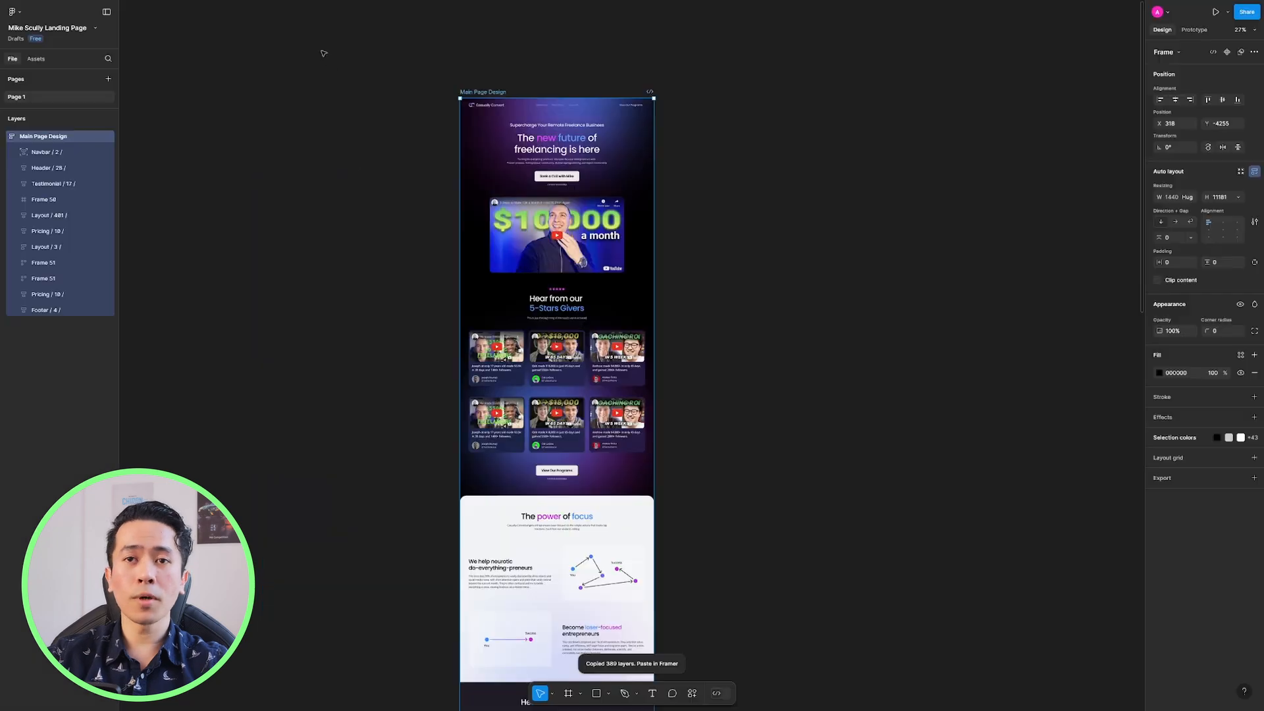
Switch to the Framer project, select the Desktop breakpoint, and compare its size with the Main Page Design frame in Figma
left_click(88, 11)
key("F11")
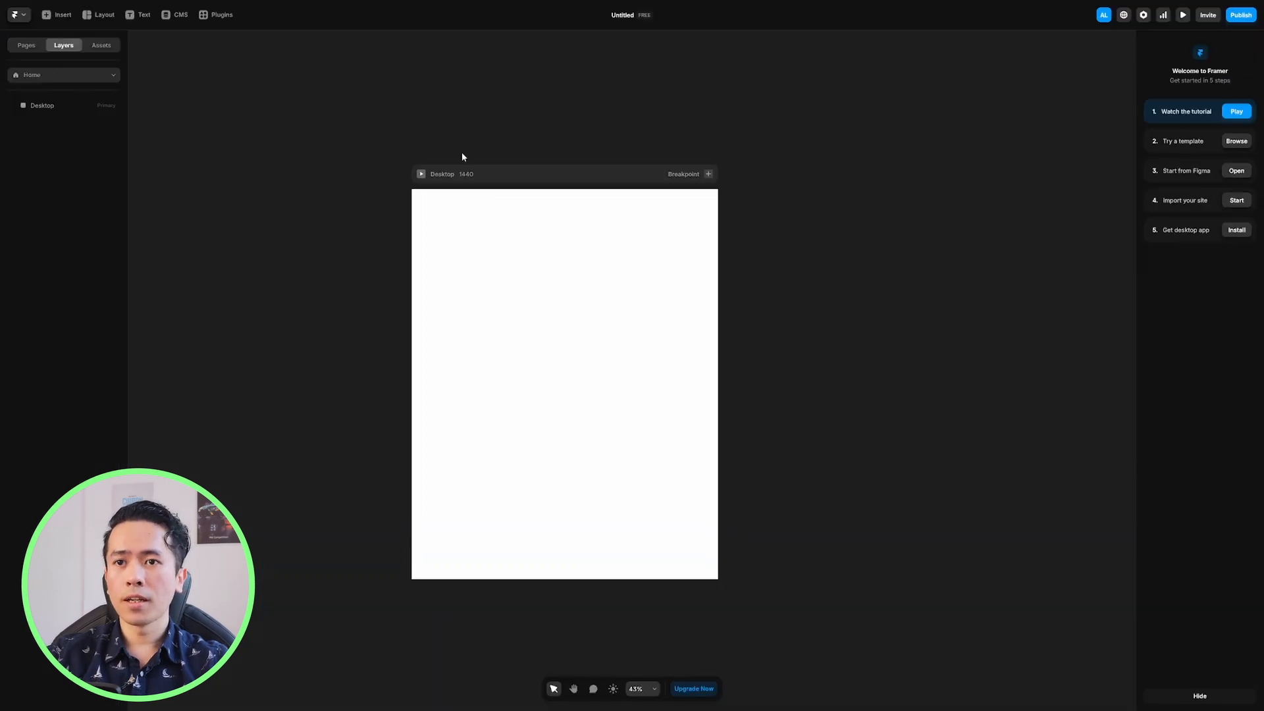
left_click(470, 205)
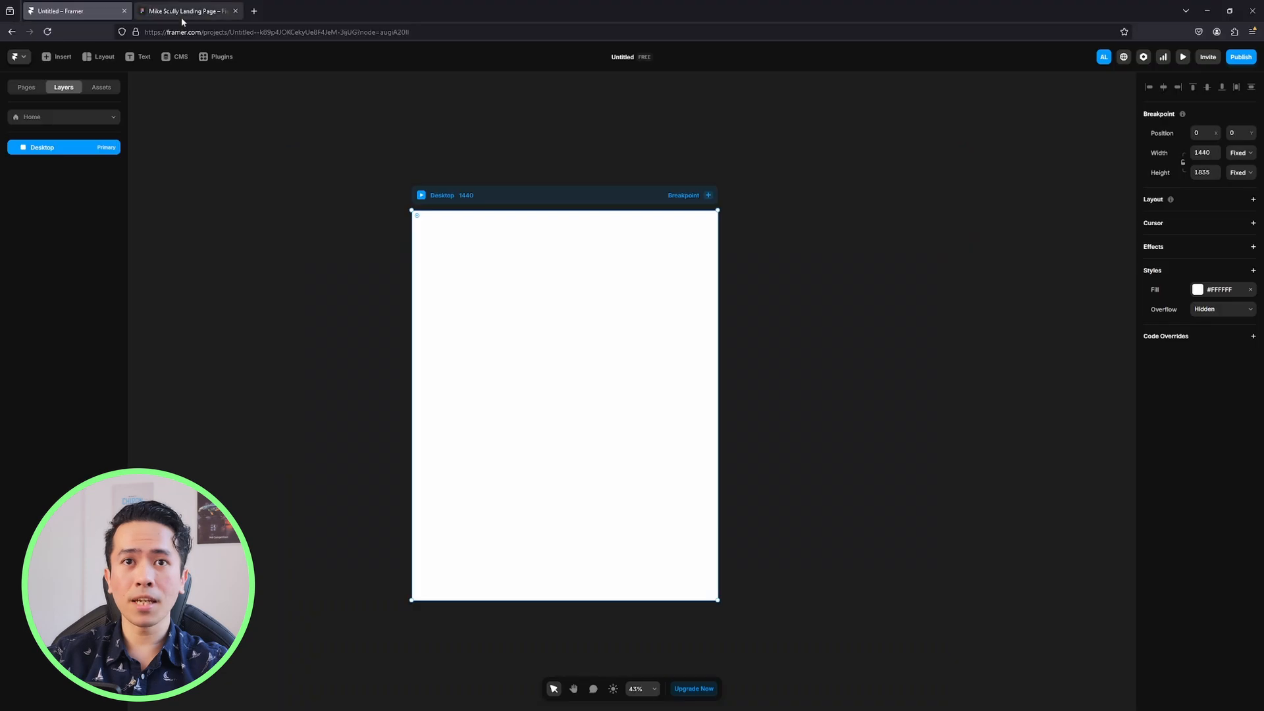
left_click(184, 12)
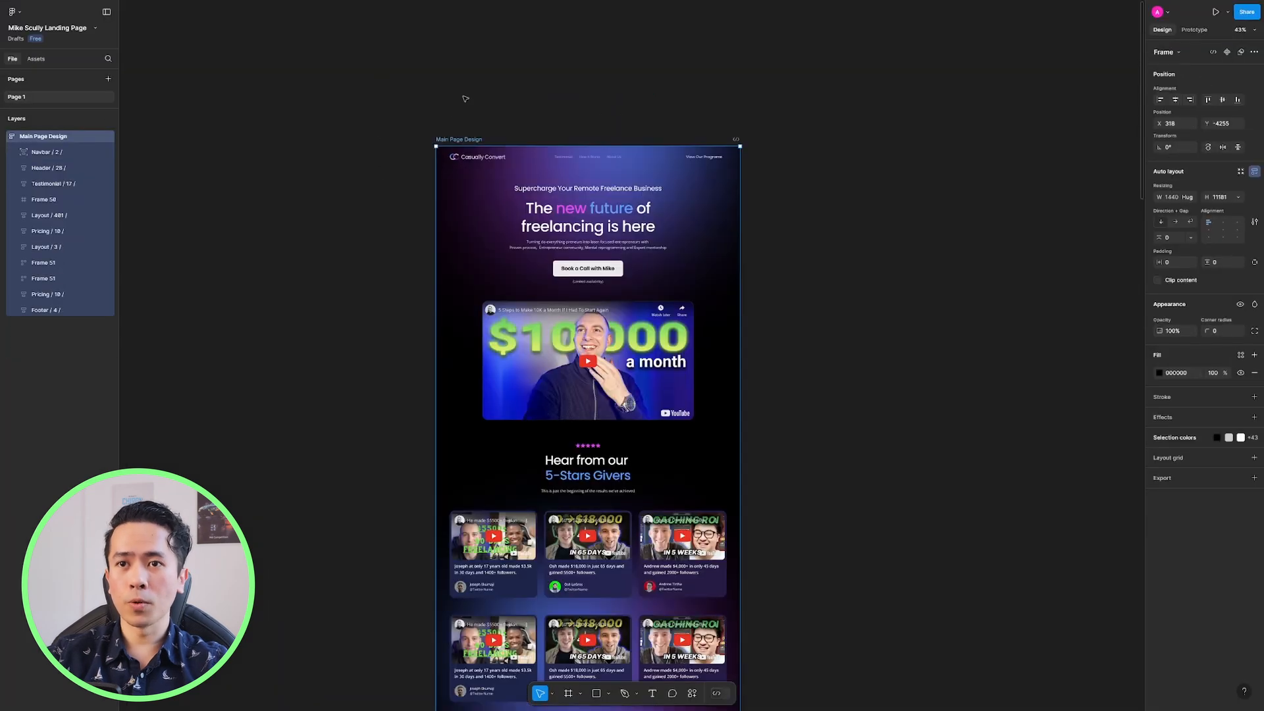
left_click(478, 145)
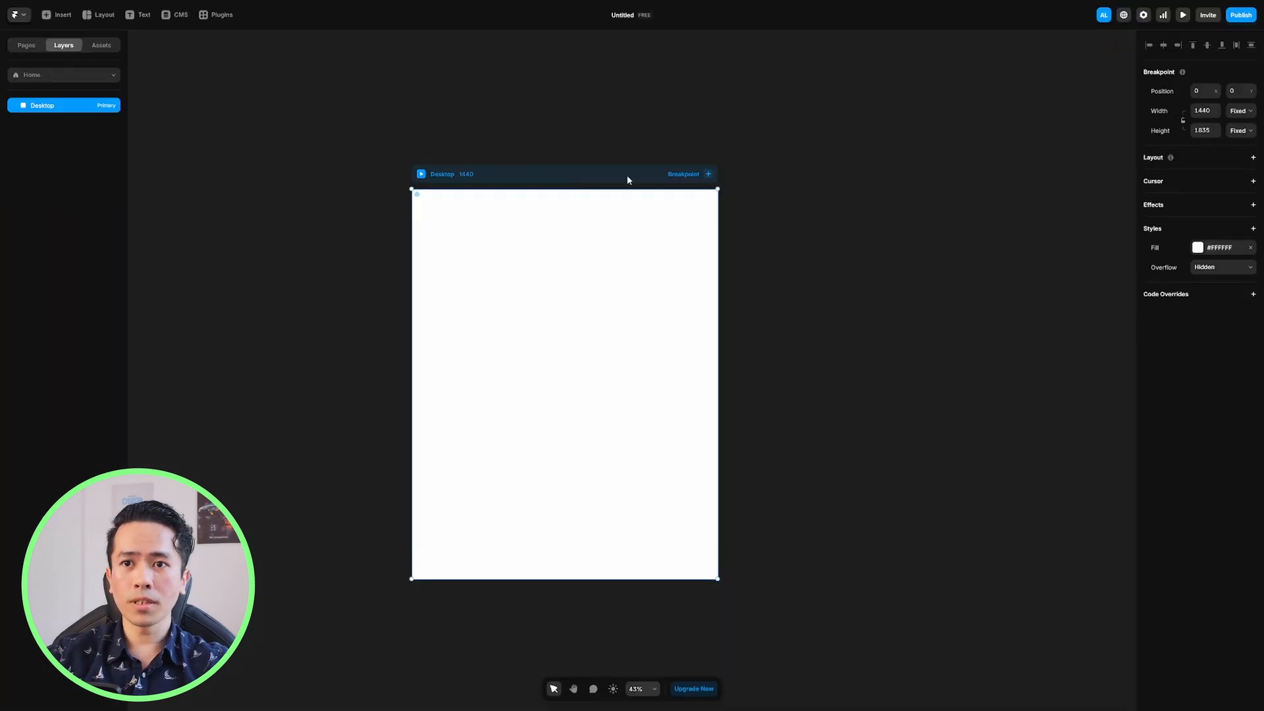
Set the Desktop breakpoint's width to 1200 in the Framer project
left_click(1202, 112)
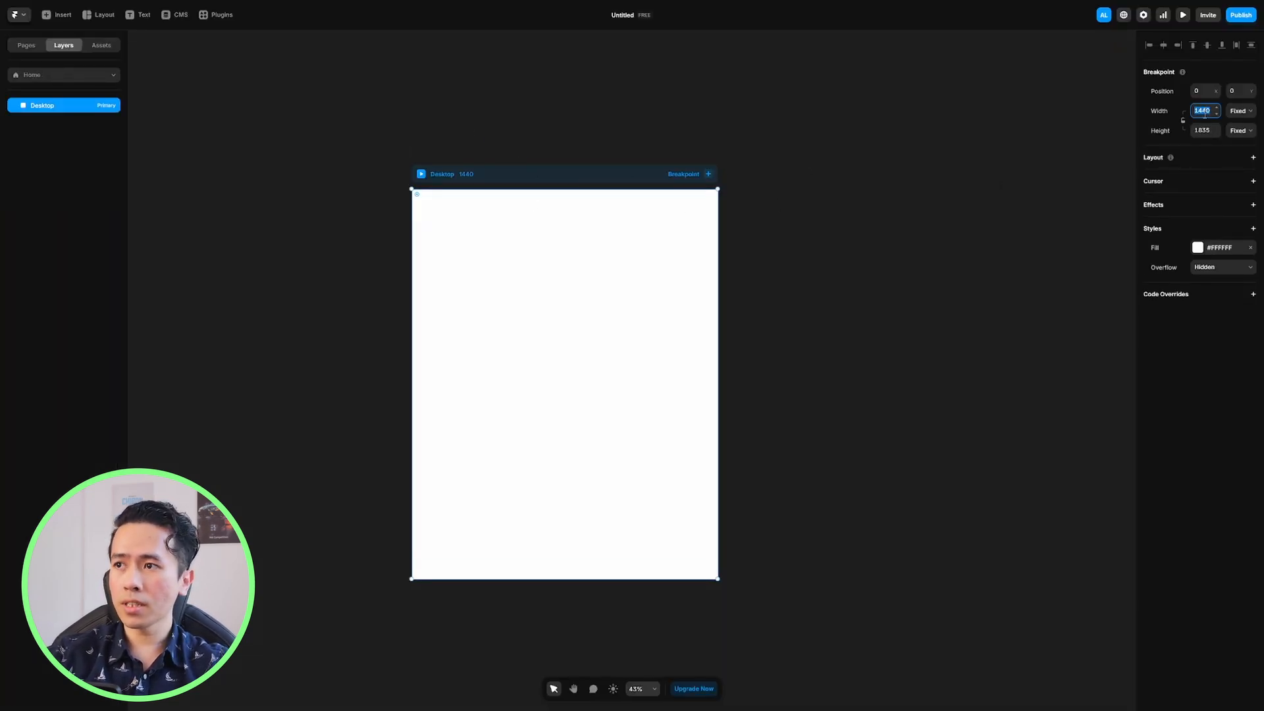
type("1200")
key("Return")
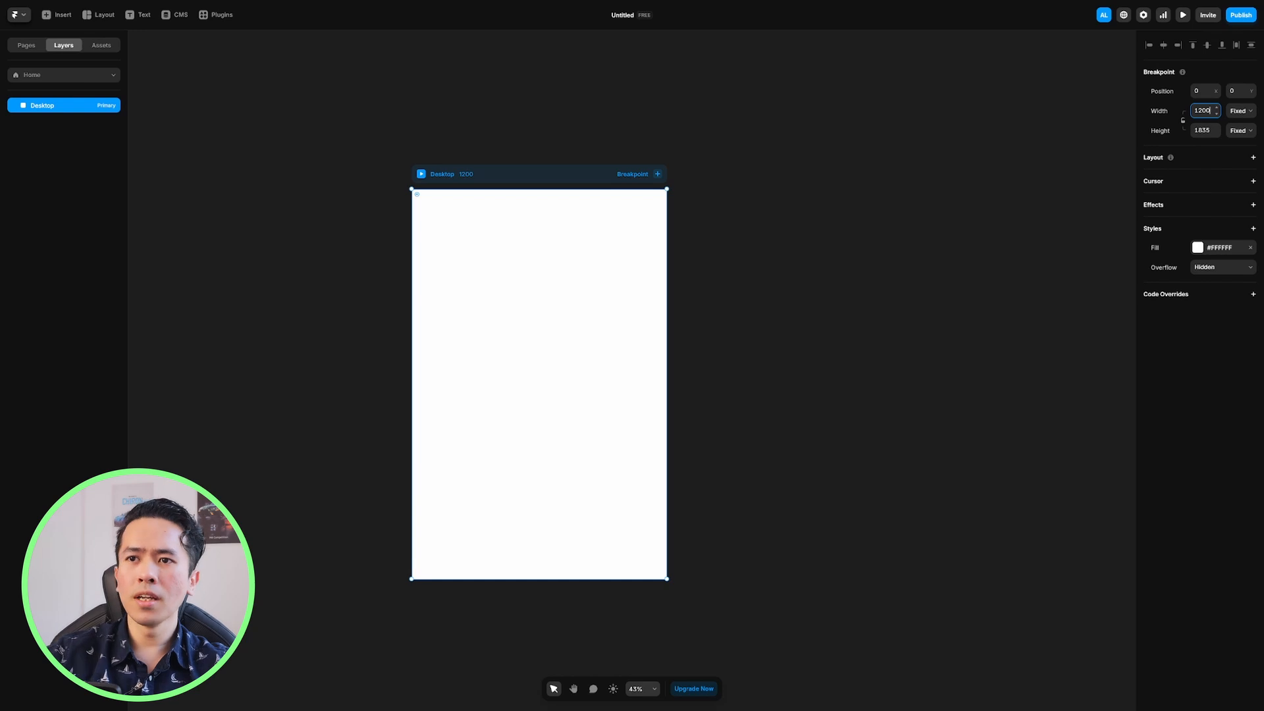
left_click(1134, 116)
left_click(445, 206)
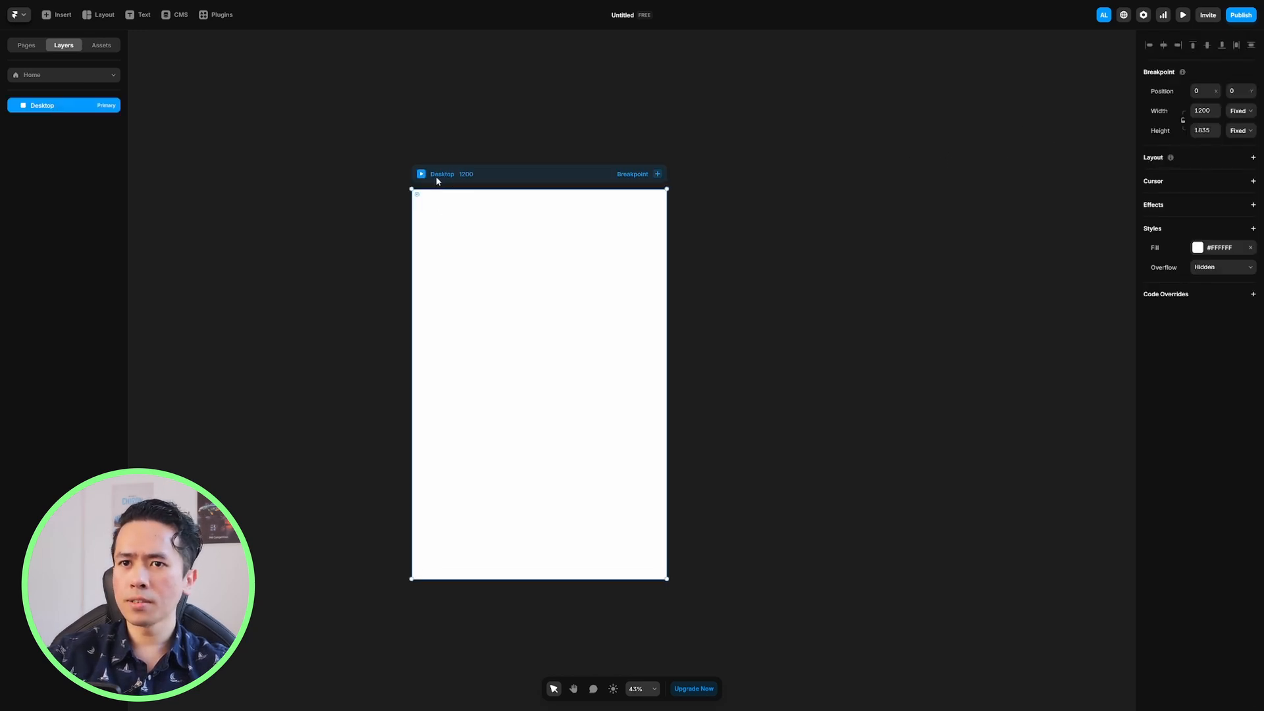
Set the Desktop breakpoint's width to 1440 to match the Figma frame
left_click(1213, 112)
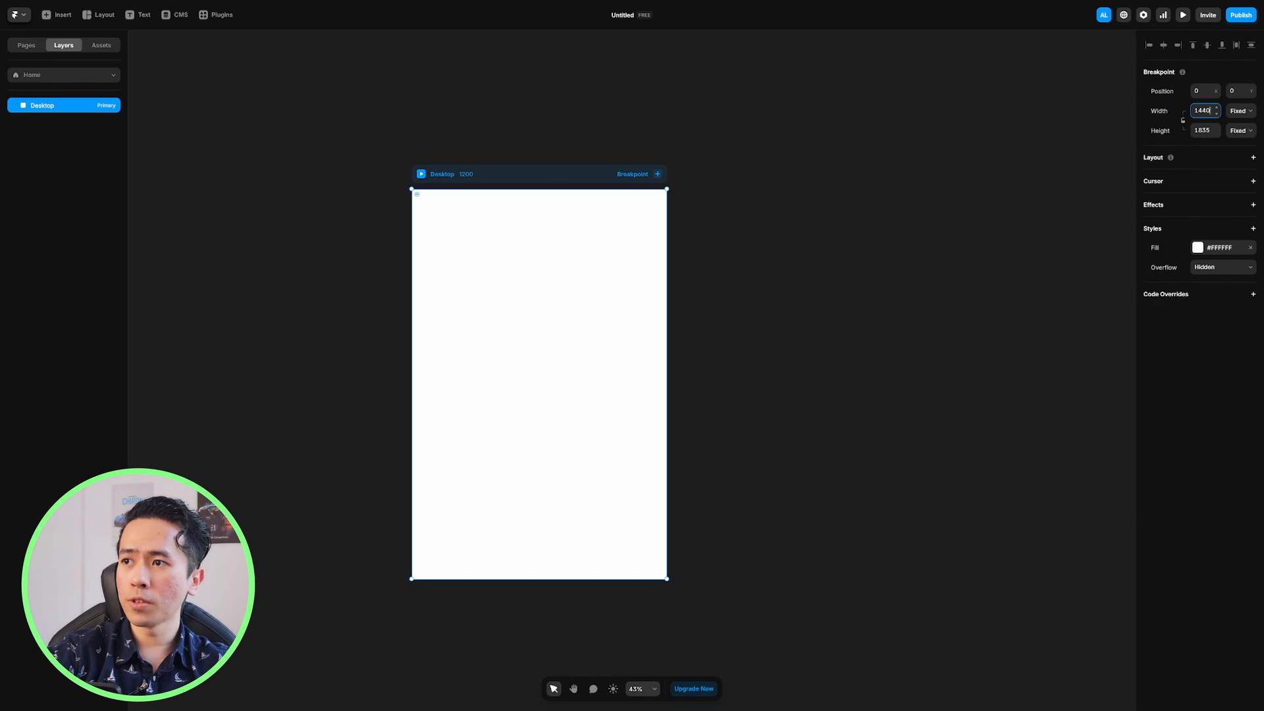
key("Return")
left_click(274, 9)
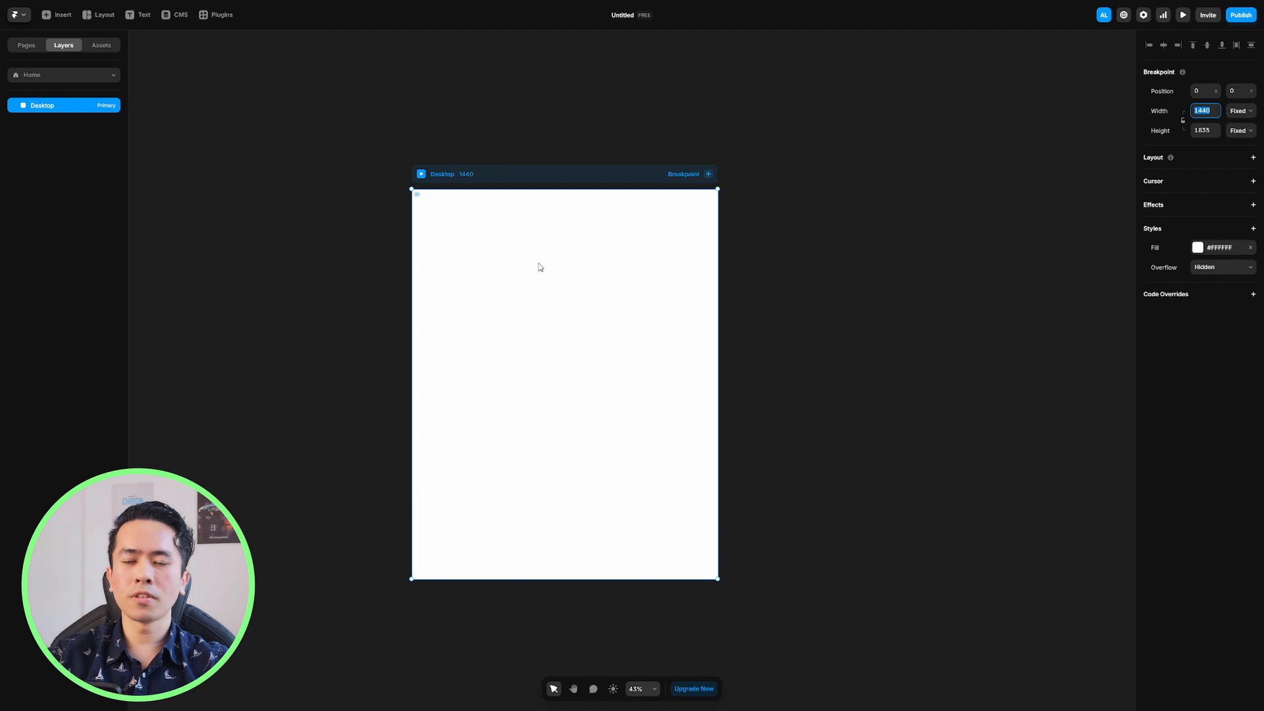
Set the Desktop breakpoint's height to 11181 to match the Figma frame
left_click(539, 250)
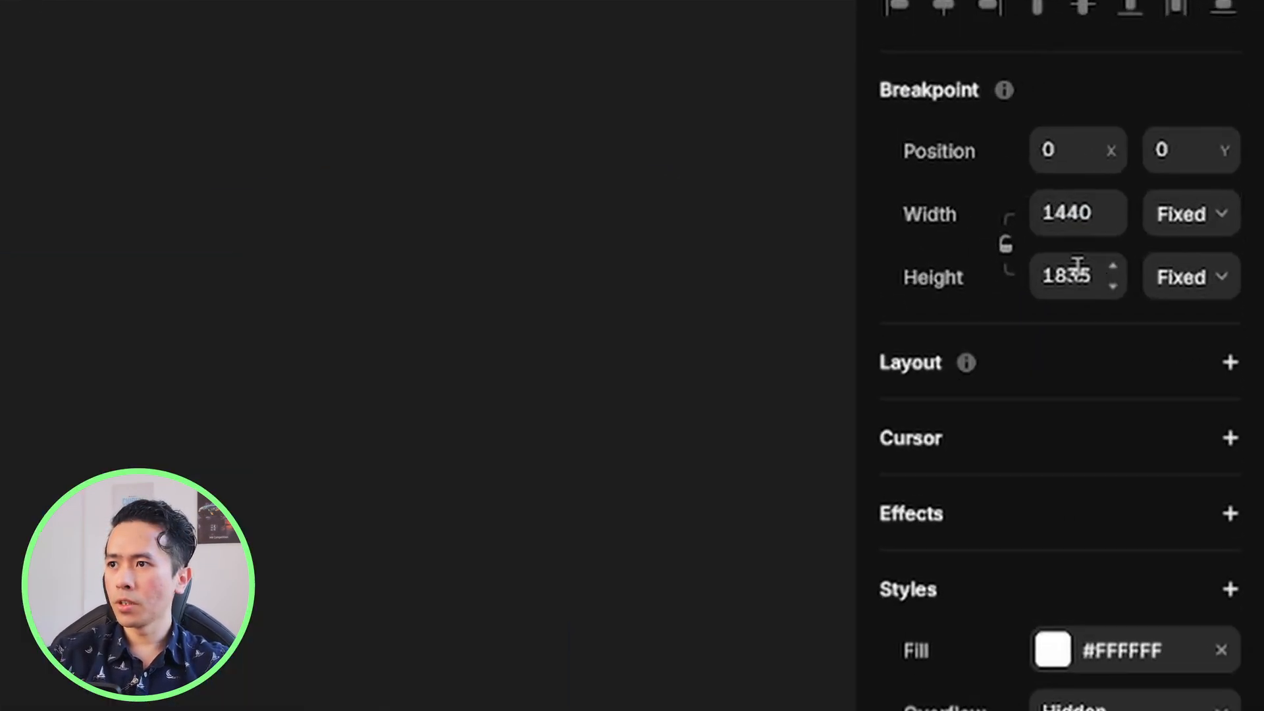
left_click(1205, 129)
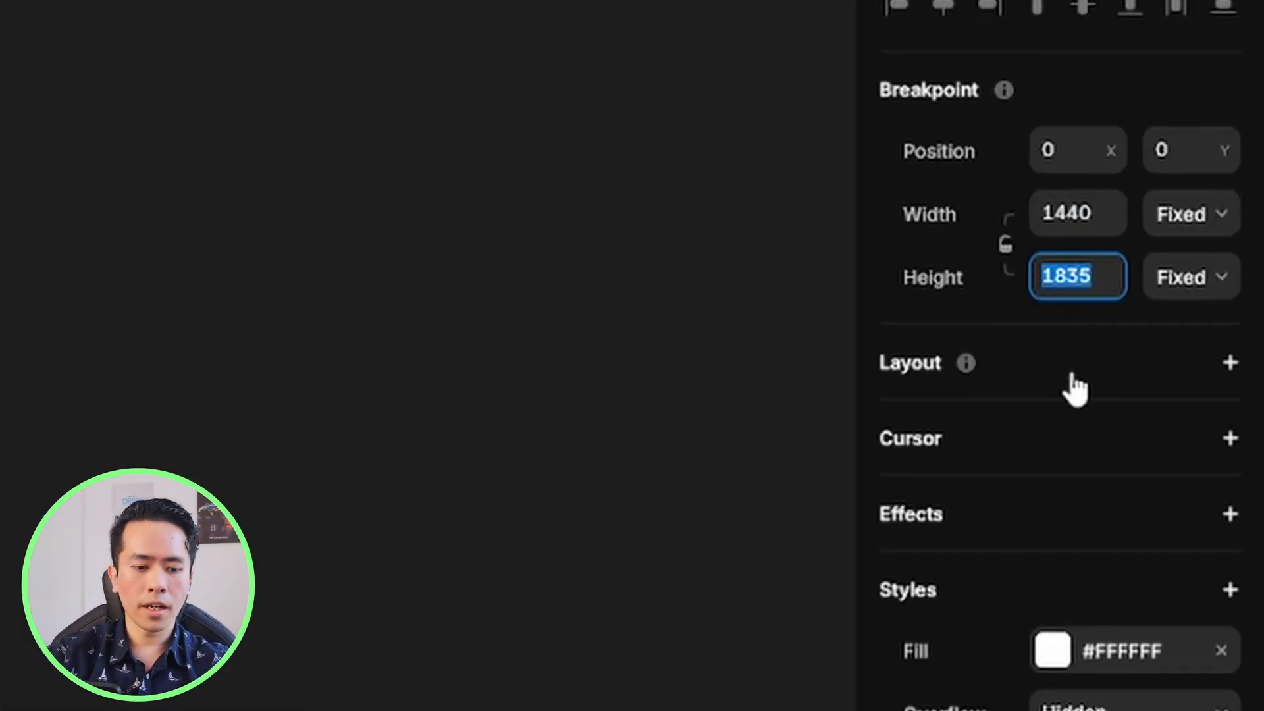
type("11181")
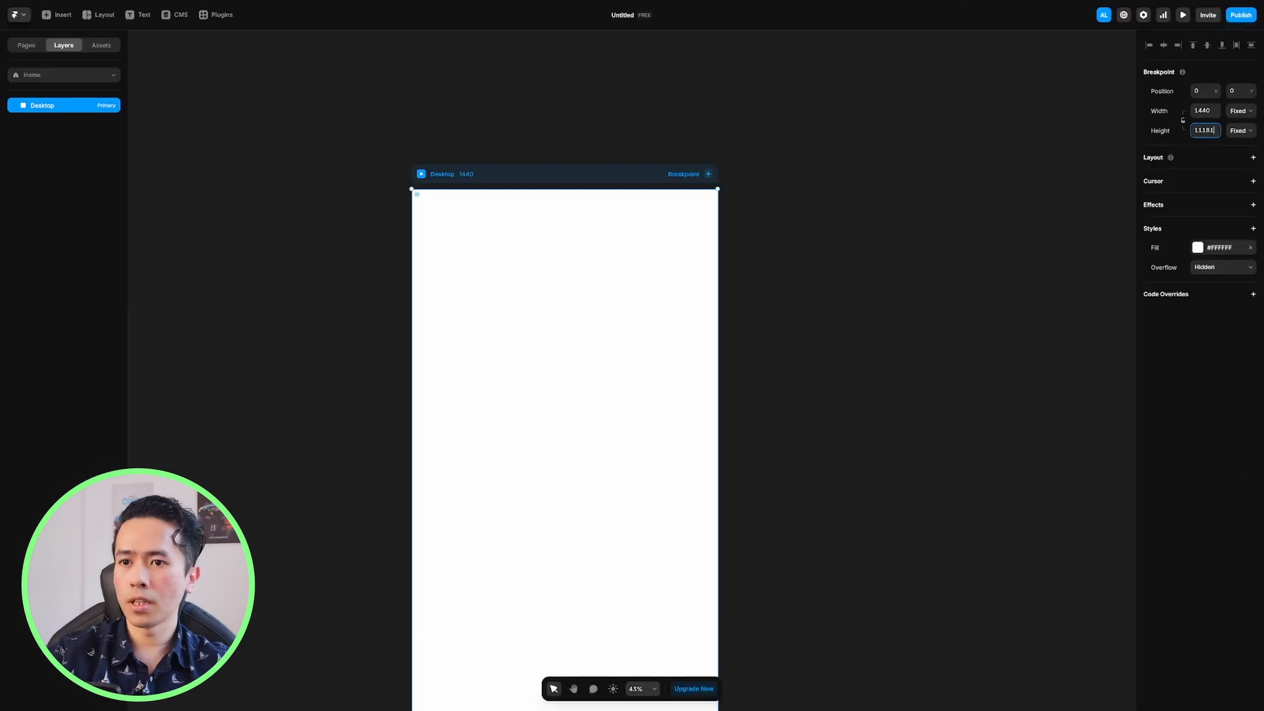
key("Return")
Paste the copied Figma layers into the Desktop breakpoint
scroll(886, 237, "down", 5)
scroll(886, 237, "down", 5)
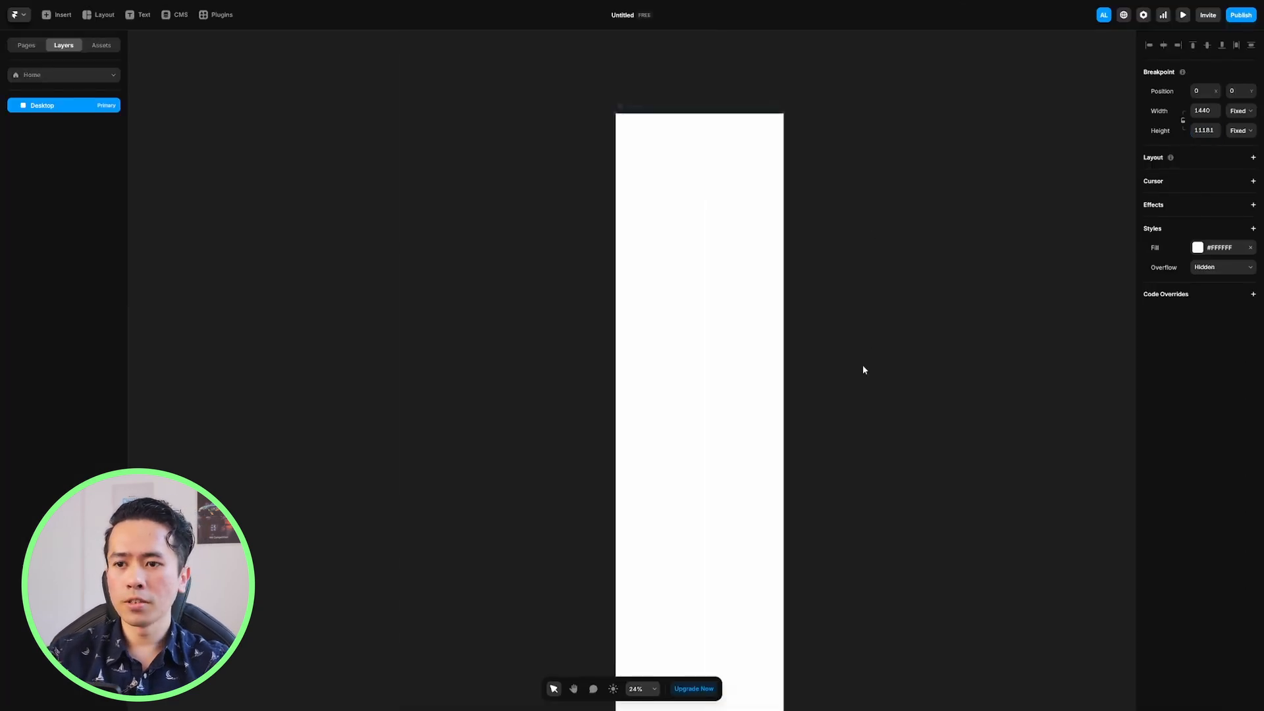
left_click_drag(862, 364, 762, 325)
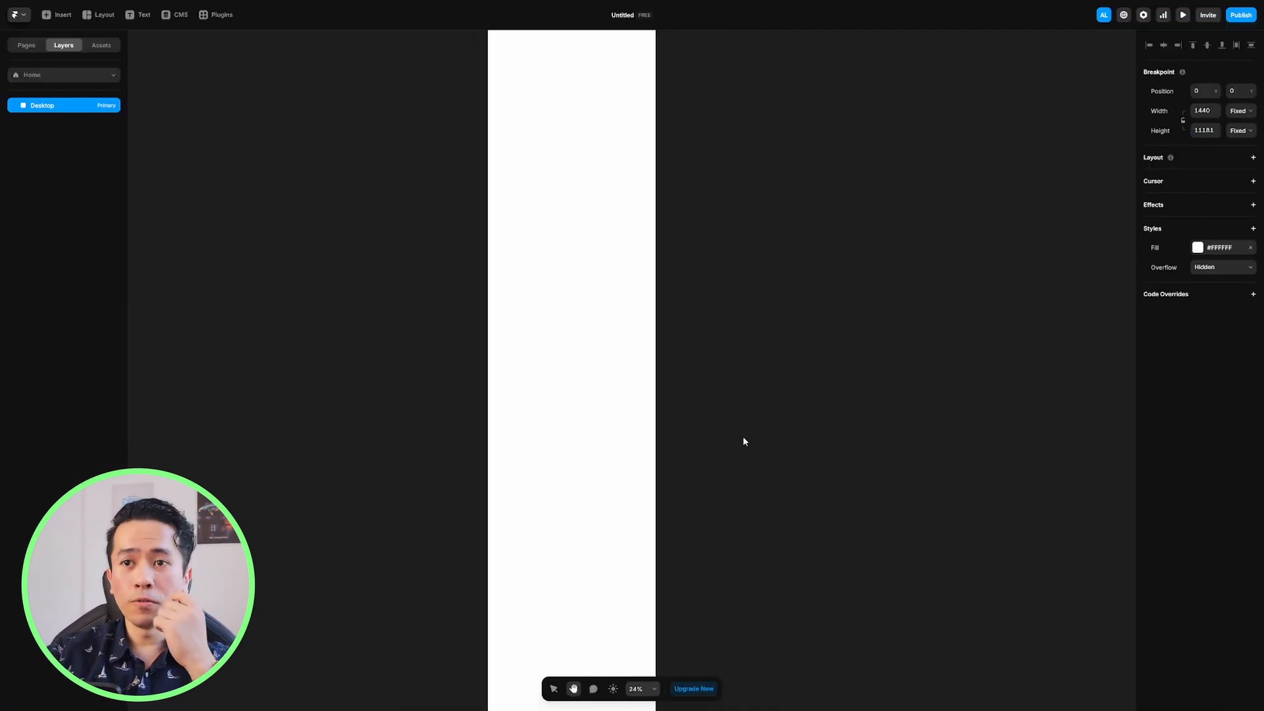
scroll(724, 283, "up", 3)
scroll(658, 290, "left", 1)
key("v")
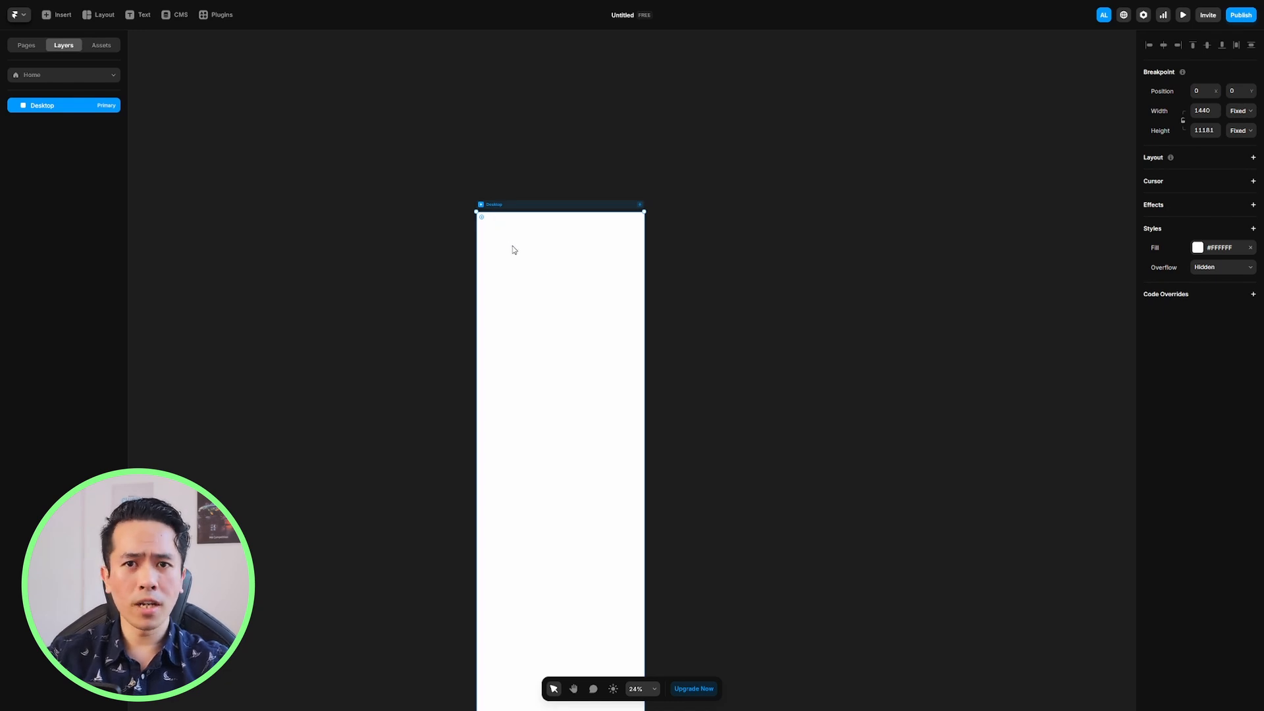
scroll(515, 255, "up", 3)
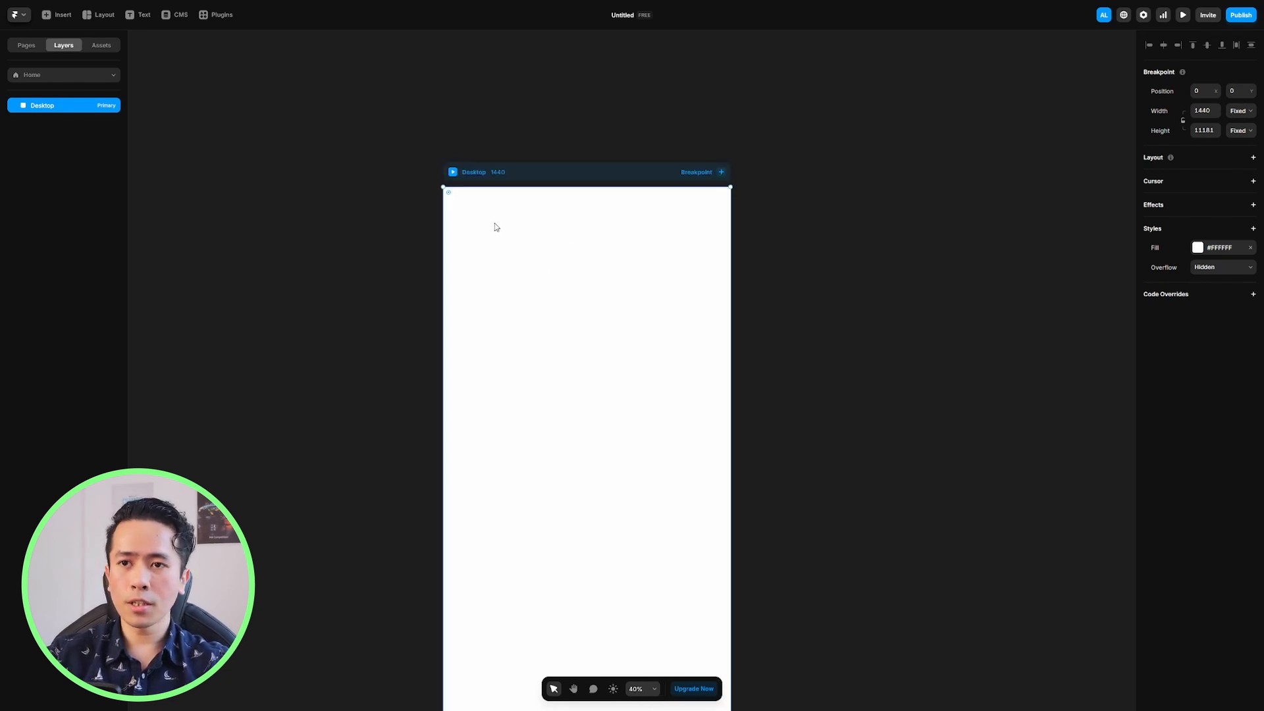
key("ctrl+v")
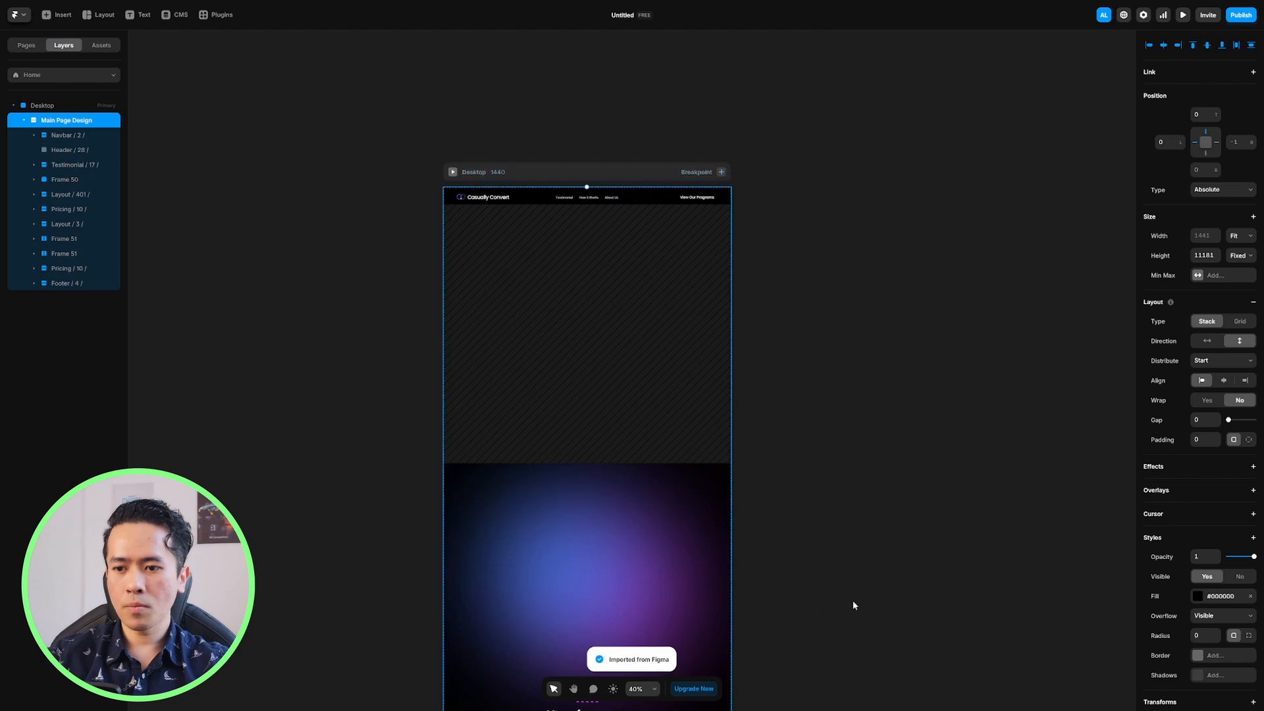
Check the imported sections down the page against the original design and select the Header layer below the navbar
scroll(796, 568, "down", 5)
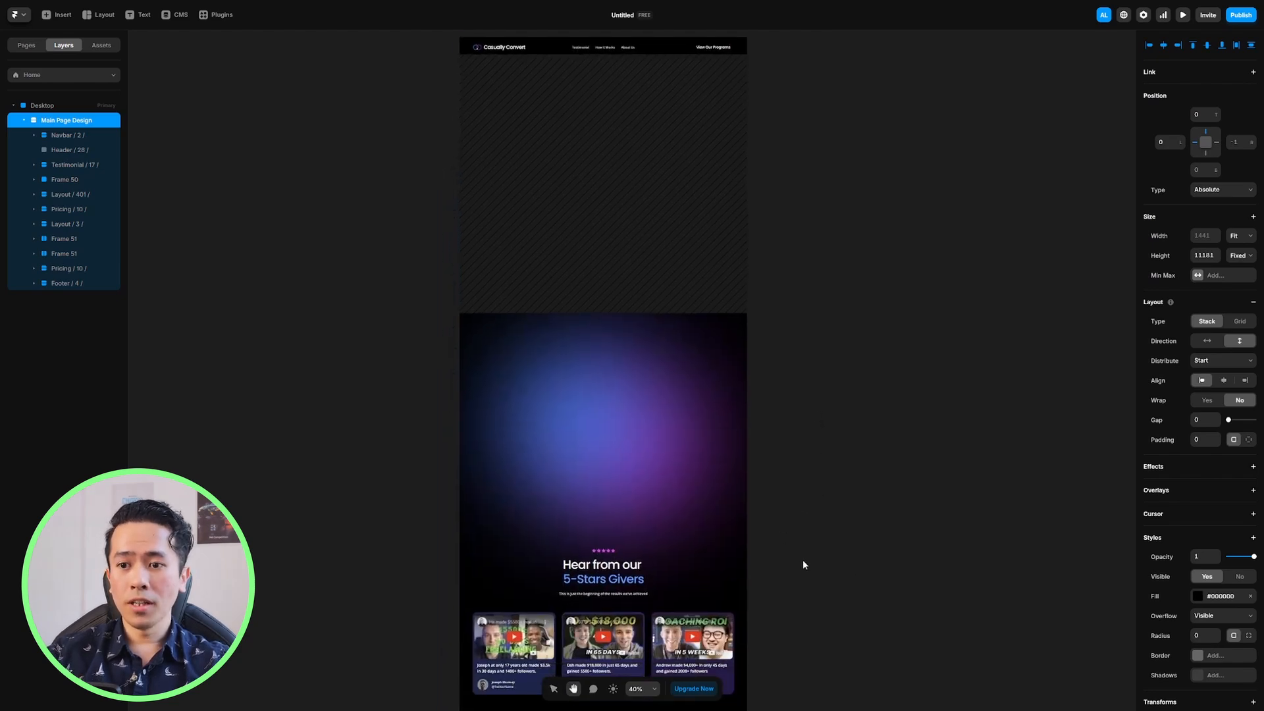
scroll(800, 567, "down", 10)
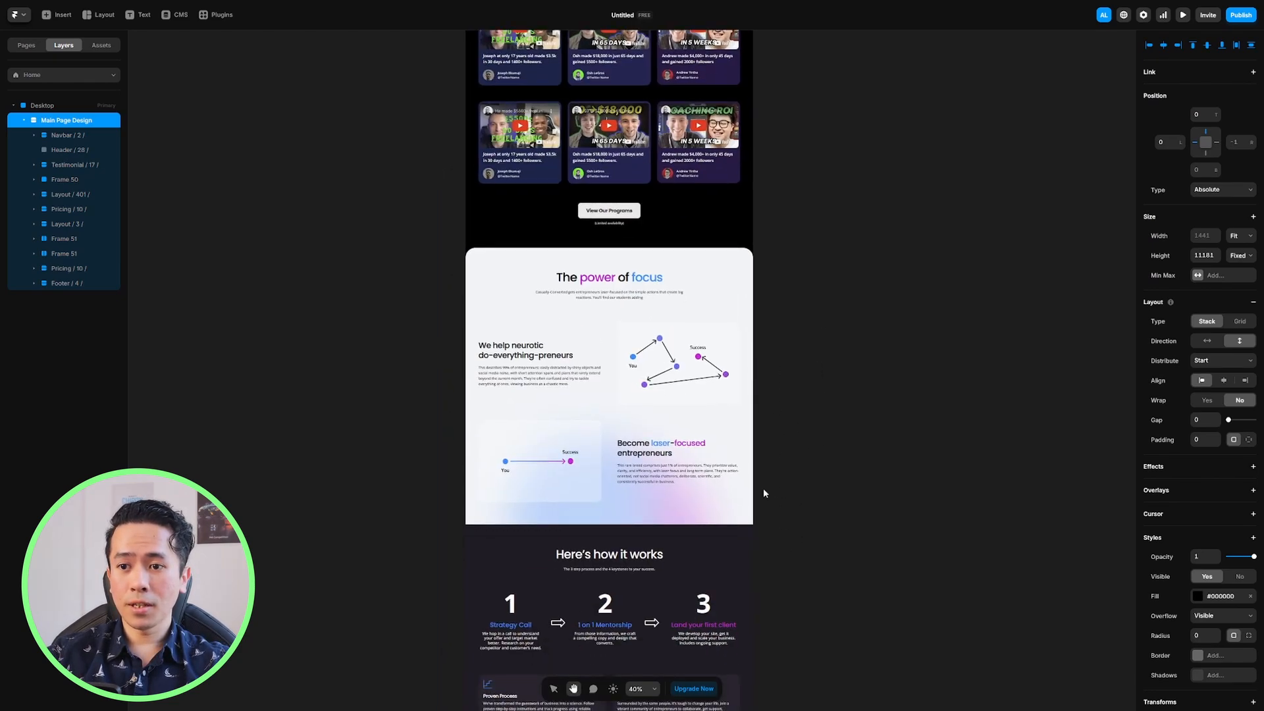
scroll(742, 420, "down", 2)
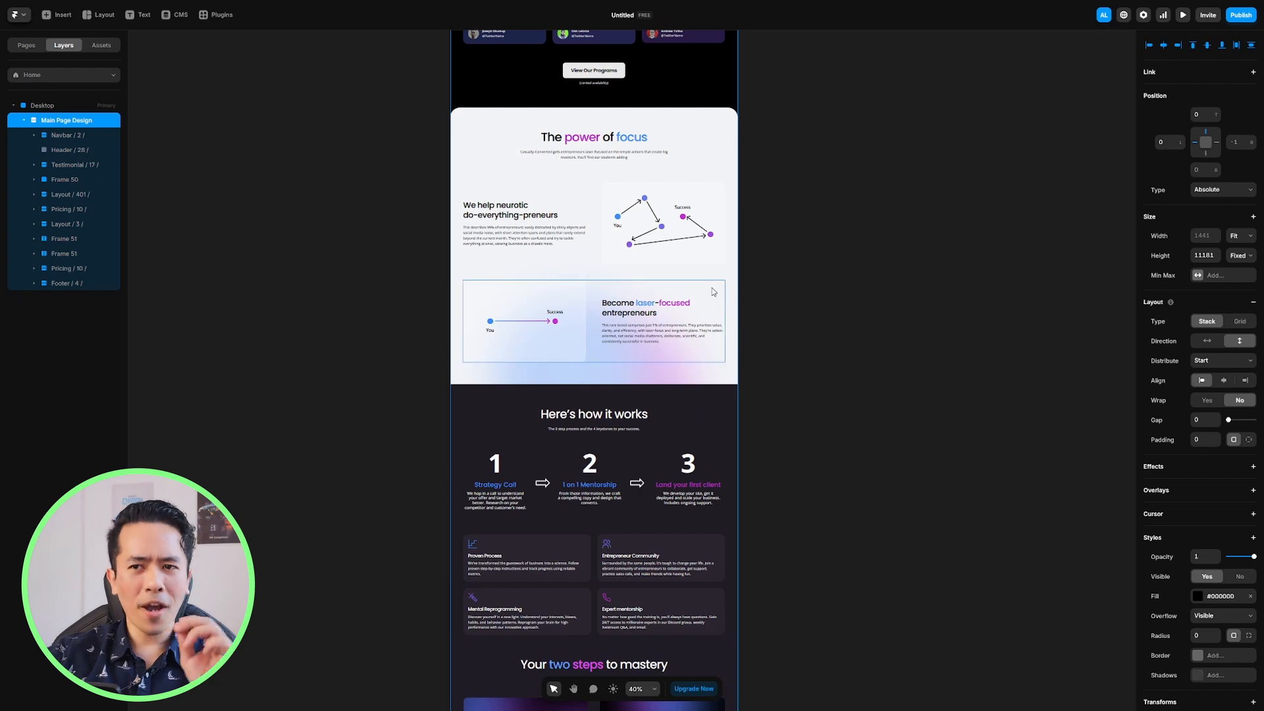
scroll(677, 432, "up", 4)
scroll(678, 433, "up", 14)
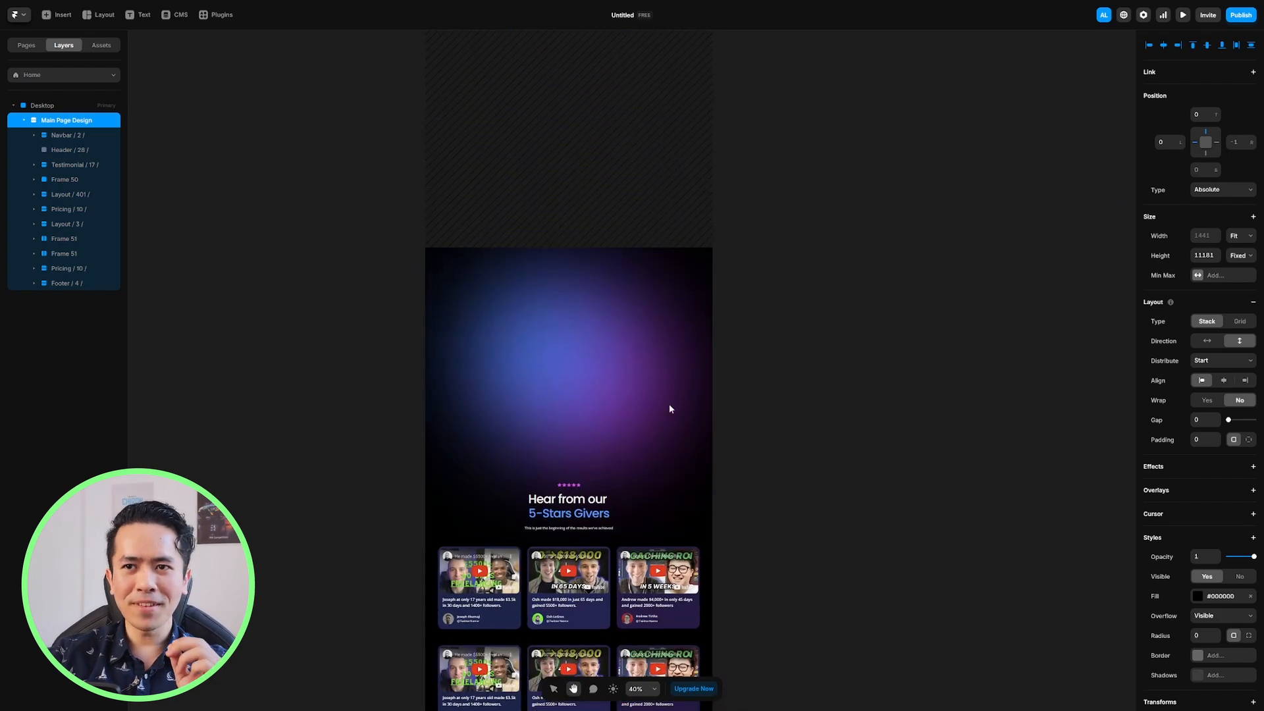
left_click(595, 267)
scroll(593, 336, "down", 2)
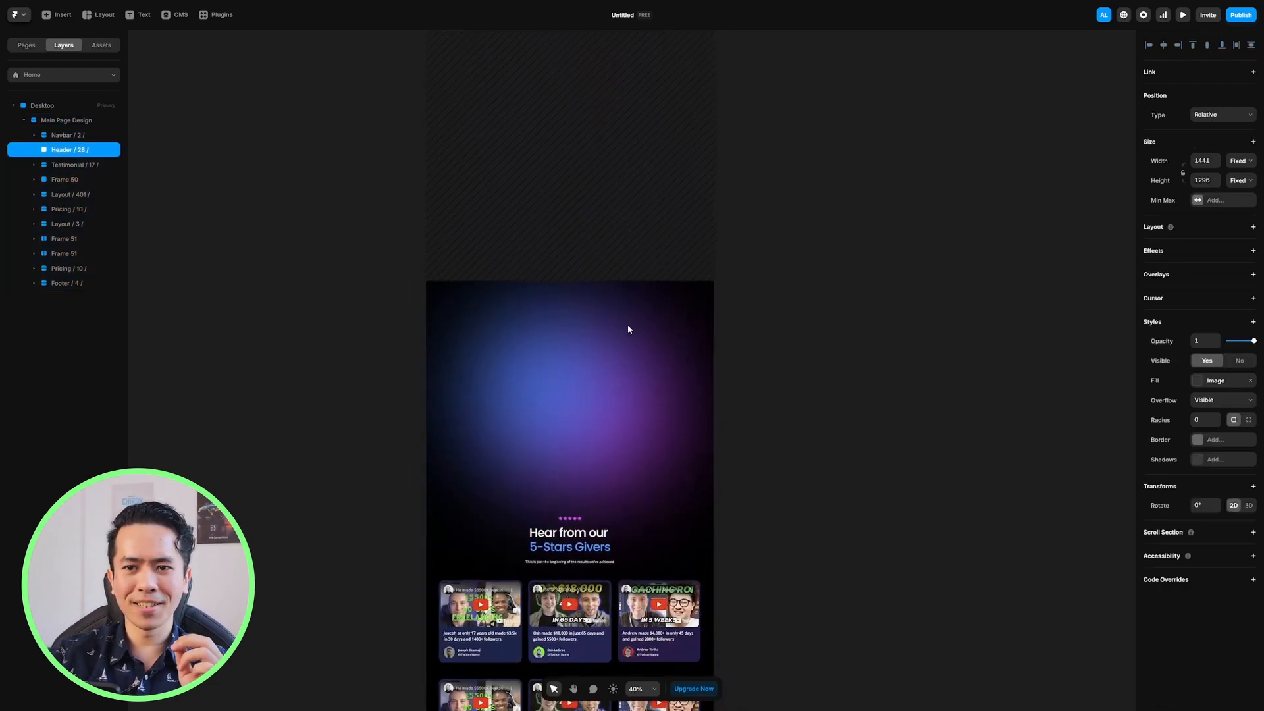
Review the imported sections from the testimonials down to the "Learn the way that best suits you" block and back up to the empty Header
left_click(566, 410)
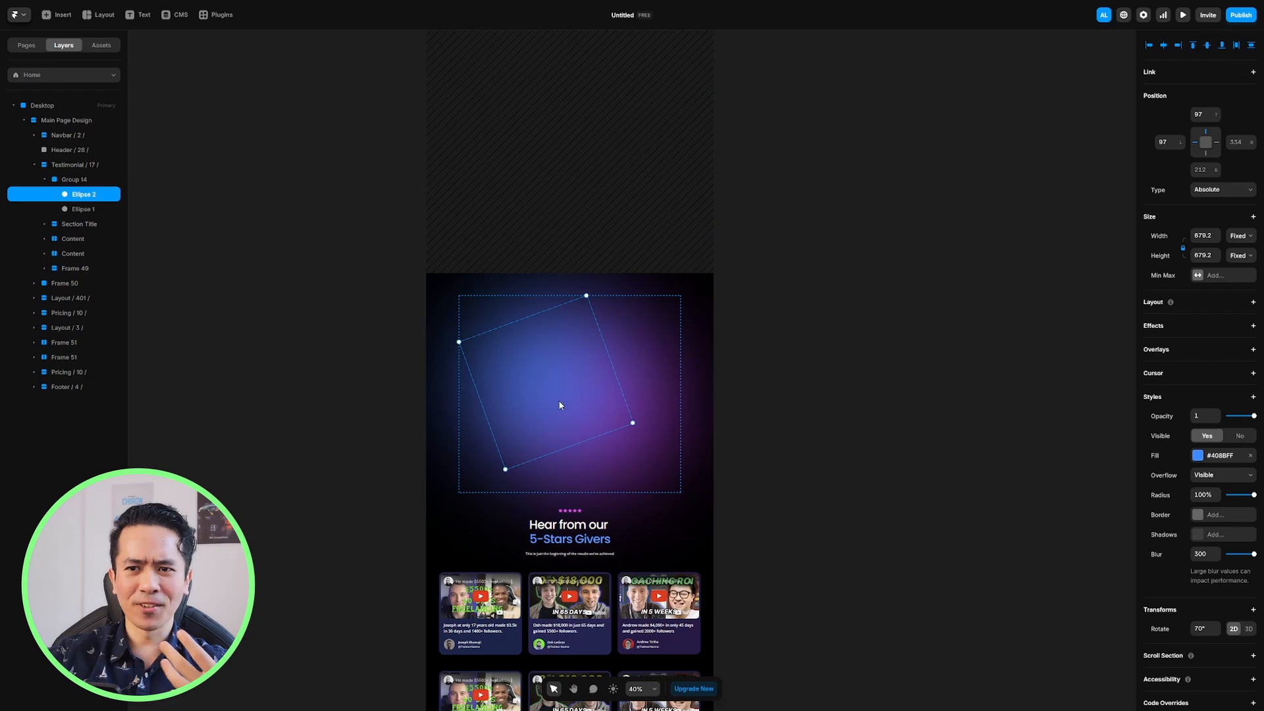
scroll(560, 405, "down", 20)
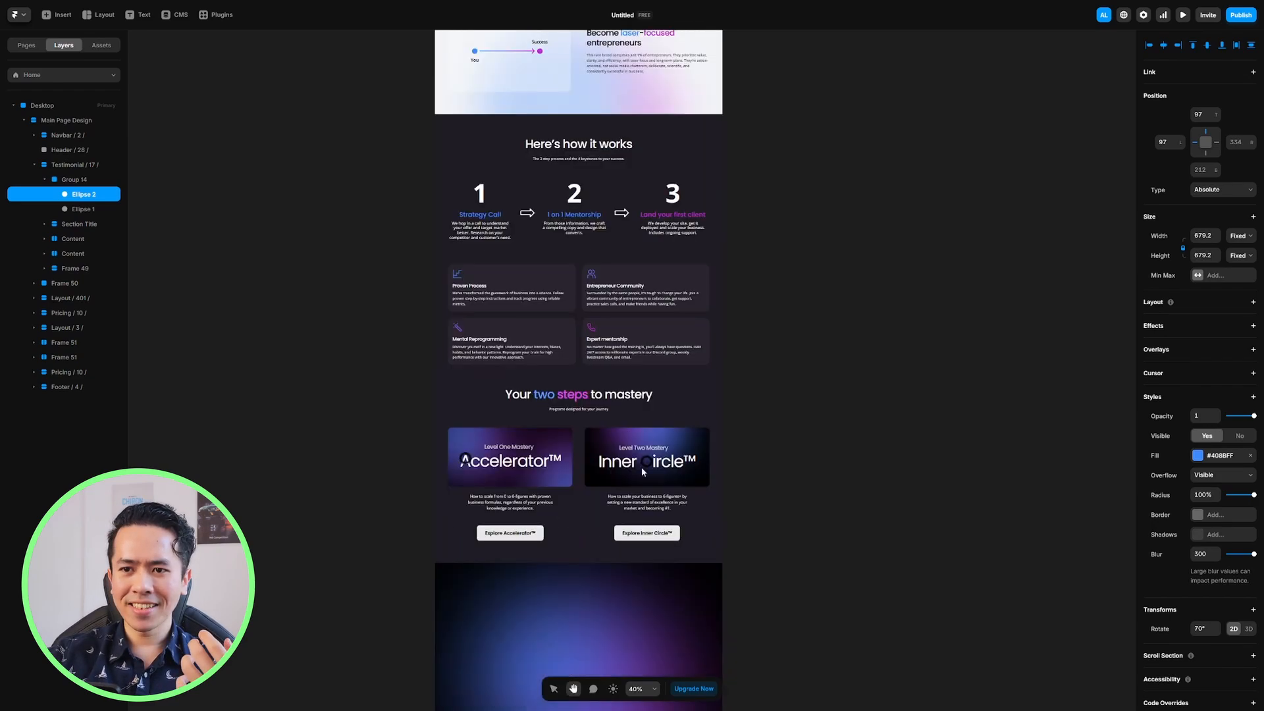
scroll(641, 468, "down", 10)
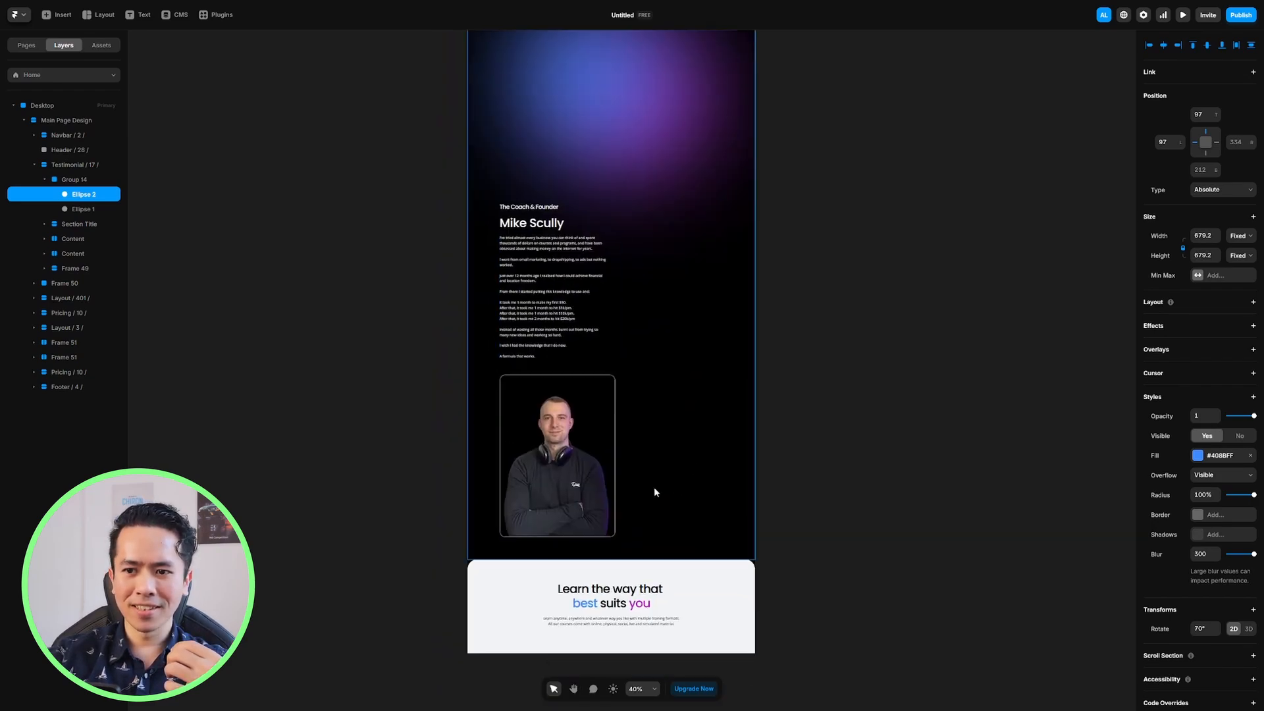
scroll(655, 492, "down", 3)
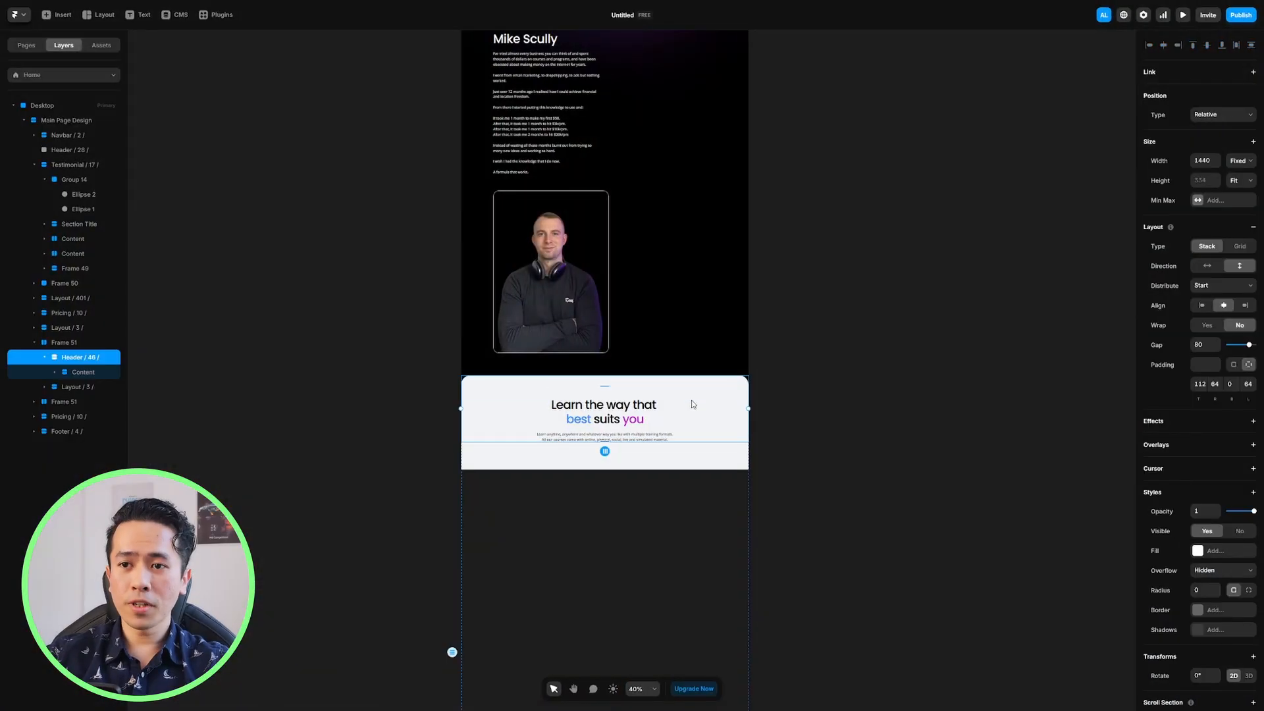
scroll(723, 482, "up", 10)
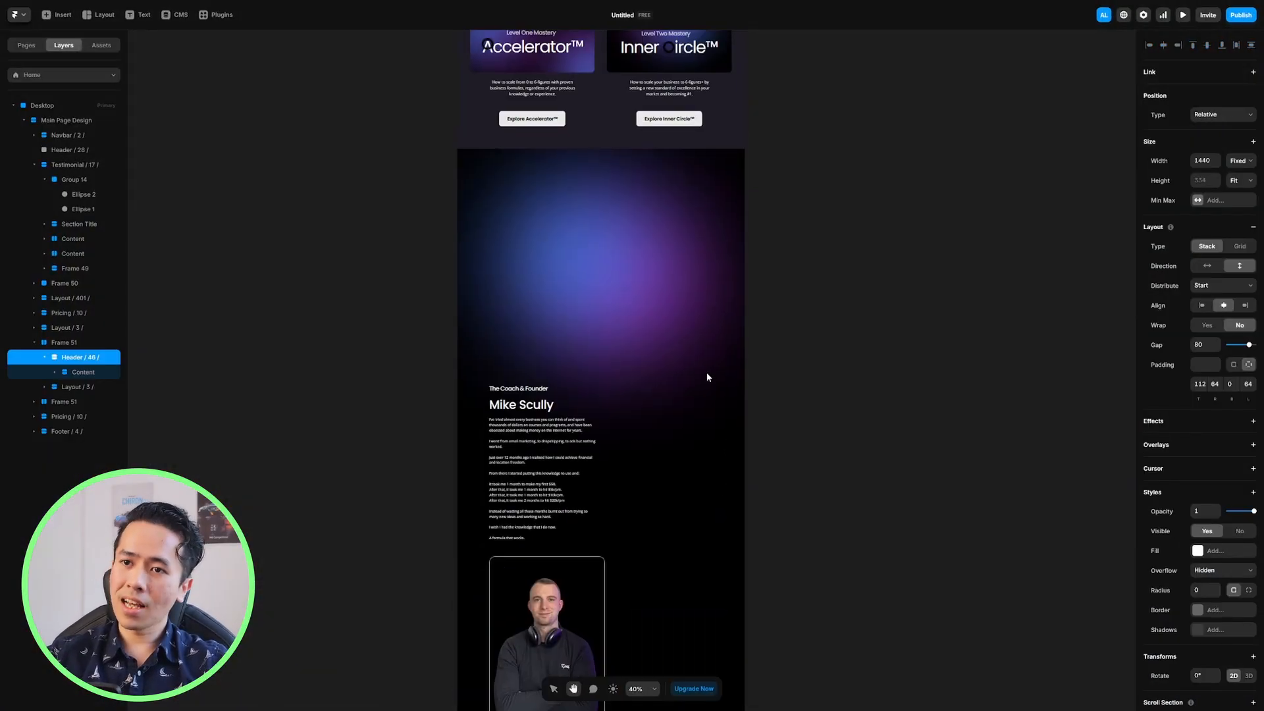
scroll(707, 377, "up", 15)
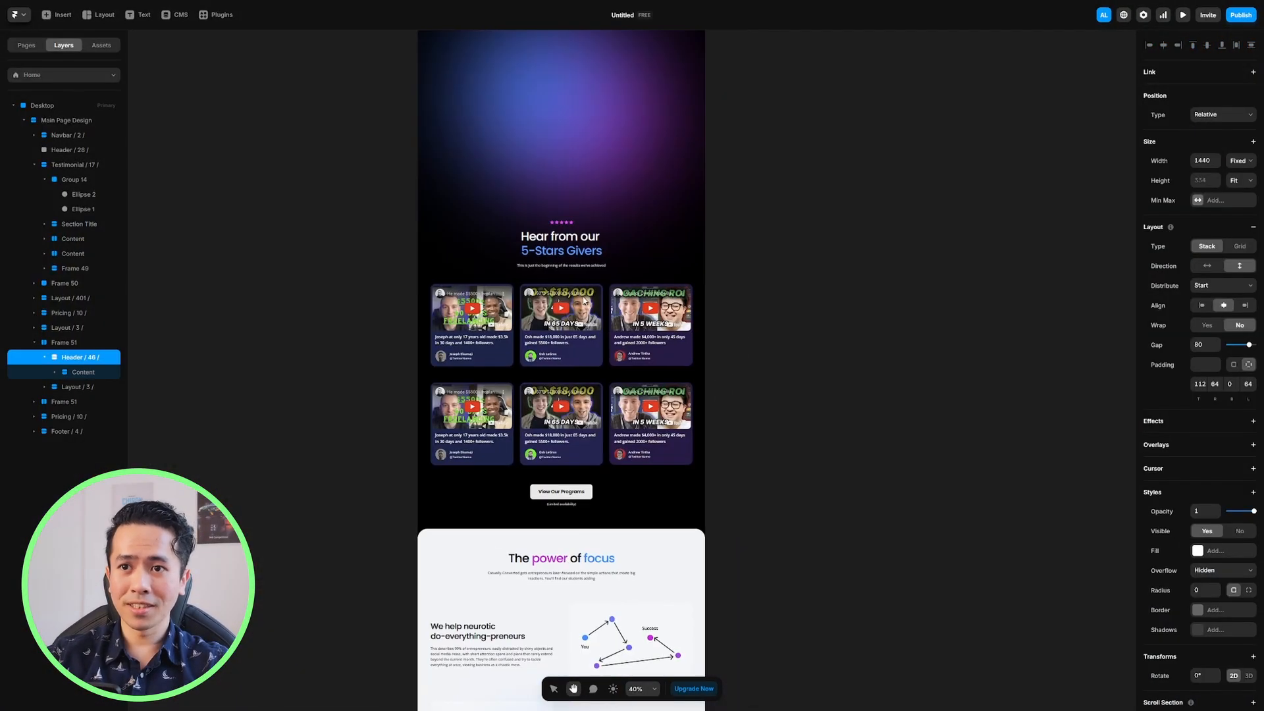
scroll(602, 395, "up", 10)
scroll(606, 285, "up", 4)
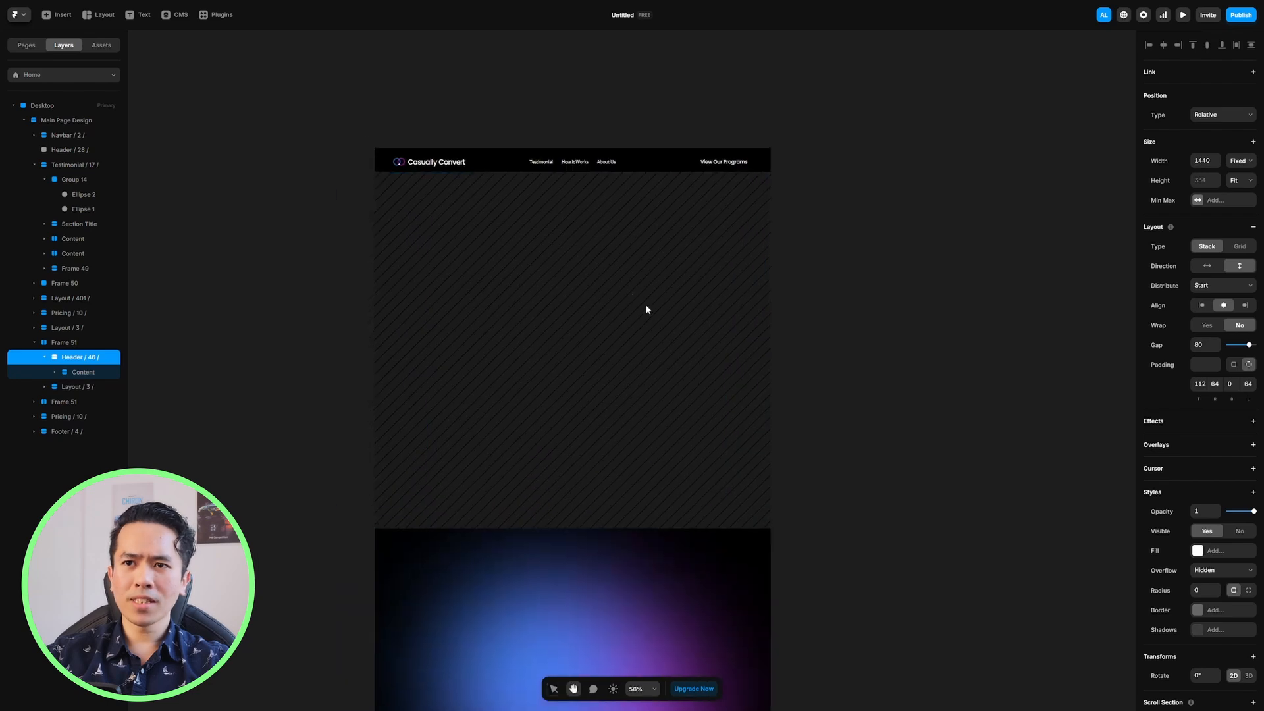
Switch to Figma and copy the Header's Group 14, Column and Placeholder Lightbox layers with the Figma to HTML with Framer plugin
left_click(501, 287)
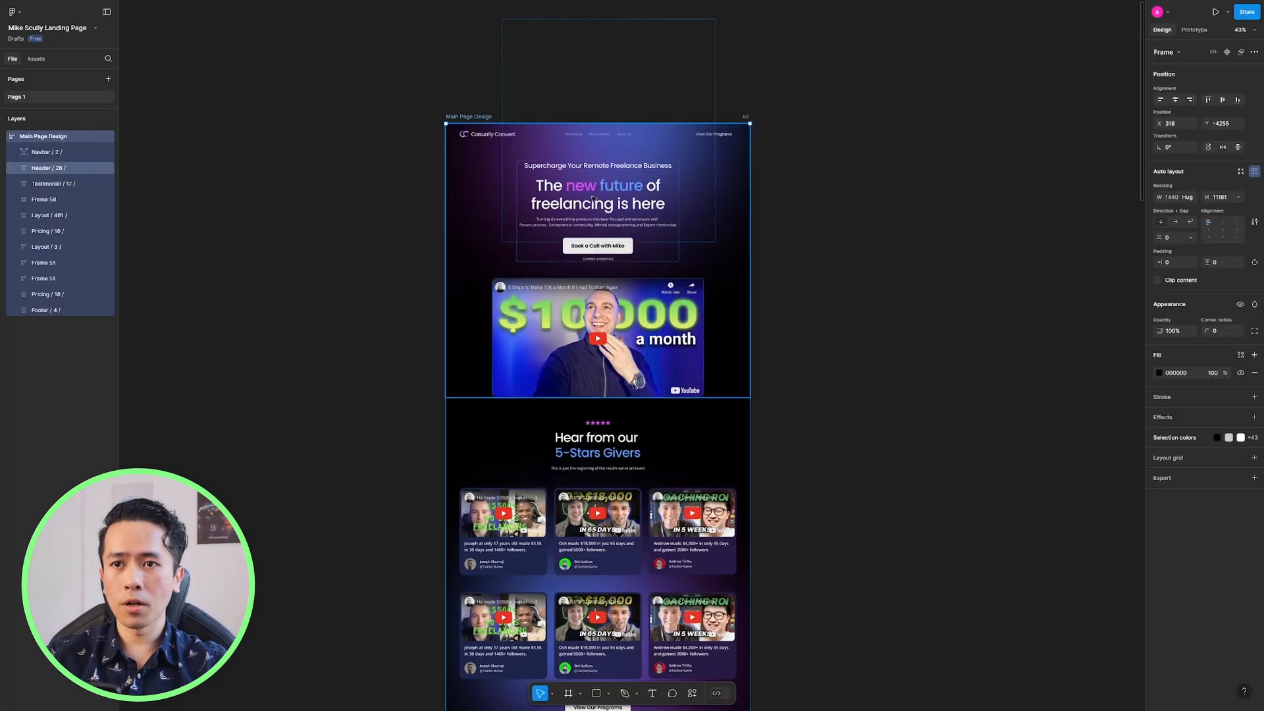
scroll(593, 197, "up", 5)
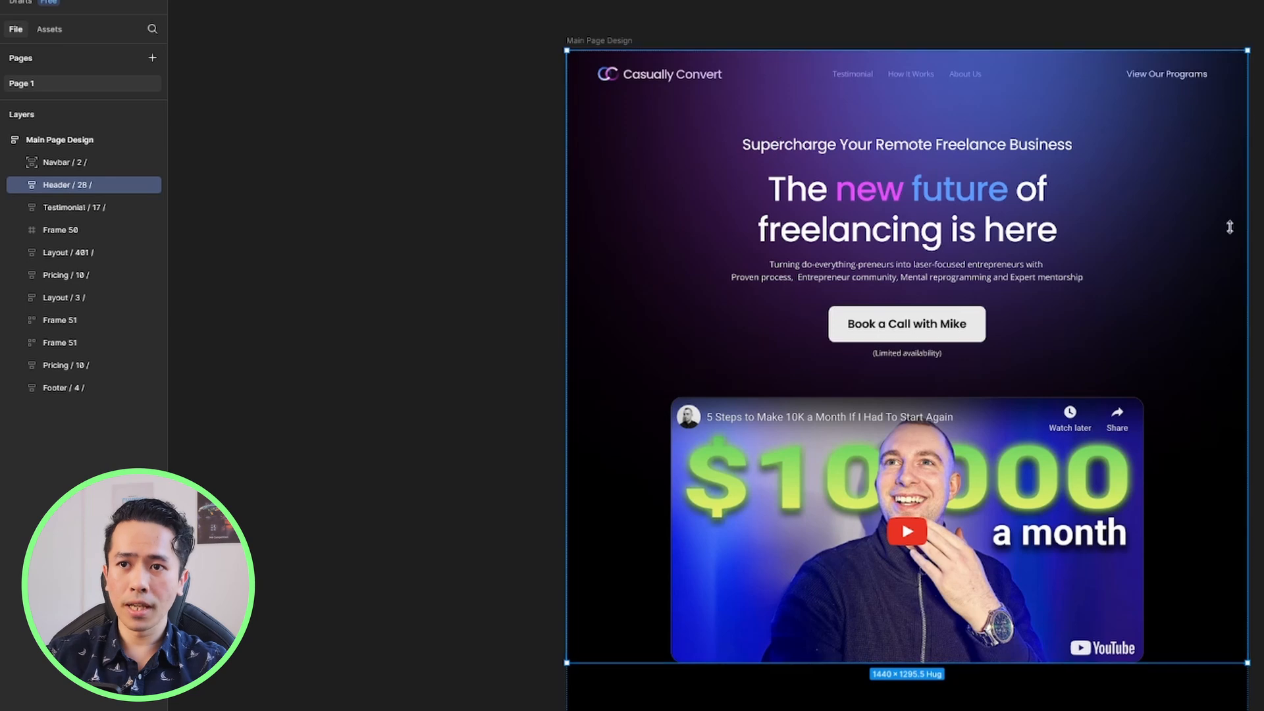
left_click(20, 185)
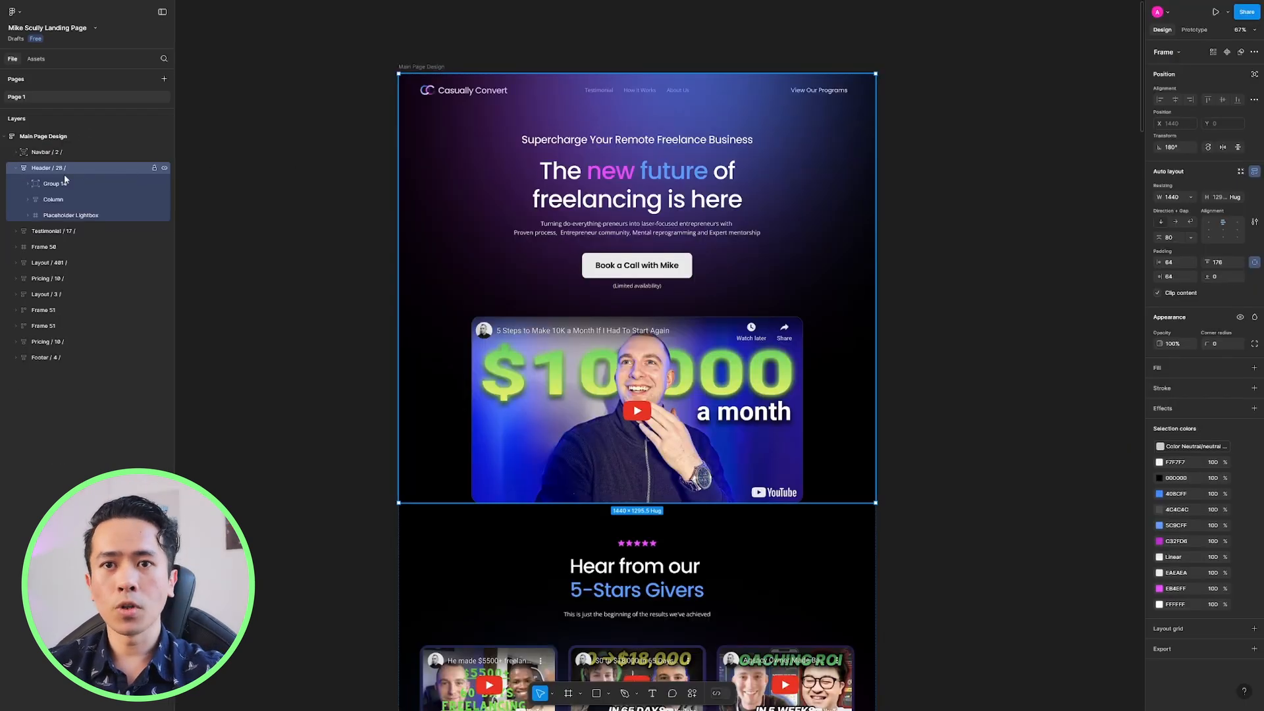
key("Return")
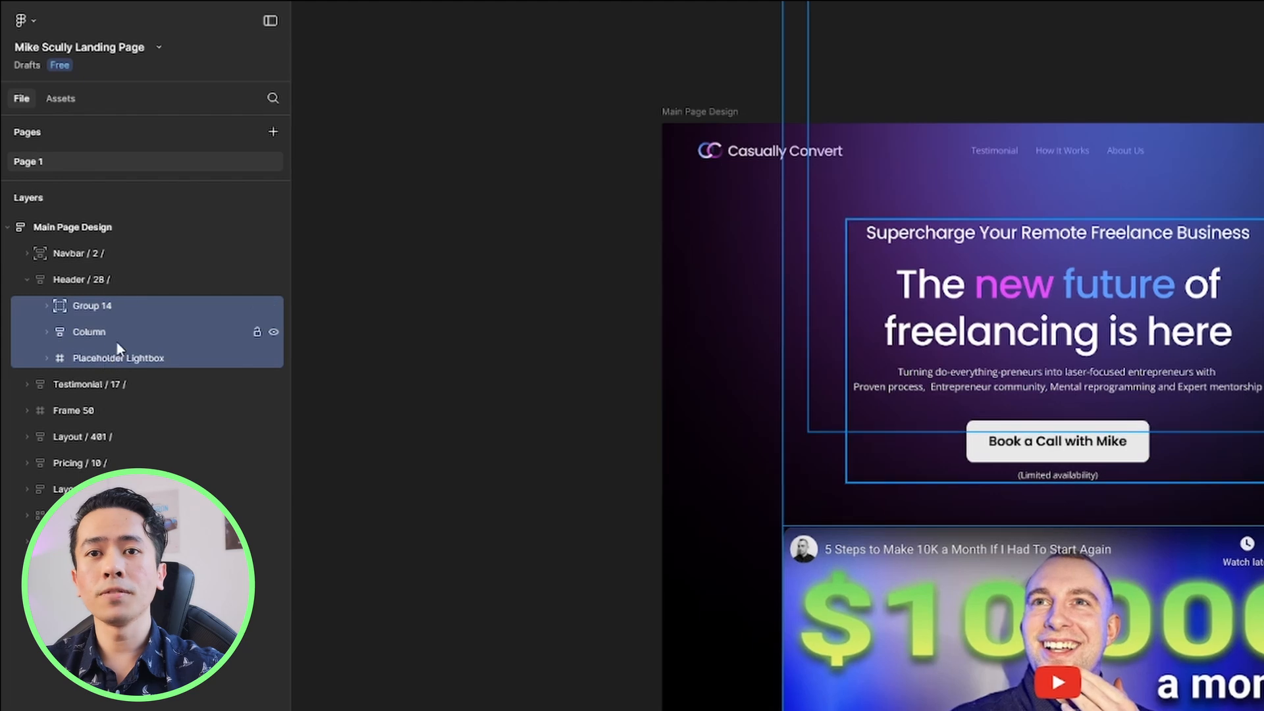
left_click(25, 20)
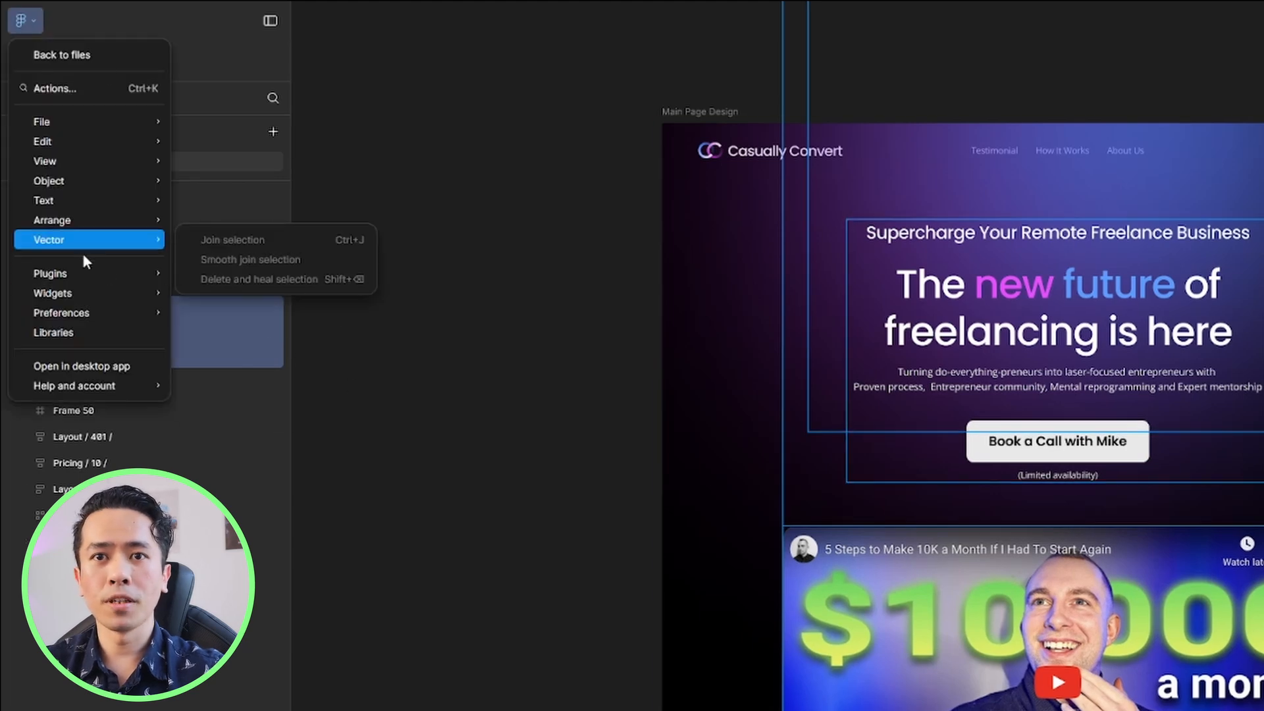
key("Escape")
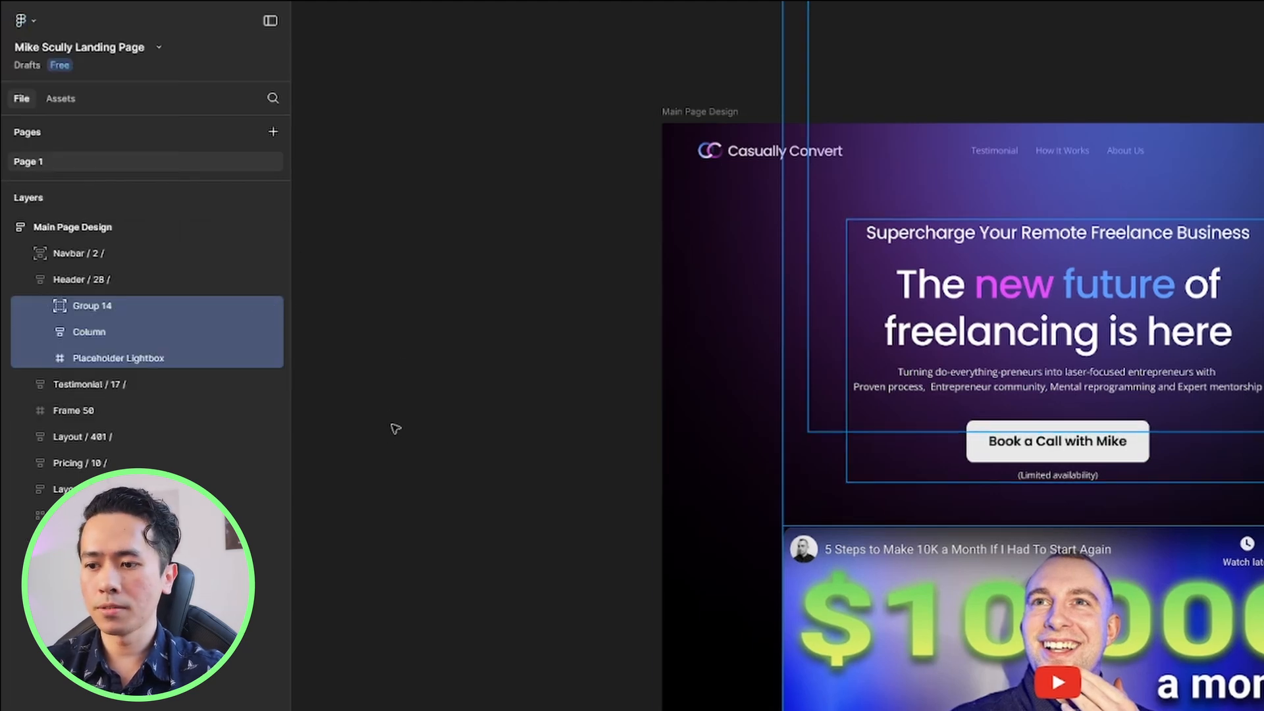
key("ctrl+c")
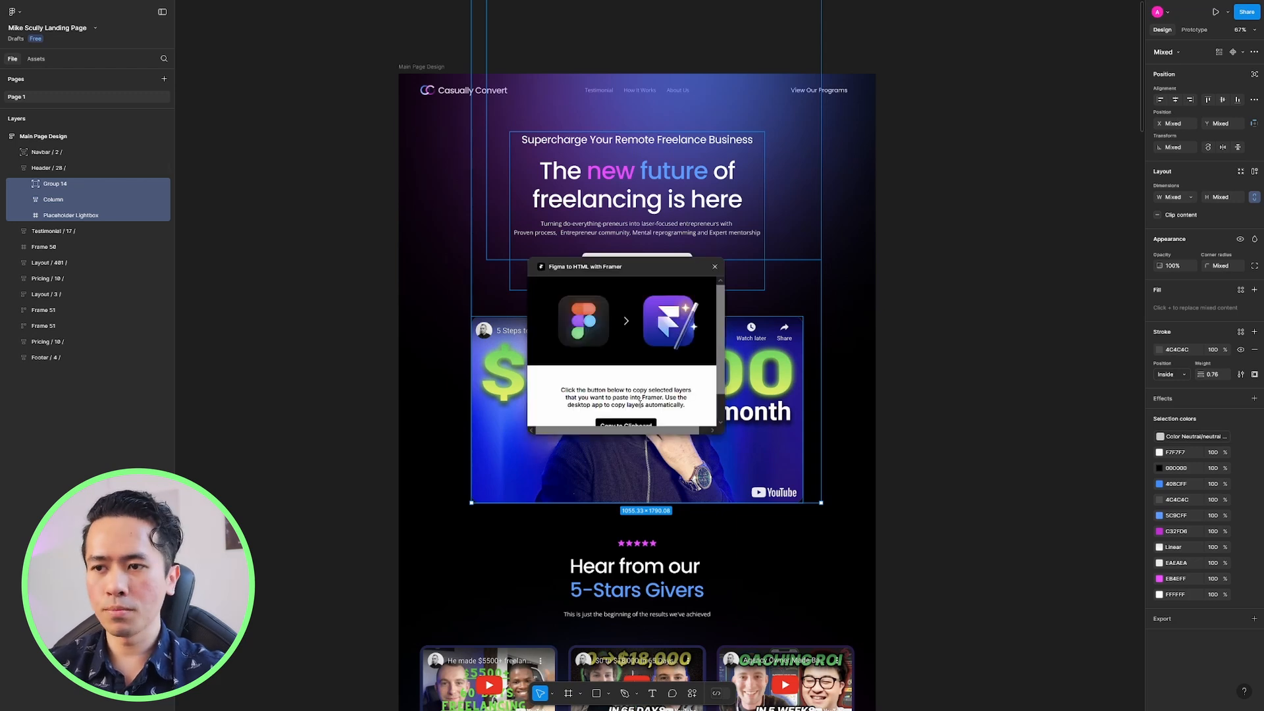
scroll(639, 403, "down", 1)
left_click(629, 399)
Switch back to Framer and paste the copied layers into the Header layer below the navbar
left_click(90, 9)
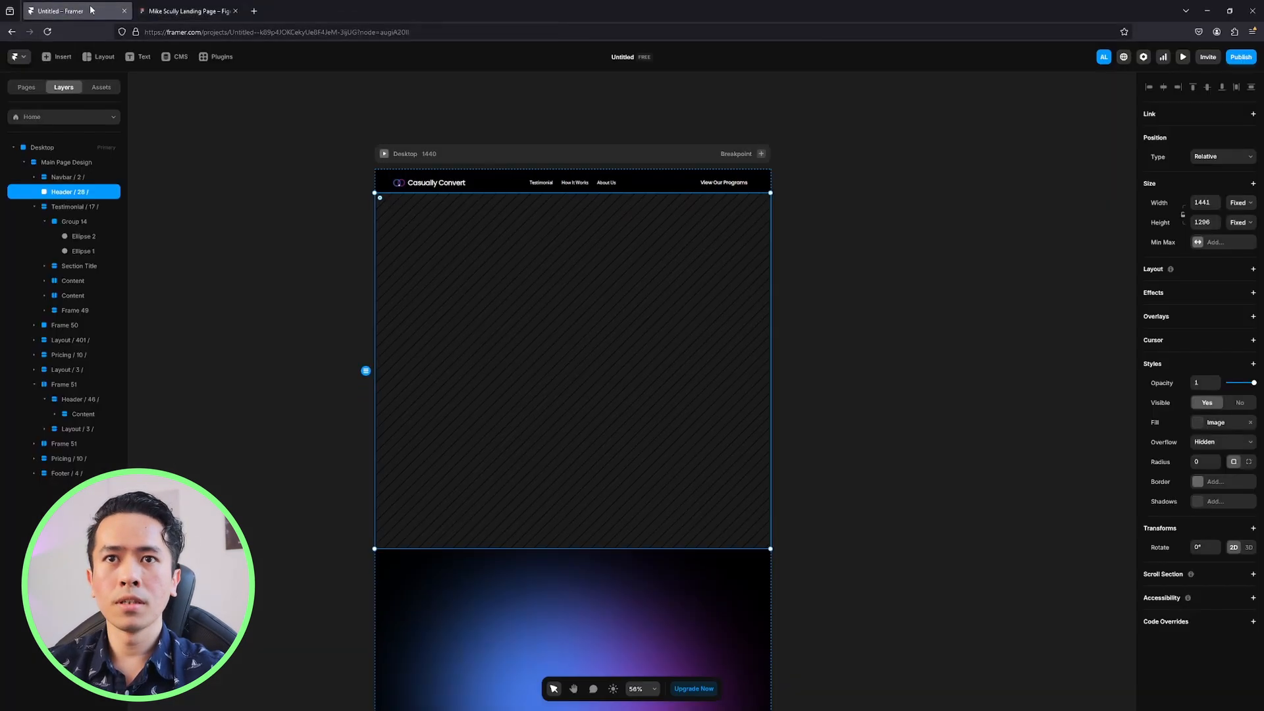
left_click(60, 137)
left_click(62, 164)
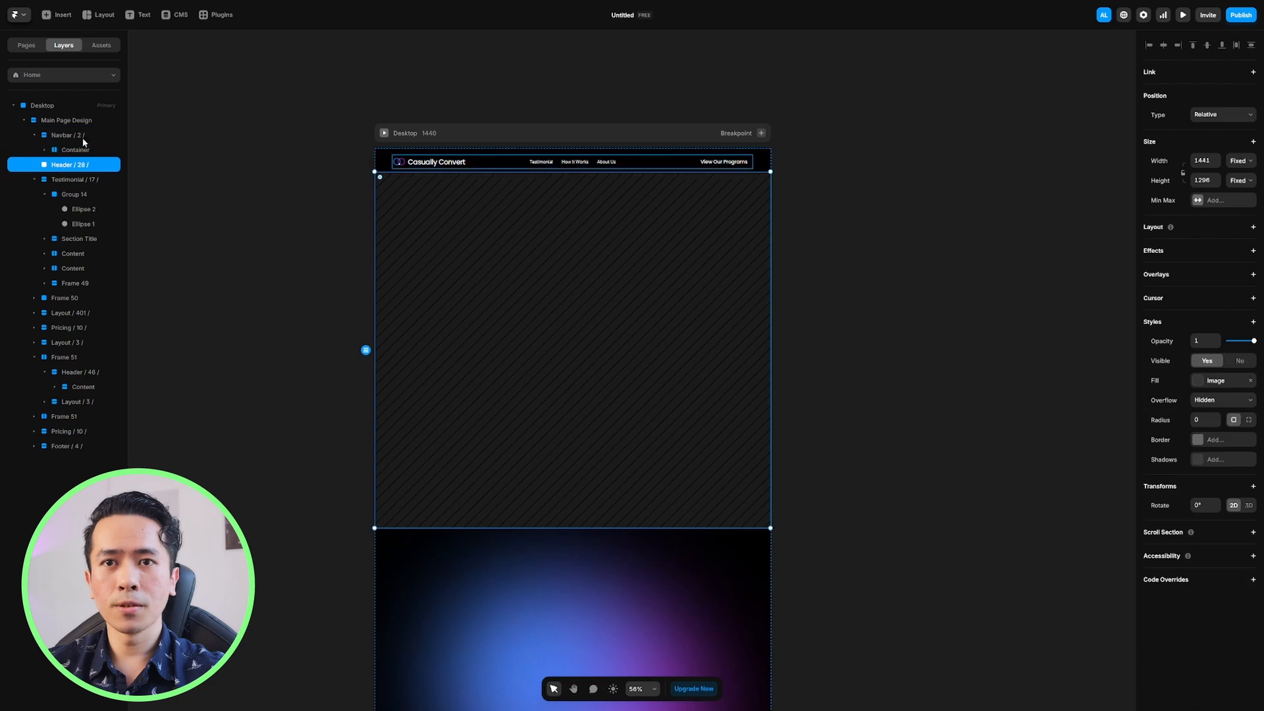
key("ctrl+v")
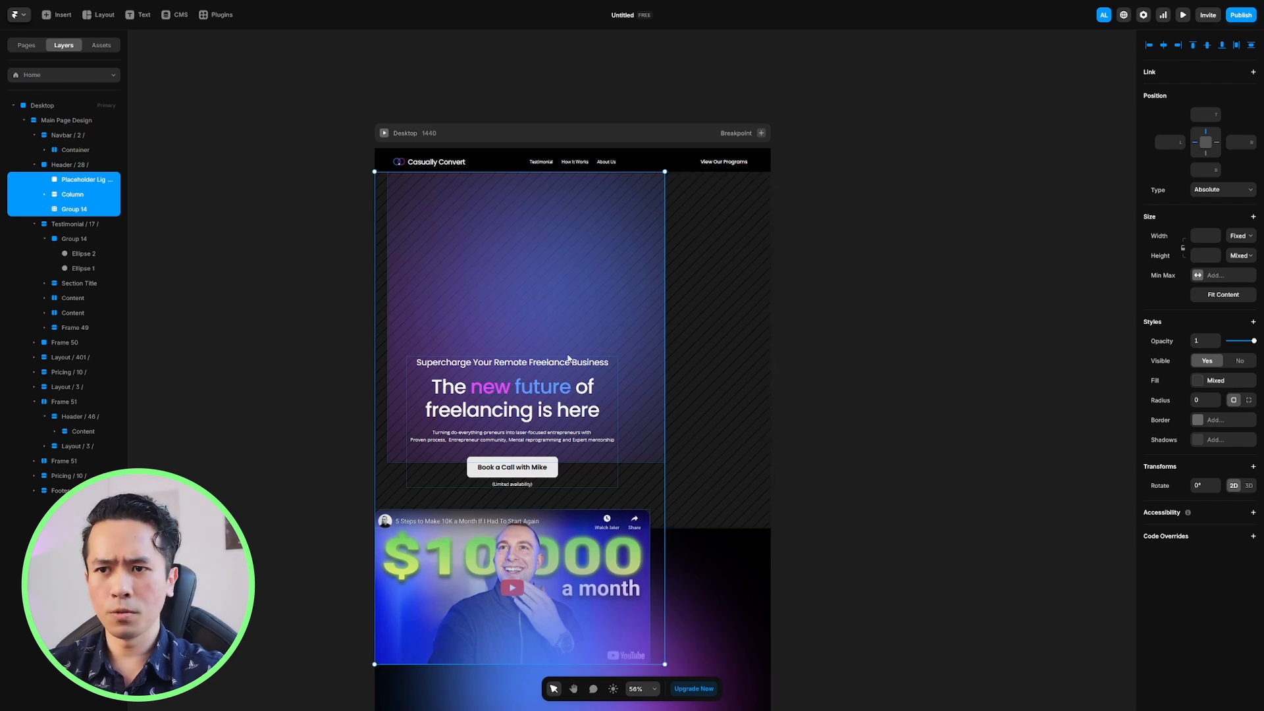
Remove the broken image fill from the Header layer and select its video placeholder
left_click(54, 166)
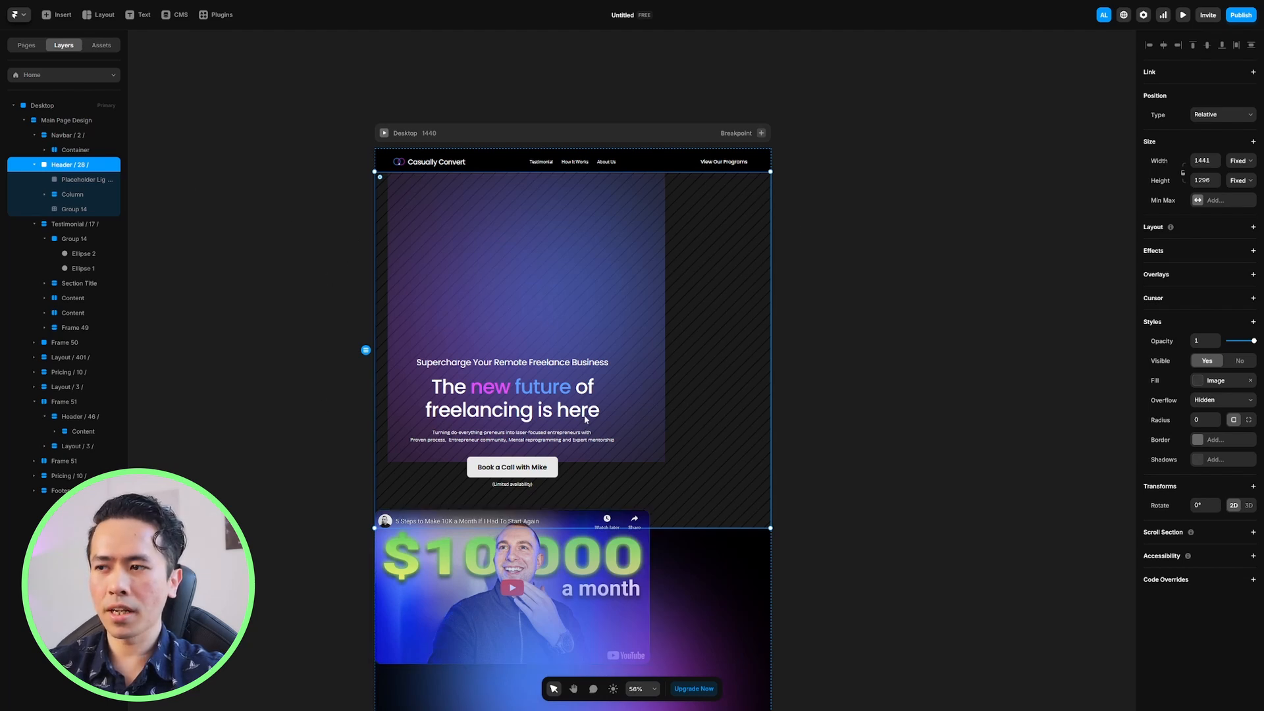
left_click(1251, 381)
left_click(73, 180)
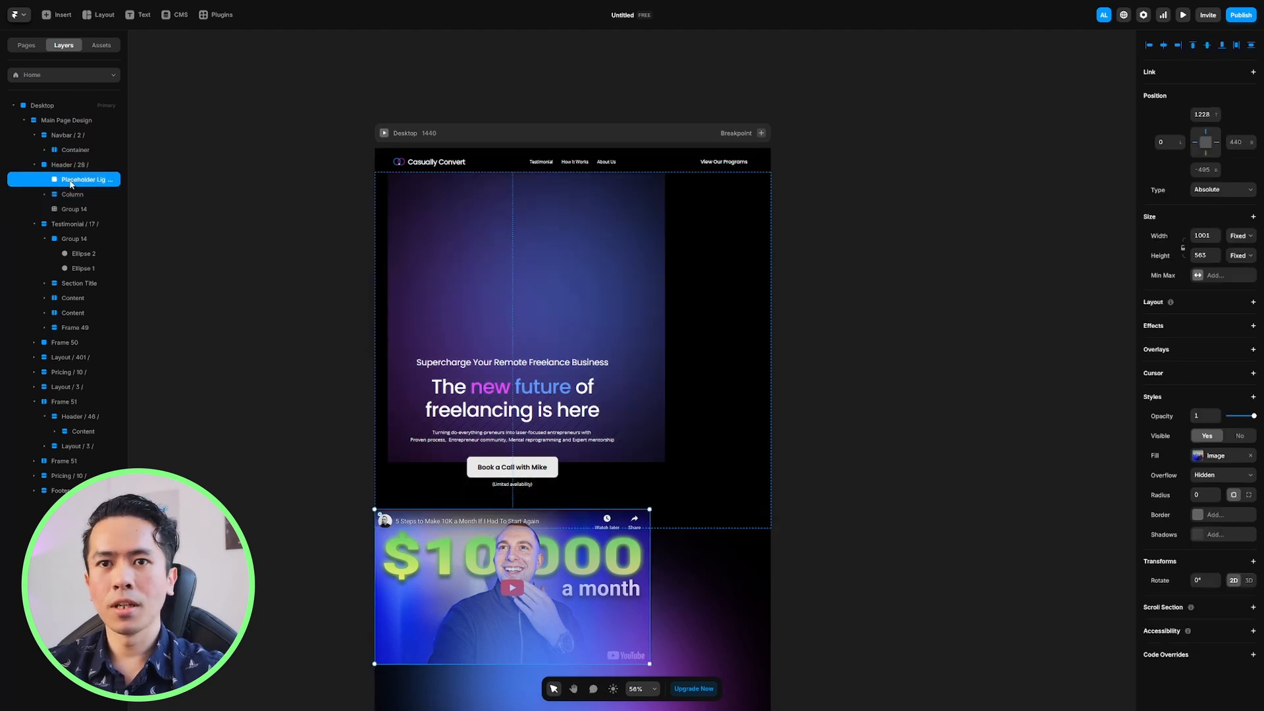
scroll(199, 212, "down", 2)
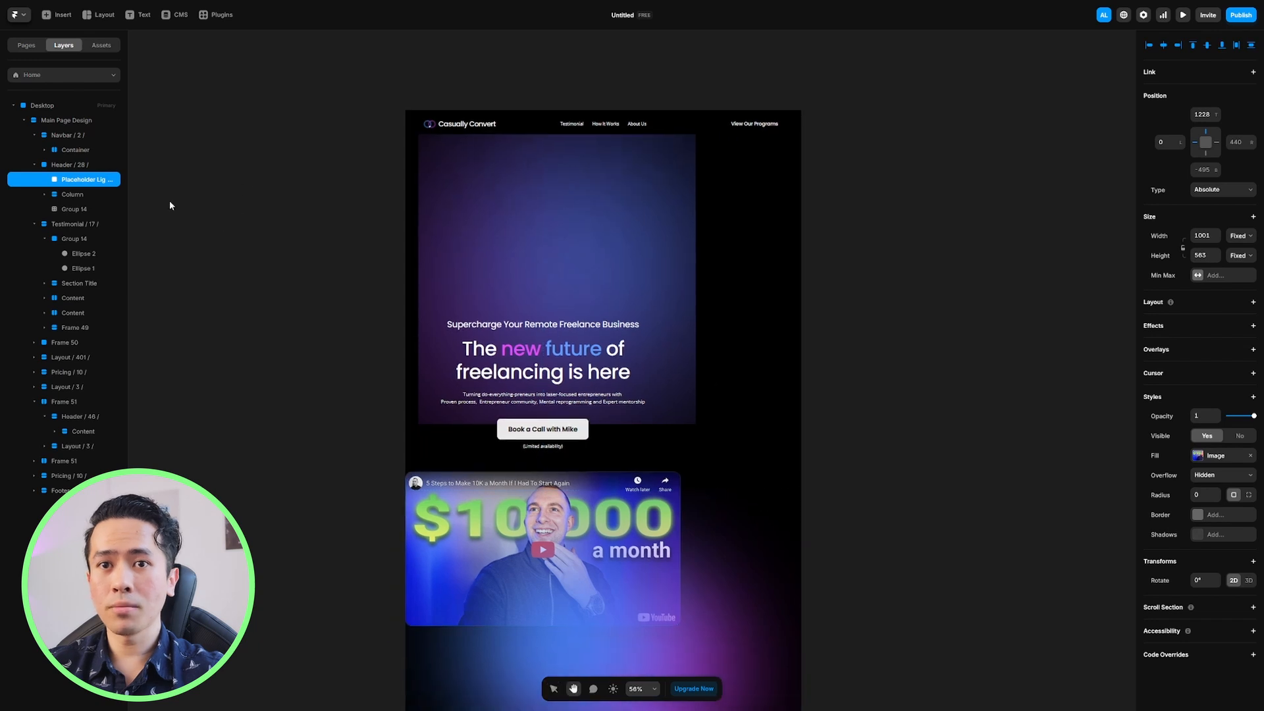
Move the Column with the heading and button to the Header's upper centre, about 85 px from its top edge
left_click(83, 195)
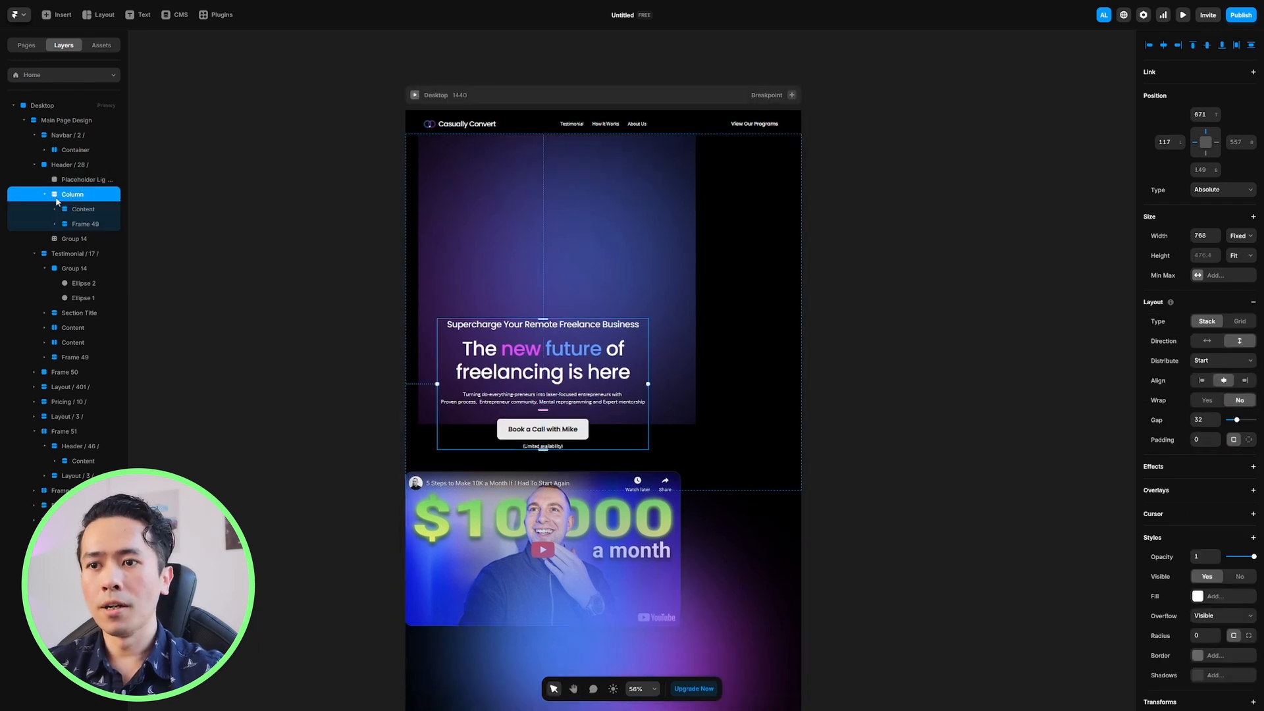
left_click_drag(542, 374, 602, 211)
scroll(151, 168, "down", 1)
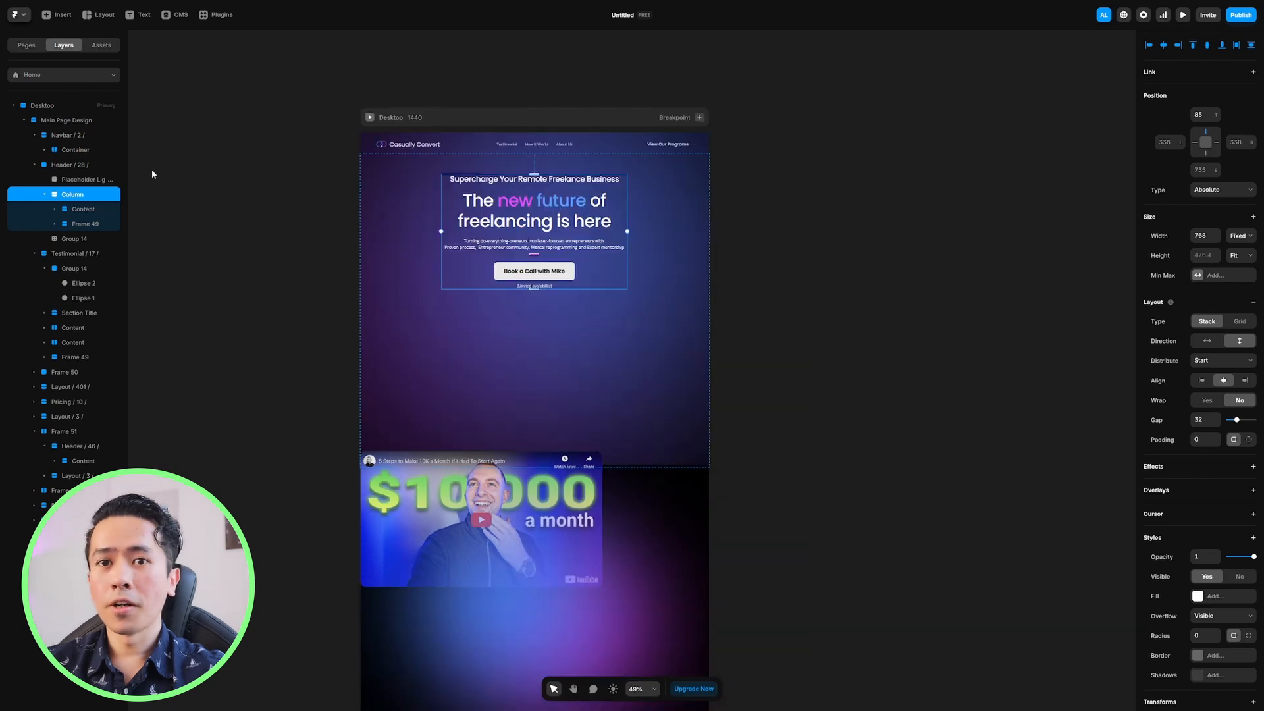
Move the video placeholder up so it sits horizontally centred in the Header, directly below the "Book a Call with Mike" button
left_click(70, 240)
left_click(415, 481)
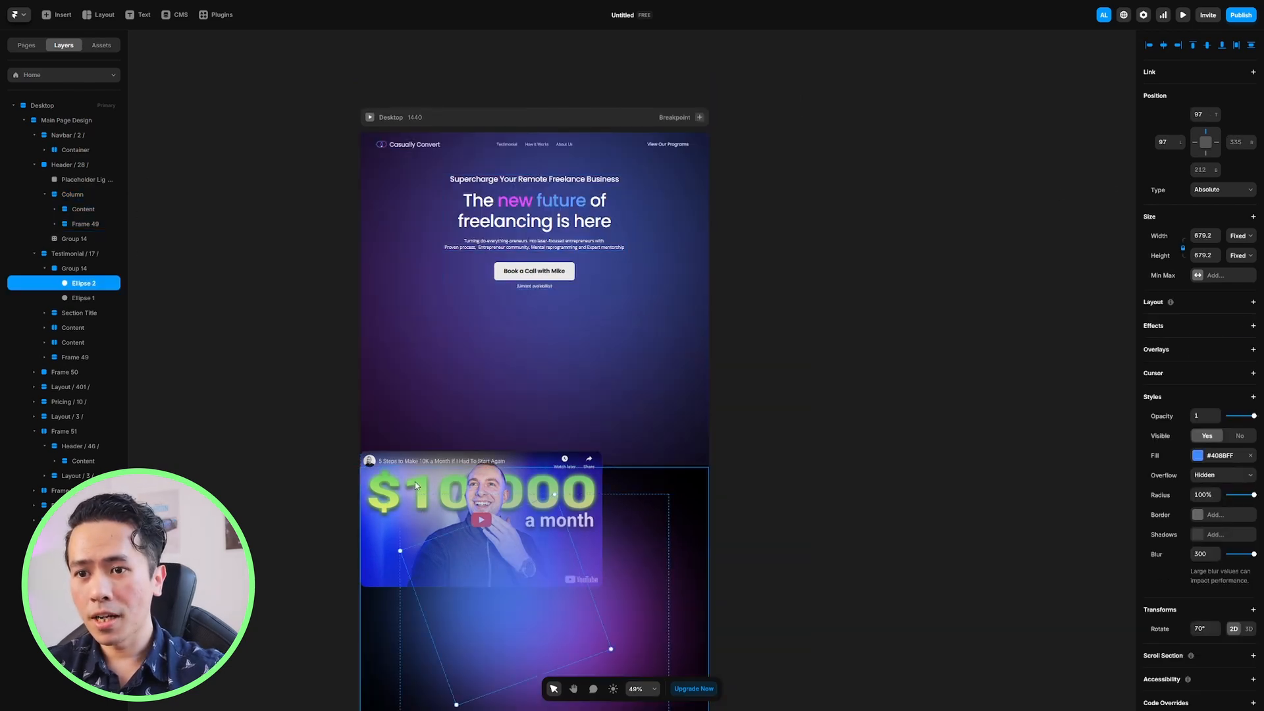
left_click(415, 457)
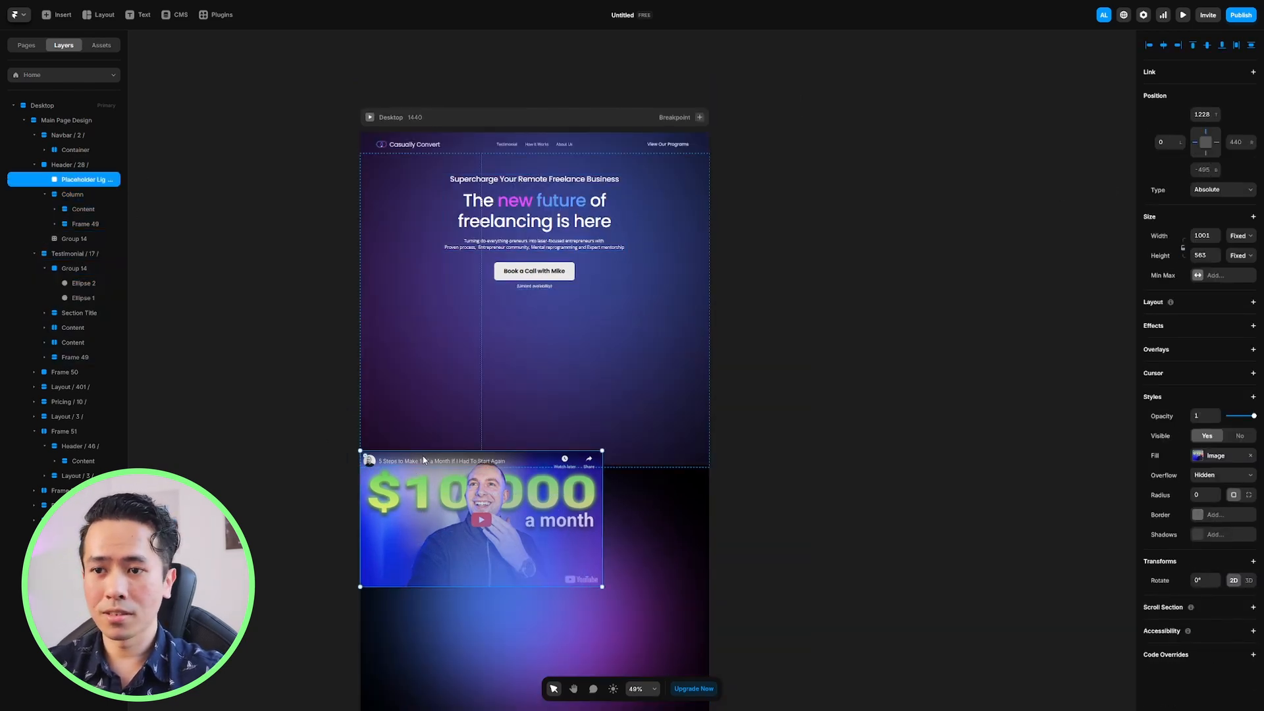
left_click_drag(543, 485, 596, 328)
left_click(776, 292)
left_click_drag(776, 292, 774, 284)
key("v")
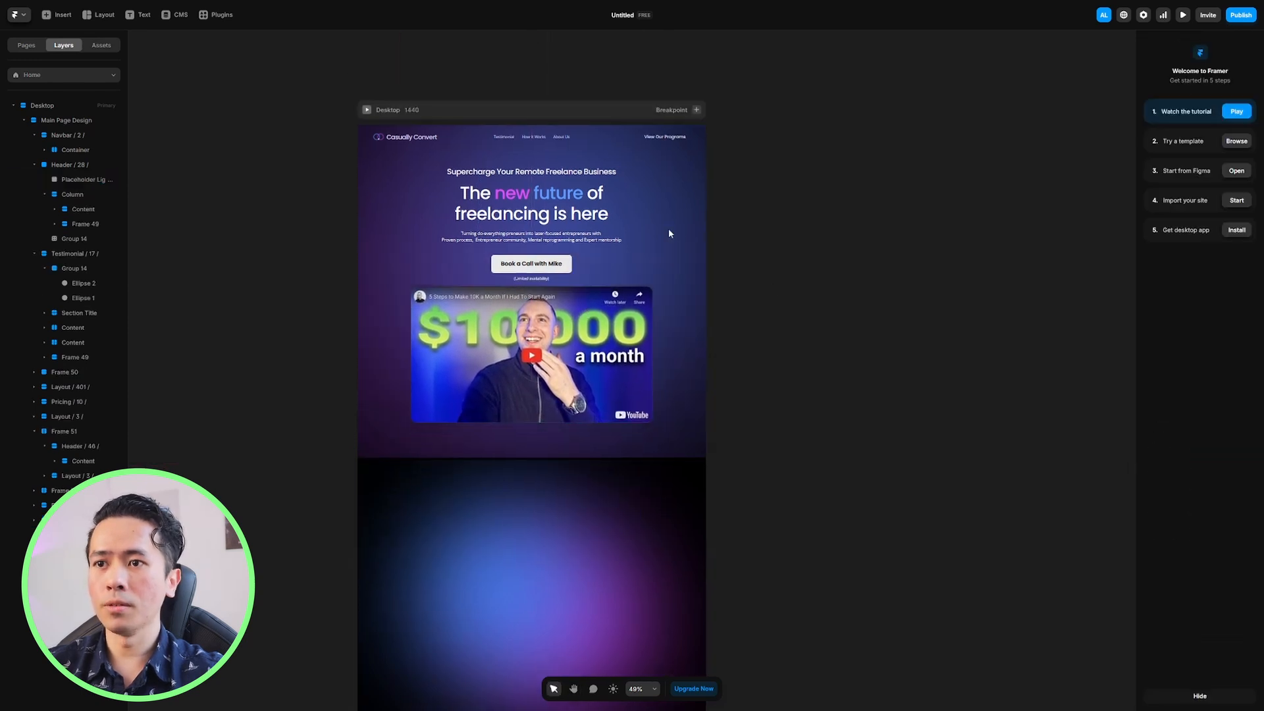
Select the Header's Group 14 gradient background and compare it with the original in Figma
scroll(704, 231, "up", 1)
left_click(688, 230)
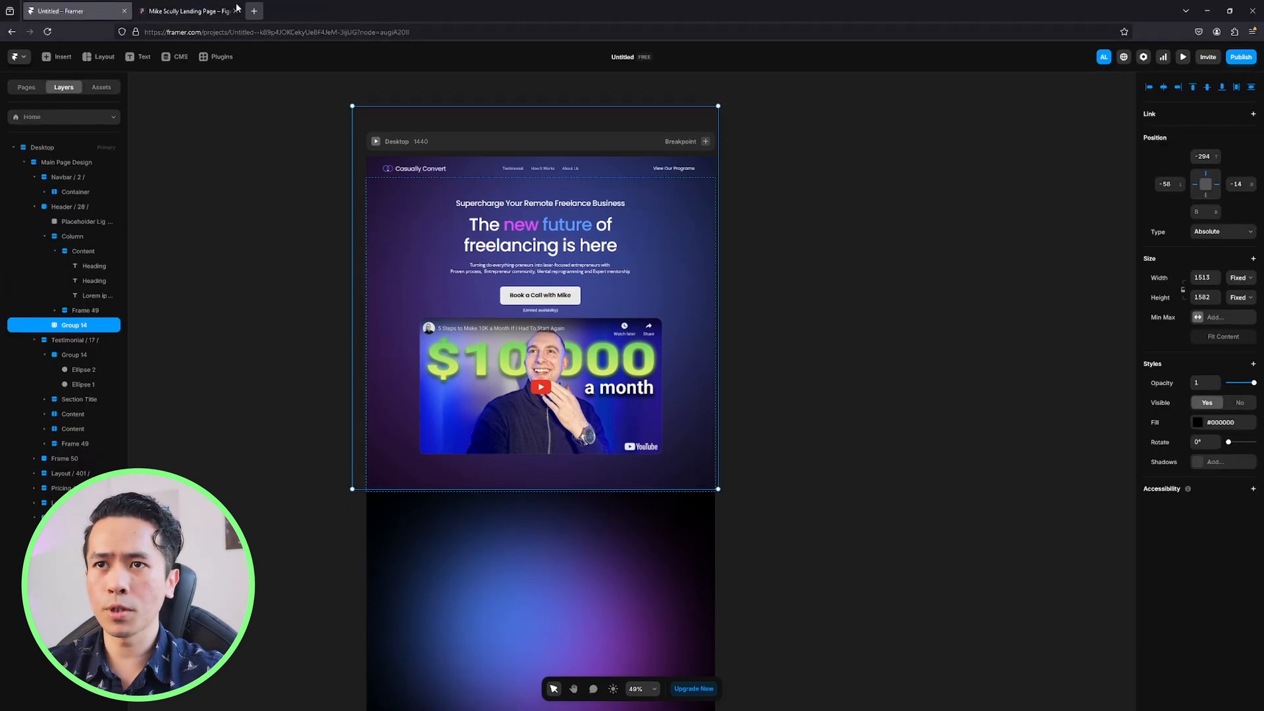
left_click(188, 10)
key("F11")
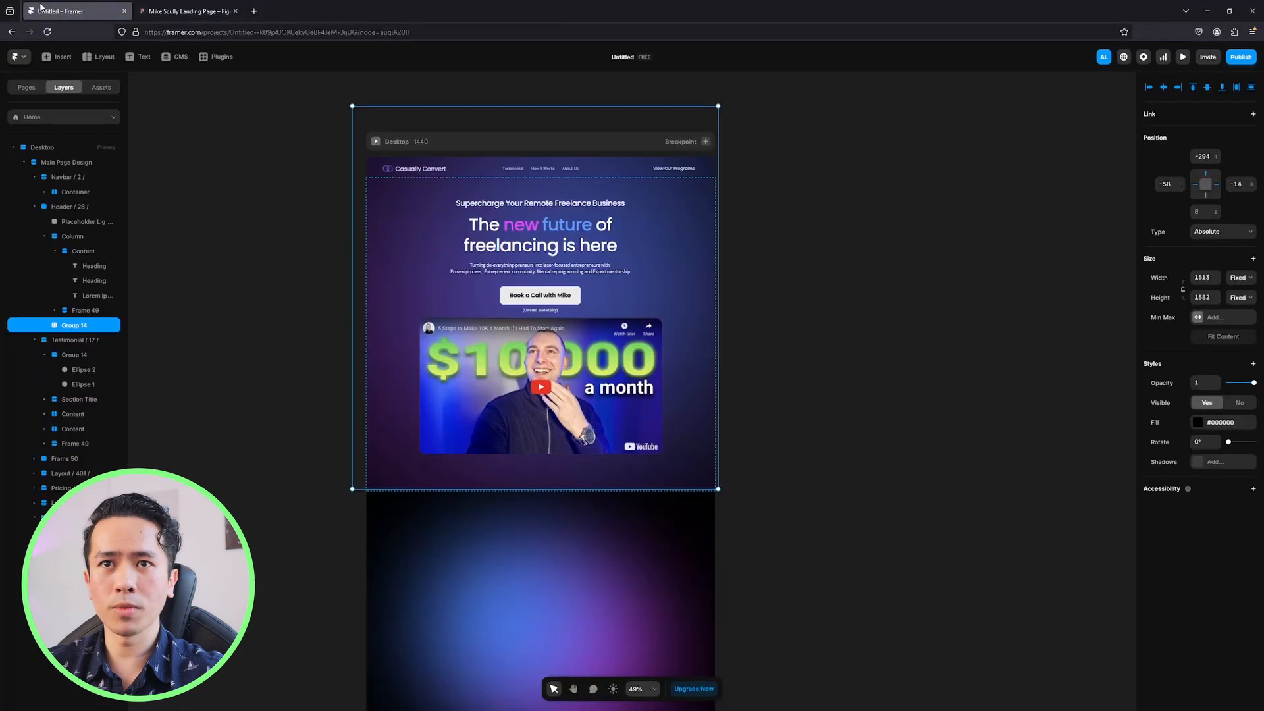
key("F11")
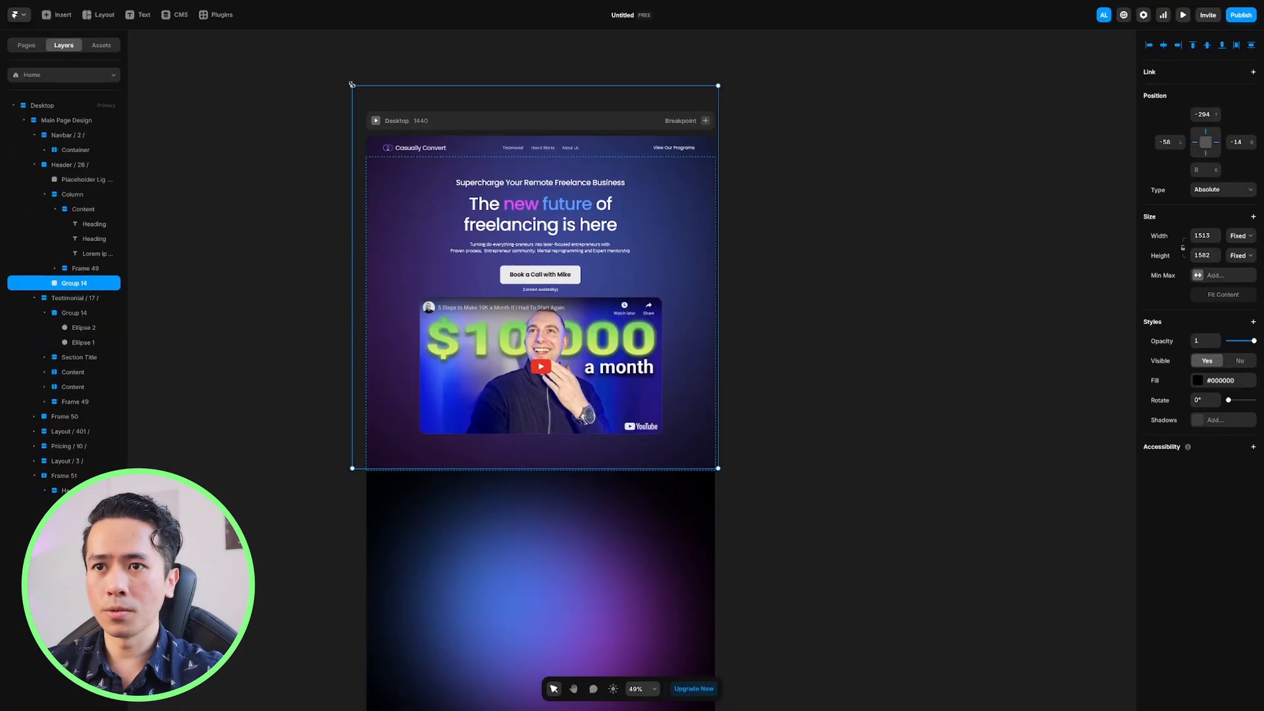
Try scaling down and repositioning the Group 14 background, and delete it from the Header
left_click_drag(352, 86, 438, 175)
left_click_drag(647, 265, 623, 236)
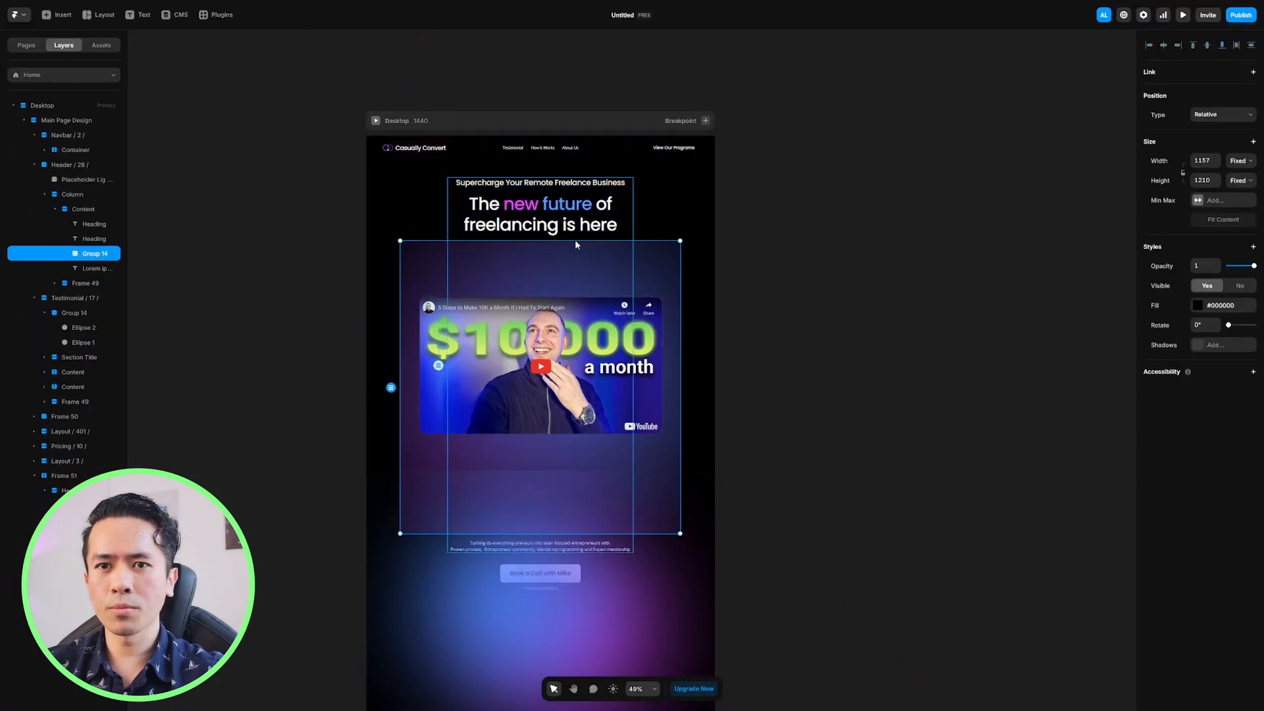
key("Delete")
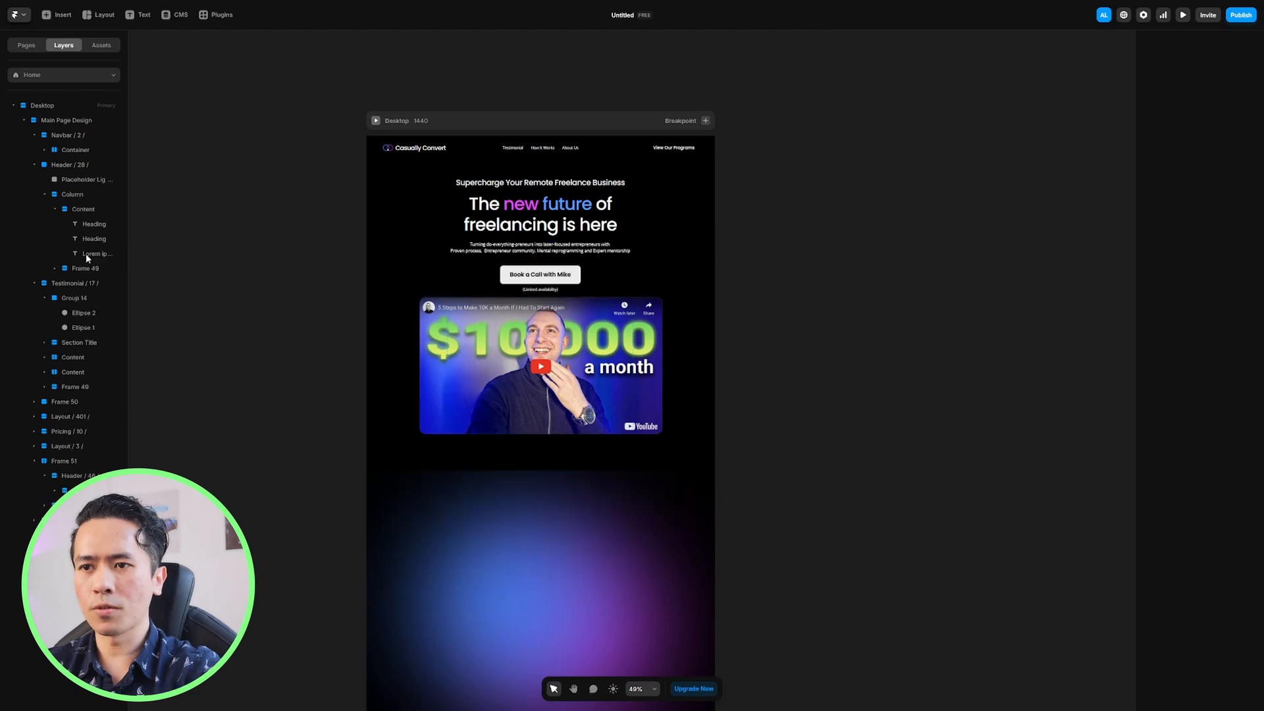
key("space")
left_click_drag(799, 318, 811, 280)
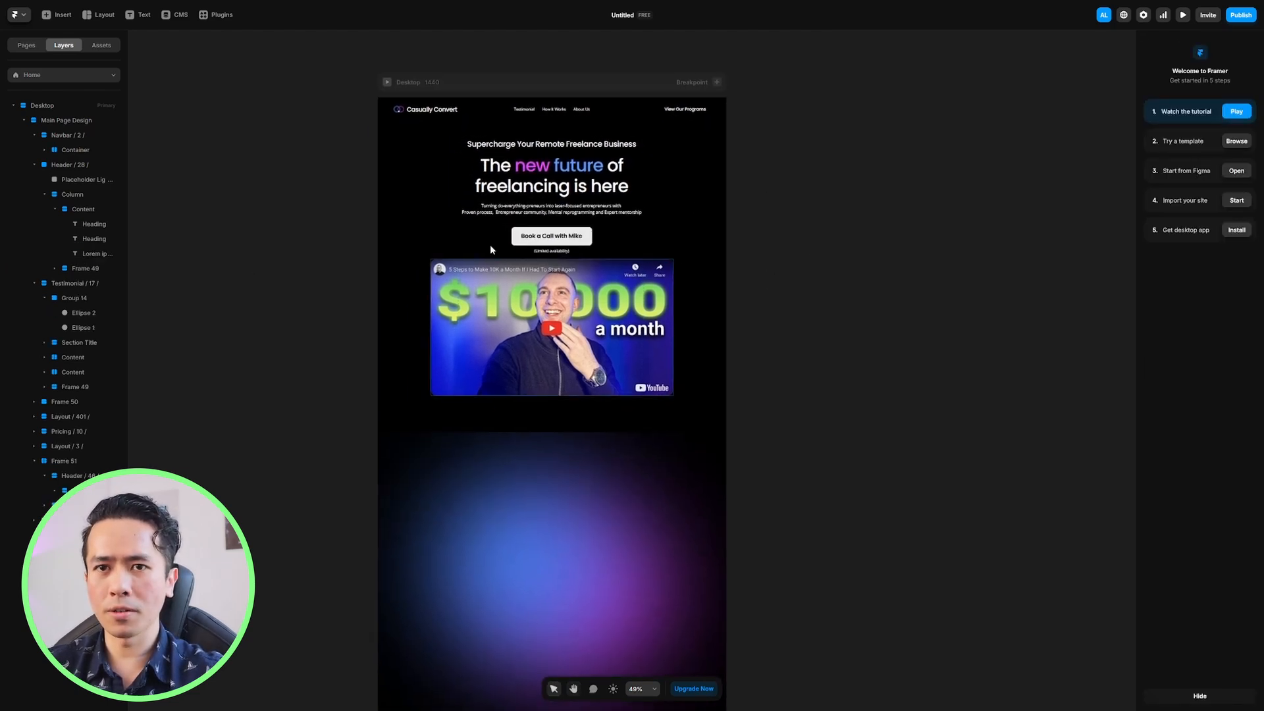
Switch to Figma, select the Header's Group 14 gradient and copy it with the Figma to HTML with Framer plugin
left_click(196, 9)
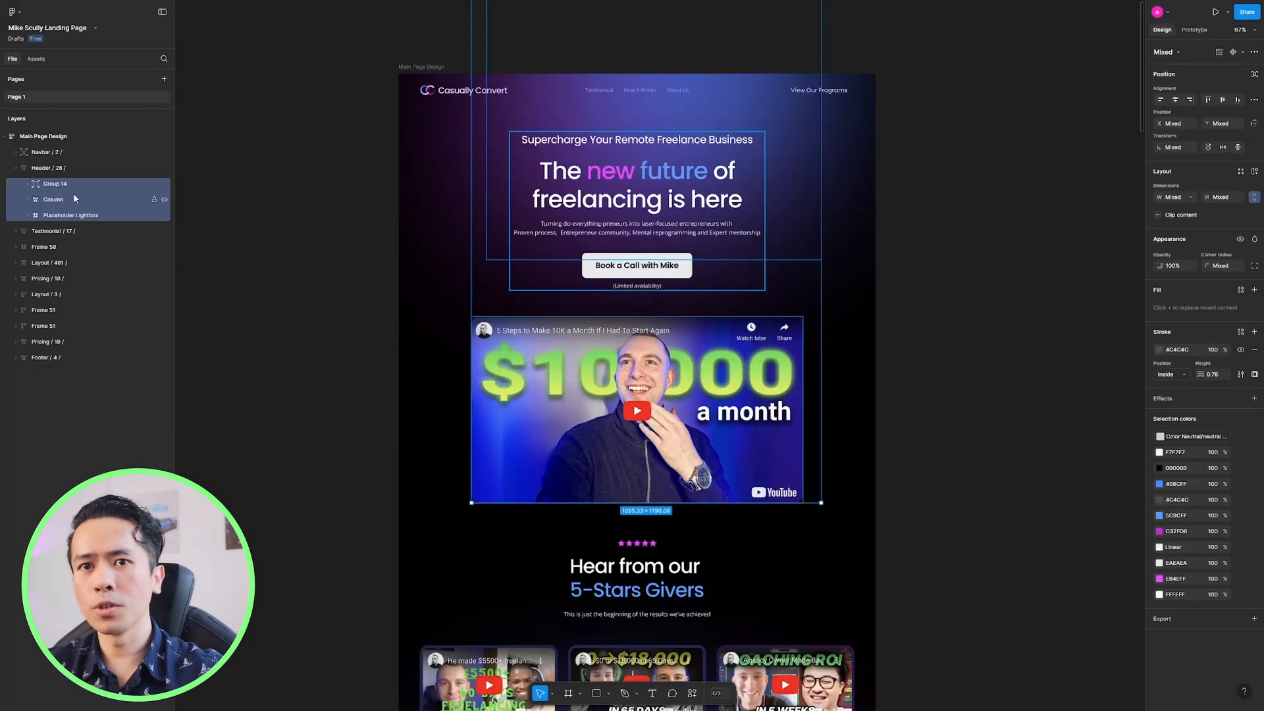
left_click(50, 184)
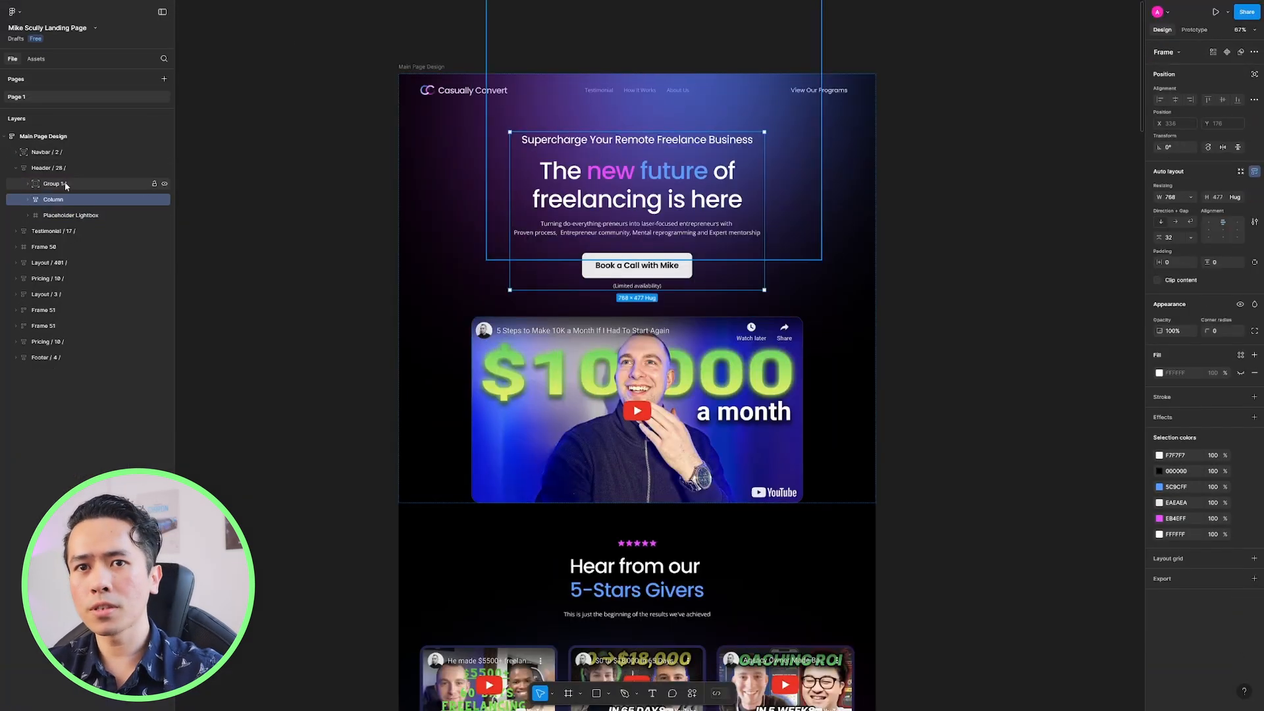
left_click(27, 185)
left_click(76, 214)
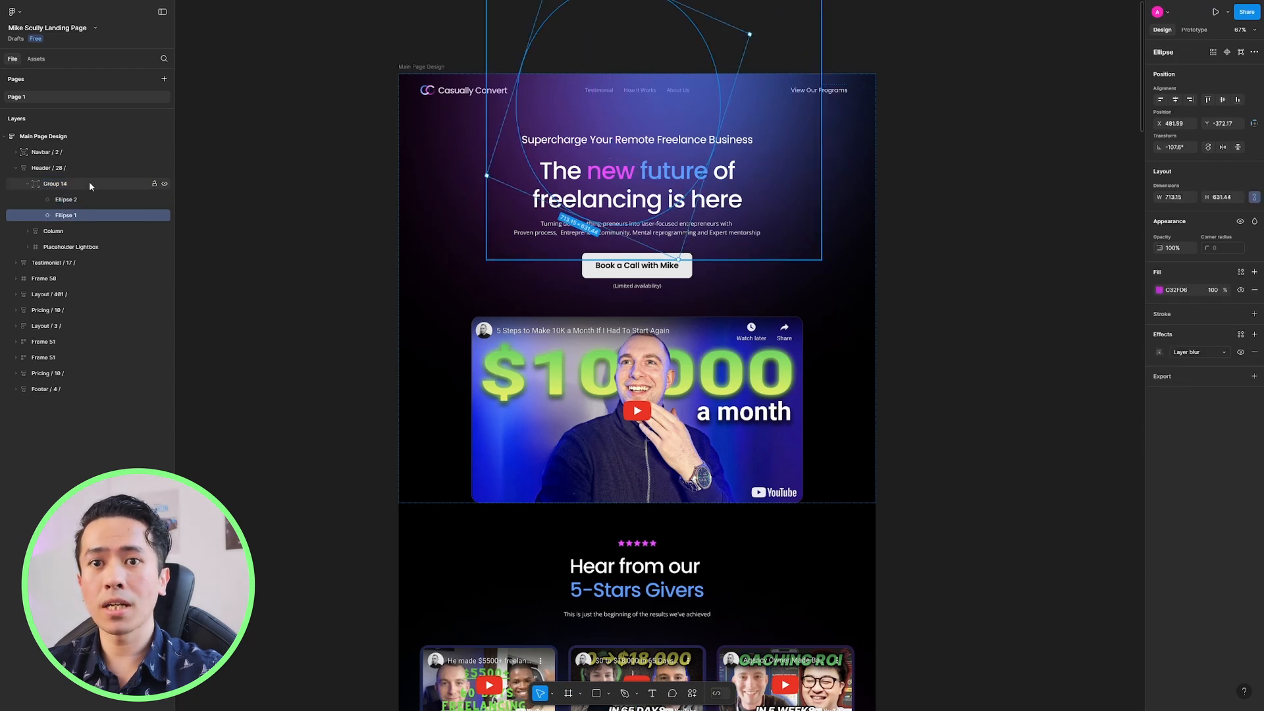
left_click(89, 184)
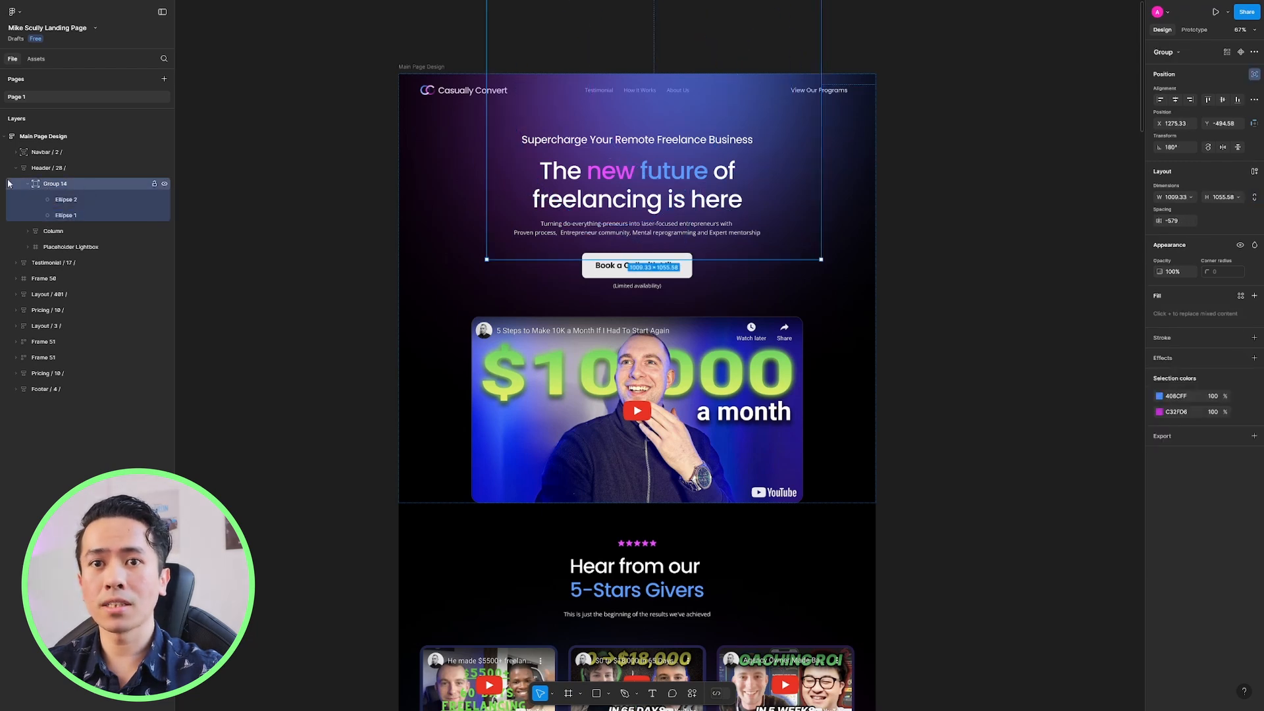
left_click(16, 12)
mouse_move(64, 163)
left_click(155, 176)
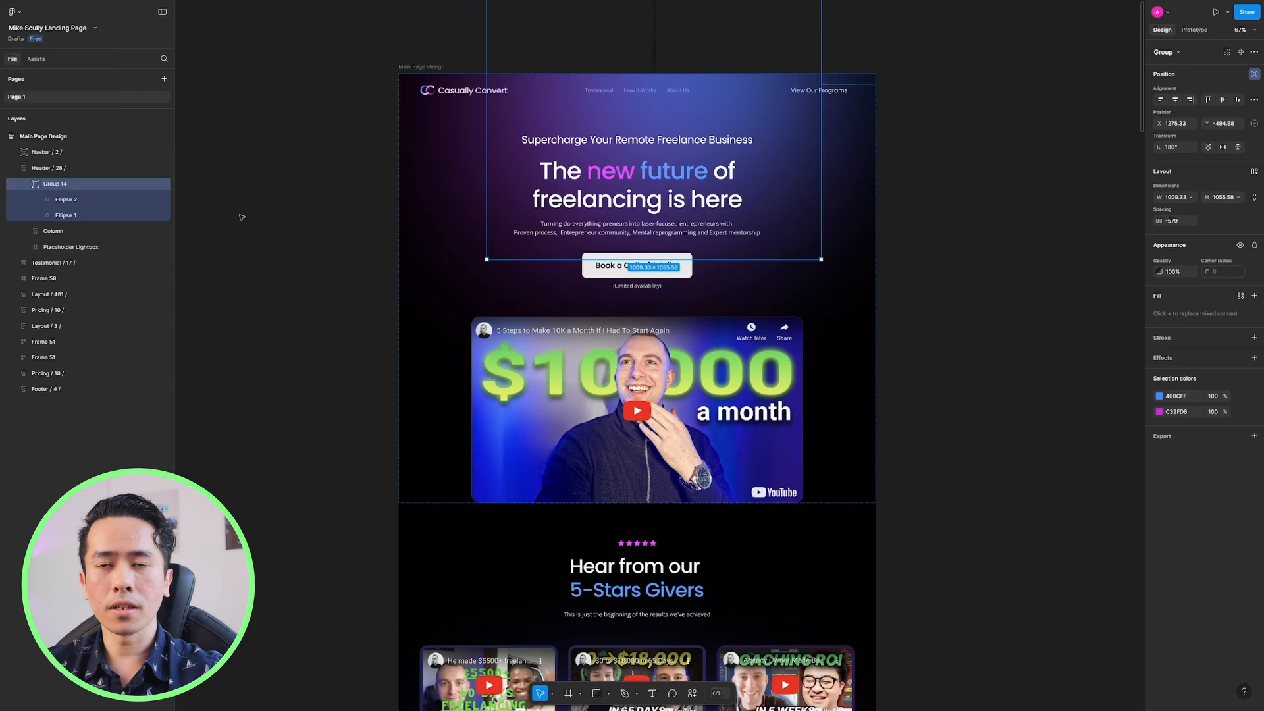
scroll(622, 349, "down", 1)
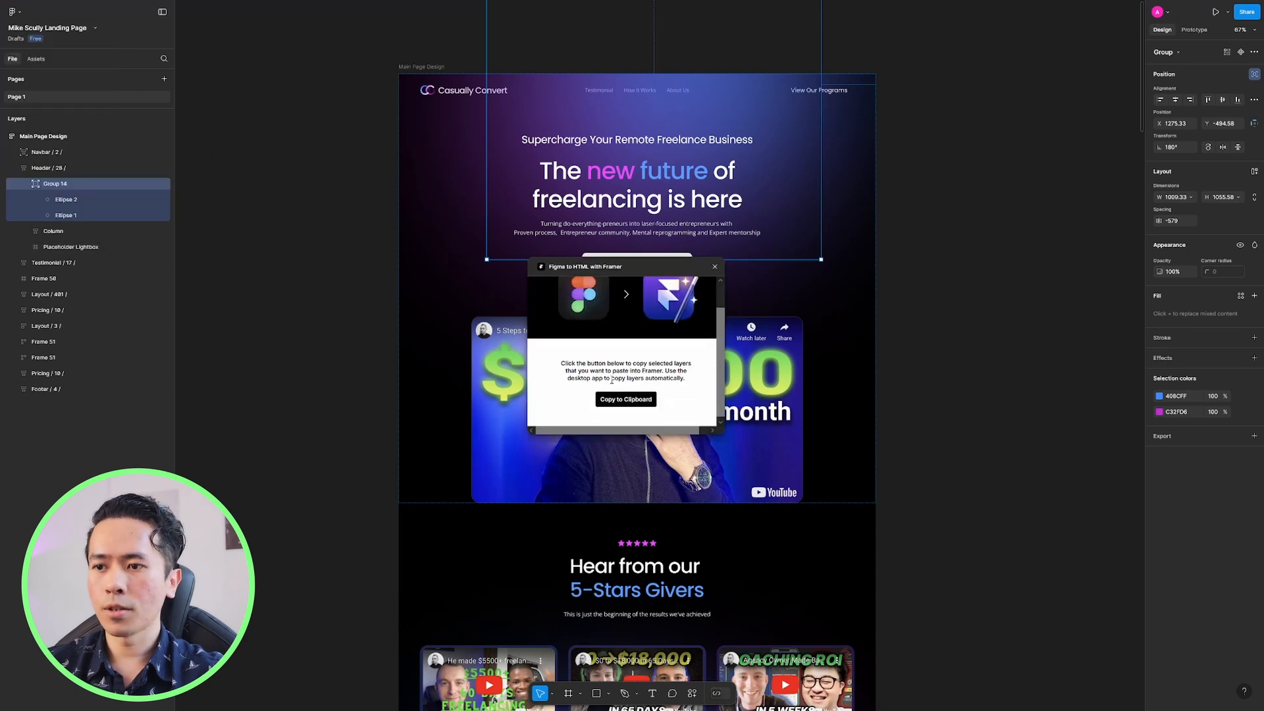
left_click(625, 393)
Switch to Framer, try pasting the copied Group 14 into the Header and moving it, and delete it
left_click(75, 11)
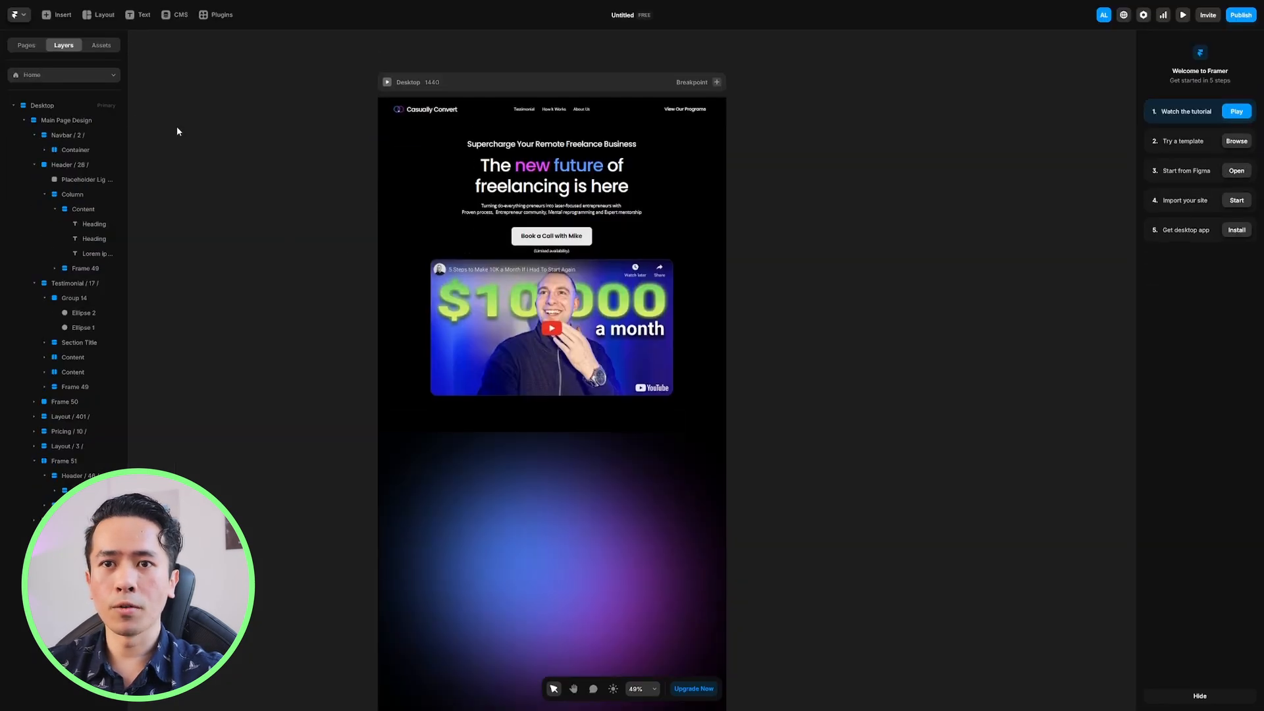
left_click(71, 170)
key("ctrl+v")
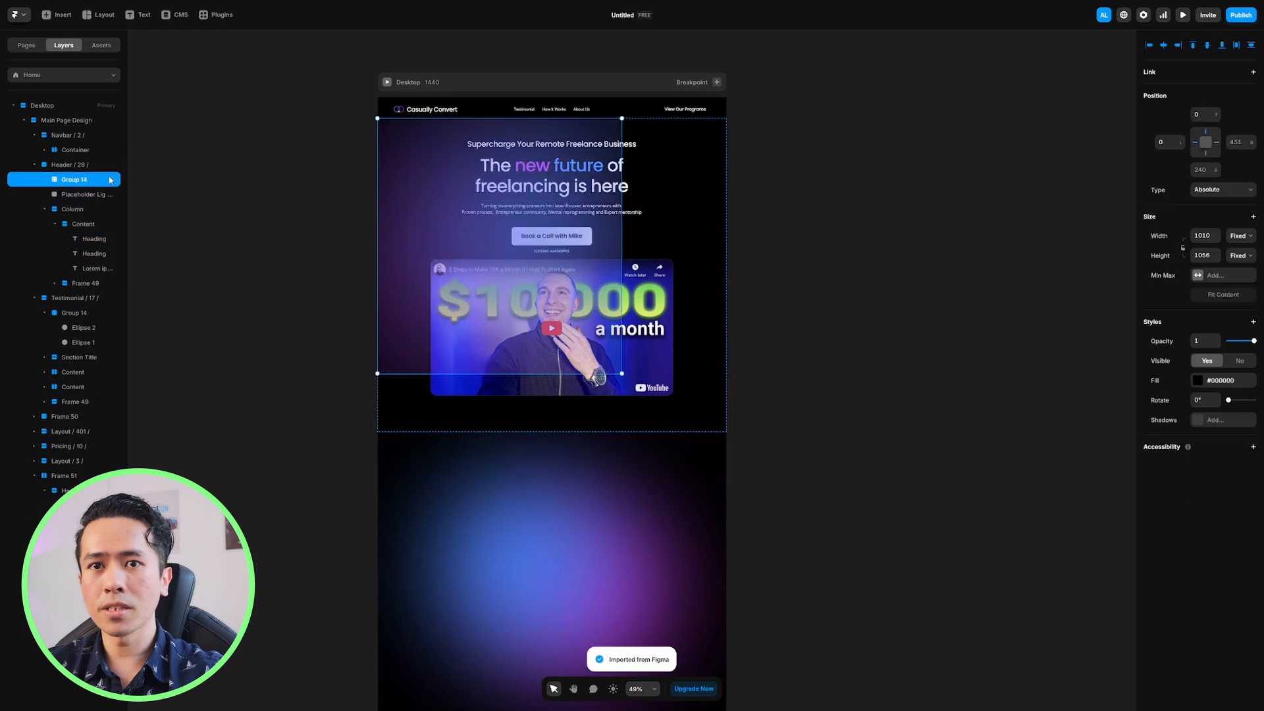
mouse_move(429, 220)
left_mouse_down()
mouse_move(449, 227)
mouse_move(432, 230)
mouse_move(437, 211)
left_mouse_up()
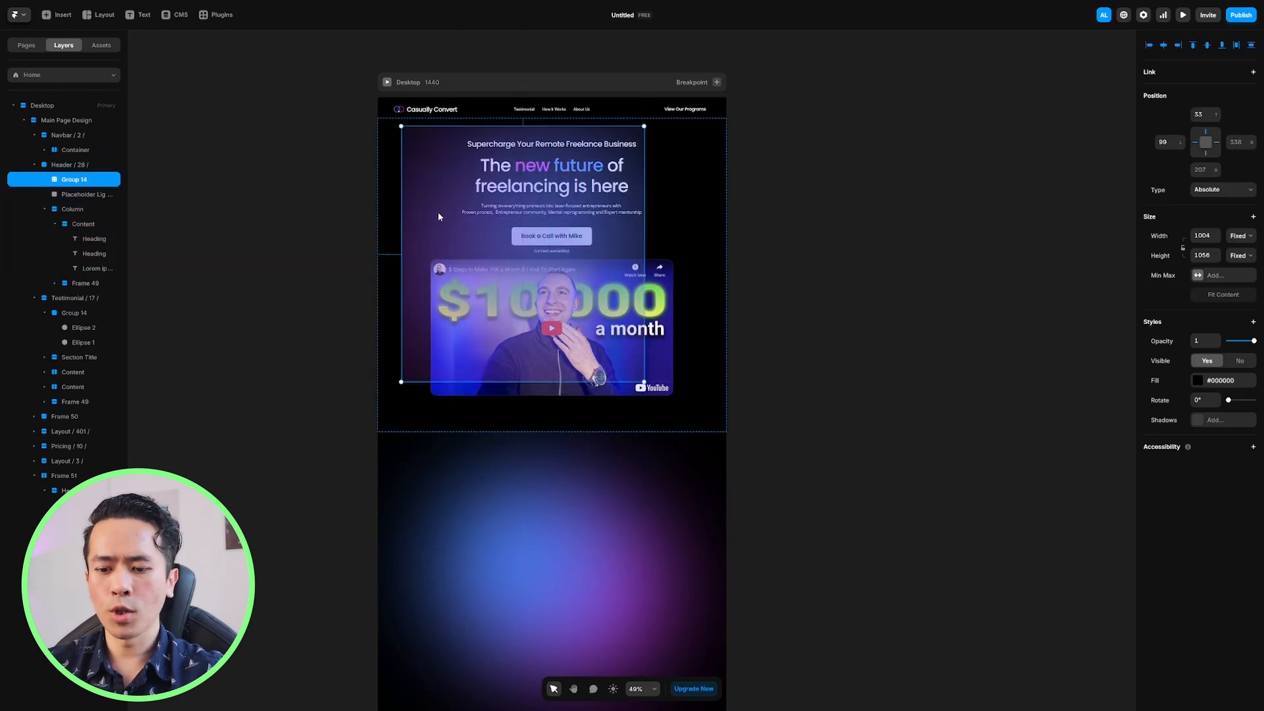
key("Delete")
Copy the Testimonial section's Group 14 gradient and paste it into the Header
left_click(530, 506)
scroll(595, 452, "down", 2)
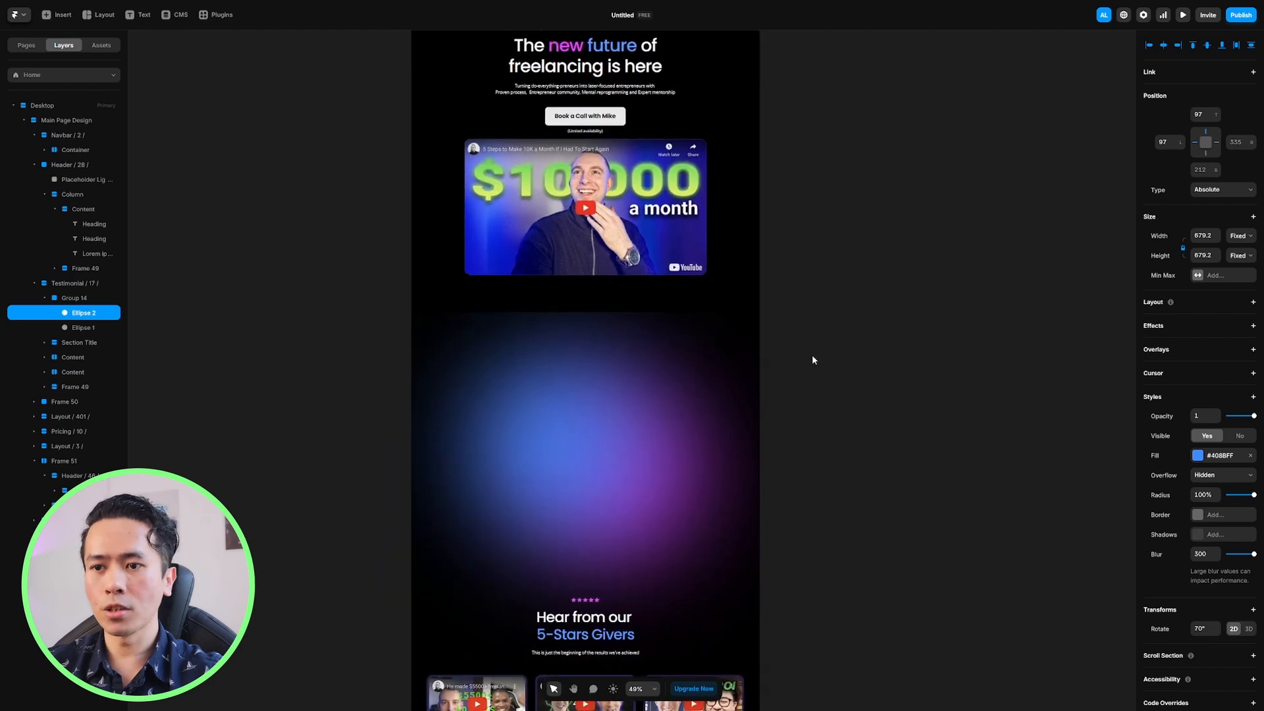
left_click(680, 385)
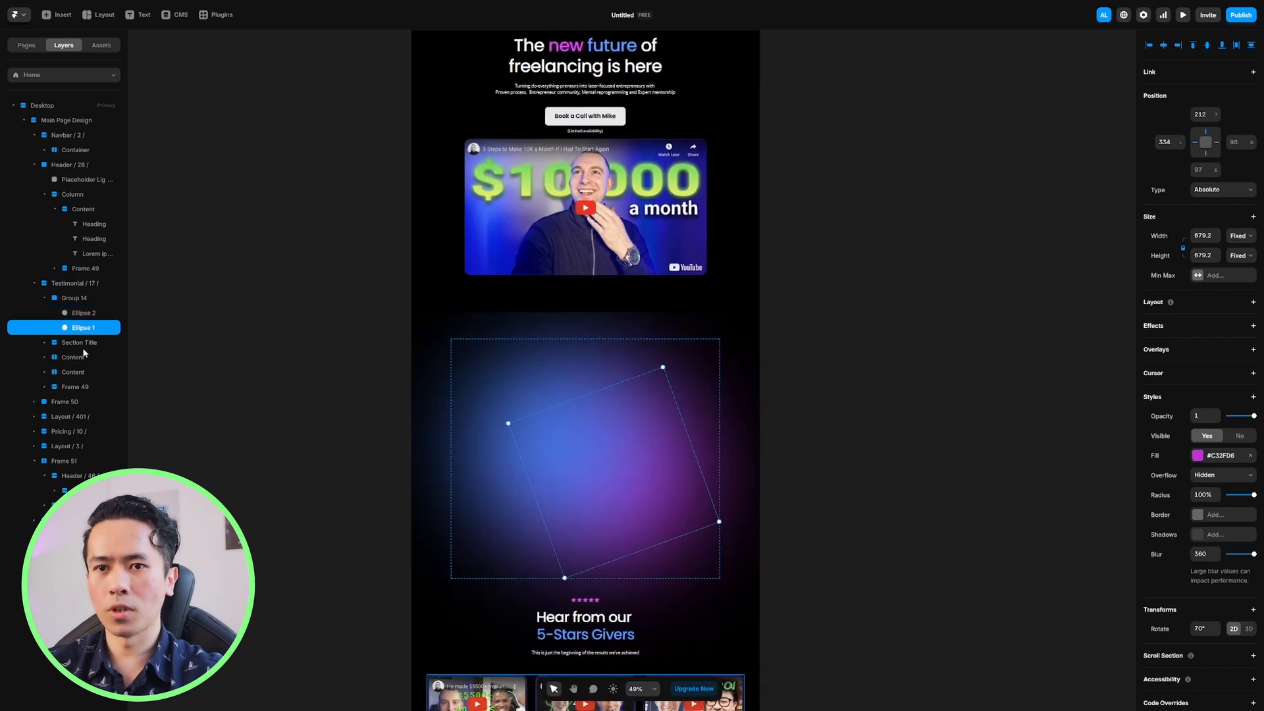
left_click(76, 300)
left_click(67, 122)
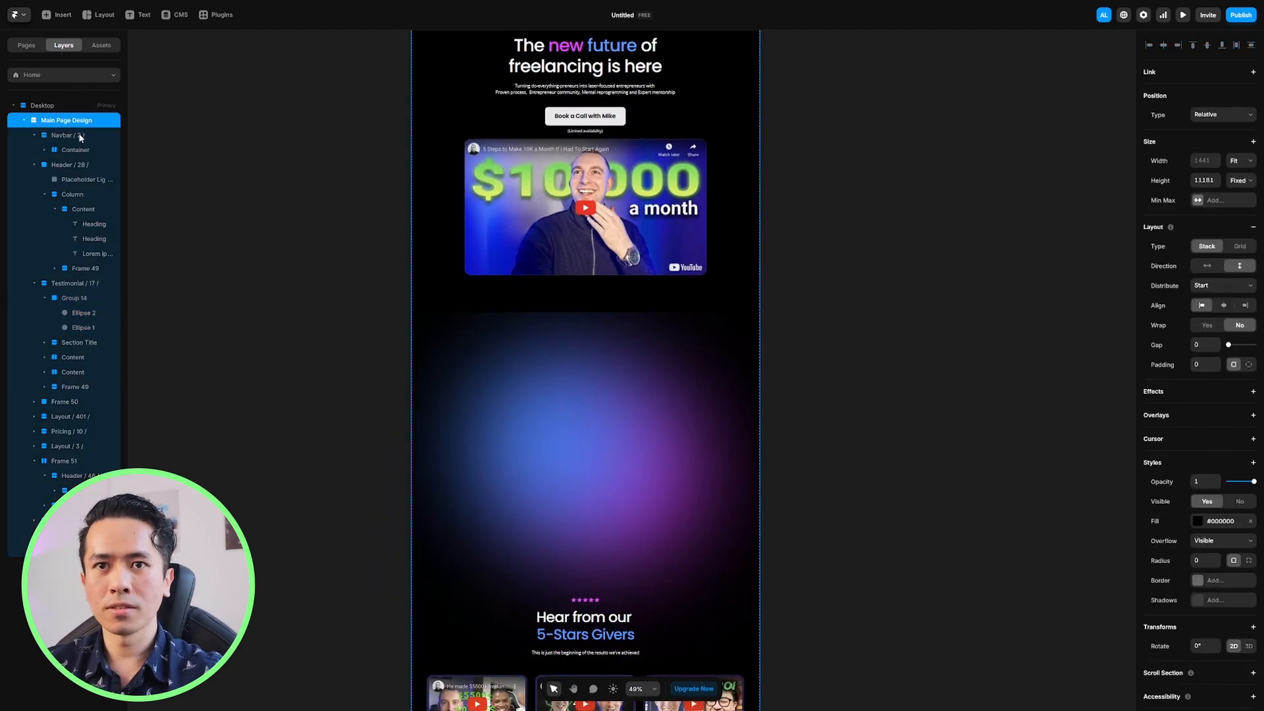
left_click(79, 164)
key("ctrl+v")
Move the Header's Group 14 below the Column in the layer order so the gradient sits behind the heading, button and video
left_click_drag(679, 186, 649, 231)
left_click(555, 261)
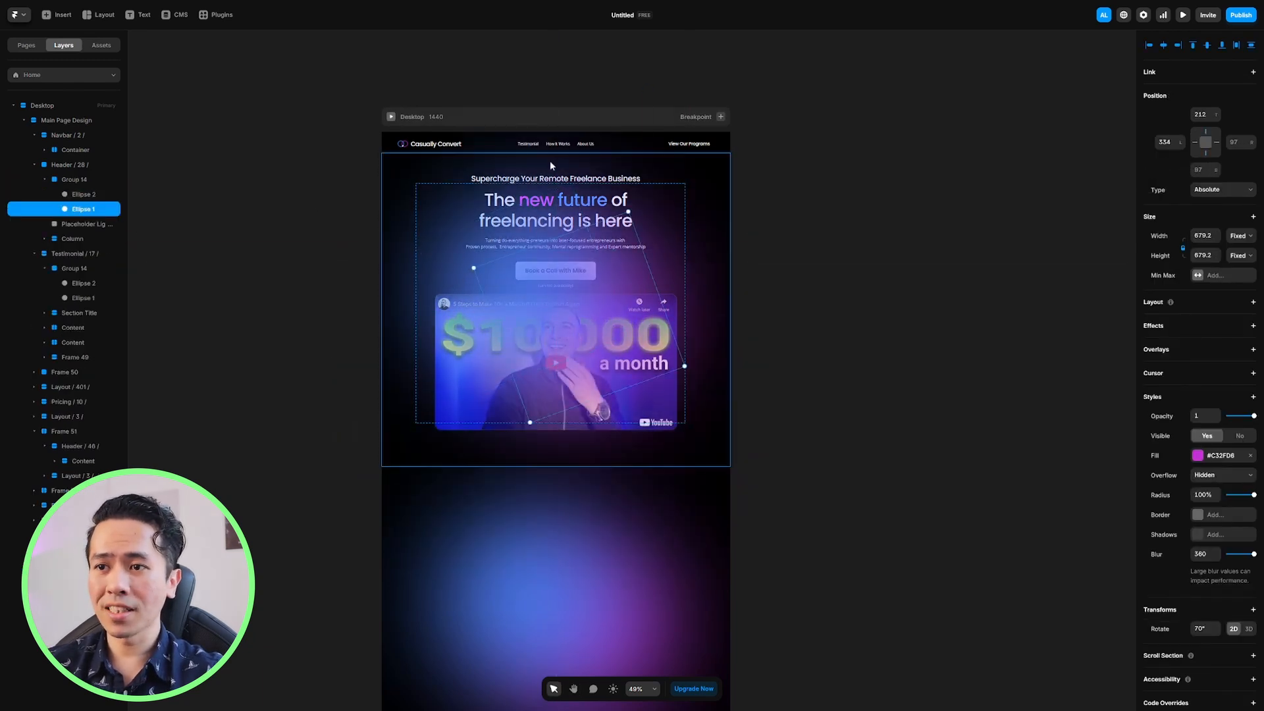
key("Escape")
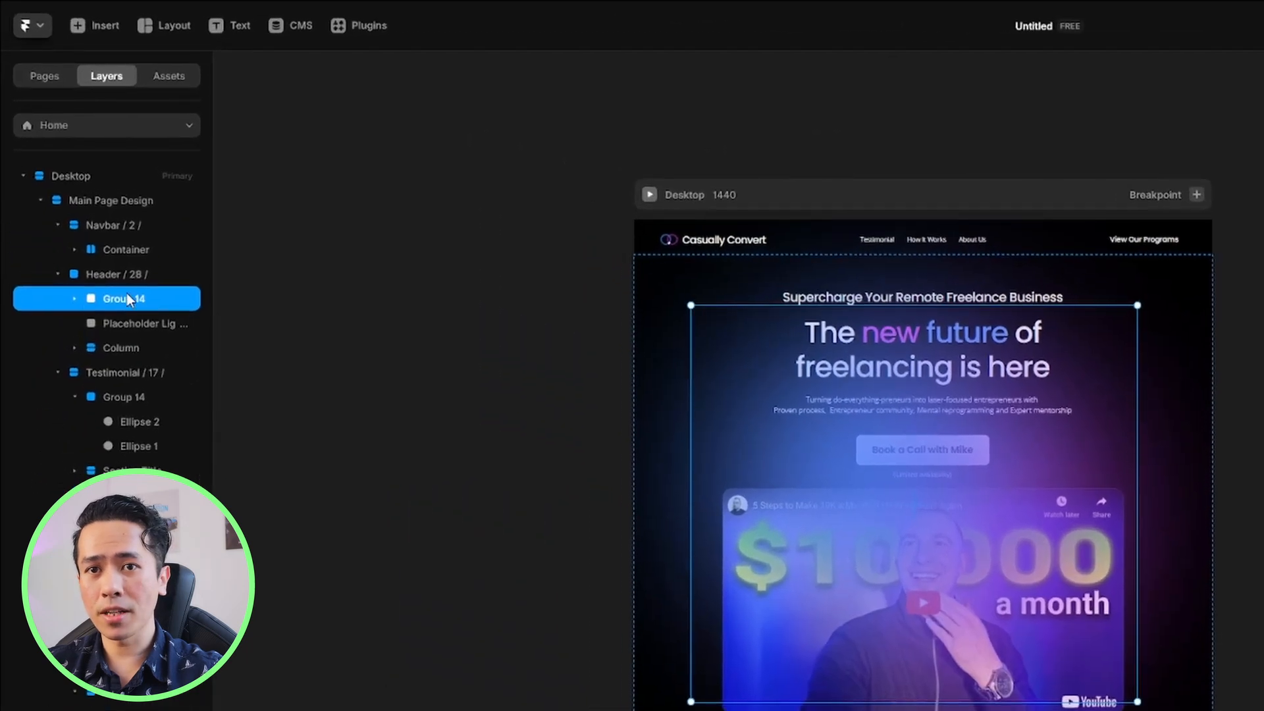
left_click_drag(76, 176, 81, 211)
left_click_drag(134, 352, 131, 355)
left_click(614, 429)
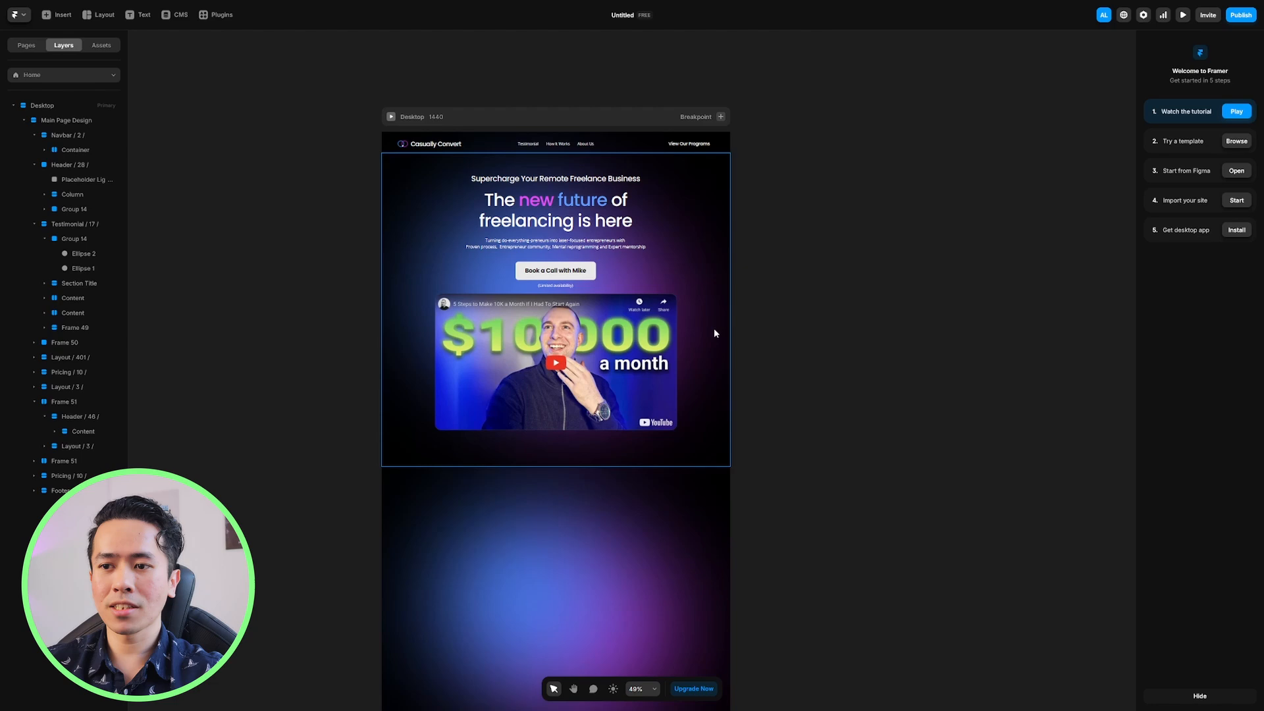
Set the position type of the Testimonial section's Group 14 gradient to Absolute
scroll(713, 328, "down", 3)
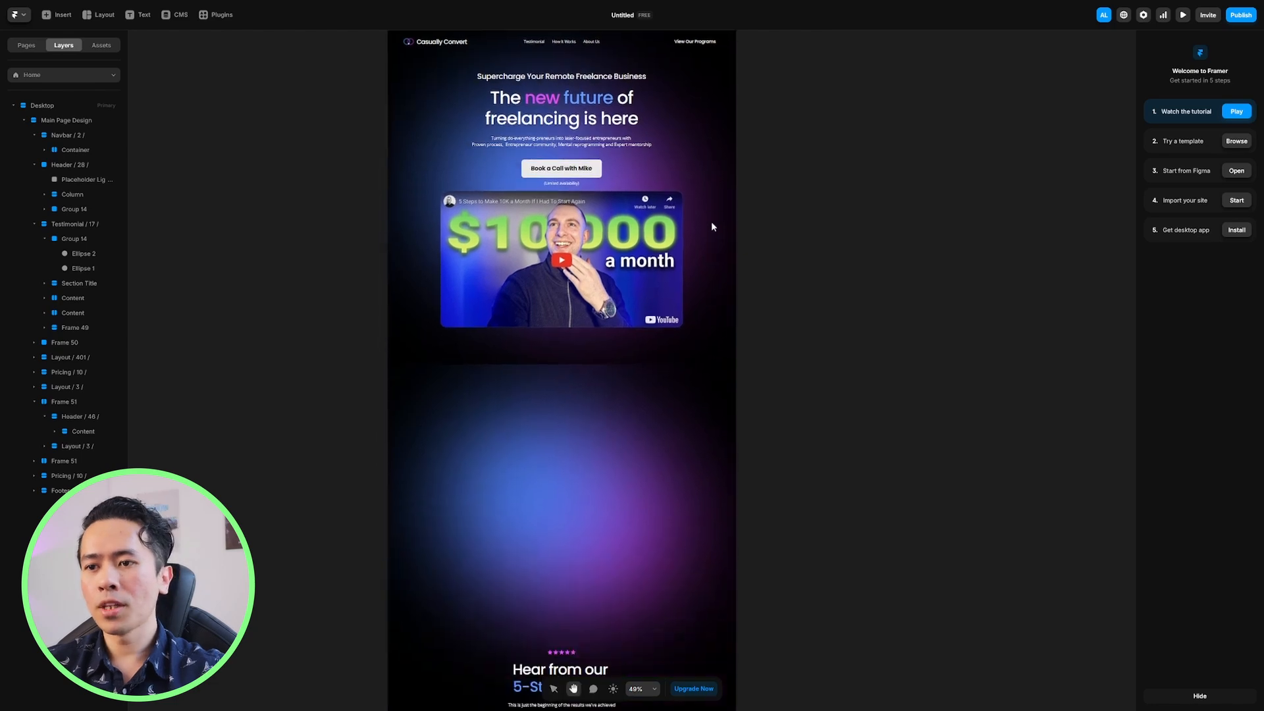
scroll(651, 382, "down", 5)
left_click(612, 285)
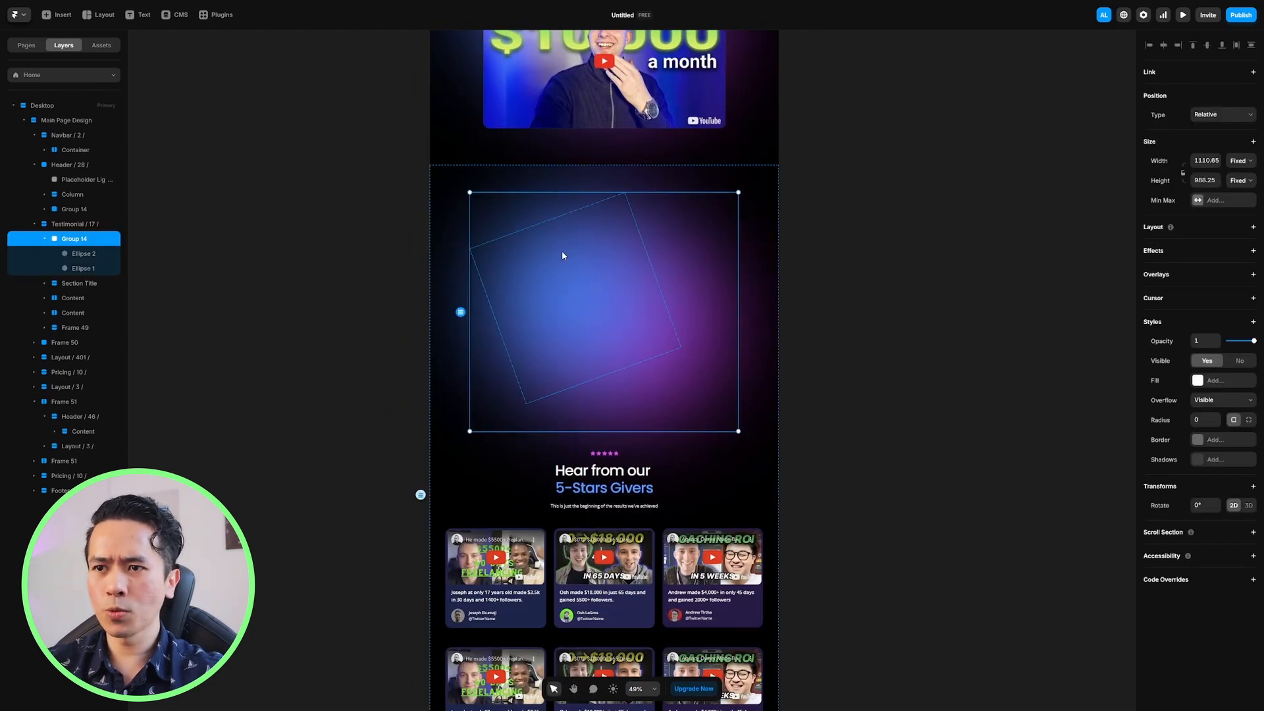
double_click(564, 256)
left_click_drag(631, 385, 655, 278)
left_click_drag(698, 355, 672, 428)
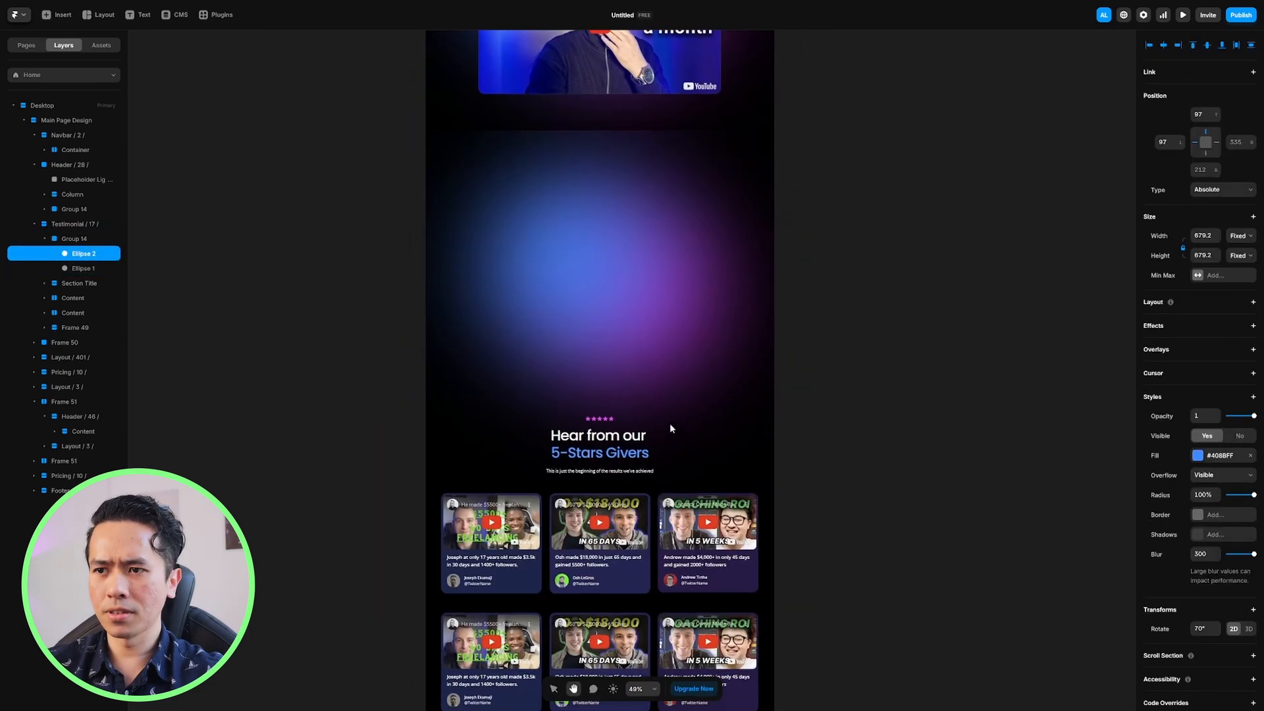
left_click_drag(601, 390, 616, 313)
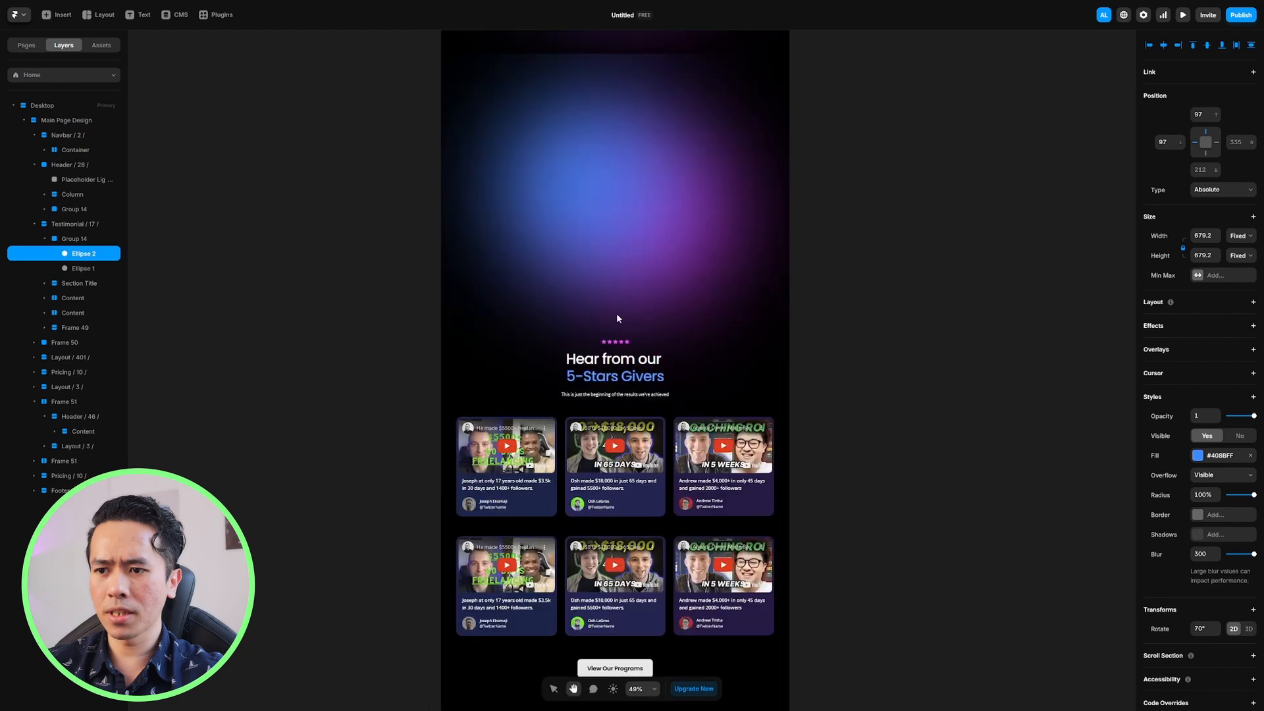
key("v")
left_click_drag(668, 240, 633, 275)
left_click(82, 239)
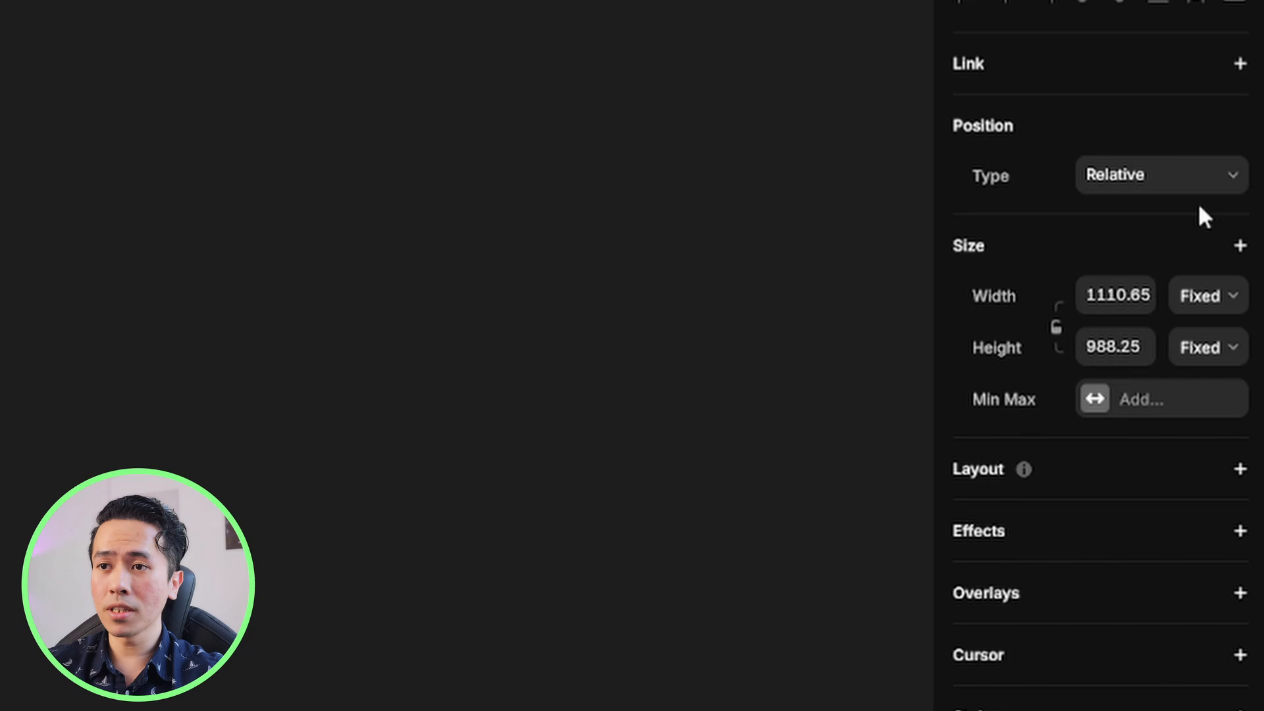
left_click(1148, 181)
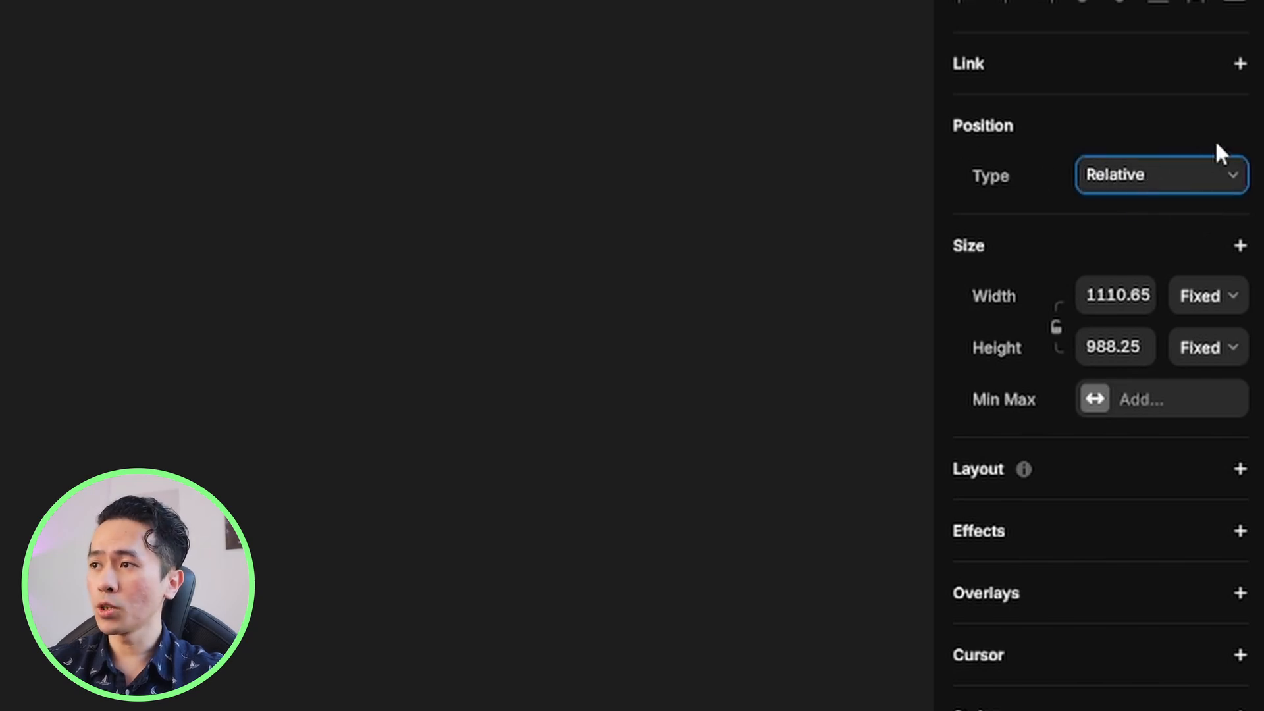
left_click(1165, 210)
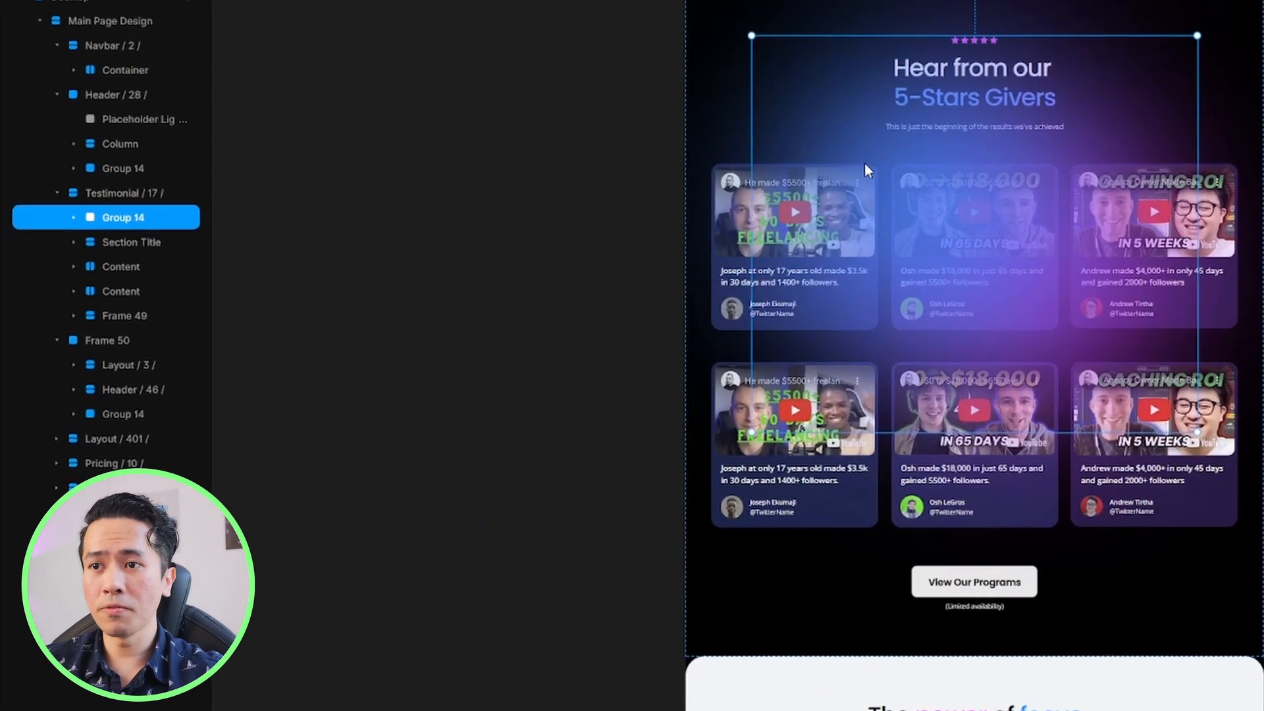
Move the Testimonial's Group 14 below Frame 49 in the layer order and set its Z Index to 0
left_click_drag(138, 218, 166, 324)
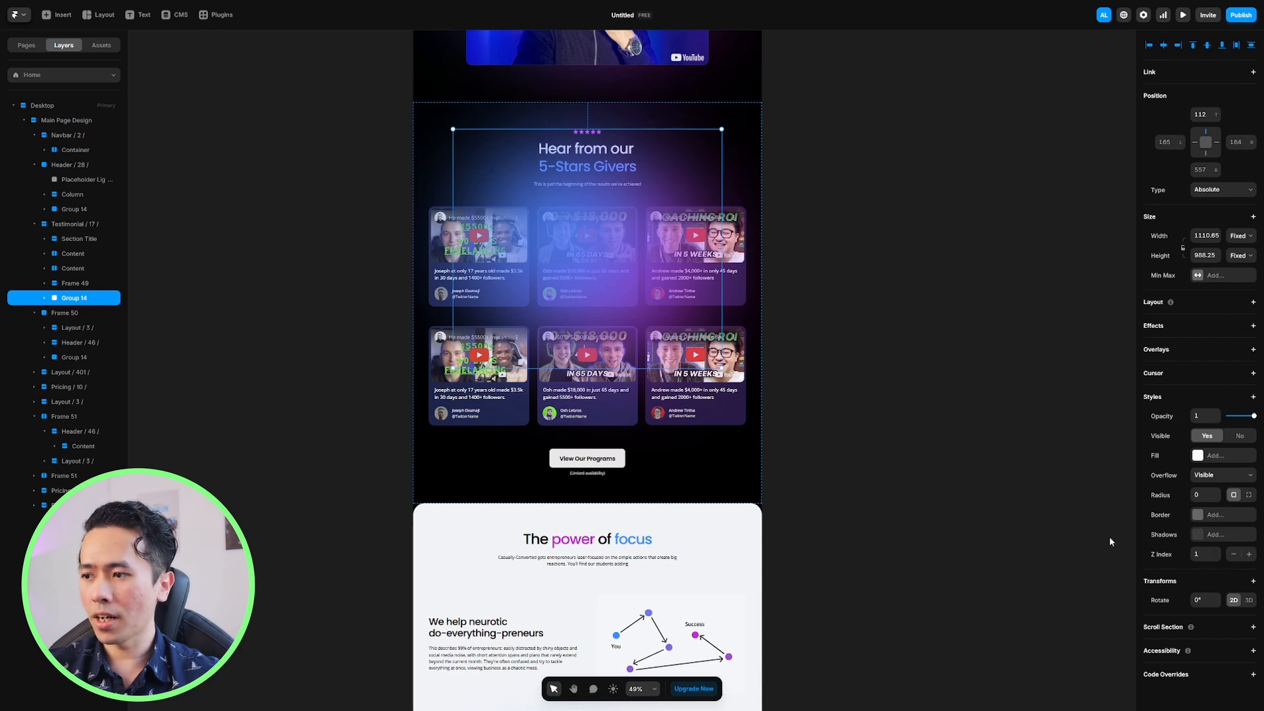
left_click(1217, 560)
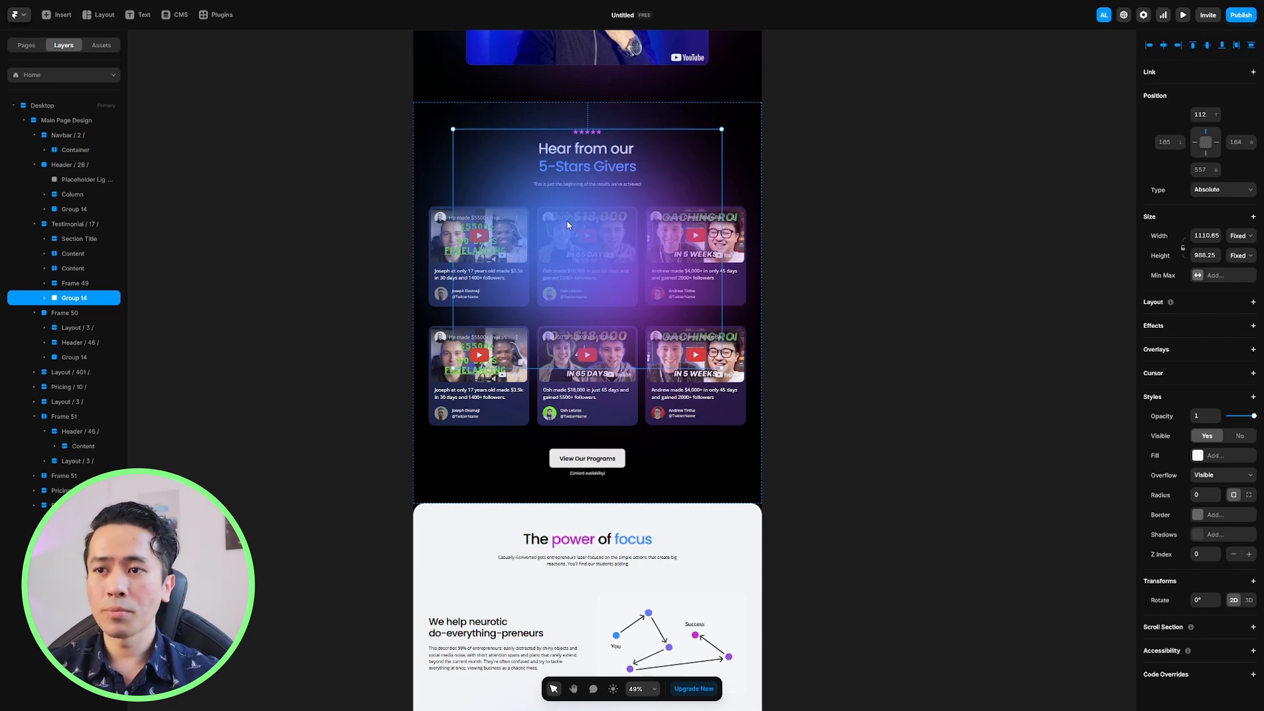
Add a Z Index of 1 to the Testimonial's Section Title, both Content layers and Frame 49 together
left_click(83, 283)
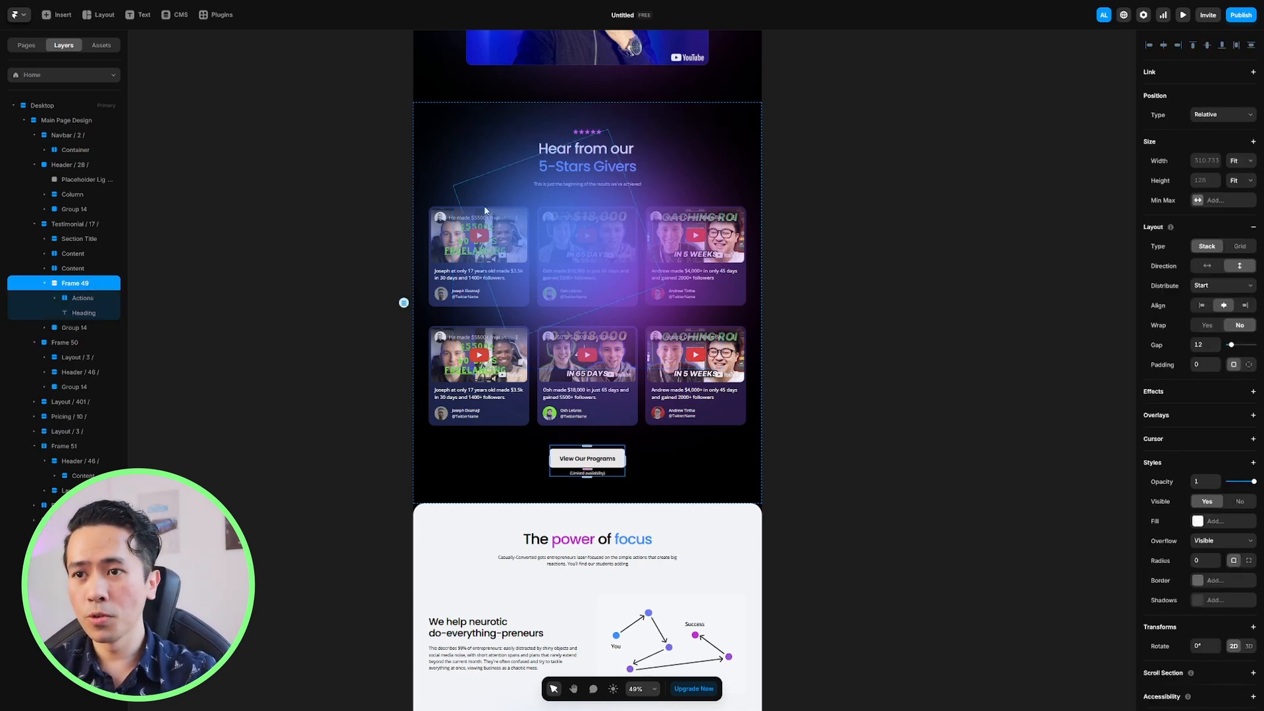
left_click(80, 239)
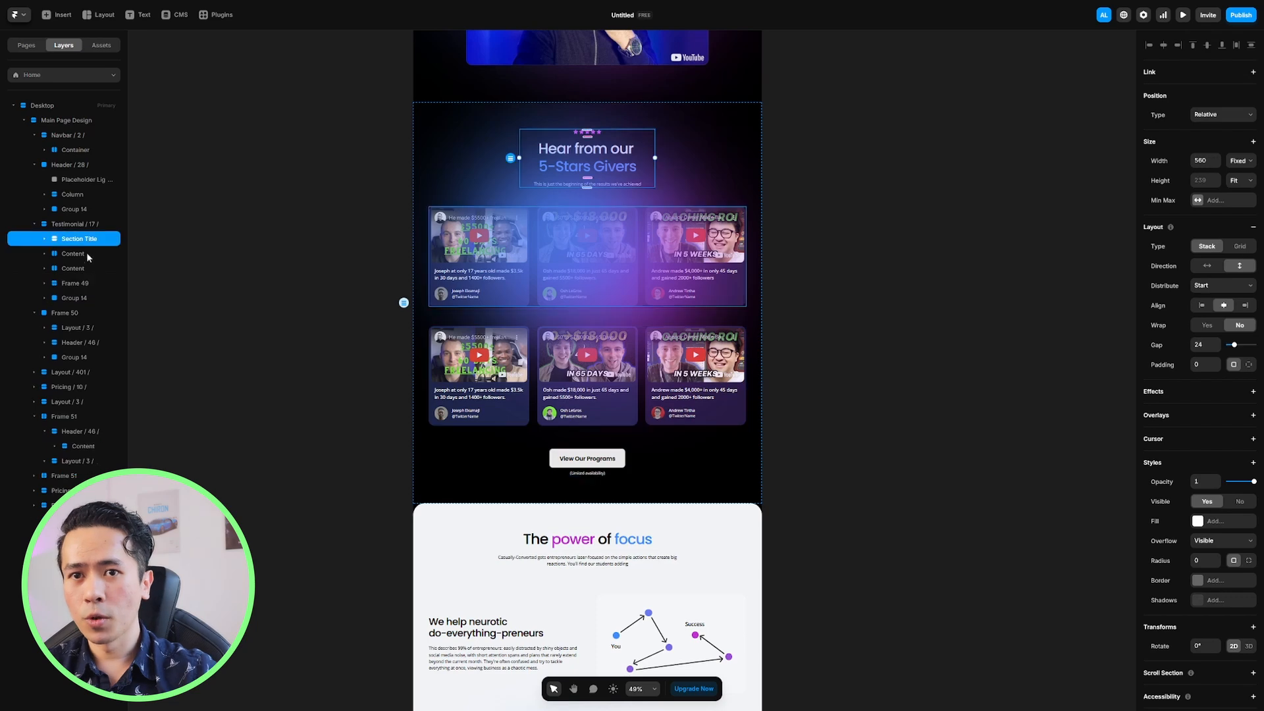
left_click(90, 283, "shift")
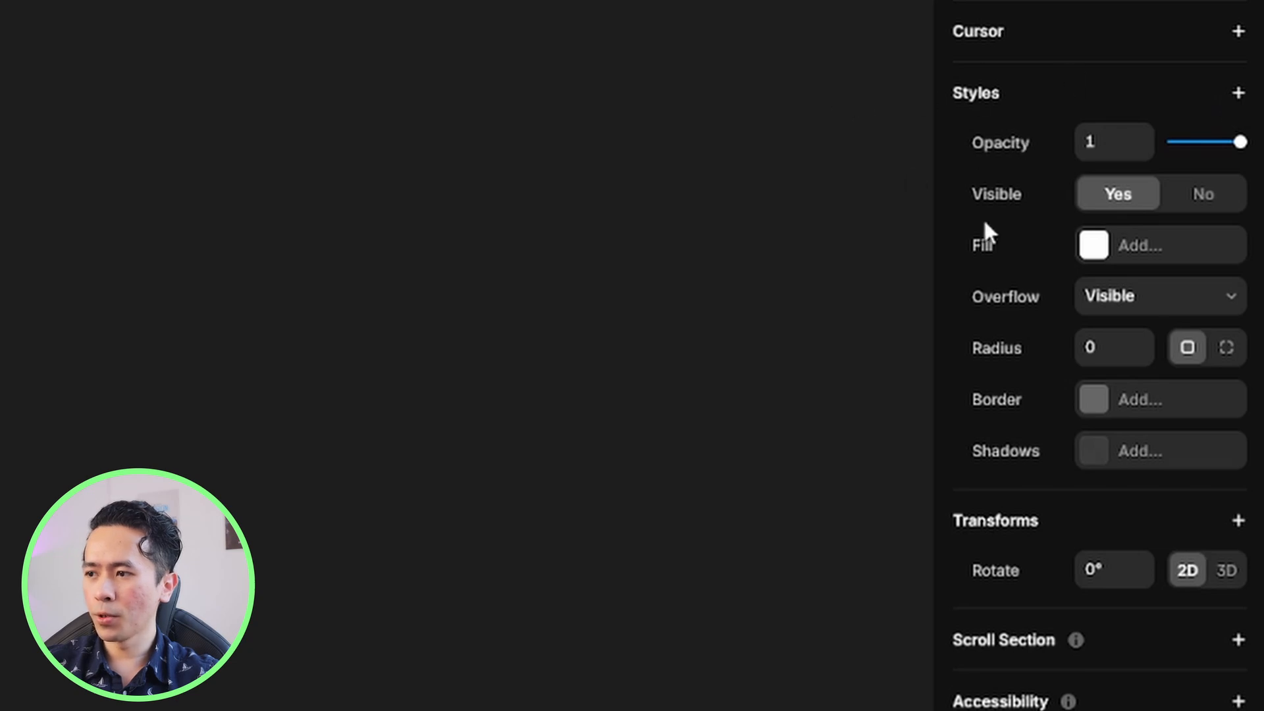
left_click(1238, 93)
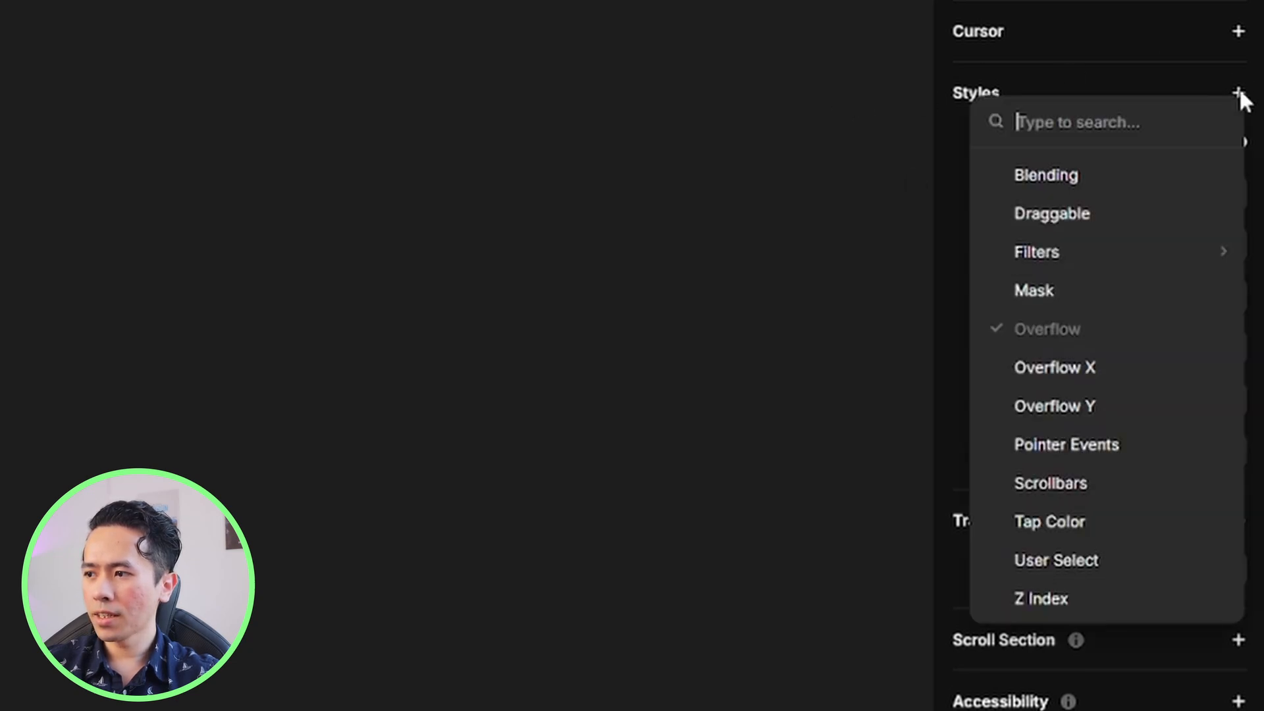
left_click(1088, 596)
left_click(1229, 515)
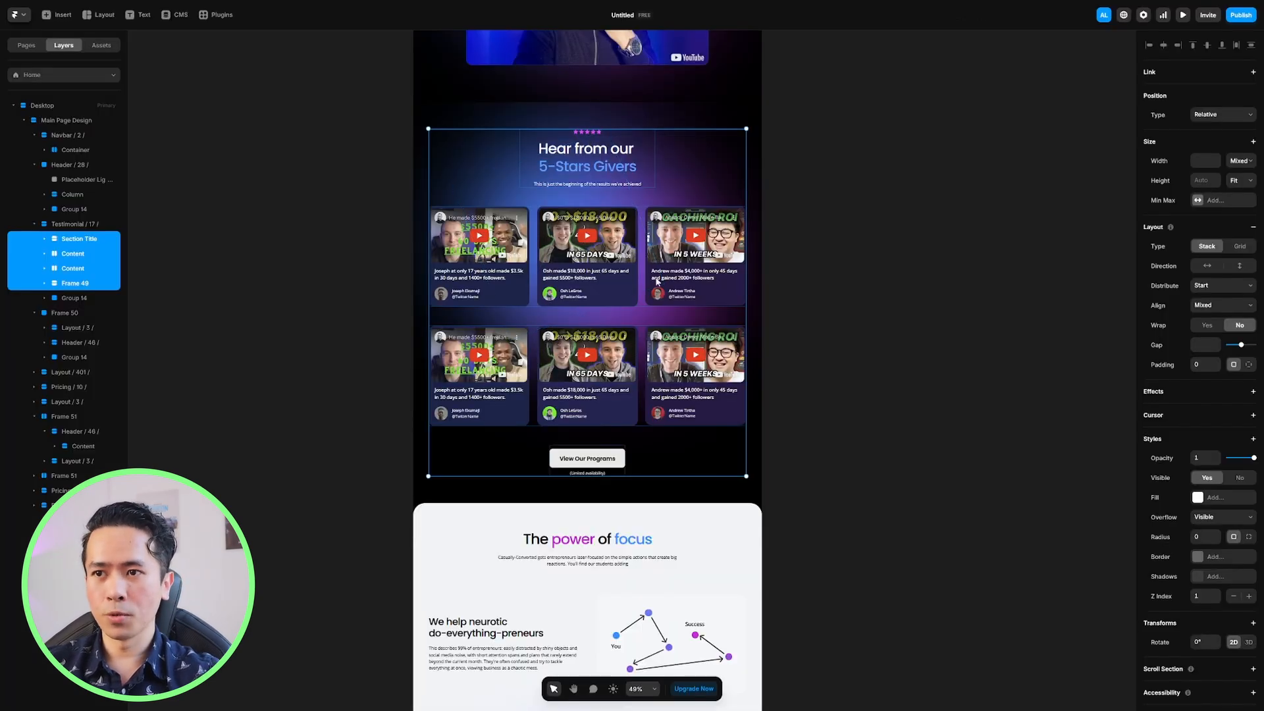
left_click(722, 148)
Publish the site and open the live page to review the header and testimonial sections
scroll(765, 141, "up", 5)
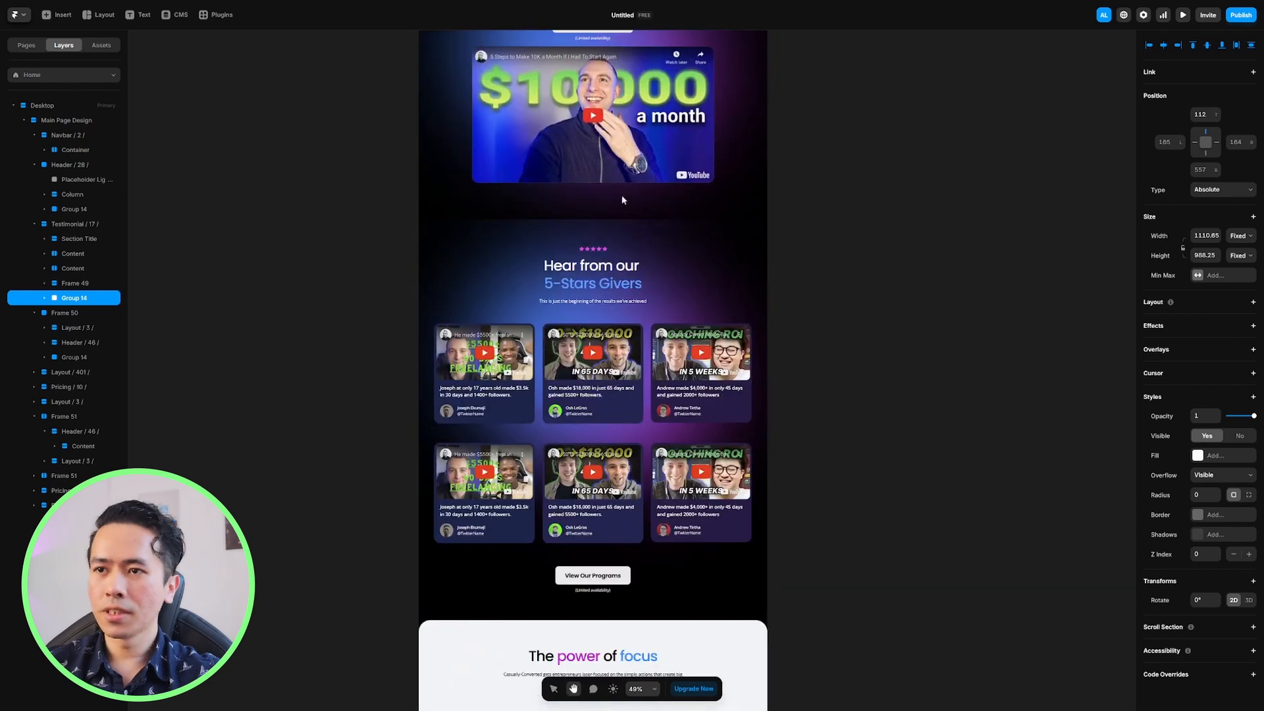
scroll(605, 356, "down", 10)
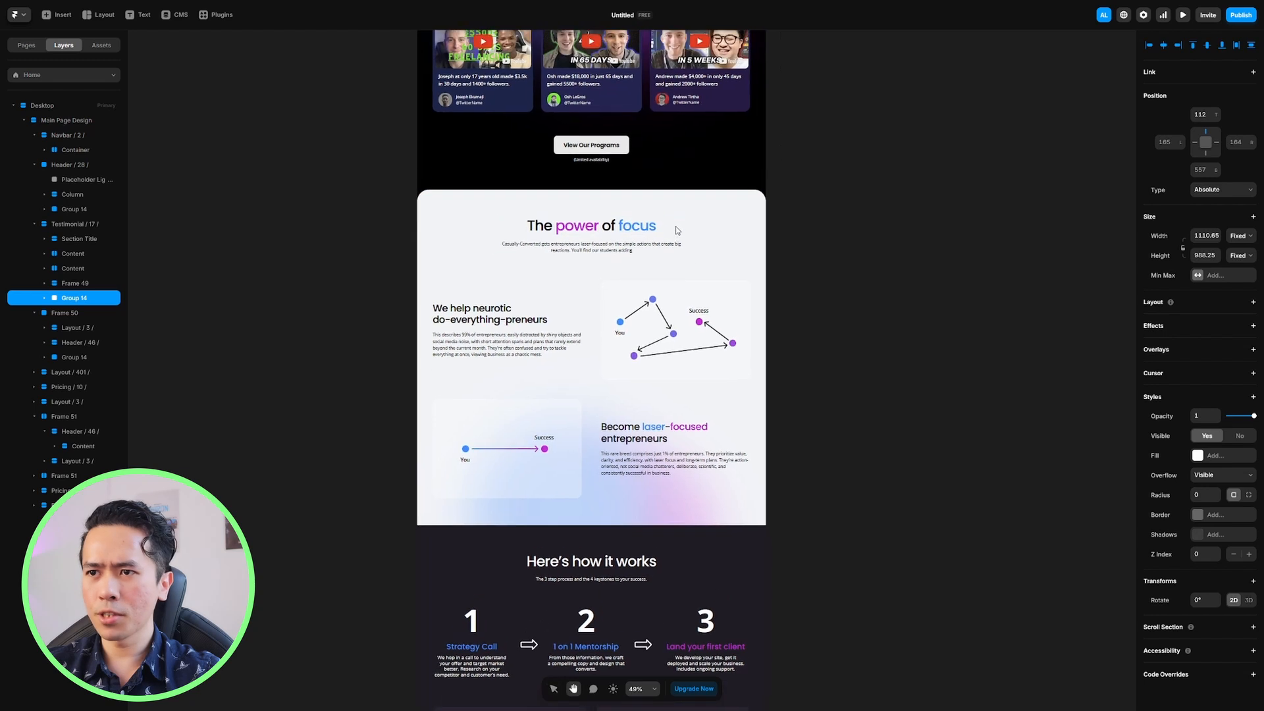
scroll(611, 241, "up", 1)
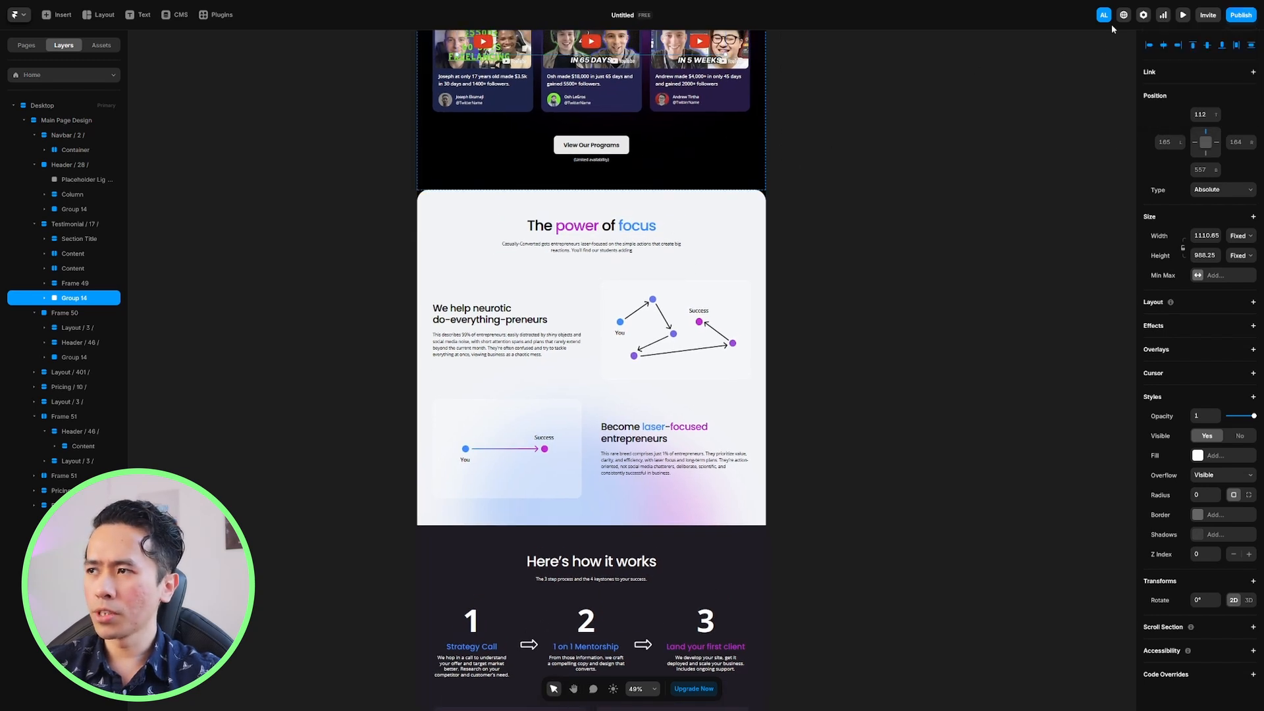
left_click_drag(768, 170, 749, 227)
left_click(1242, 16)
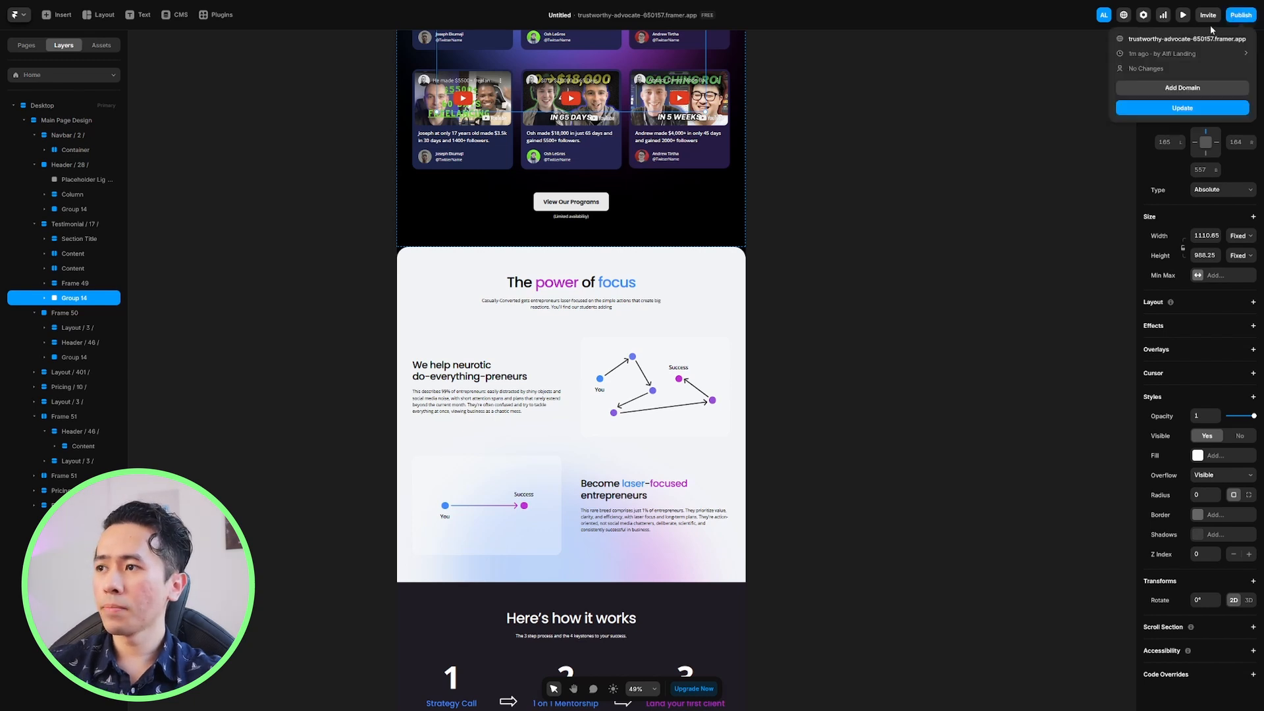
left_click(1144, 38)
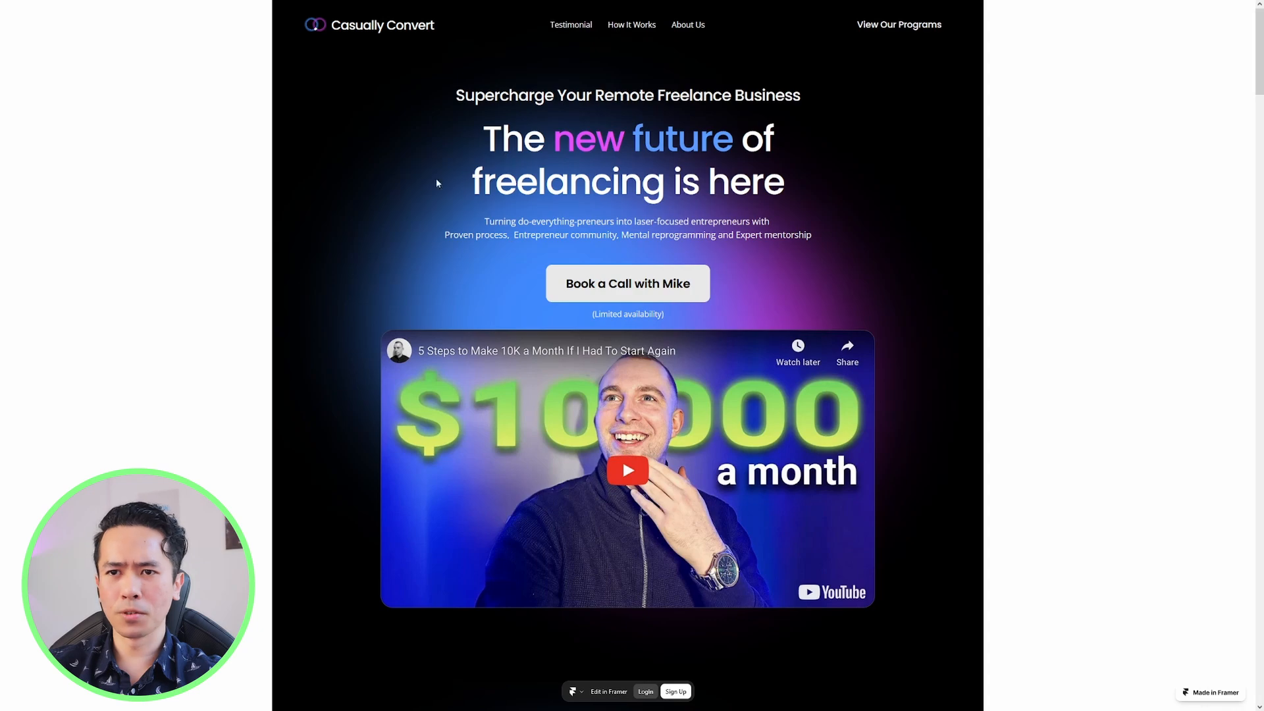
scroll(531, 178, "down", 10)
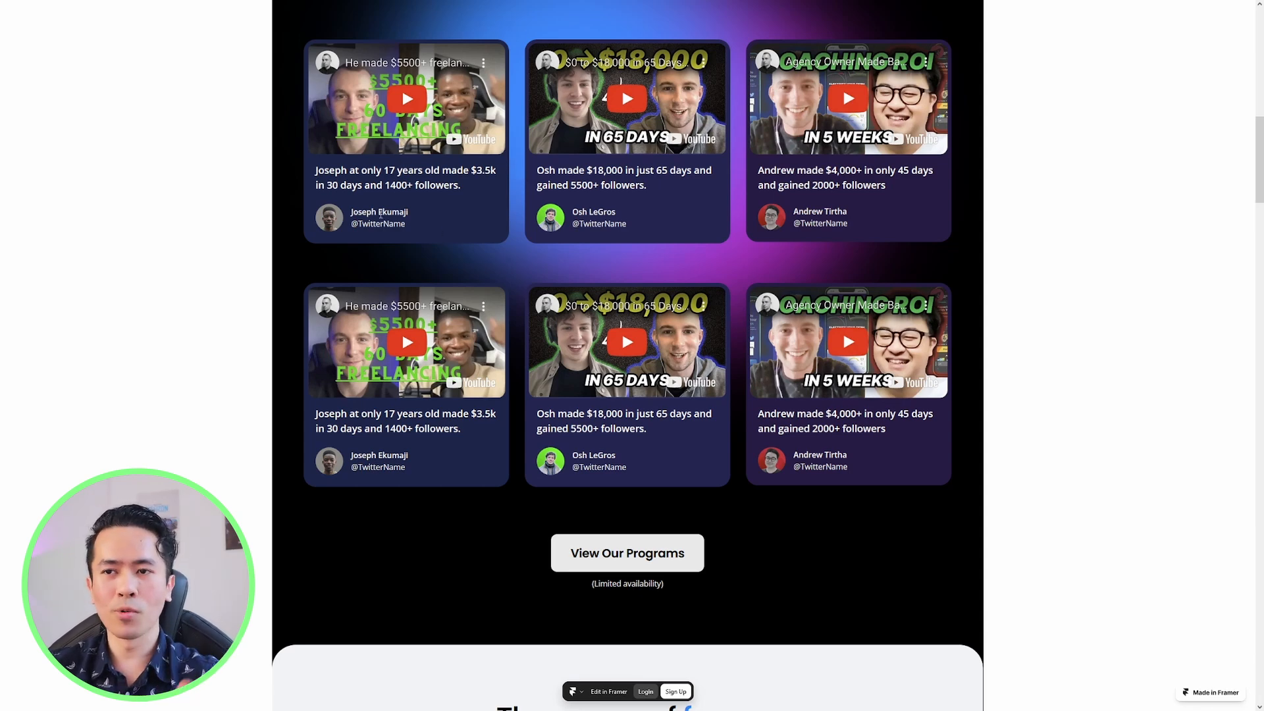
Review the published page's sections from the testimonials to the end and back up to the header
scroll(284, 259, "up", 15)
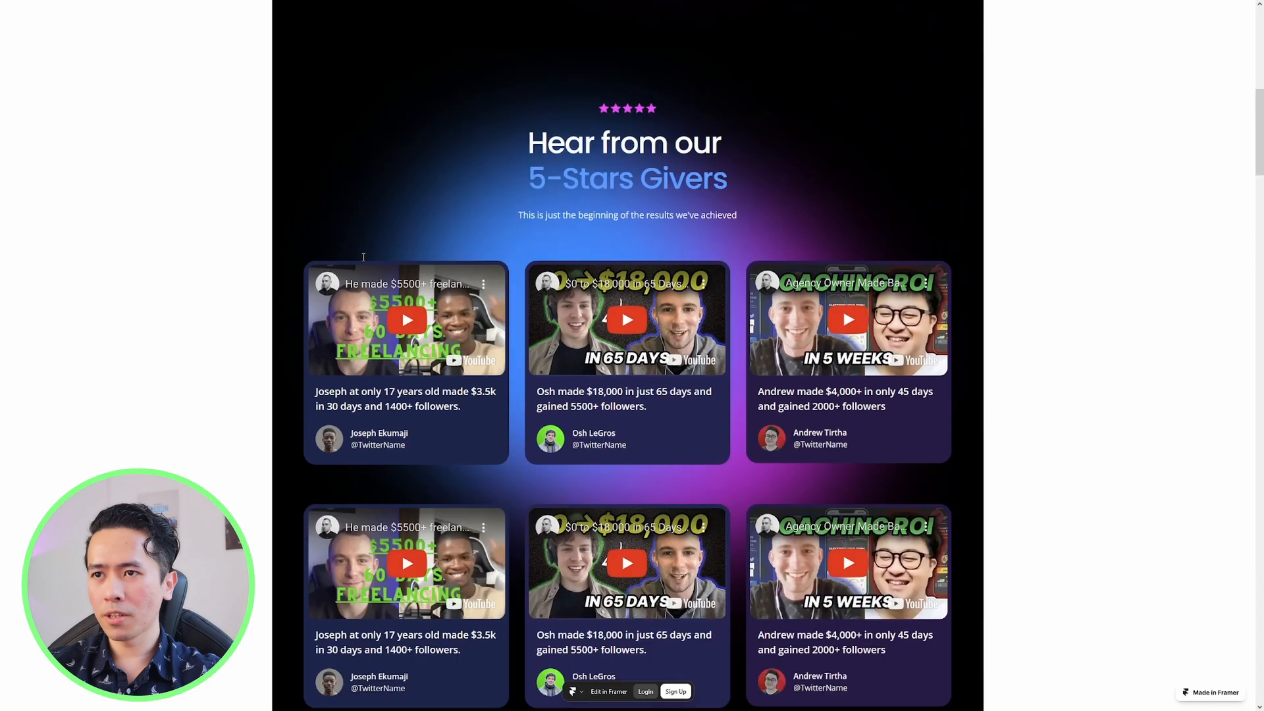
scroll(737, 244, "down", 20)
scroll(738, 244, "down", 20)
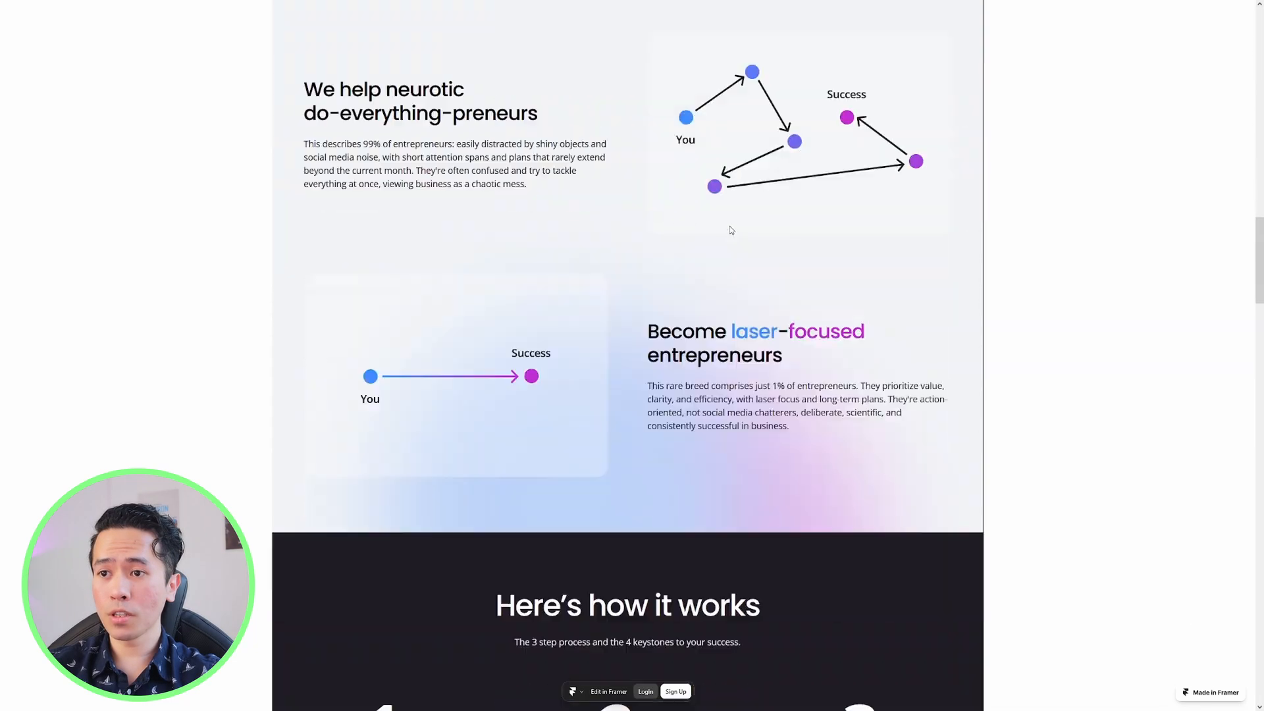
scroll(729, 228, "up", 7)
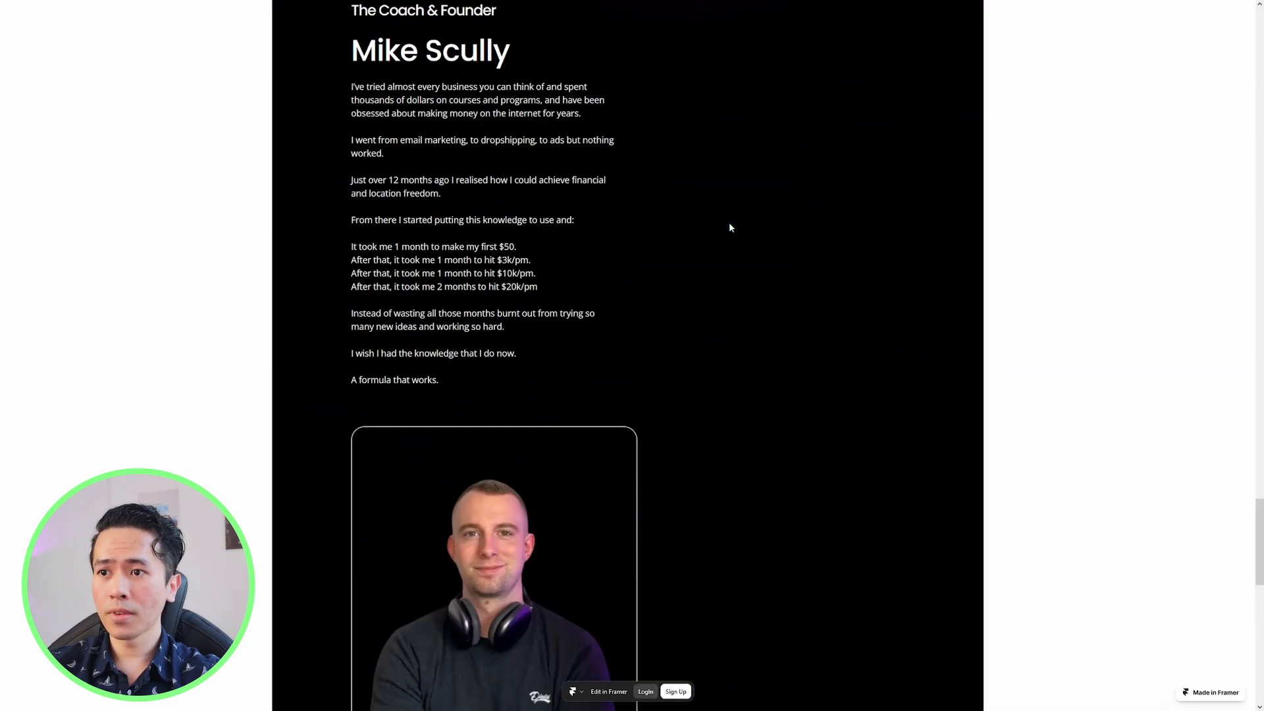
scroll(671, 176, "down", 14)
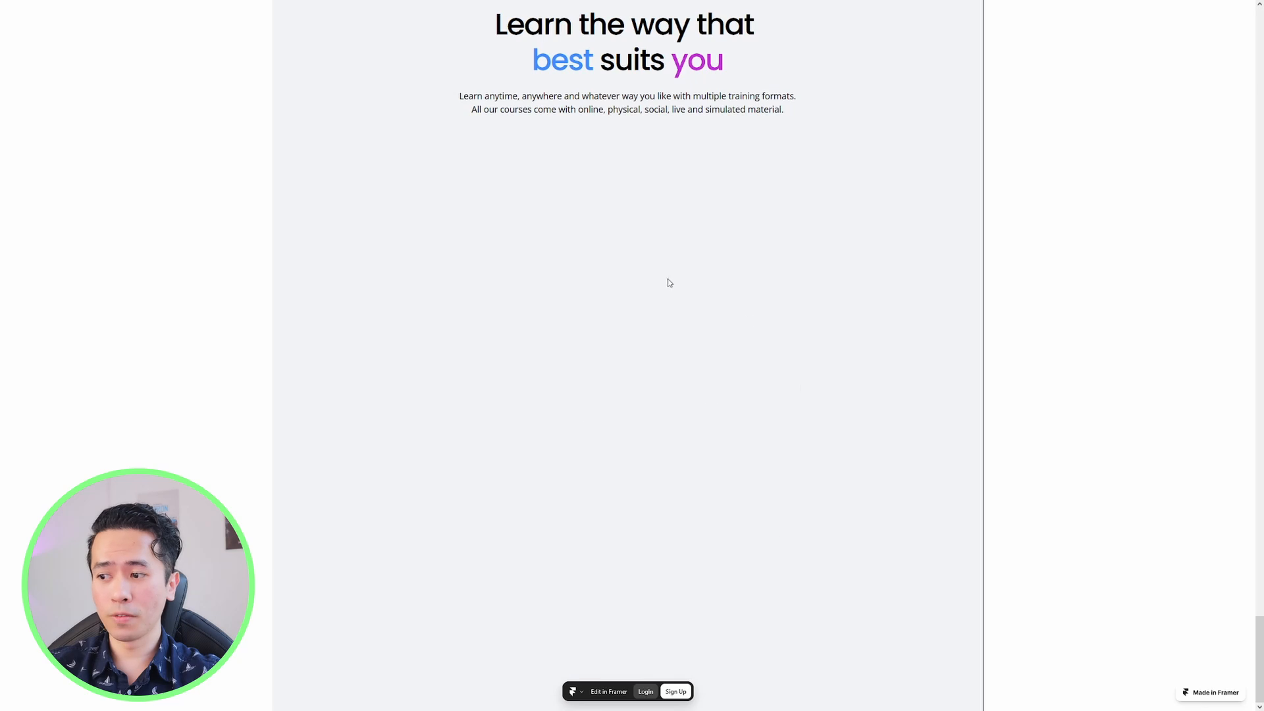
scroll(670, 282, "up", 20)
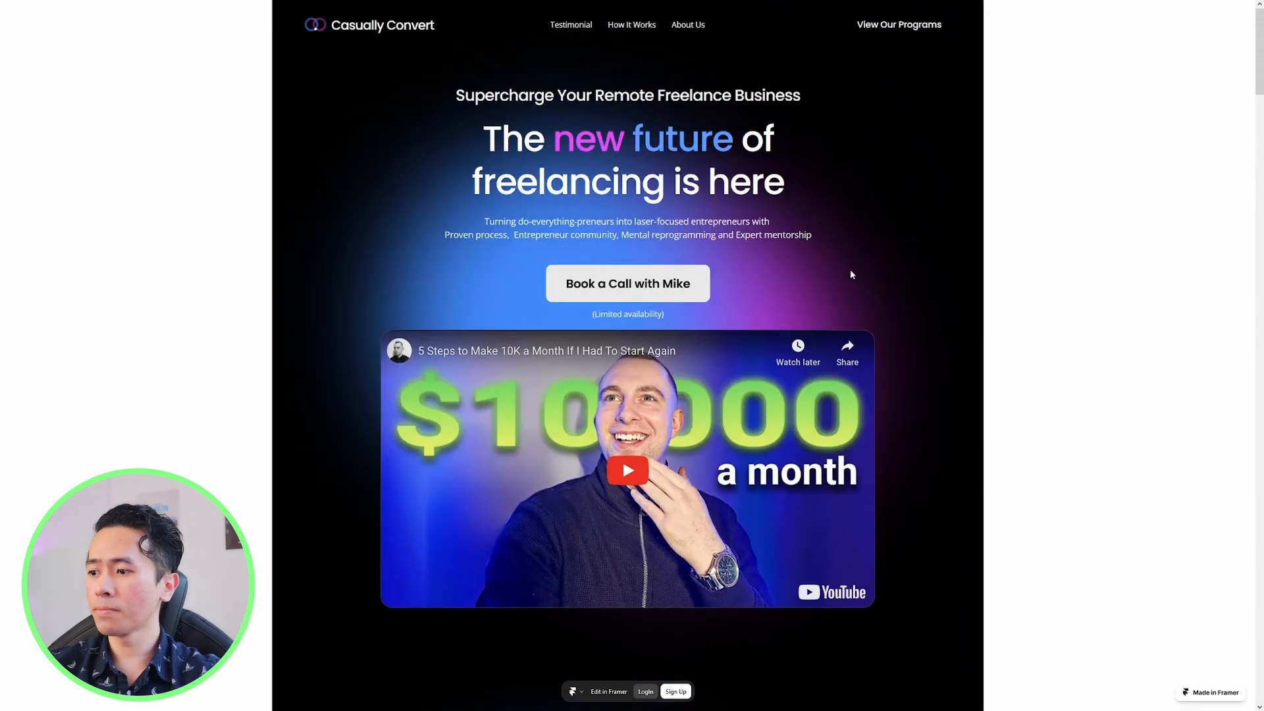
Set the Main Page Design frame's width to Relative at 100% and publish the update
key("F11")
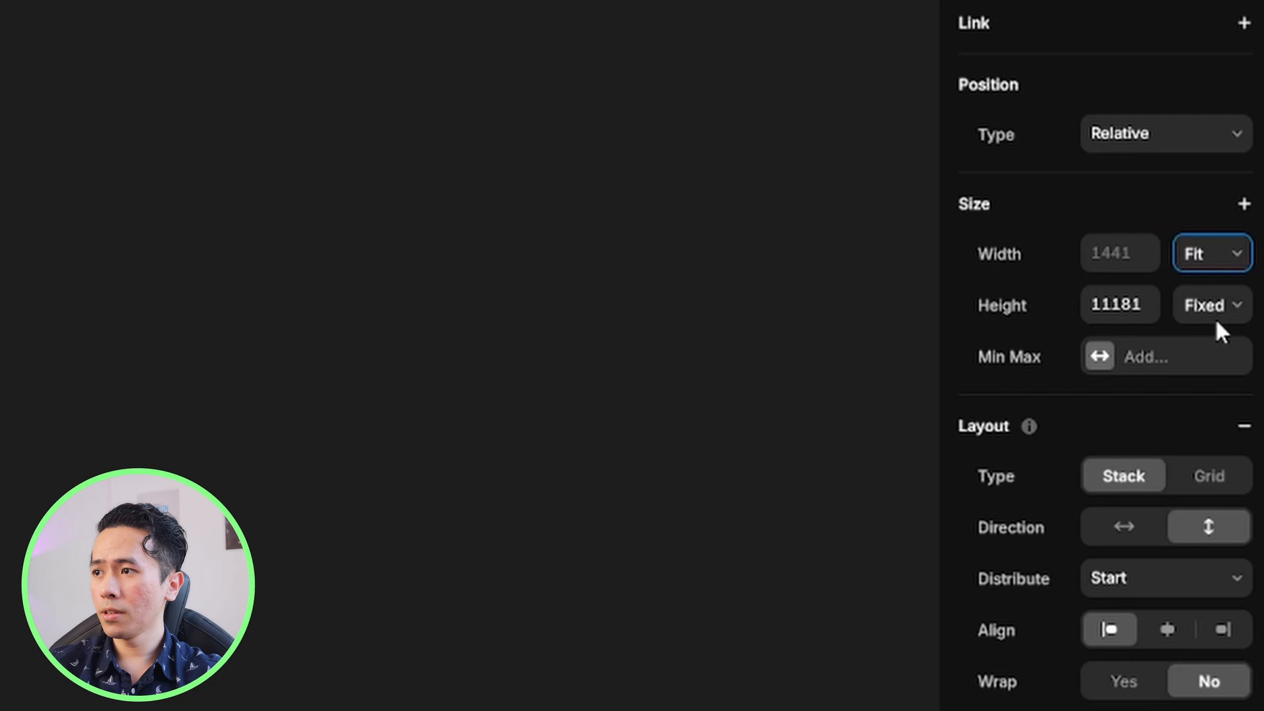
left_click(1217, 321)
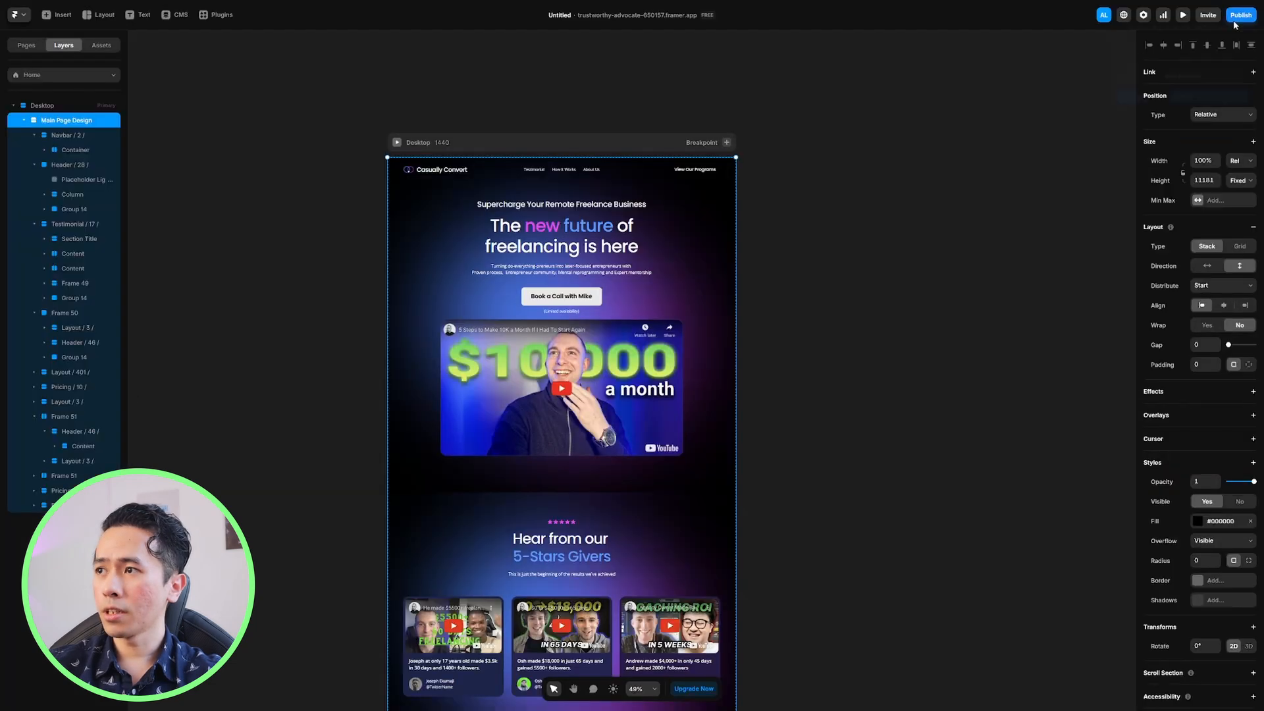
left_click(1242, 14)
left_click(1207, 107)
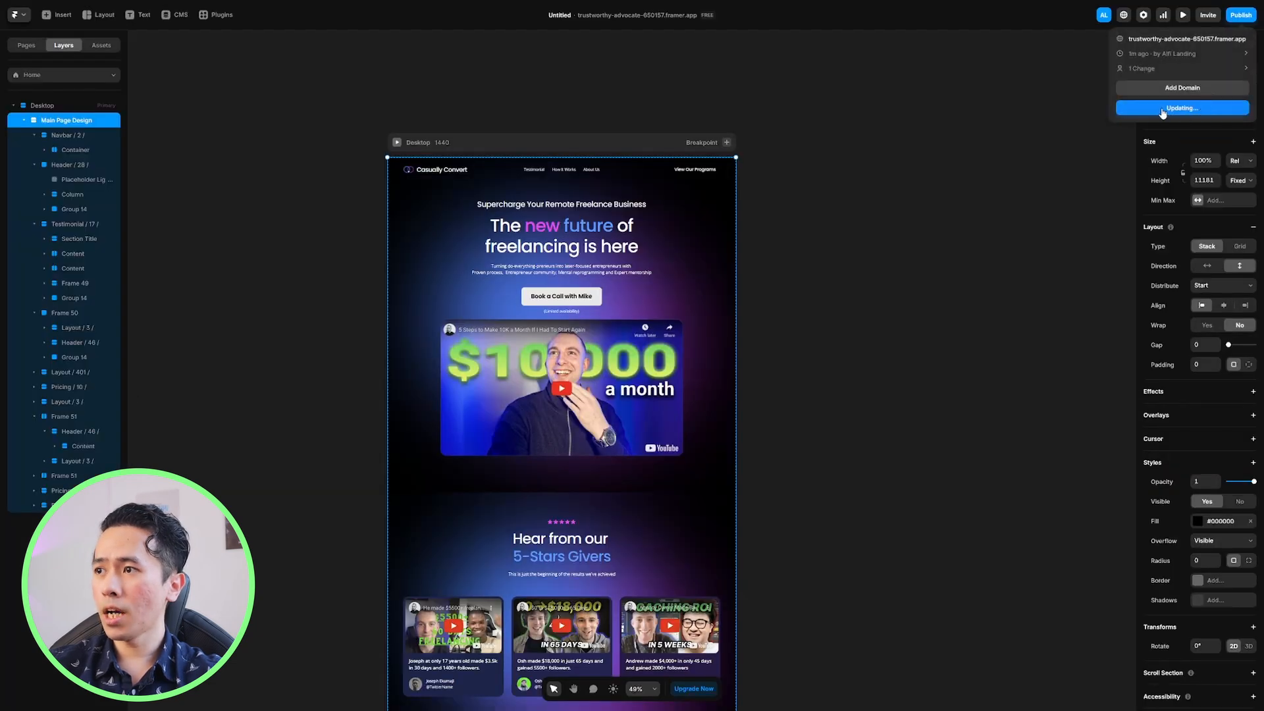
Reload the live page and examine how the header, testimonial and focus sections sit across the full browser width
mouse_move(302, 4)
left_click(191, 5)
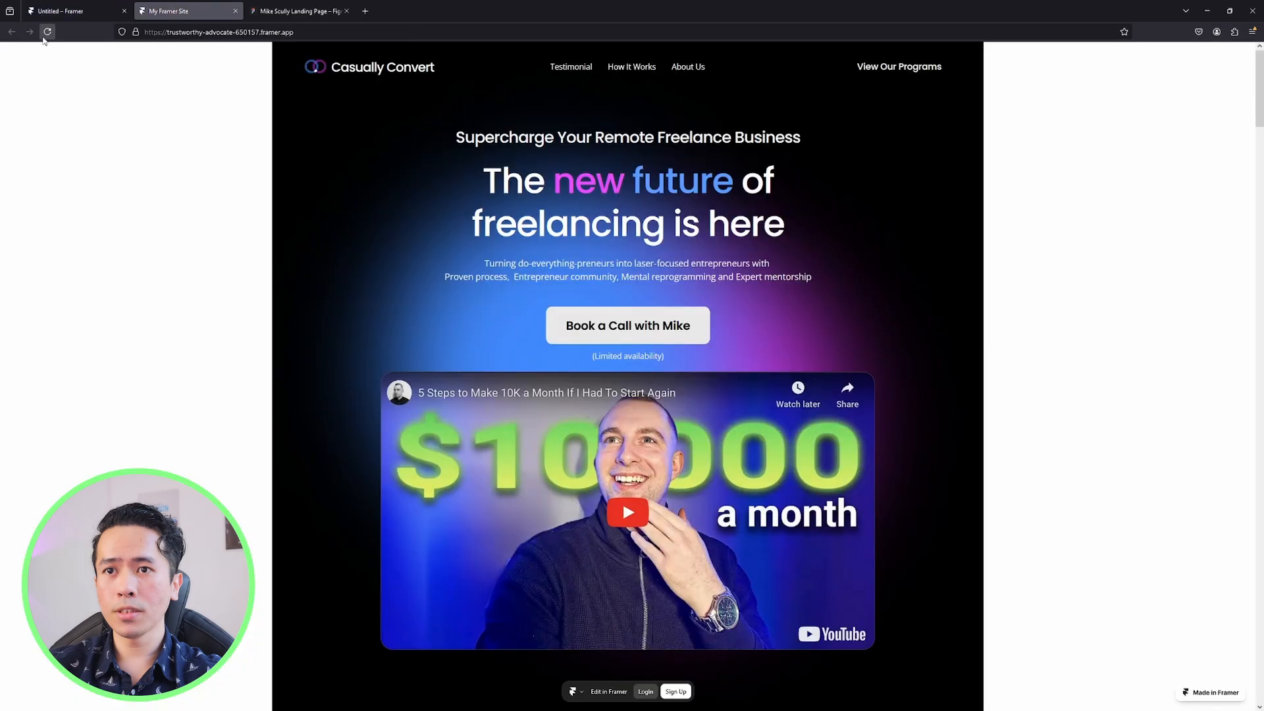
left_click(47, 33)
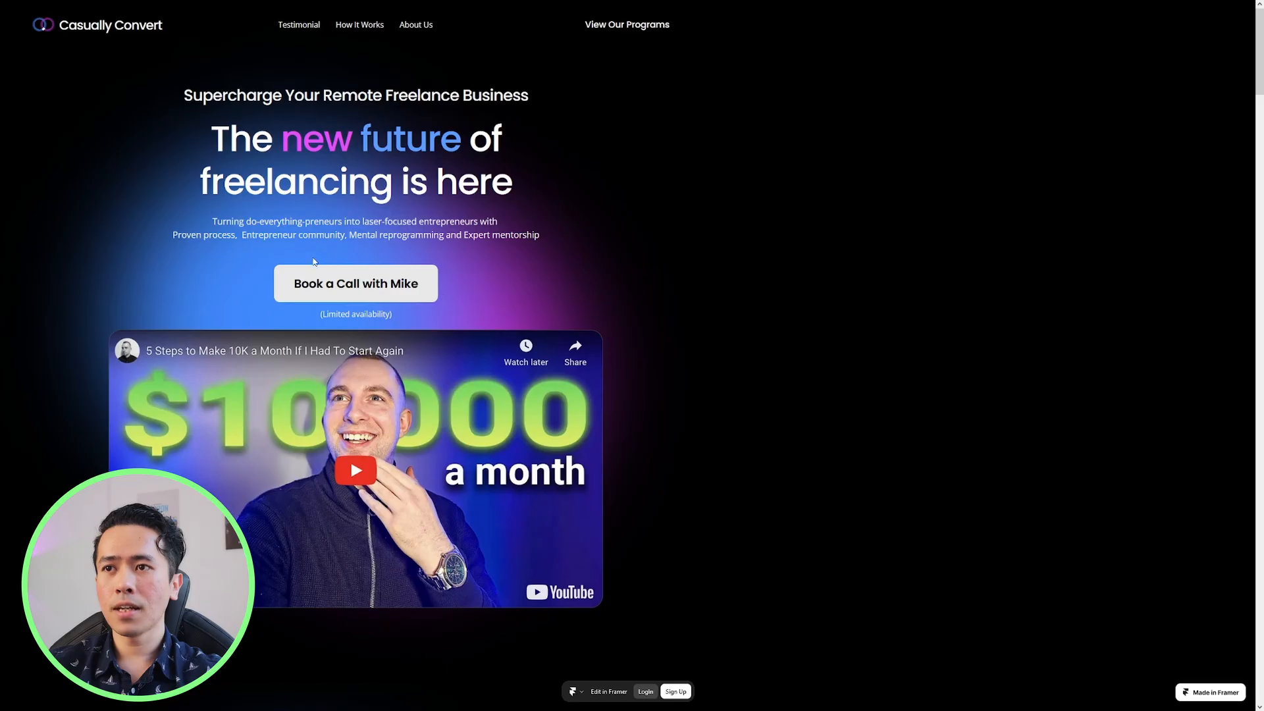
scroll(594, 299, "down", 4)
scroll(595, 304, "down", 10)
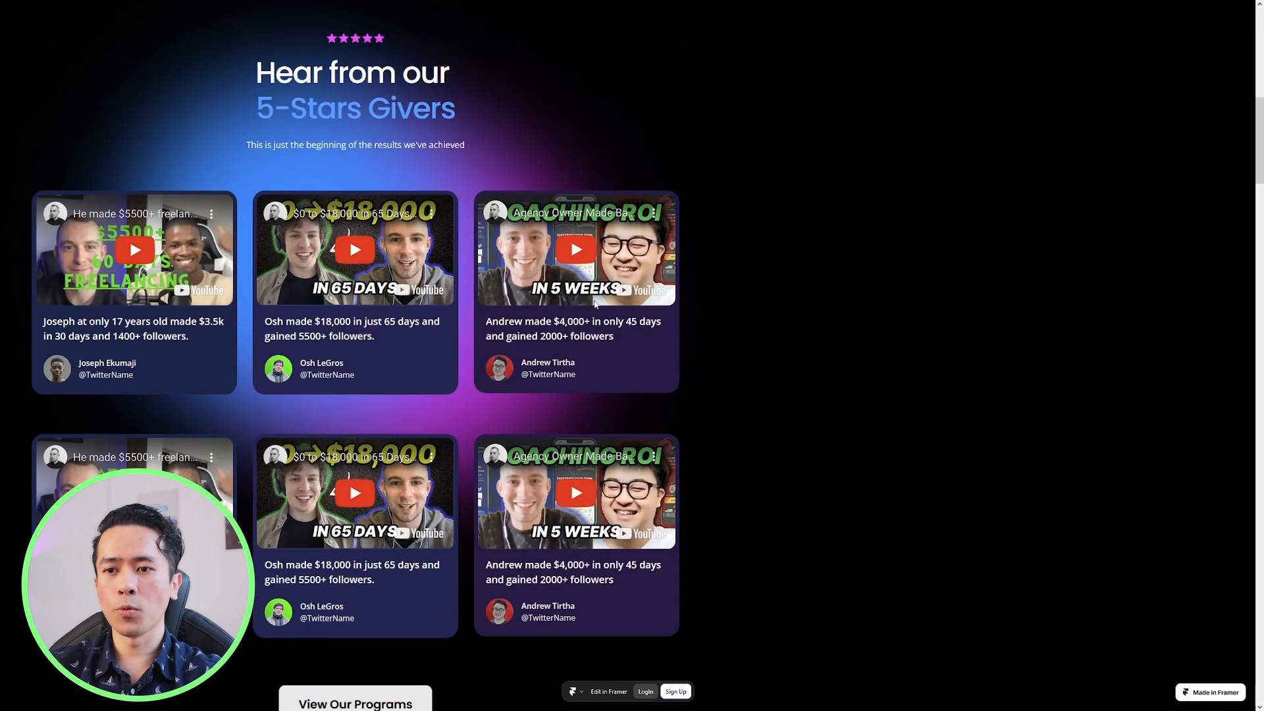
scroll(595, 302, "down", 5)
scroll(596, 299, "up", 12)
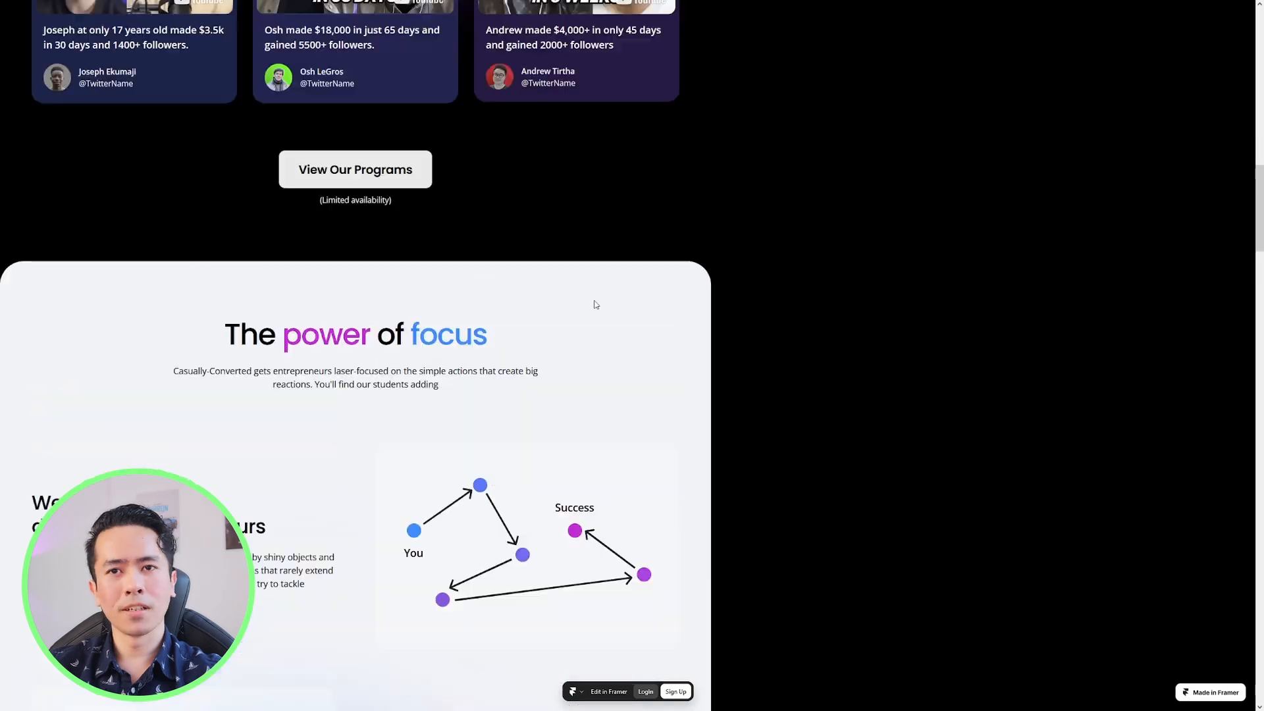
scroll(598, 300, "up", 6)
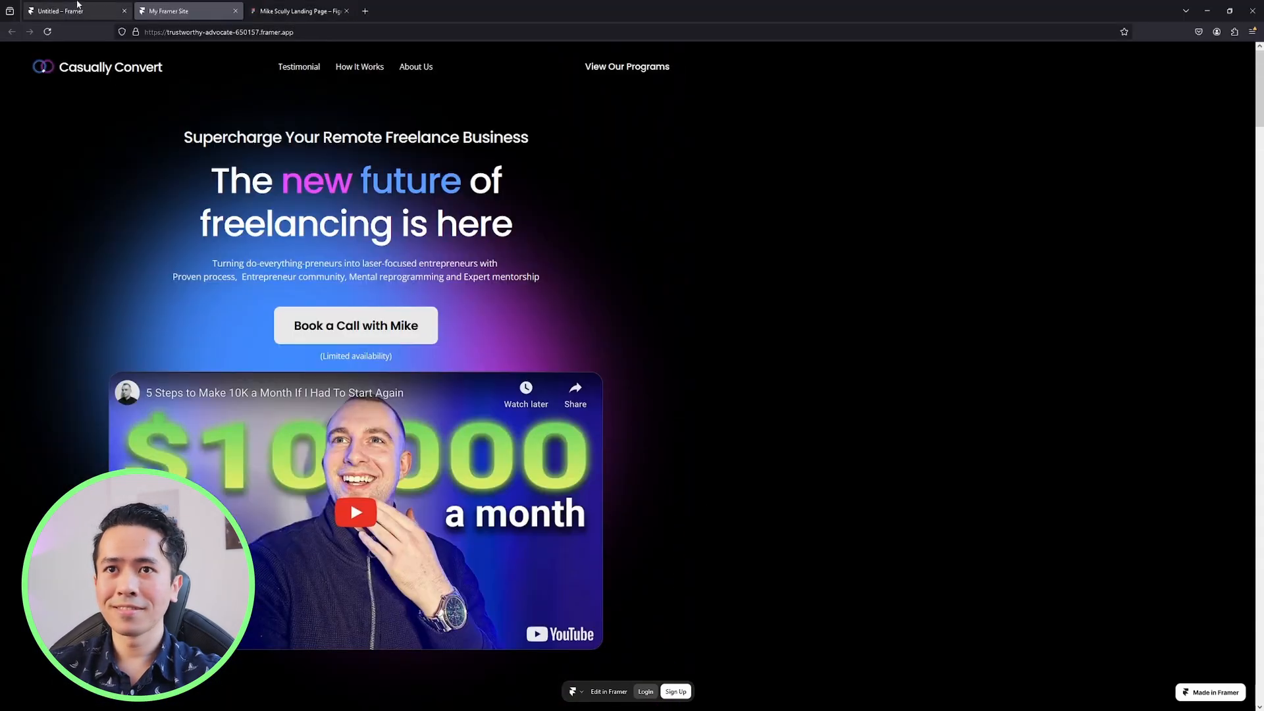
Align the Main Page Design stack's contents to the center and publish the update
left_click(78, 10)
left_click(405, 252)
left_click(404, 252)
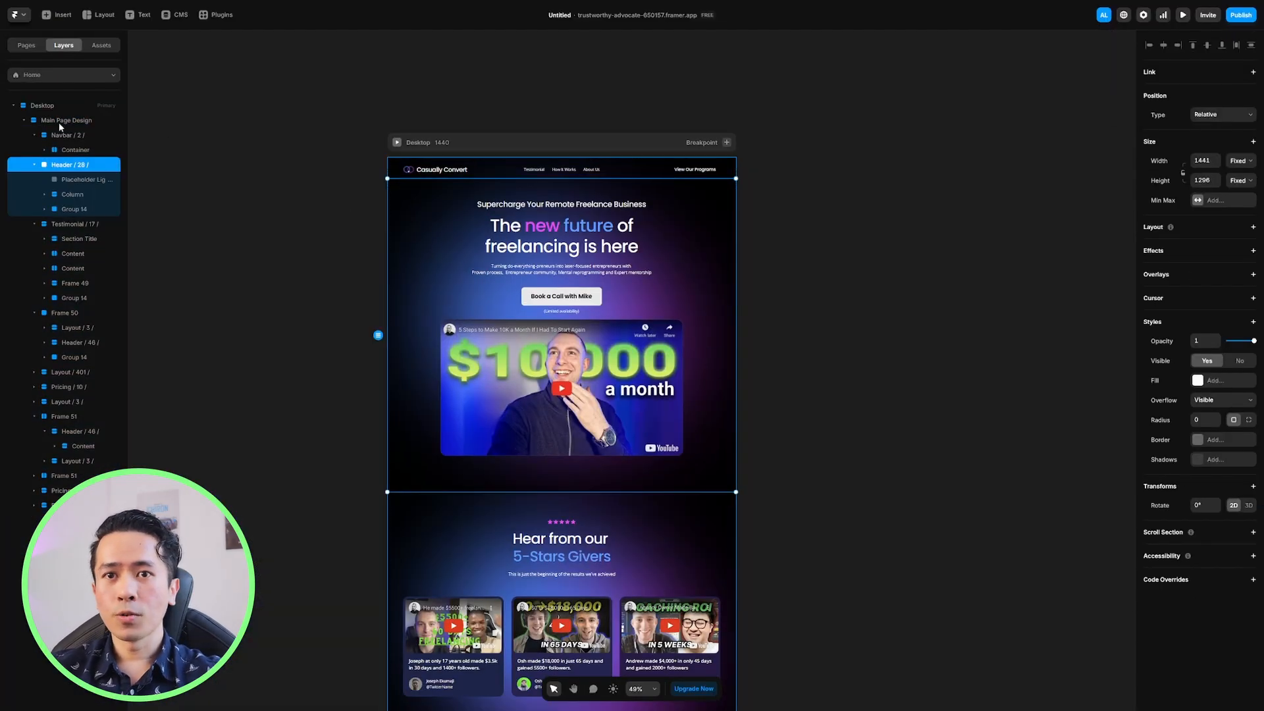
left_click(118, 125)
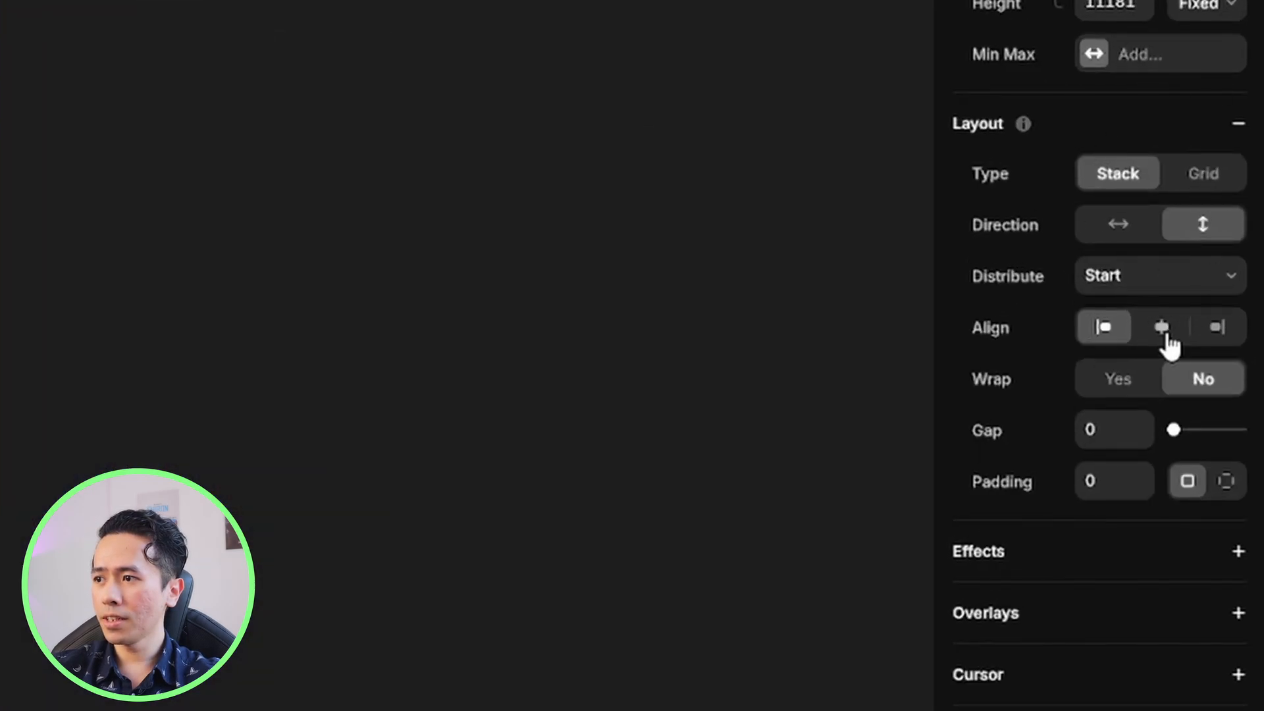
left_click(1159, 330)
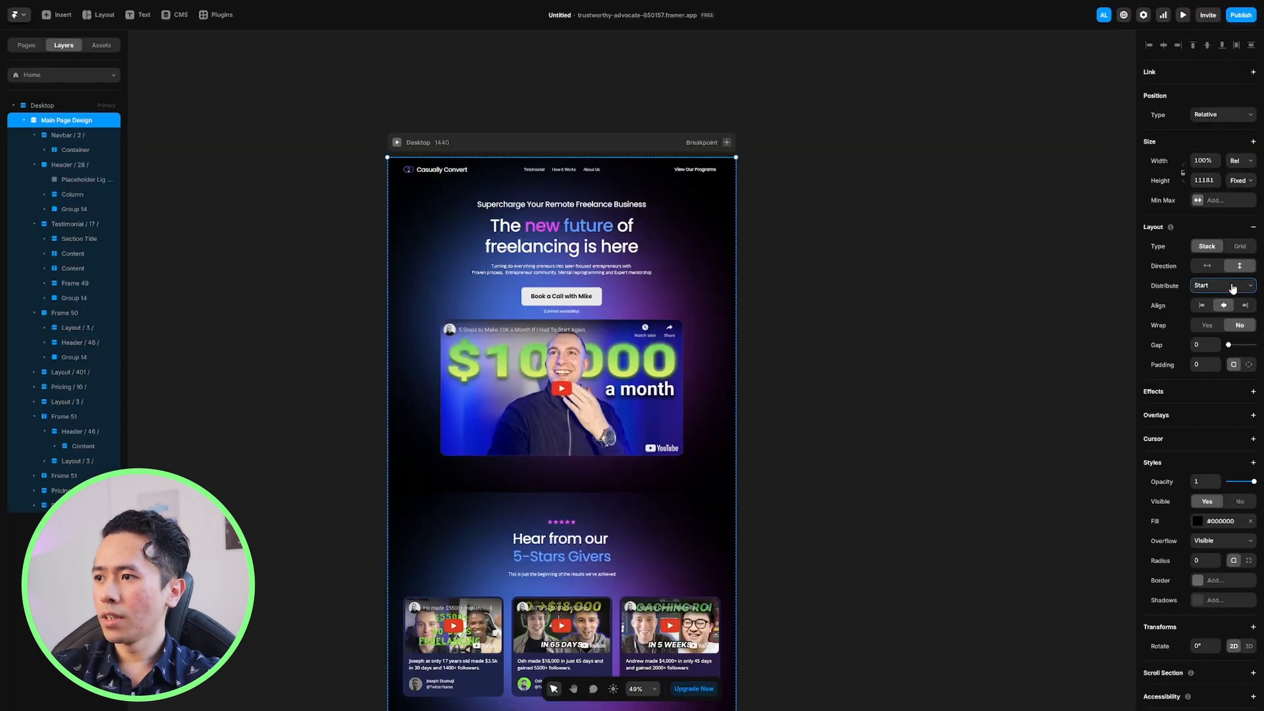
left_click(1241, 15)
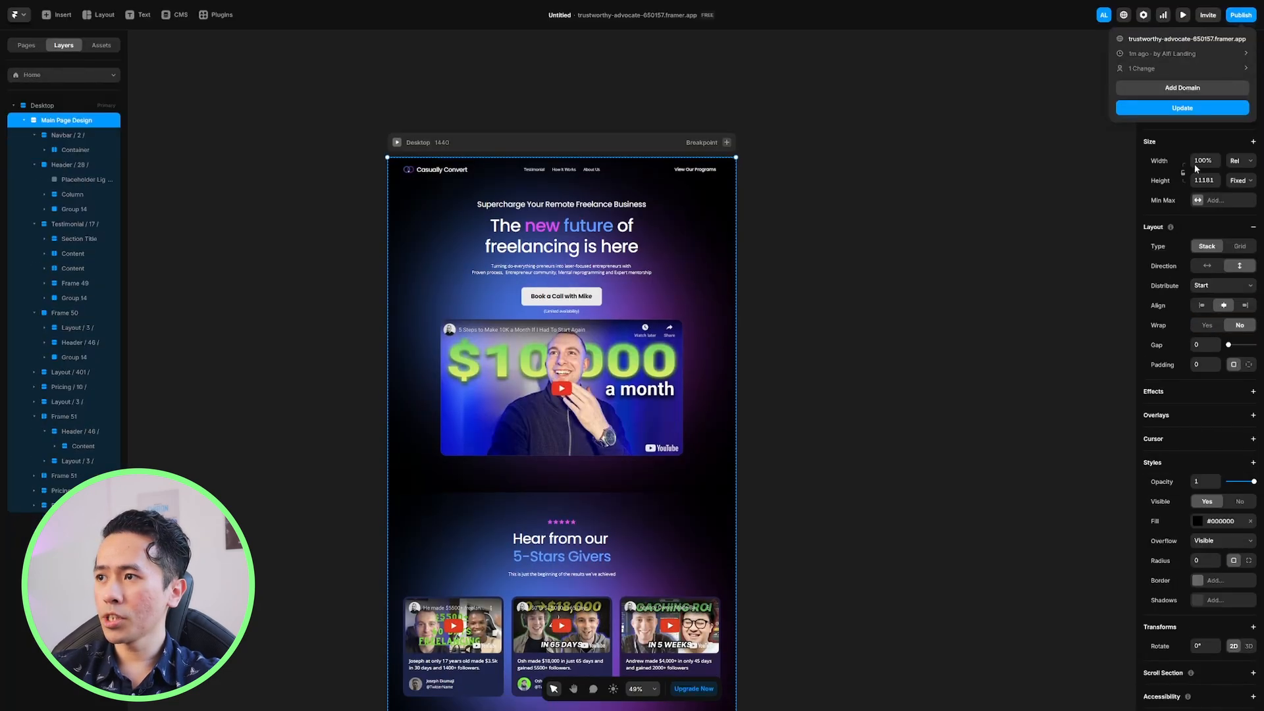
left_click(1197, 108)
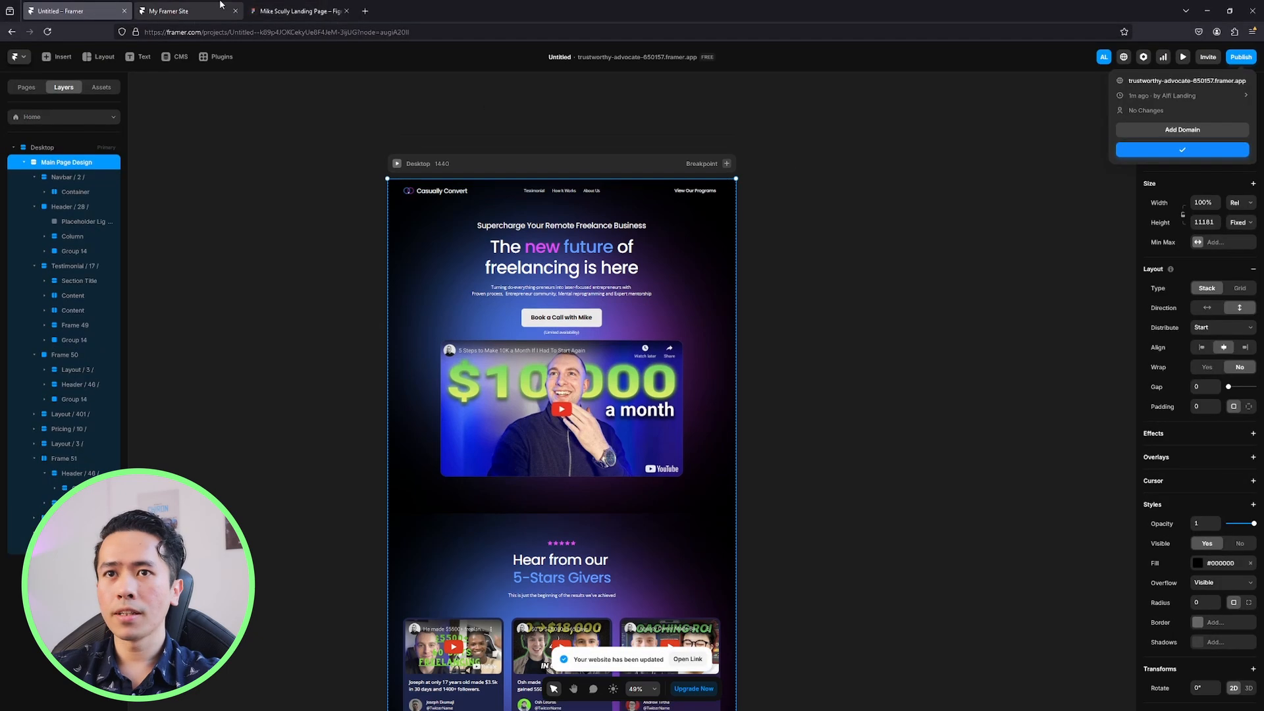
Reload the live page and check the alignment and background width of each section
left_click(185, 11)
left_click(49, 31)
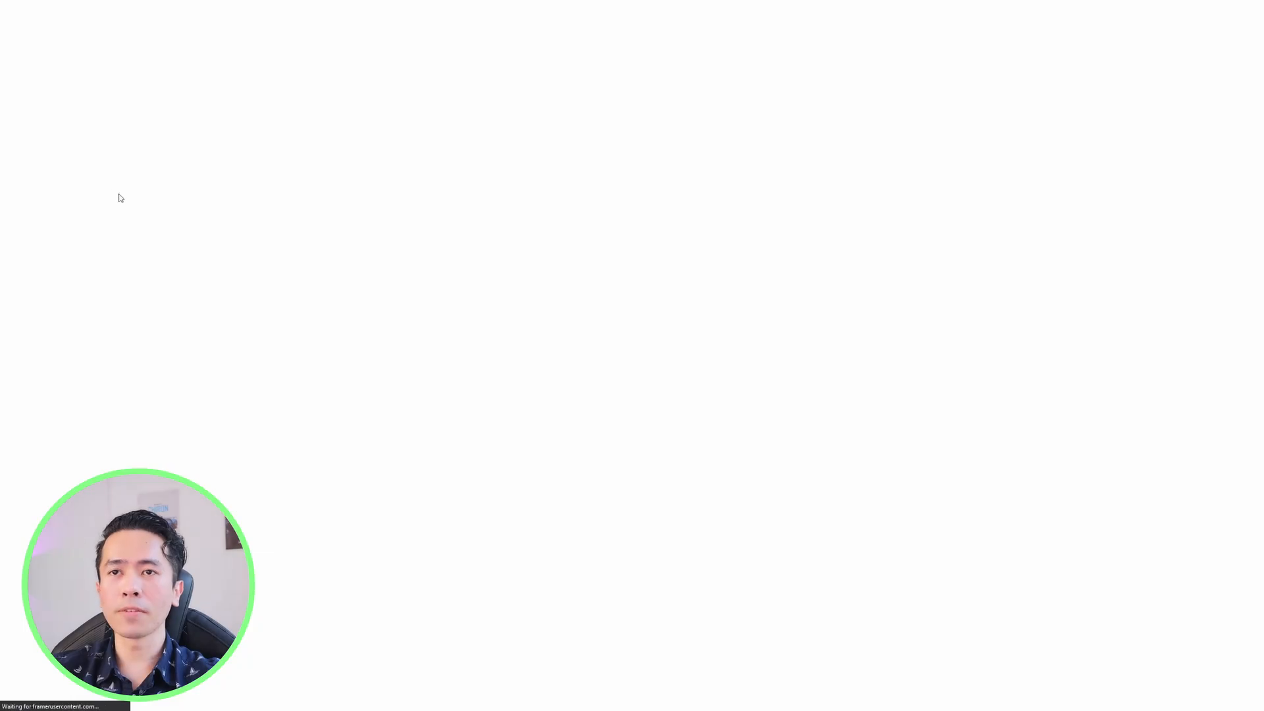
scroll(630, 240, "down", 10)
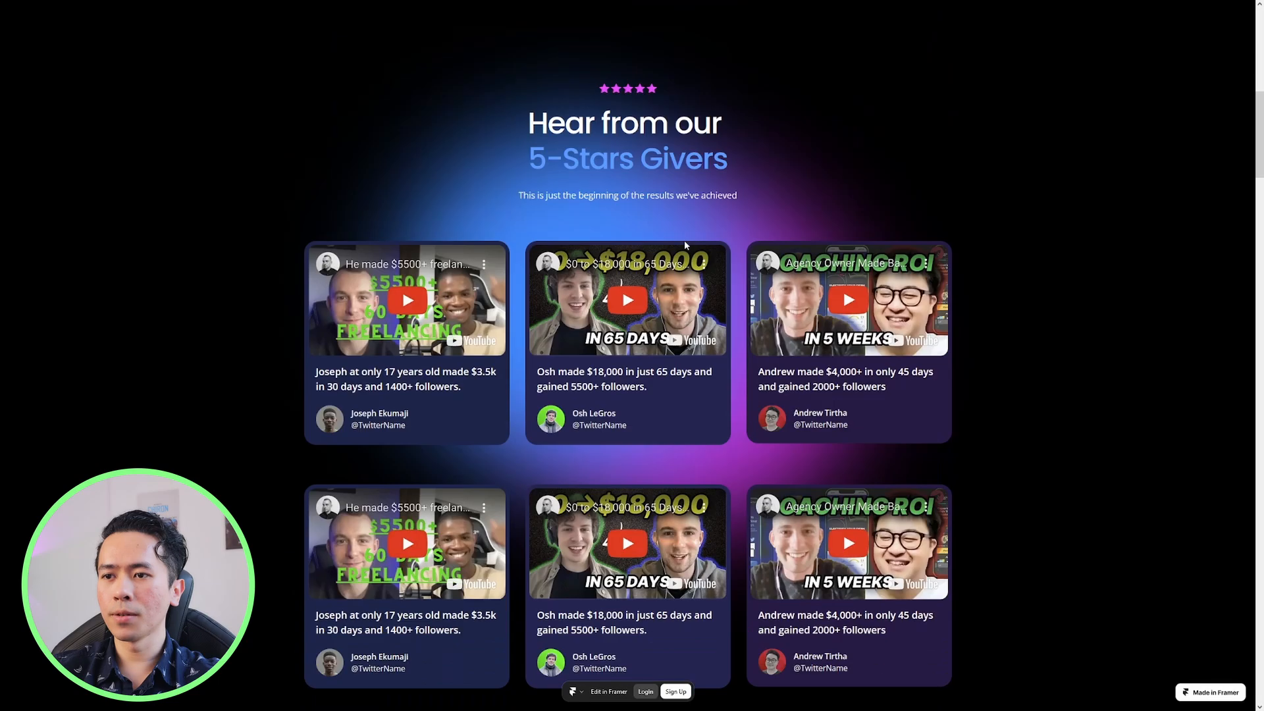
scroll(687, 241, "down", 15)
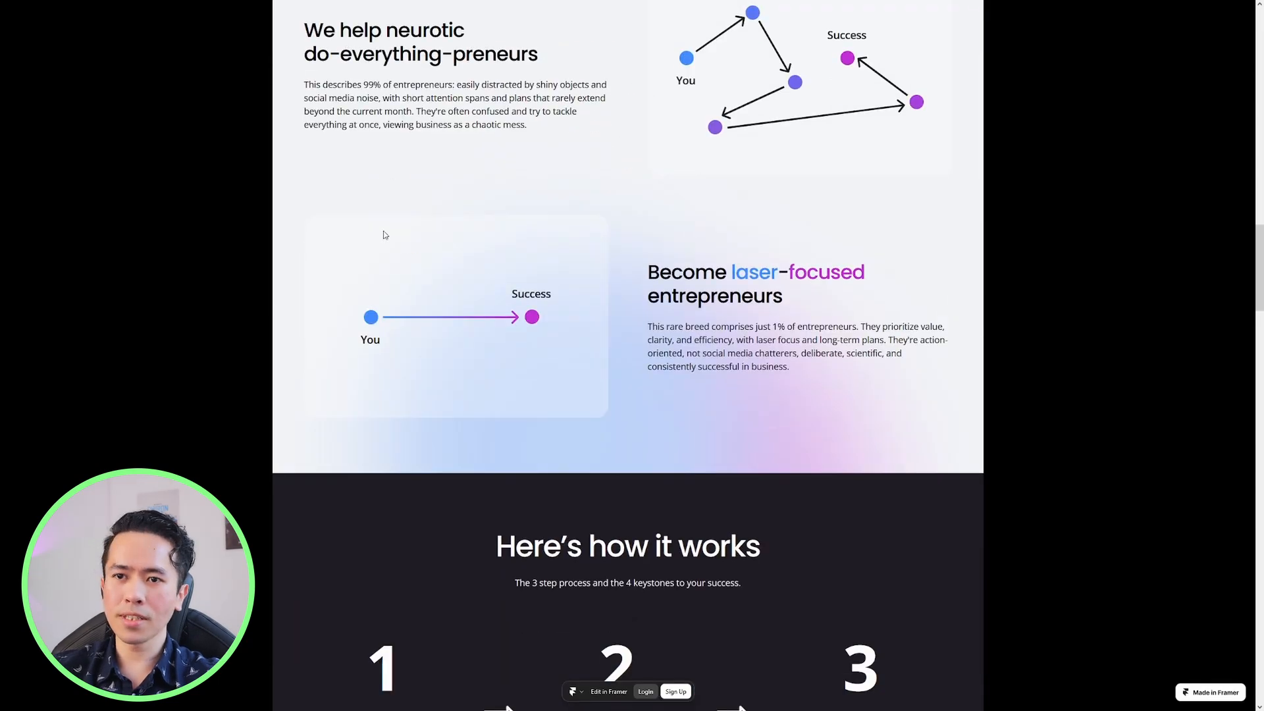
scroll(395, 250, "up", 7)
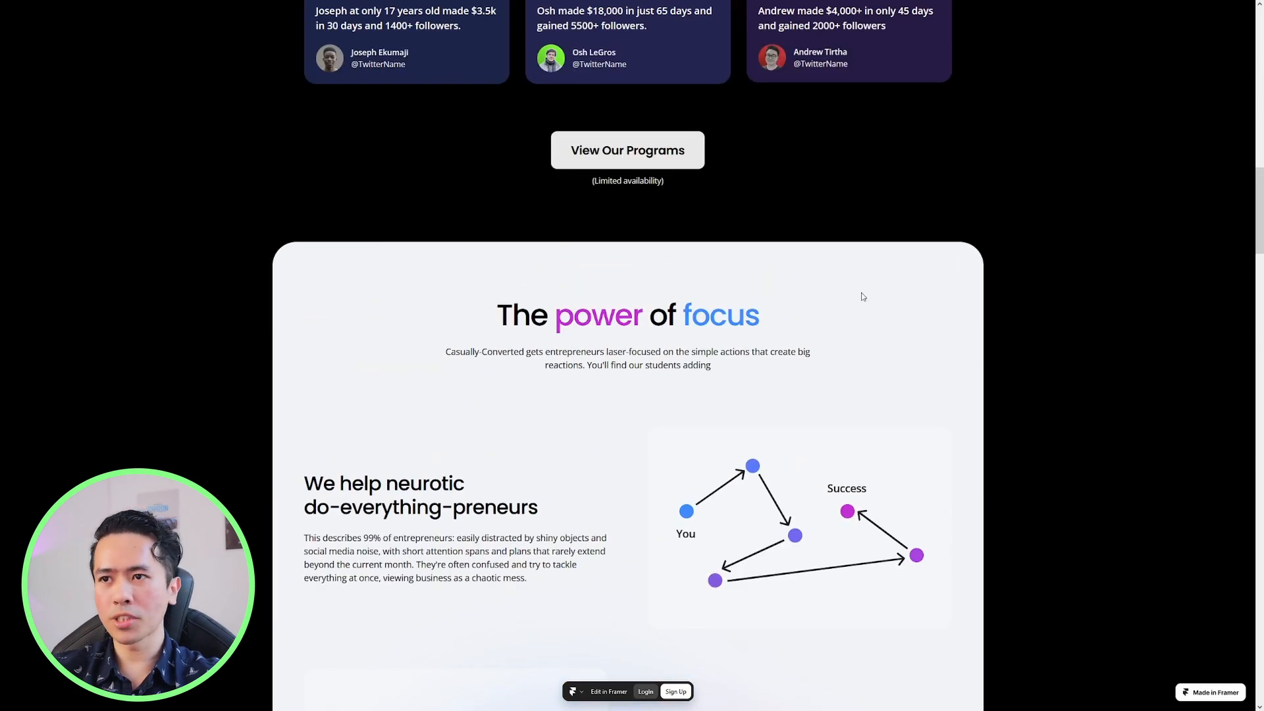
scroll(452, 333, "up", 12)
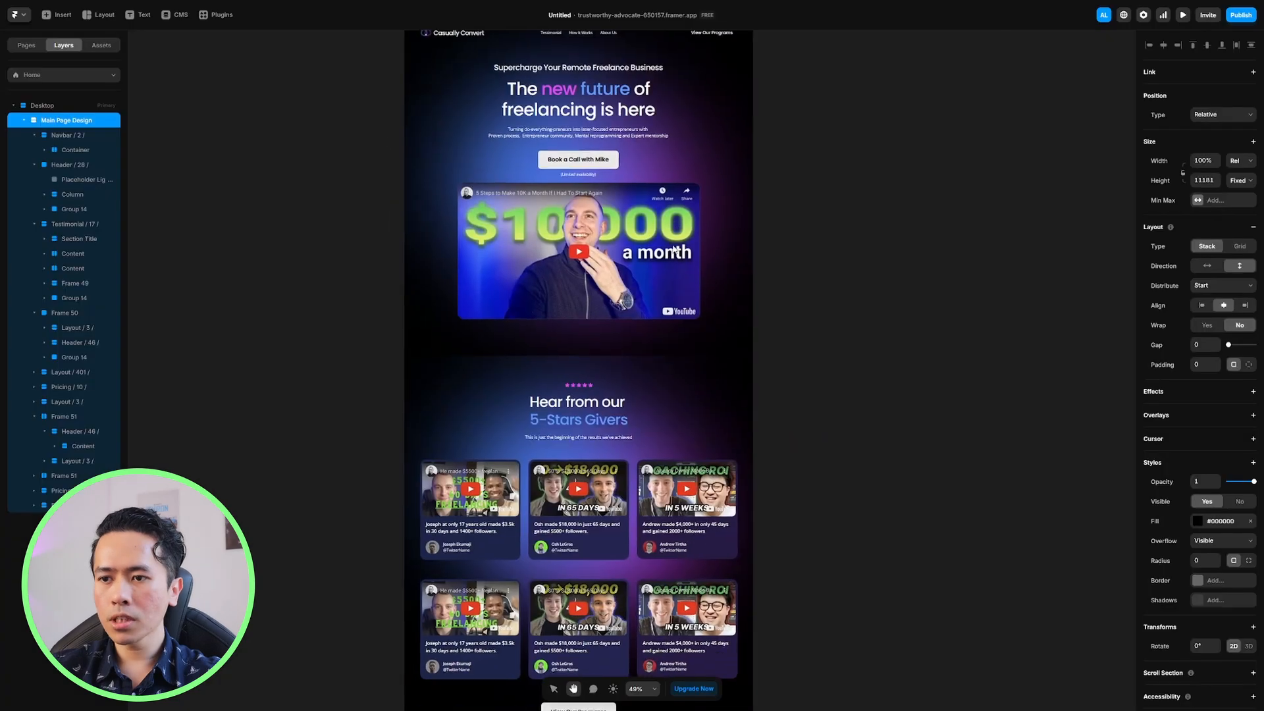
Set the width of Frame 50, the "The power of focus" section, to 100% relative
scroll(758, 390, "down", 5)
scroll(757, 389, "down", 5)
scroll(606, 220, "up", 5)
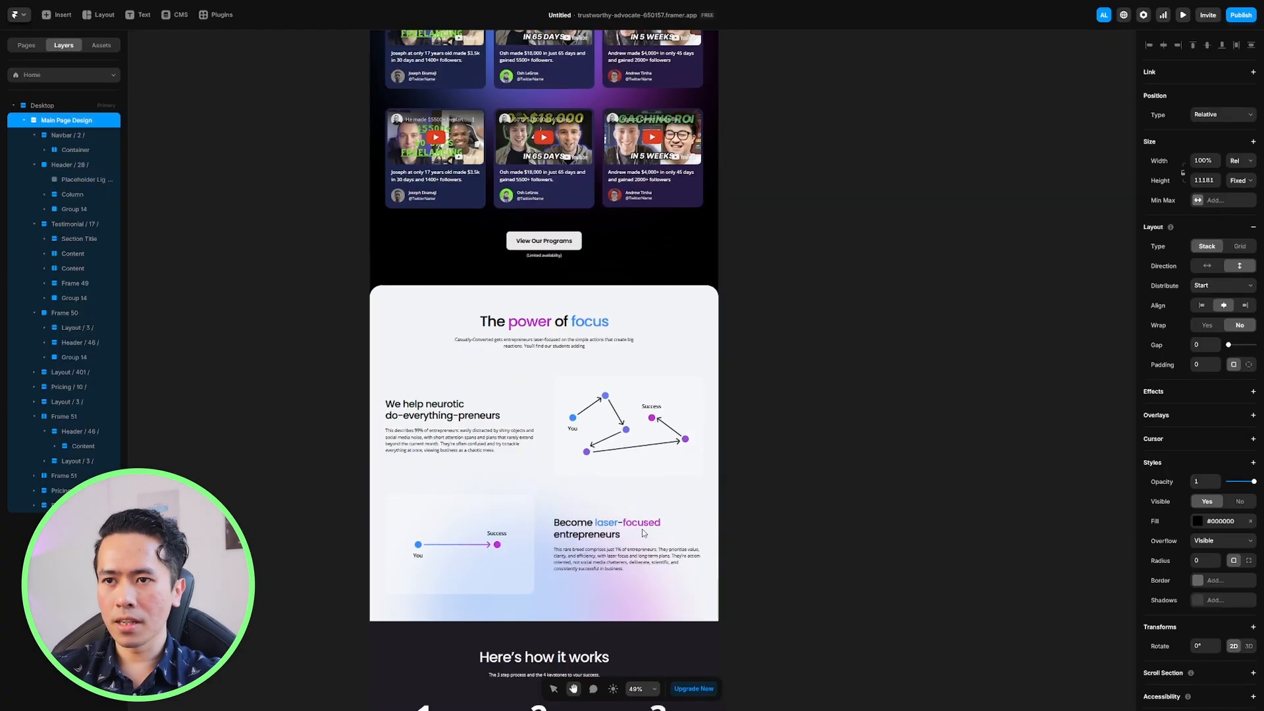
scroll(547, 186, "up", 5)
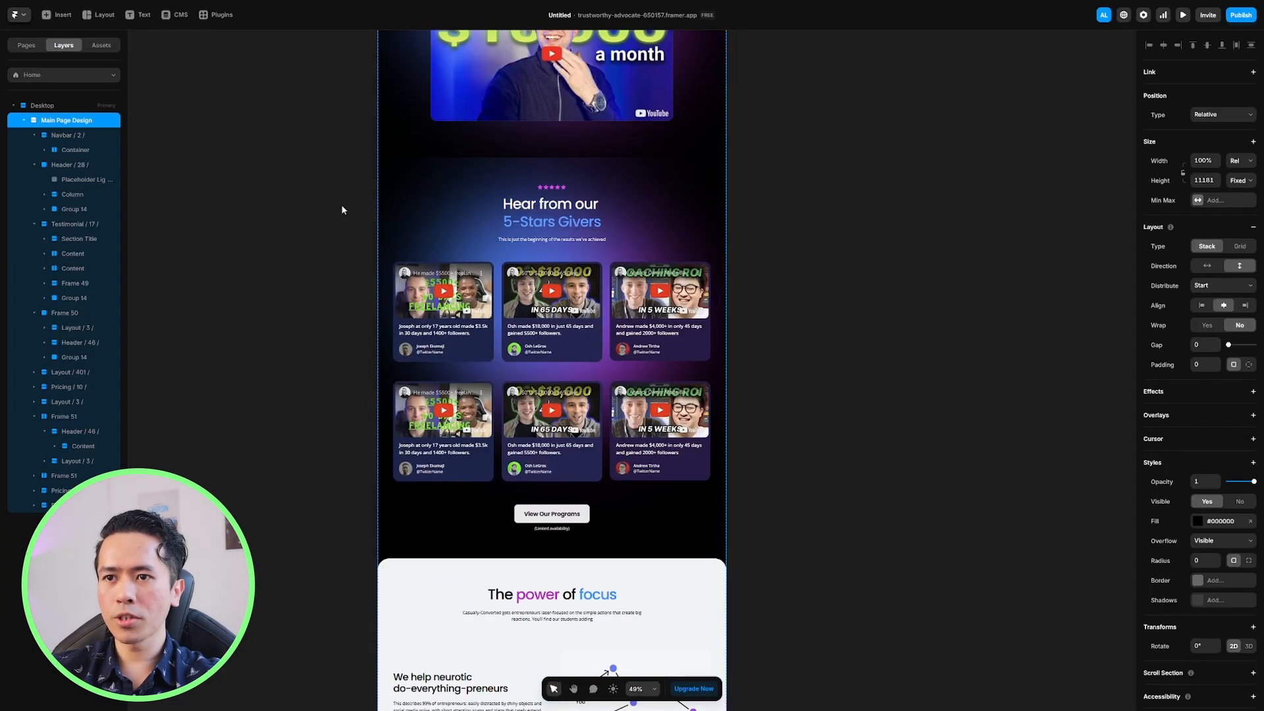
scroll(590, 238, "down", 5)
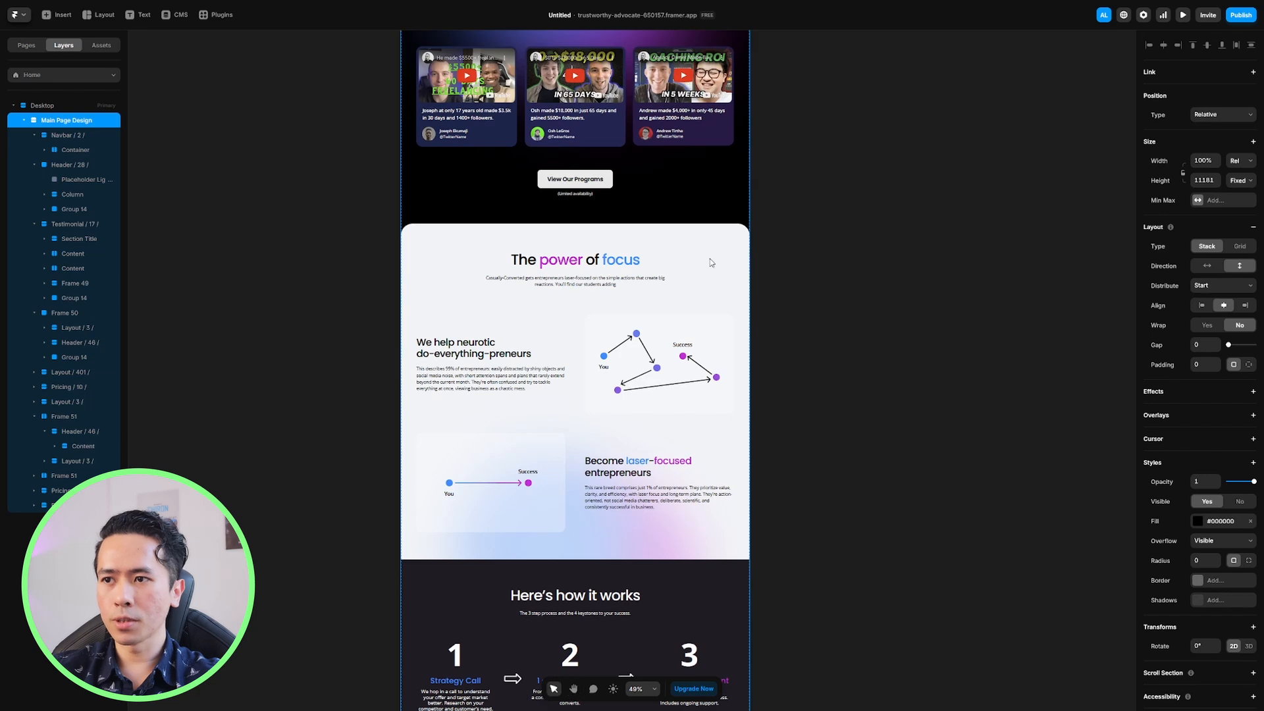
left_click(710, 261)
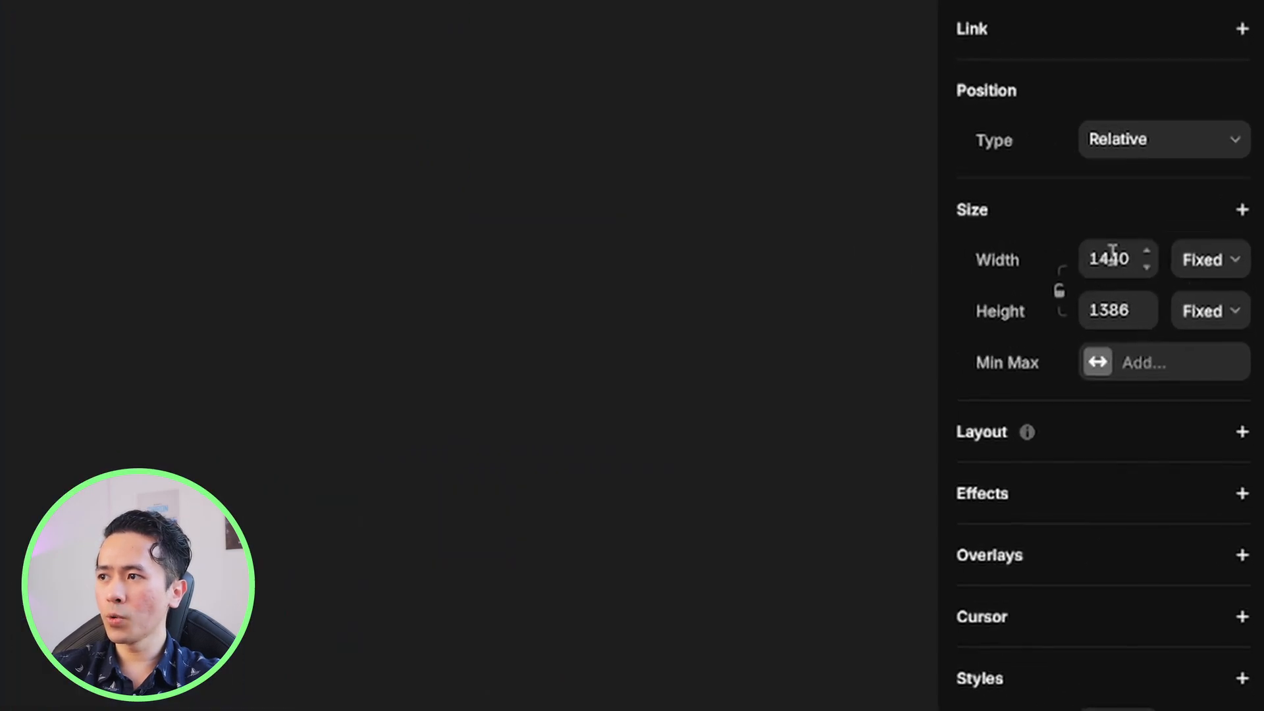
left_click(1106, 258)
type("100%")
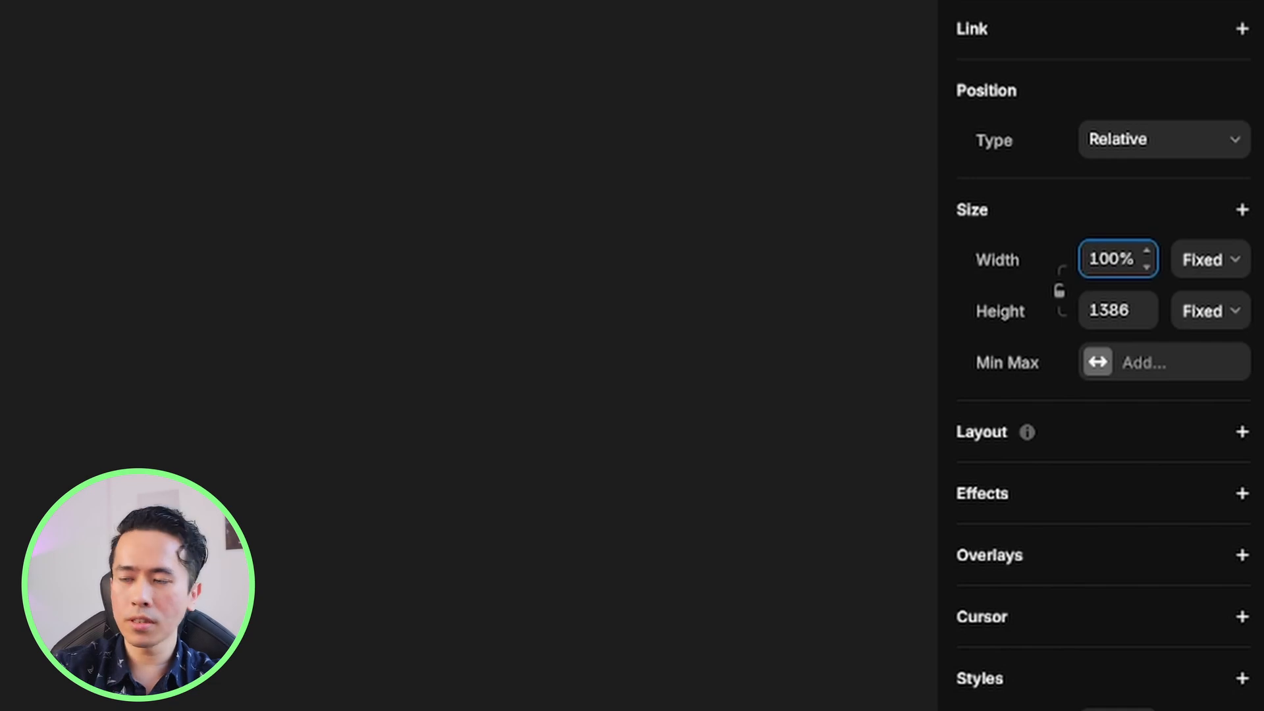
key("Return")
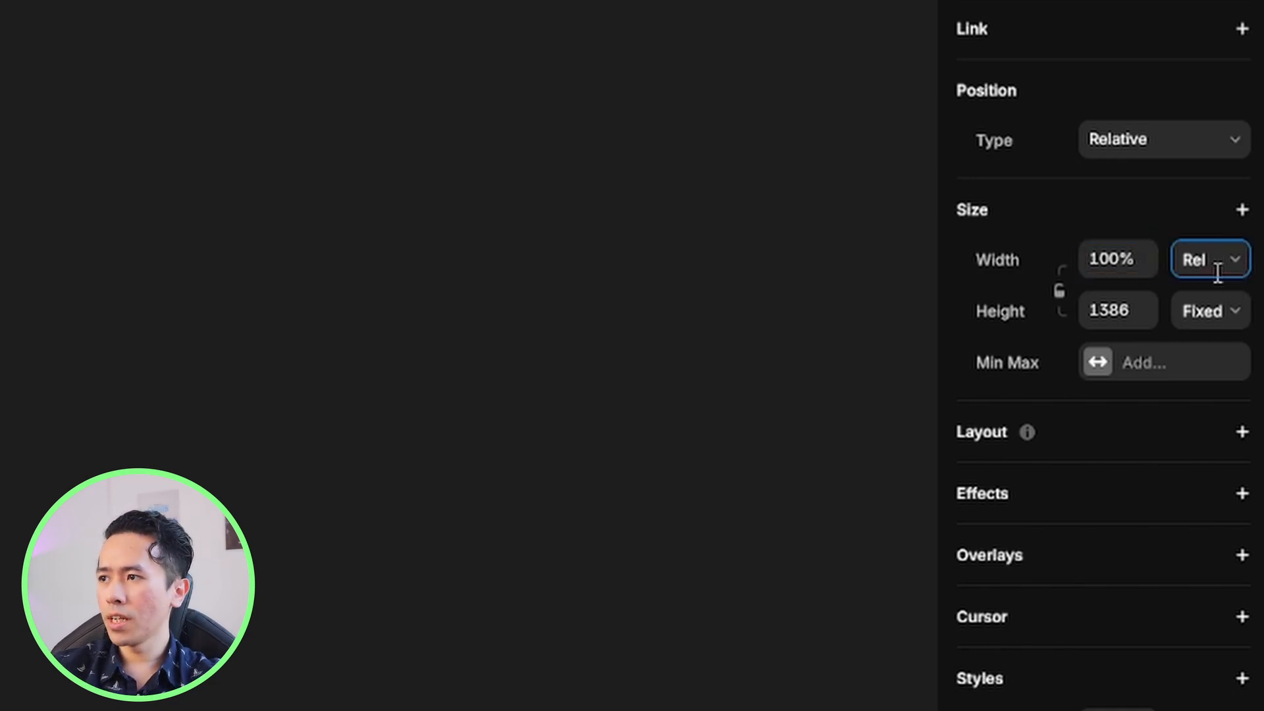
left_click(1013, 221)
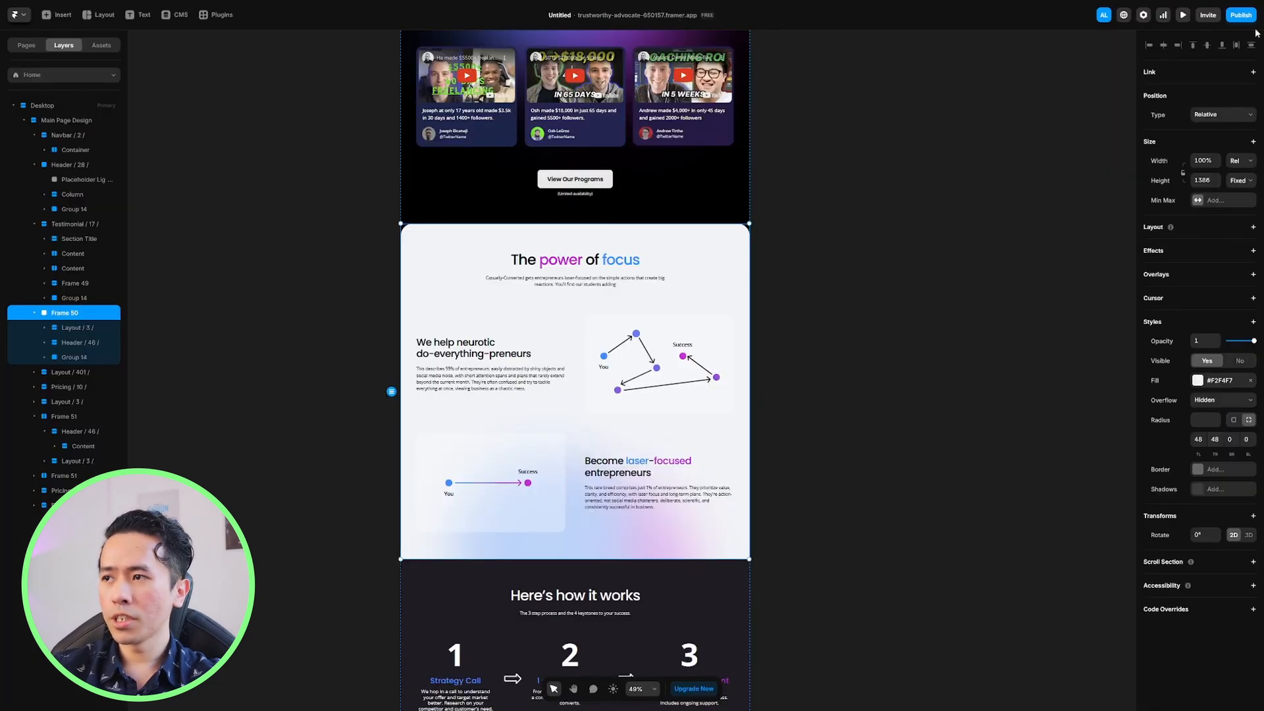
Publish the update and review "The power of focus" section on the reloaded live page
left_click(1241, 14)
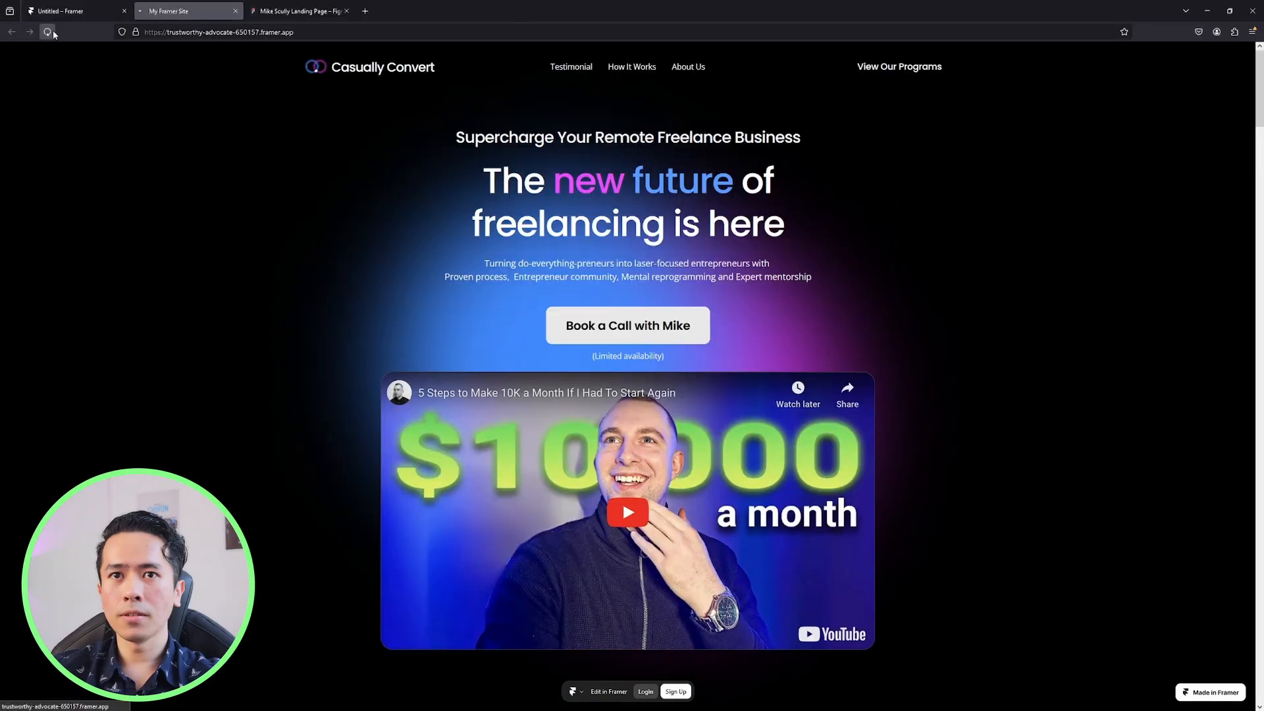
key("F11")
scroll(294, 310, "down", 4)
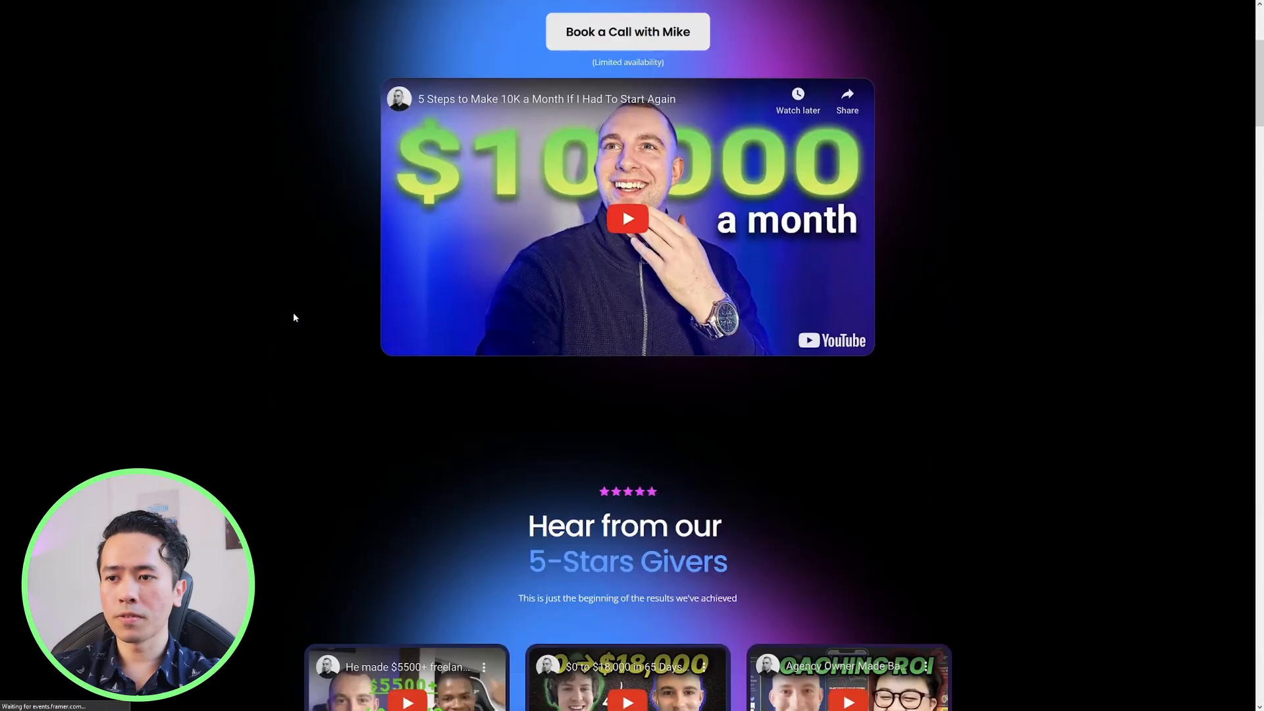
scroll(293, 318, "down", 15)
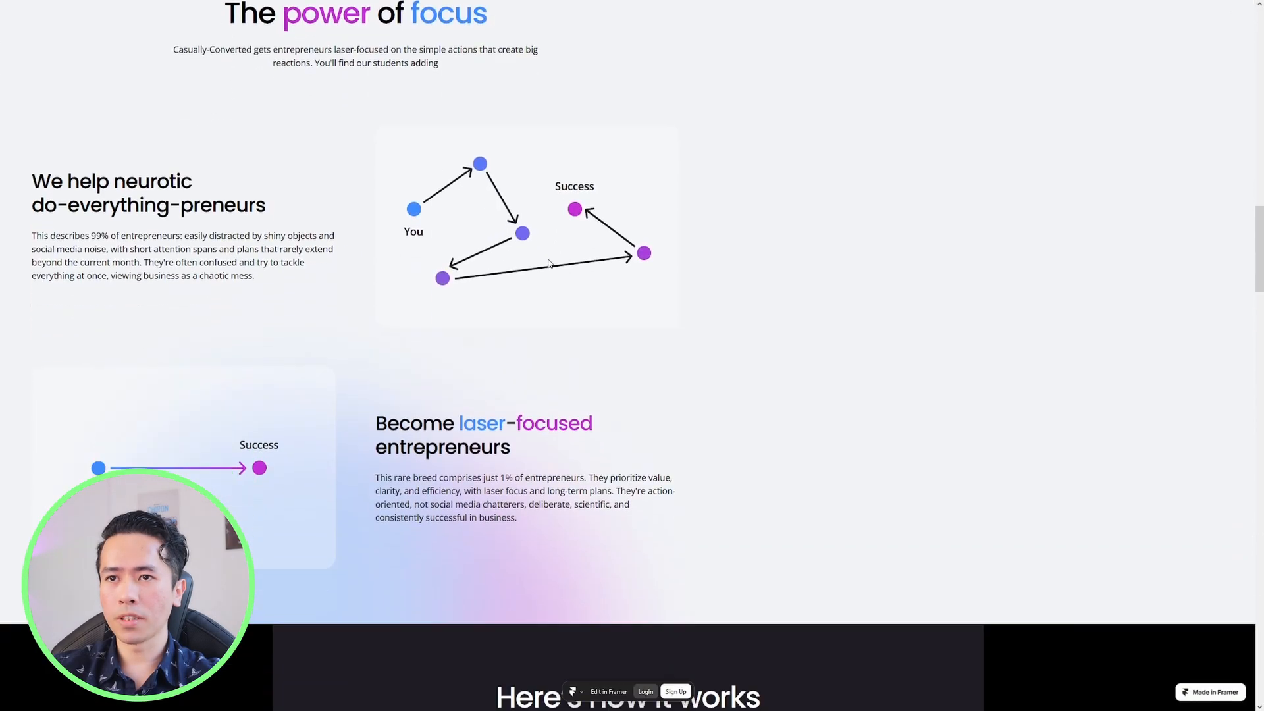
scroll(540, 163, "up", 1)
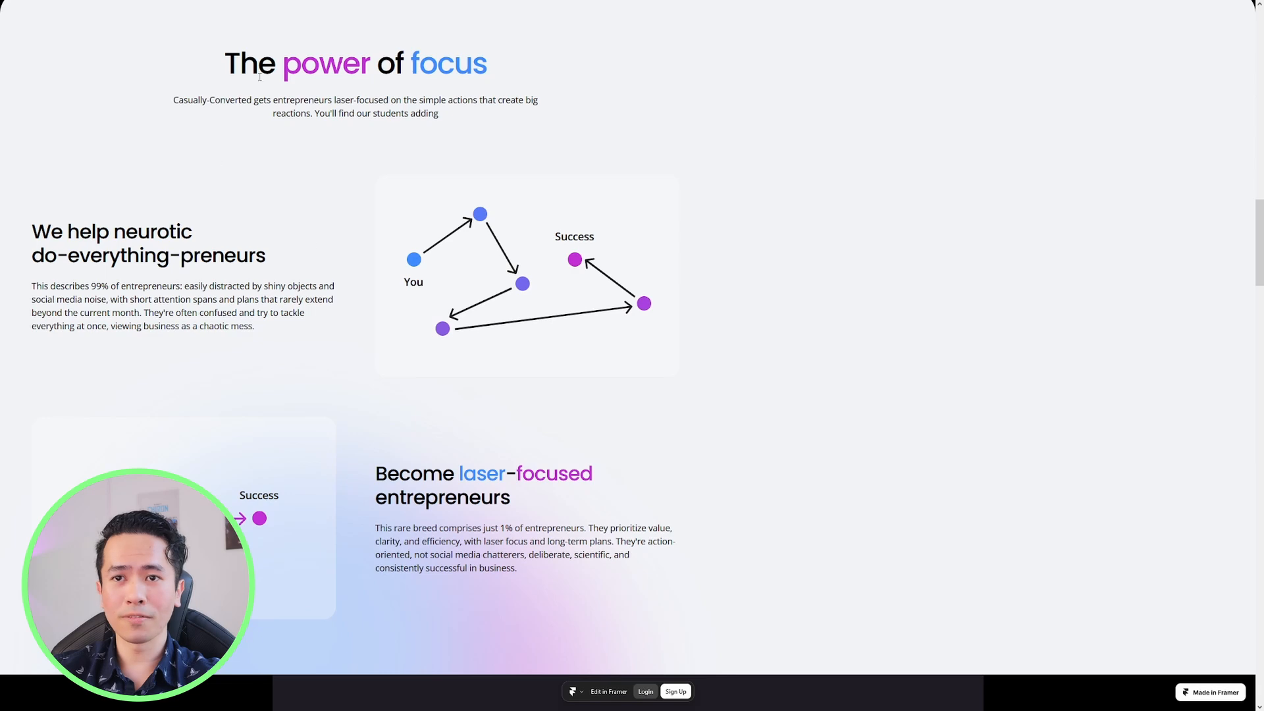
mouse_move(181, 3)
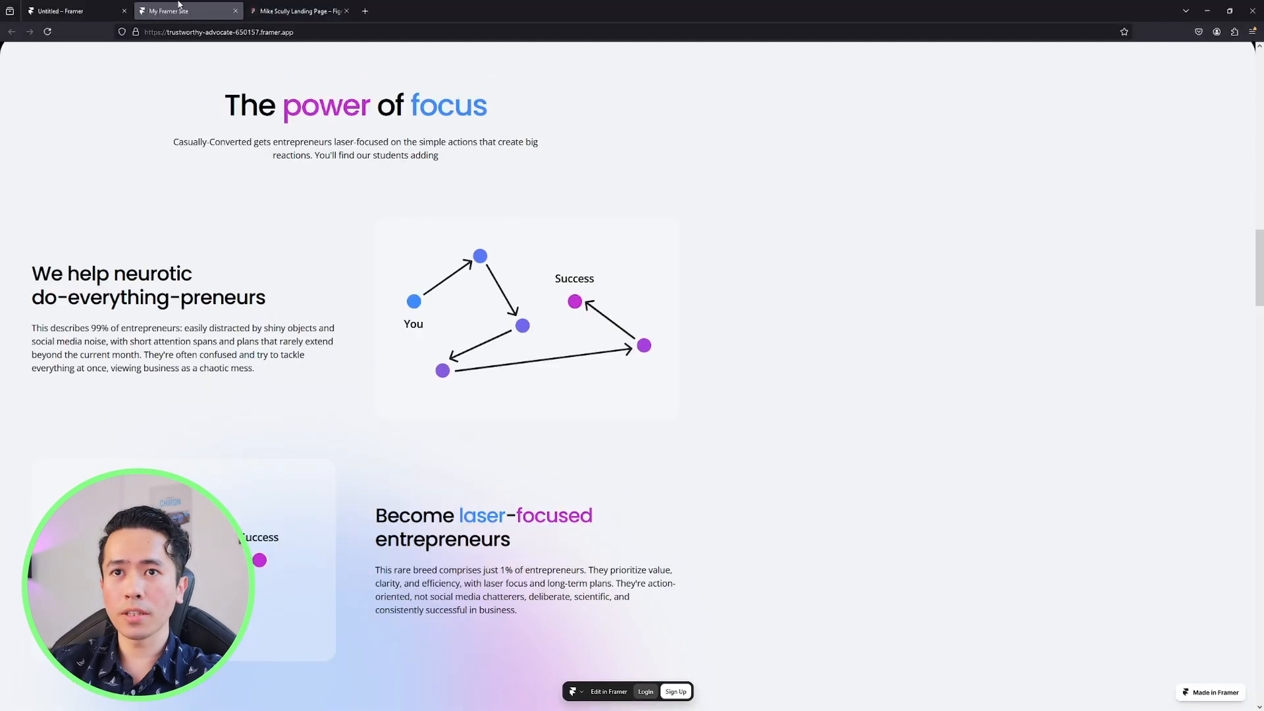
Return to the Framer editor and add a centered vertical stack layout to Frame 50, "The power of focus" section
left_click(71, 5)
left_click(441, 252)
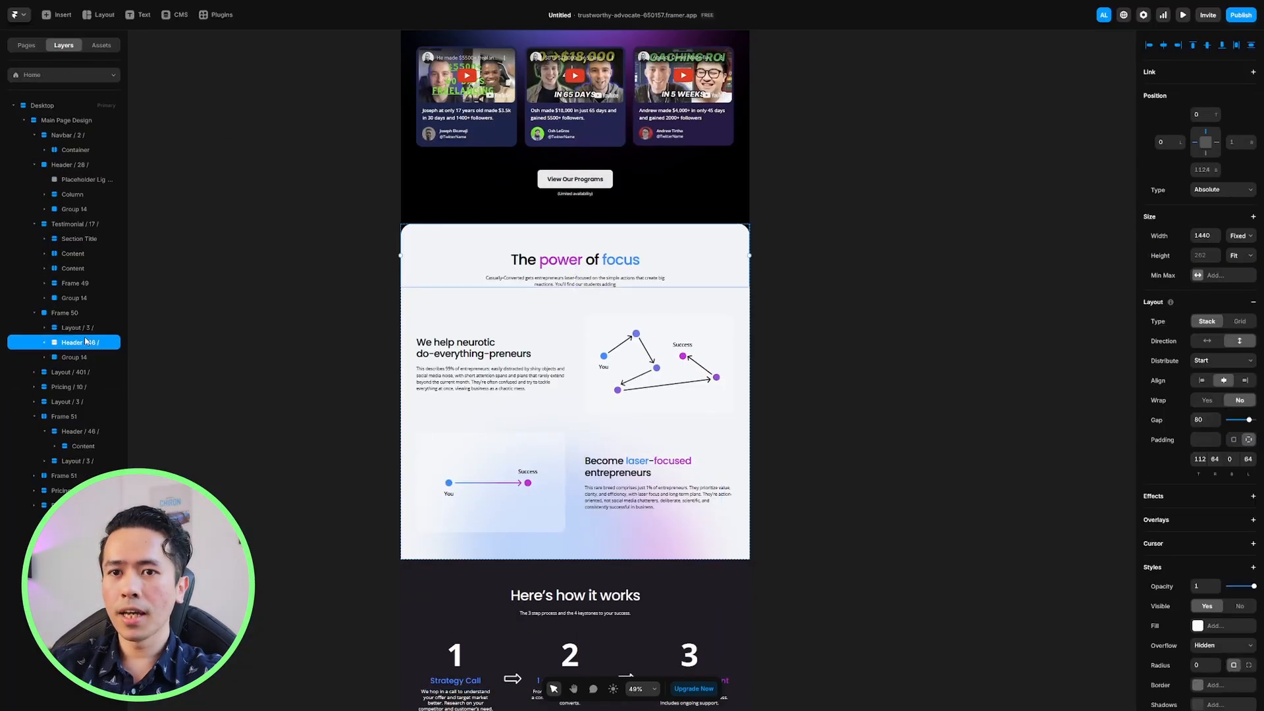
left_click(81, 315)
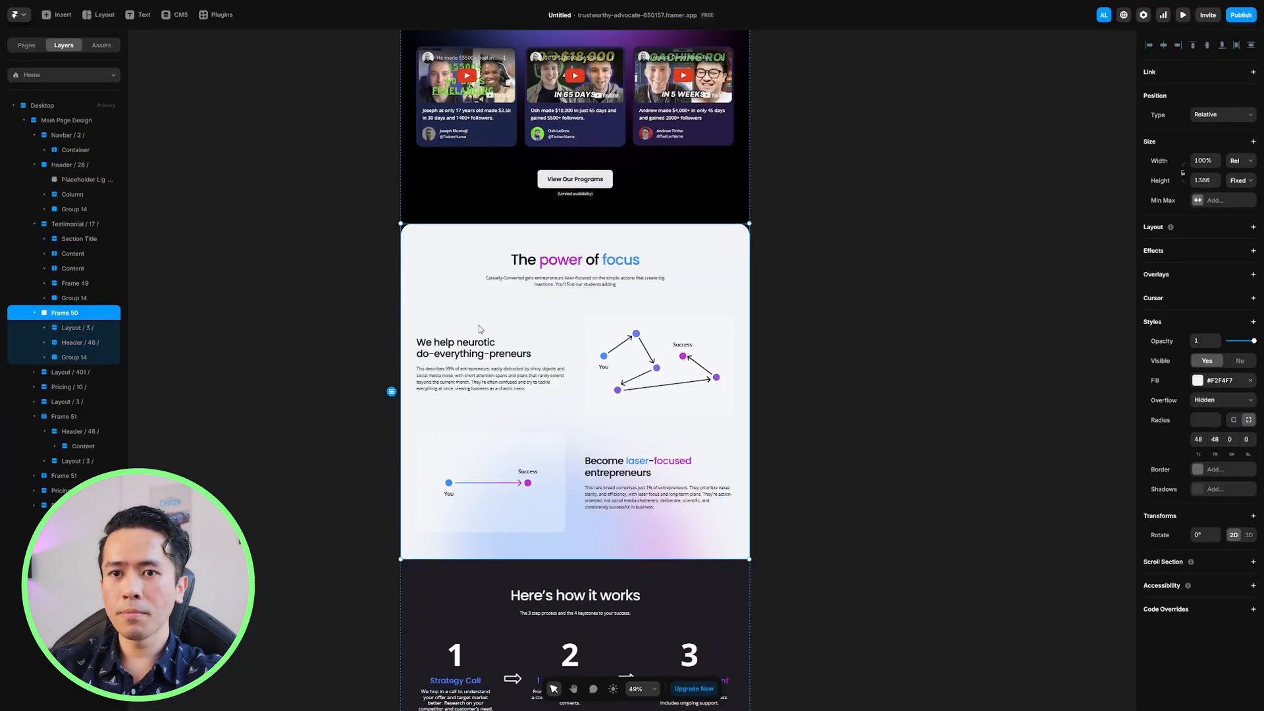
left_click(1253, 228)
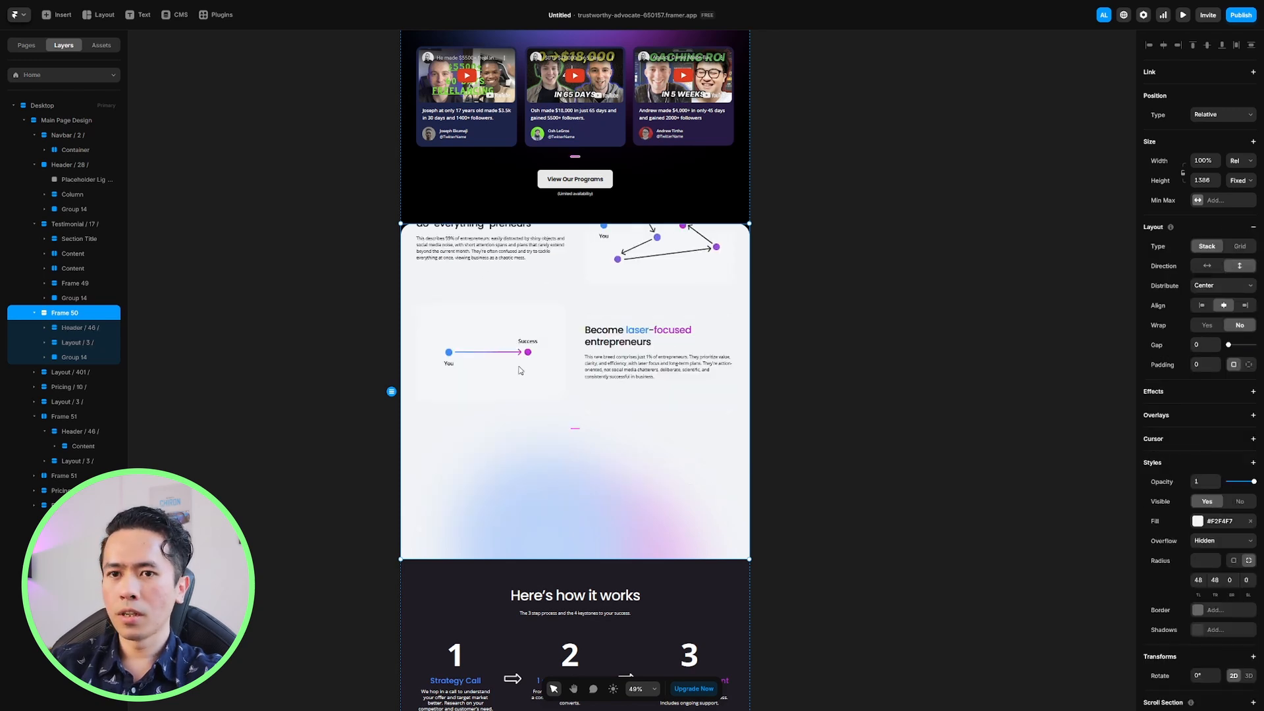
Set the position type of Frame 50's gradient layer, Group 14, to Absolute
left_click(68, 359)
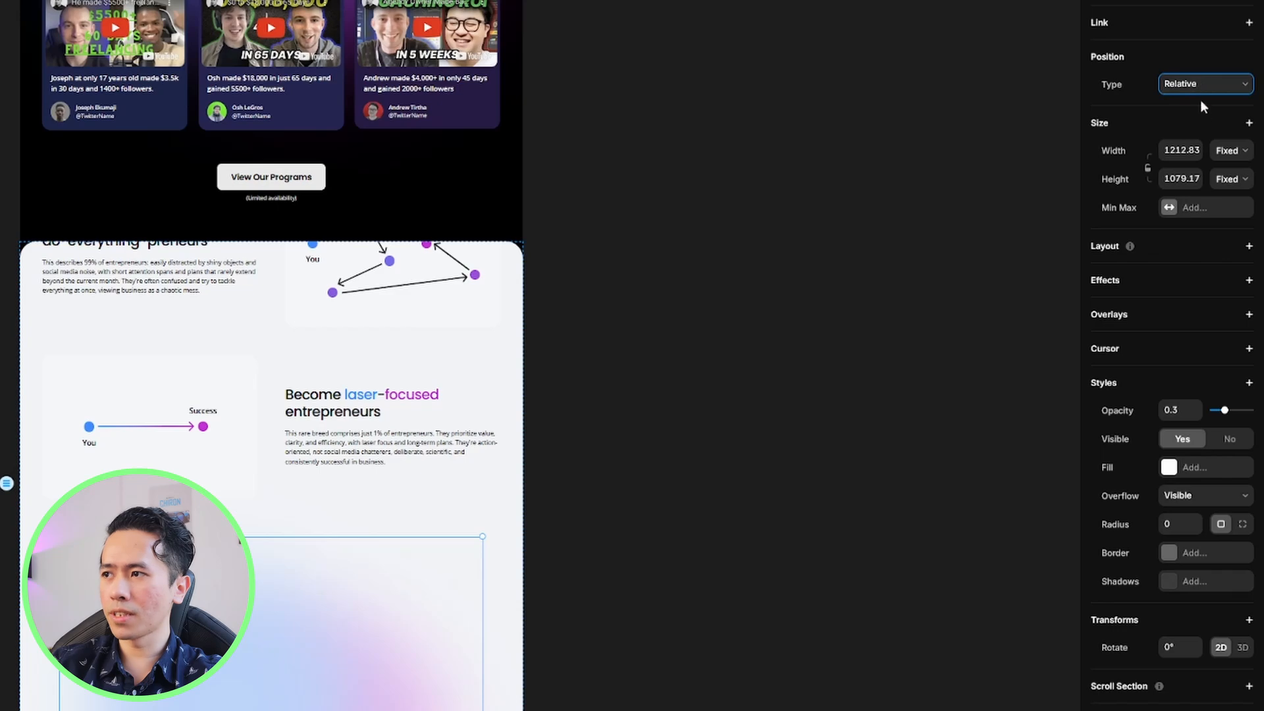
left_click(1187, 116)
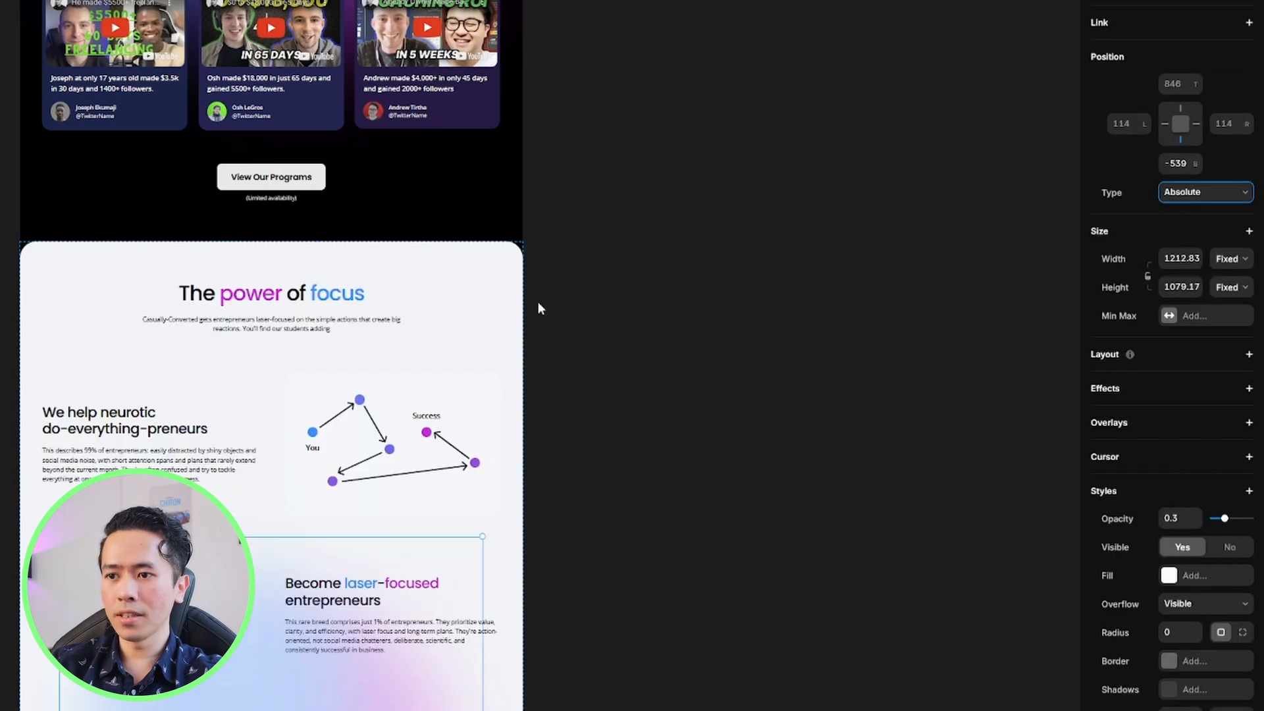
left_click(0, 372)
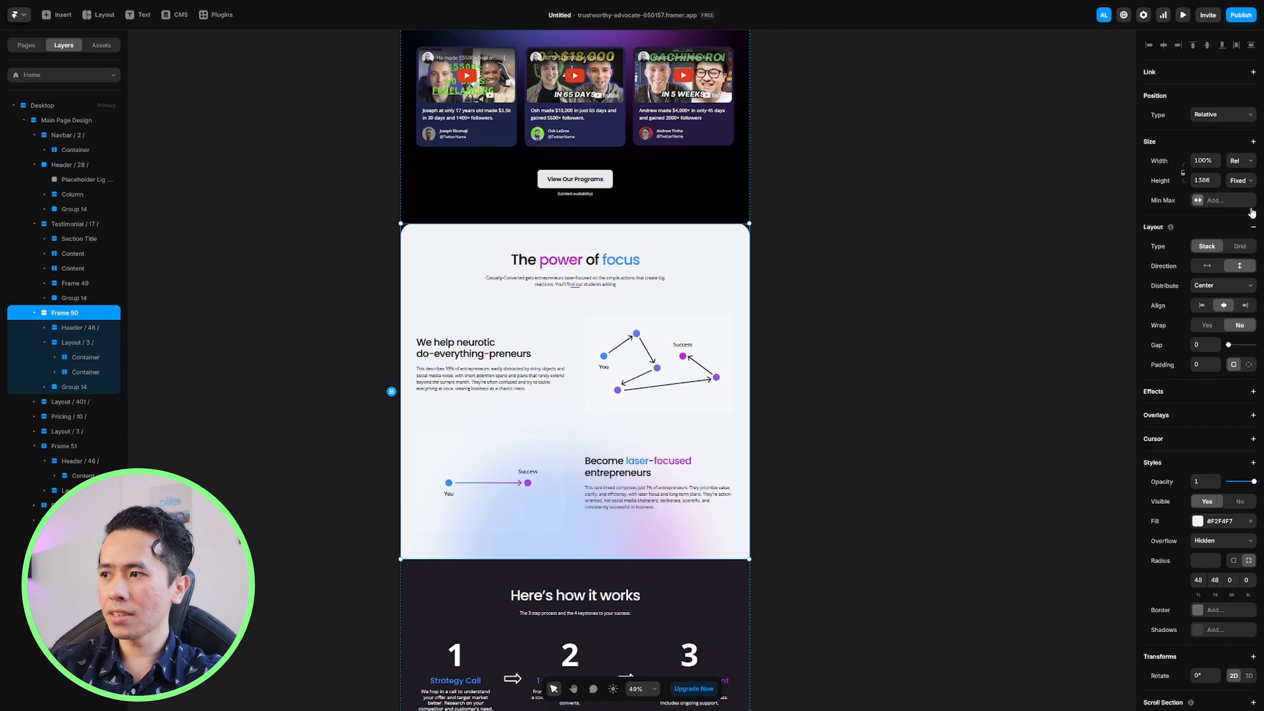
Publish the update and reload the live page to check the alignment of "The power of focus" section
left_click(1229, 17)
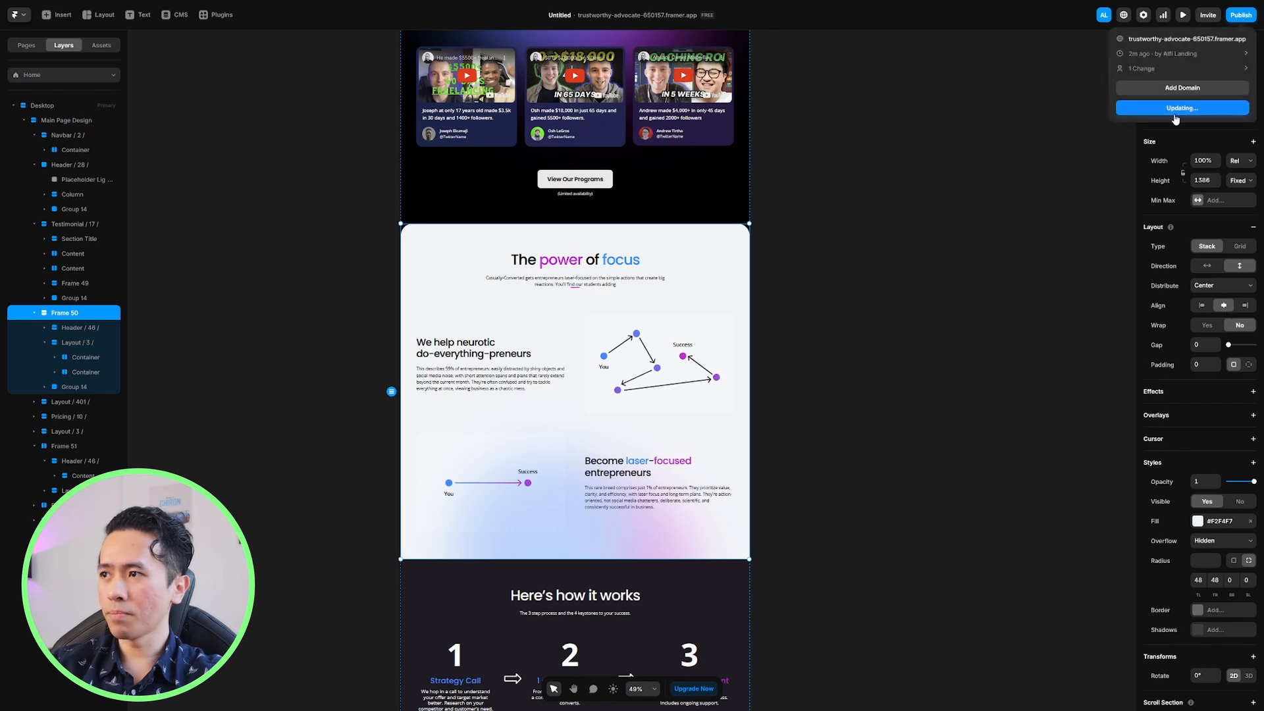
mouse_move(234, 3)
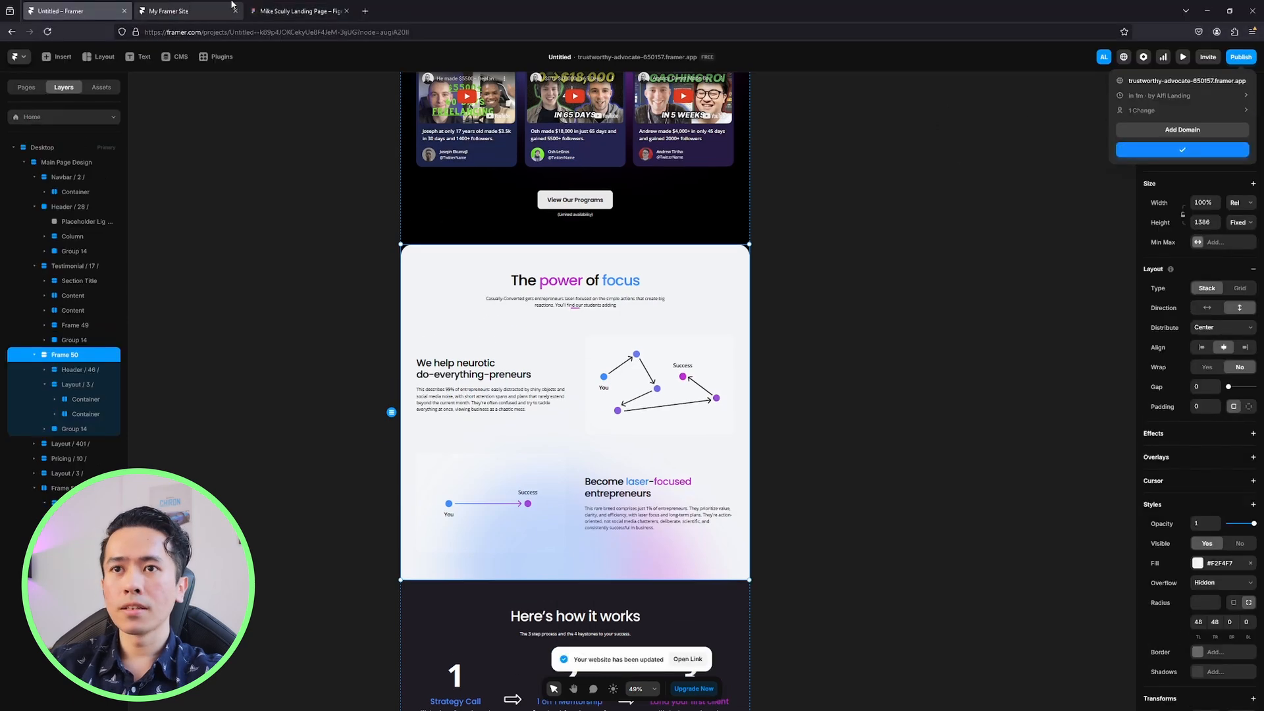
left_click(317, 3)
left_click(183, 4)
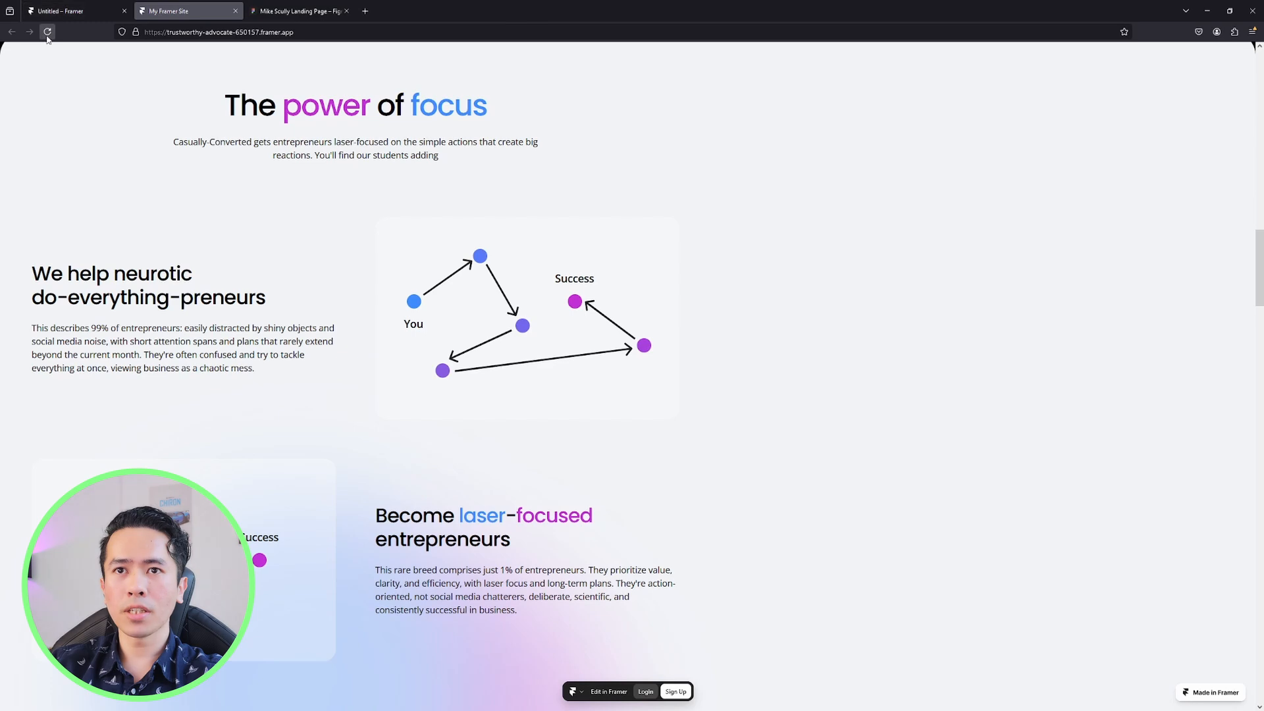
left_click(46, 34)
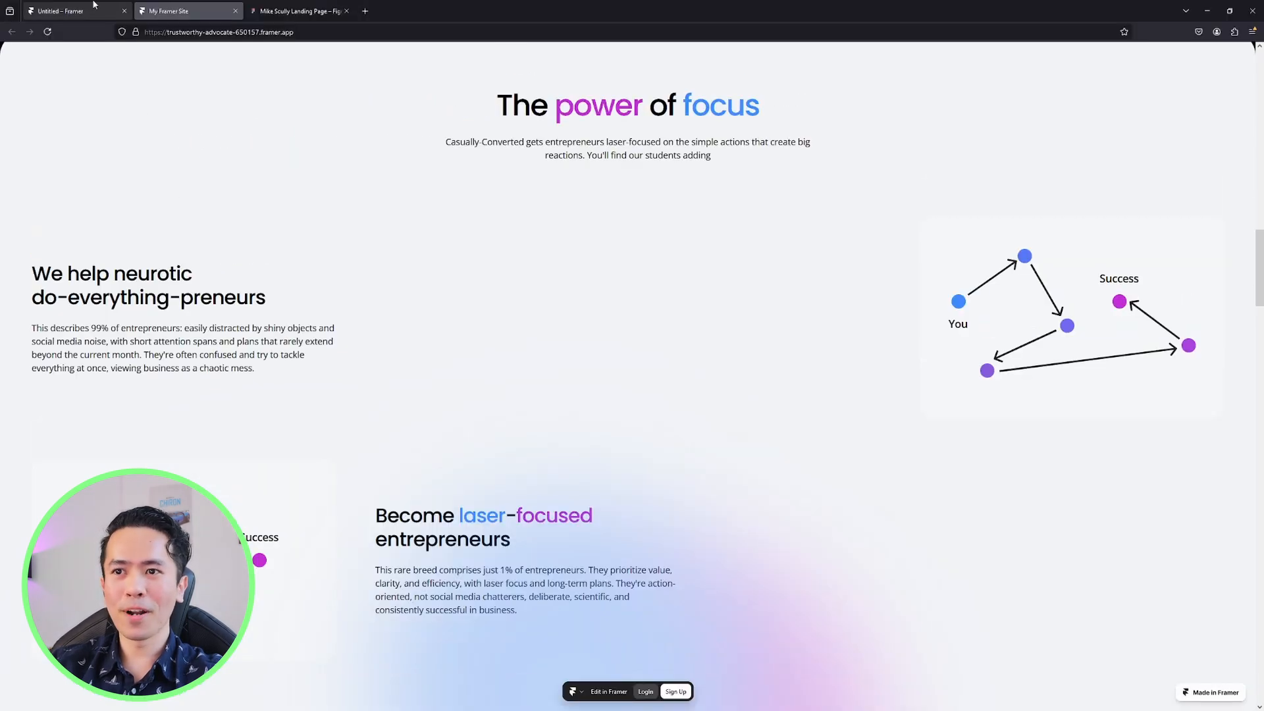
Set the width of both Content stacks, "We help neurotic do-everything-preneurs" and "Become laser-focused entrepreneurs", to Fit
left_click(94, 5)
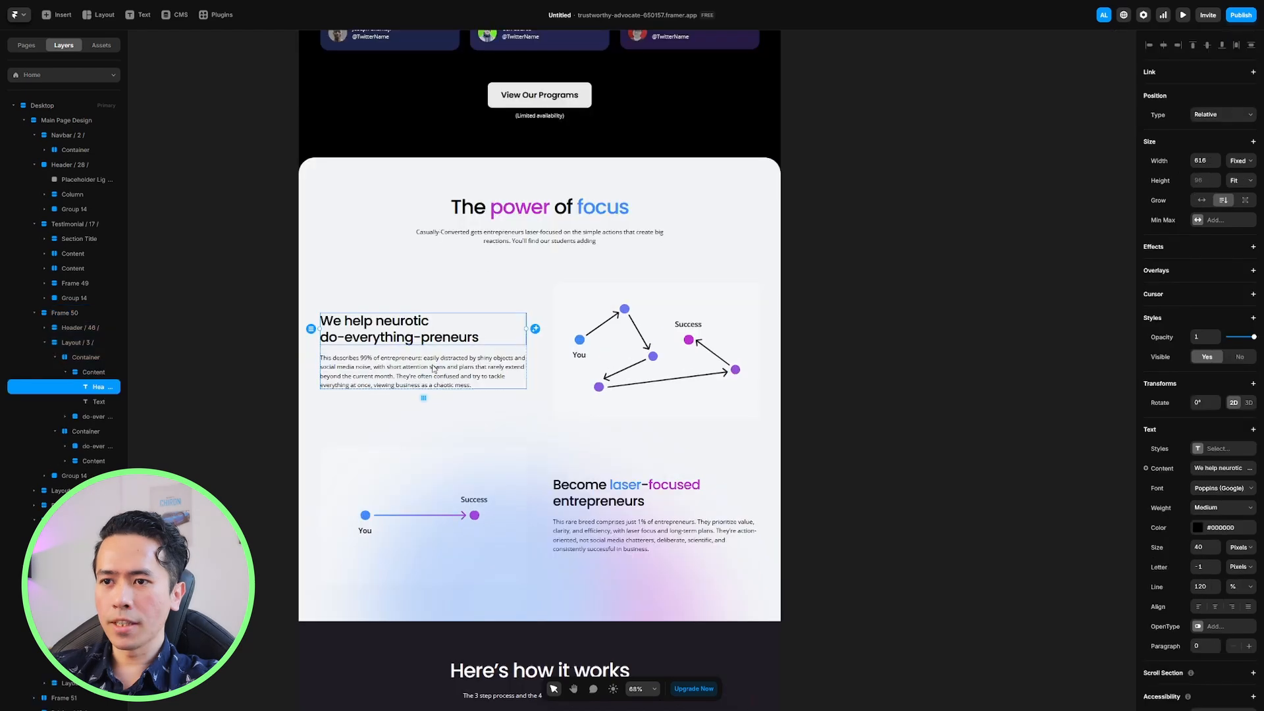
left_click(95, 372)
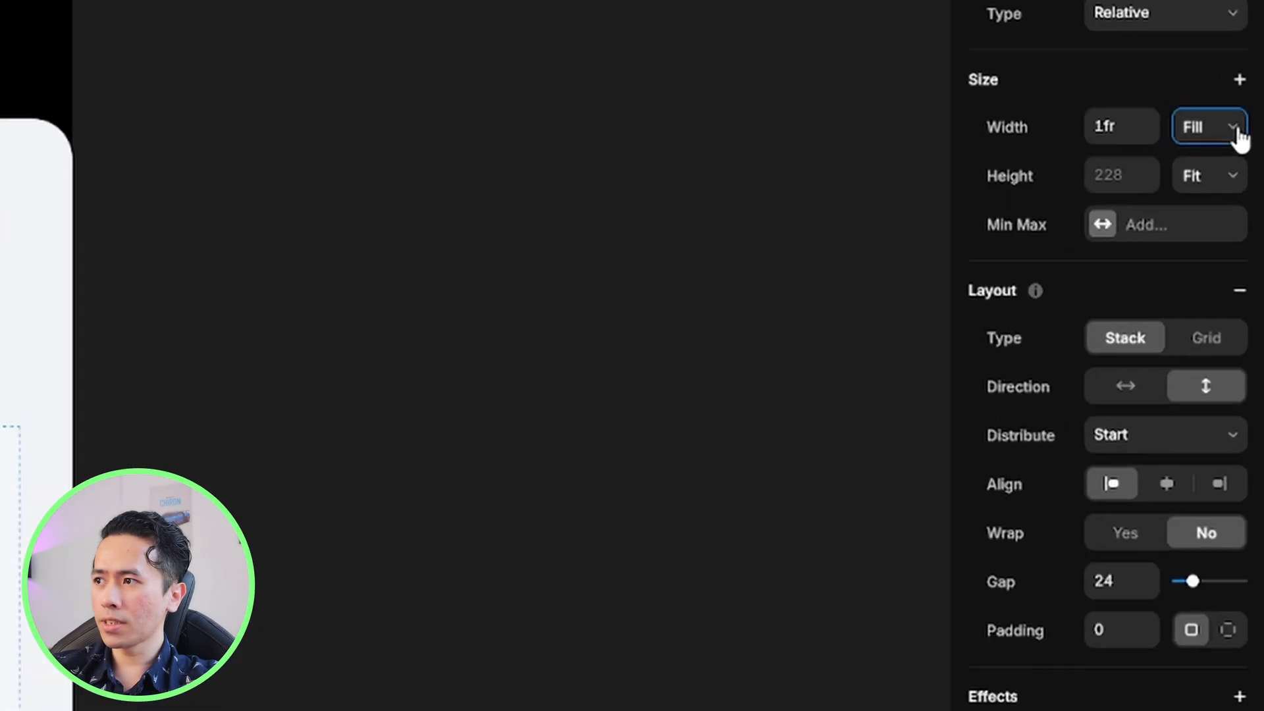
left_click(1196, 244)
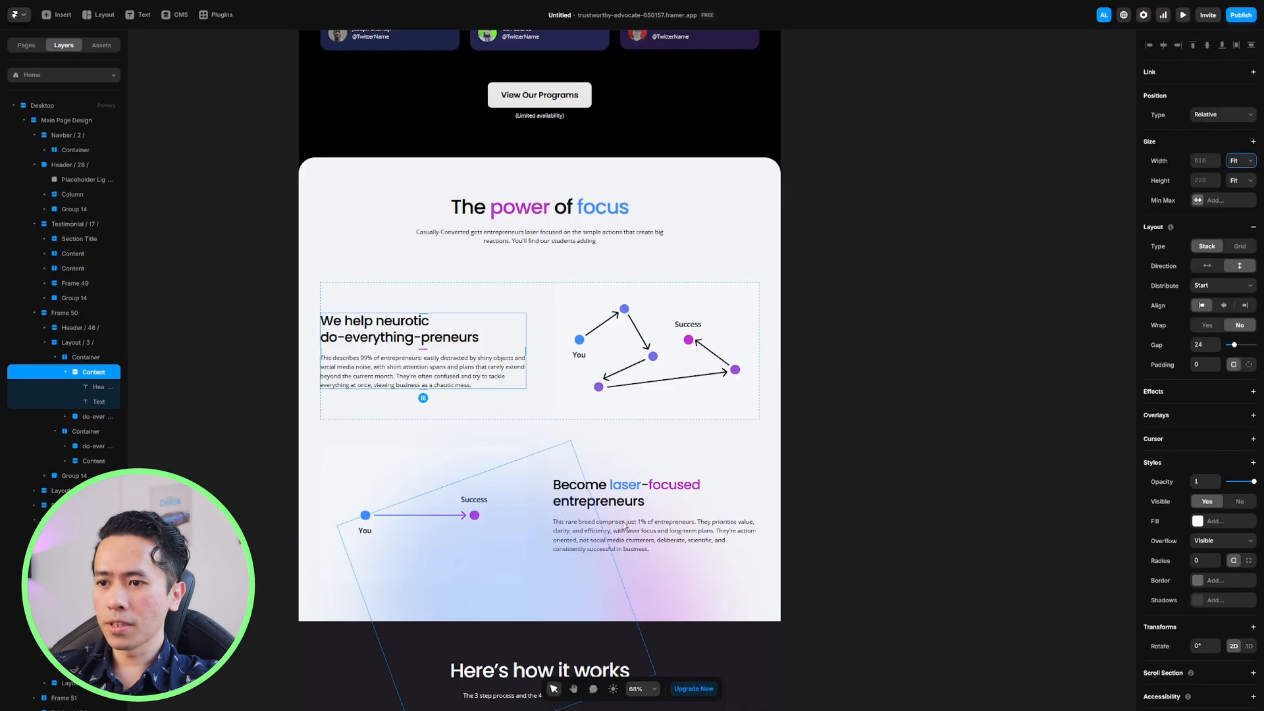
left_click(624, 524)
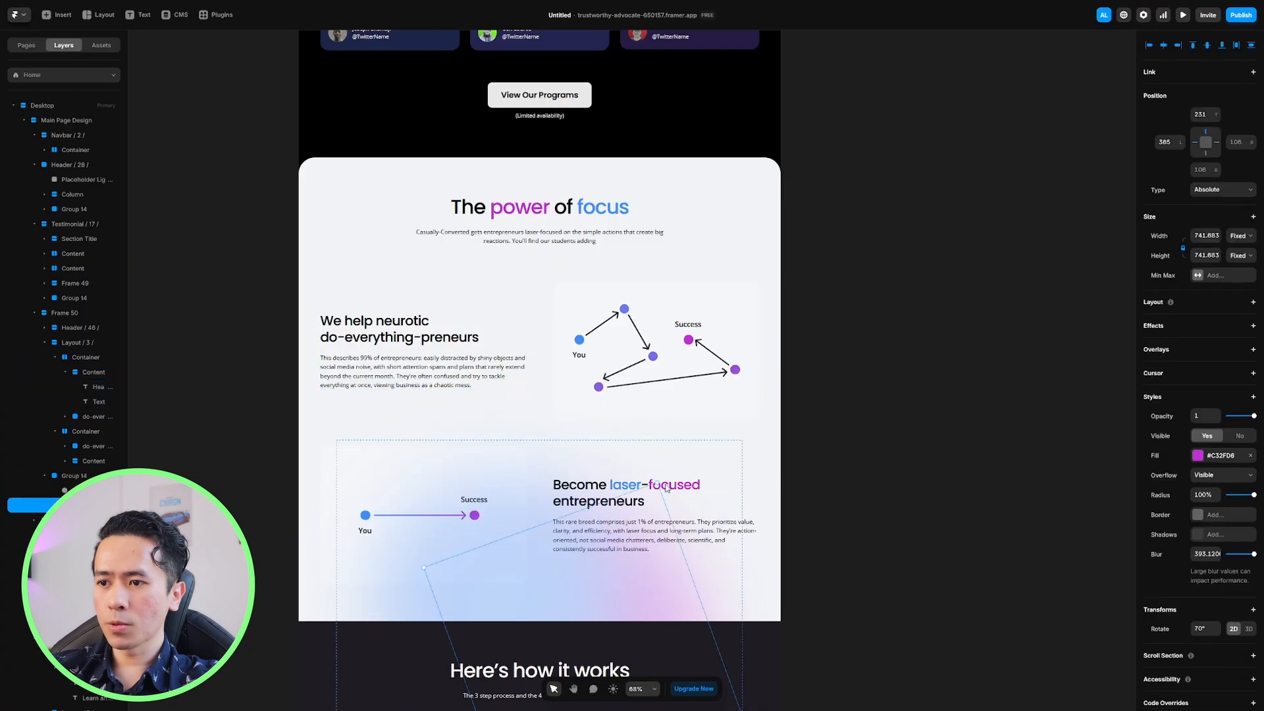
left_click(94, 461)
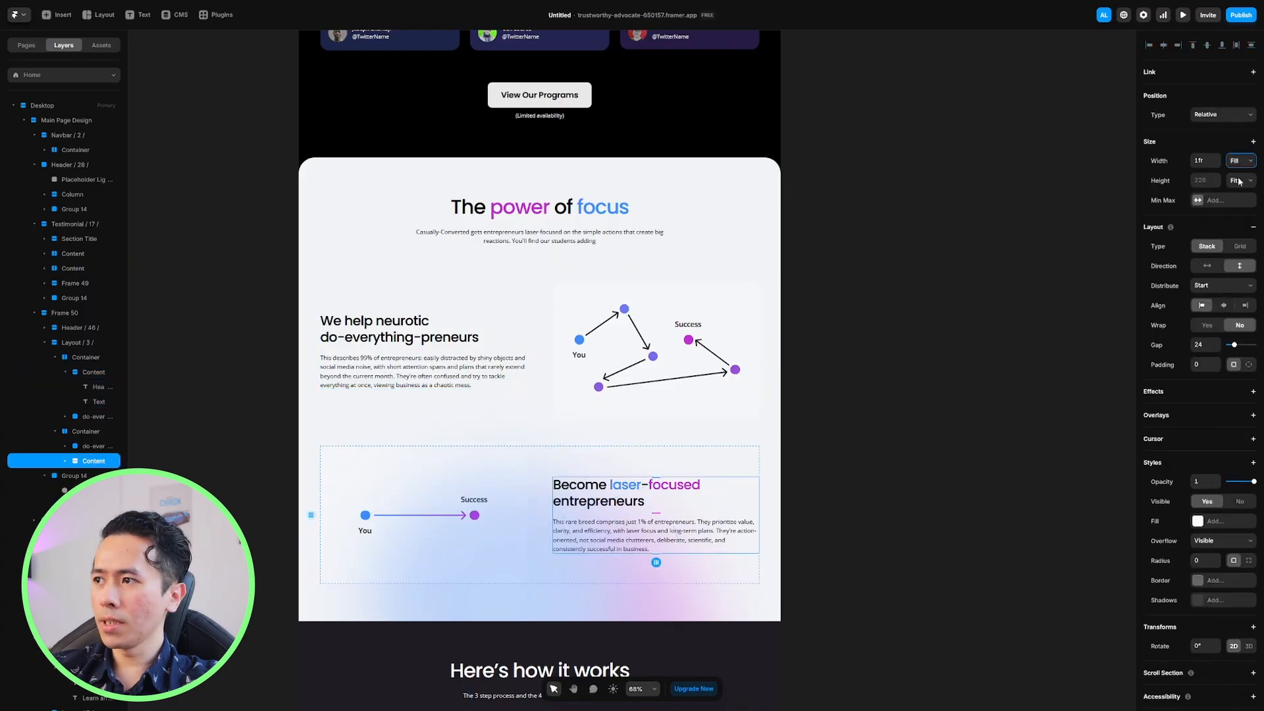
left_click(1243, 207)
Publish the content width changes and review the two text-and-diagram rows on the reloaded live page
mouse_move(1204, 4)
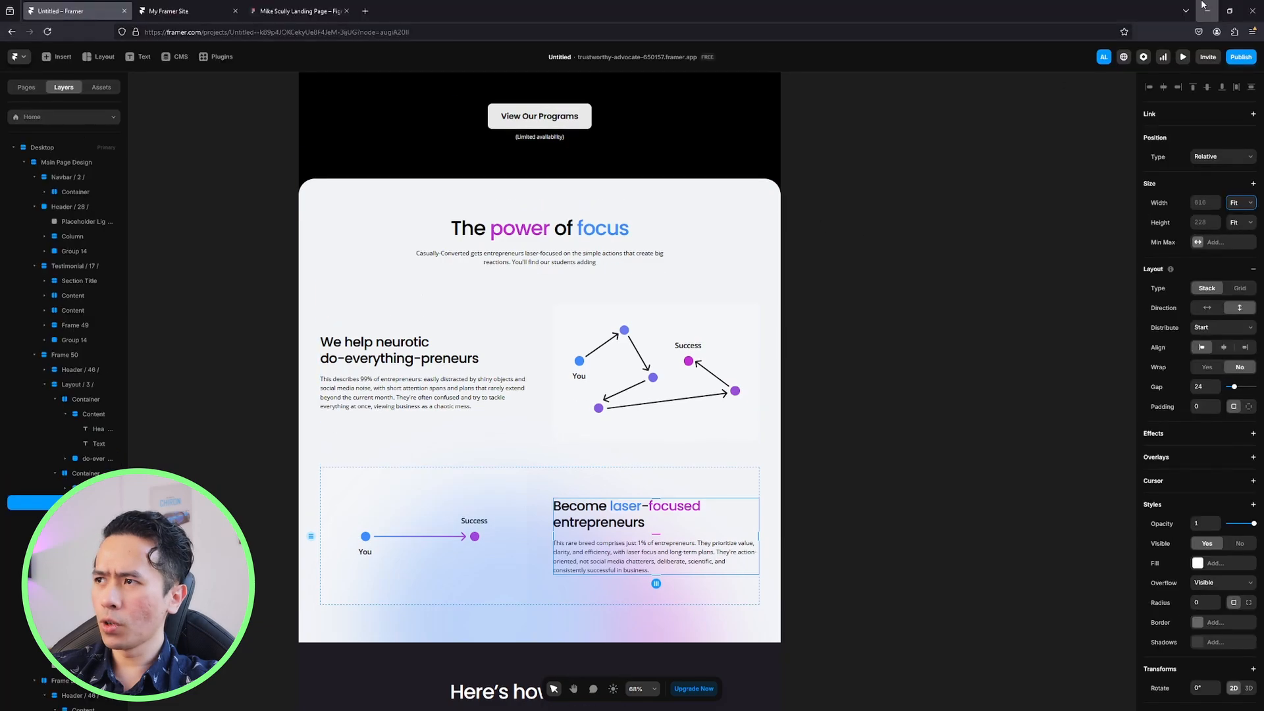
left_click(1241, 56)
left_click(168, 12)
left_click(47, 32)
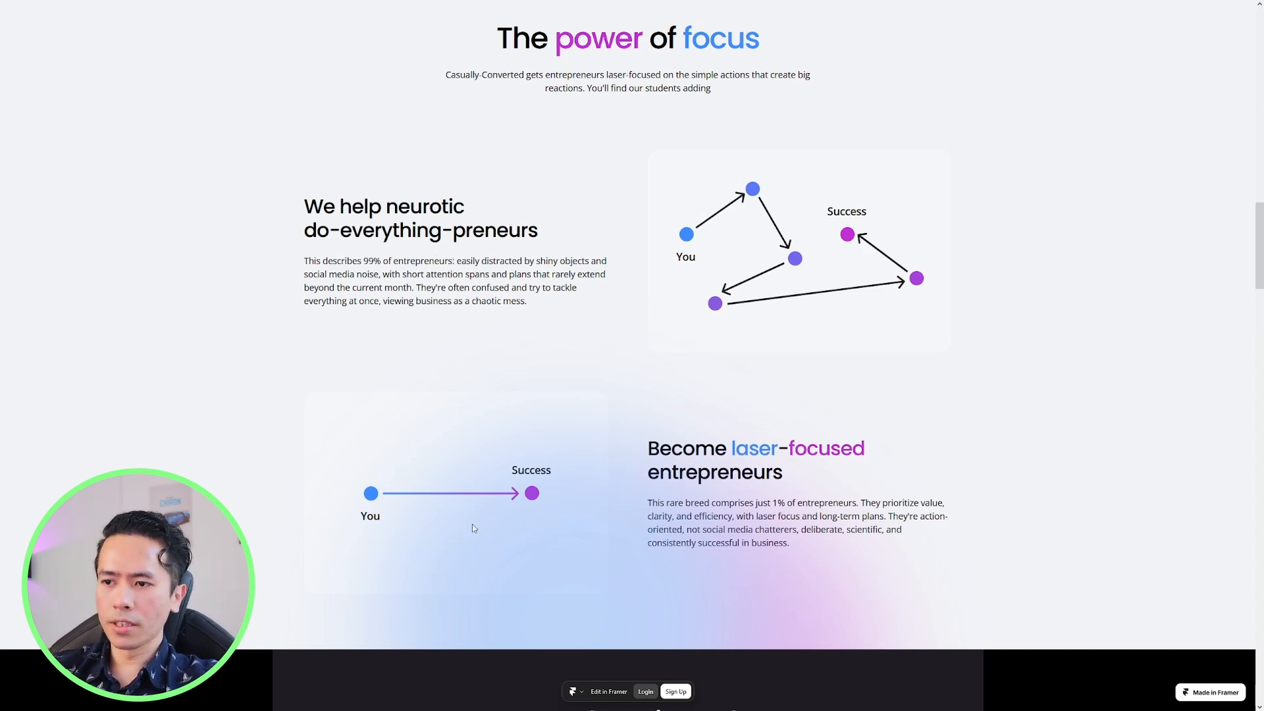
Back in the editor, set the Z Index of Frame 50's Group 14 gradient to 0
left_click(74, 6)
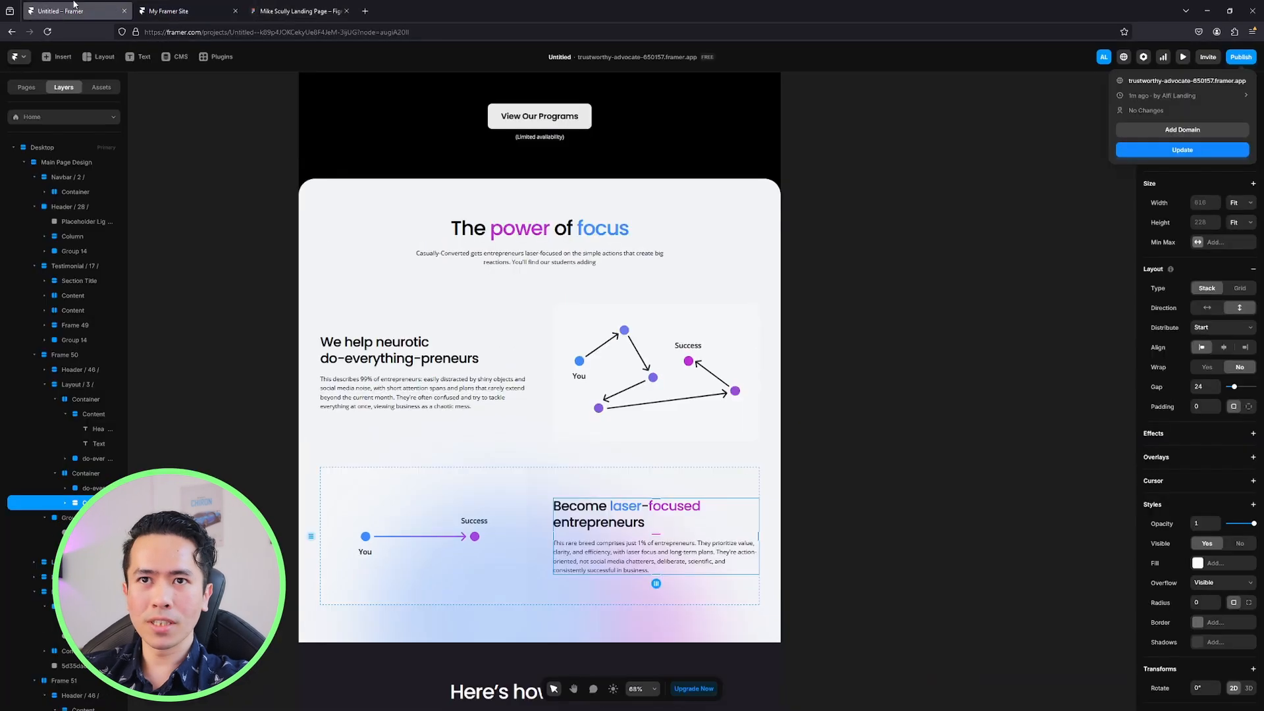
left_click(99, 475)
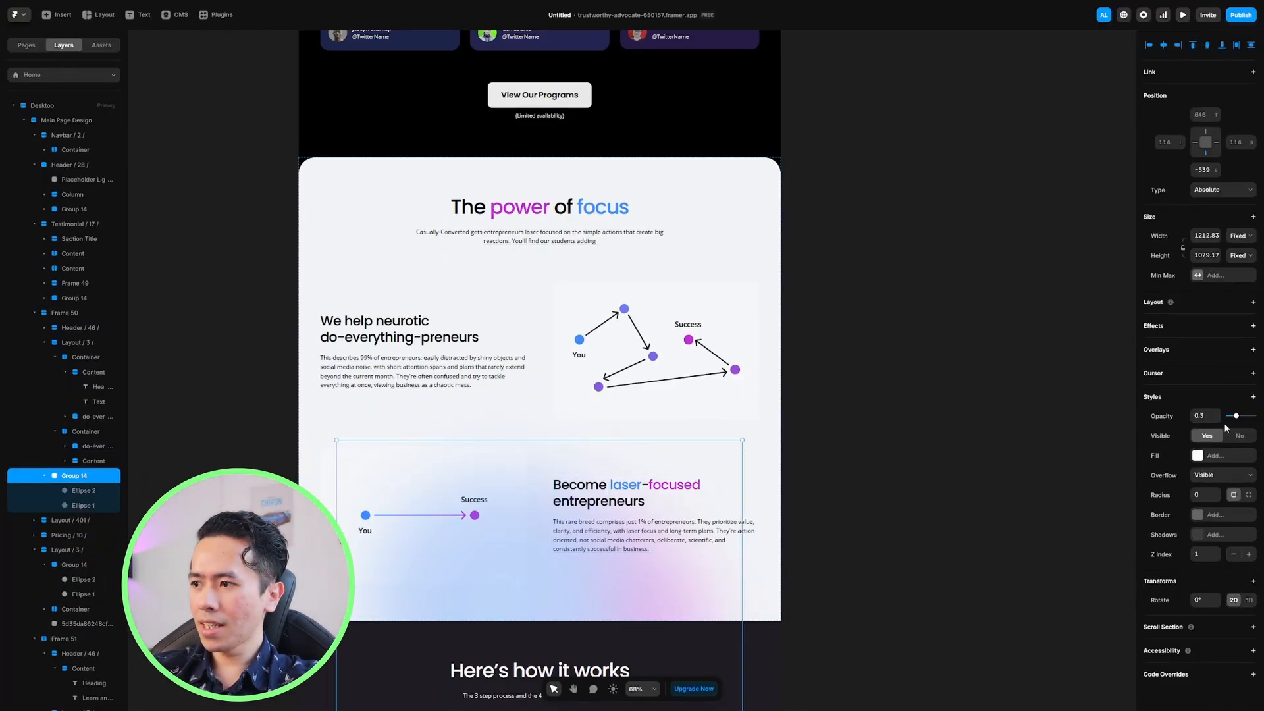
left_click(1234, 554)
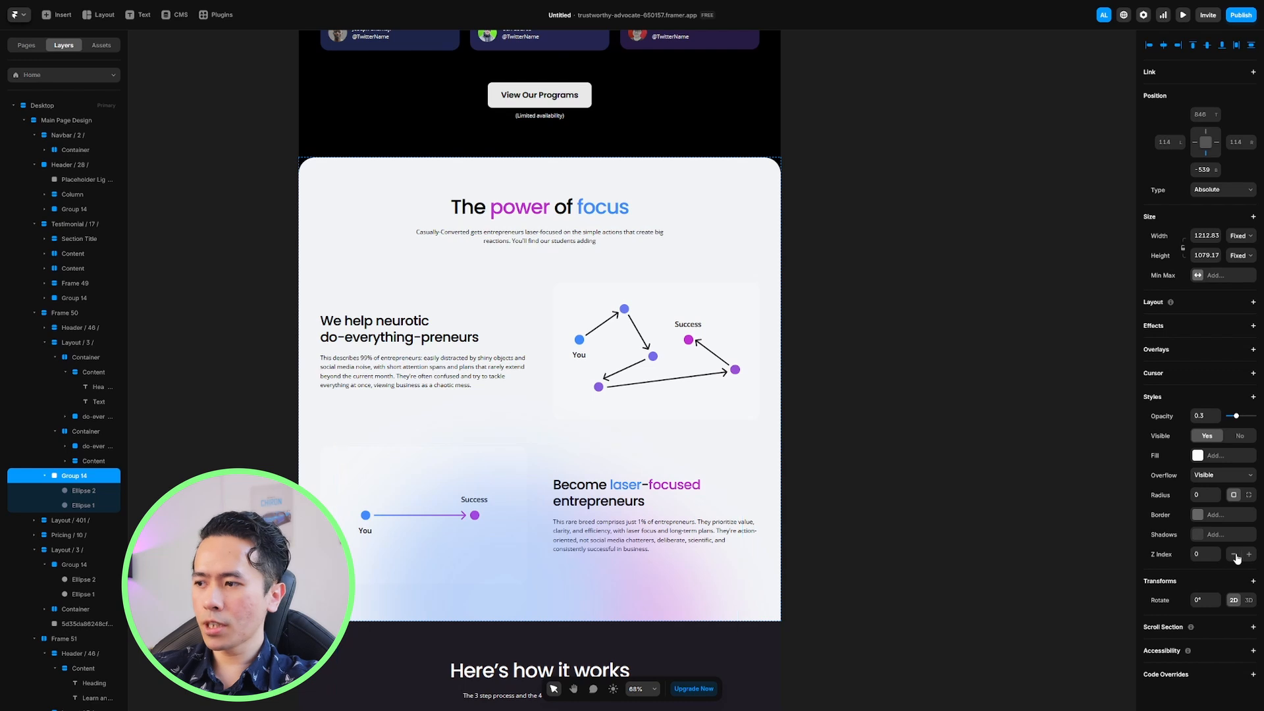
Add a Z Index of 1 to both the Header / 46 / and Layout / 3 / stacks in Frame 50
left_click(54, 431)
left_click(54, 357)
left_click(44, 343)
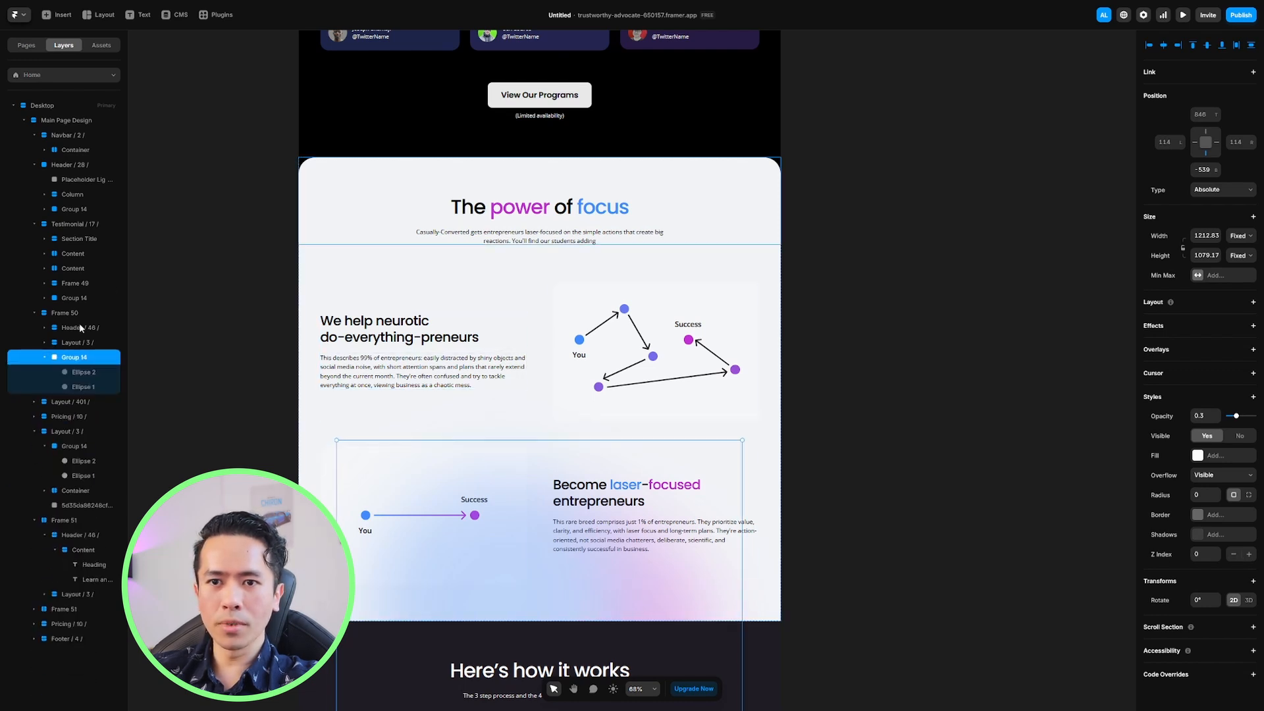
left_click(72, 328)
left_click(74, 341, "shift")
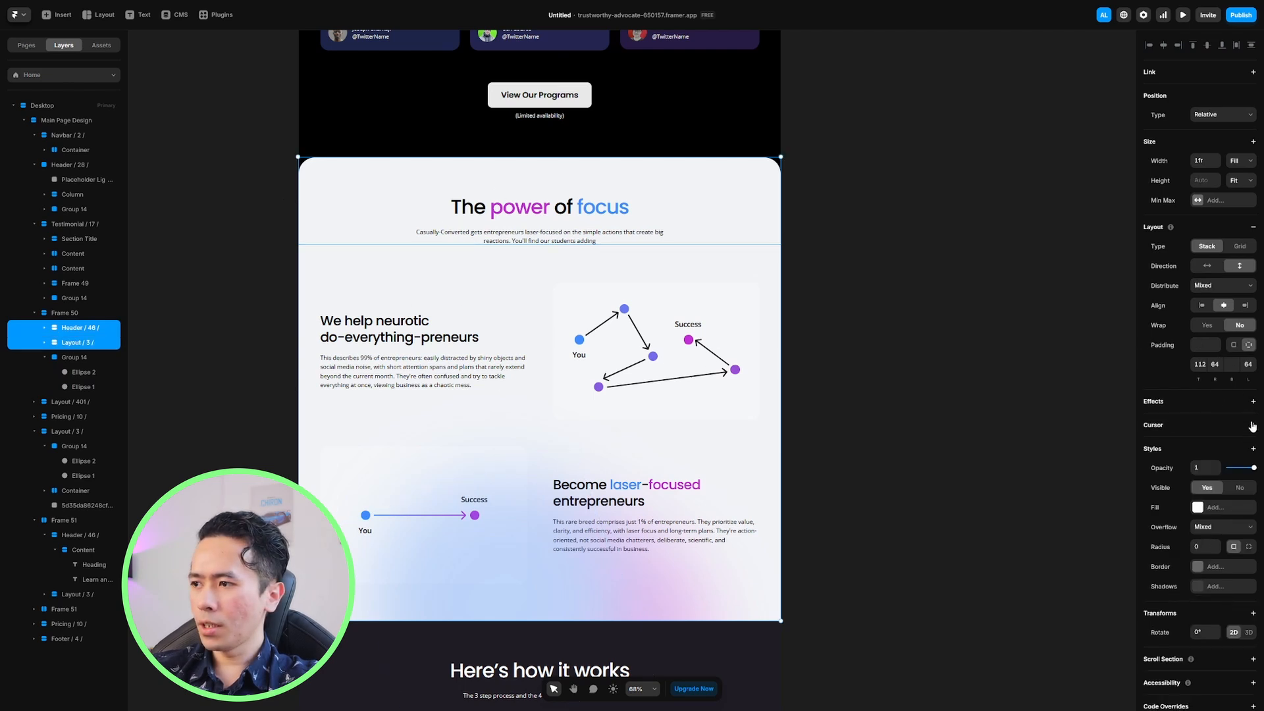
left_click(1253, 449)
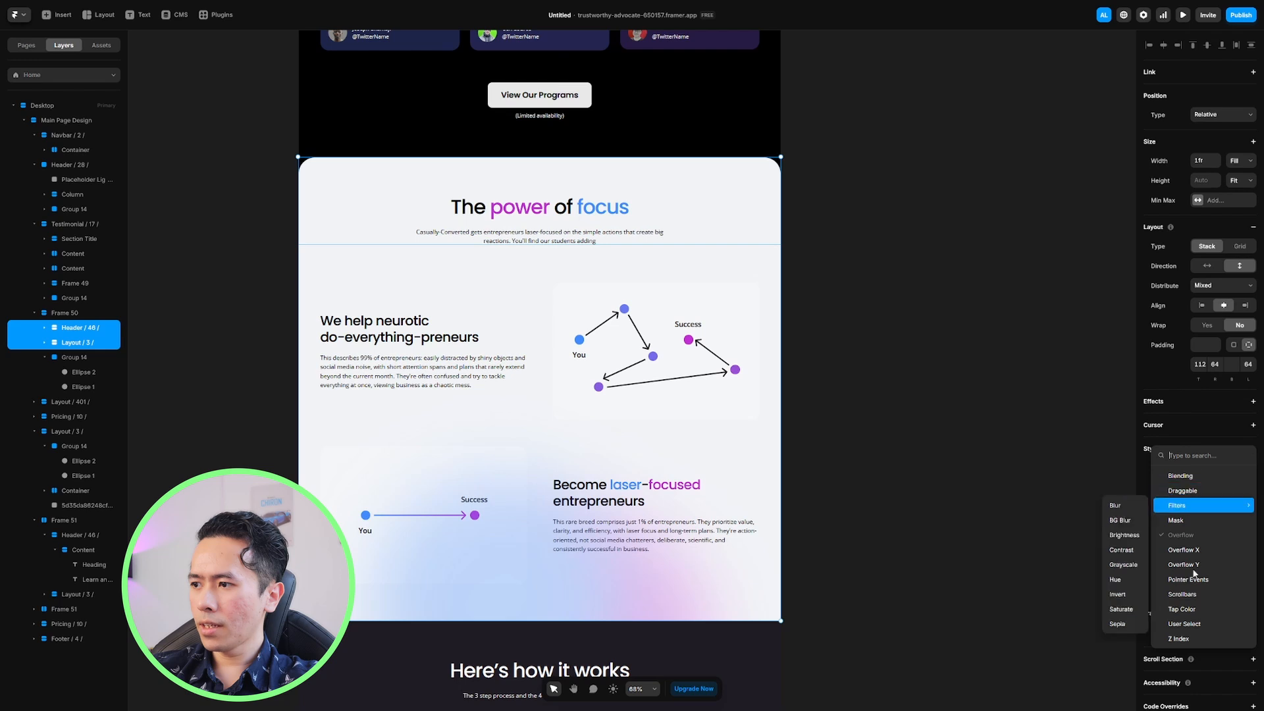
left_click(1197, 639)
left_click(1251, 607)
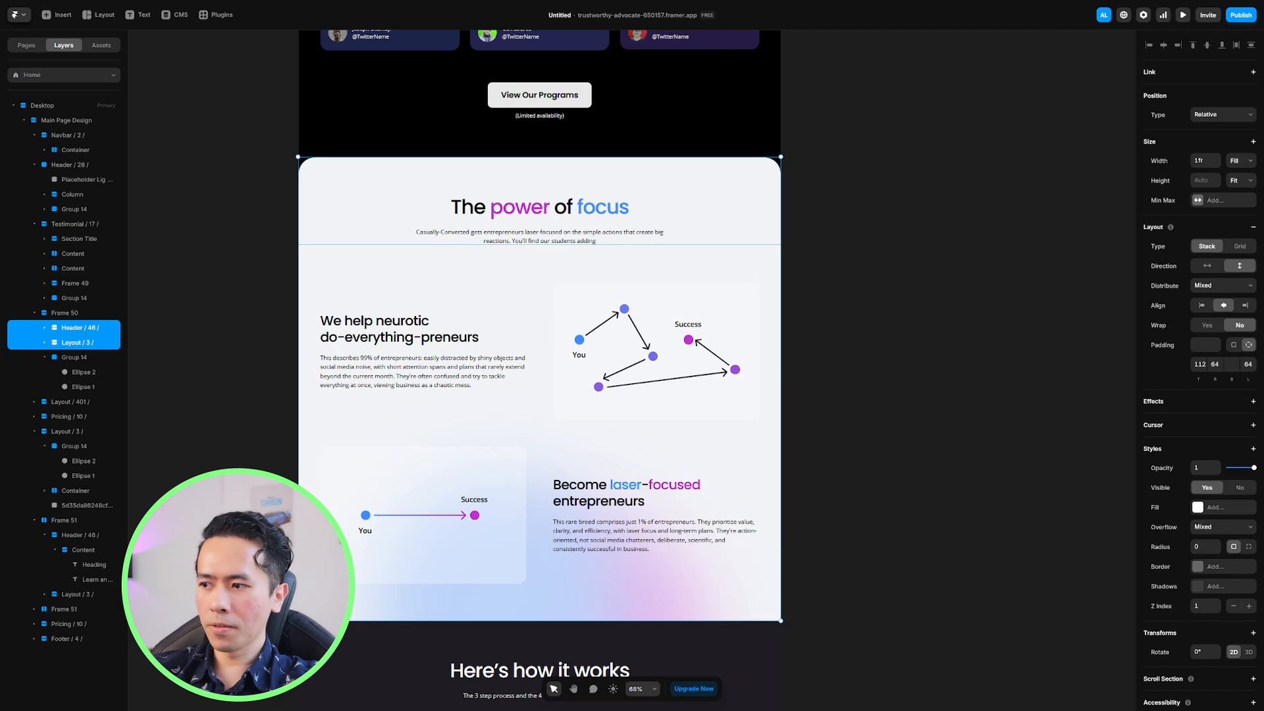
left_click(1250, 607)
left_click(1234, 606)
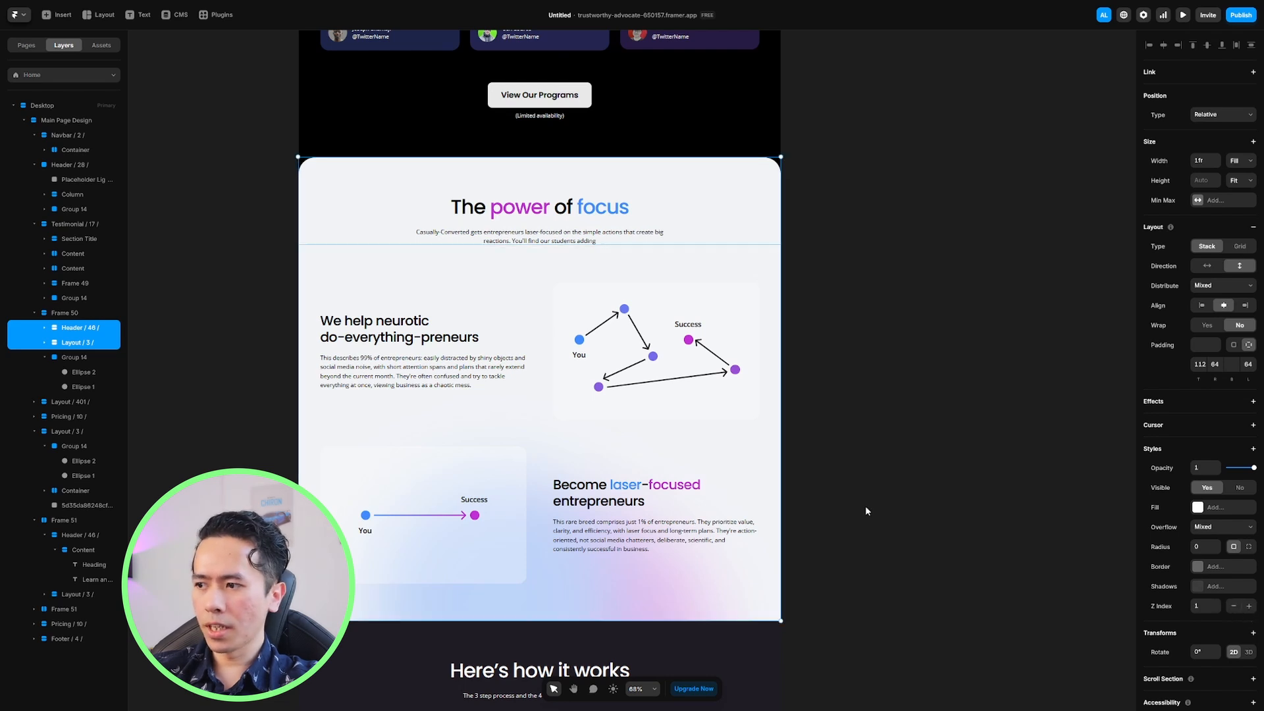
Check the content layers of "The power of focus" section and publish the stacking order update
scroll(778, 429, "down", 3)
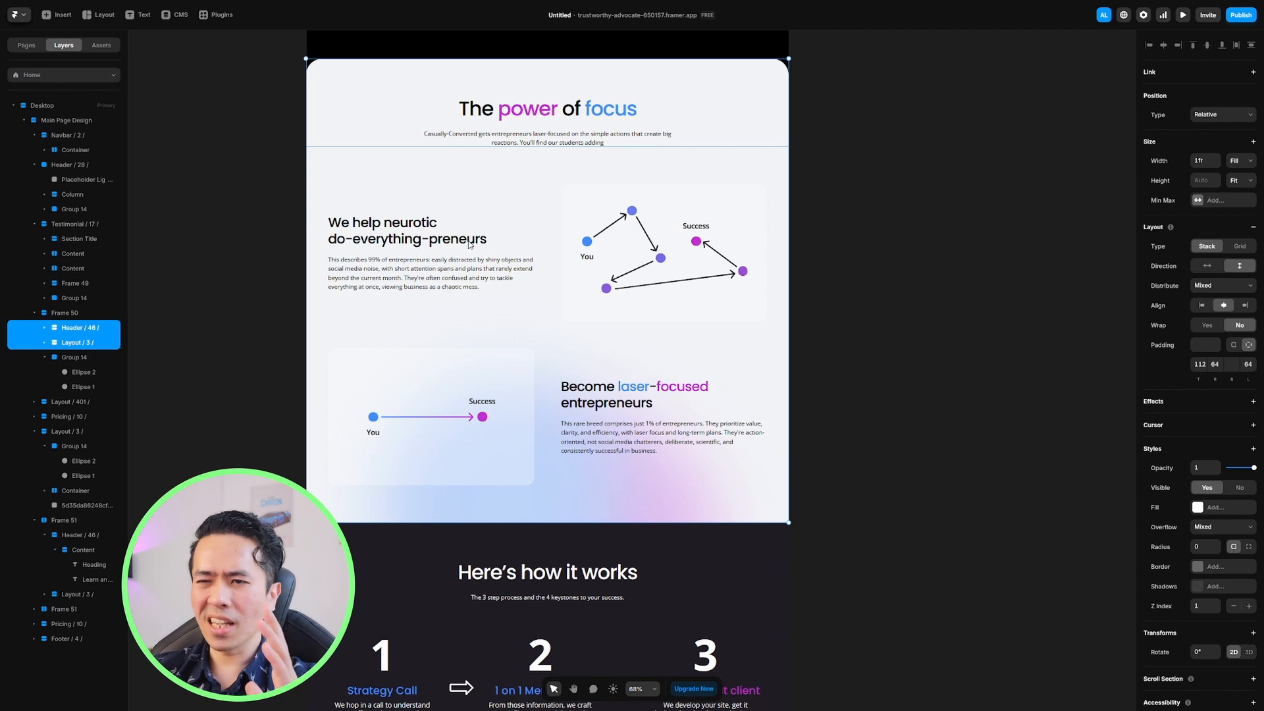
left_click(403, 265)
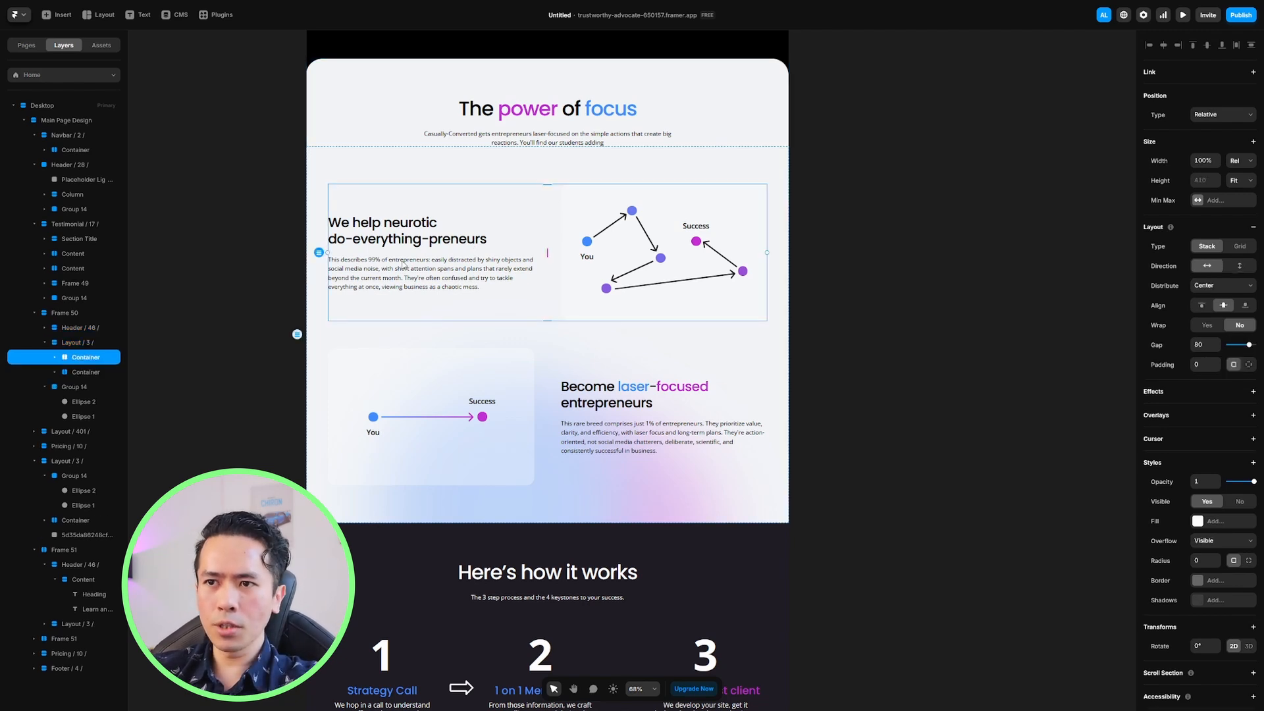
left_click(350, 243)
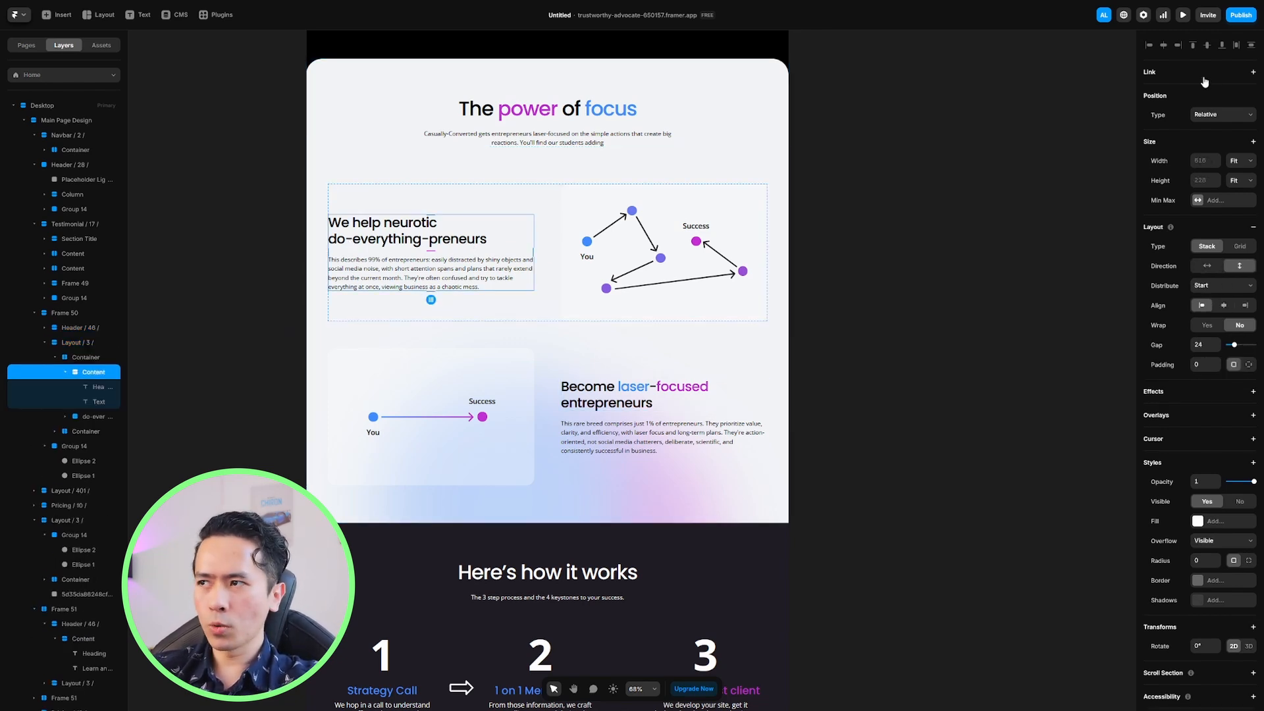
left_click(1241, 15)
left_click(1180, 108)
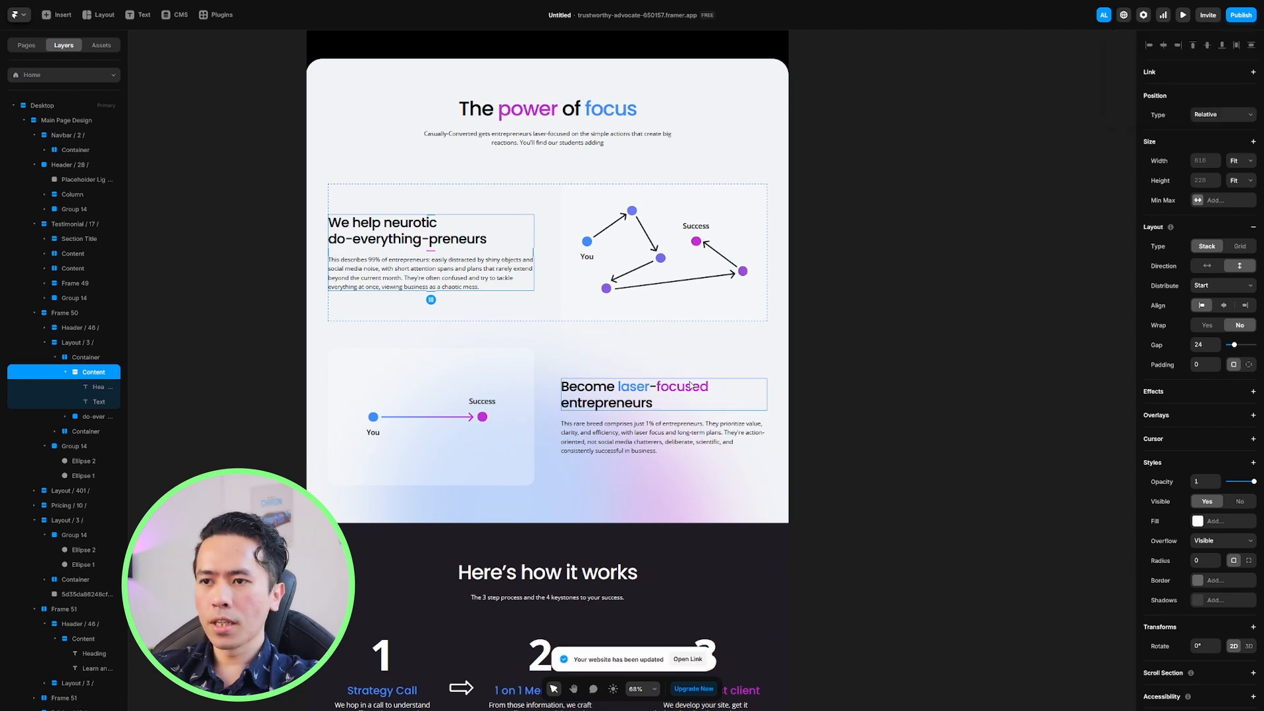
Select the "Here's how it works" section and examine its background width and the sections below on the live page
scroll(709, 337, "down", 5)
left_click(369, 224)
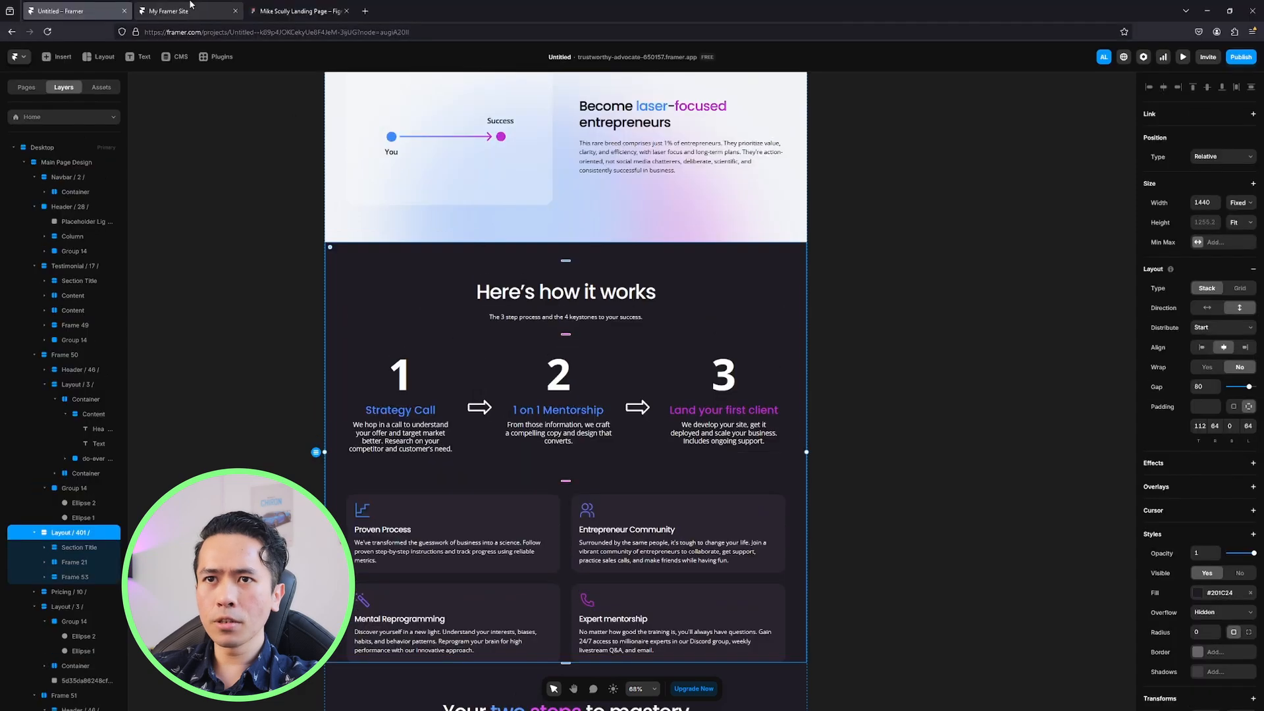
left_click(196, 6)
scroll(373, 365, "down", 9)
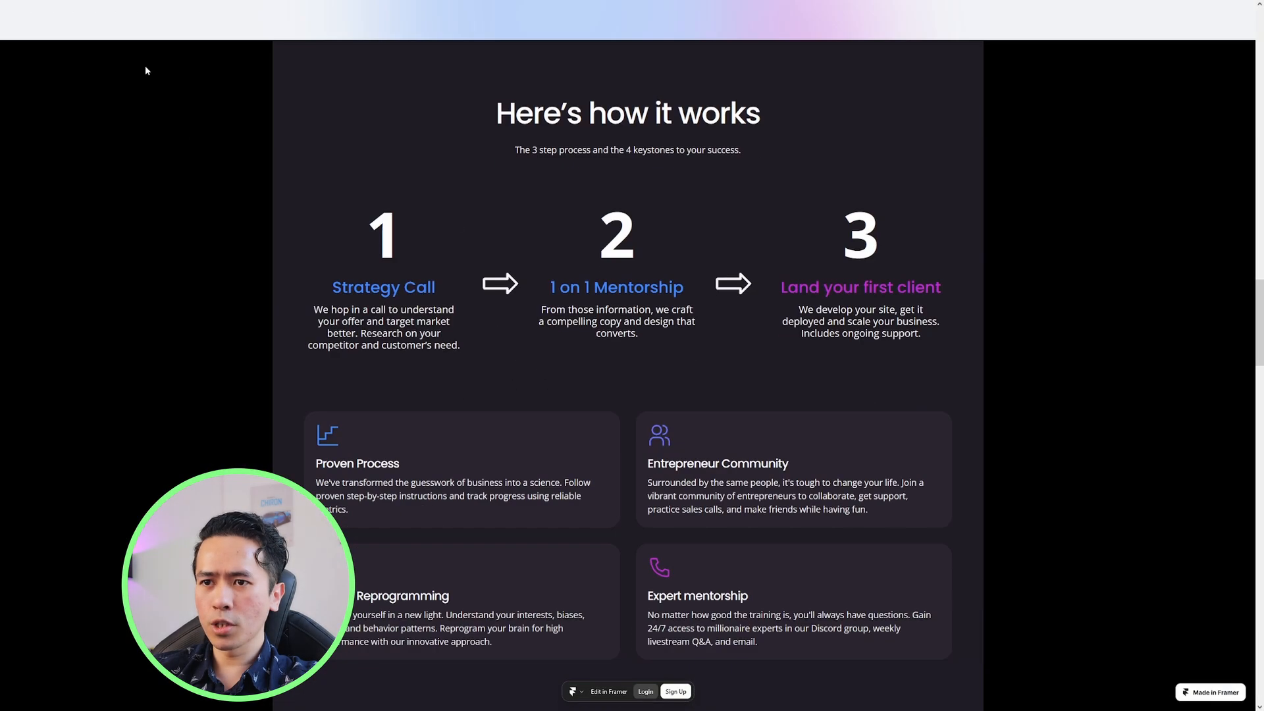
scroll(973, 147, "down", 6)
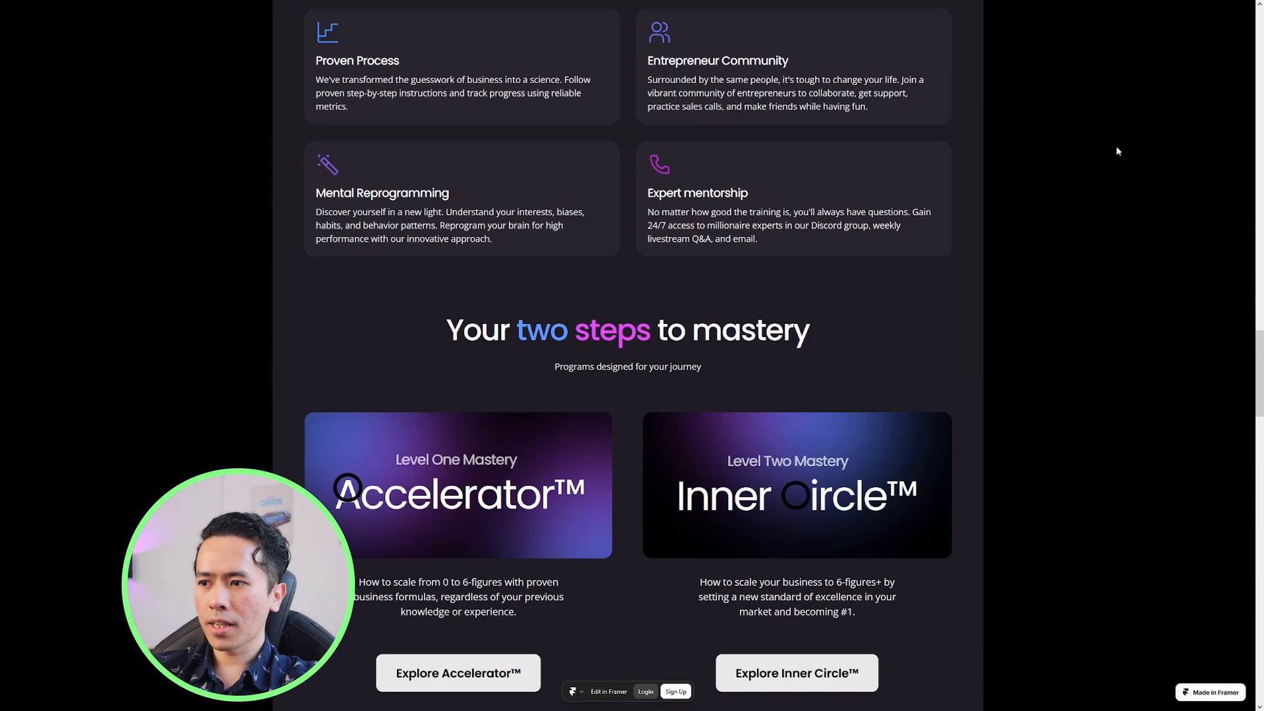
scroll(1112, 129, "down", 7)
scroll(861, 246, "up", 14)
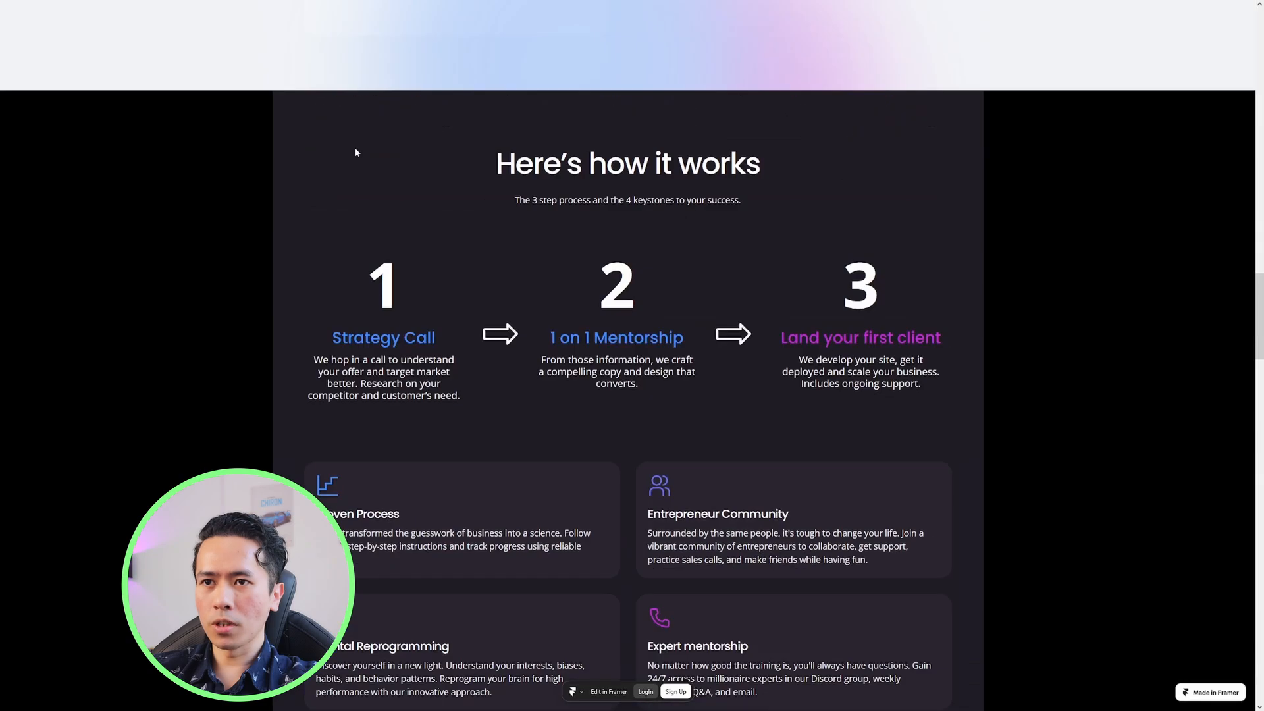
Set the width of Layout / 401 /, the "Here's how it works" section, to 100% relative in the editor
left_click(80, 8)
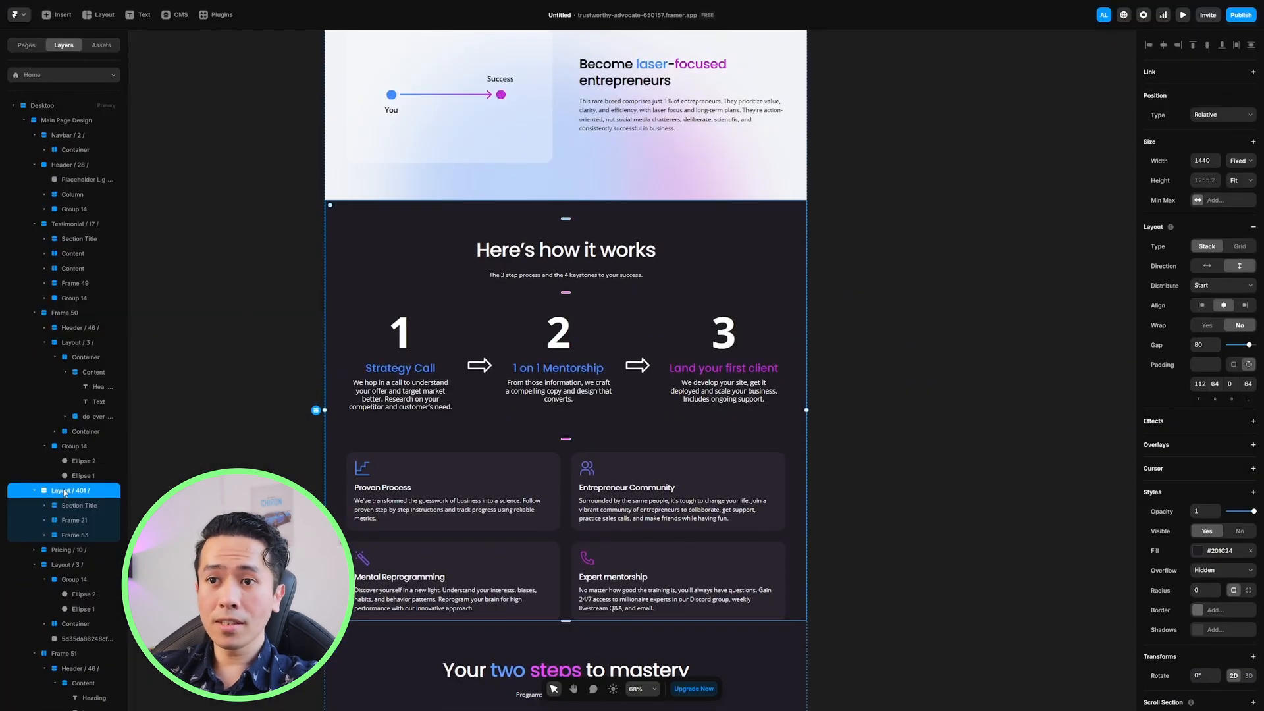
left_click(1202, 161)
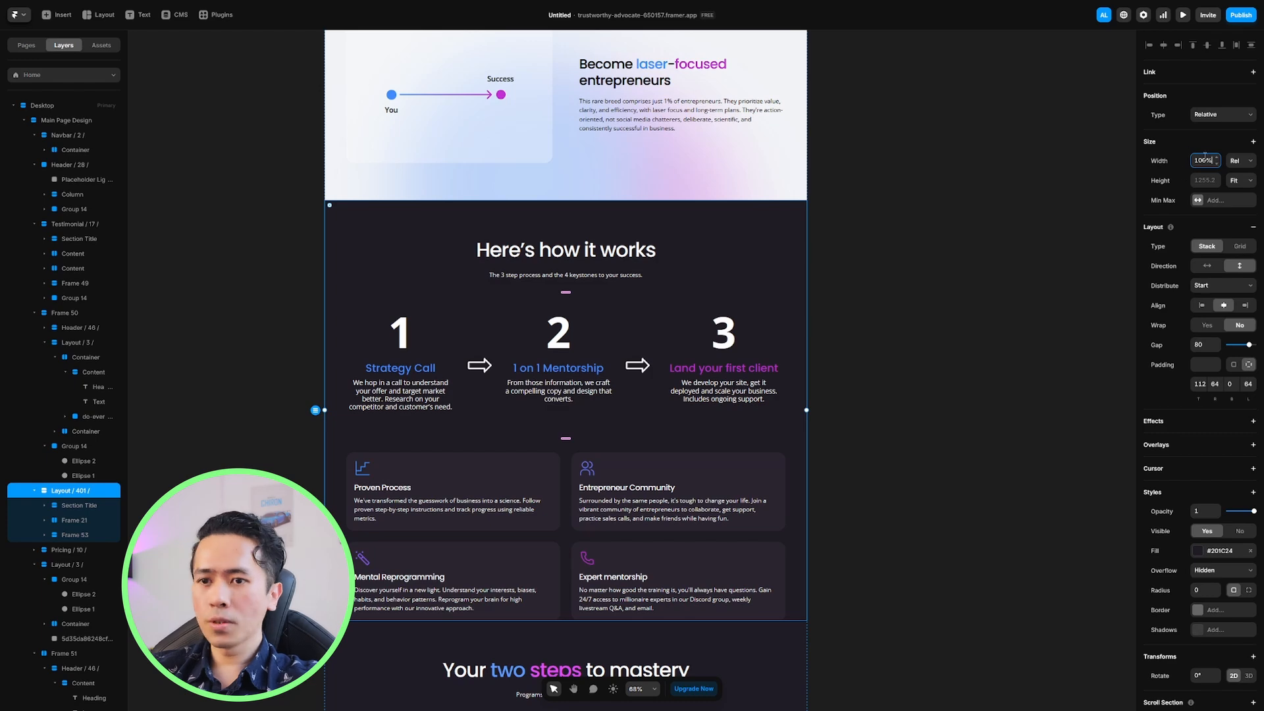
Publish the section width change and check the "Here's how it works" section and its feature cards on the reloaded live page
left_click(1241, 14)
left_click(1173, 110)
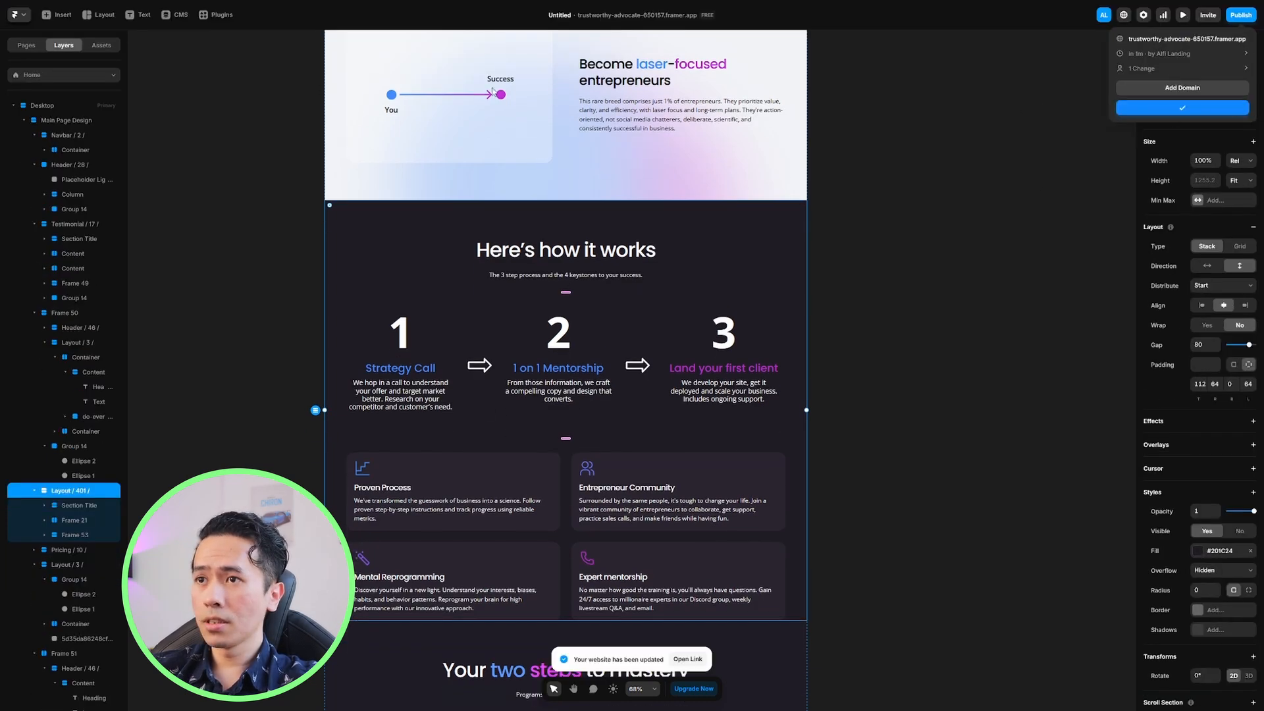
left_click(141, 7)
mouse_move(38, 1)
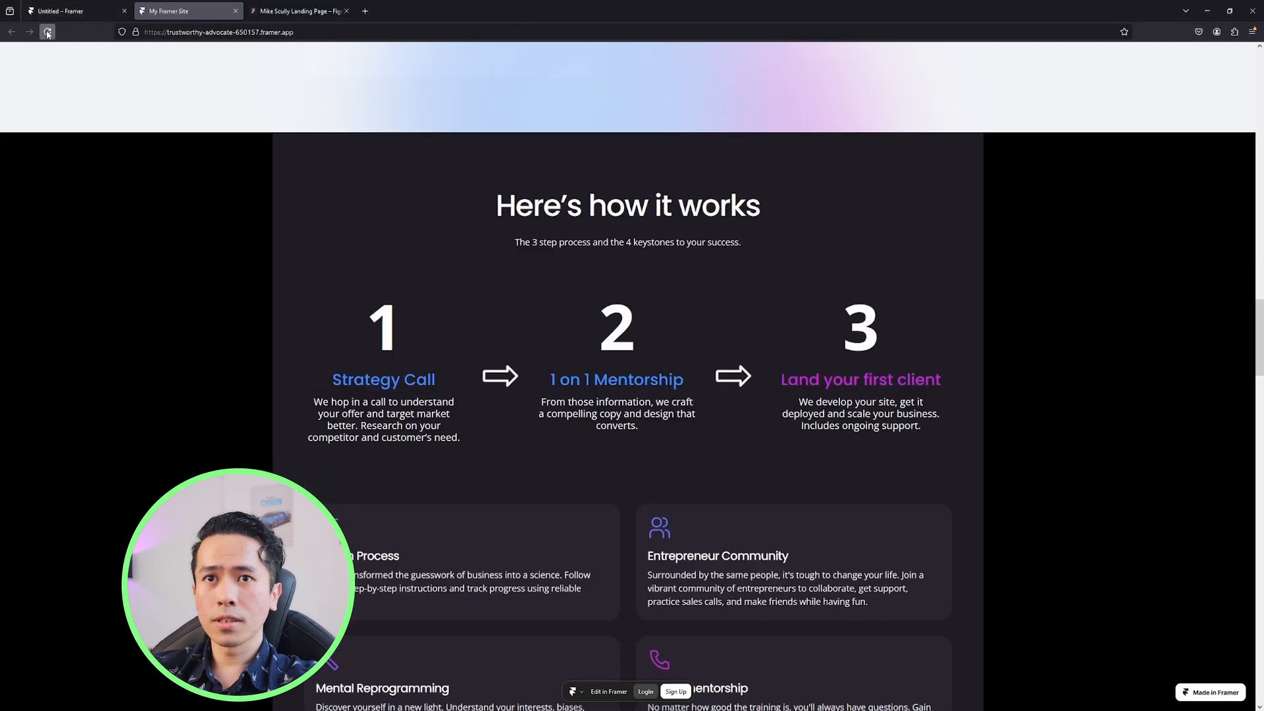
left_click(48, 32)
scroll(263, 271, "down", 5)
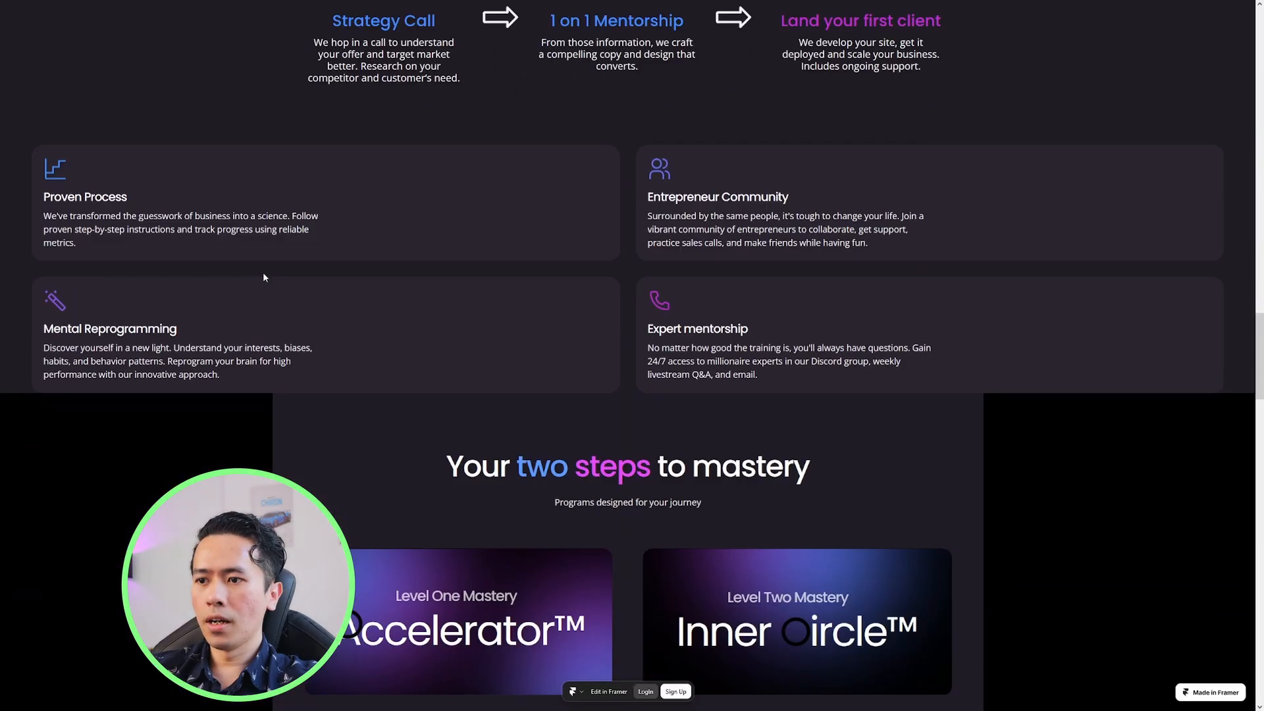
scroll(384, 422, "up", 2)
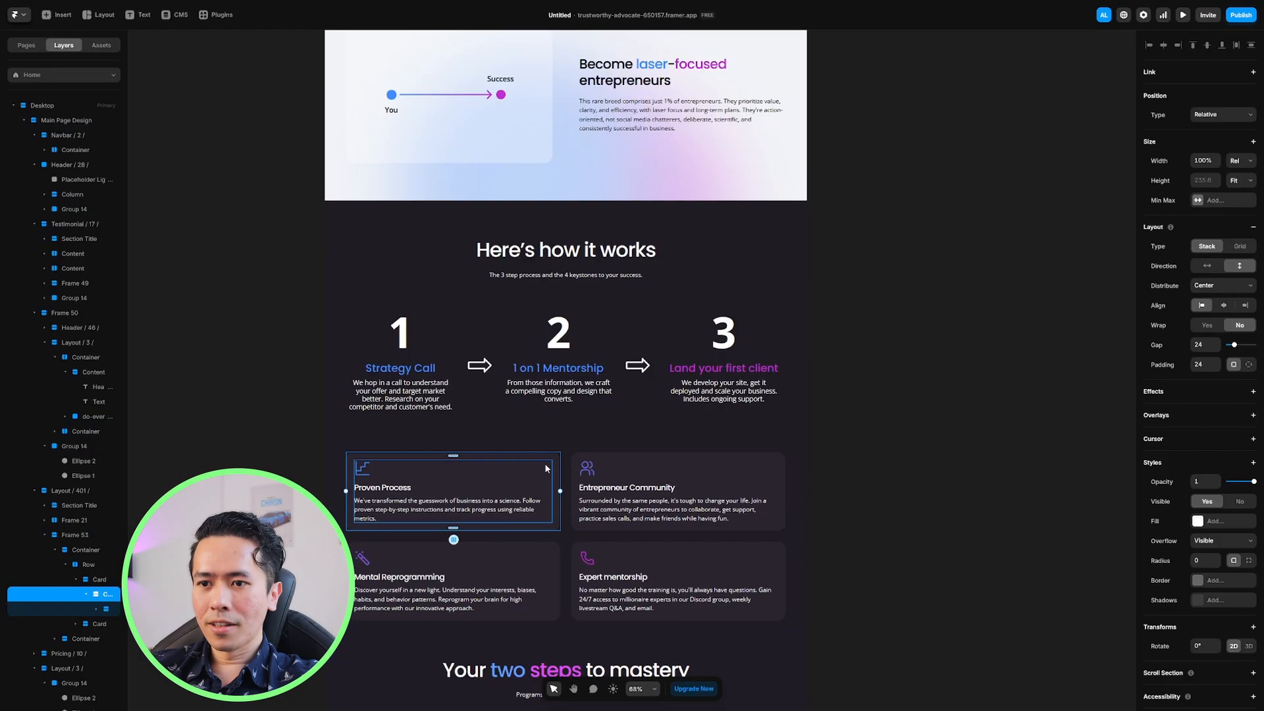
Examine the card and container layers of the feature grid and compare them with the cards' width on the live page
scroll(547, 466, "down", 1)
left_click(85, 581)
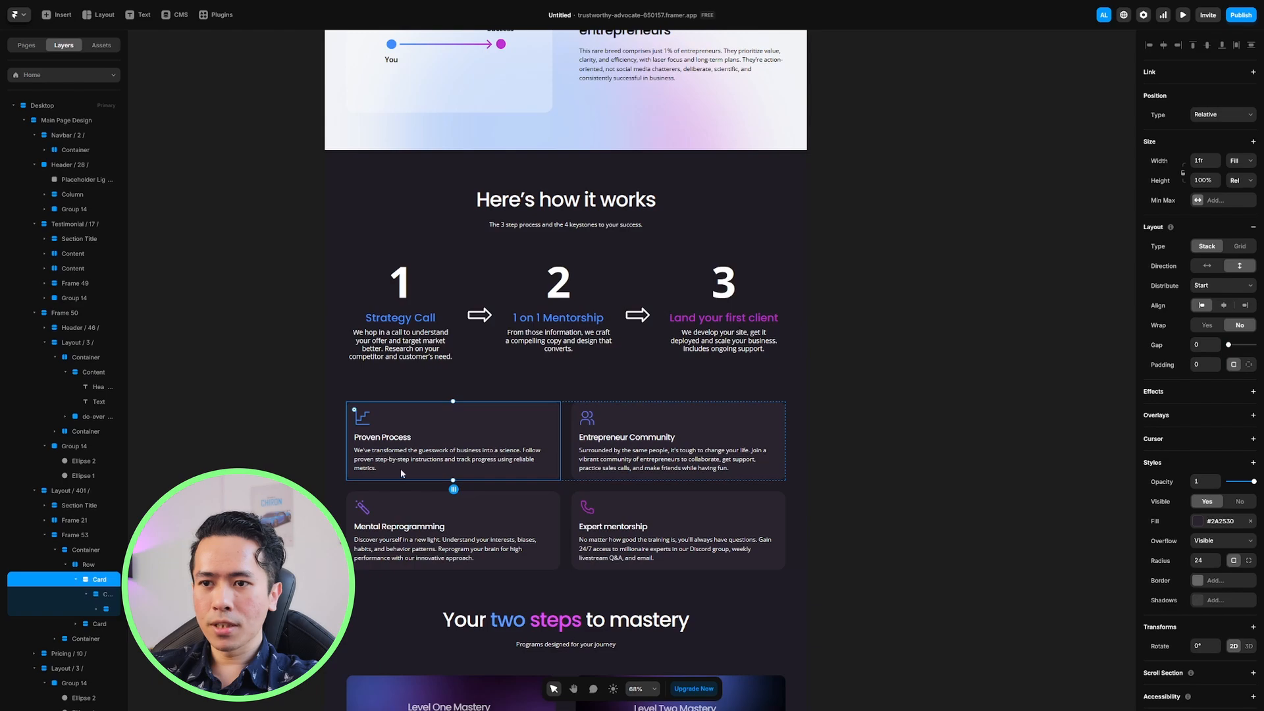
left_click(84, 551)
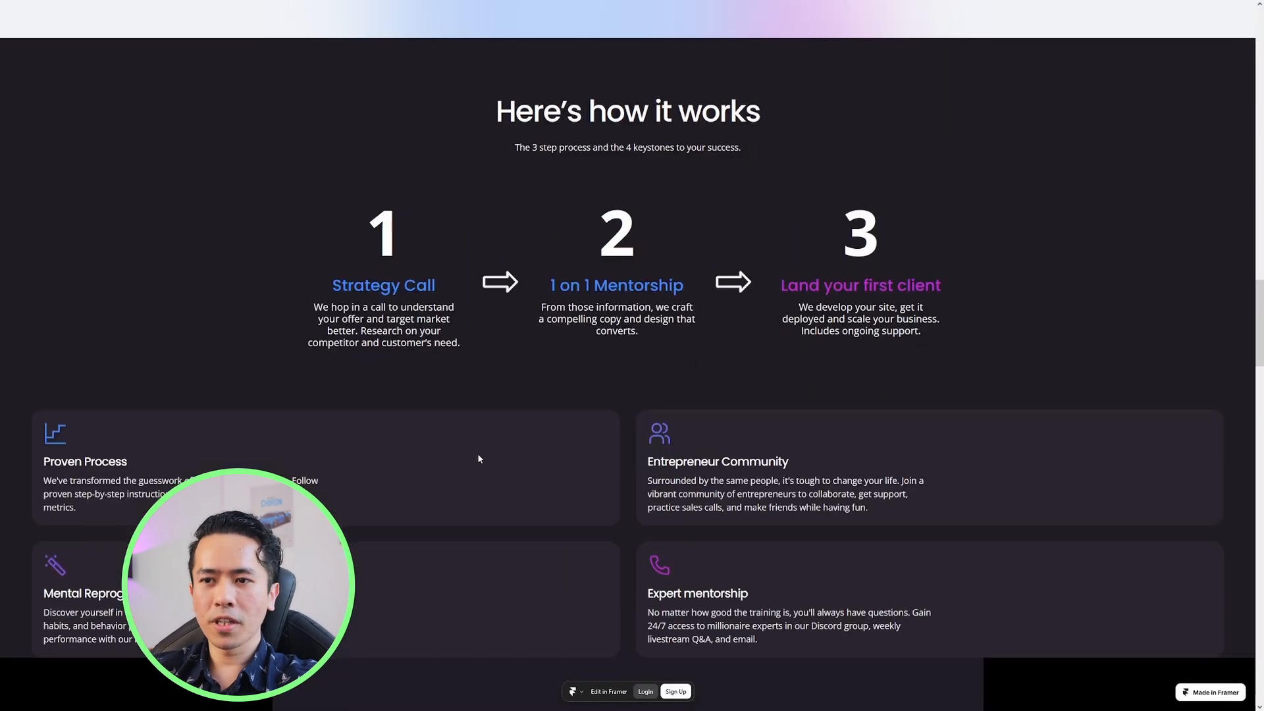
scroll(480, 452, "down", 3)
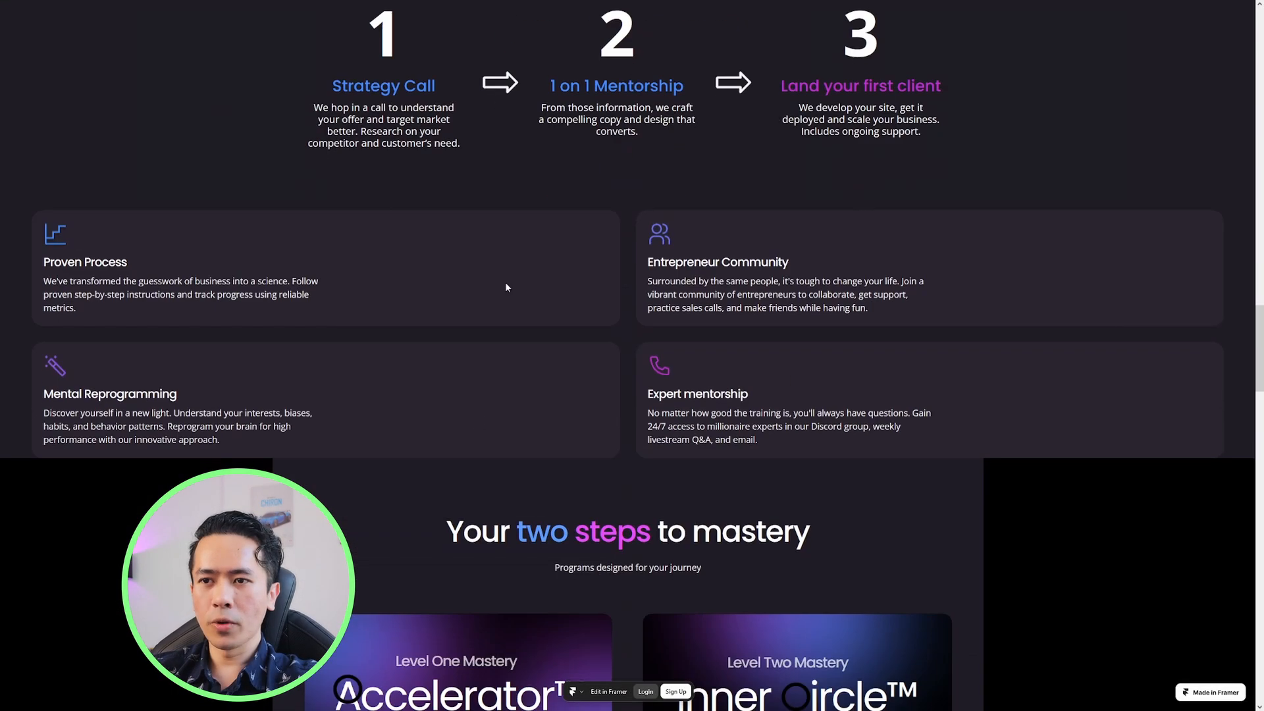
scroll(510, 283, "up", 1)
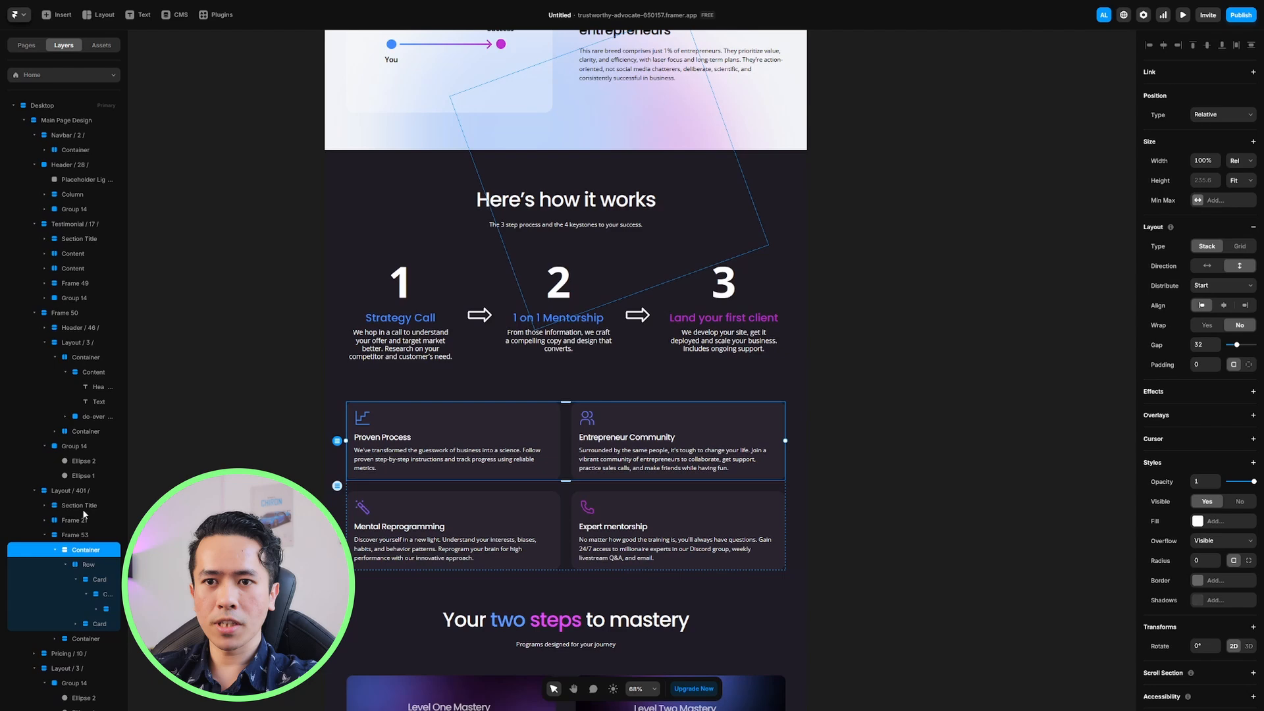
Set the width of Frame 53, which holds the four feature cards in Layout / 401 /, to 80% relative
left_click(54, 533)
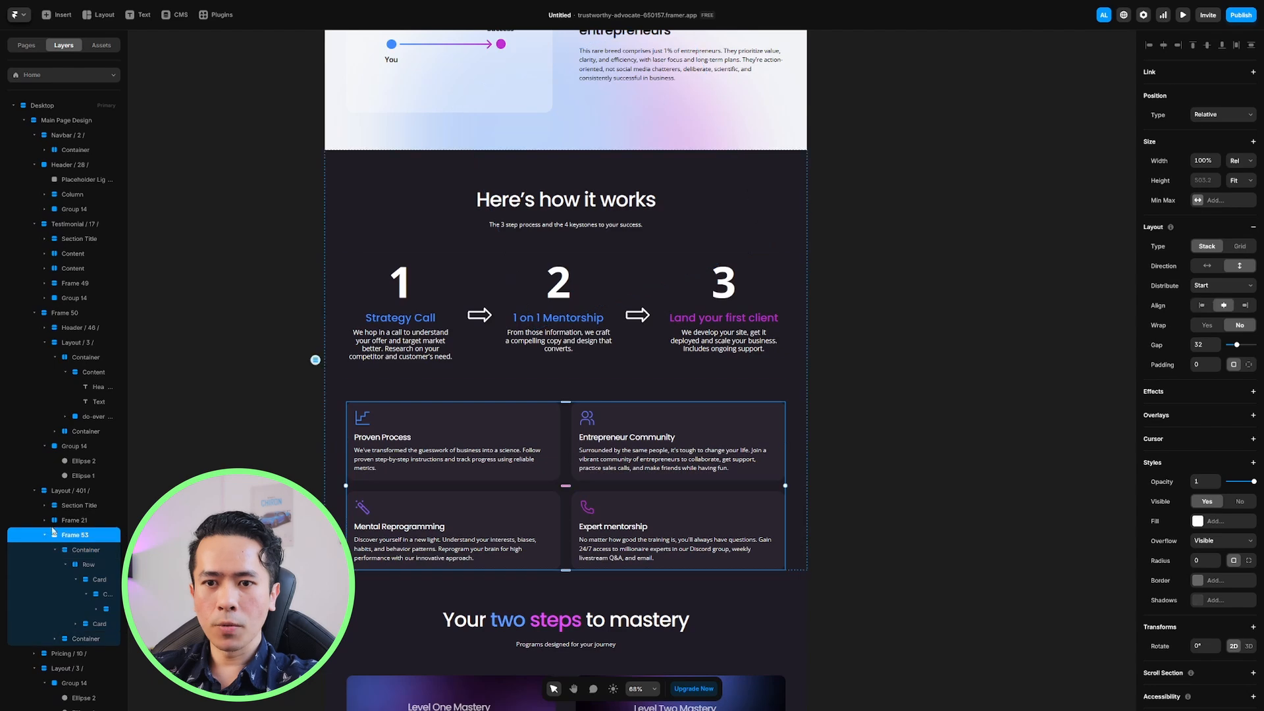
left_click(56, 520)
left_click(56, 508)
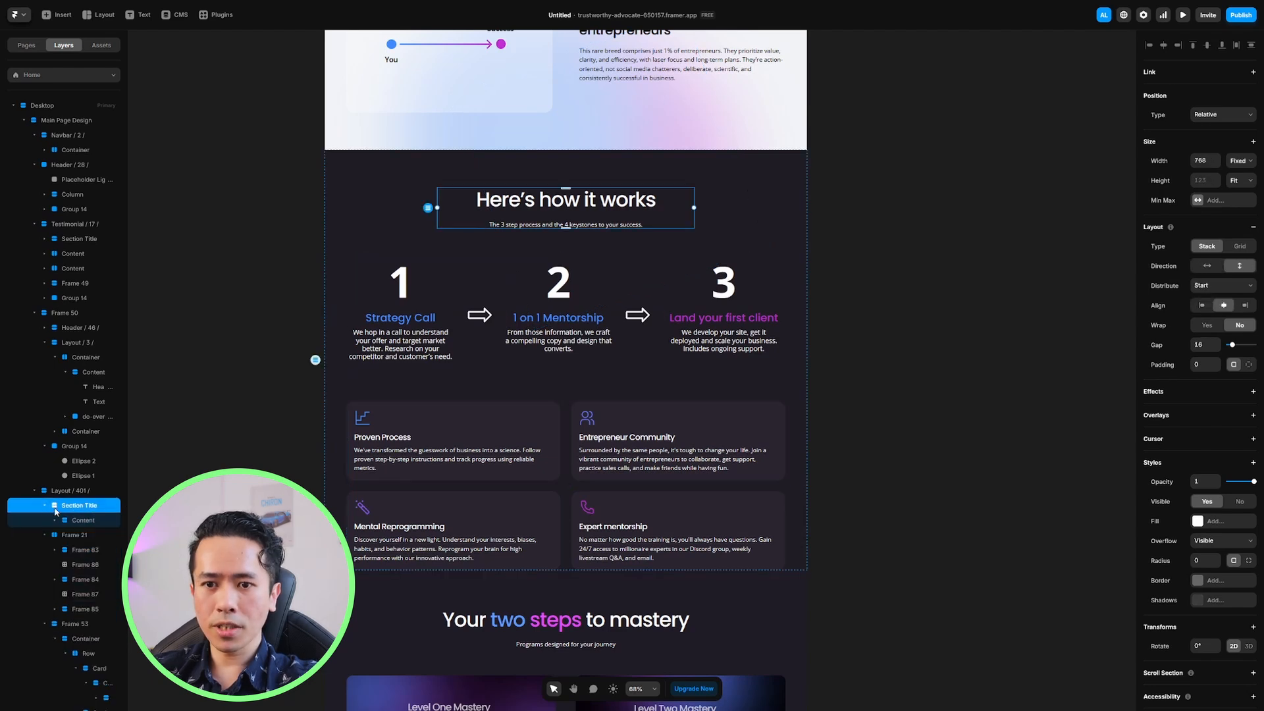
left_click(92, 535)
left_click(100, 534)
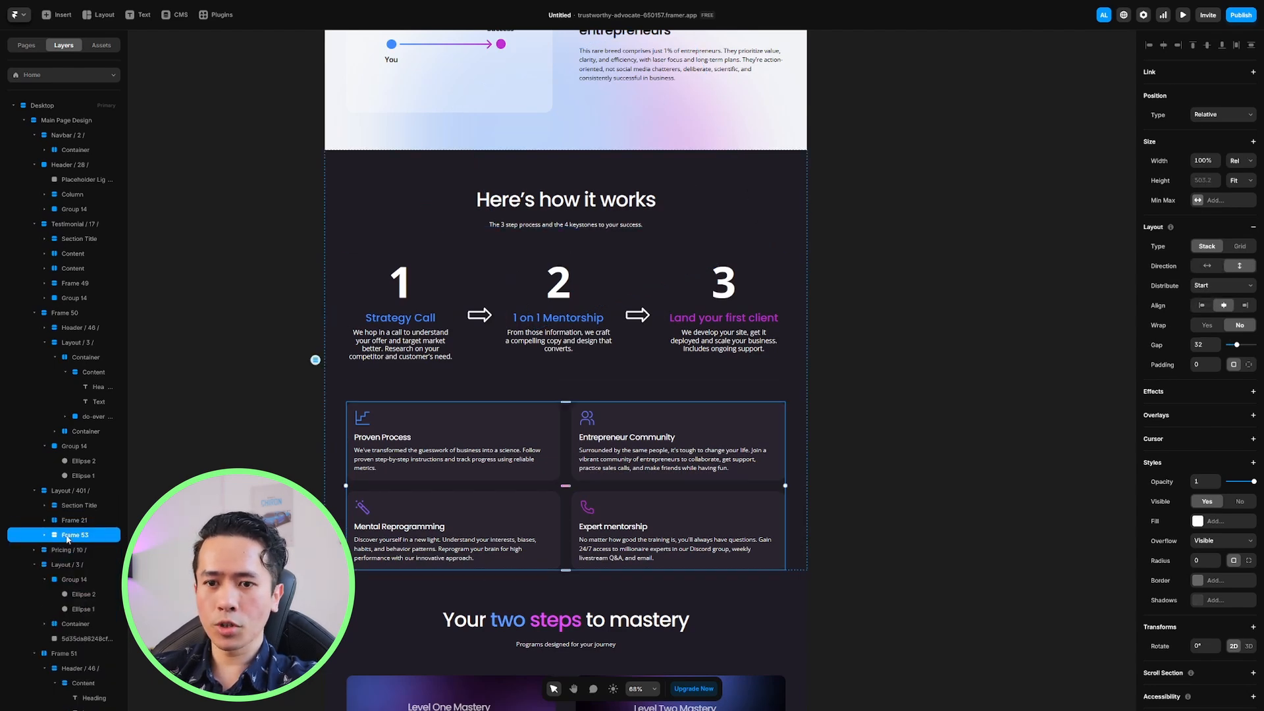
left_click(1202, 160)
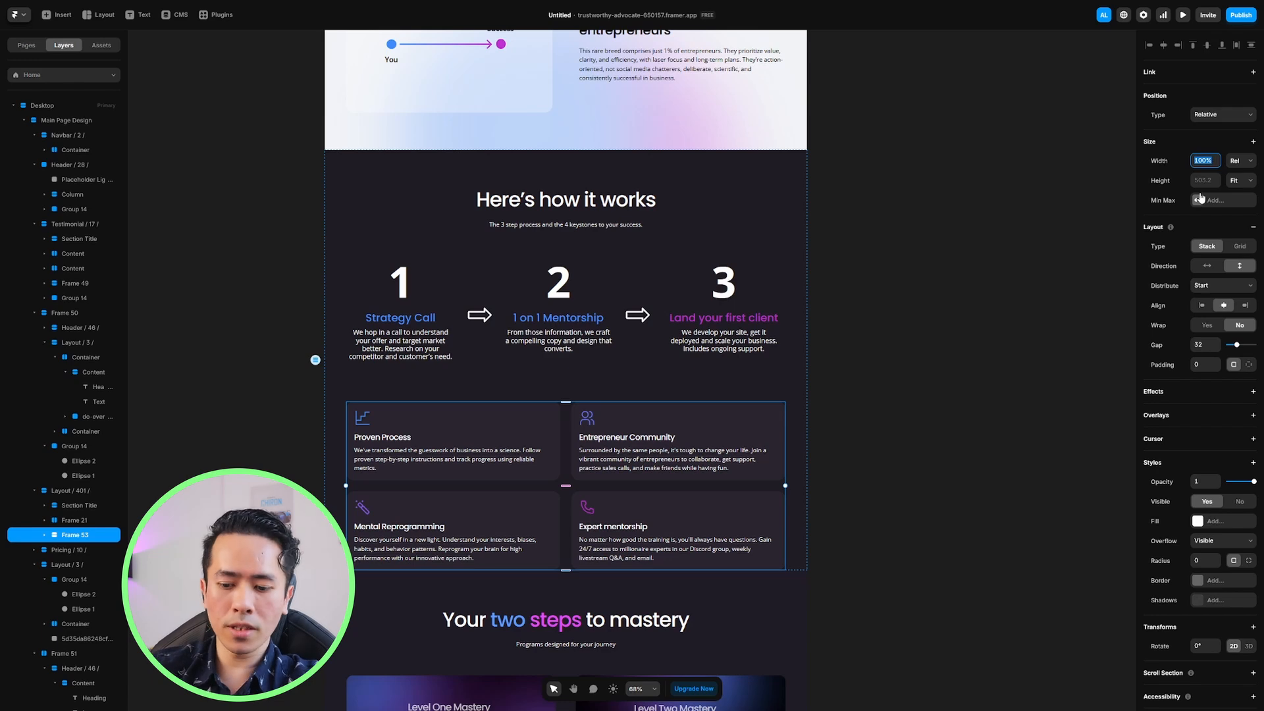
type("80%")
key("Return")
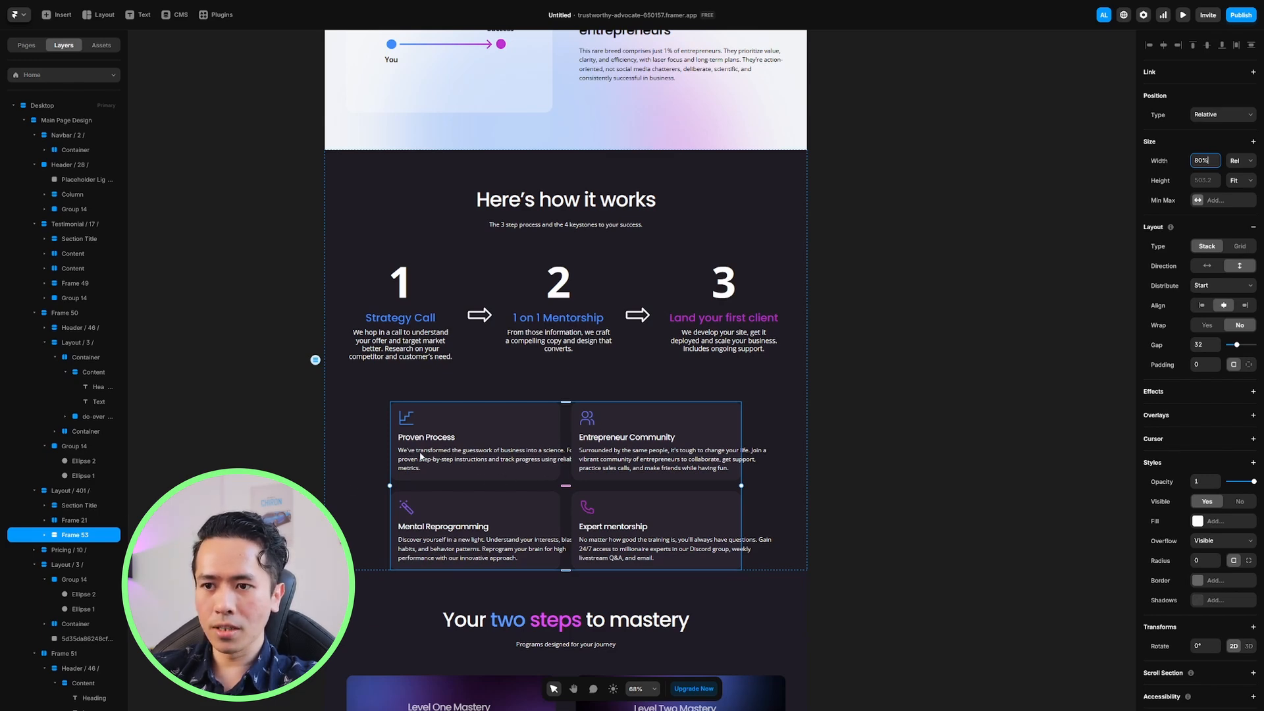
Set the width of the Proven Process card's description text to Fill
left_click(44, 535)
scroll(47, 538, "down", 1)
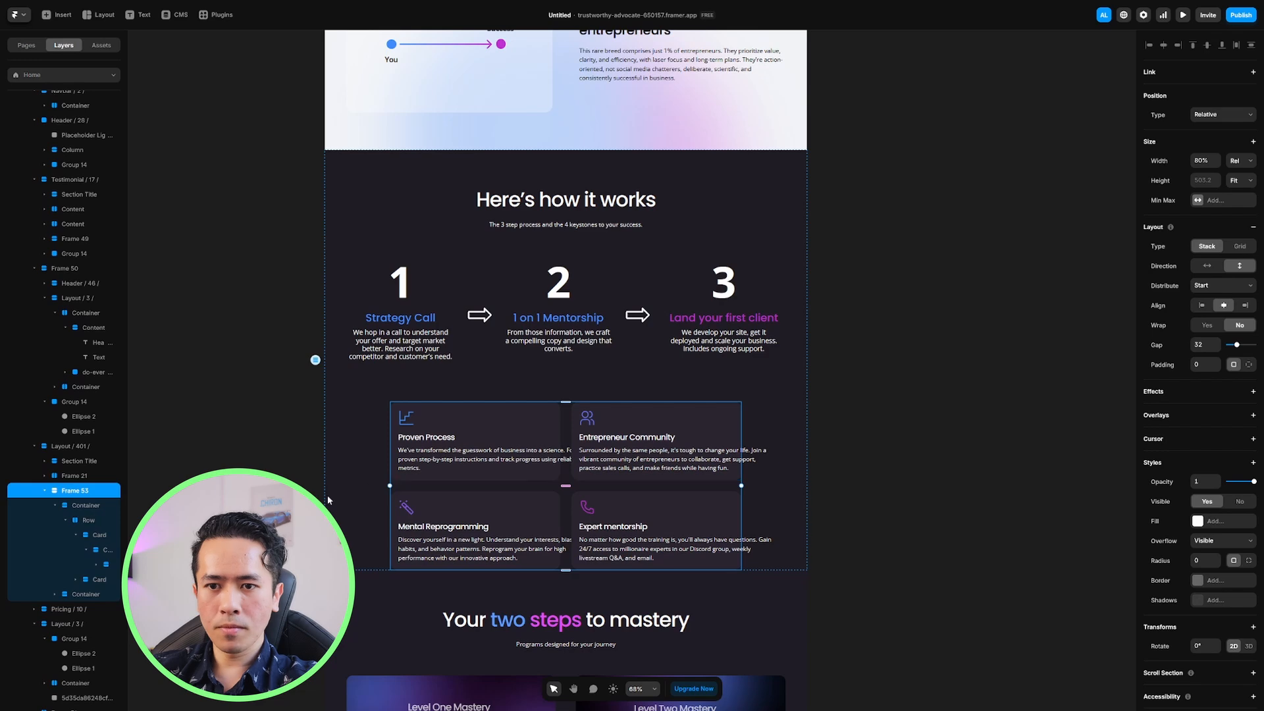
double_click(428, 455)
double_click(442, 460)
double_click(441, 460)
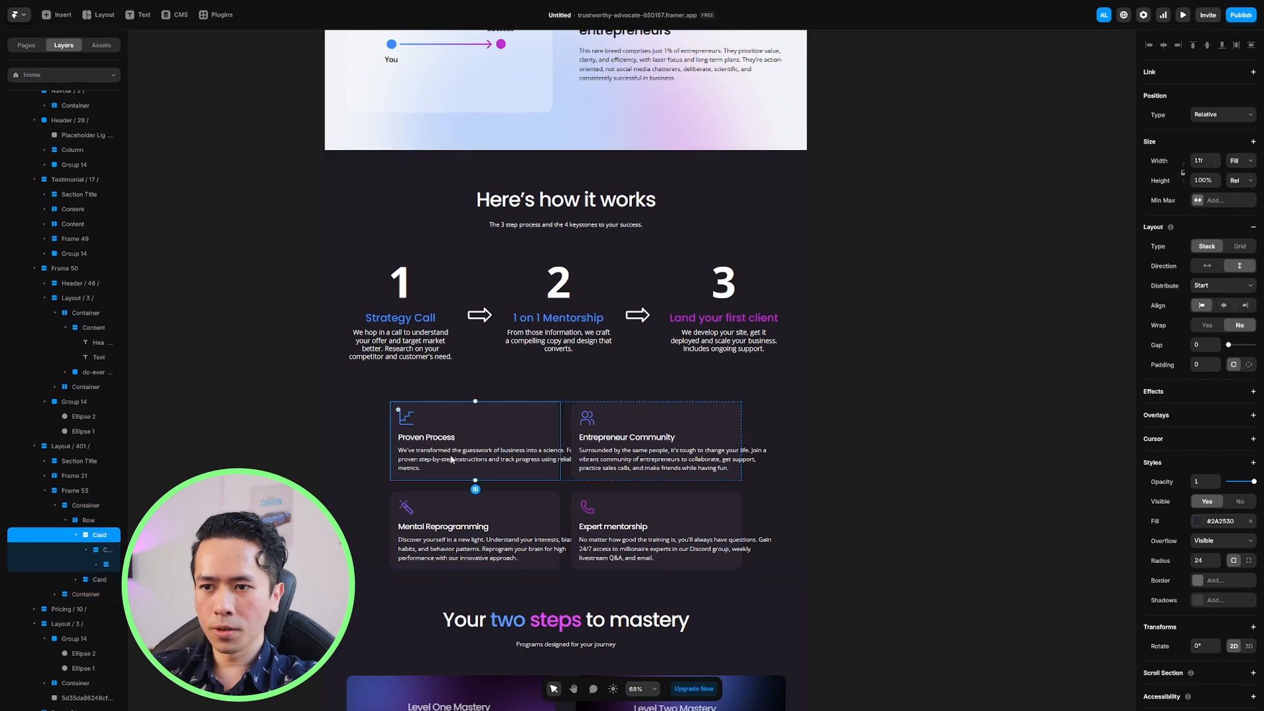
double_click(435, 457)
double_click(435, 456)
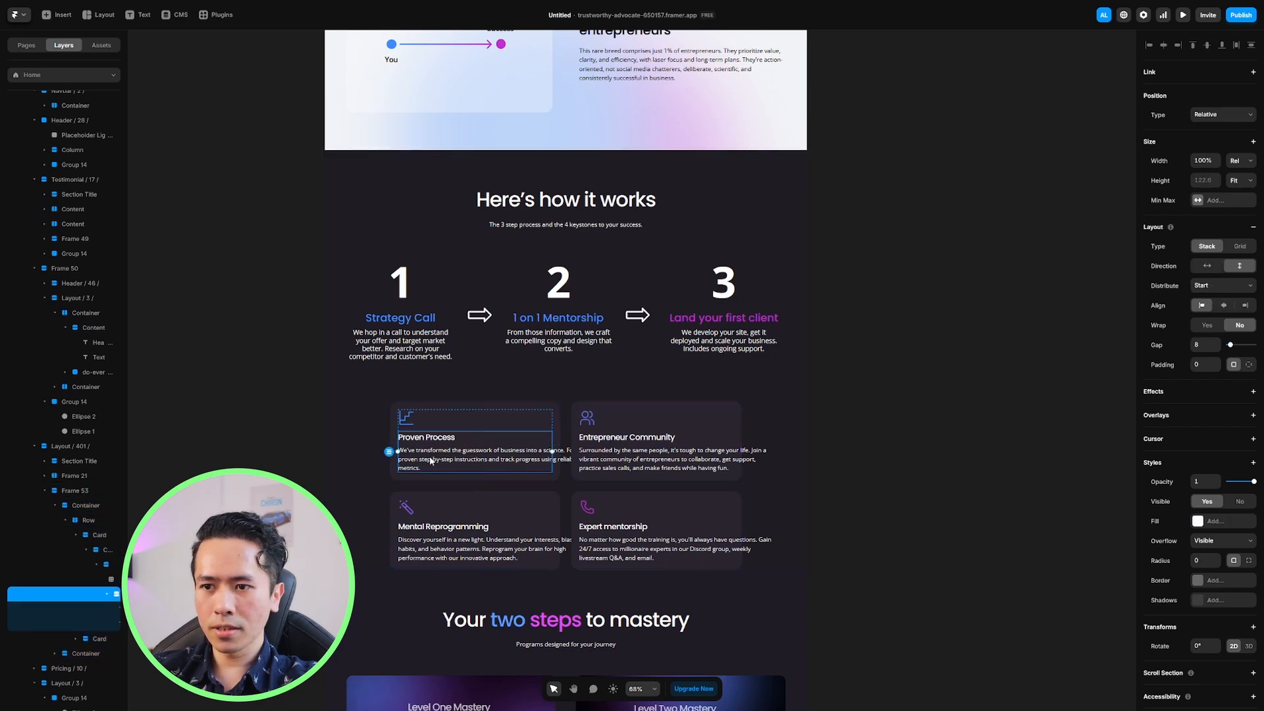
double_click(432, 459)
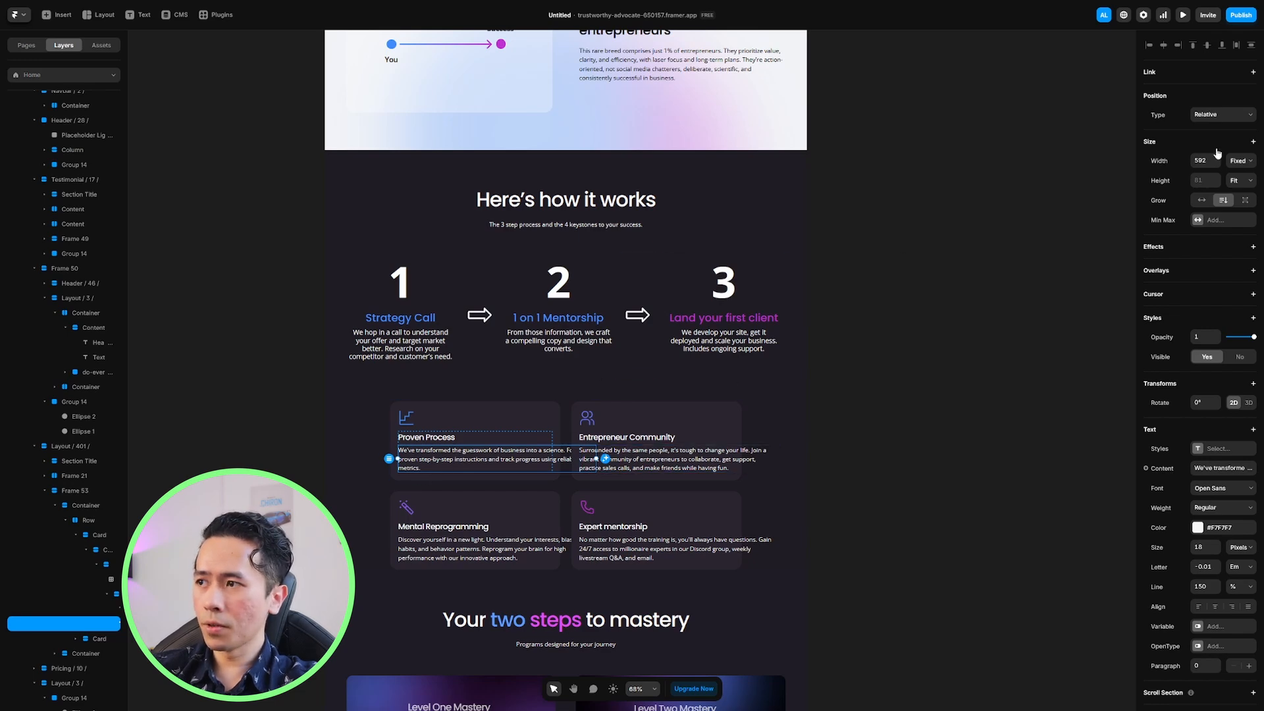
left_click(1243, 160)
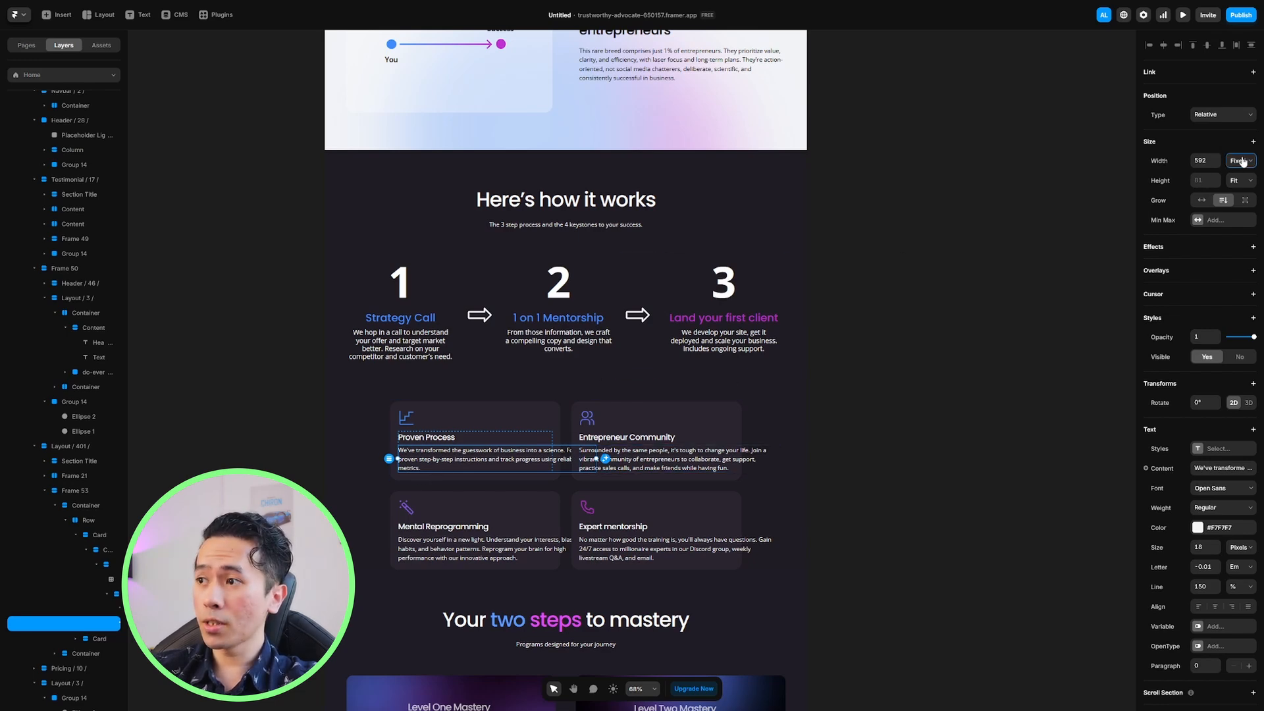
left_click(1242, 202)
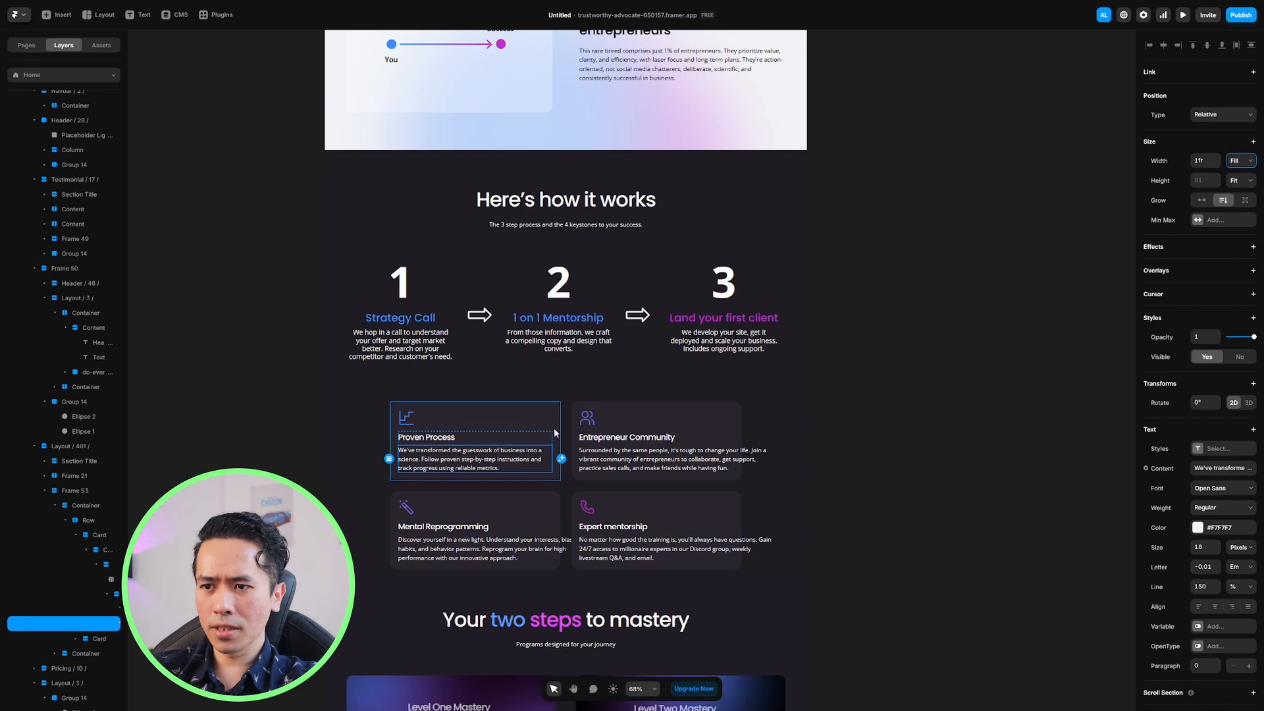
Set the width of the "Proven Process" heading to Fill
left_click(472, 437)
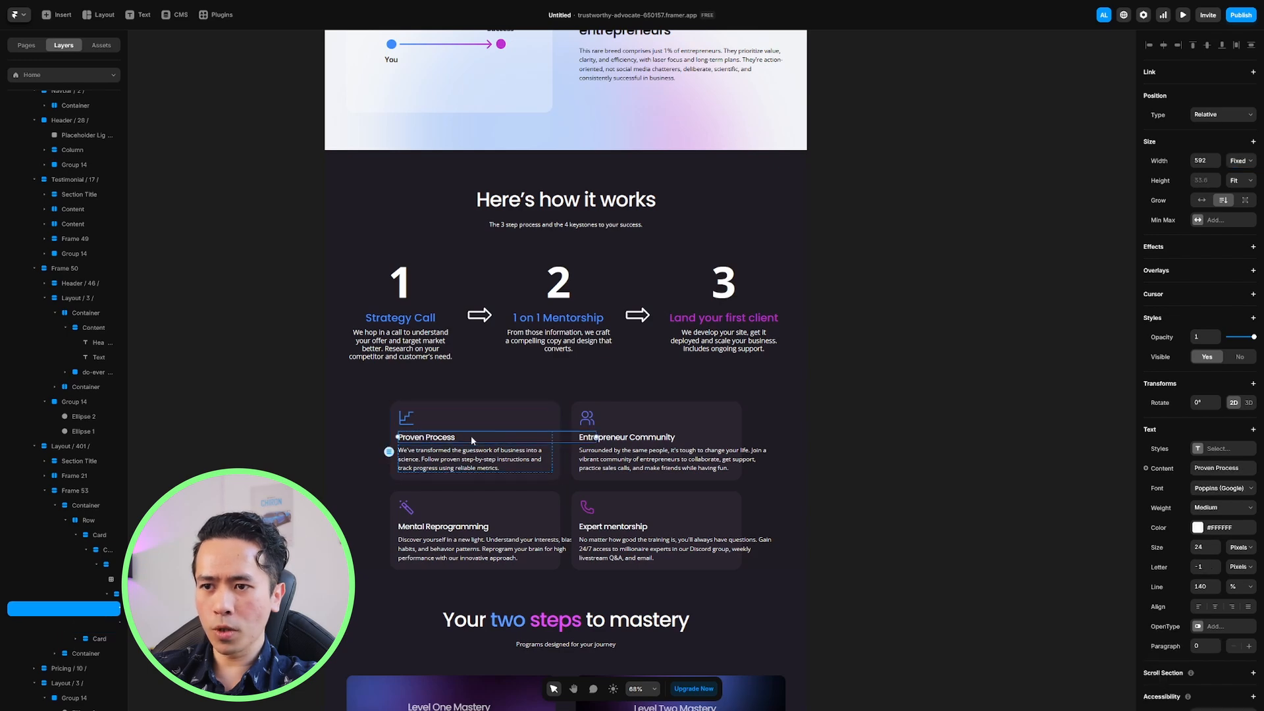
left_click(1240, 160)
left_click(1237, 198)
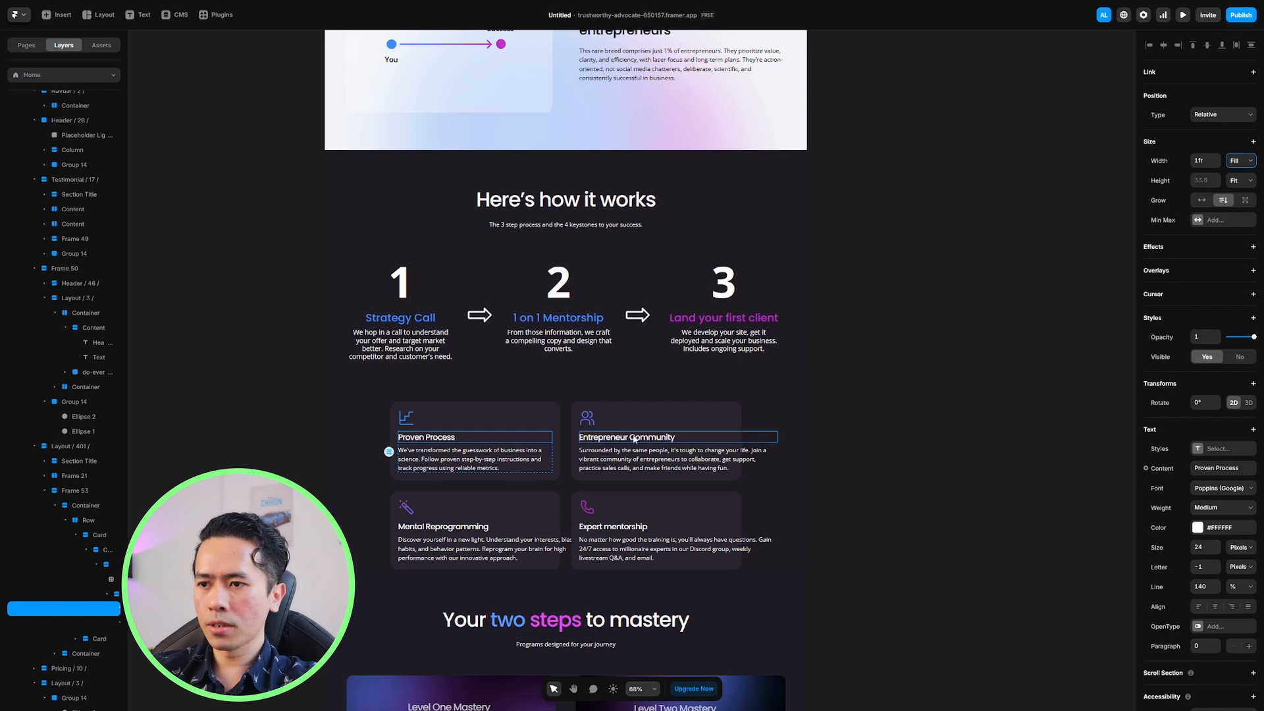
Set the widths of the Entrepreneur Community card's description and heading to Fill
left_click(650, 459)
left_click(1253, 158)
left_click(1255, 160)
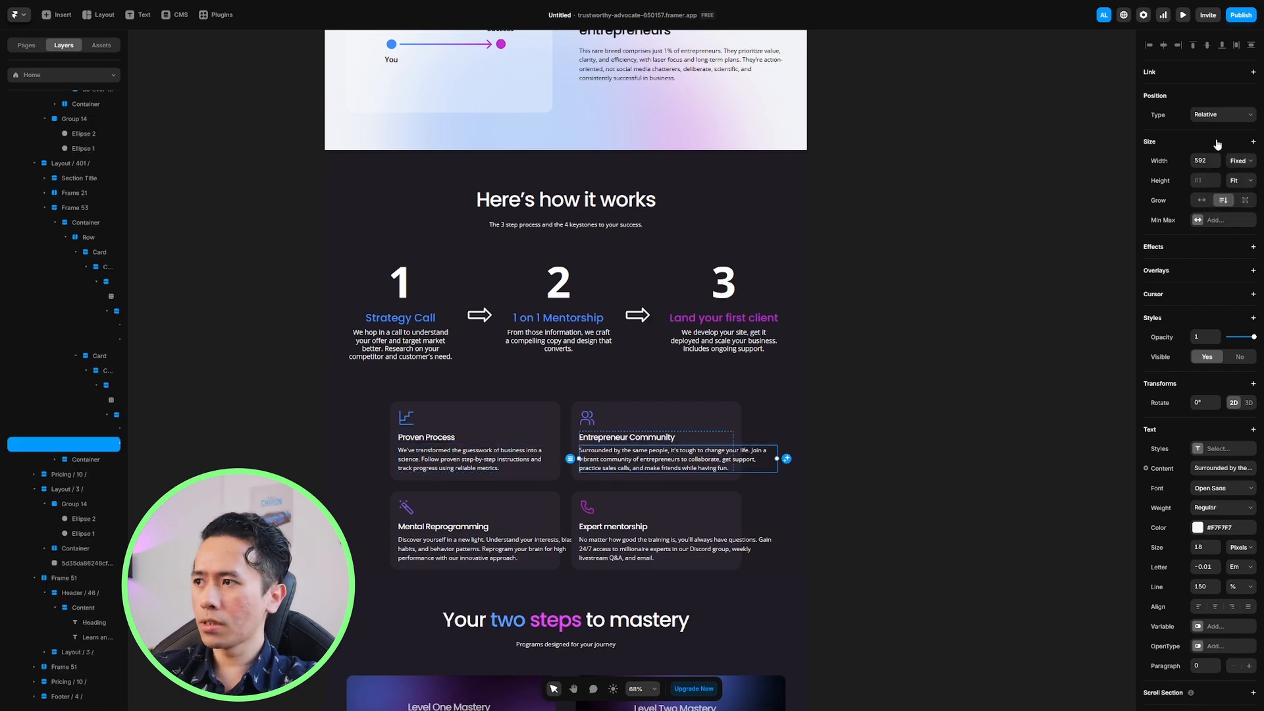
key("ctrl+z")
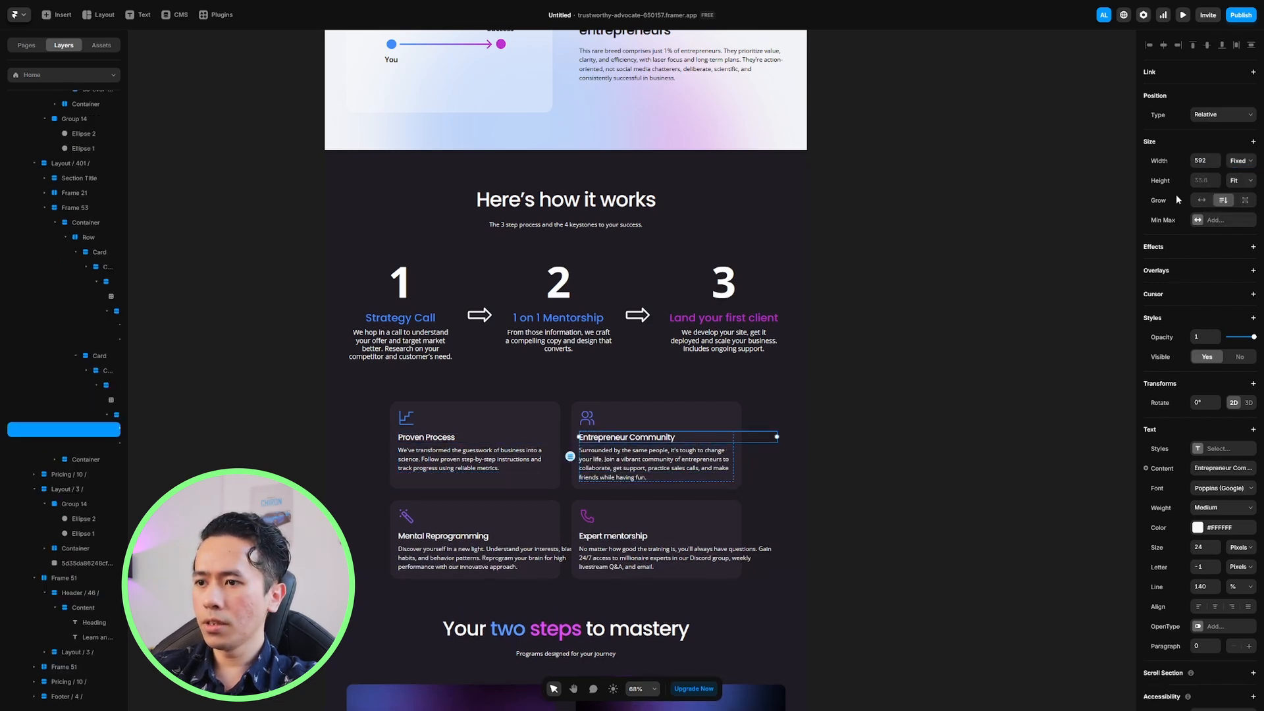
key("ctrl+z")
Set the widths of the Expert mentorship card's description and heading to Fill
key("ctrl+z")
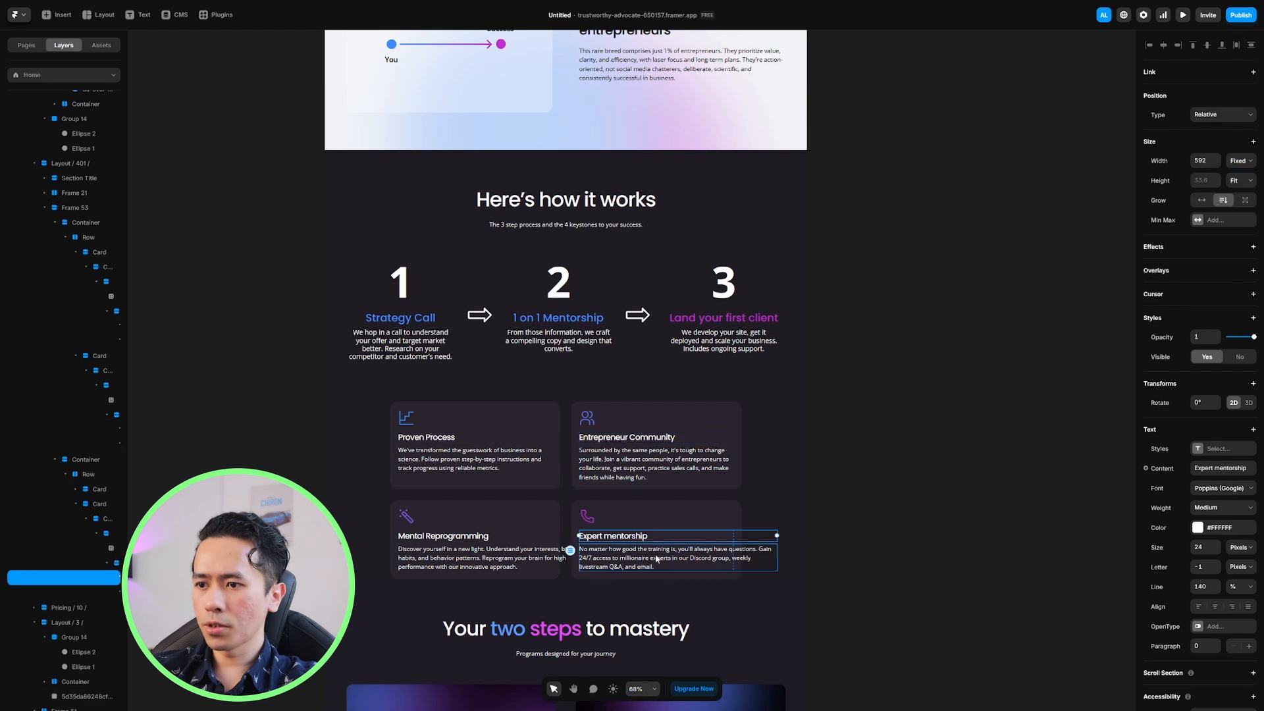
key("ctrl+z")
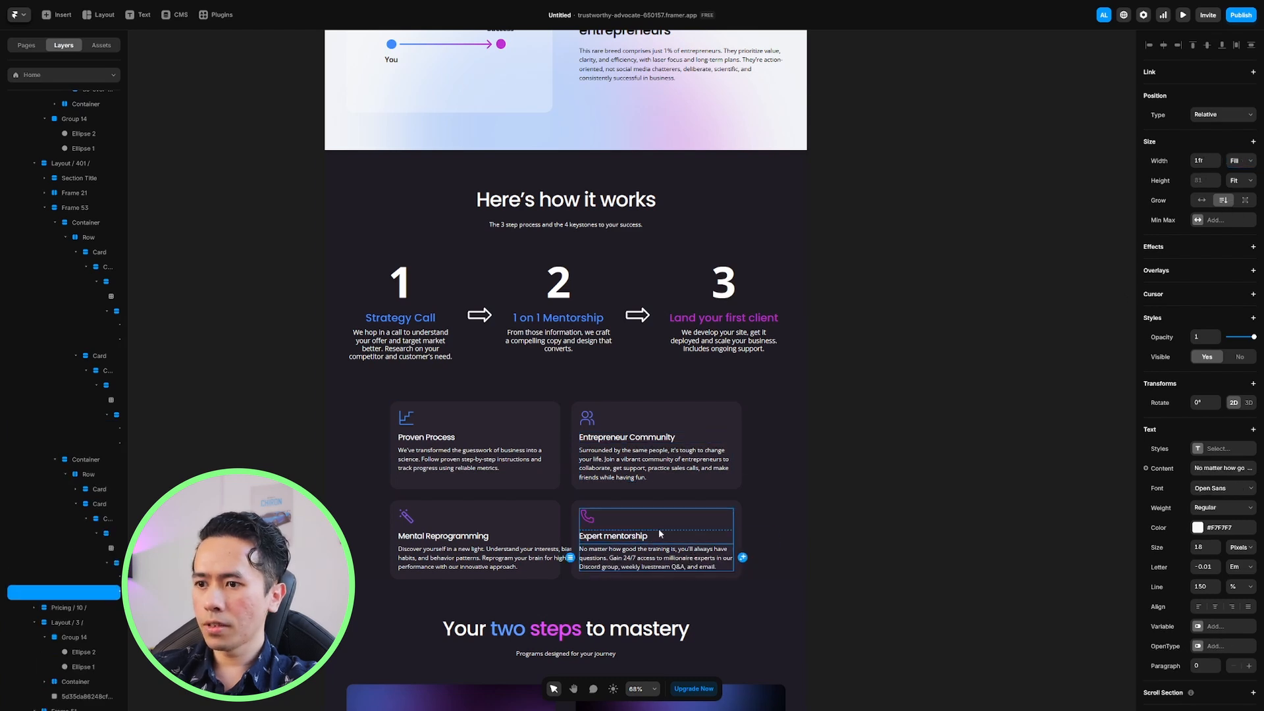
key("ctrl+z")
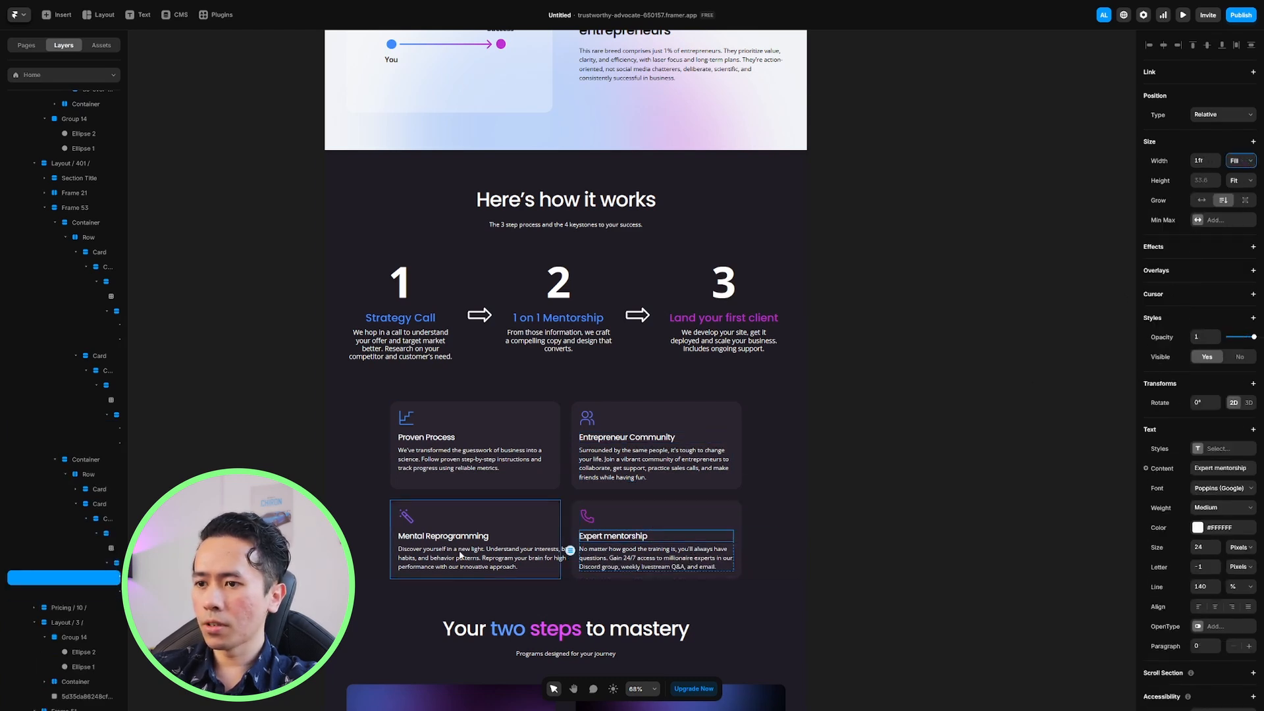
Set the widths of the Mental Reprogramming card's description and heading to Fill
left_click(481, 567)
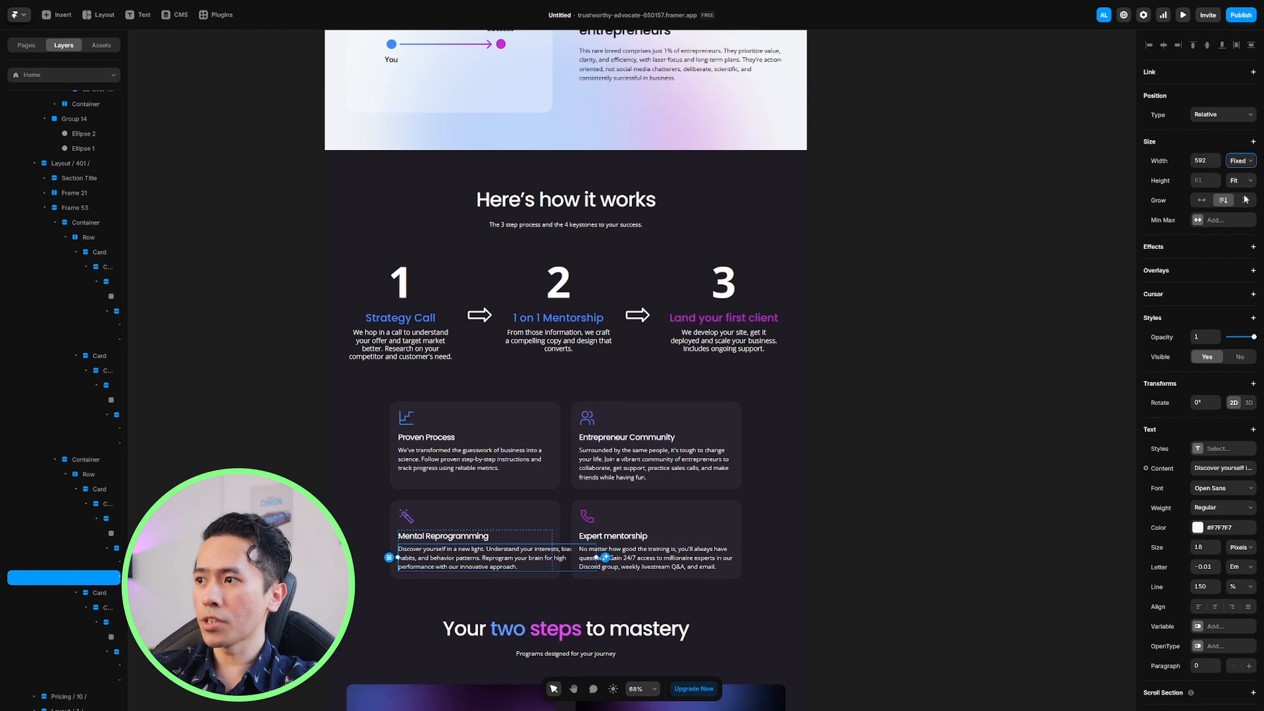
key("ctrl+z")
key("ctrl+z")
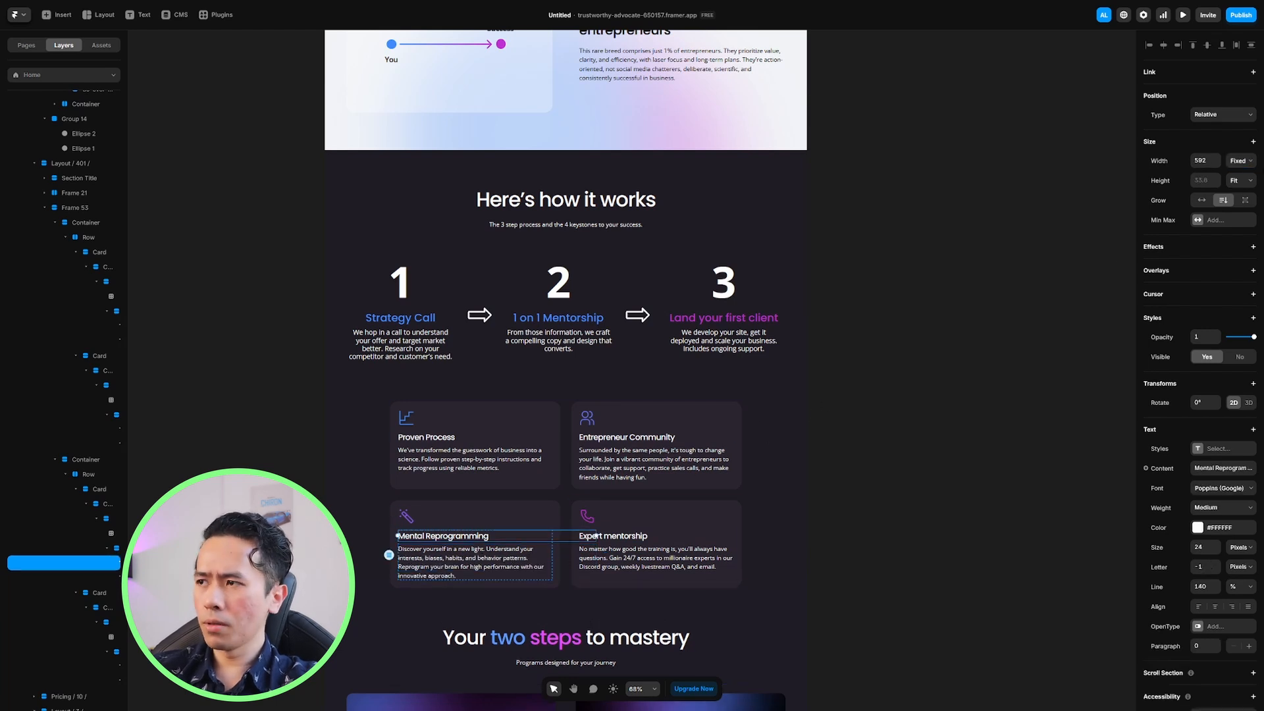
key("ctrl+z")
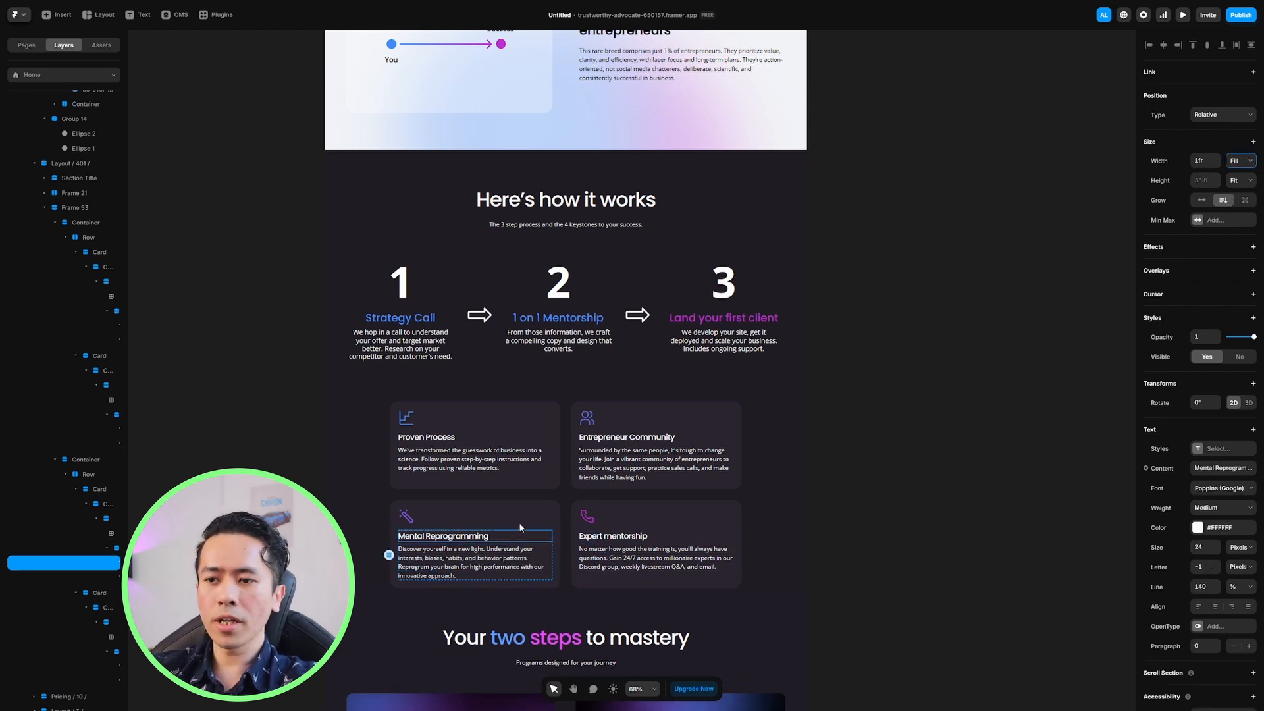
Publish the feature card width changes and reload the live page to check them
left_click(1247, 15)
left_click(1179, 109)
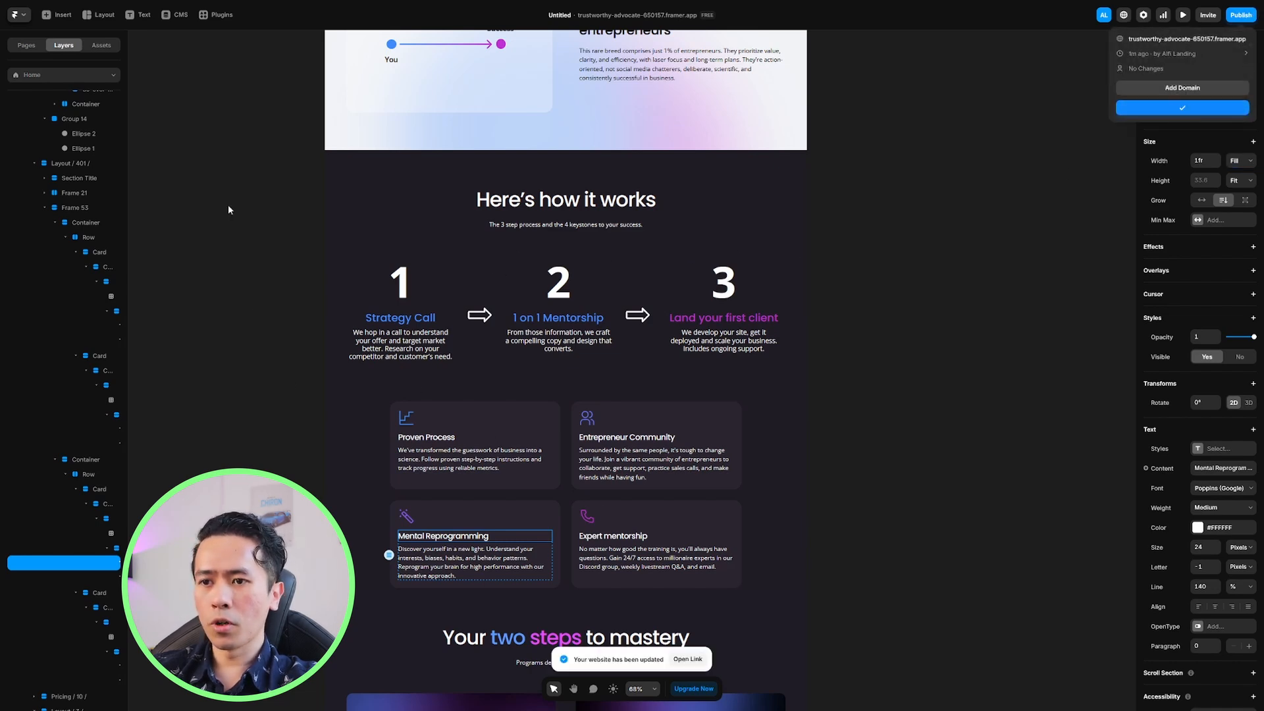
left_click(208, 5)
scroll(108, 187, "down", 1)
key("F5")
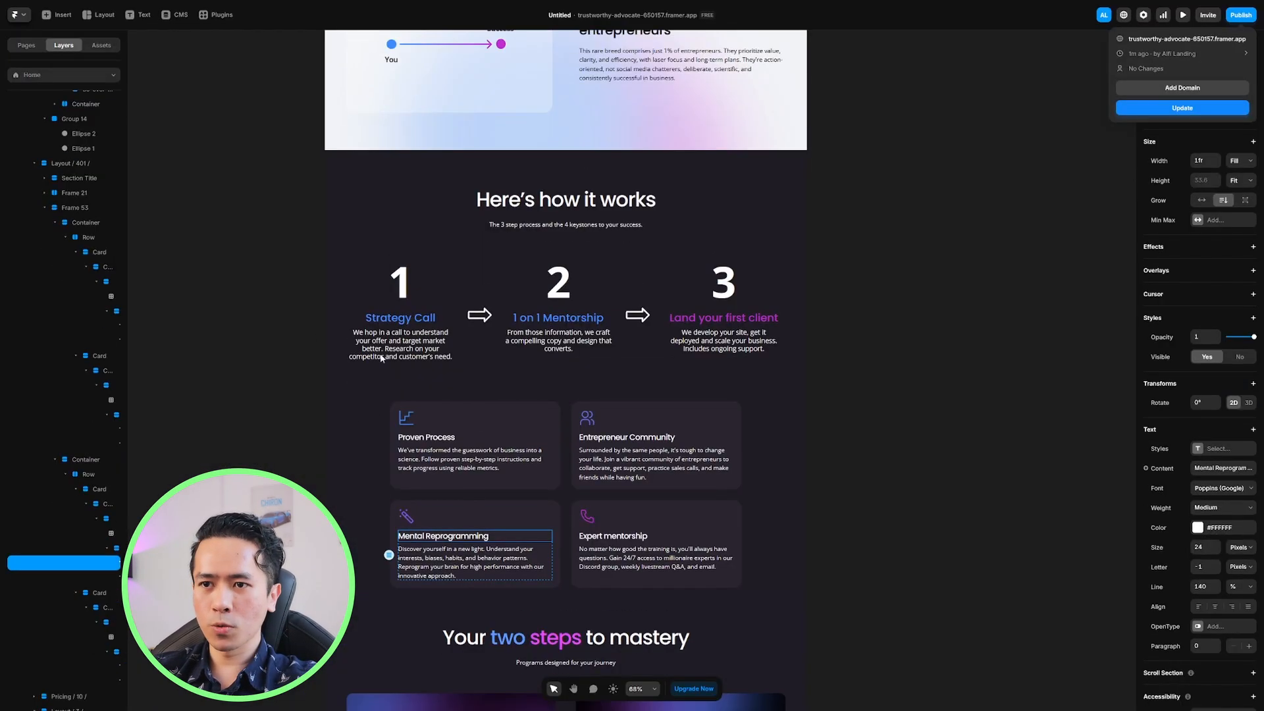
Set the width of Pricing / 10 /, the "Your two steps to mastery" section, to 100% relative and publish the update
left_click(65, 696)
scroll(58, 534, "down", 3)
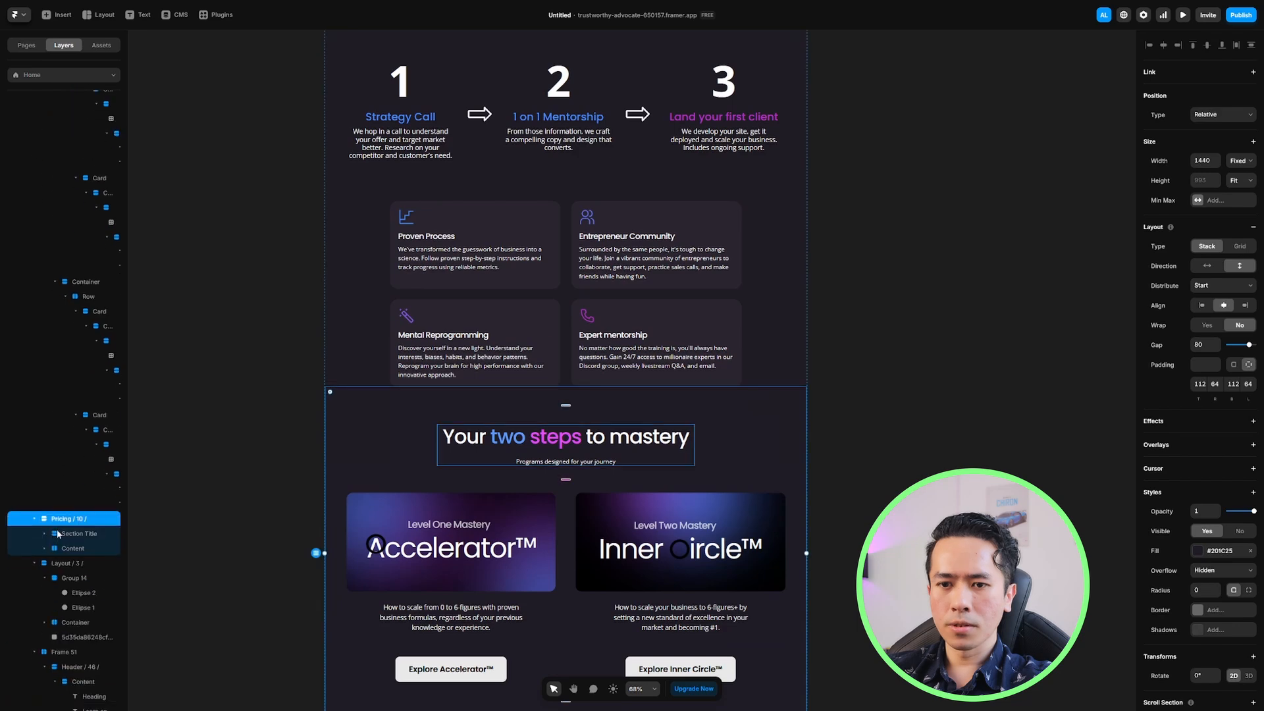
left_click(1204, 161)
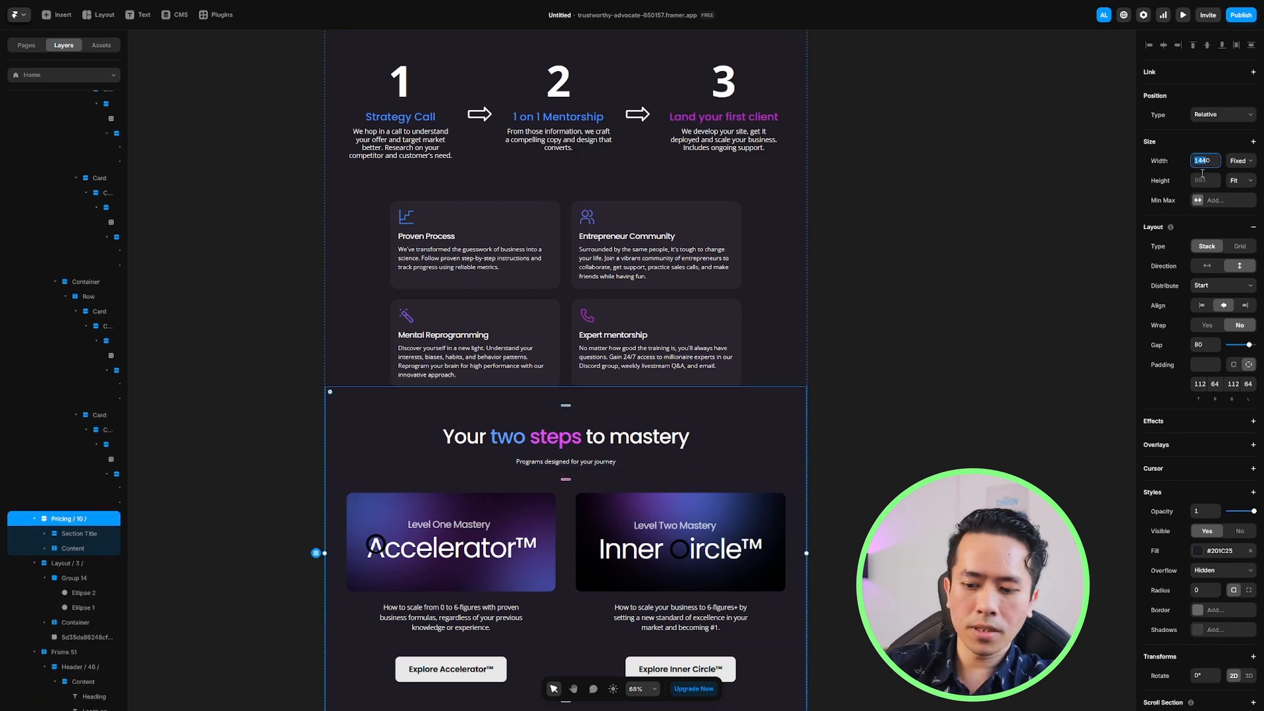
type("100%")
key("Return")
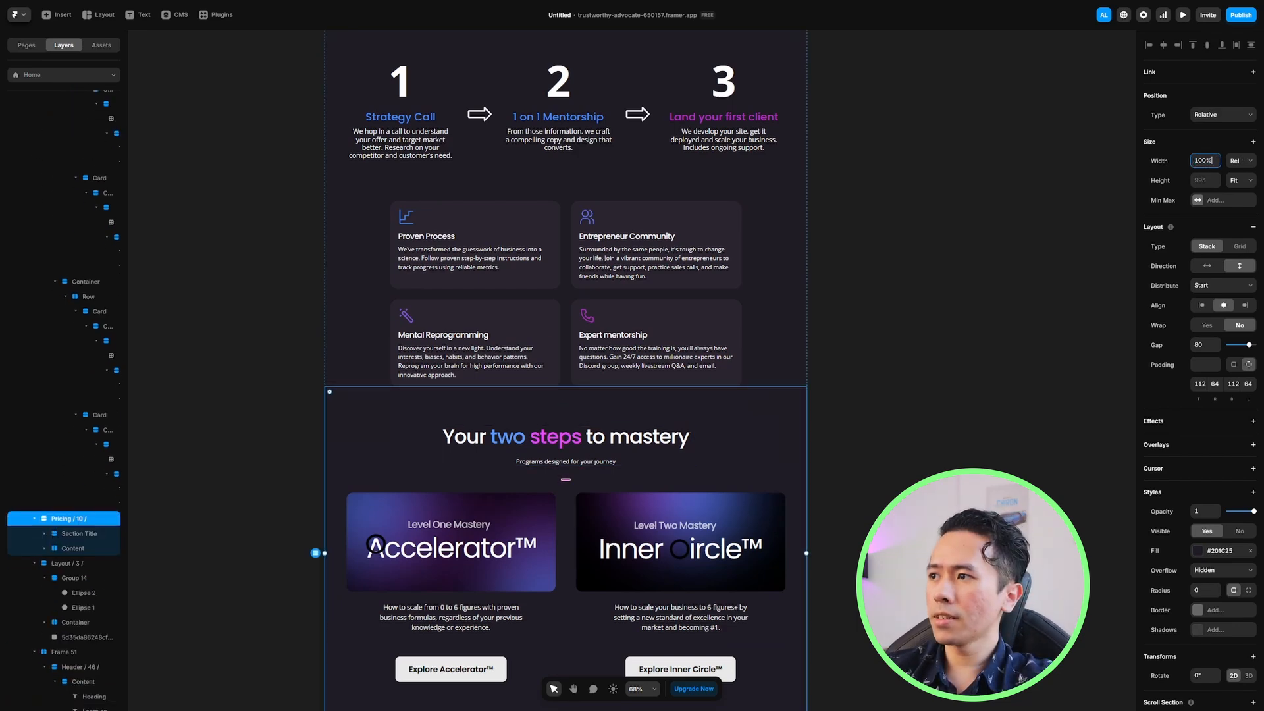
left_click(1241, 15)
left_click(1164, 109)
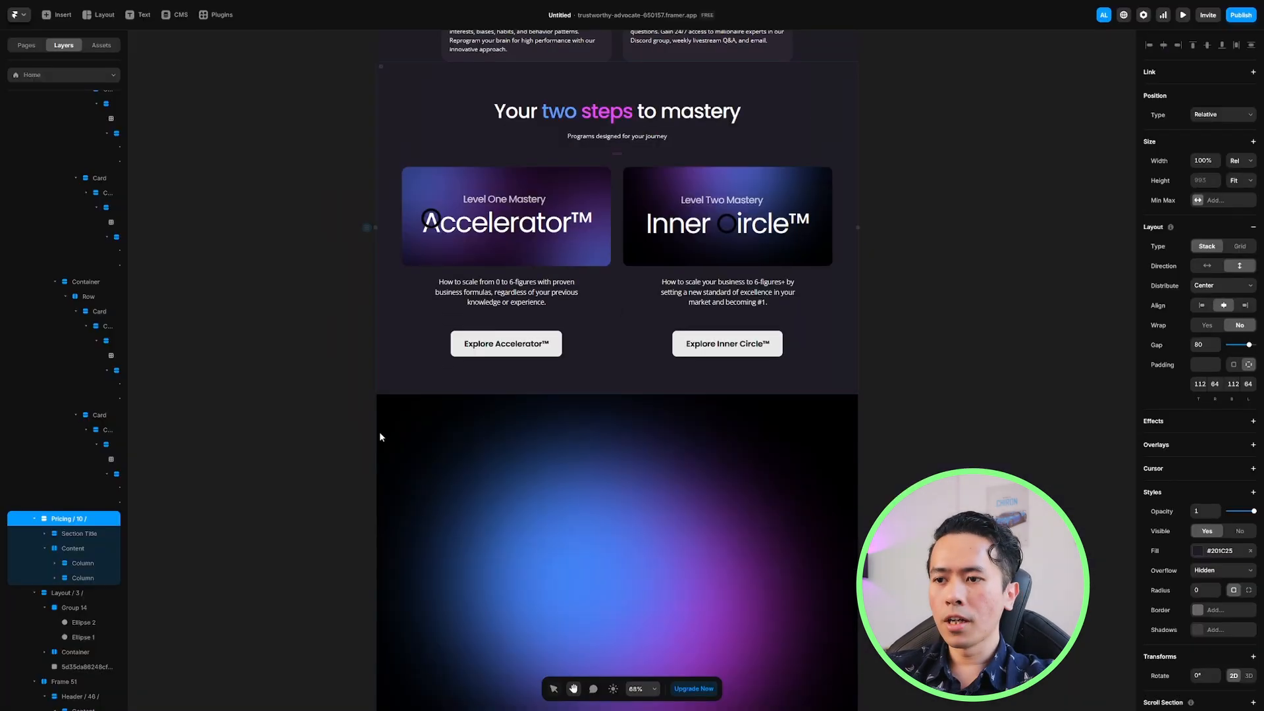
Examine the Coach & Founder section in Framer and compare it with the original layout in Figma
scroll(380, 437, "down", 10)
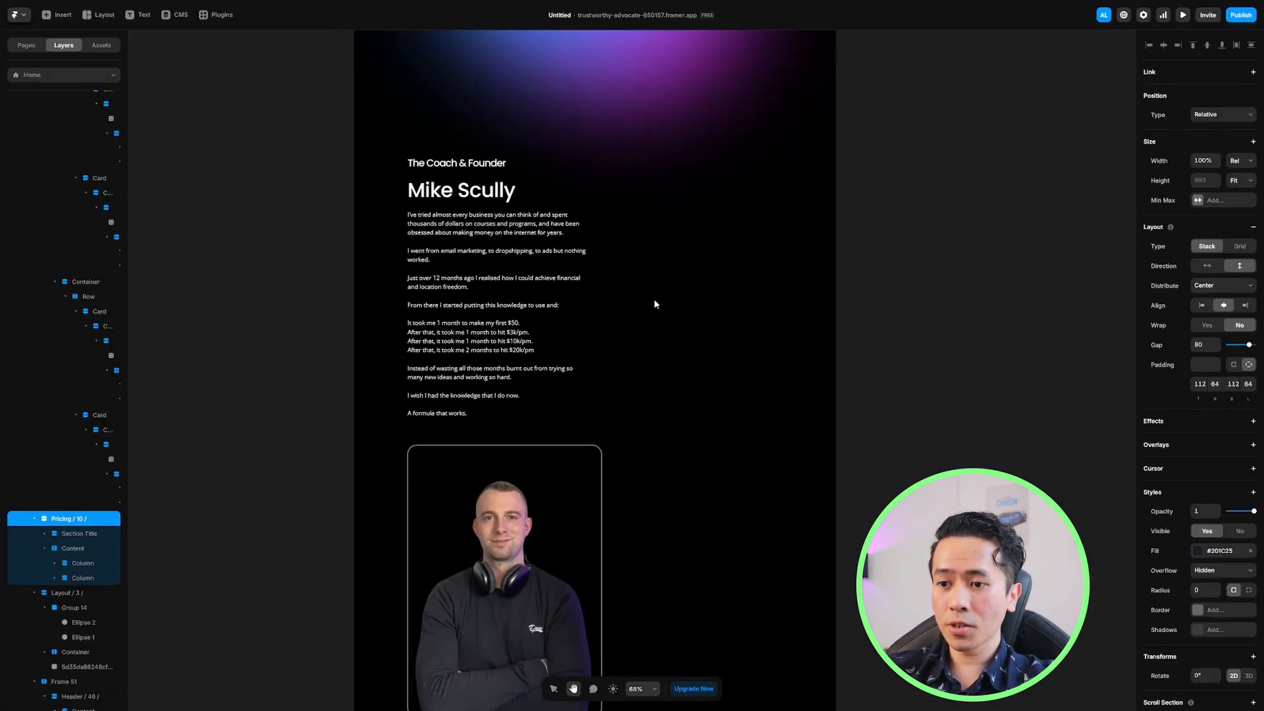
scroll(614, 494, "down", 4)
scroll(691, 232, "up", 8)
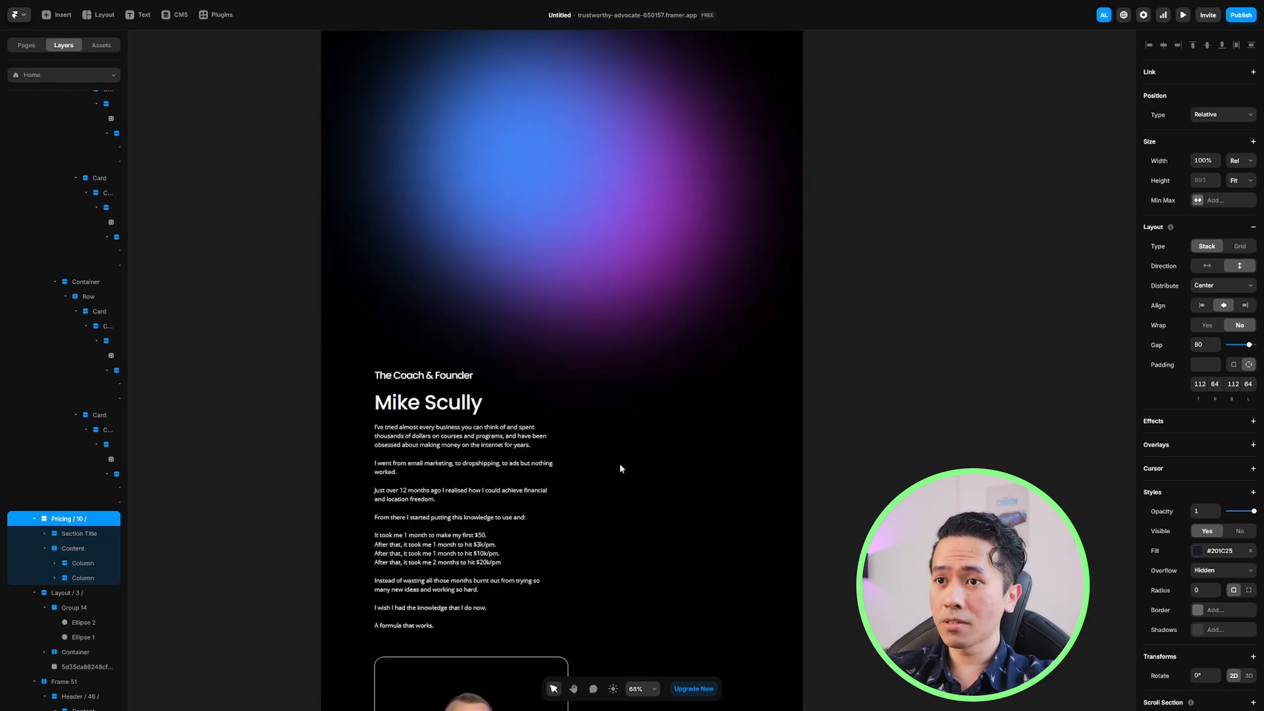
scroll(595, 370, "up", 2)
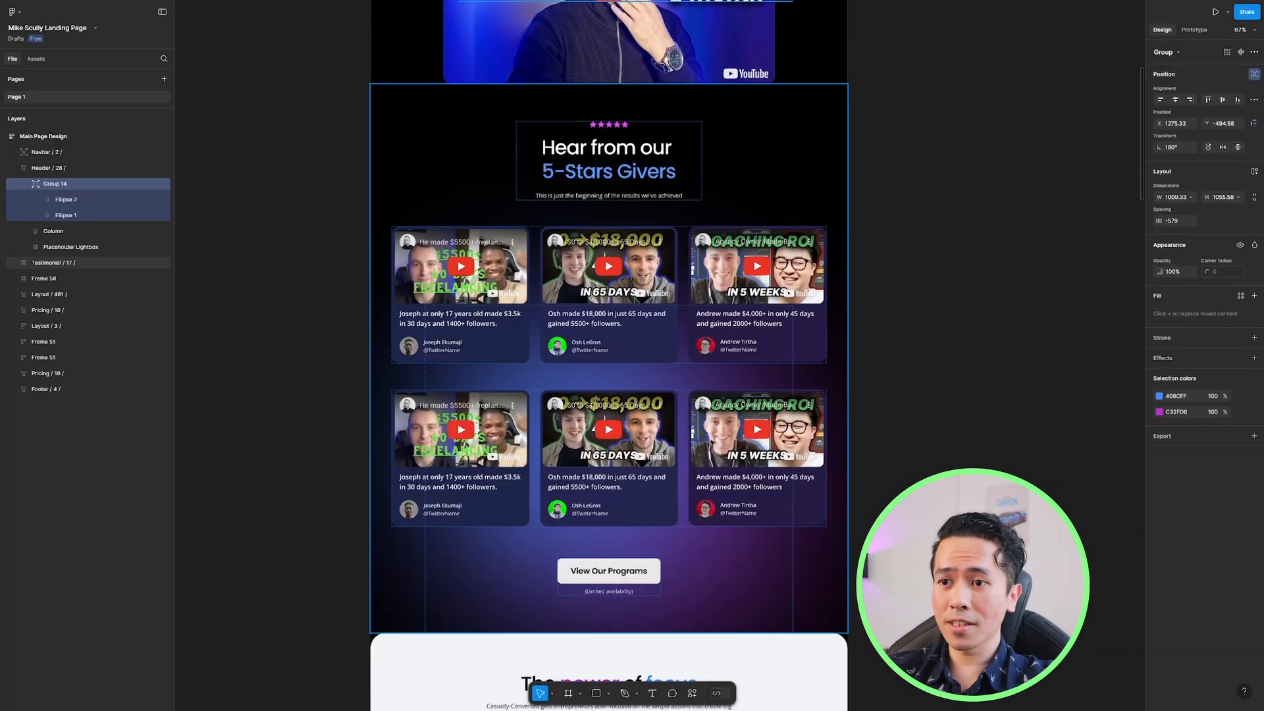
scroll(796, 393, "down", 15)
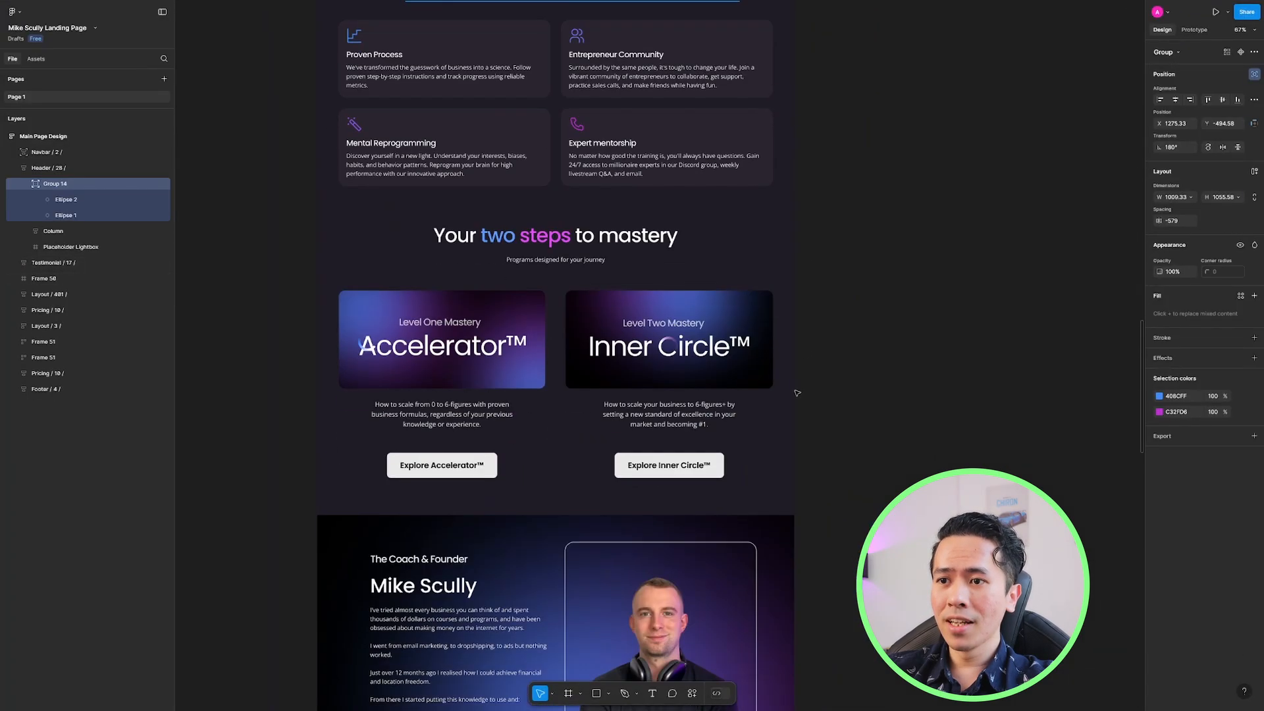
scroll(797, 393, "down", 5)
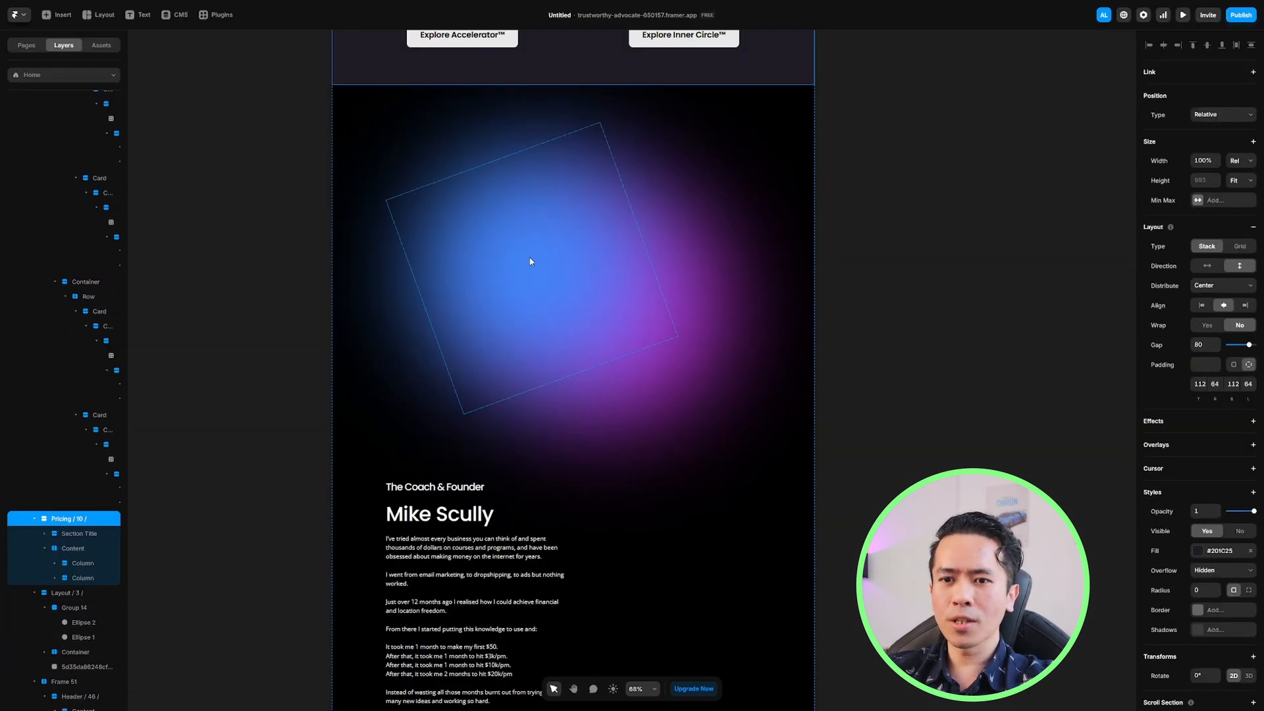
In Framer, set the position type of Group 14, the gradient group in the Coach & Founder section, to Absolute
left_click(555, 293)
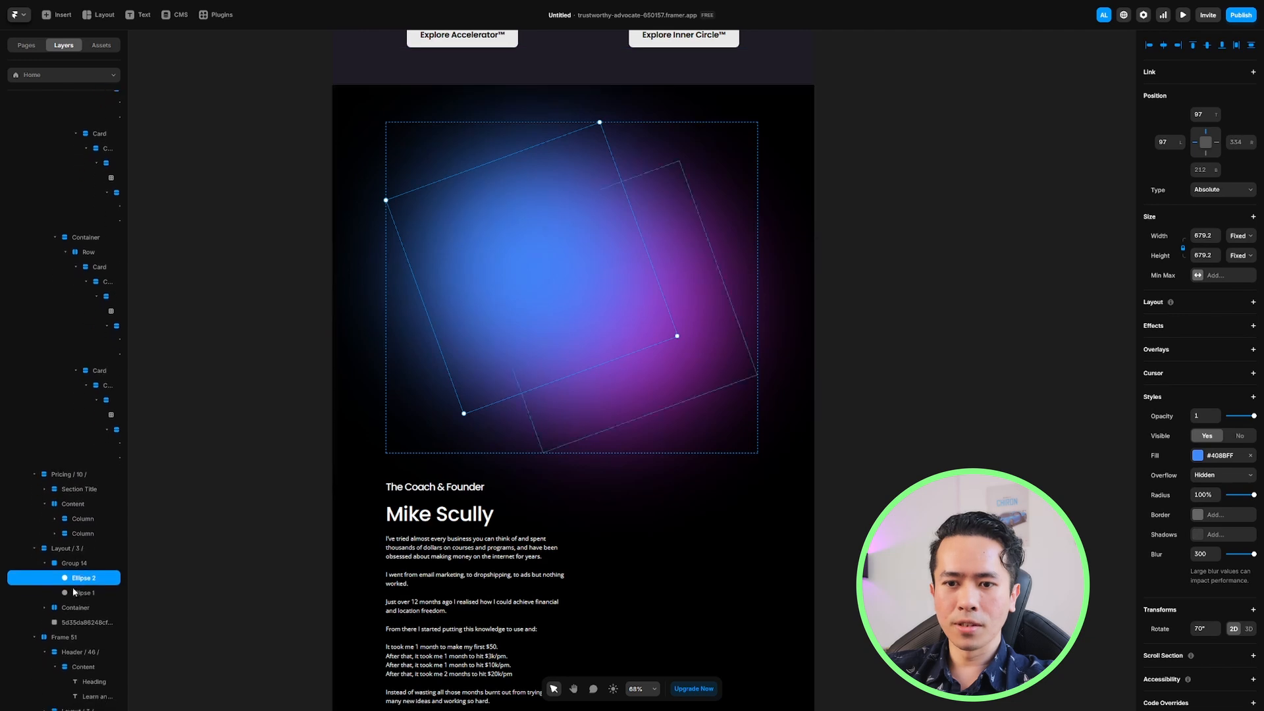
key("Escape")
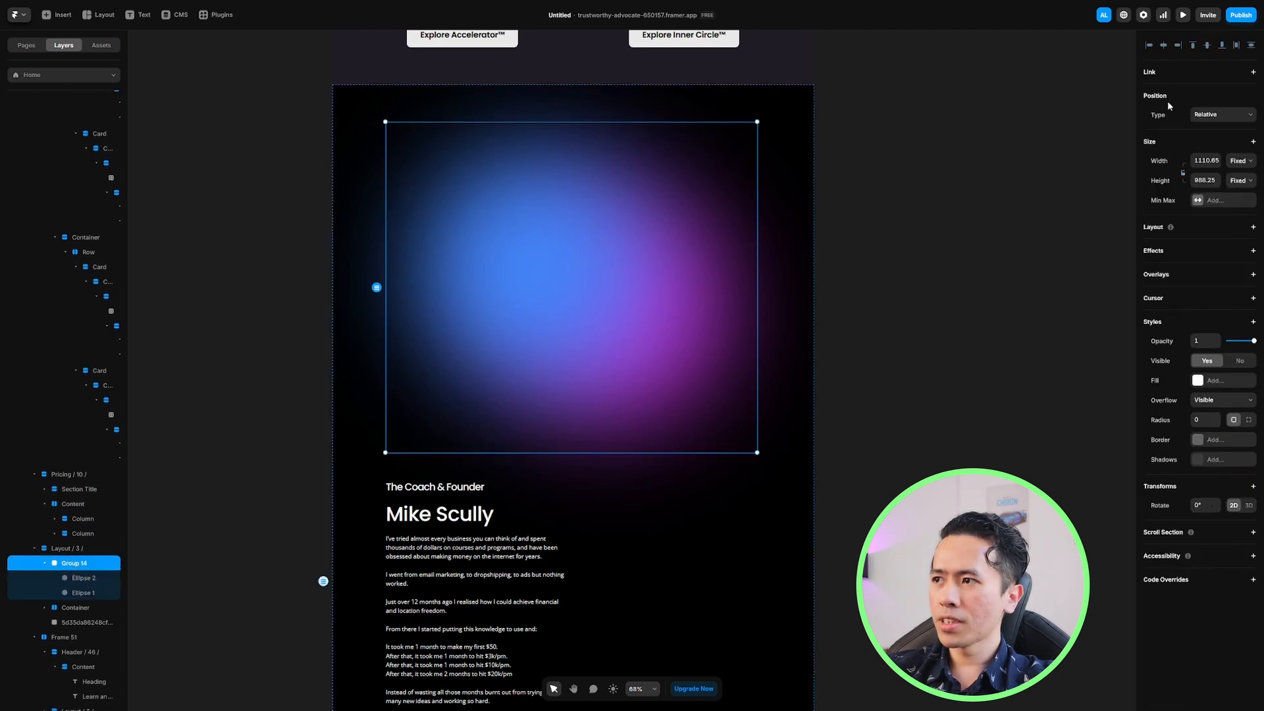
left_click(1223, 115)
left_click(1225, 129)
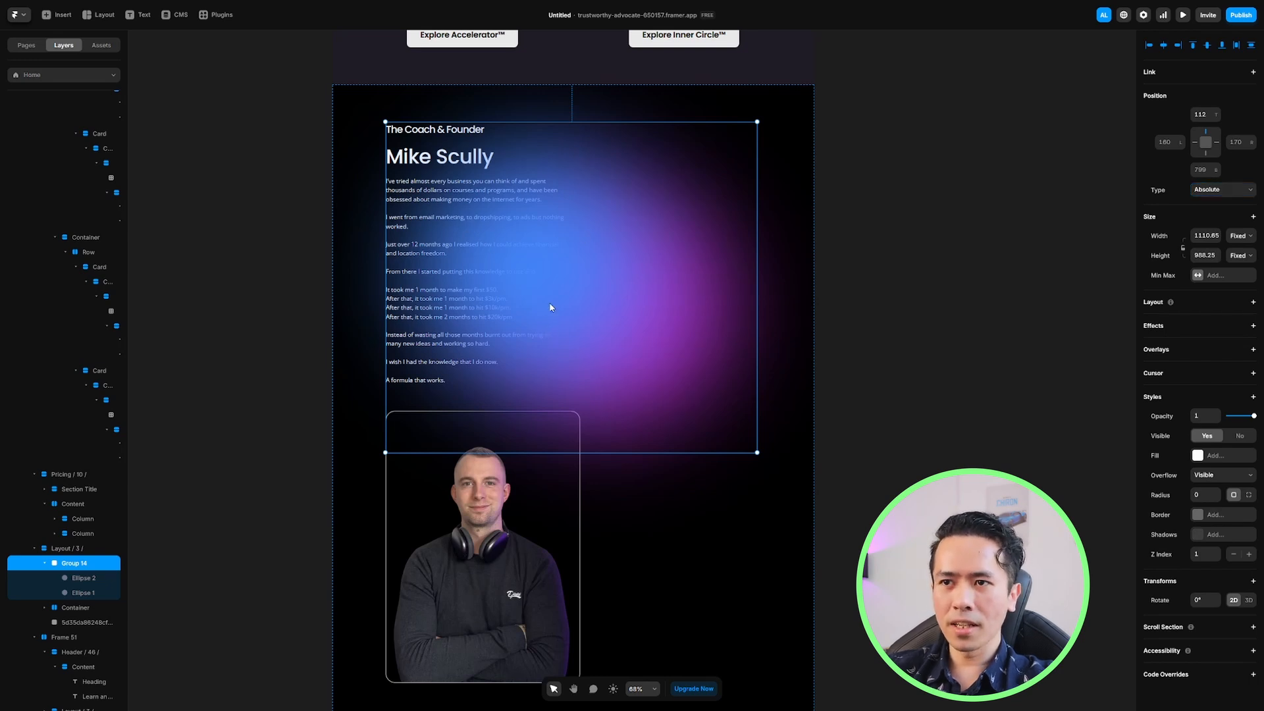
left_click_drag(551, 306, 557, 237)
scroll(33, 586, "down", 1)
left_click_drag(629, 203, 607, 270)
key("v")
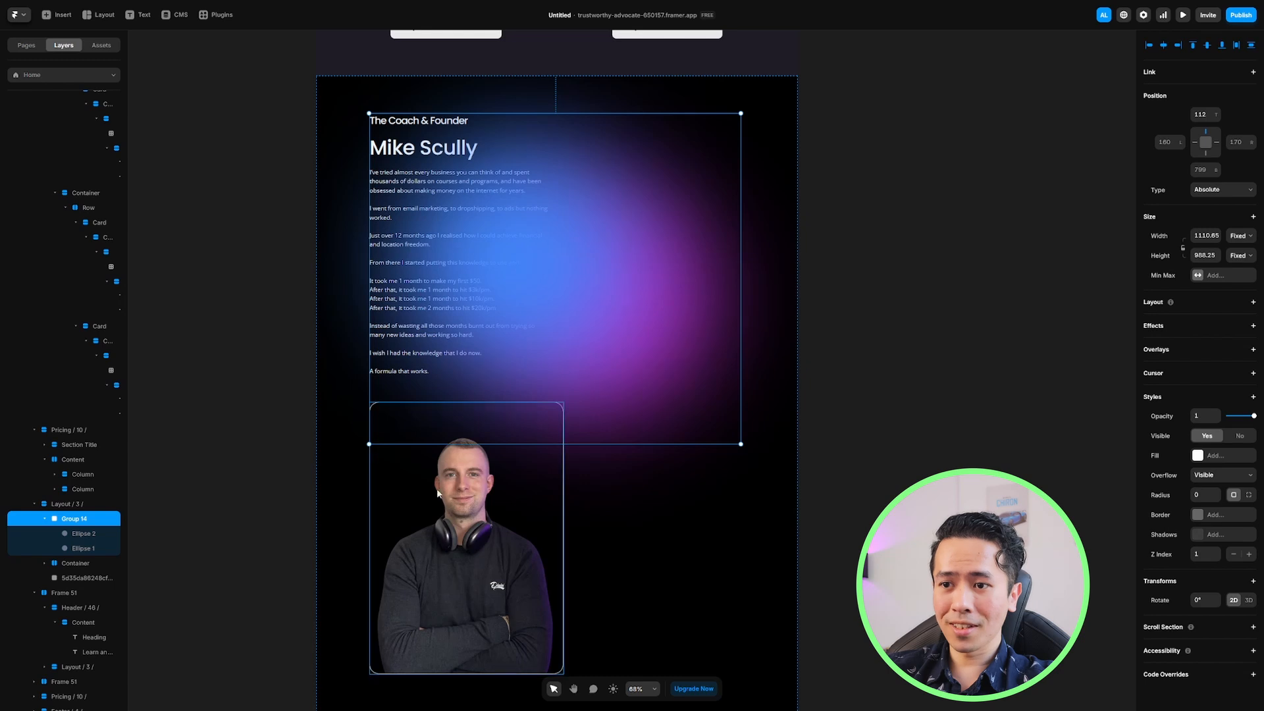
Set the stack direction of Layout / 3 /, the Coach & Founder section, to horizontal
left_click(62, 564)
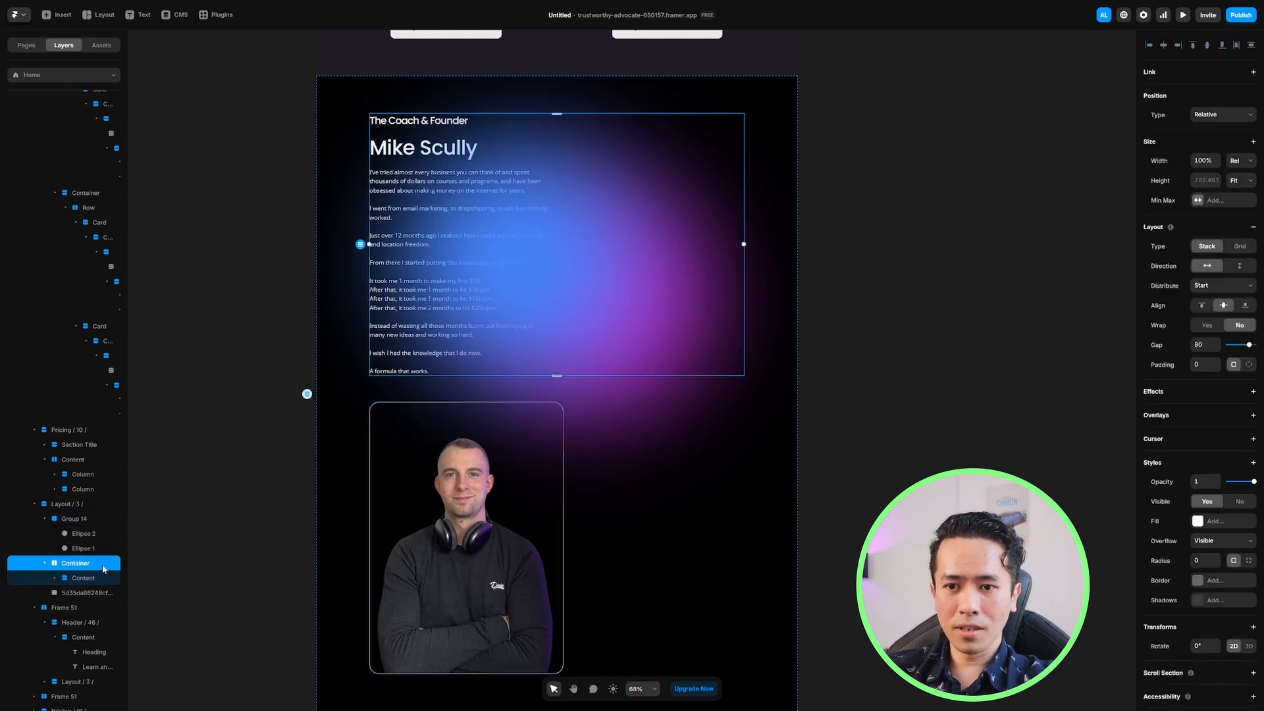
left_click(66, 579)
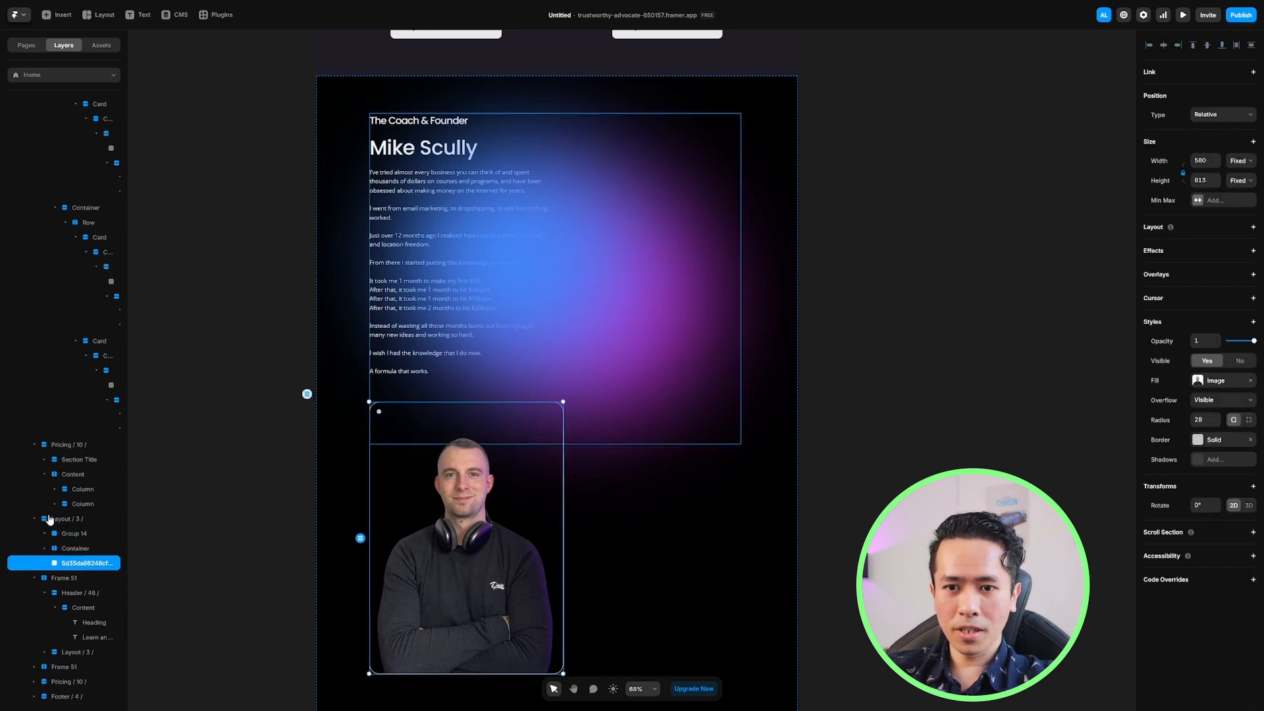
left_click(53, 525)
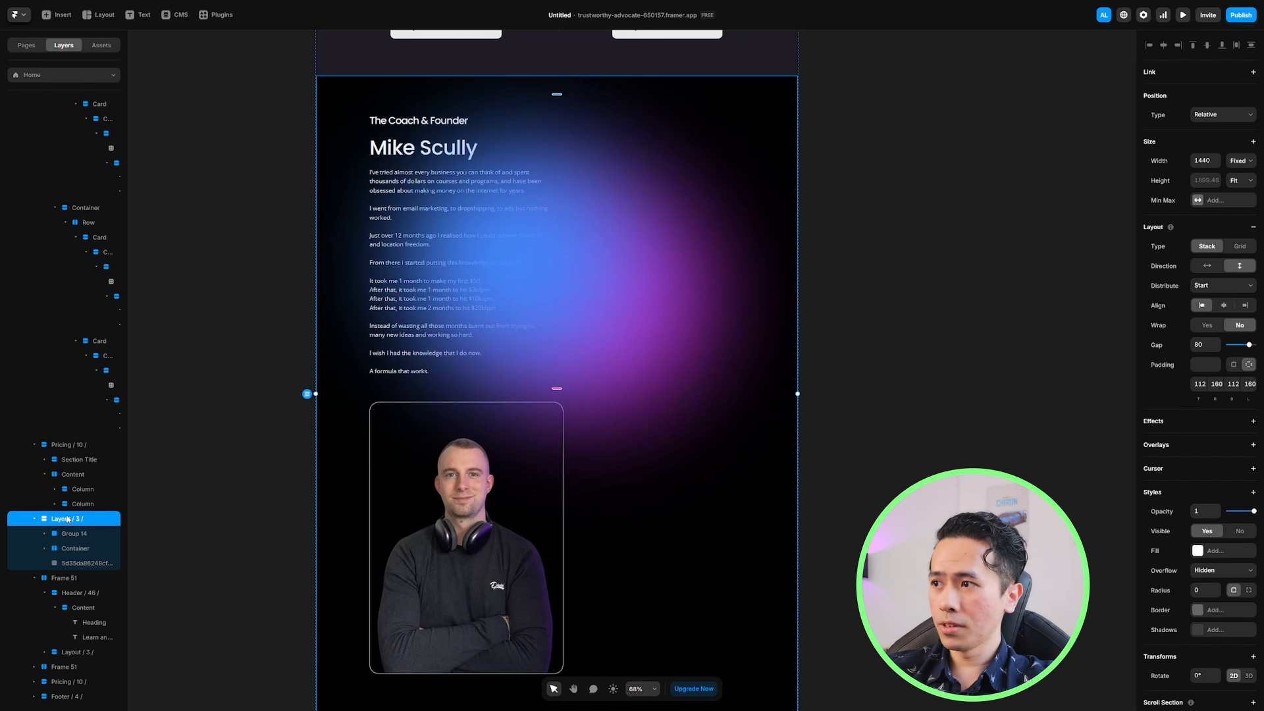
left_click(1208, 266)
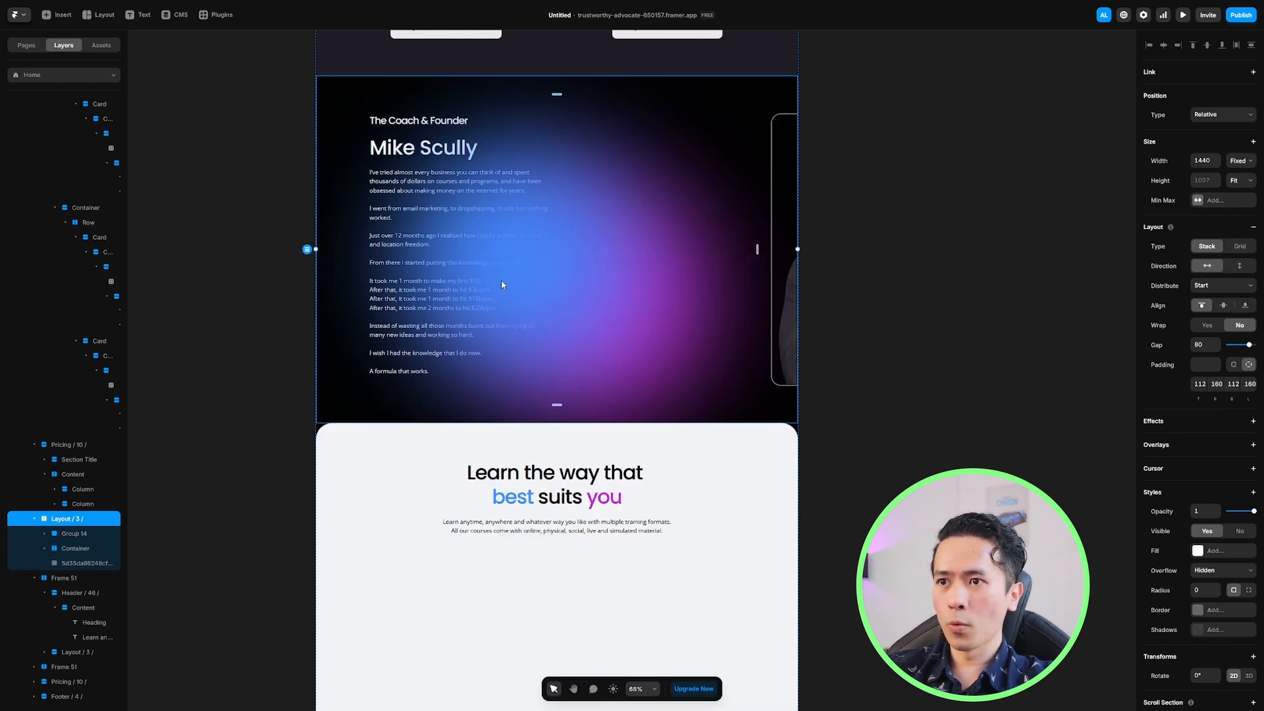
scroll(856, 149, "up", 1)
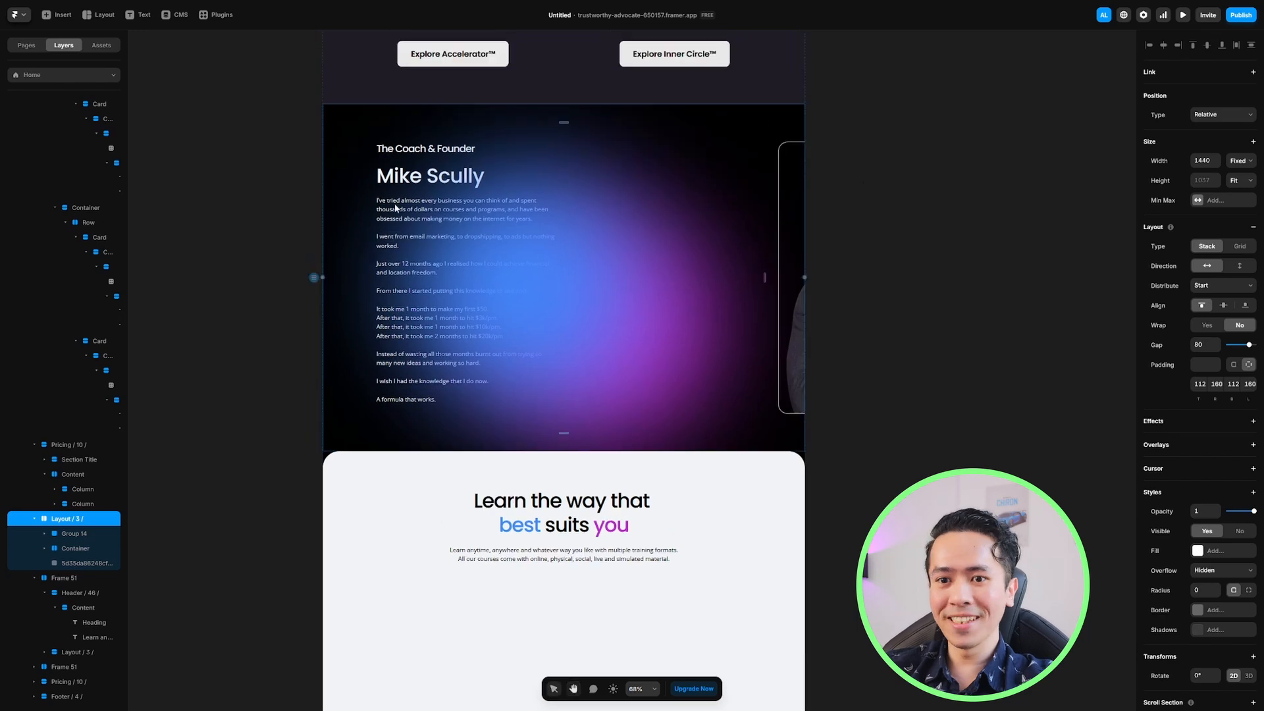
In Layout / 3 /, set the Z index of the gradient Group 14 to 0 and narrow the text Container to 49% relative width
left_click(438, 215)
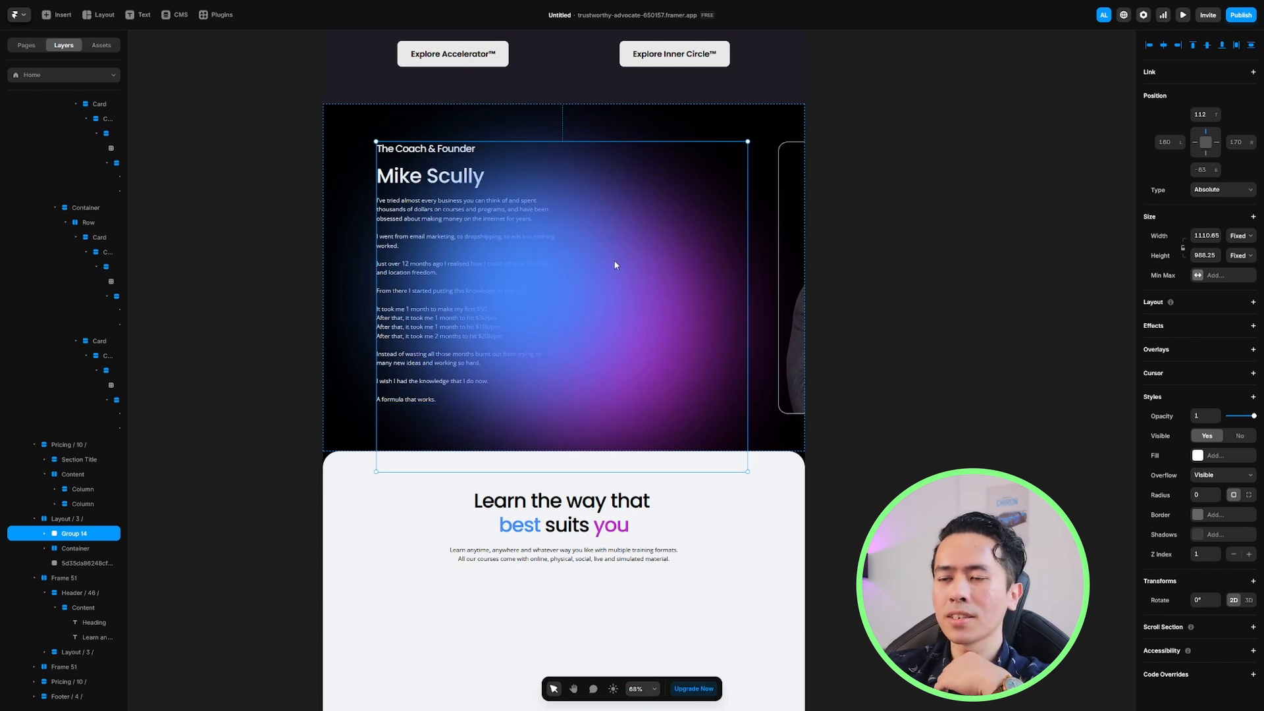
left_click(1235, 555)
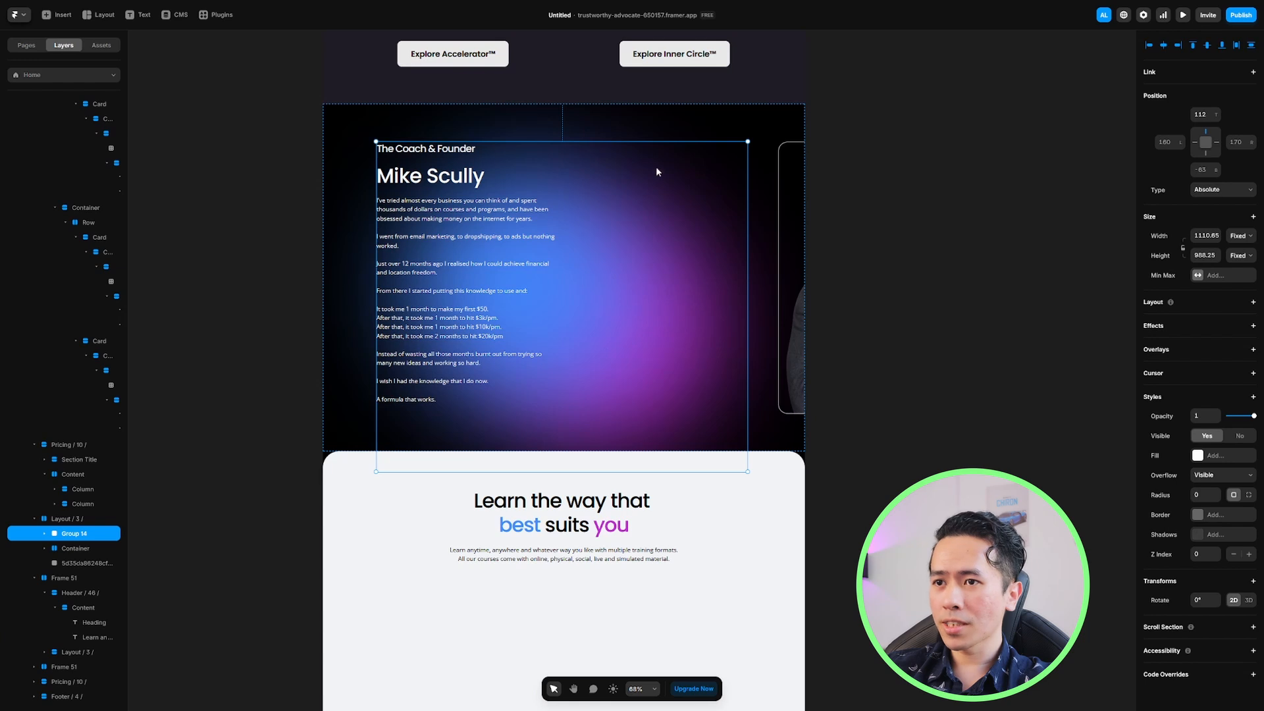
left_click(79, 548)
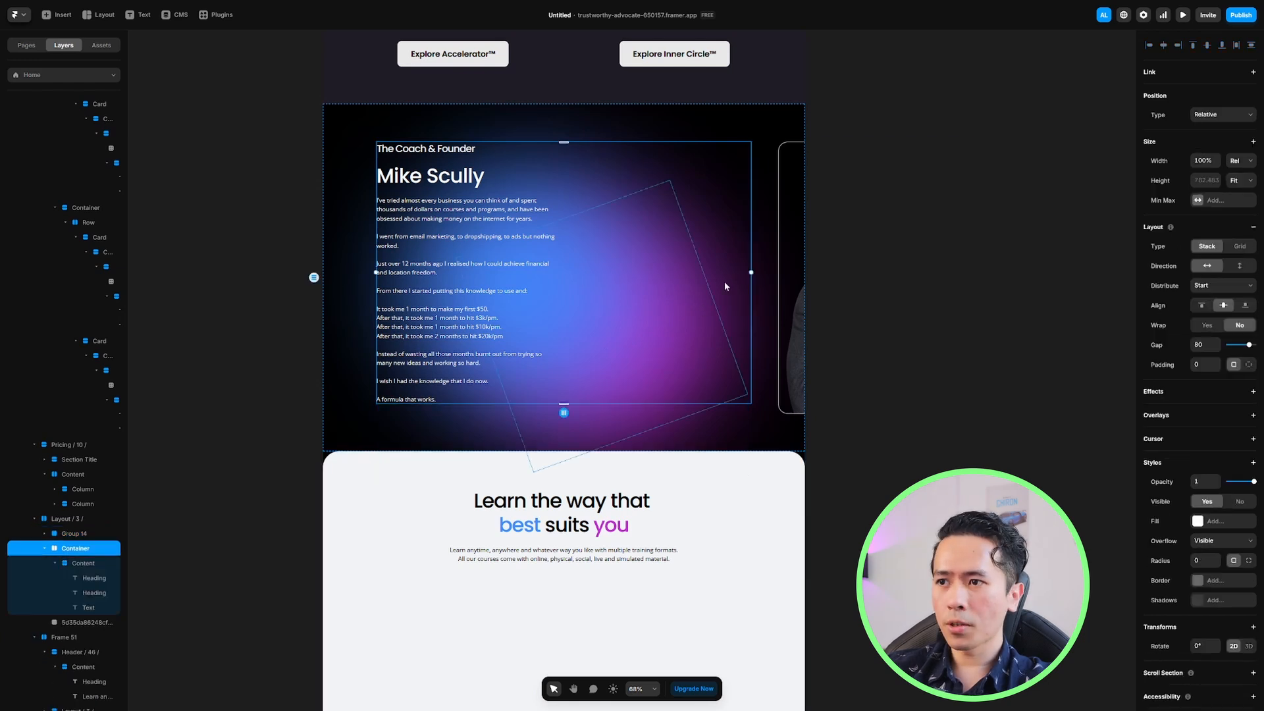
left_click_drag(751, 273, 562, 272)
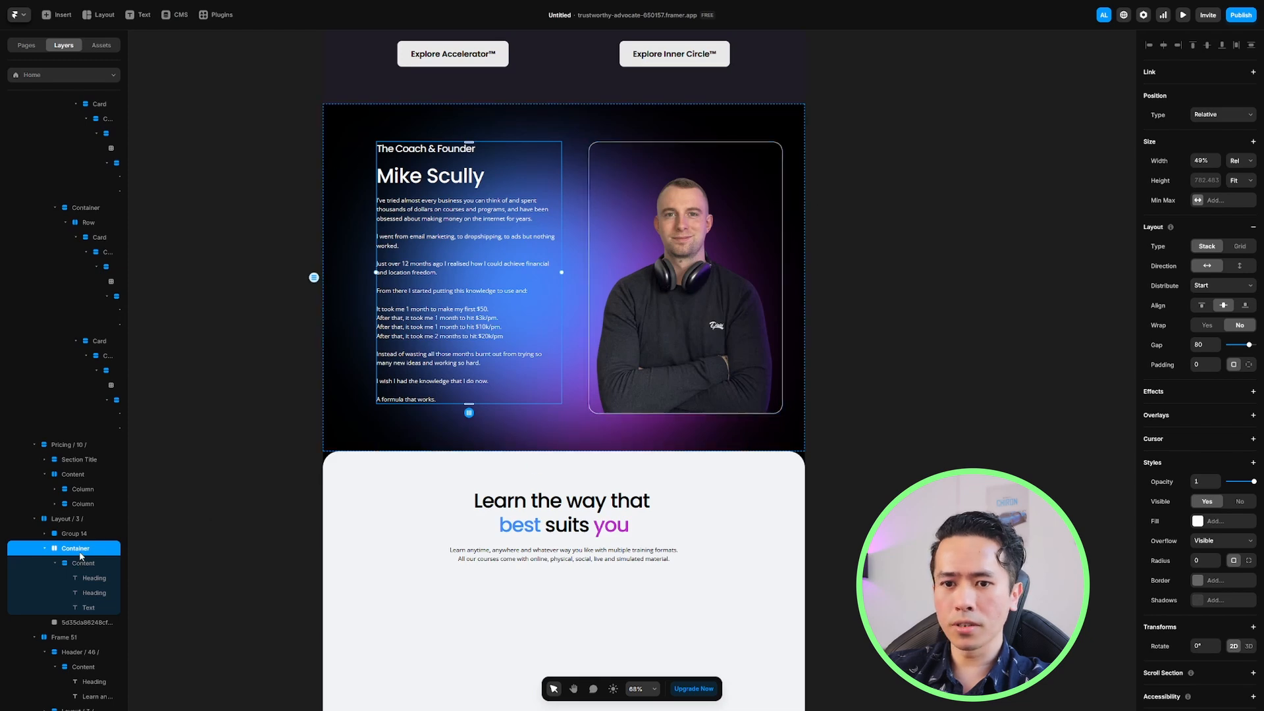
Set the widths of the coach's biography text, name heading and "The Coach & Founder" heading to Fill
left_click(92, 607)
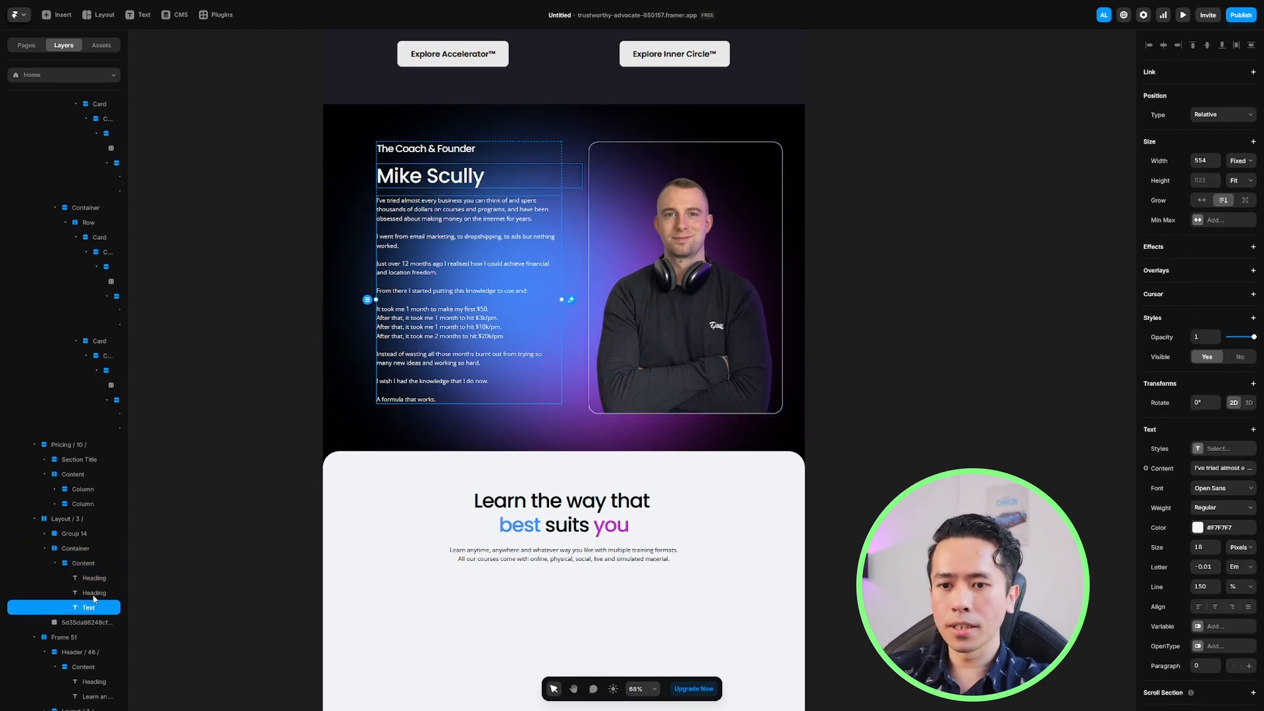
left_click(94, 580)
left_click(94, 592)
left_click(92, 604)
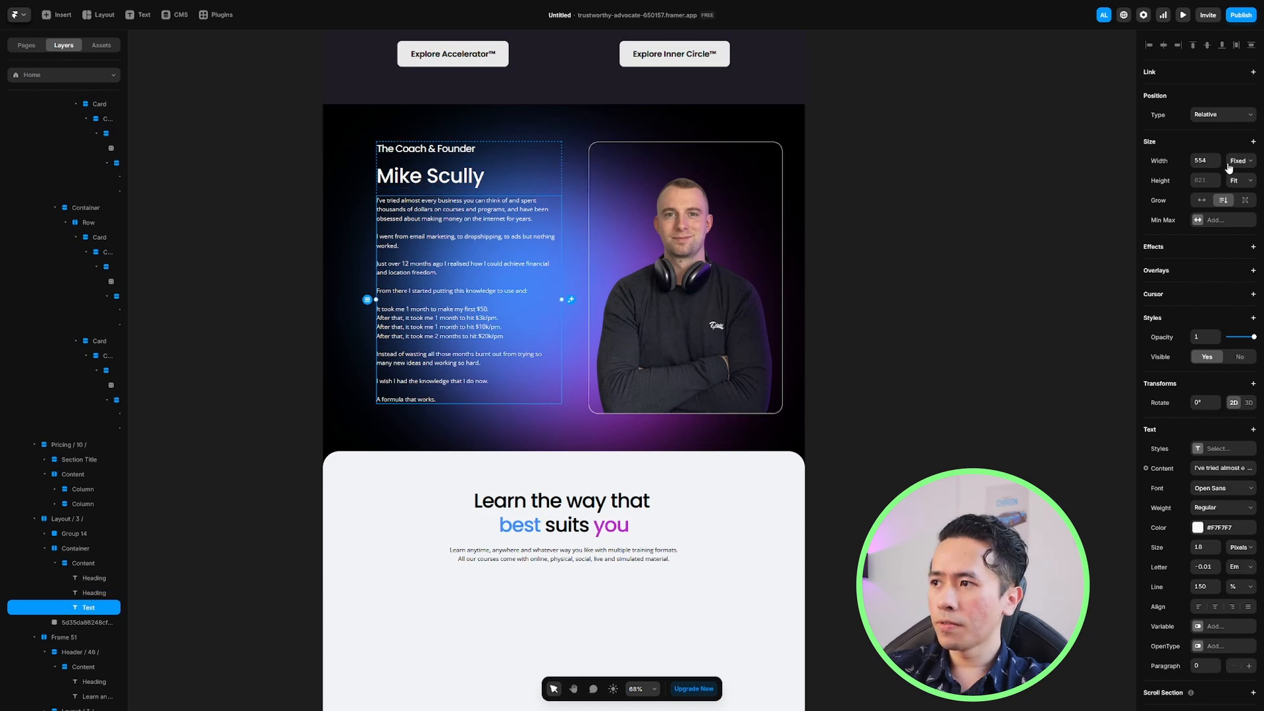
left_click(1247, 199)
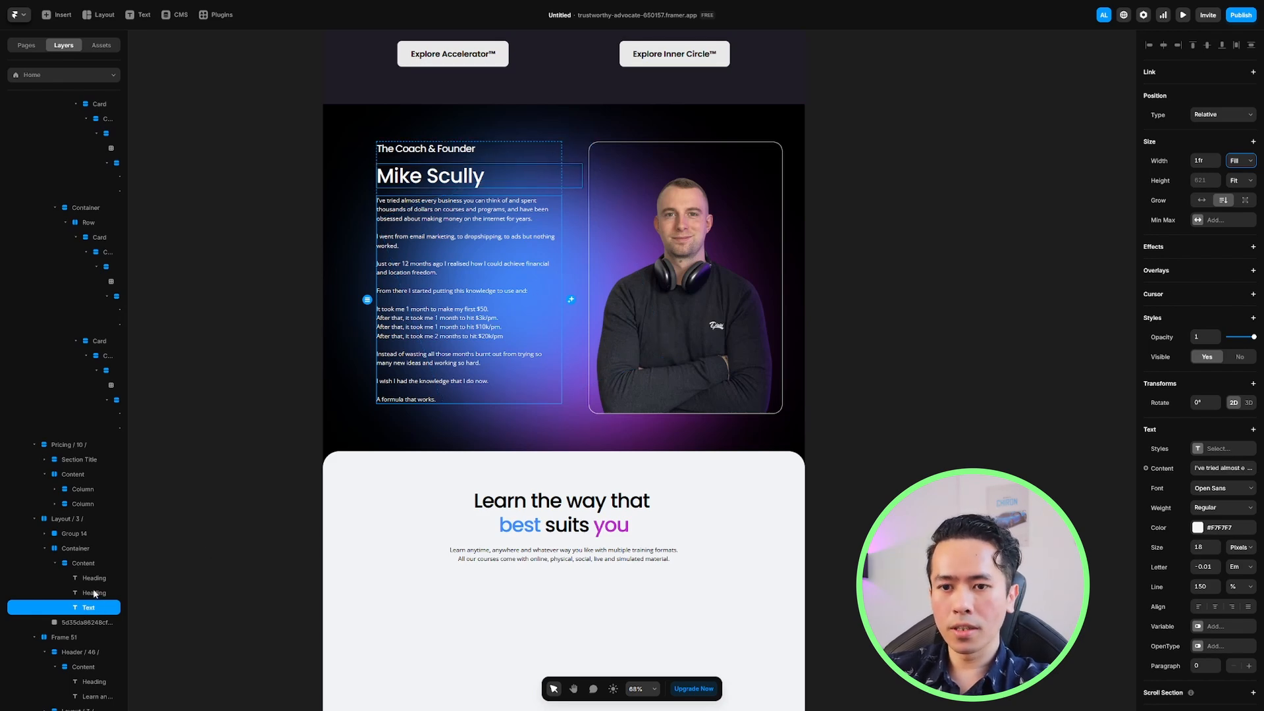
left_click(95, 593)
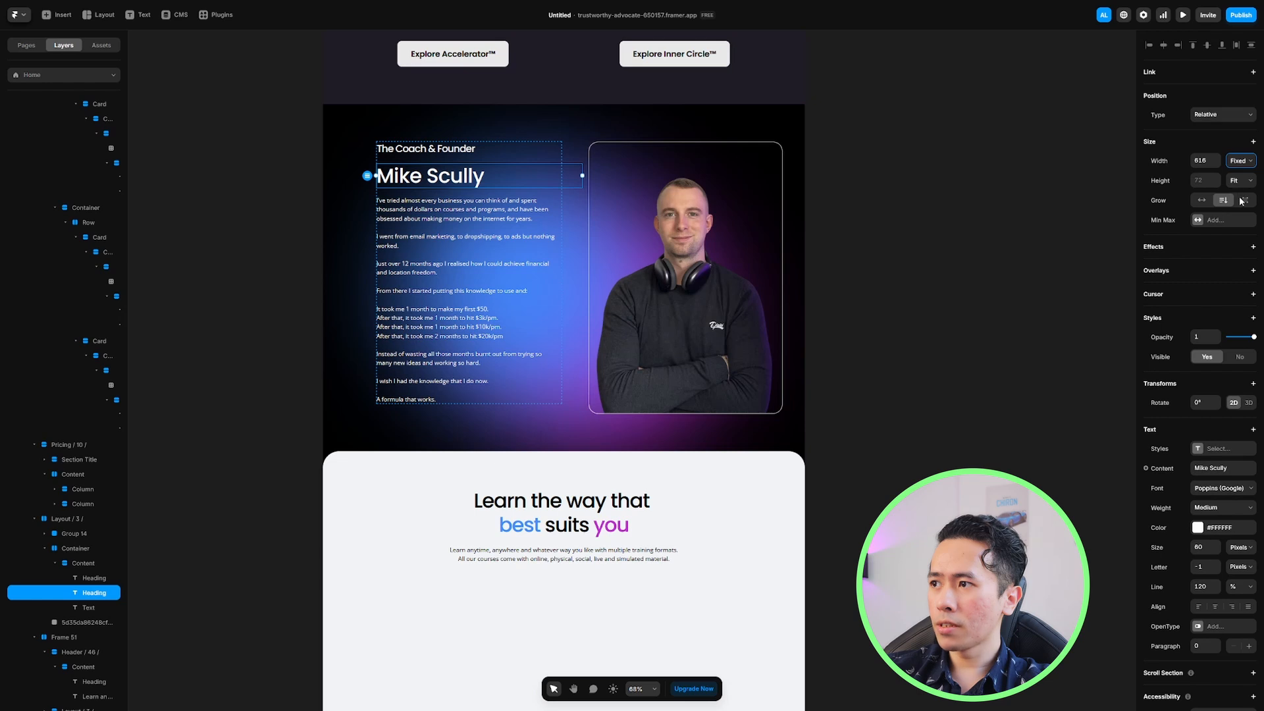
key("shift+Tab")
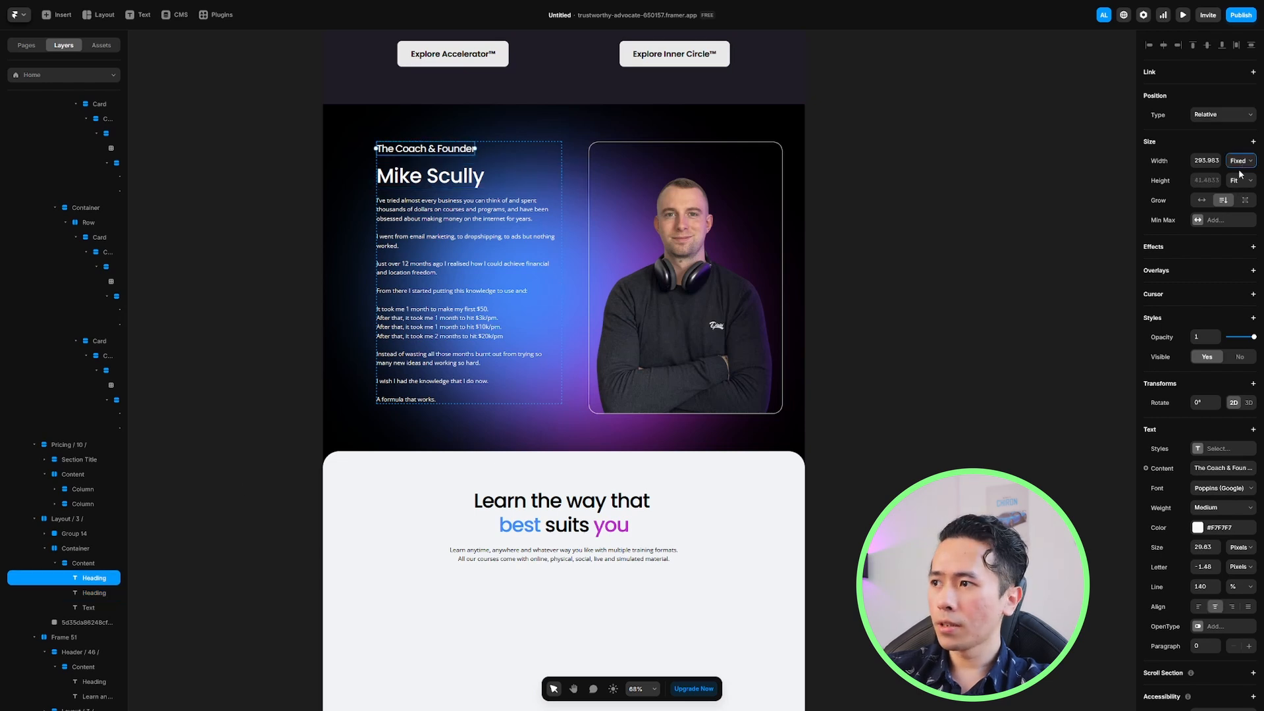
left_click(1236, 201)
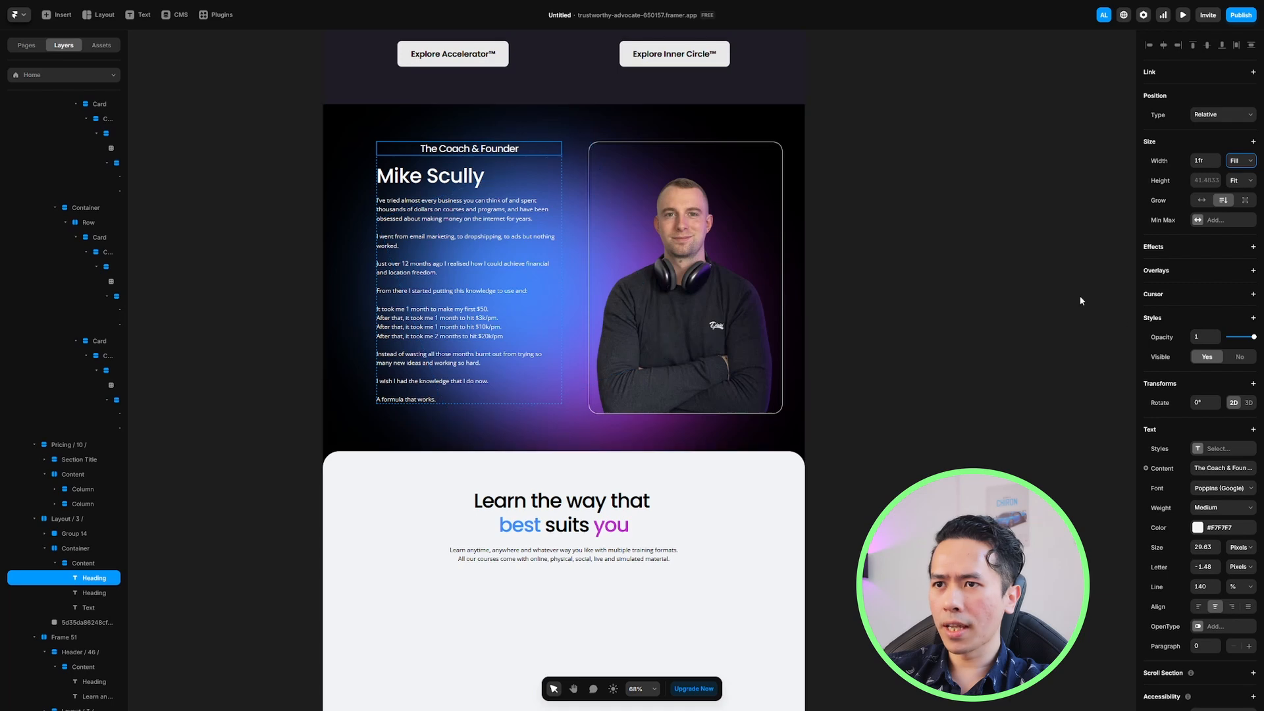
Left-align the text of "The Coach & Founder" heading
scroll(1199, 297, "down", 1)
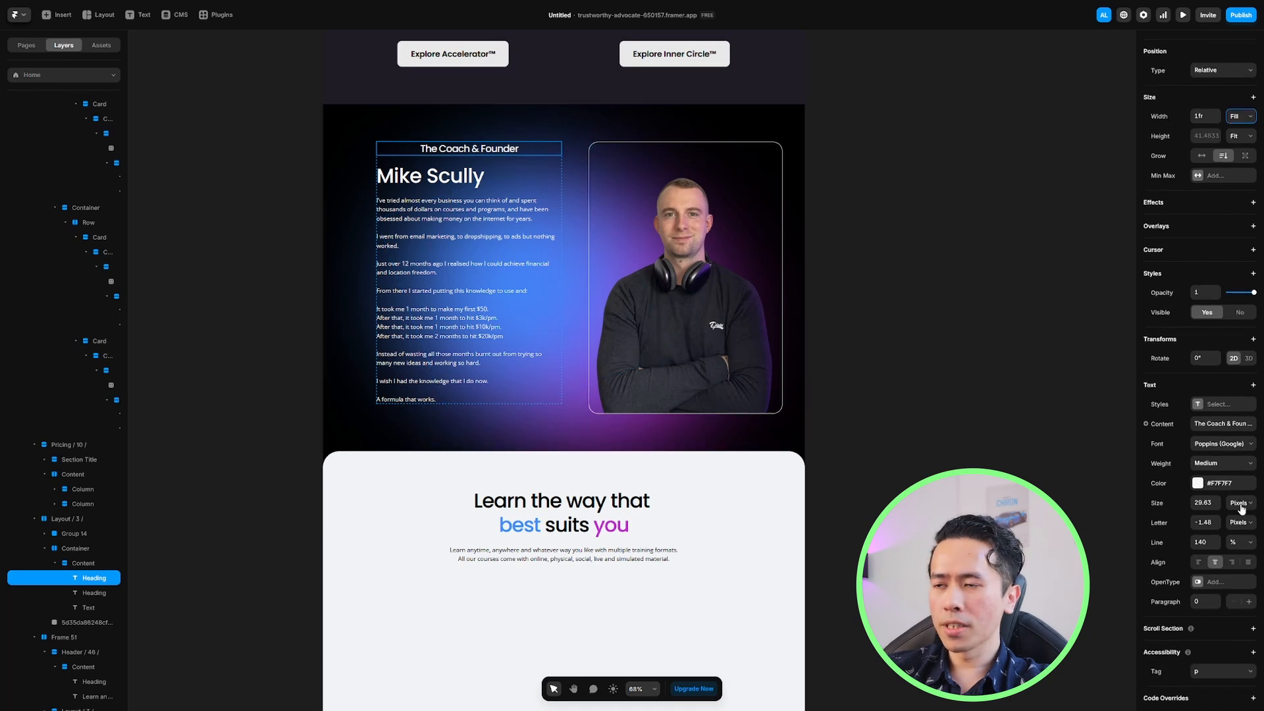
scroll(1196, 505, "down", 1)
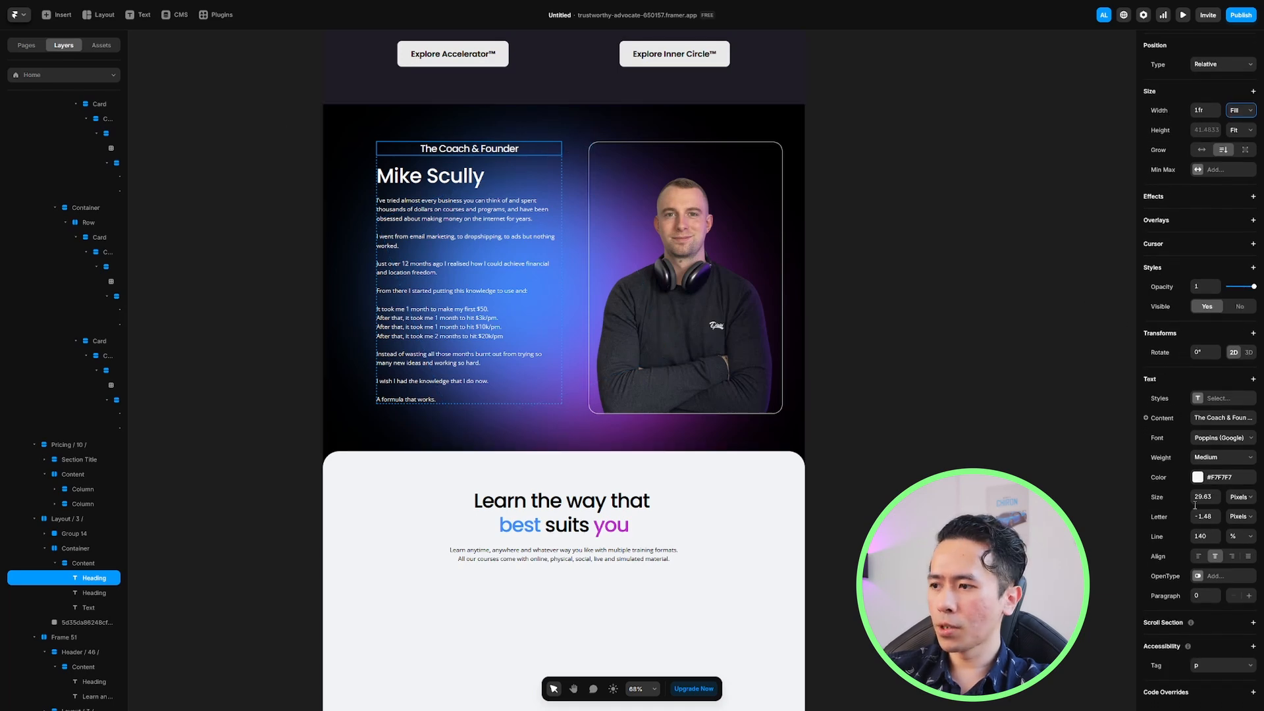
left_click(1200, 557)
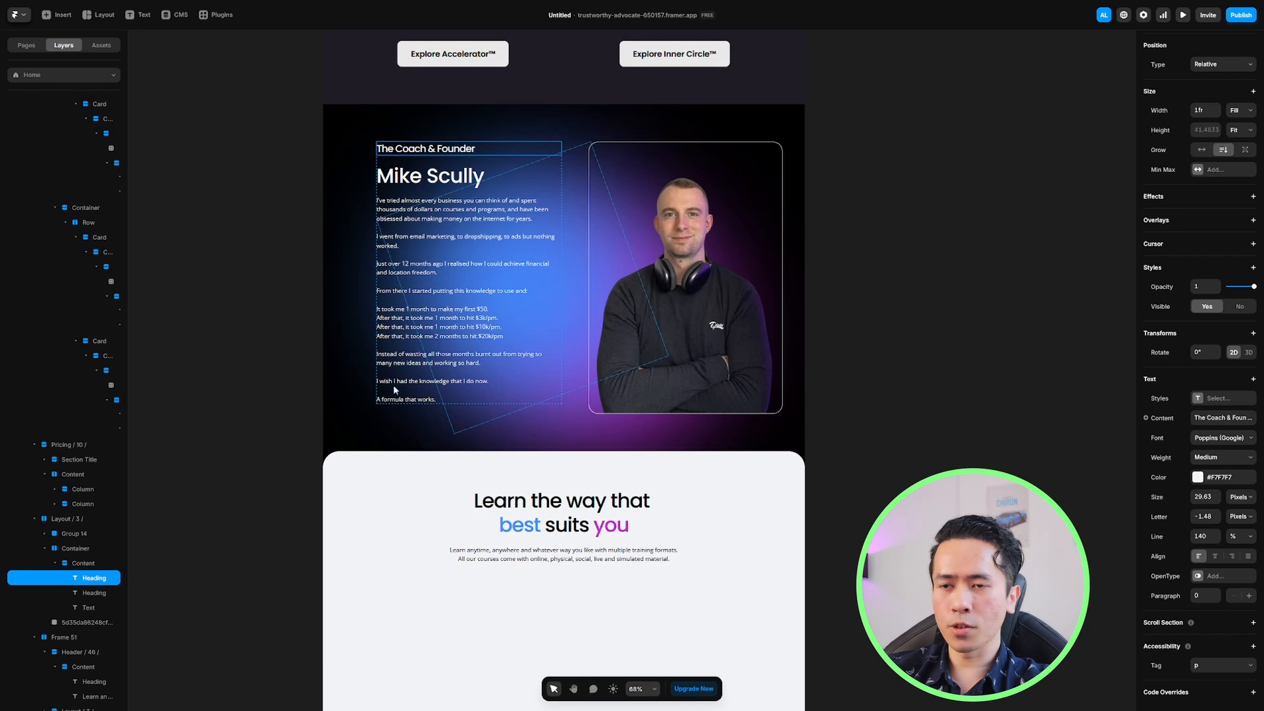
Move the coach's portrait image layer into the Container of Layout / 3 /, below its Content layer
left_click(54, 565)
left_click(61, 578)
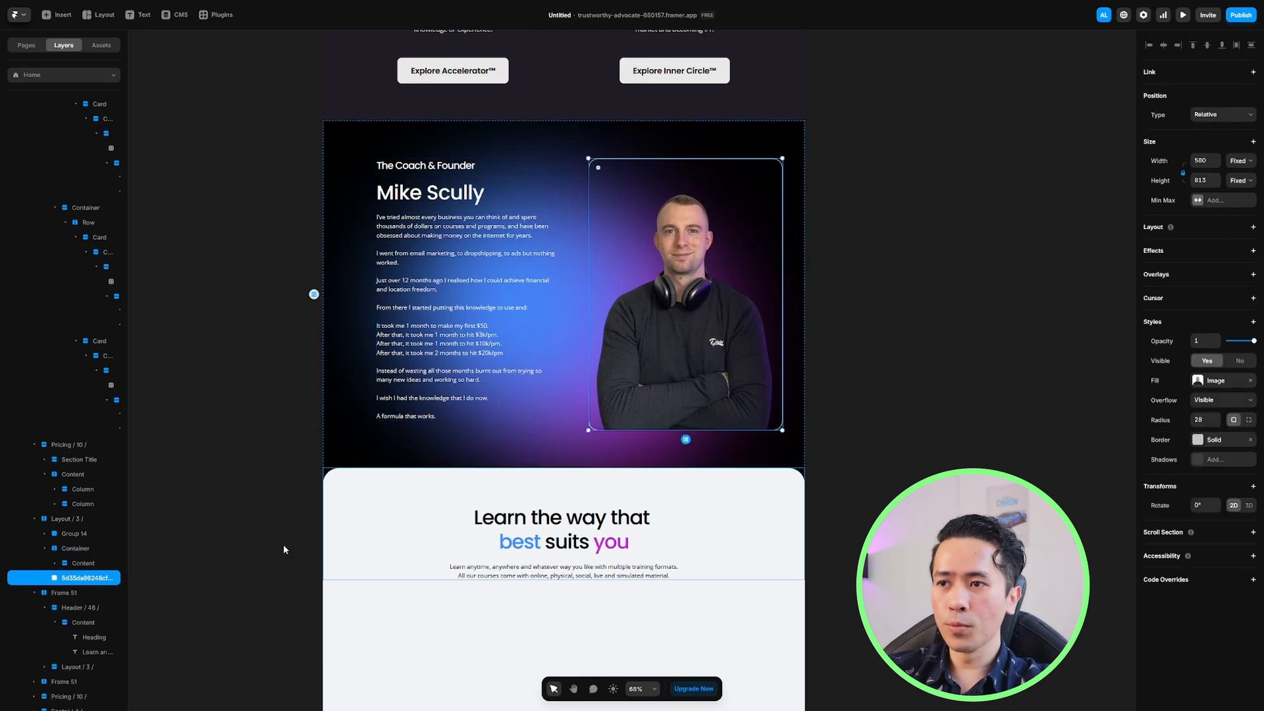
left_click_drag(61, 583, 78, 568)
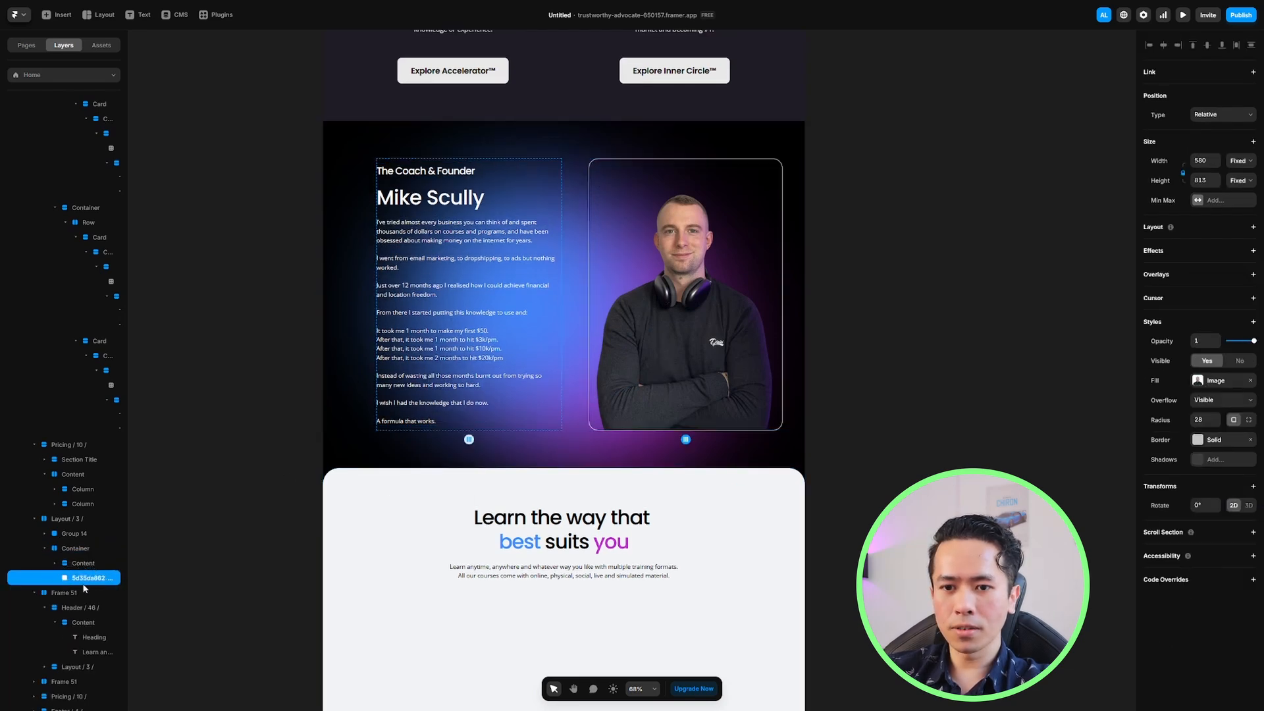
left_click(59, 555)
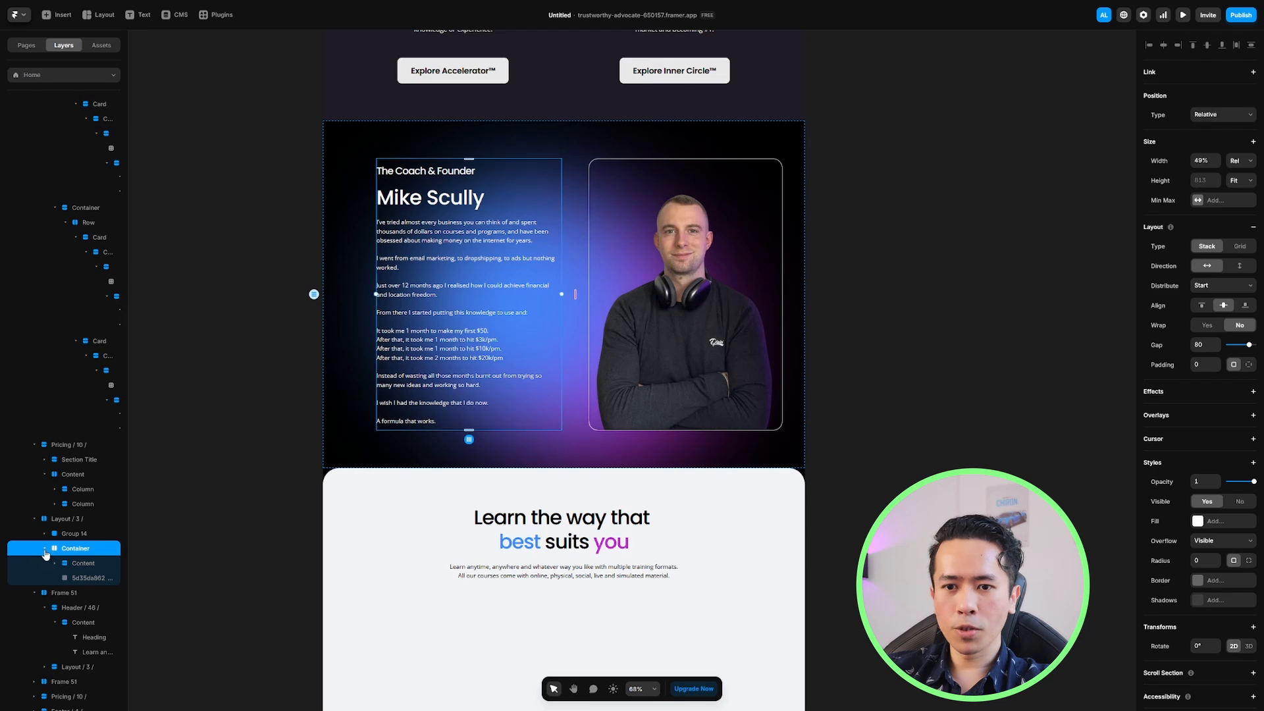
left_click(45, 549)
left_click(45, 564)
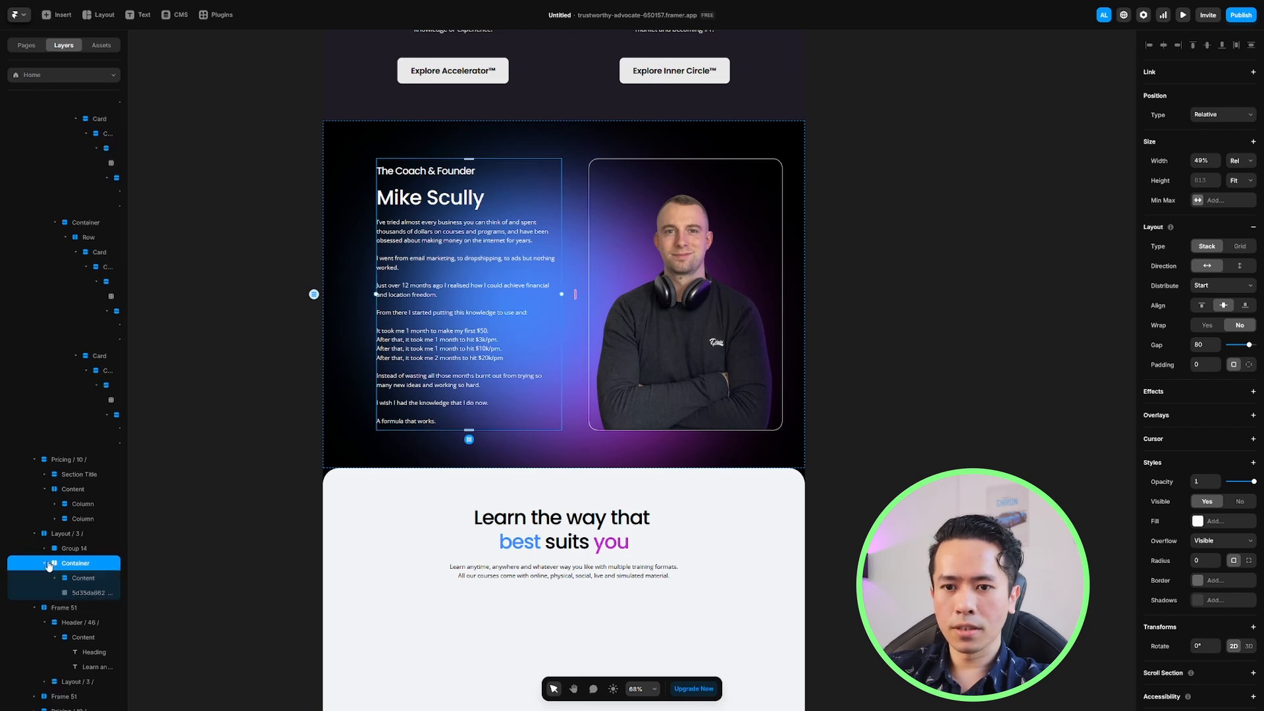
Set the Layout / 3 / section's stack distribution and alignment to center
left_click(65, 535)
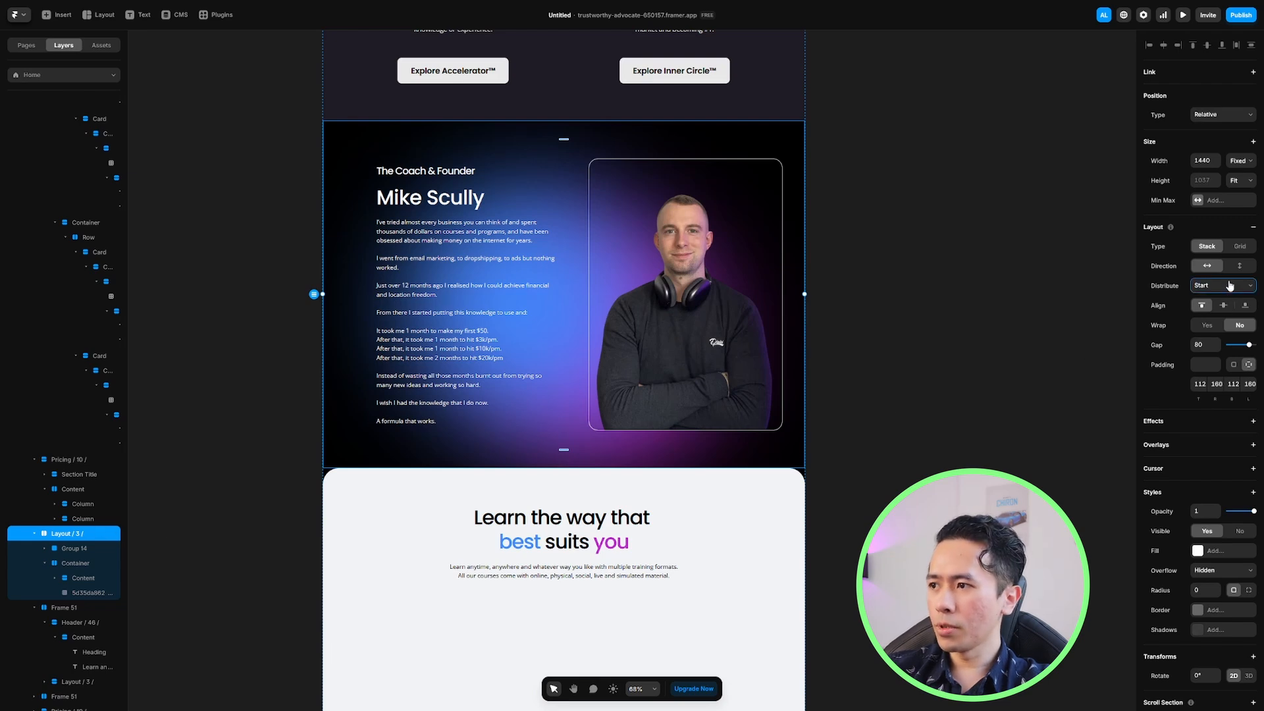
left_click(1224, 309)
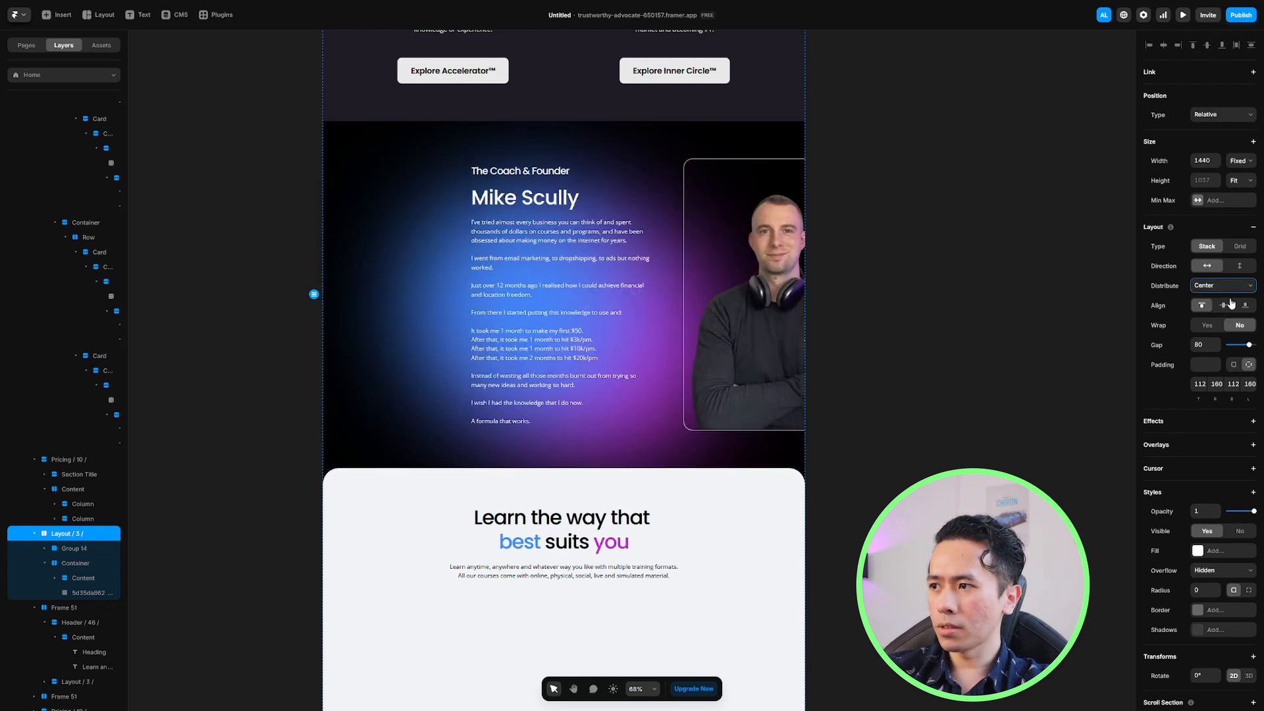
left_click(1223, 305)
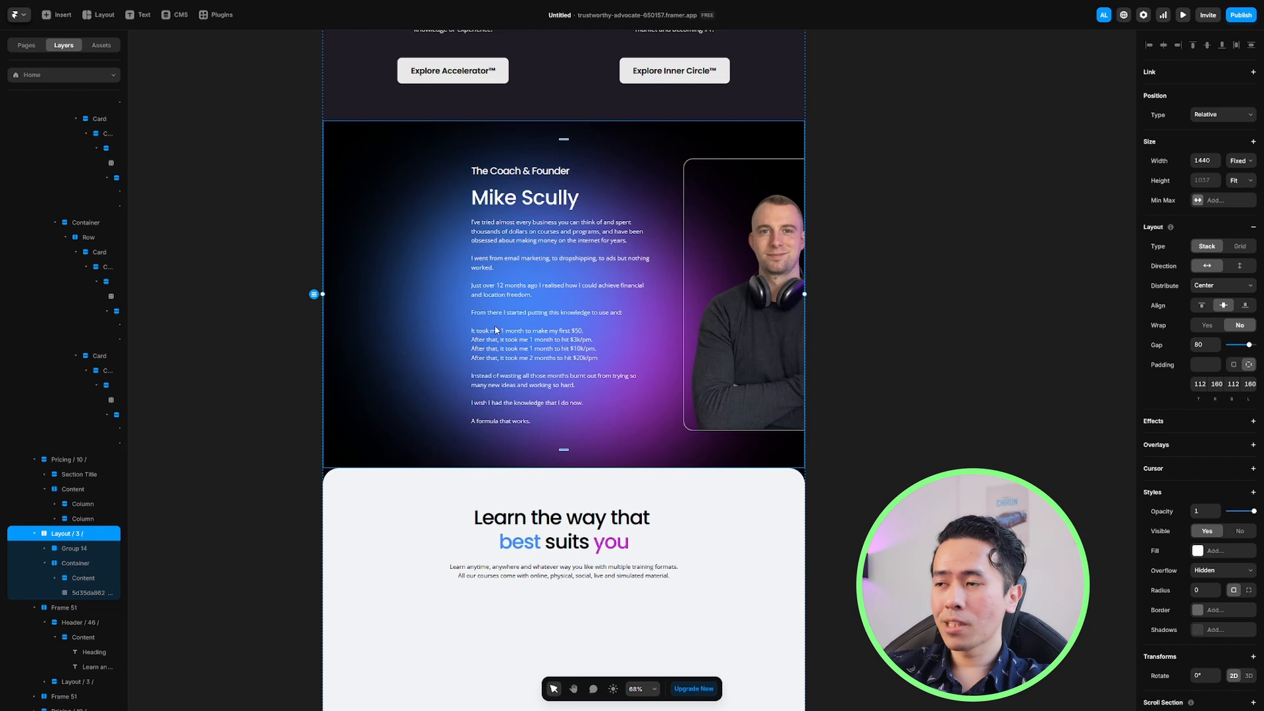
Center the stack distribution and alignment of the Container holding the coach's biography and portrait
left_click(465, 349)
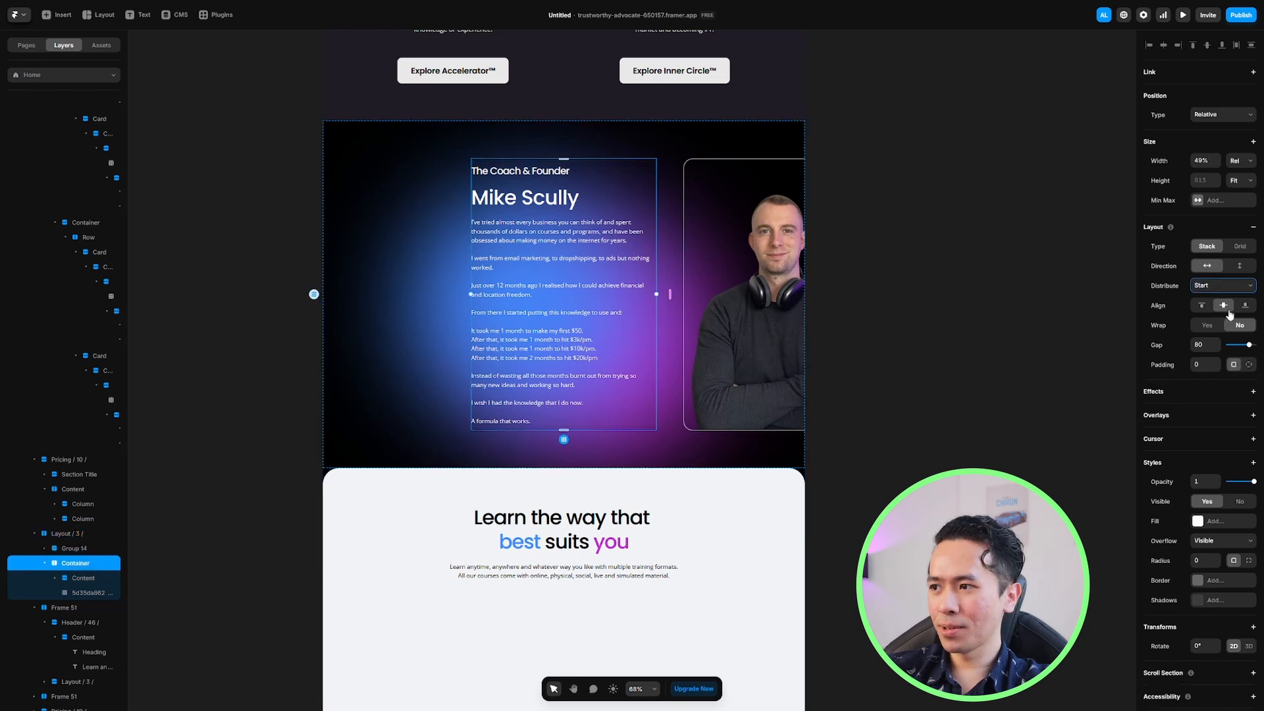
left_click(1229, 309)
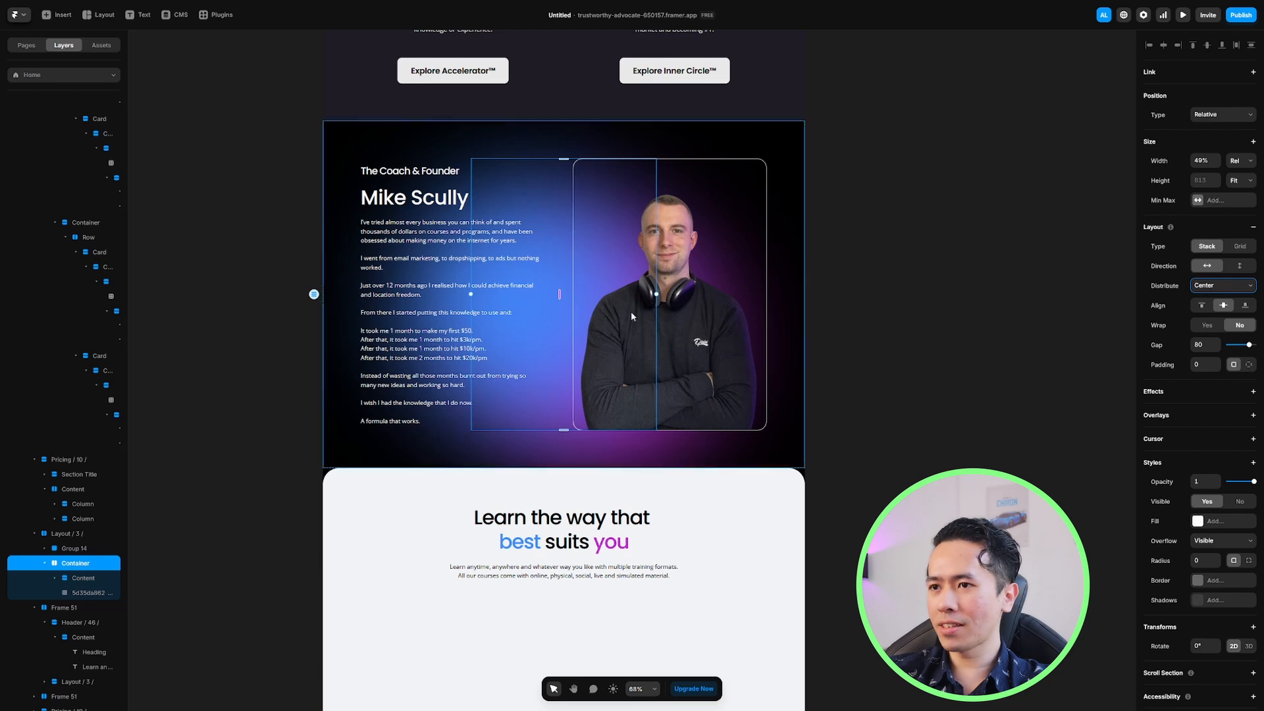
left_click(678, 284)
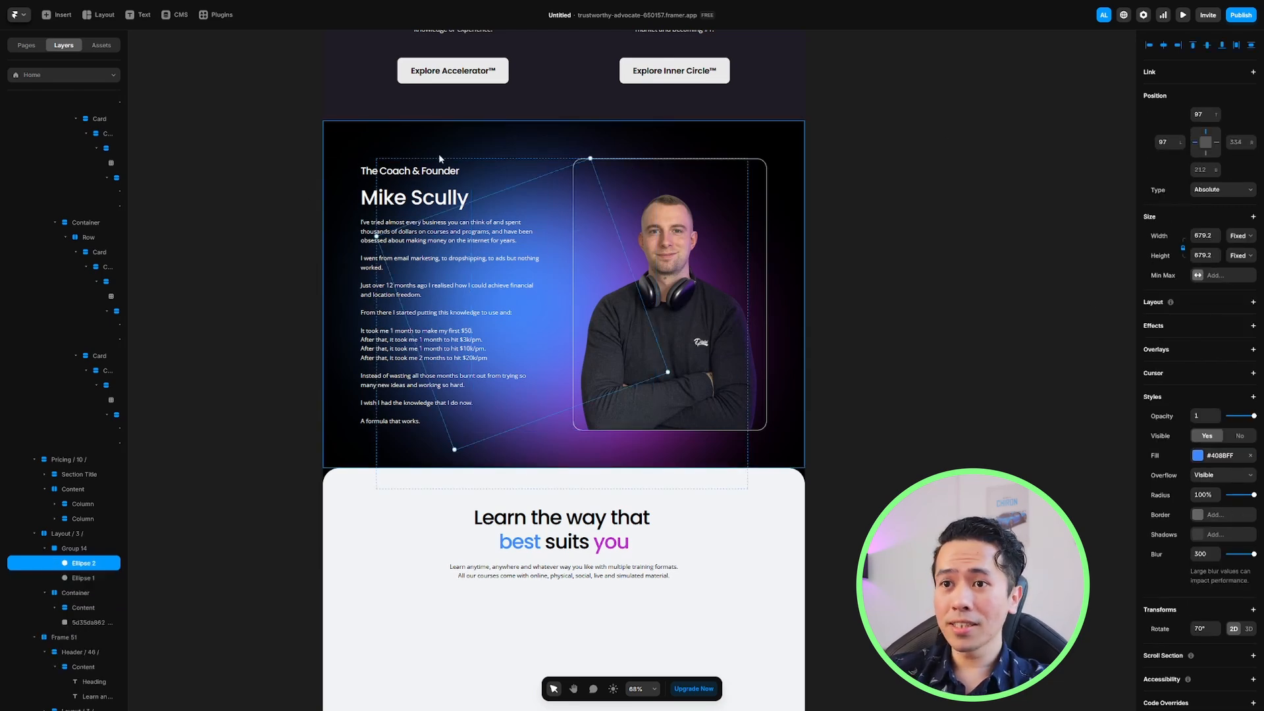
Publish the update, check the coach section on the reloaded live page, and return to the editor with Layout / 3 / selected
left_click(1228, 18)
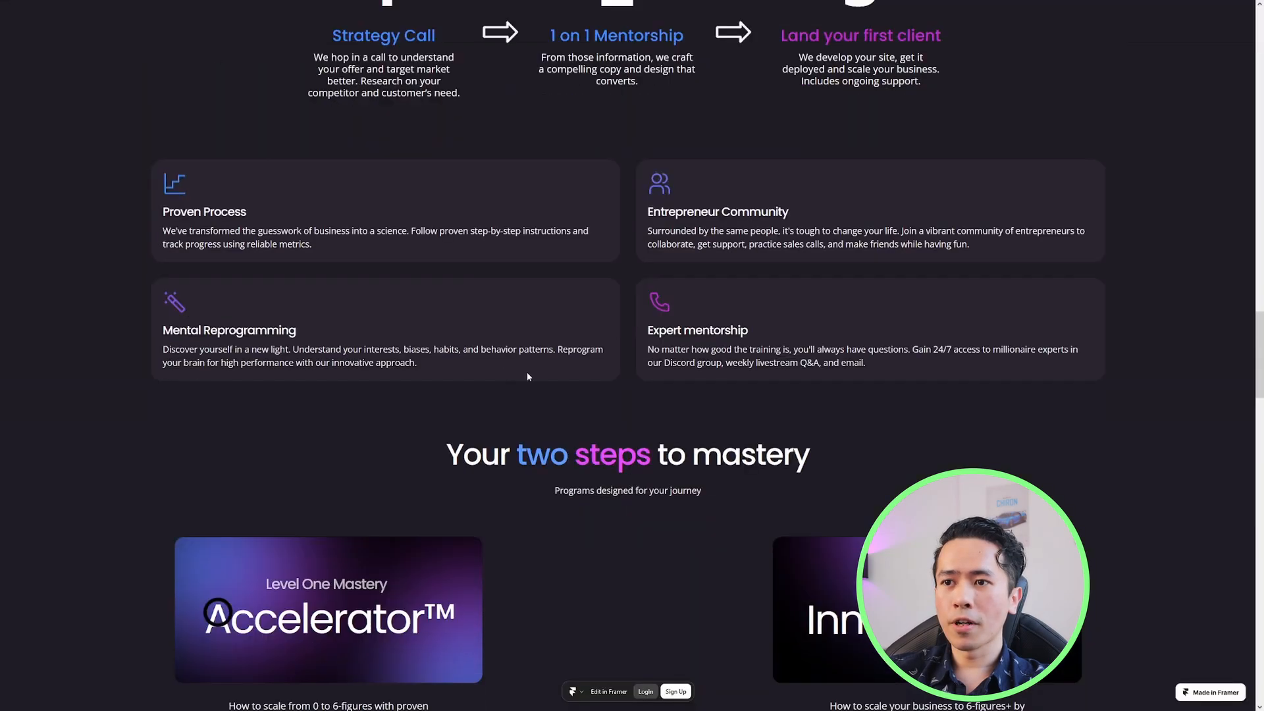
scroll(547, 334, "down", 12)
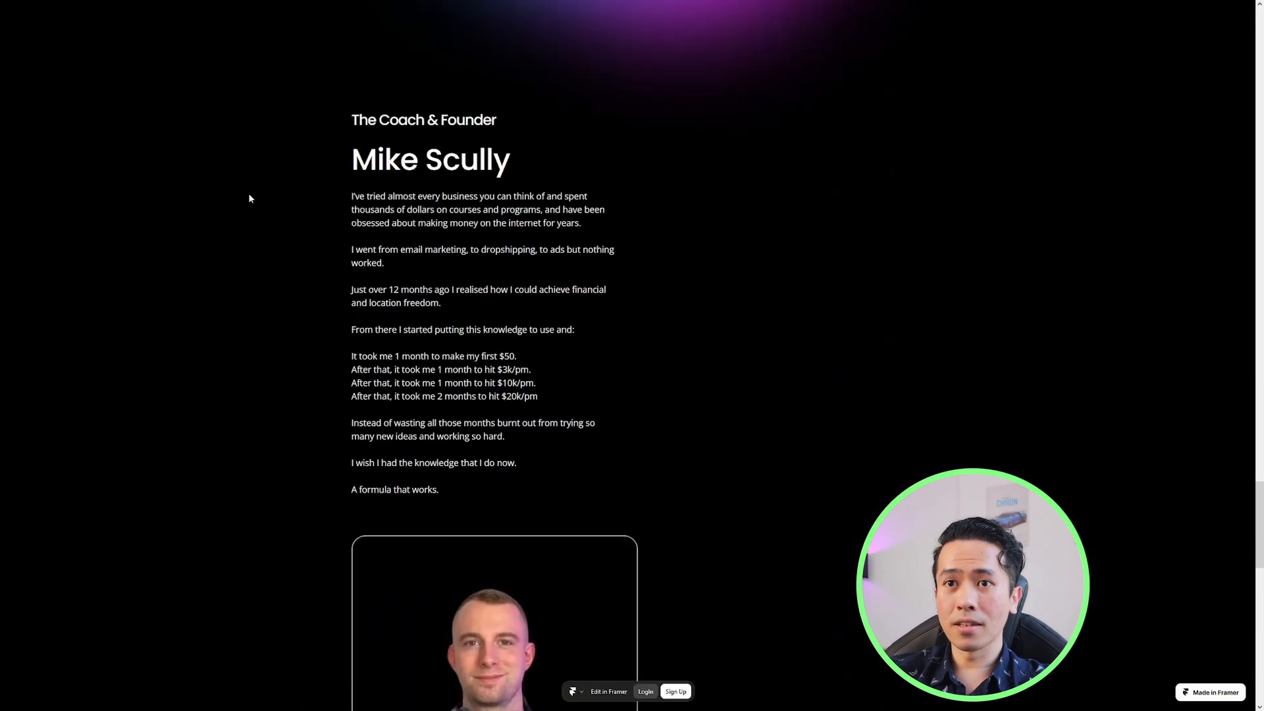
left_click(47, 39)
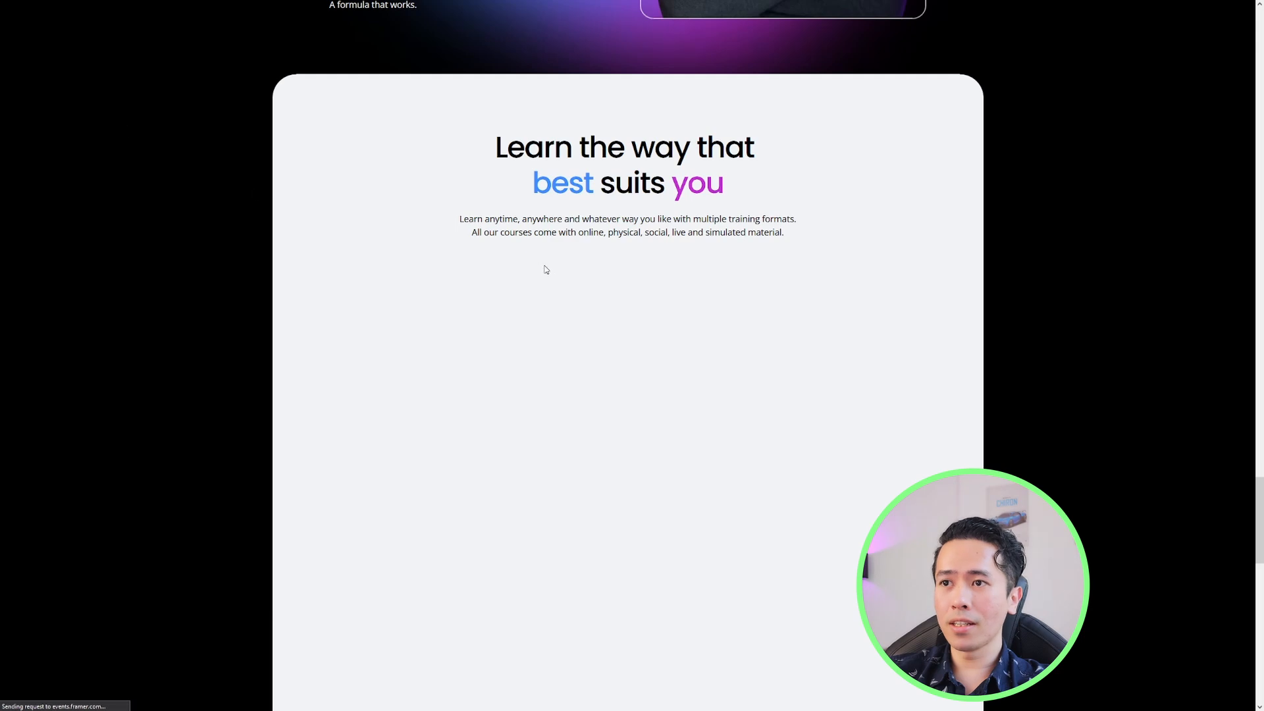
scroll(546, 273, "up", 9)
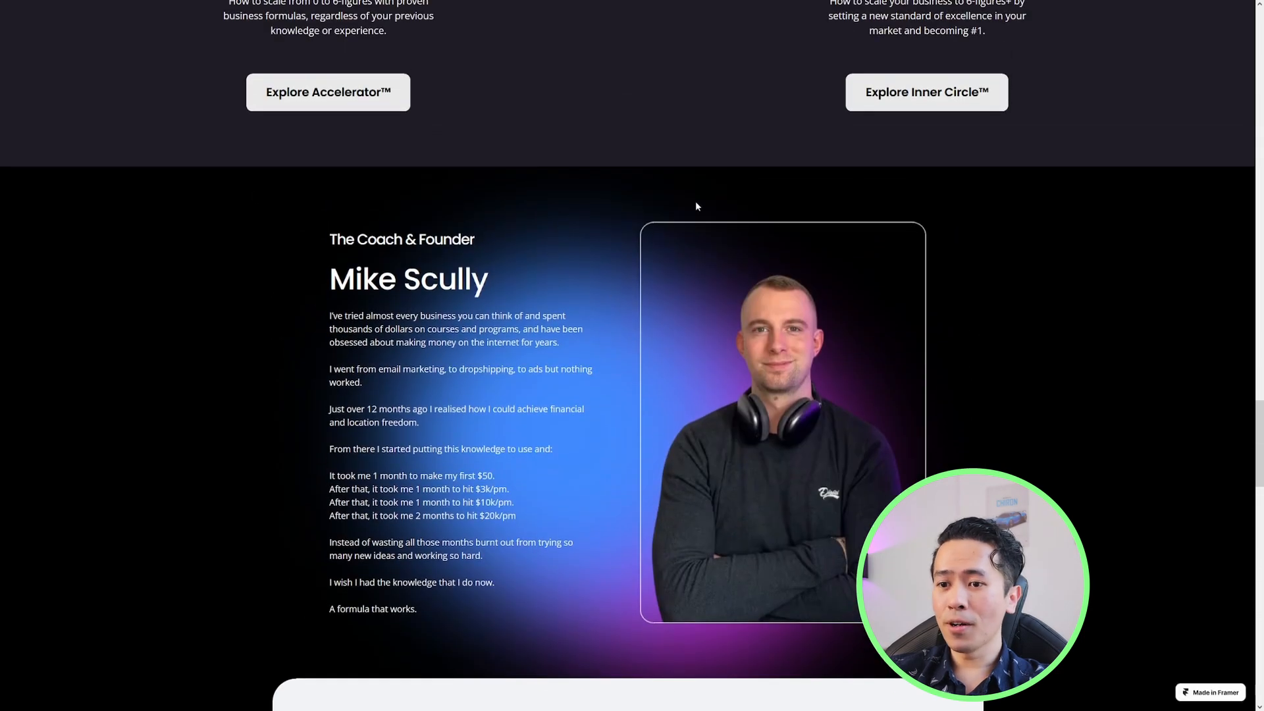
scroll(696, 200, "down", 10)
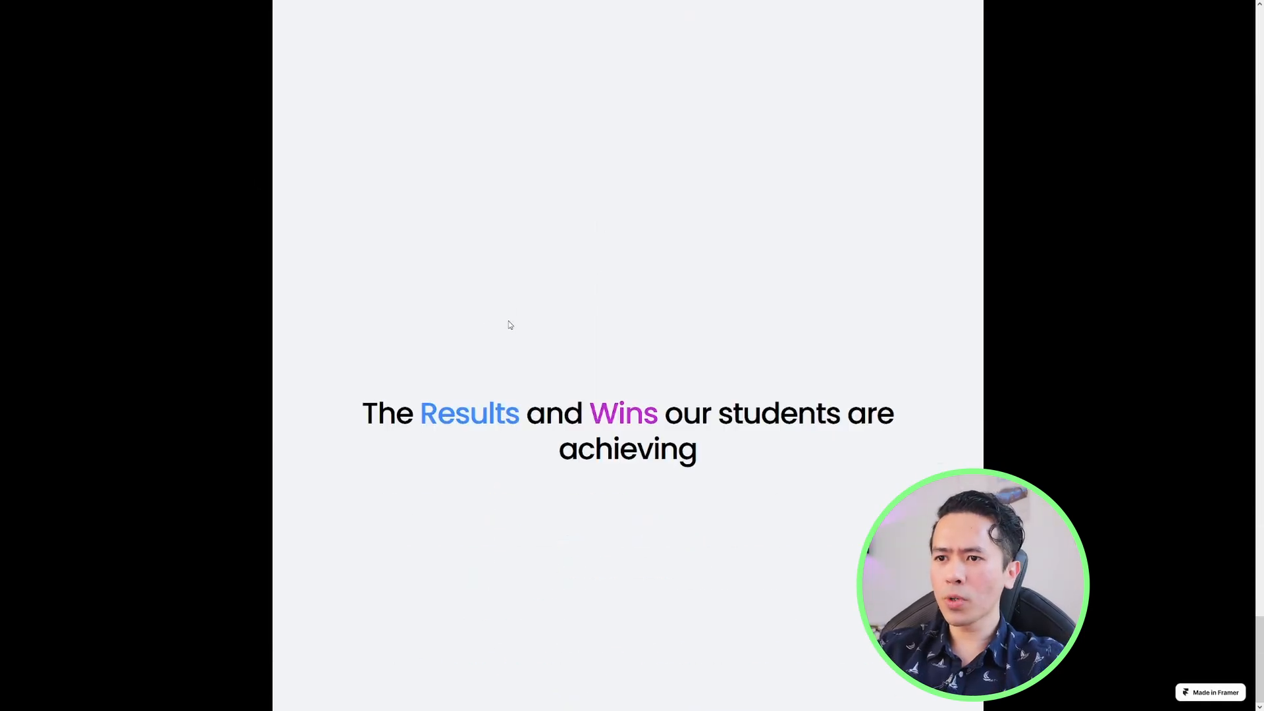
scroll(508, 322, "up", 15)
mouse_move(330, 5)
left_click(73, 8)
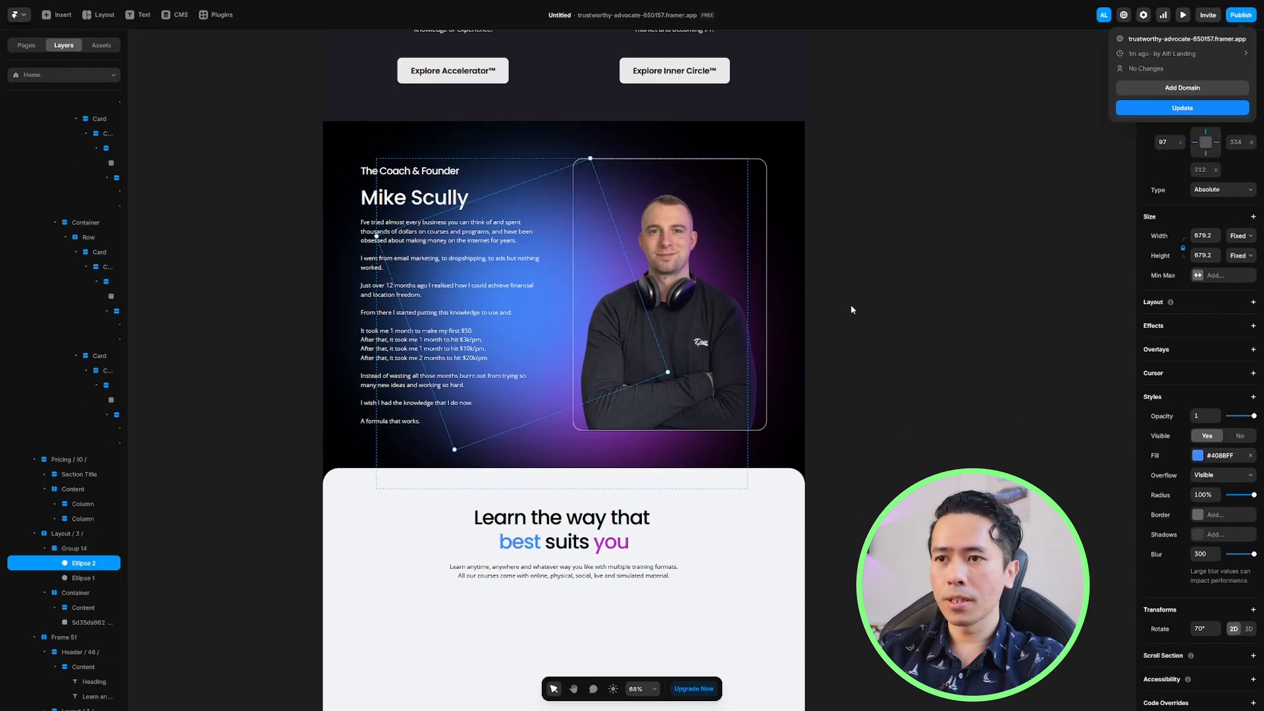
left_click(851, 306)
left_click(749, 279)
left_click(778, 277)
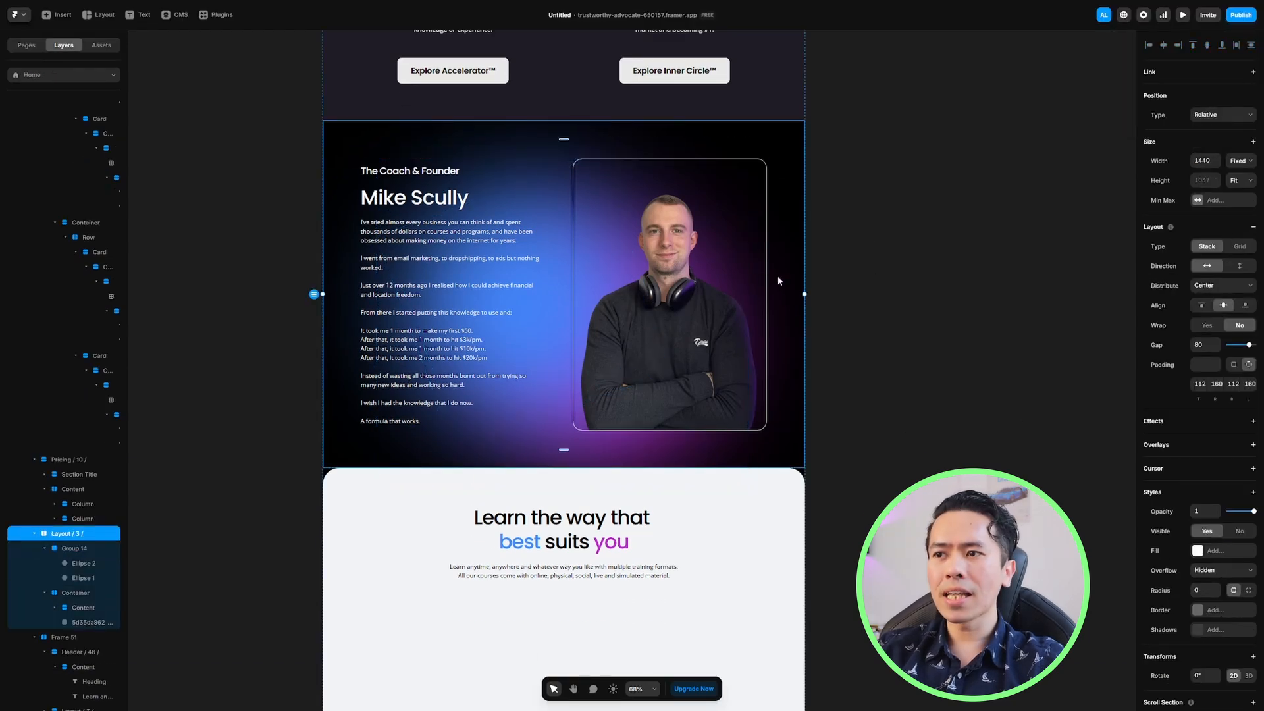
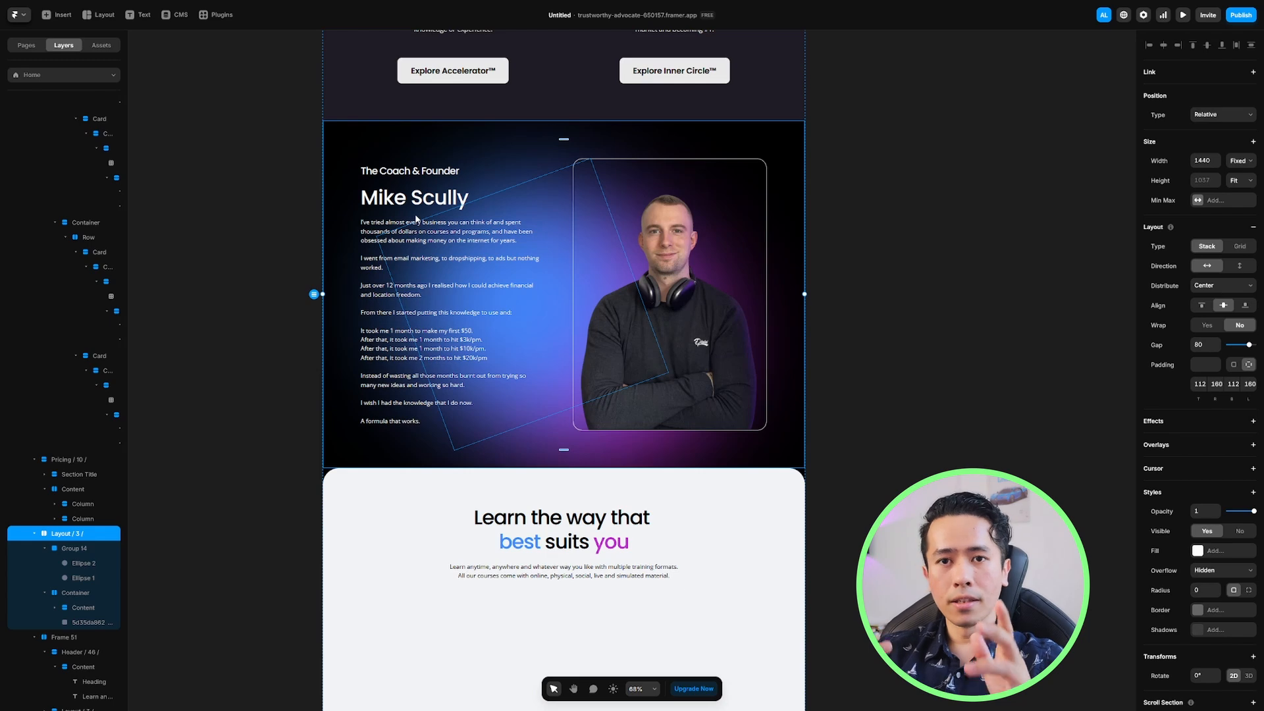
Set the stack distribution and alignment to center for the Layout / 3 / inside the "Learn the way that best suits you" frame
scroll(416, 220, "down", 6)
left_click(618, 366)
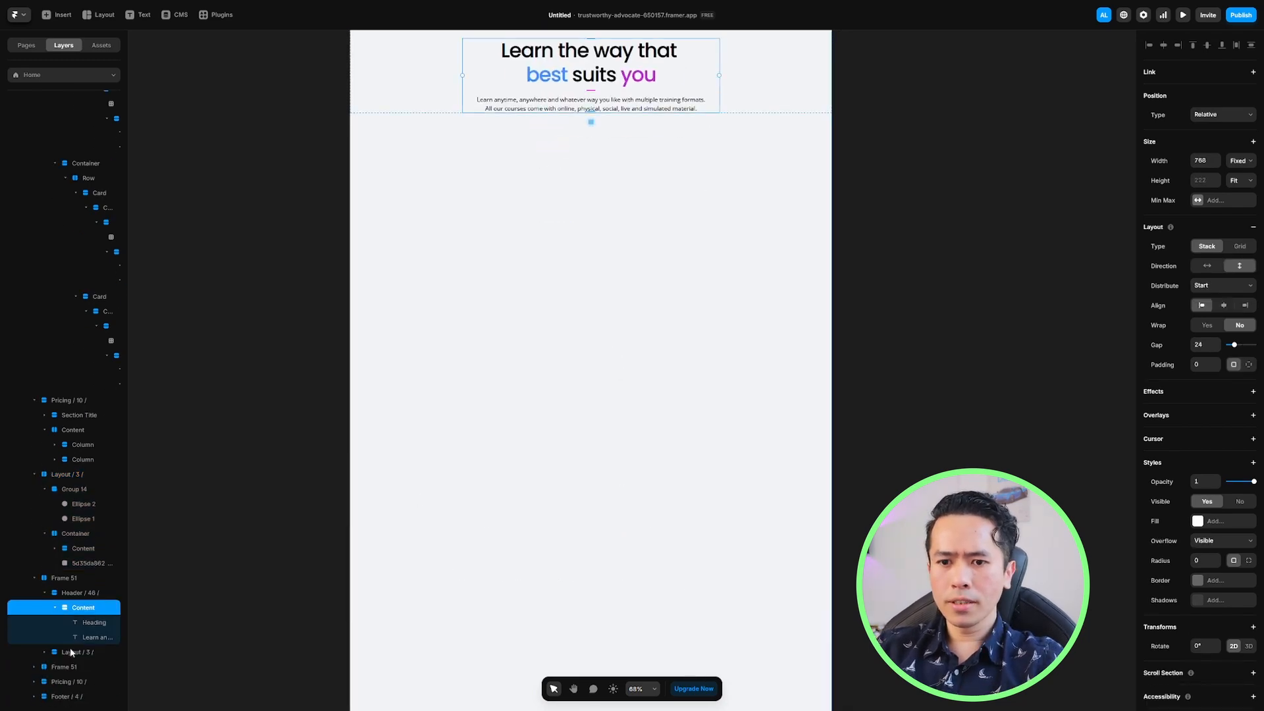
scroll(504, 459, "down", 5)
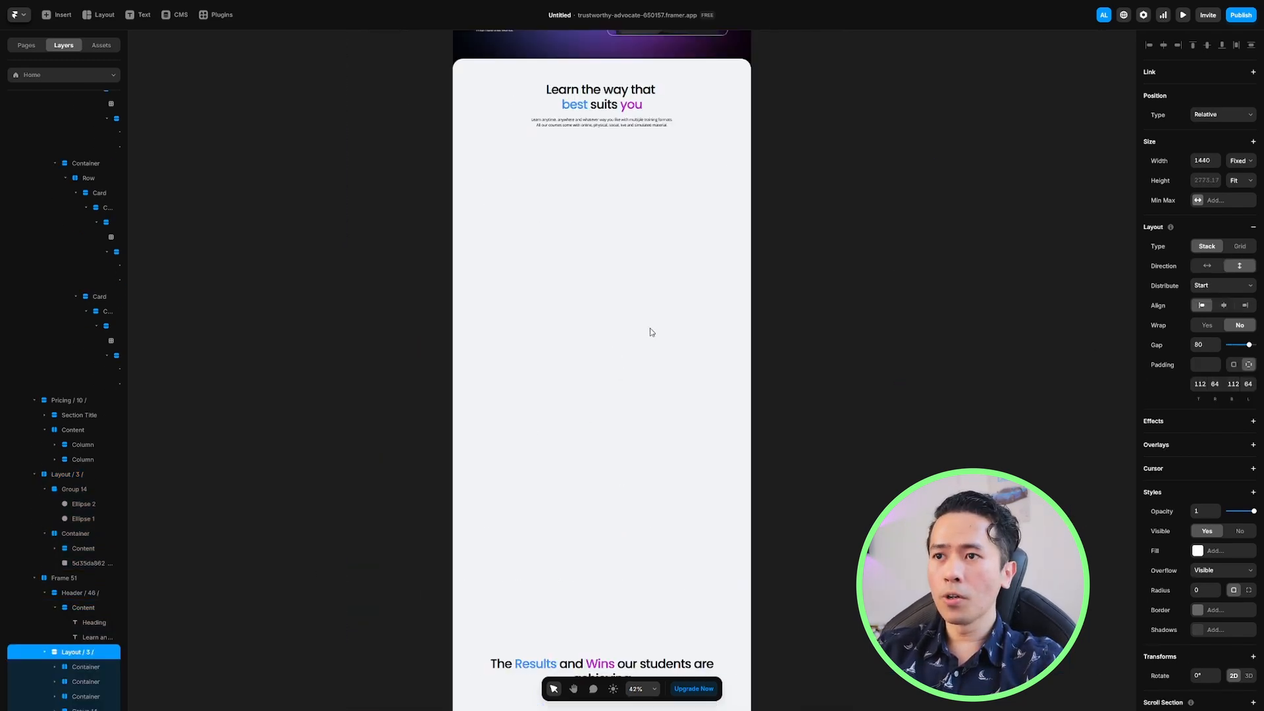
scroll(84, 502, "down", 2)
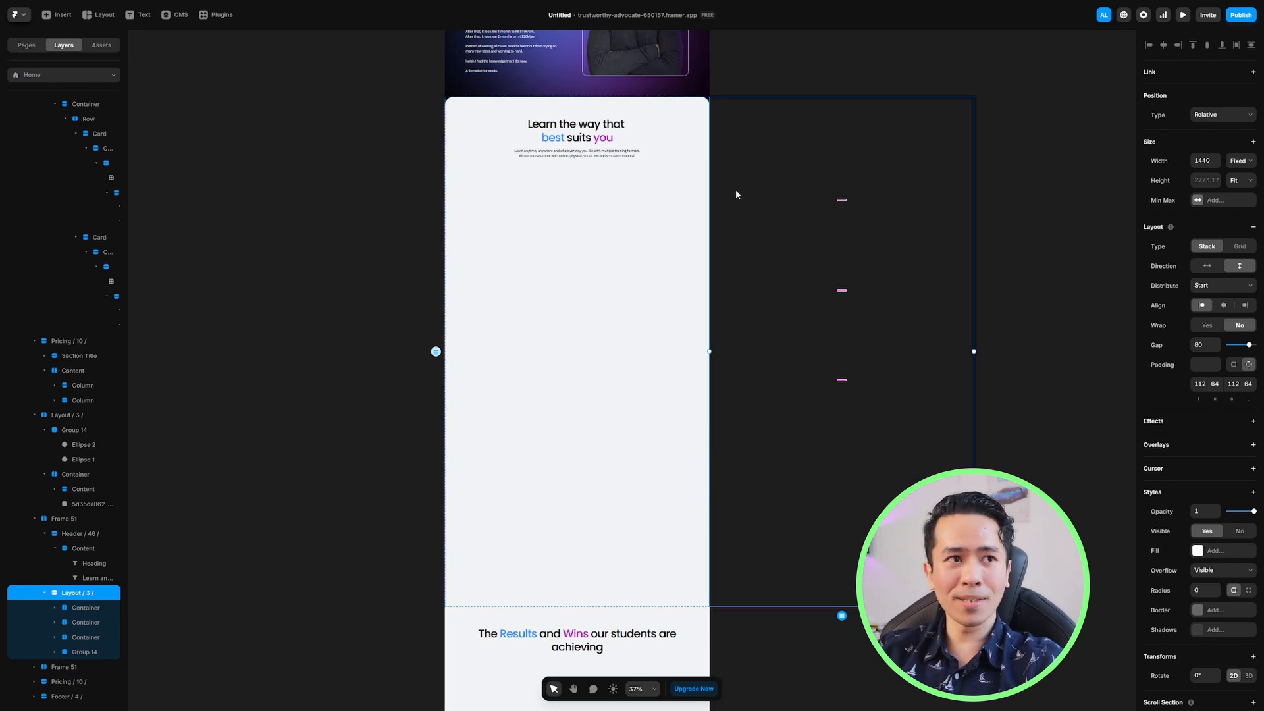
scroll(736, 189, "up", 2)
scroll(745, 193, "down", 1)
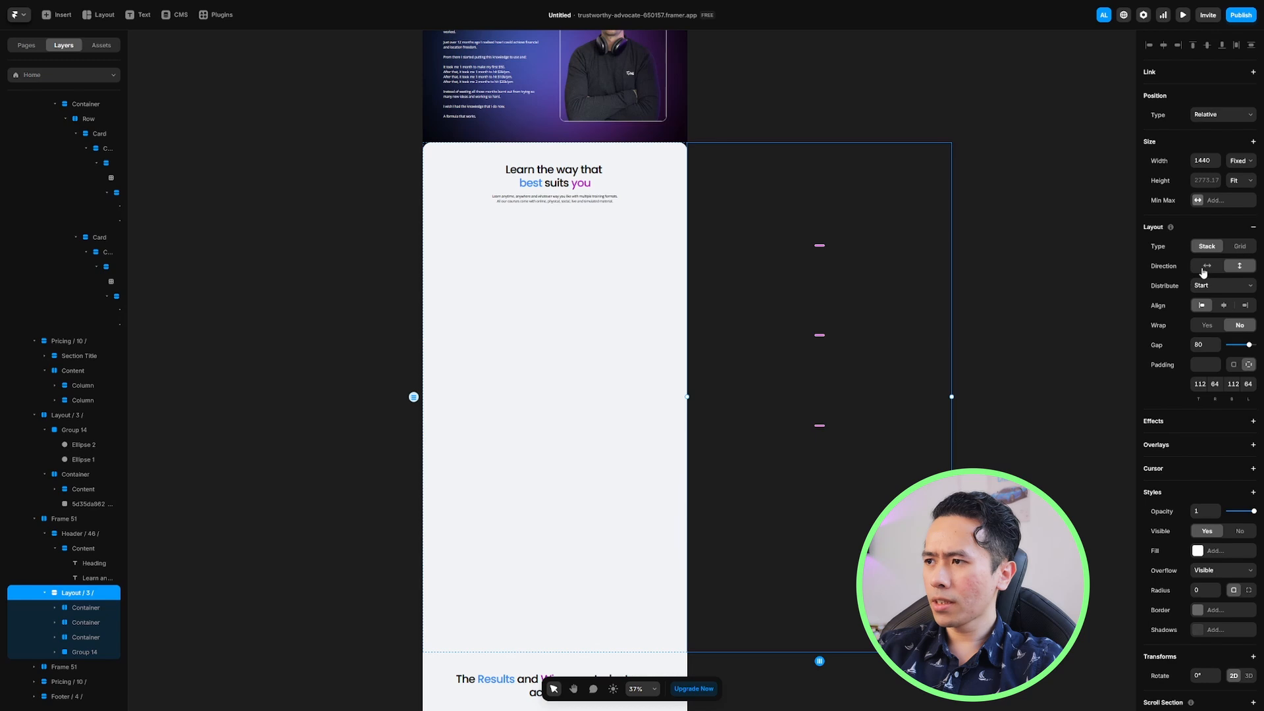
left_click(1224, 305)
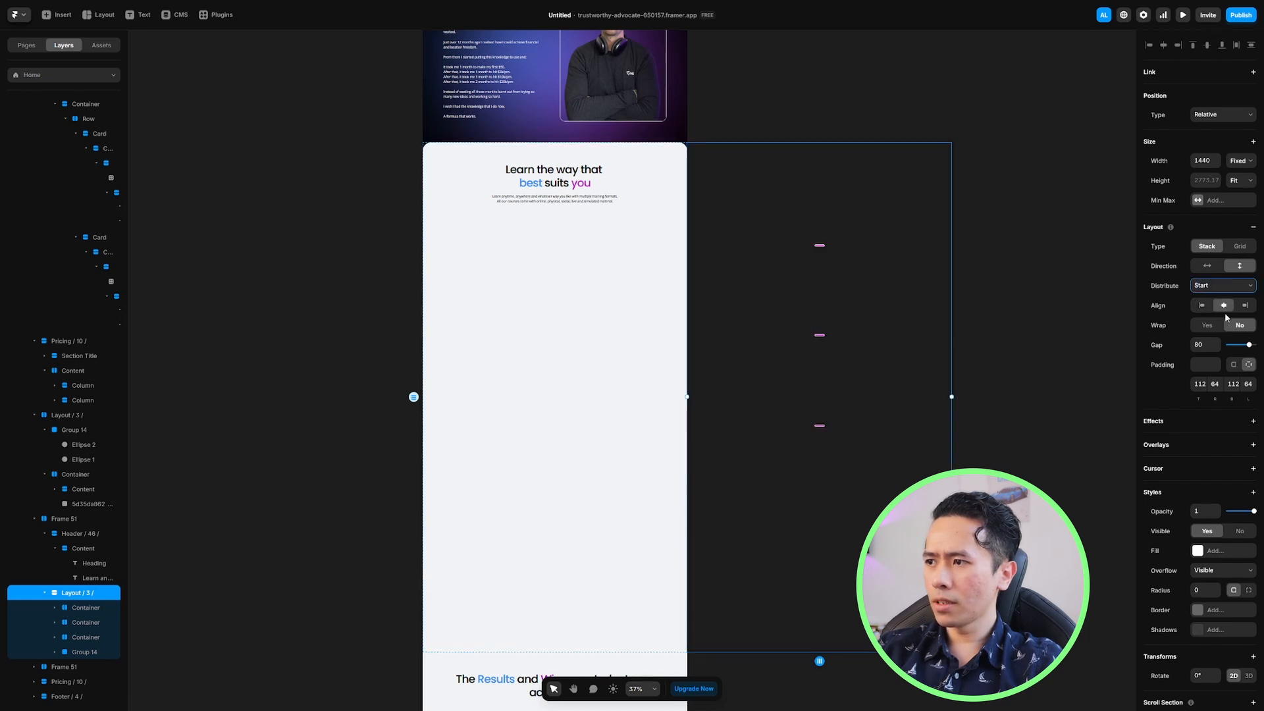
left_click(1252, 297)
left_click(1236, 319)
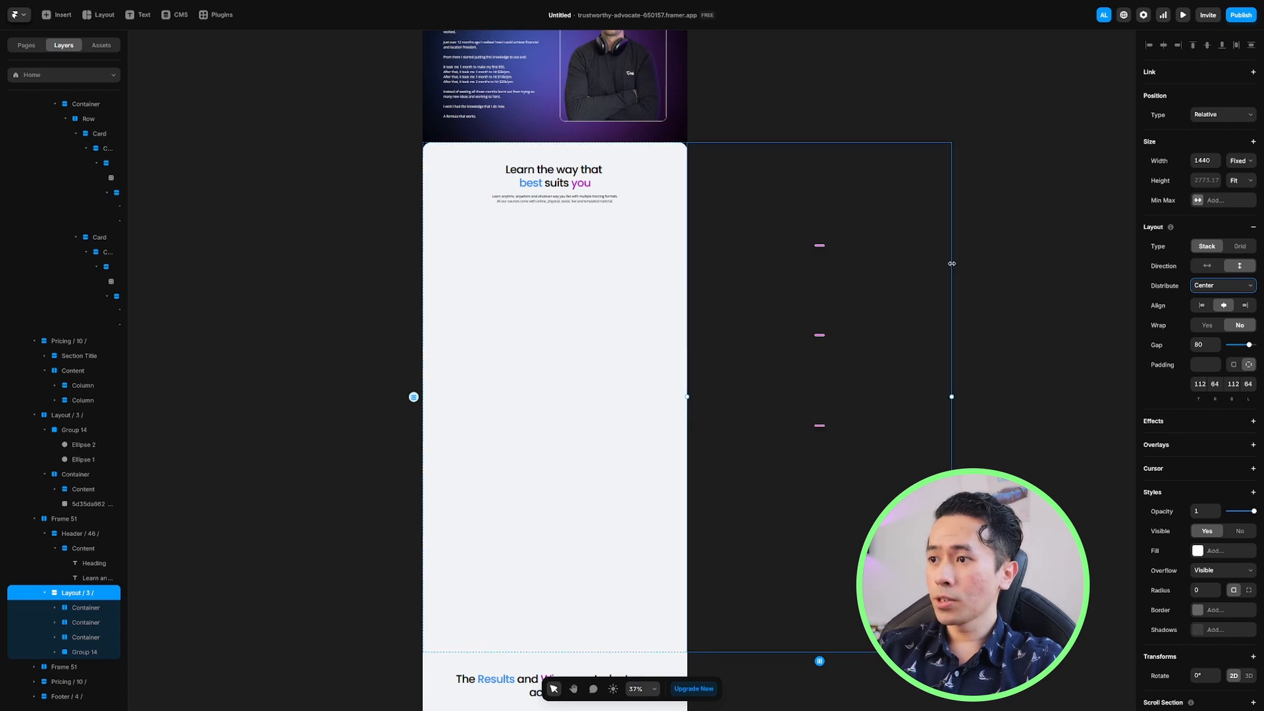
Set the width of the Layout / 3 / inside the "Learn the way that best suits you" frame to 100%
left_click(1212, 159)
type("1")
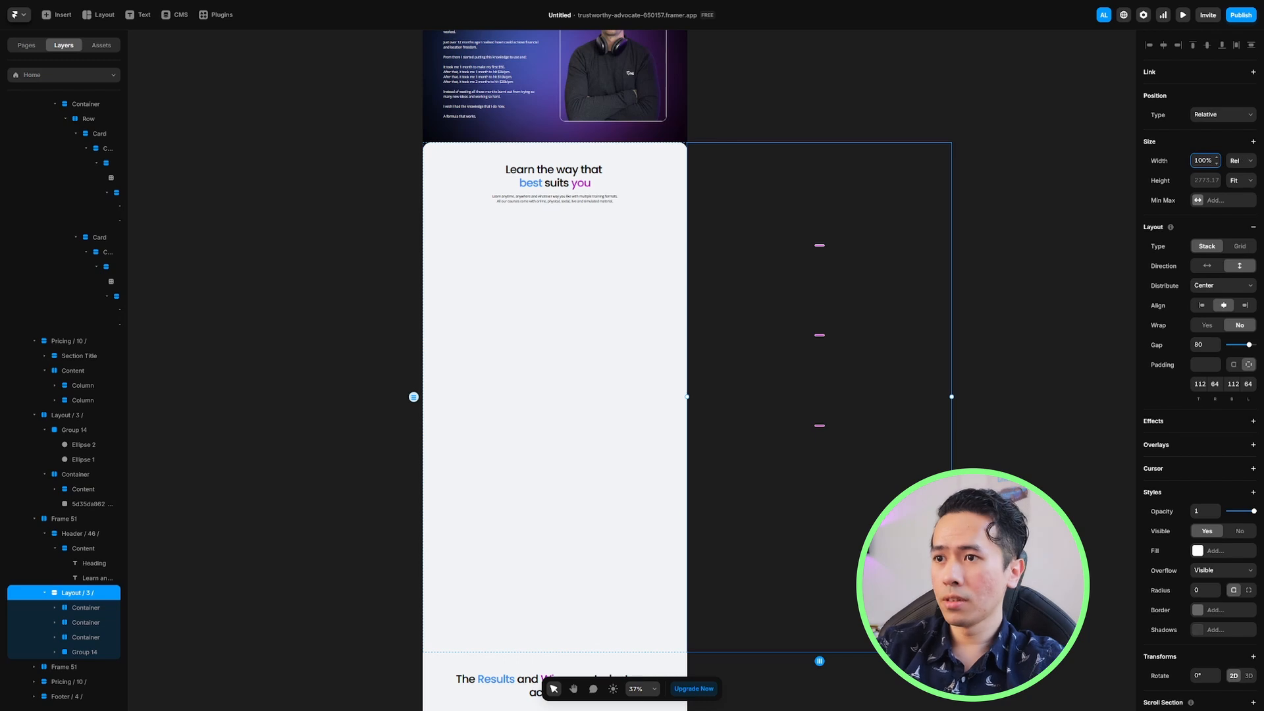
left_click(1202, 150)
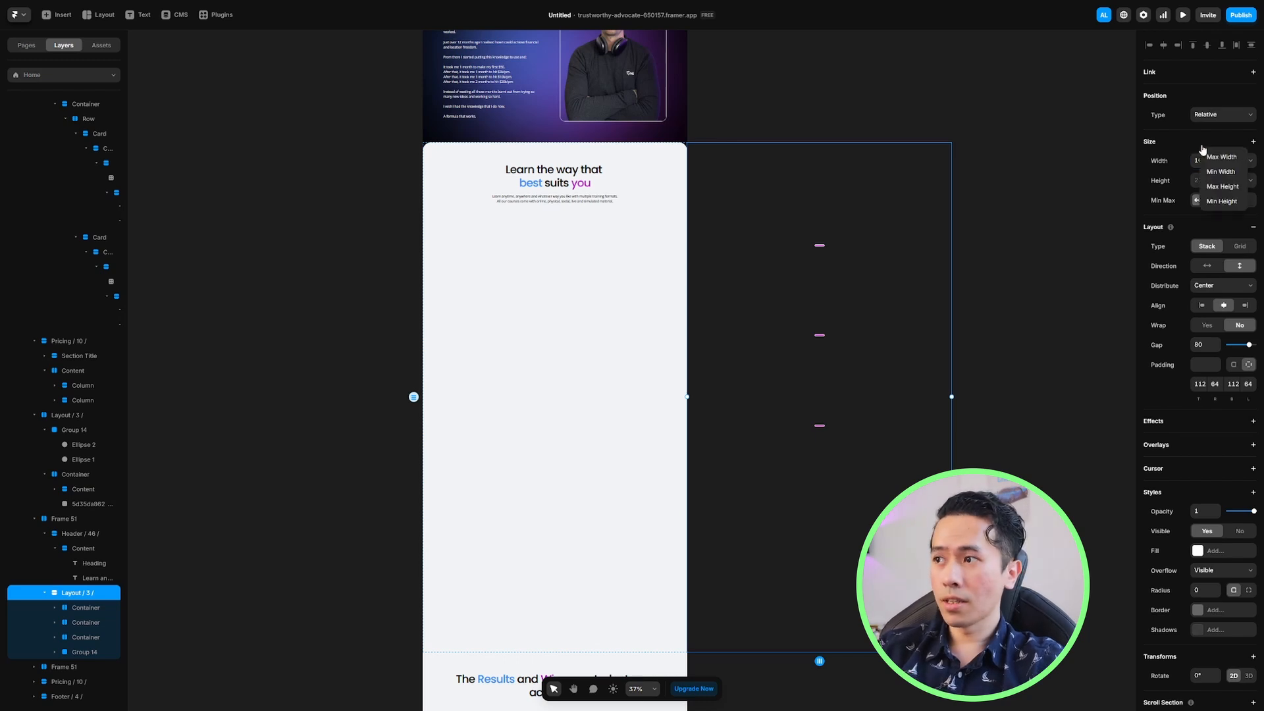
Make the first Frame 51 a vertical stack with centered distribution and alignment
left_click(79, 607)
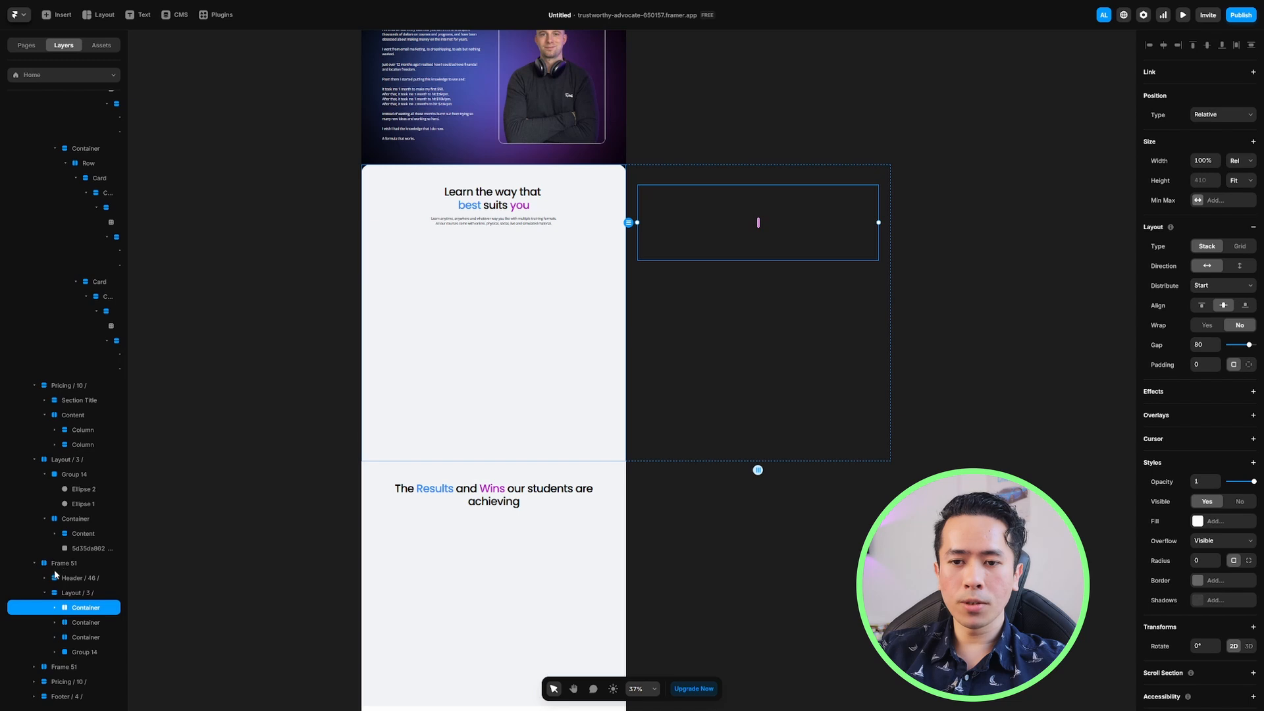
left_click(75, 623)
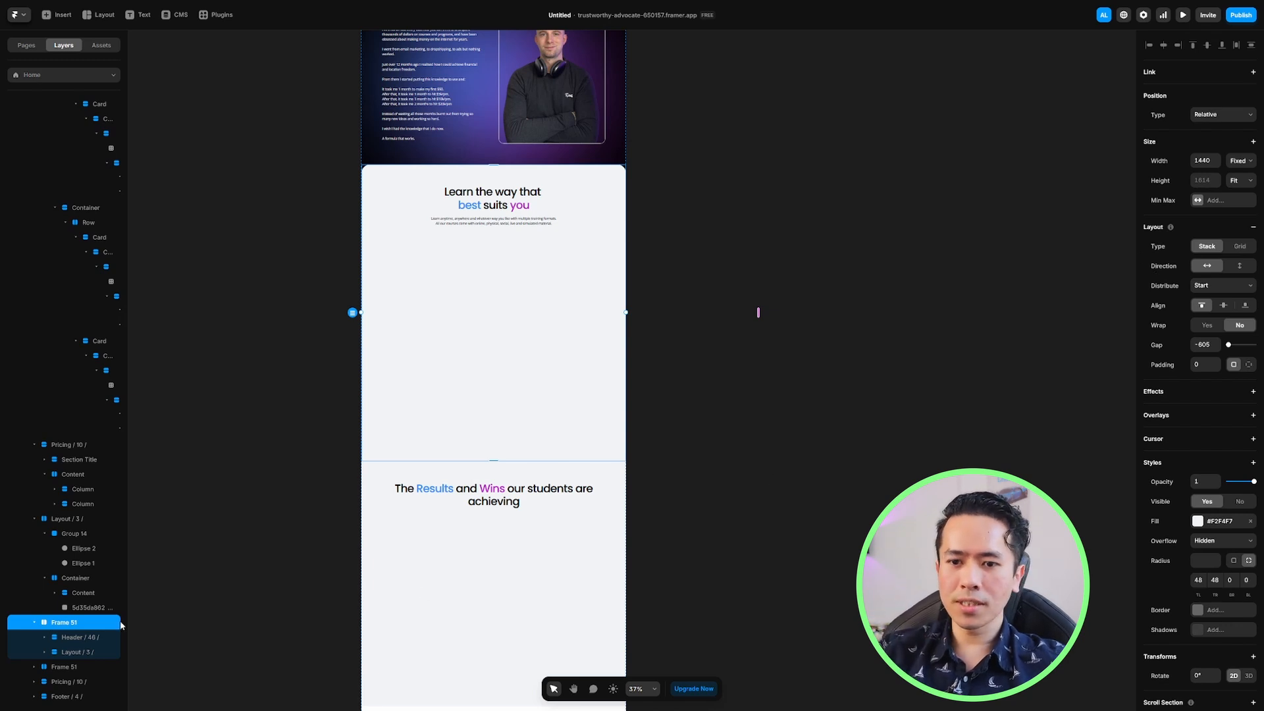
left_click(1239, 268)
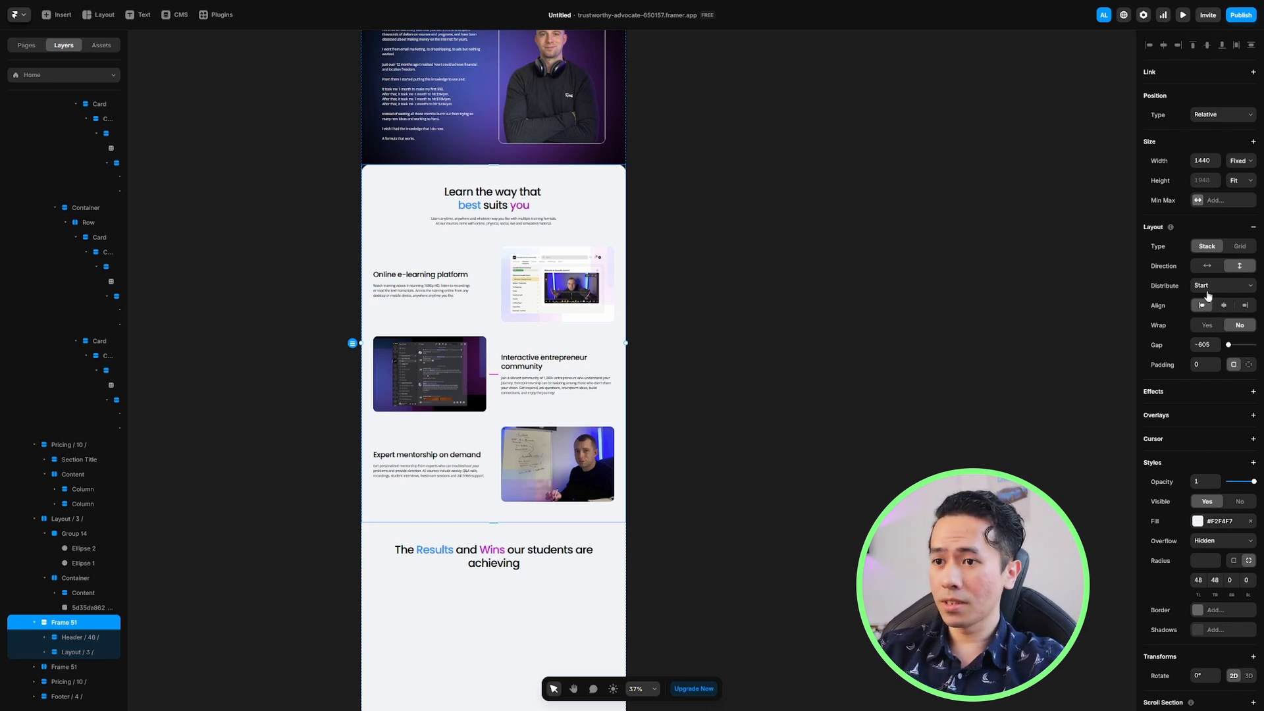
left_click(1222, 305)
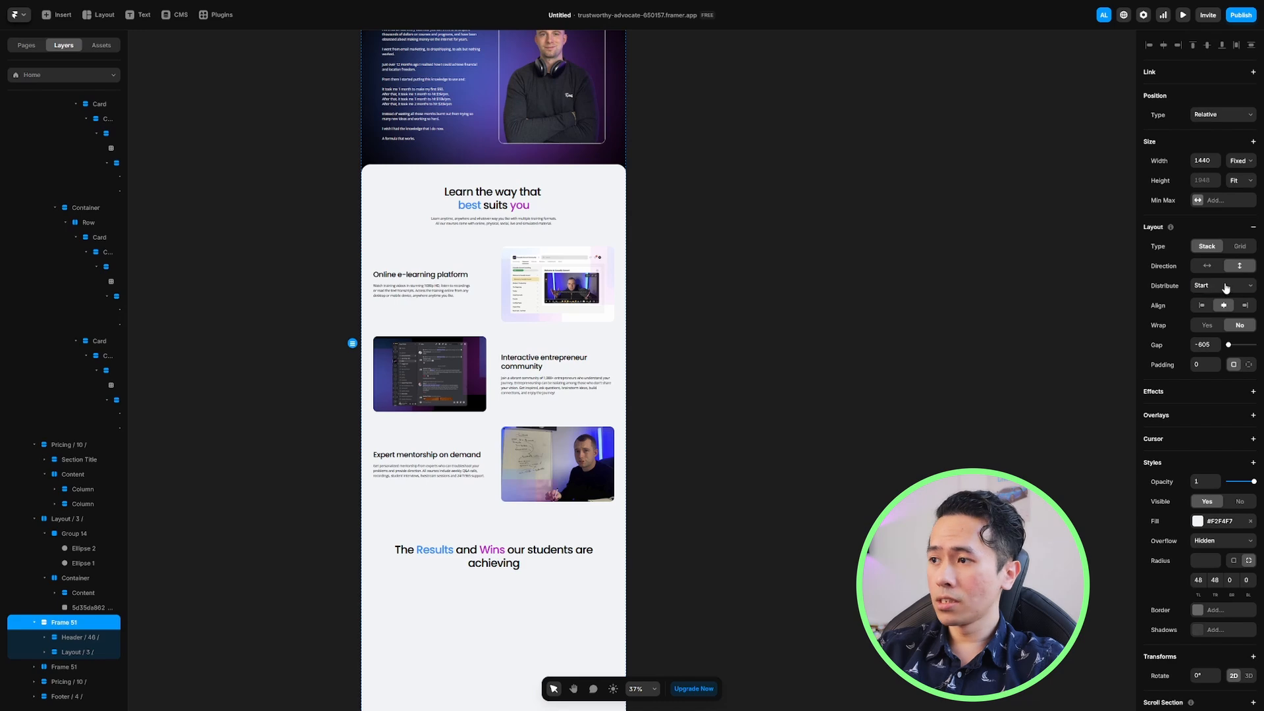
left_click(1226, 287)
left_click(1225, 310)
Publish the update and check the training-format section on the reloaded live page
left_click(1242, 14)
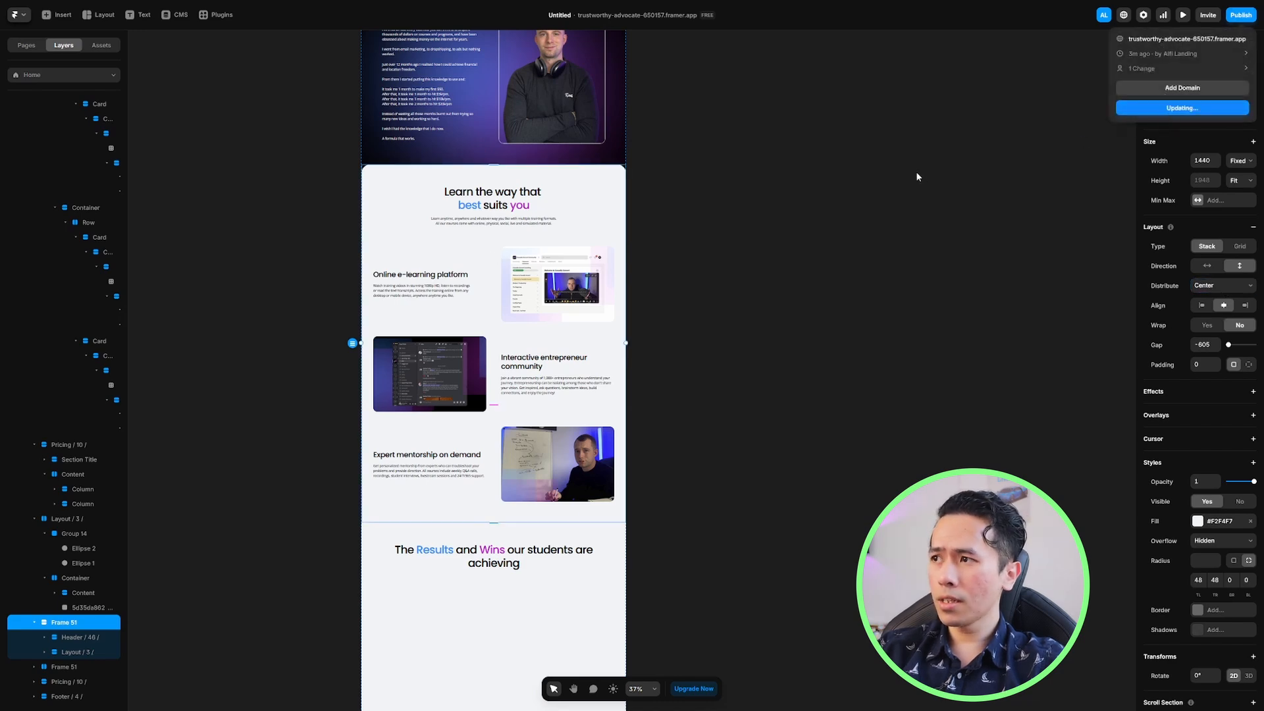
left_click(183, 8)
left_click(49, 33)
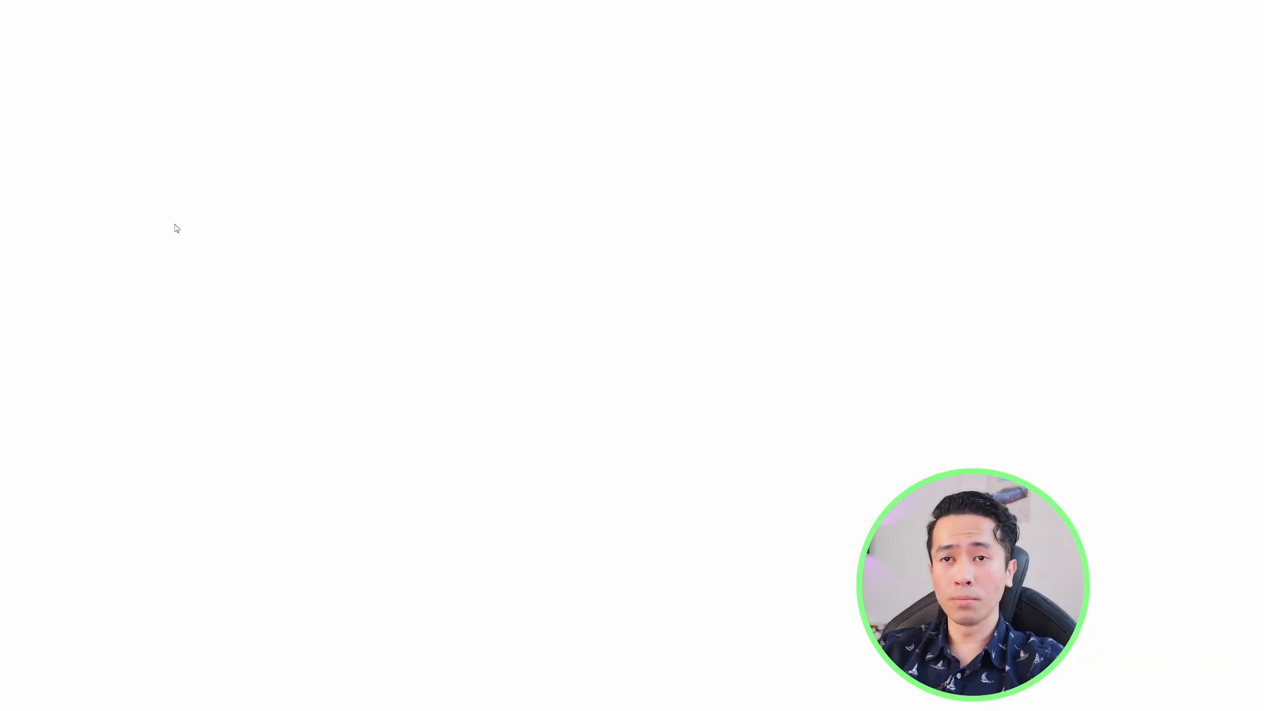
scroll(176, 223, "down", 8)
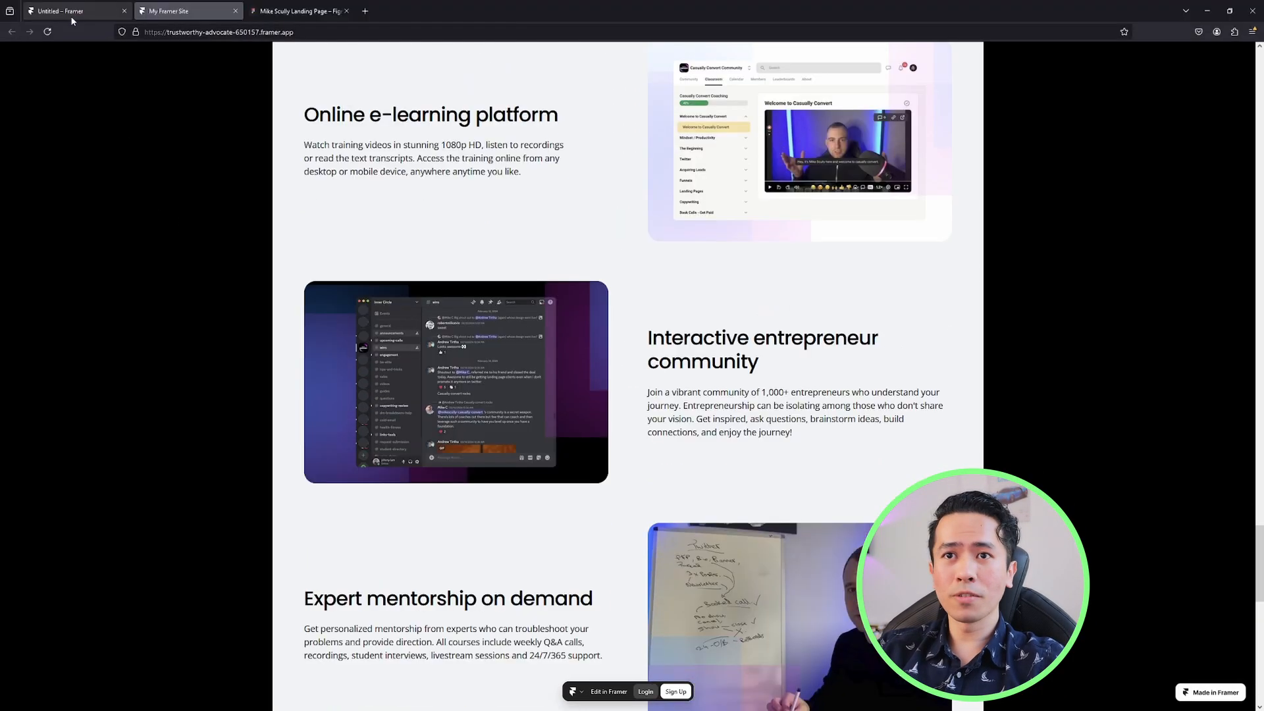
Set the width of the first Frame 51, containing the training-format section, to 100%
left_click(79, 8)
left_click(79, 624)
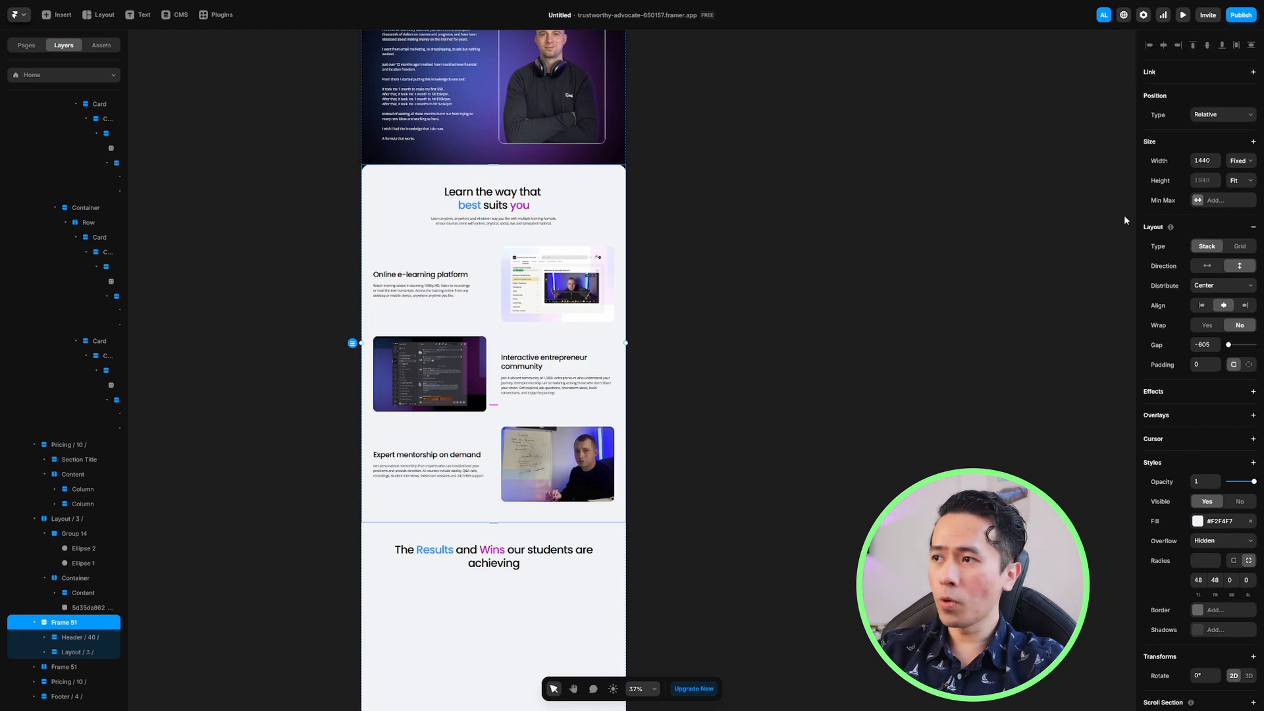
left_click(1202, 160)
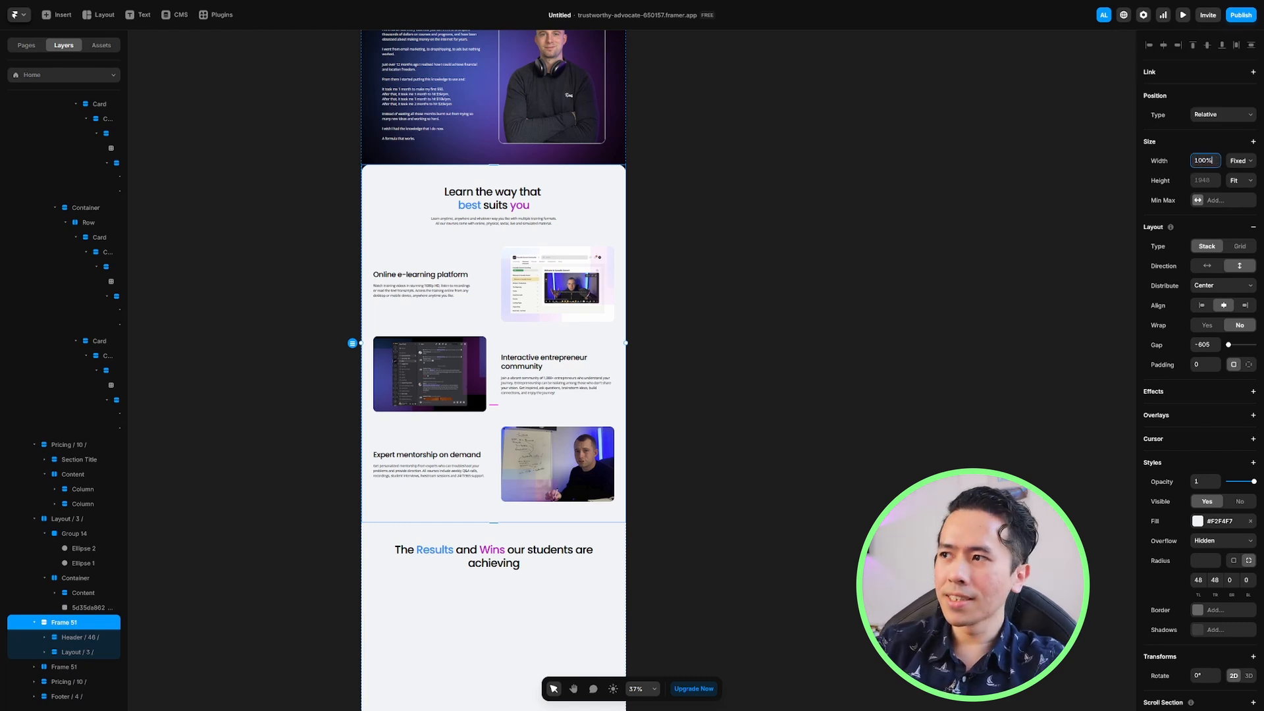
key("Return")
Republish the site and check how the full-width training-format section spreads on the refreshed live page
left_click(1241, 14)
left_click(1182, 108)
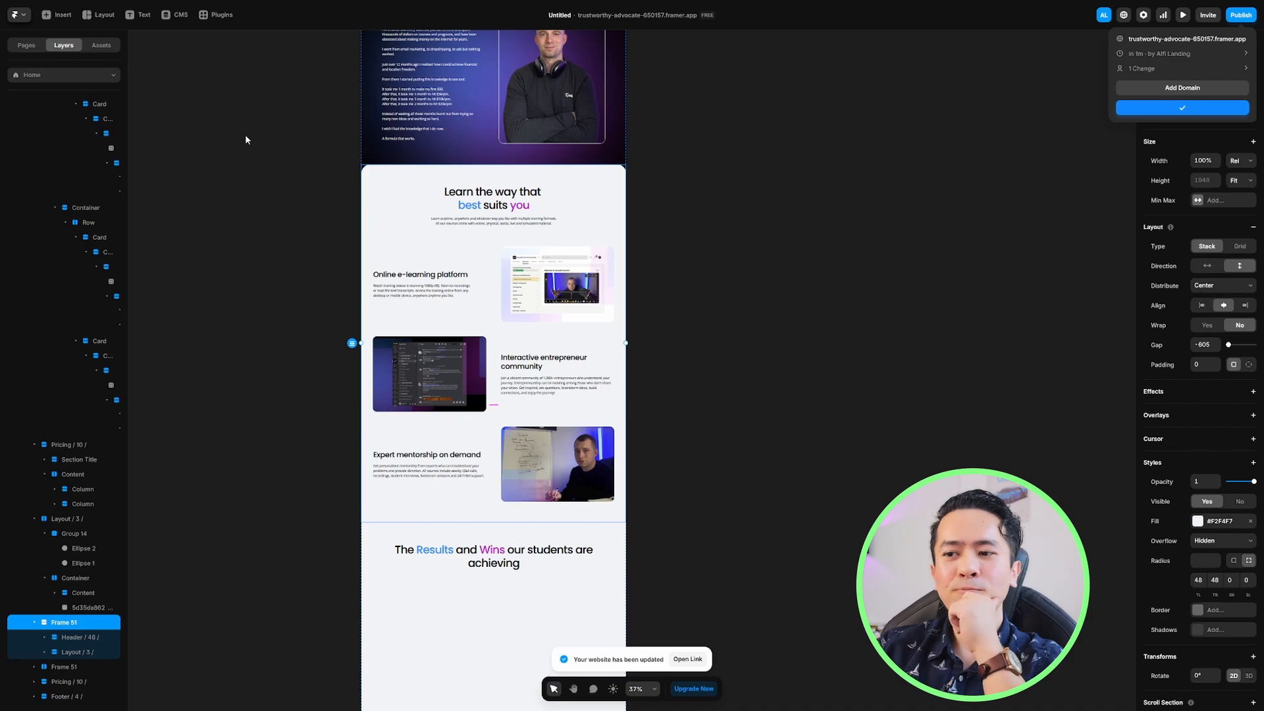
left_click(177, 8)
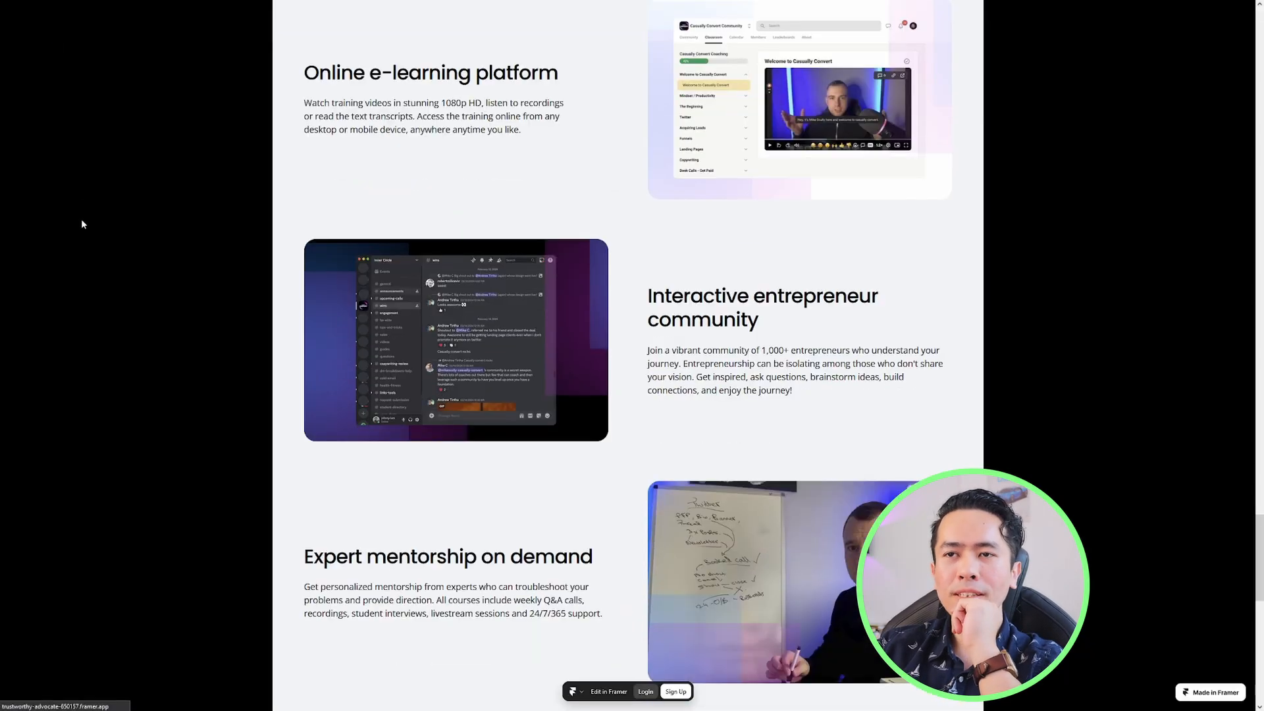
key("F5")
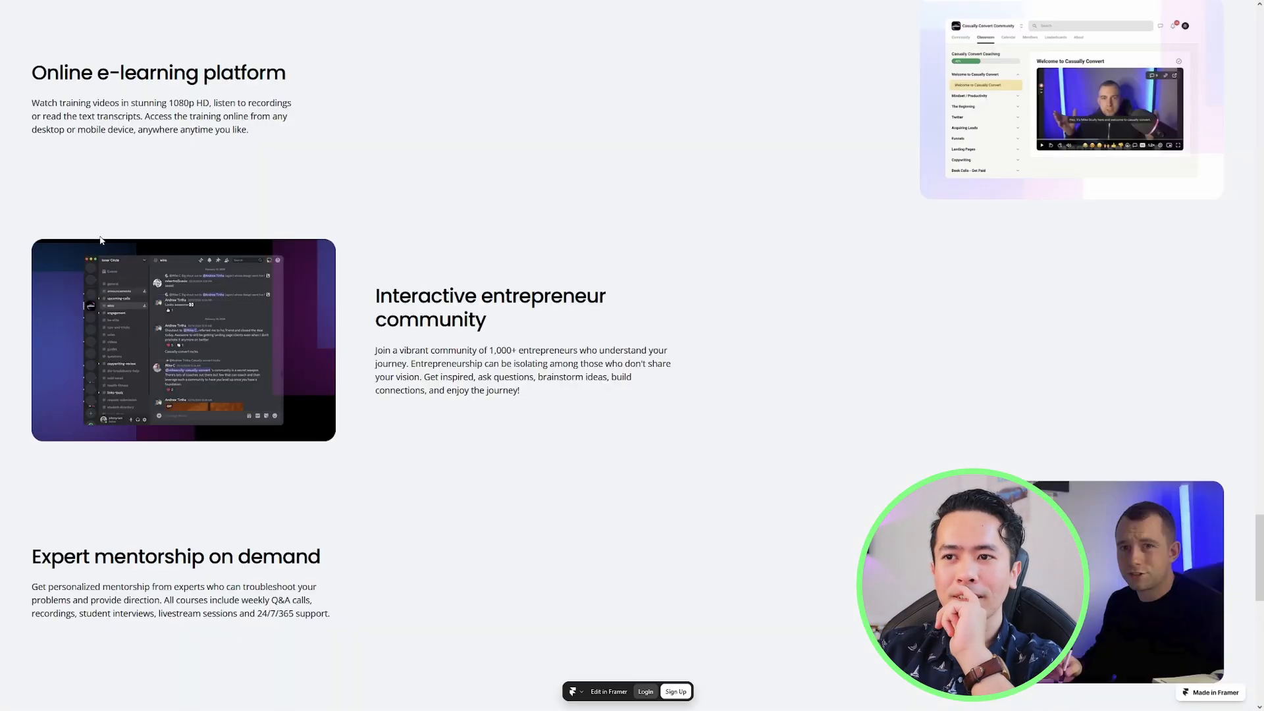
scroll(106, 260, "up", 3)
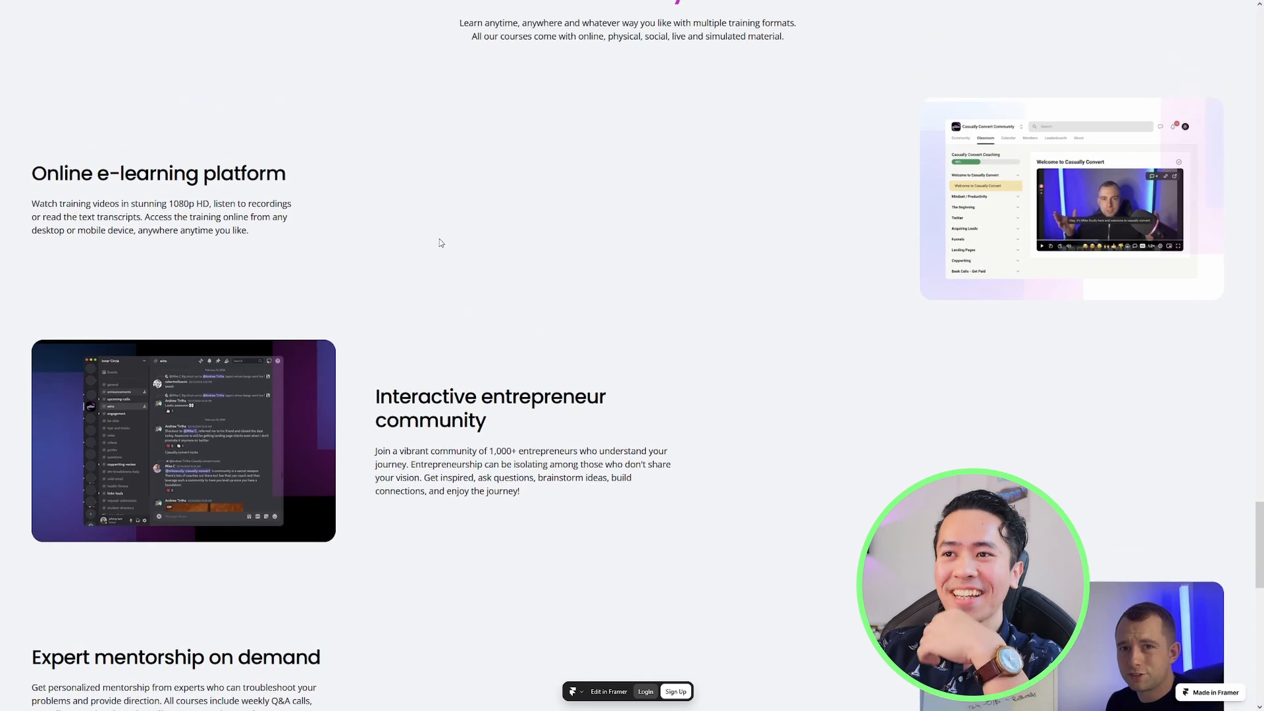
Back in the Framer editor, give the "Online e-learning platform" text block a fixed width of 600
left_click(93, 11)
left_click(423, 296)
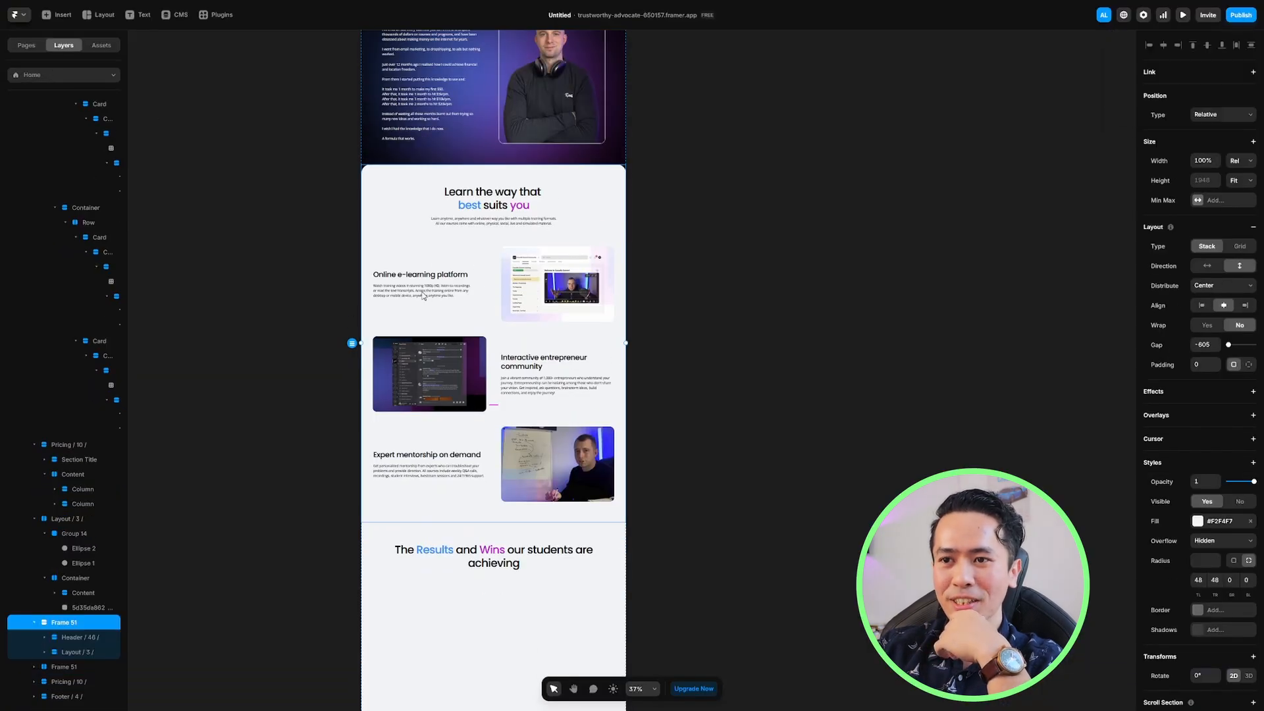
scroll(487, 296, "up", 5)
left_click(88, 399)
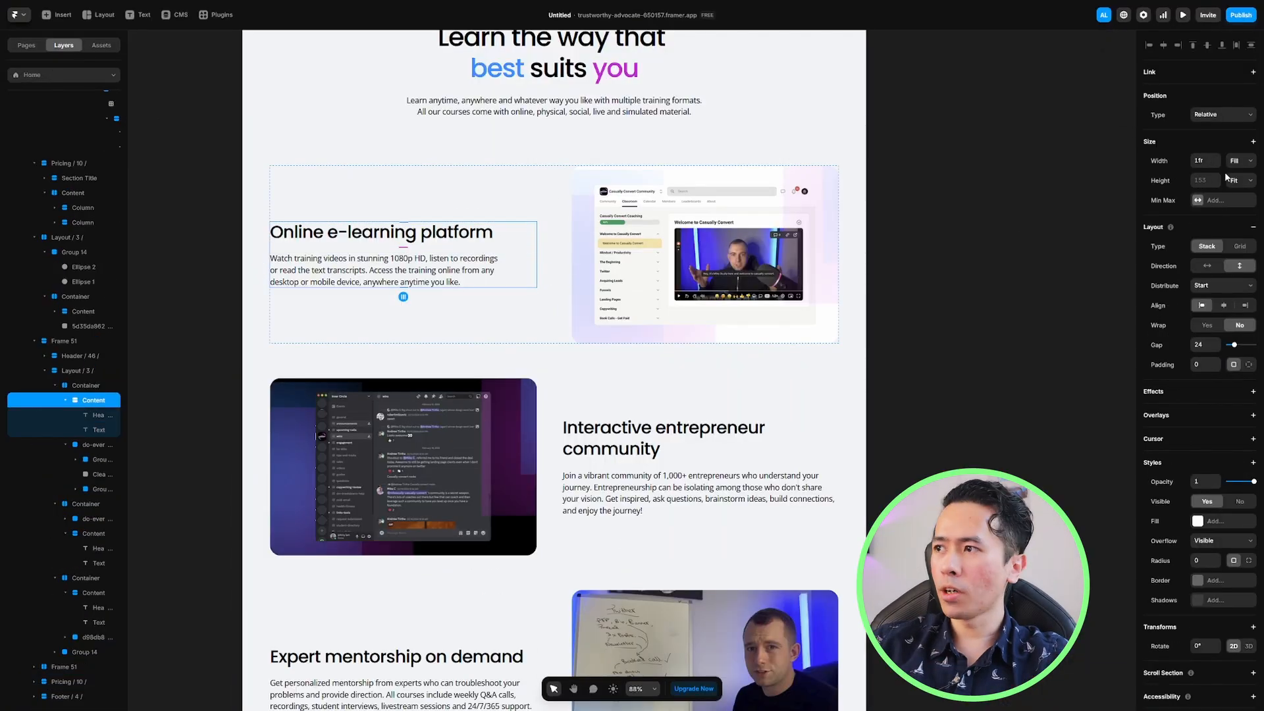
left_click(535, 256)
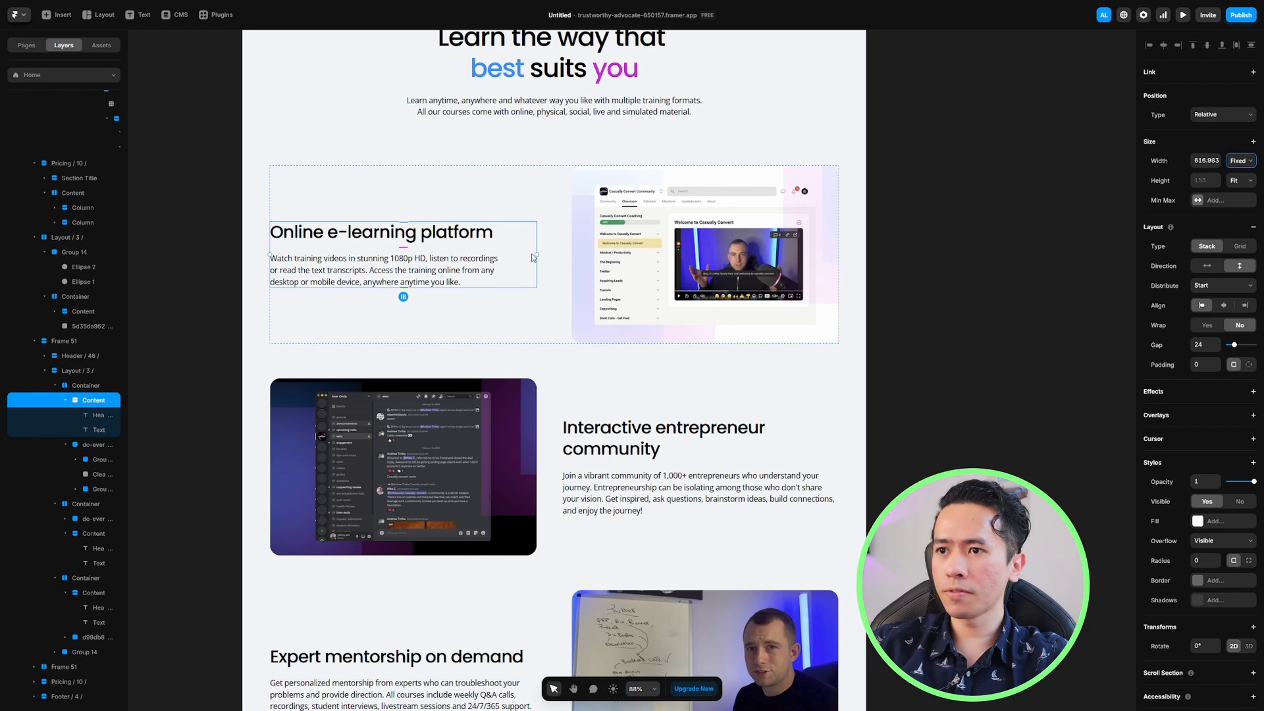
mouse_move(539, 258)
left_mouse_down()
mouse_move(522, 260)
mouse_move(537, 264)
left_mouse_up()
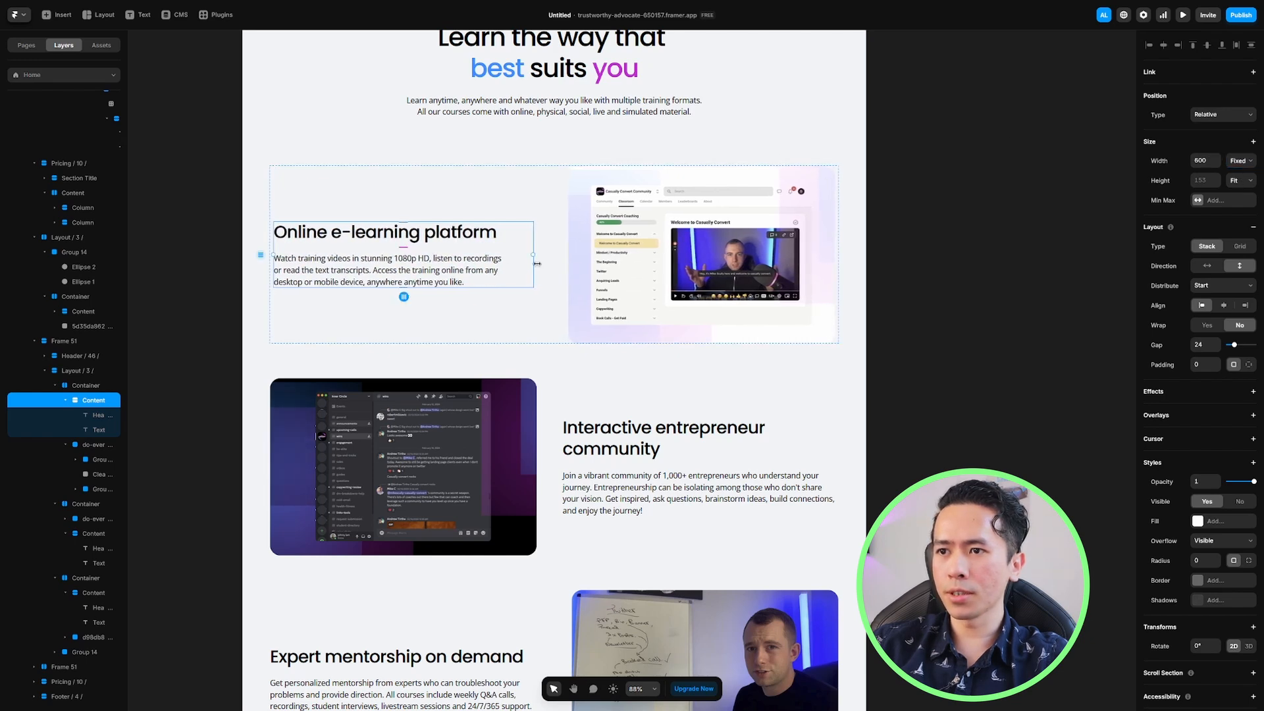
Give the Content stack holding the "Interactive entrepreneur community" heading and text a fixed width of 600
left_click(98, 549)
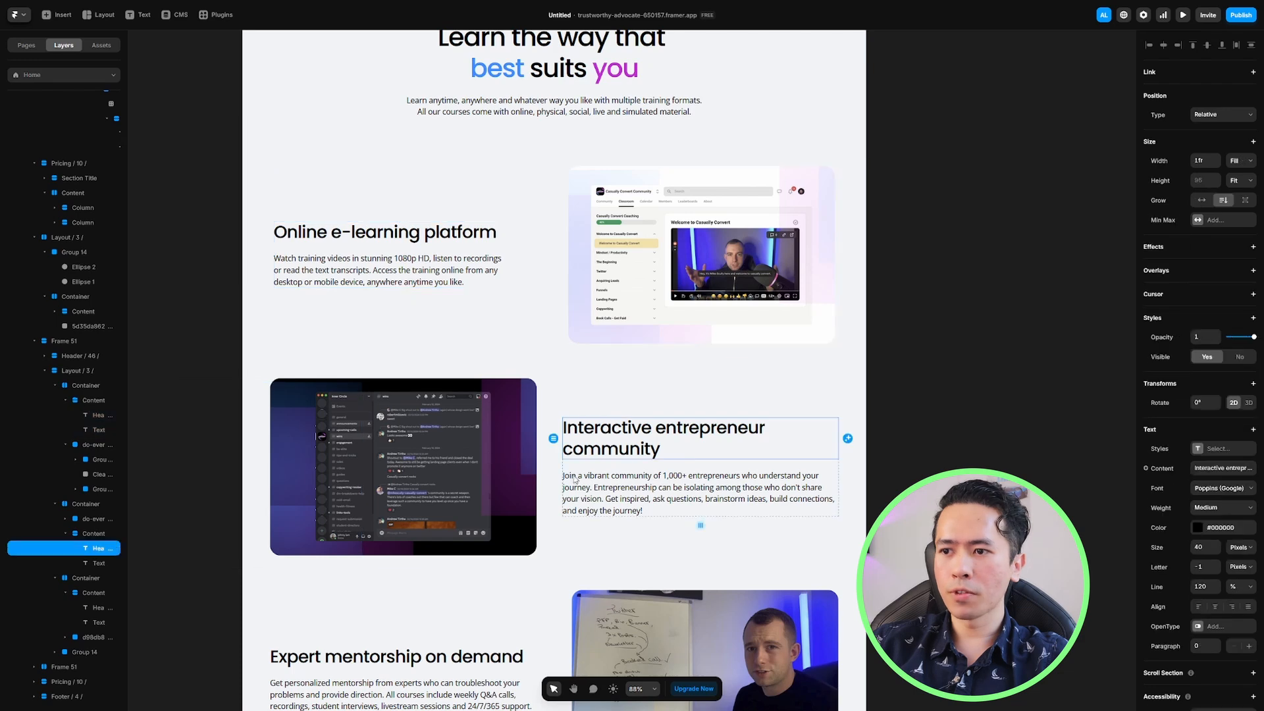
left_click(95, 534)
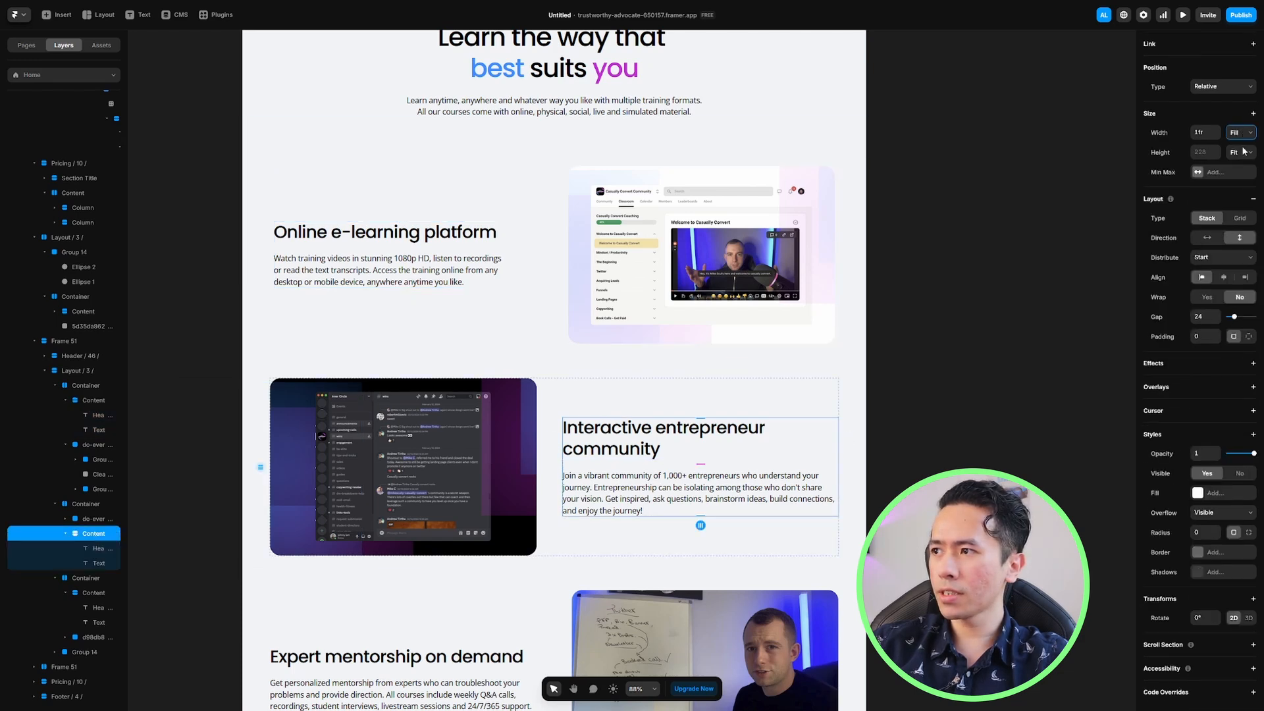
left_click(1243, 150)
left_click(1211, 135)
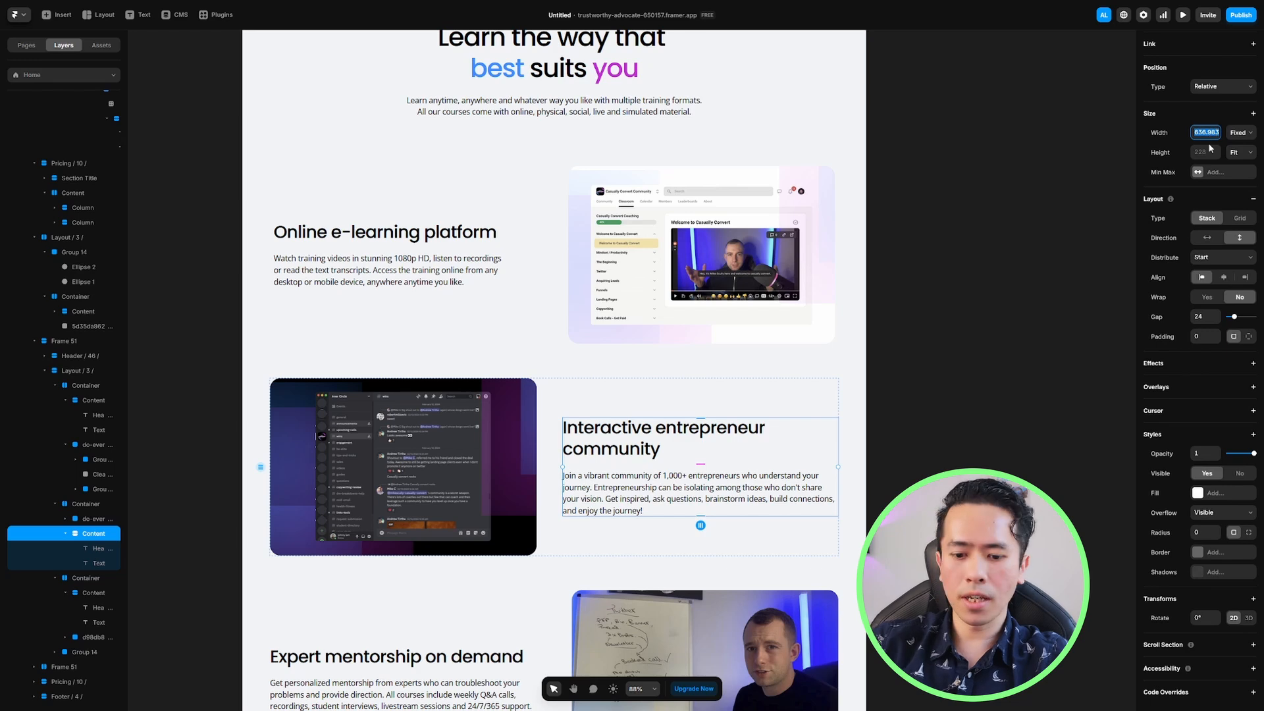
type("600")
key("Return")
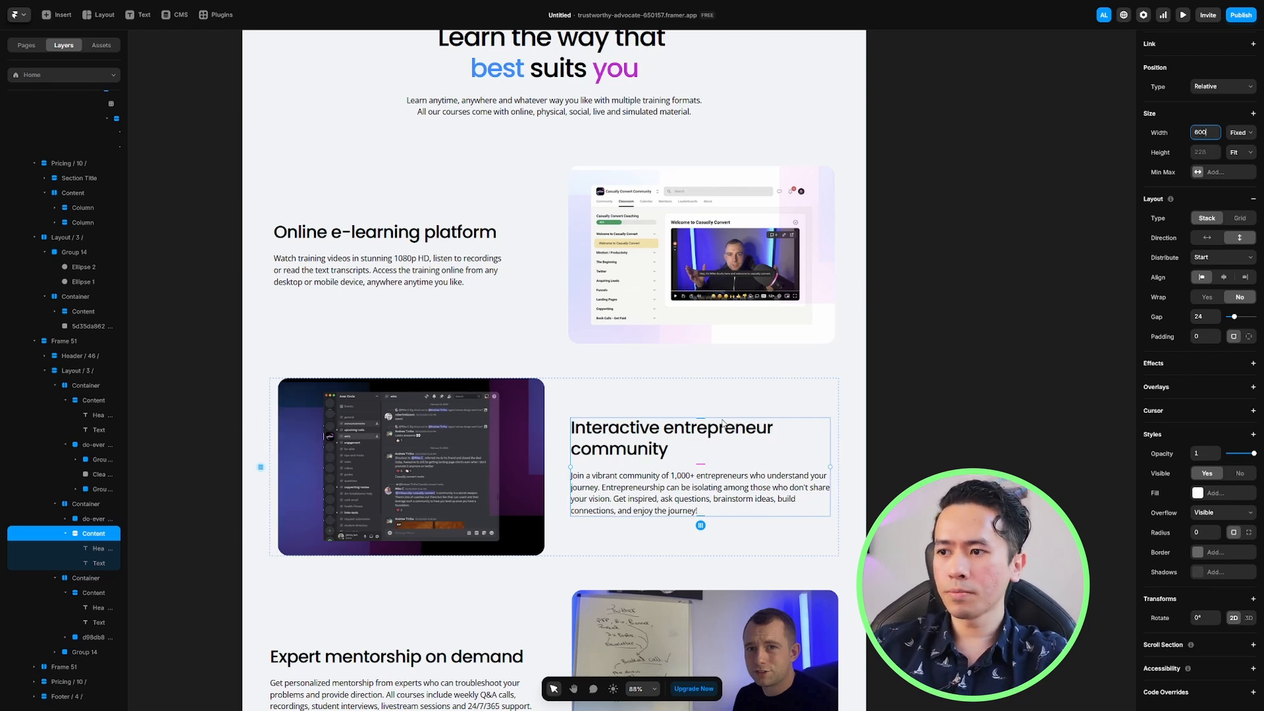
Set the "Expert mentorship on demand" Content stack to a fixed width of 600
scroll(520, 297, "down", 2)
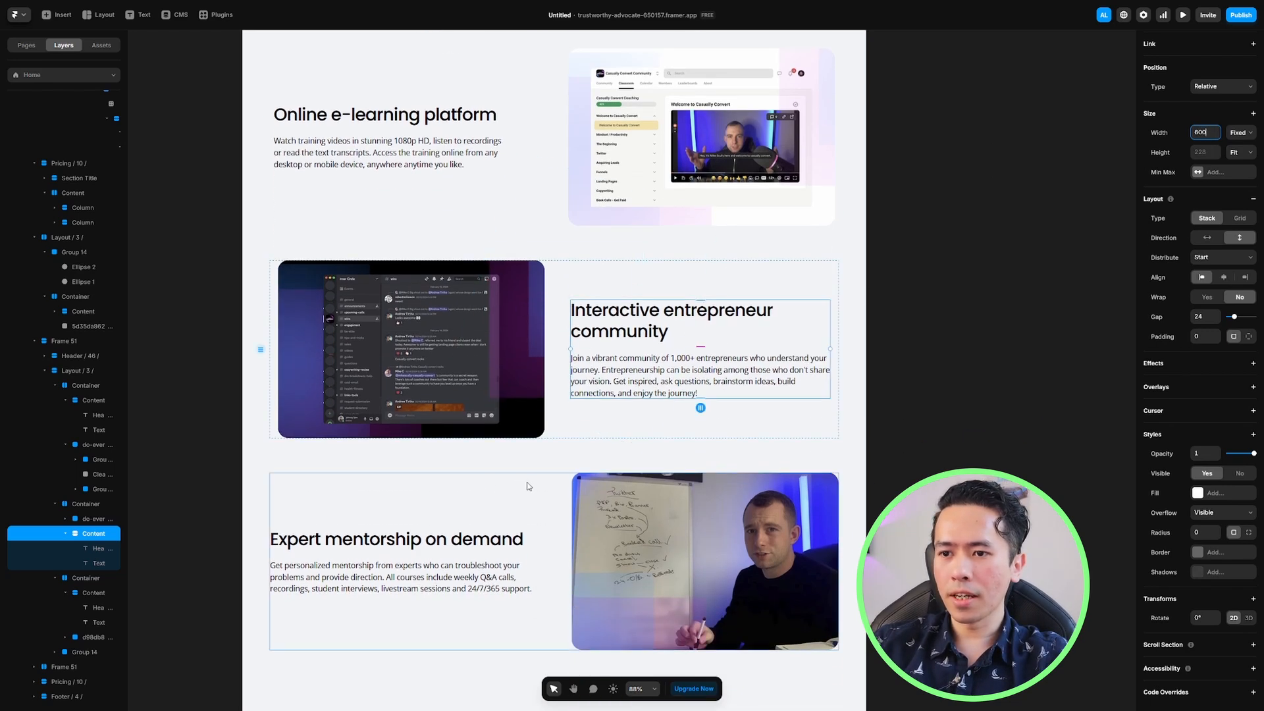
scroll(521, 298, "down", 1)
left_click(79, 607)
left_click(56, 591)
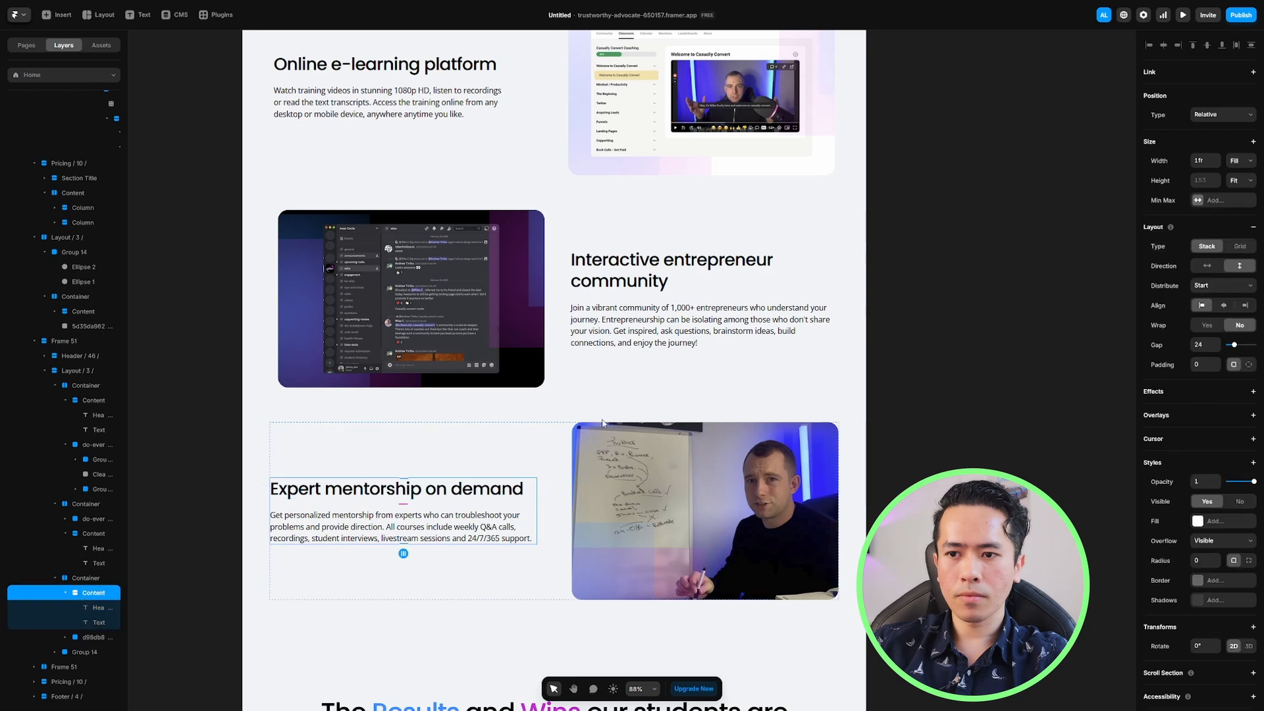
left_click(1205, 161)
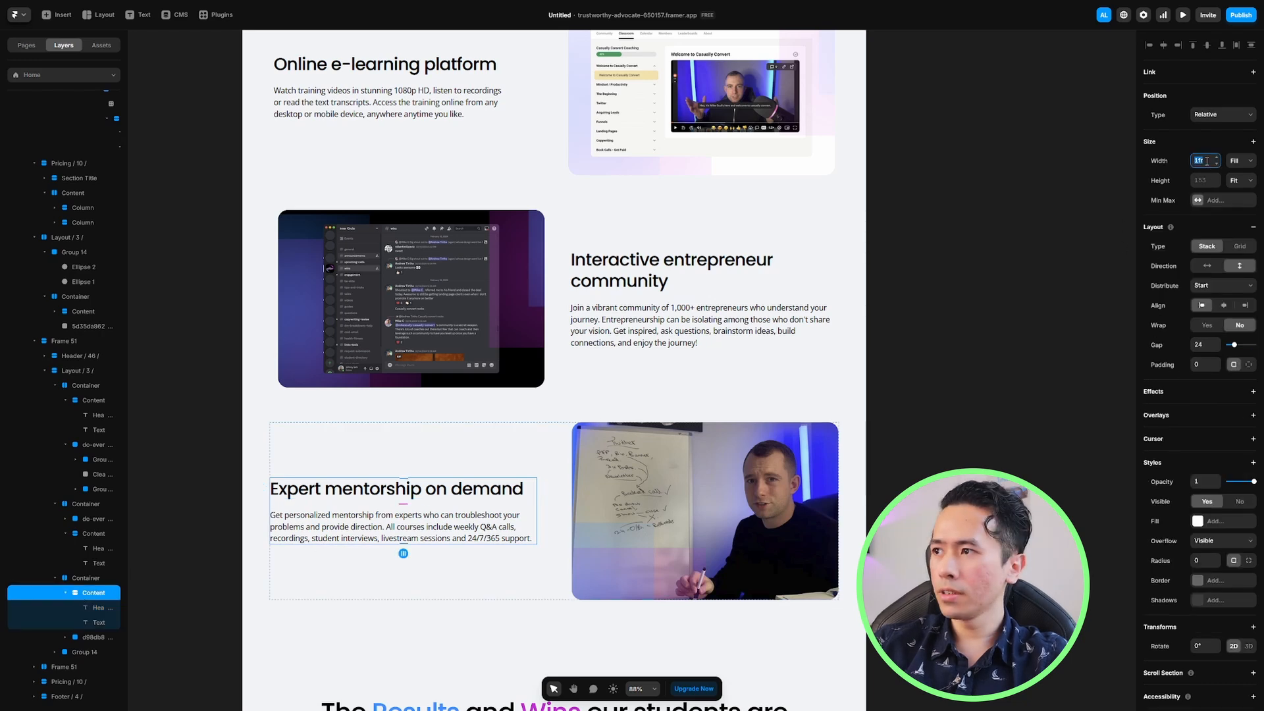
type("600")
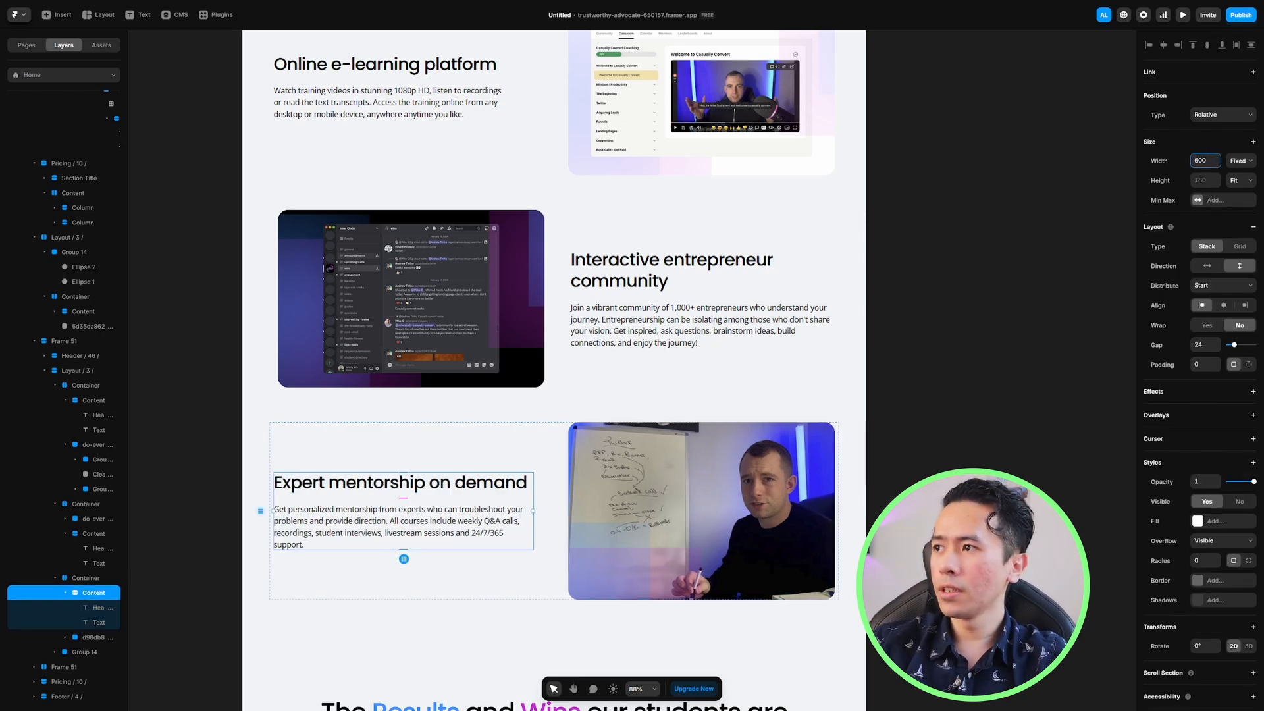
Publish the update and check the training-format rows and the results section below them on the live page
mouse_move(1252, 6)
left_click(1242, 56)
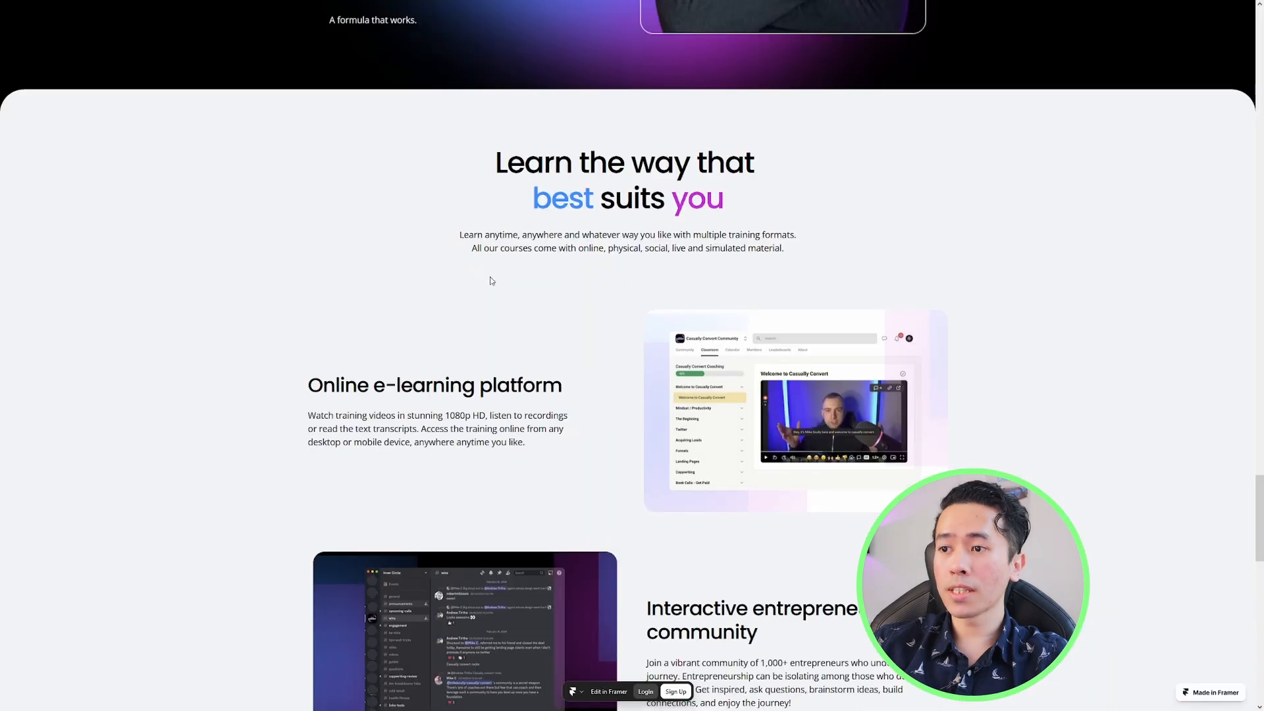
scroll(593, 307, "down", 9)
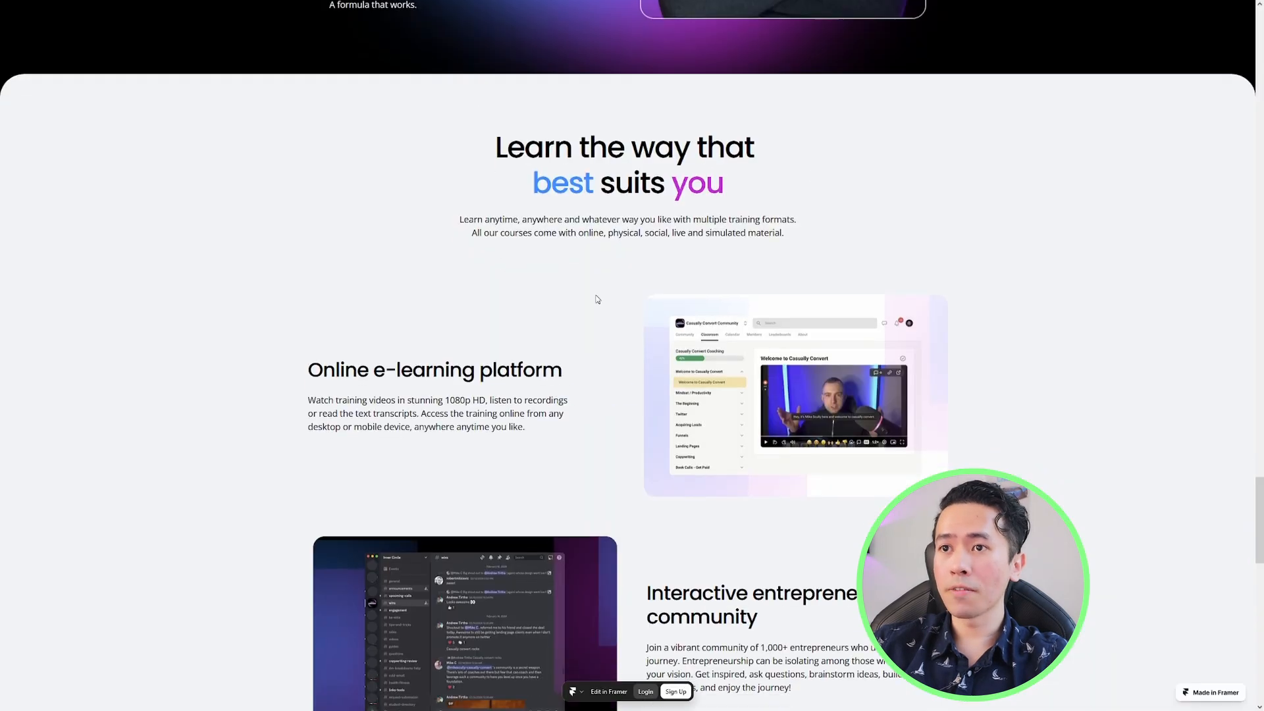
scroll(642, 297, "down", 6)
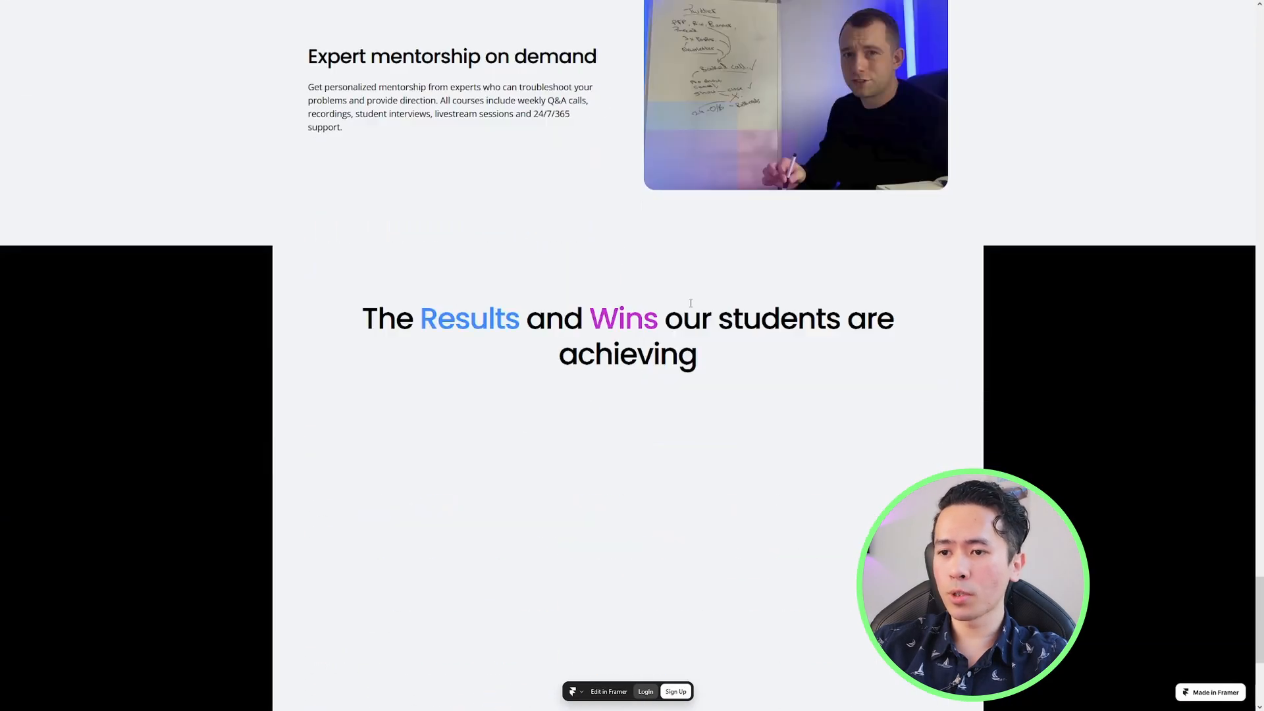
scroll(714, 378, "up", 4)
scroll(713, 379, "up", 7)
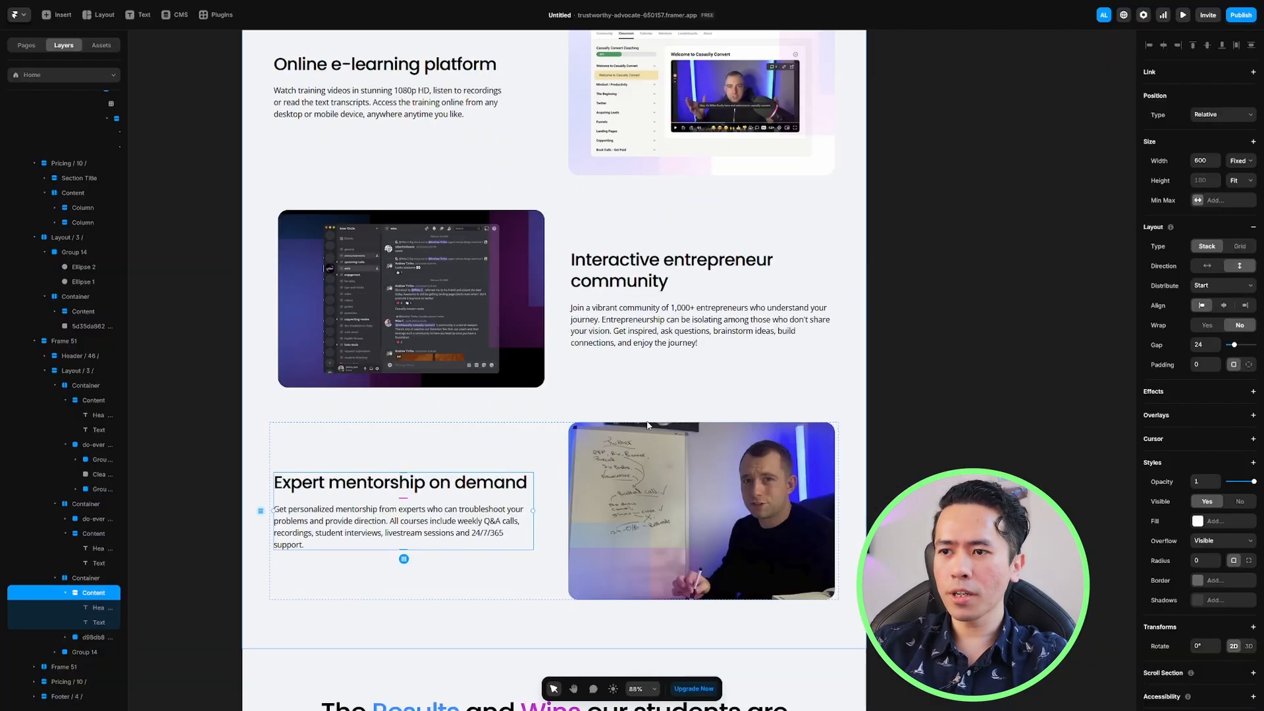
Return to the Framer editor and select the header block of the "Results and Wins" section in the second Frame 51
scroll(657, 223, "down", 6)
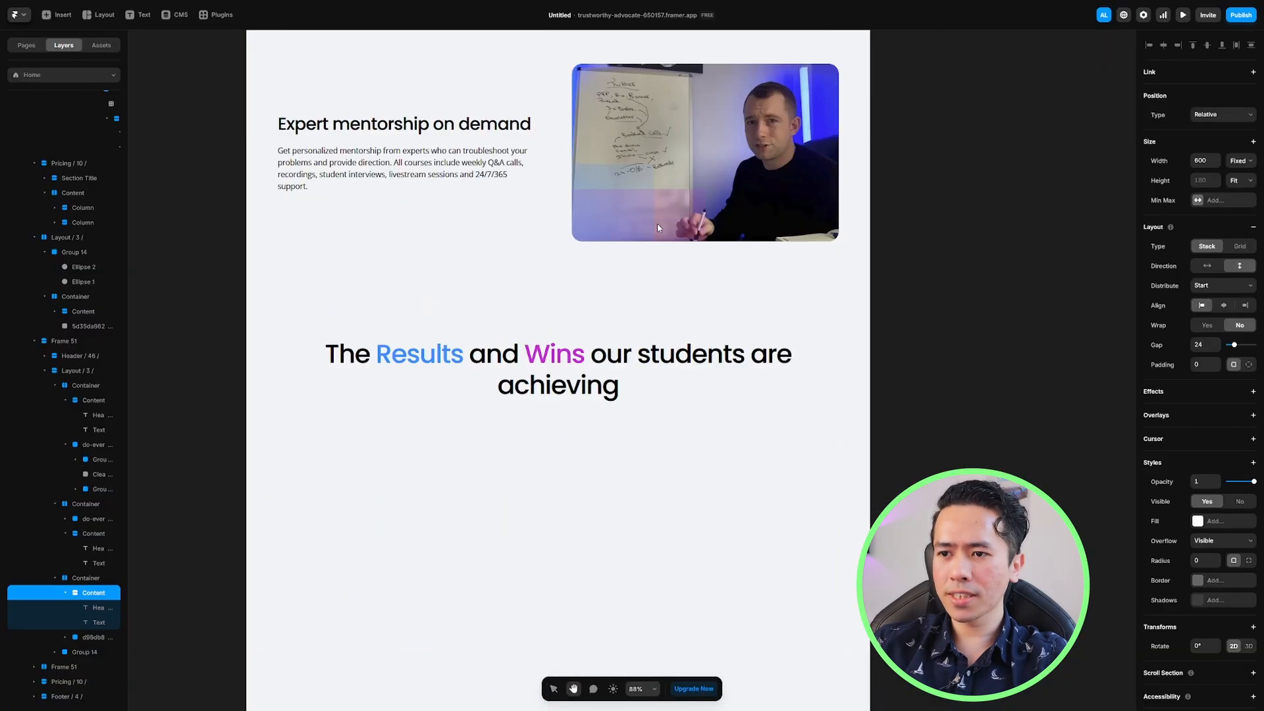
scroll(680, 434, "down", 2)
scroll(681, 435, "down", 2)
left_click(545, 367)
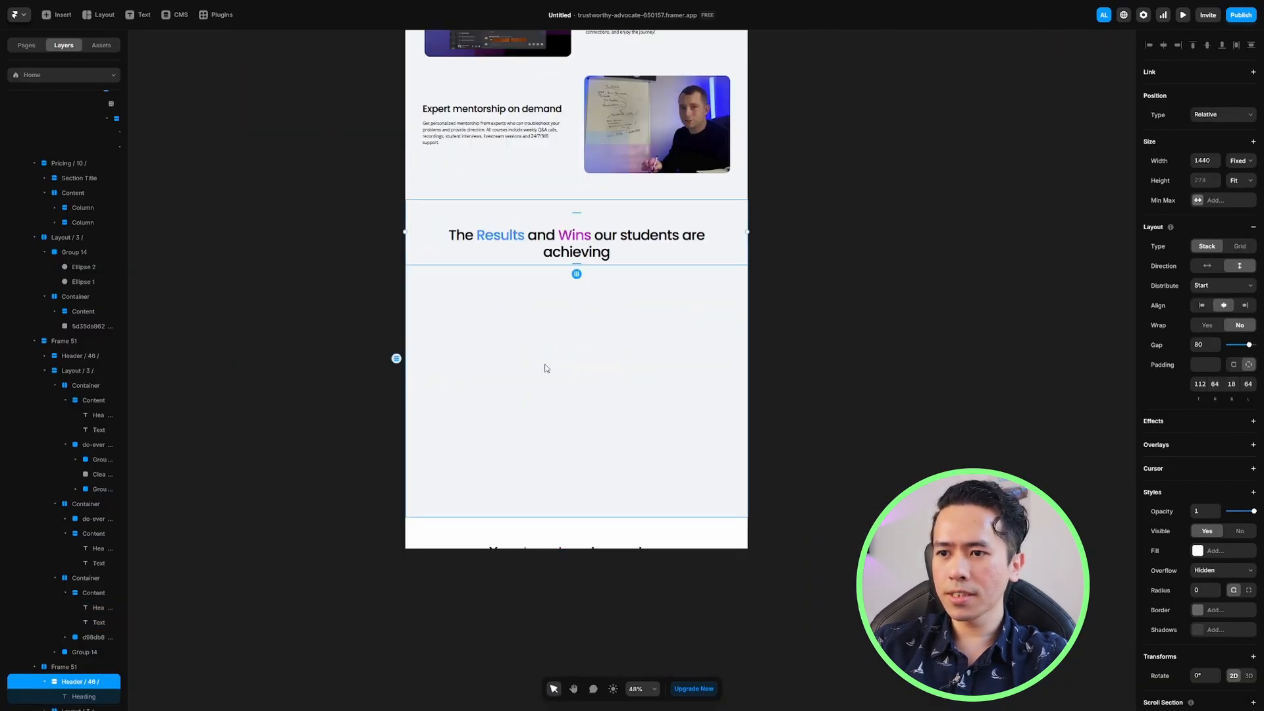
Extend the Desktop breakpoint downward to a height of about 12242 so the page reaches the footer
left_click(452, 540)
scroll(57, 400, "up", 5)
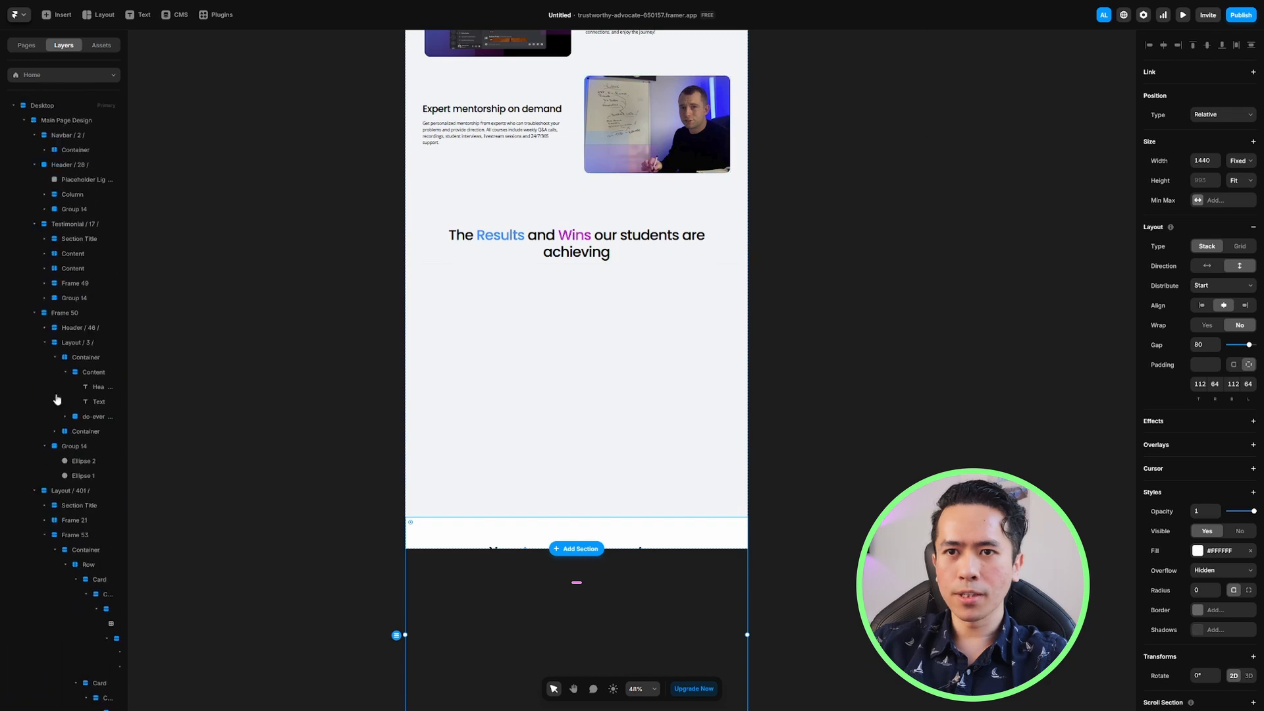
left_click(73, 108)
scroll(659, 296, "down", 3)
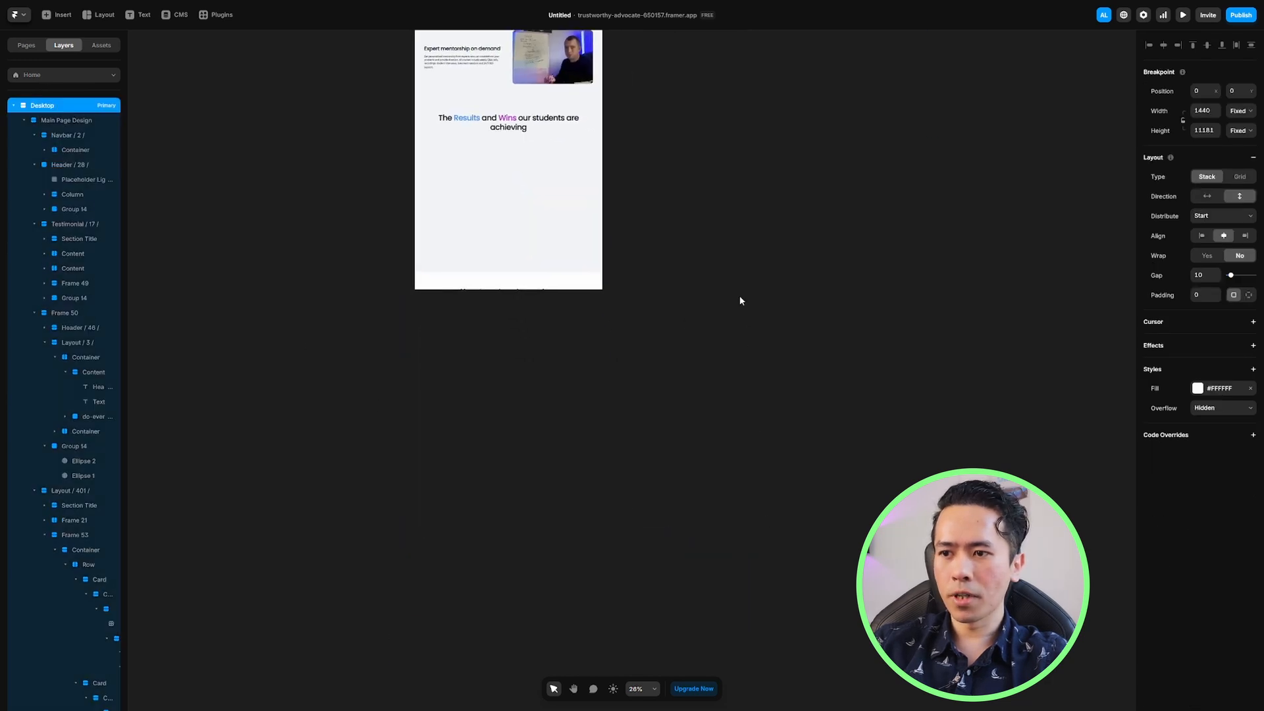
left_click_drag(570, 288, 567, 430)
left_click(658, 317)
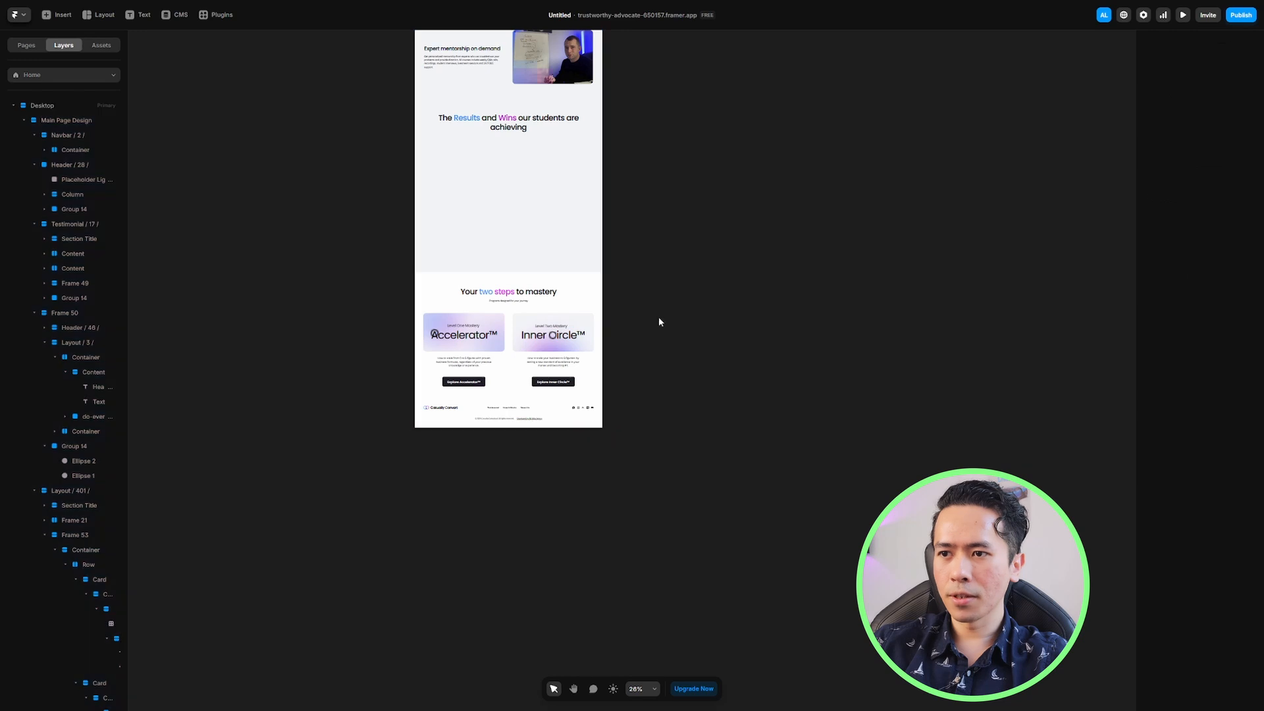
Set the Frame 51 section holding the Results and Wins heading to a vertical stack with centered distribution and alignment
scroll(527, 406, "up", 3)
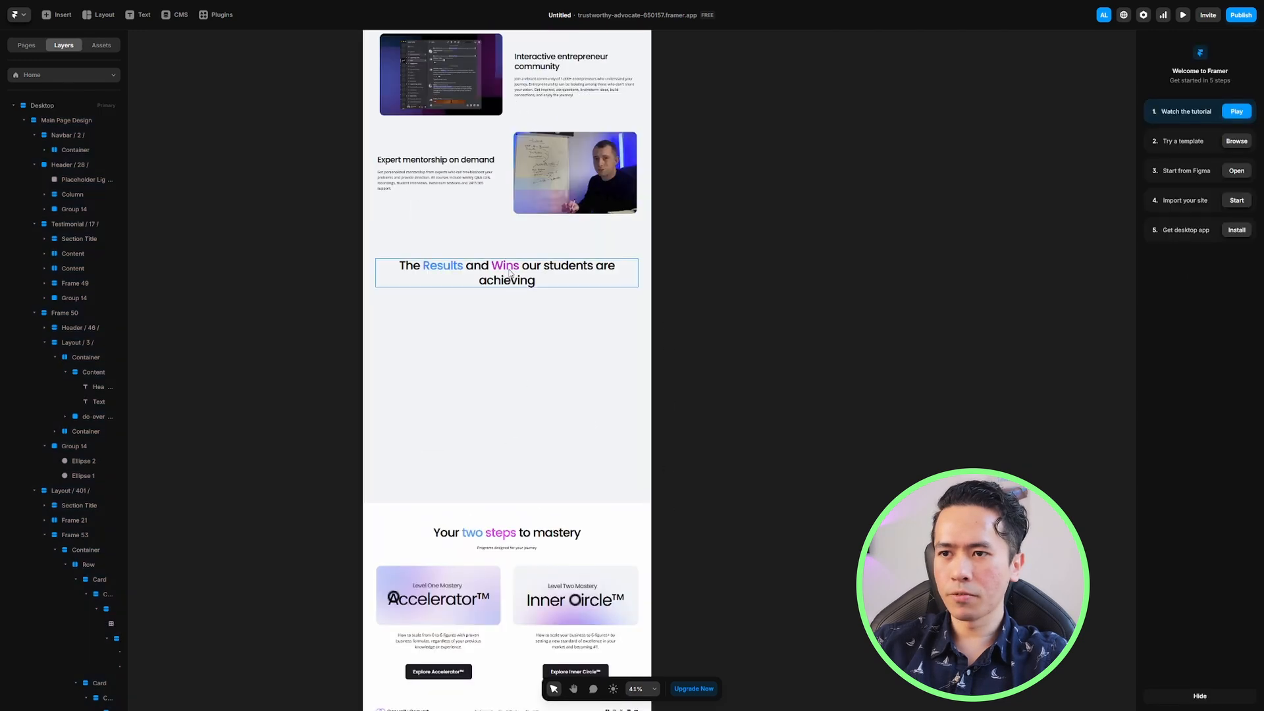
left_click(512, 273)
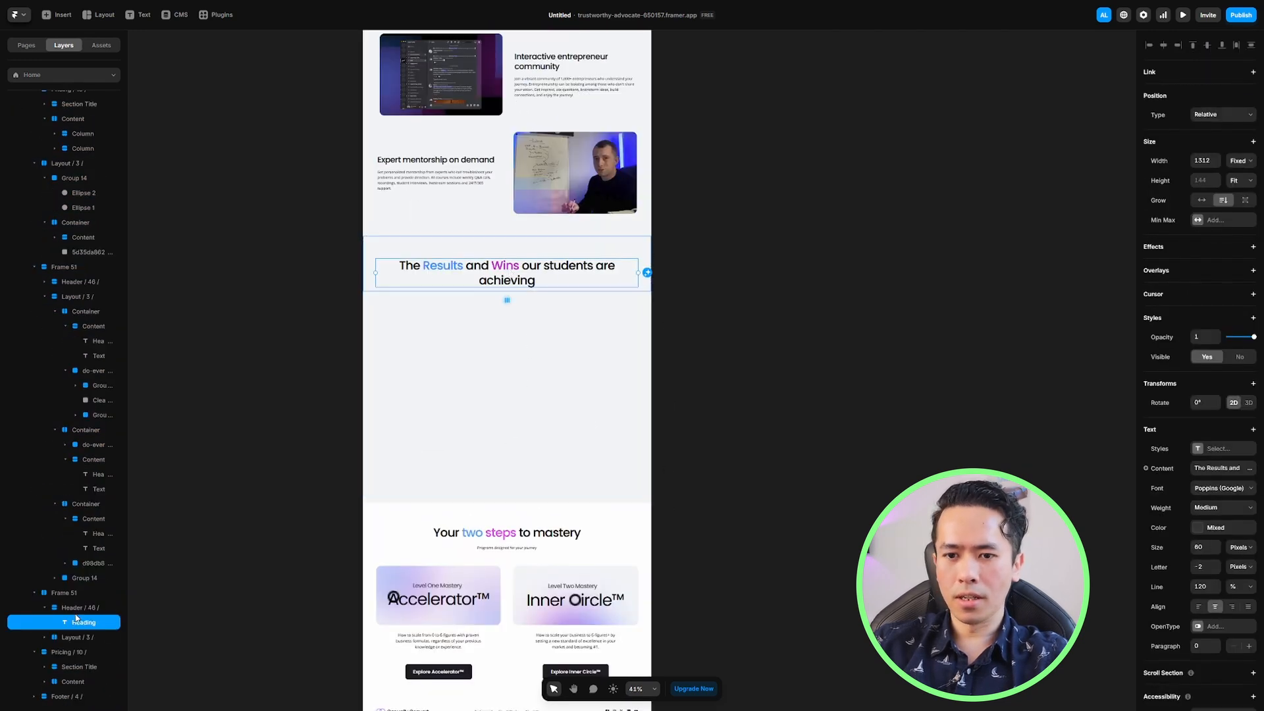
left_click(81, 594)
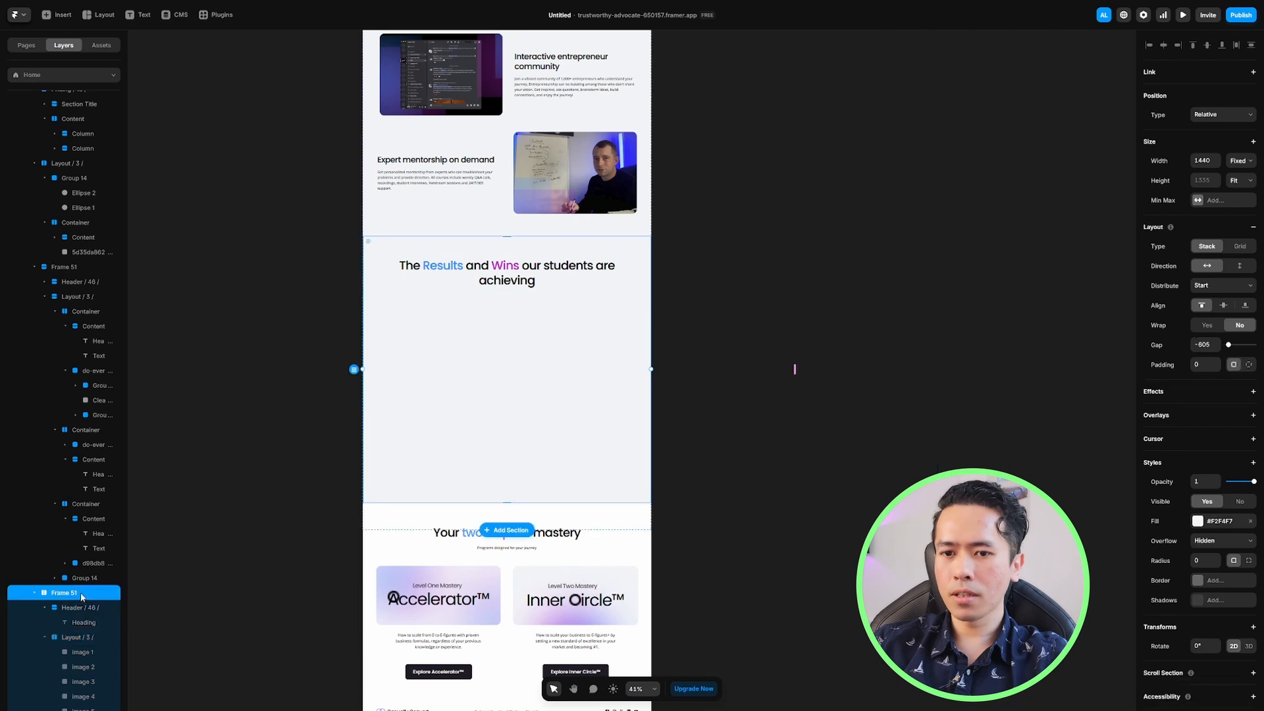
left_click(1242, 266)
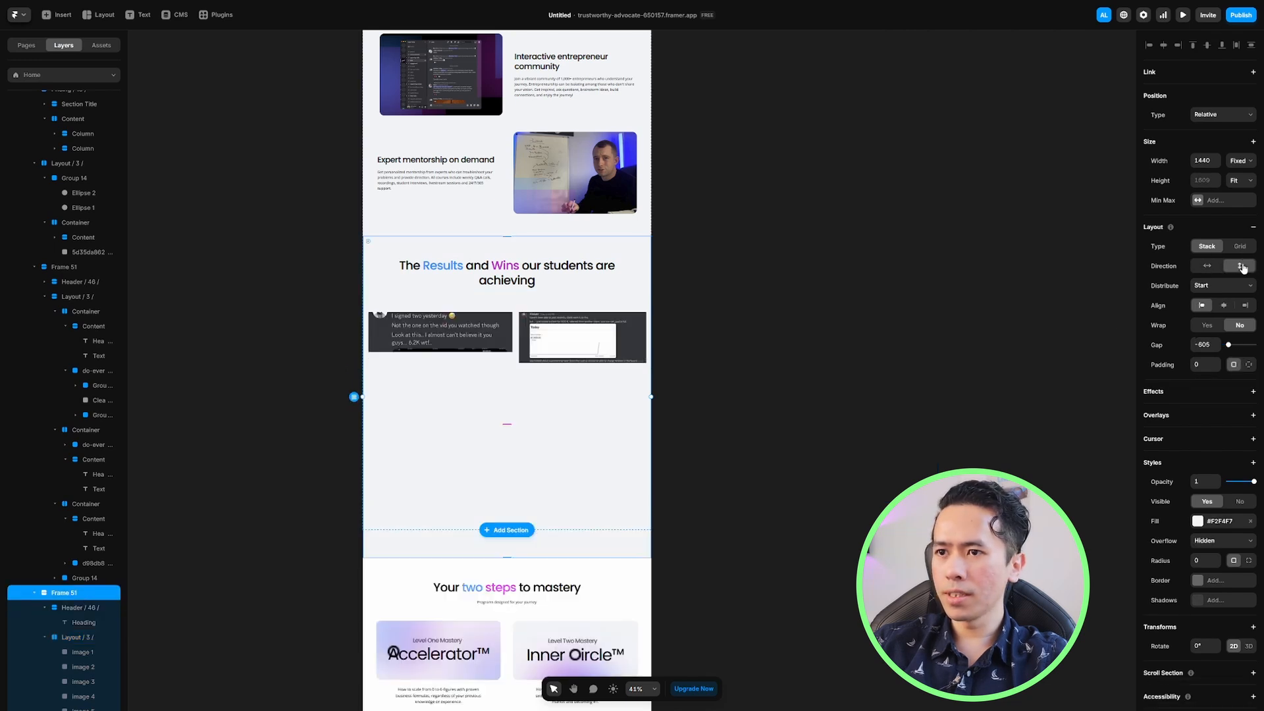
key("v")
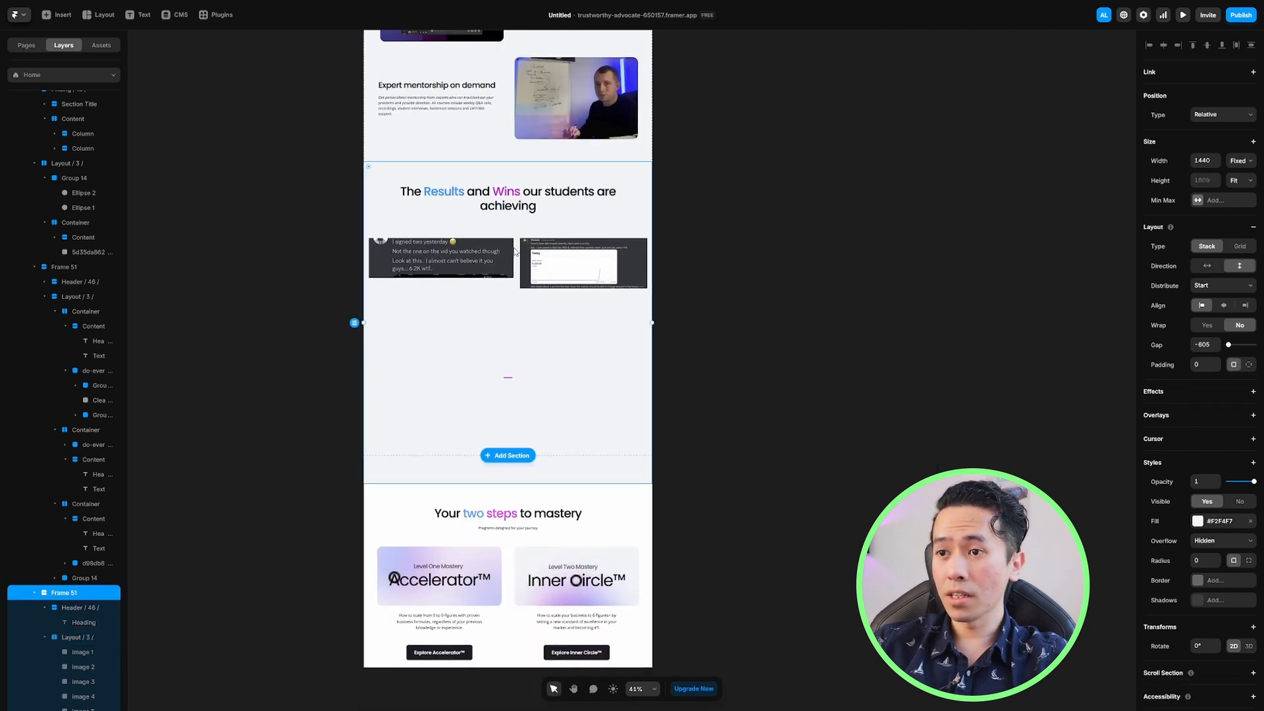
left_click(1225, 305)
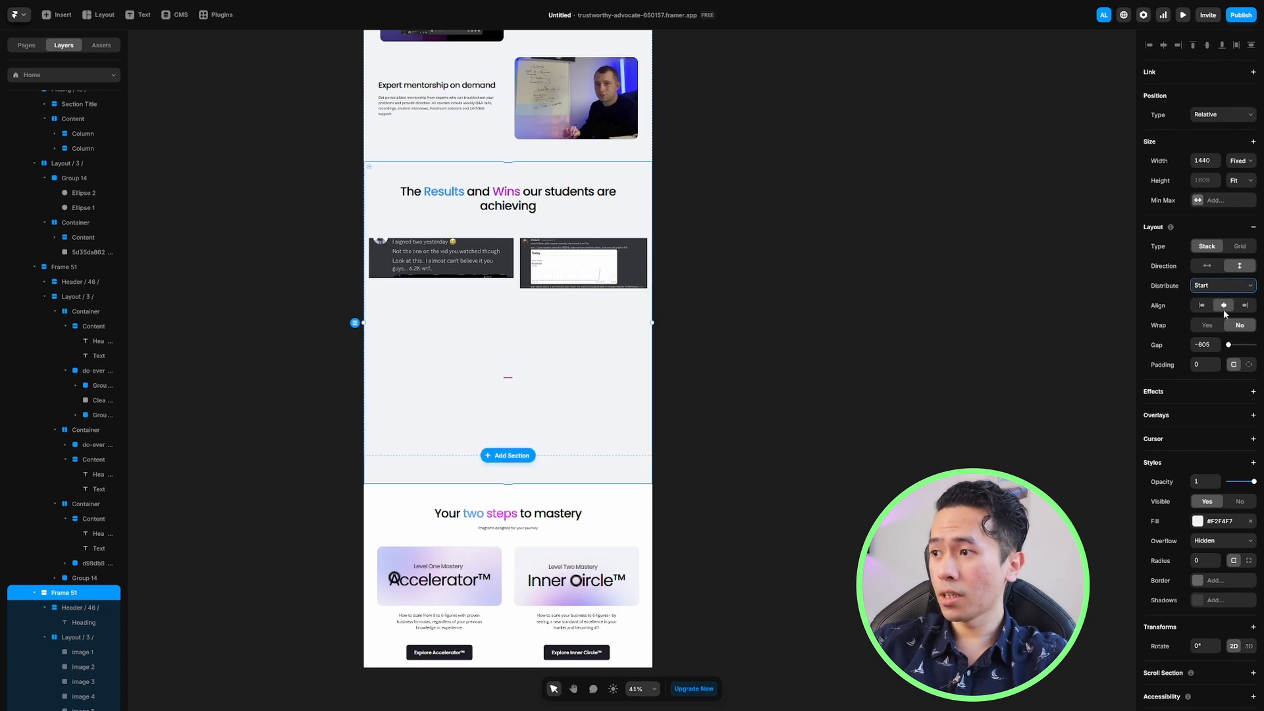
scroll(508, 329, "down", 2)
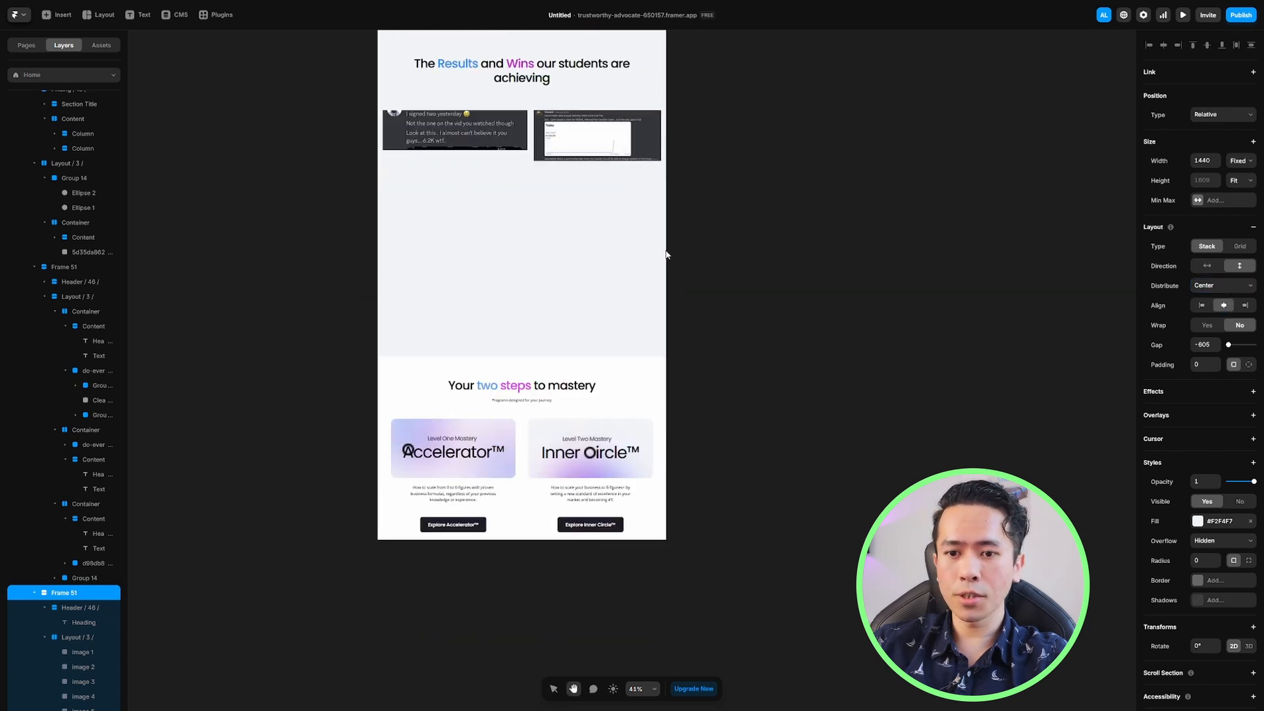
Center both the distribution and the alignment of the Layout / 3 / image stack below the Results and Wins heading
left_click(68, 606)
scroll(494, 158, "up", 2)
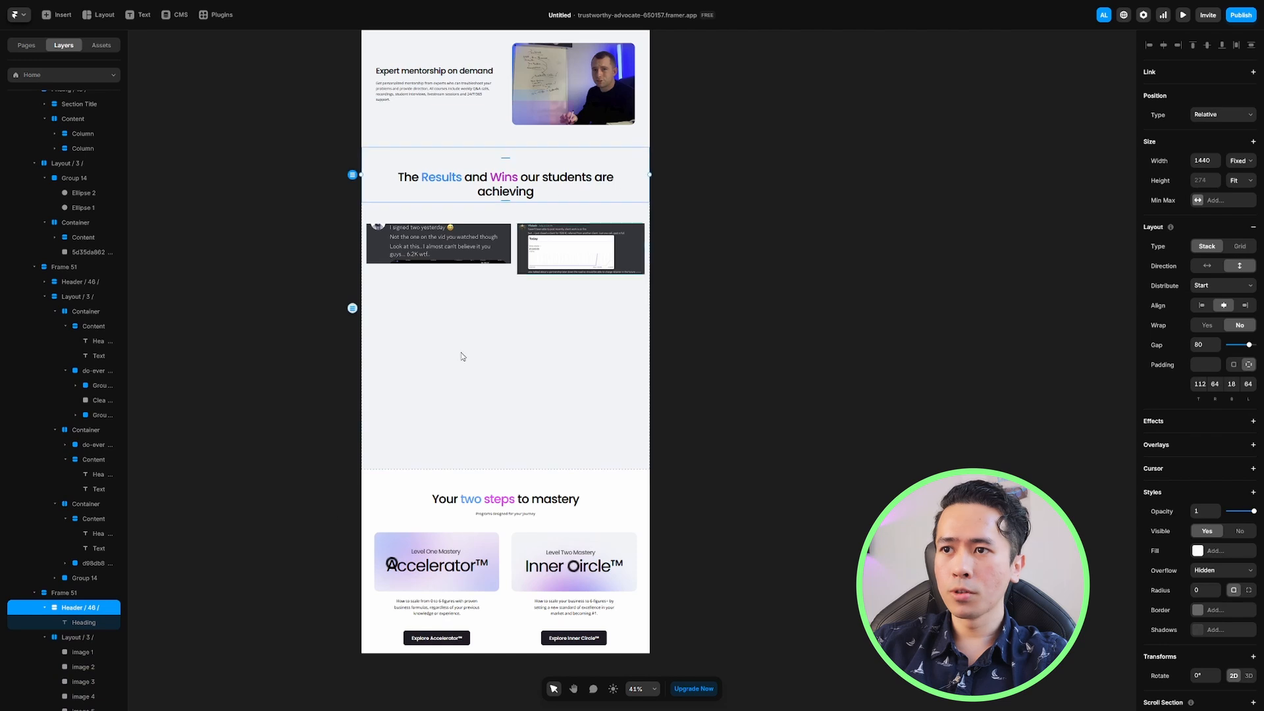
left_click(367, 373)
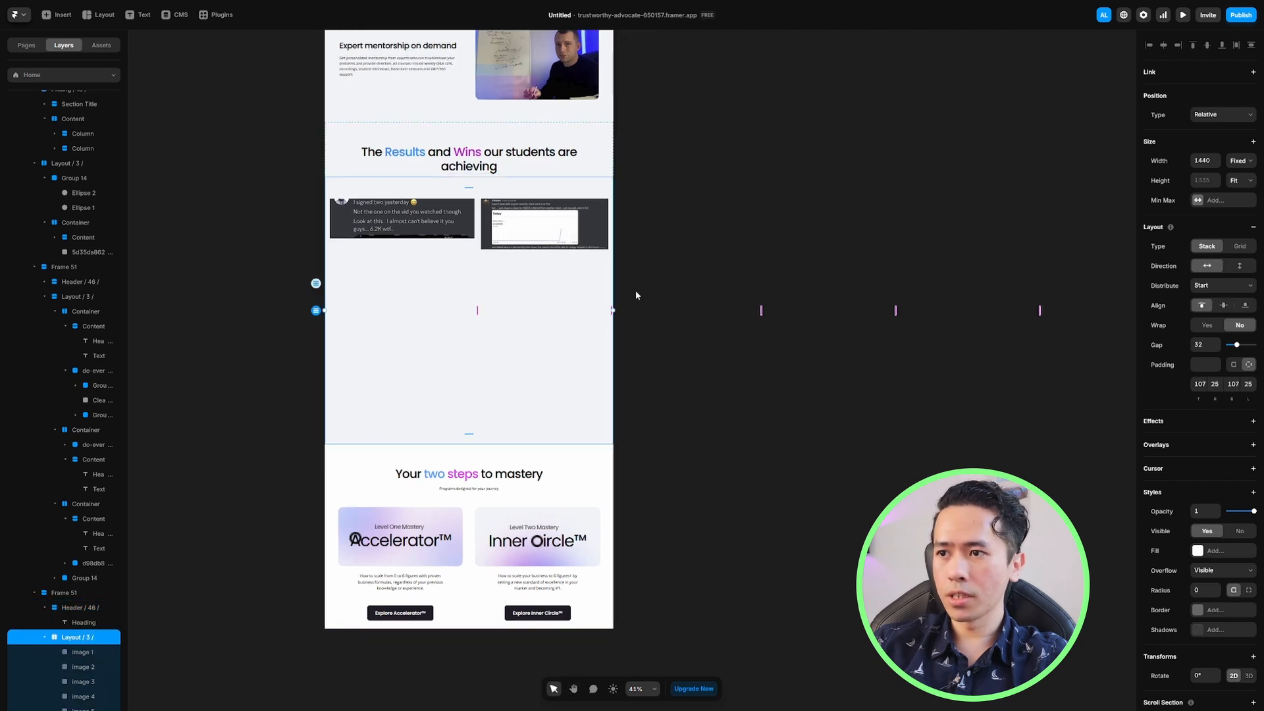
scroll(635, 294, "right", 3)
scroll(635, 294, "down", 1)
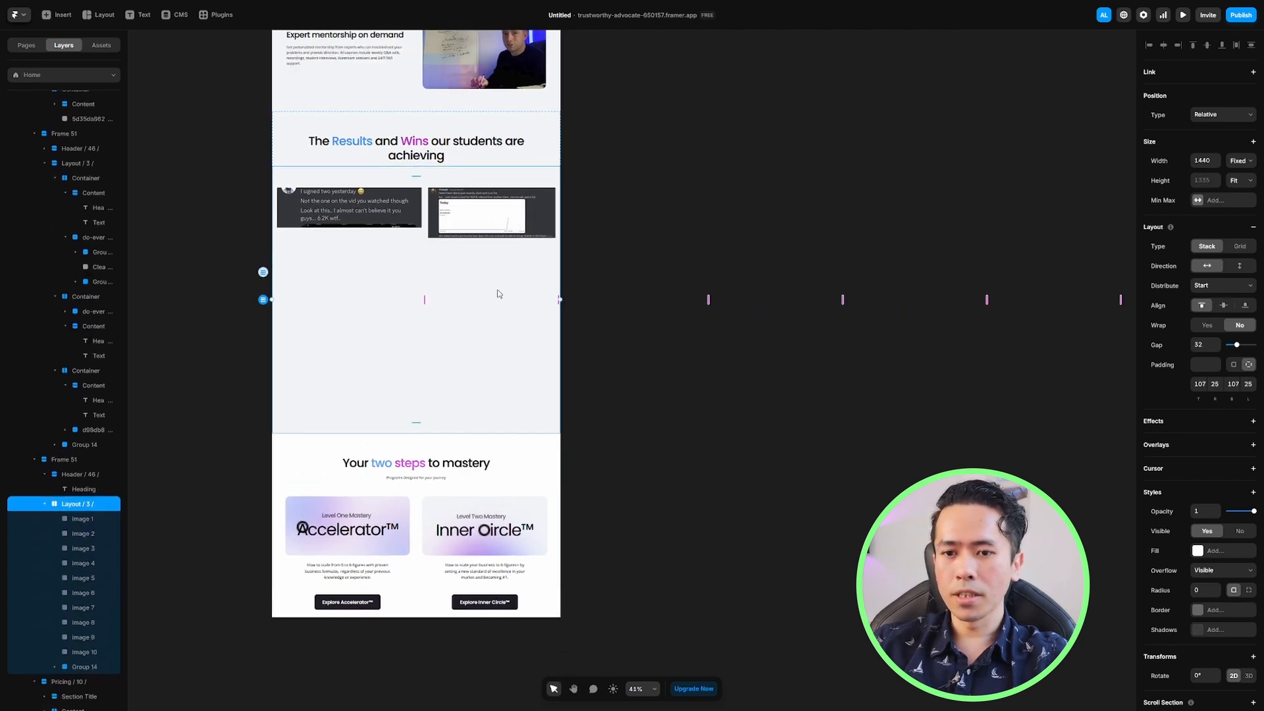
scroll(1115, 286, "up", 1)
scroll(1115, 286, "left", 1)
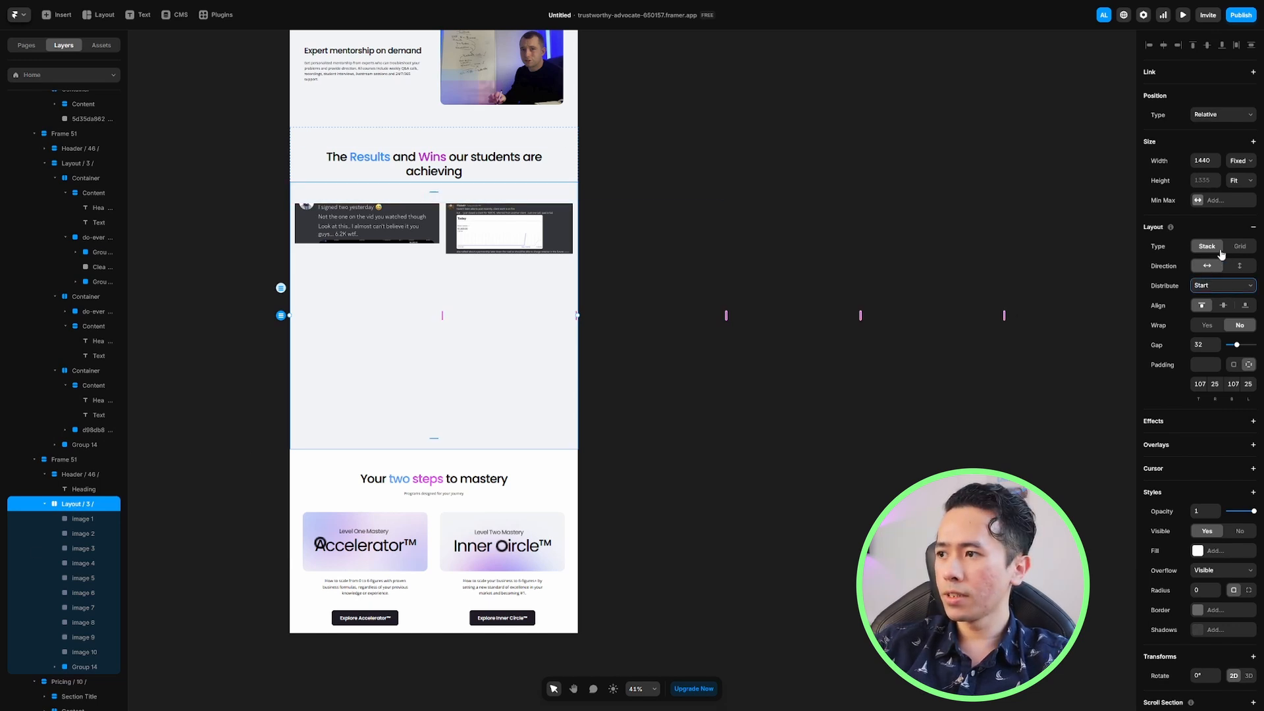
left_click(1221, 311)
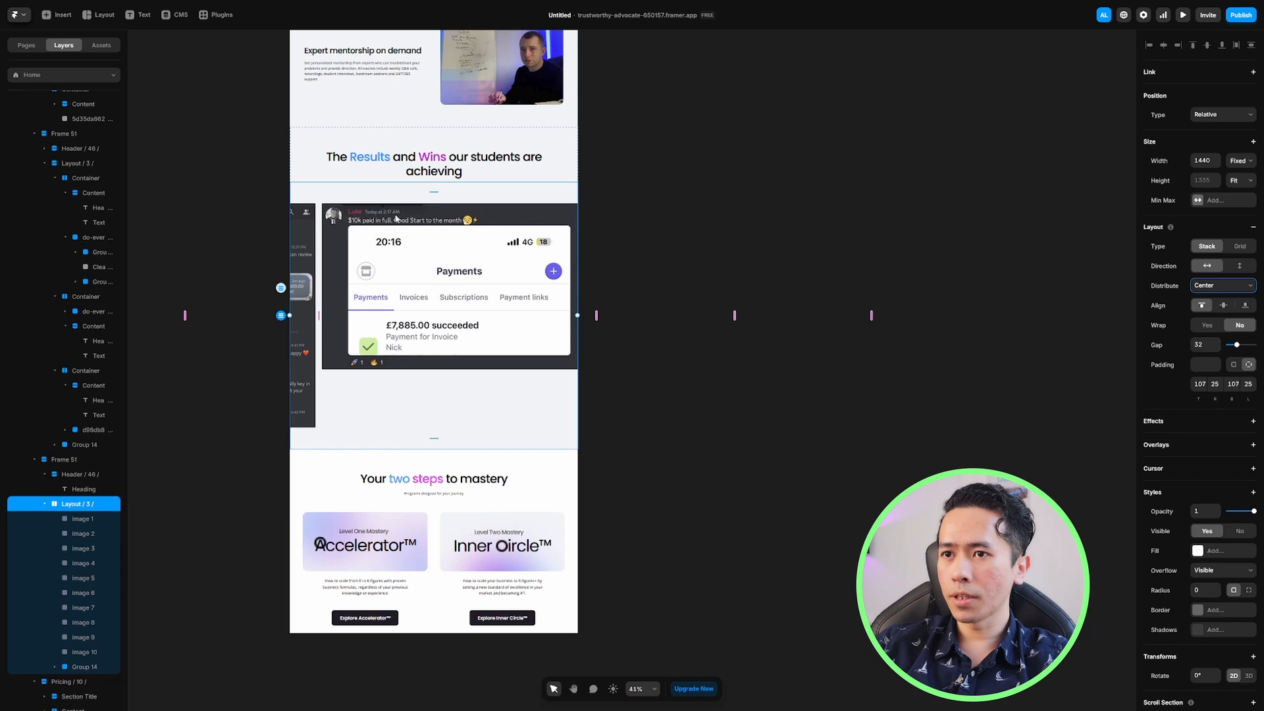
left_click(1228, 312)
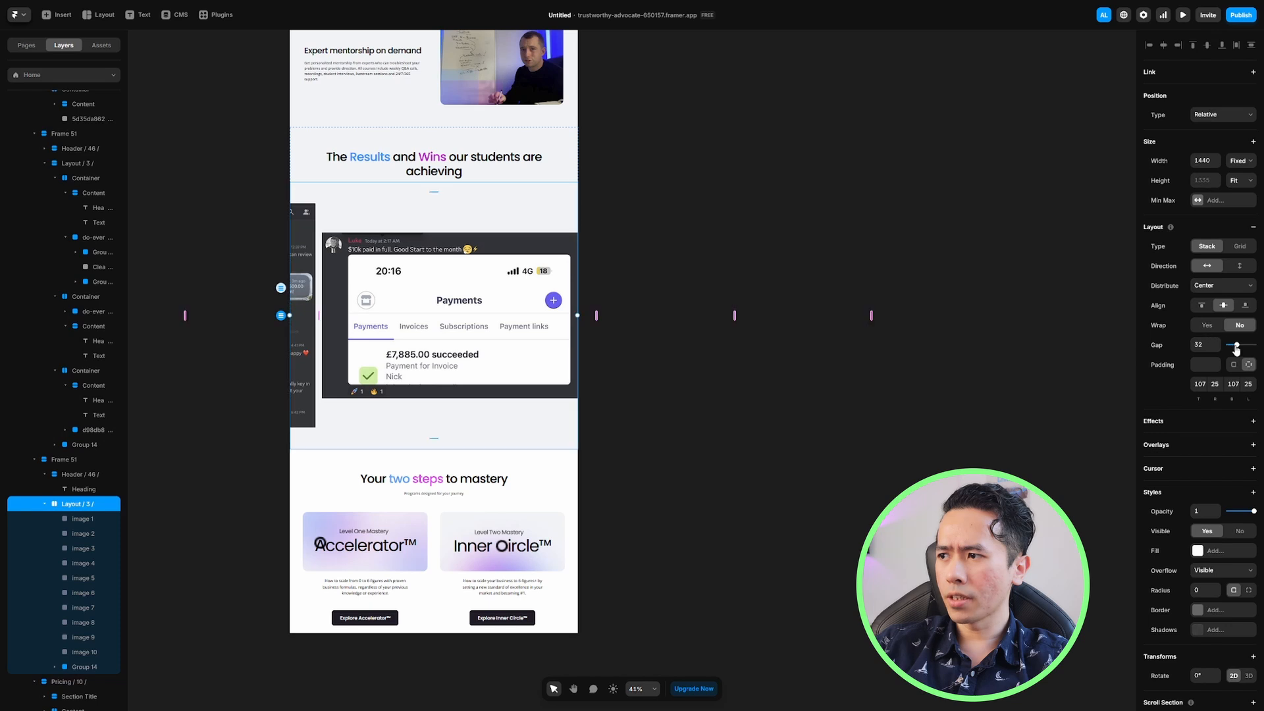
Set the image stack's gap to 17 and turn on wrapping, keeping centered distribution and aligning the images to the top
left_click_drag(1237, 345, 1235, 350)
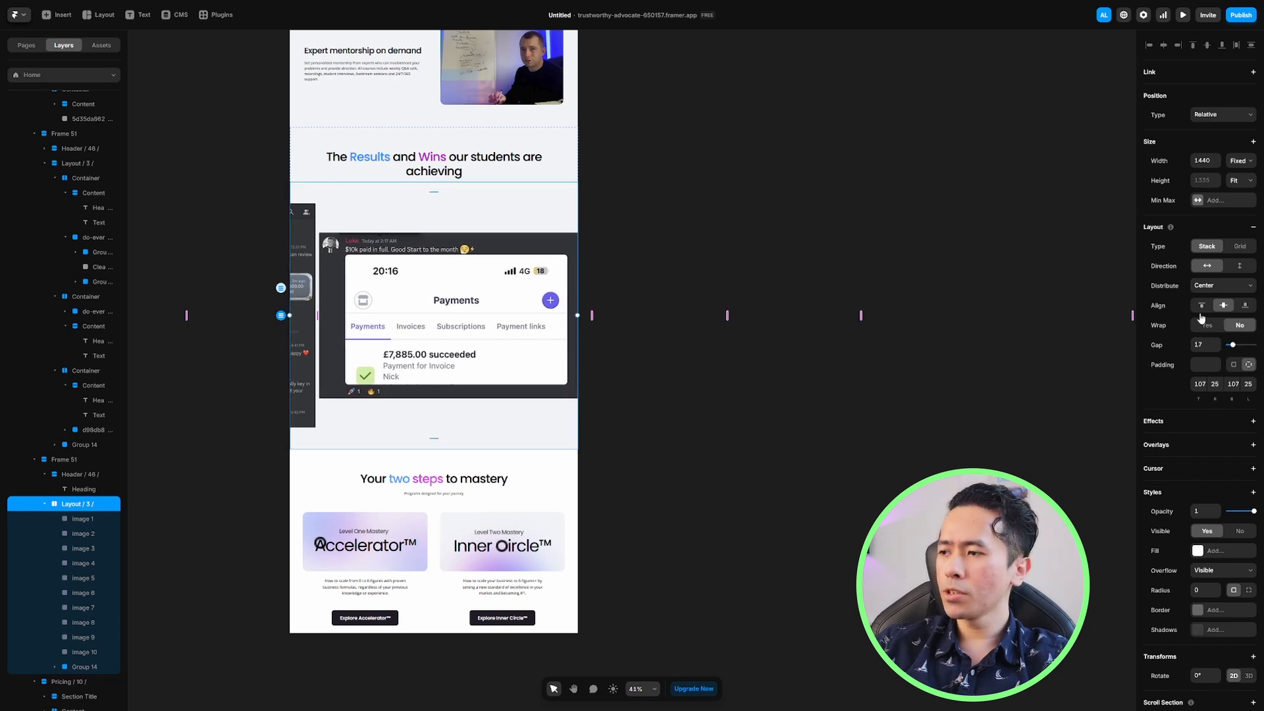
left_click(1210, 329)
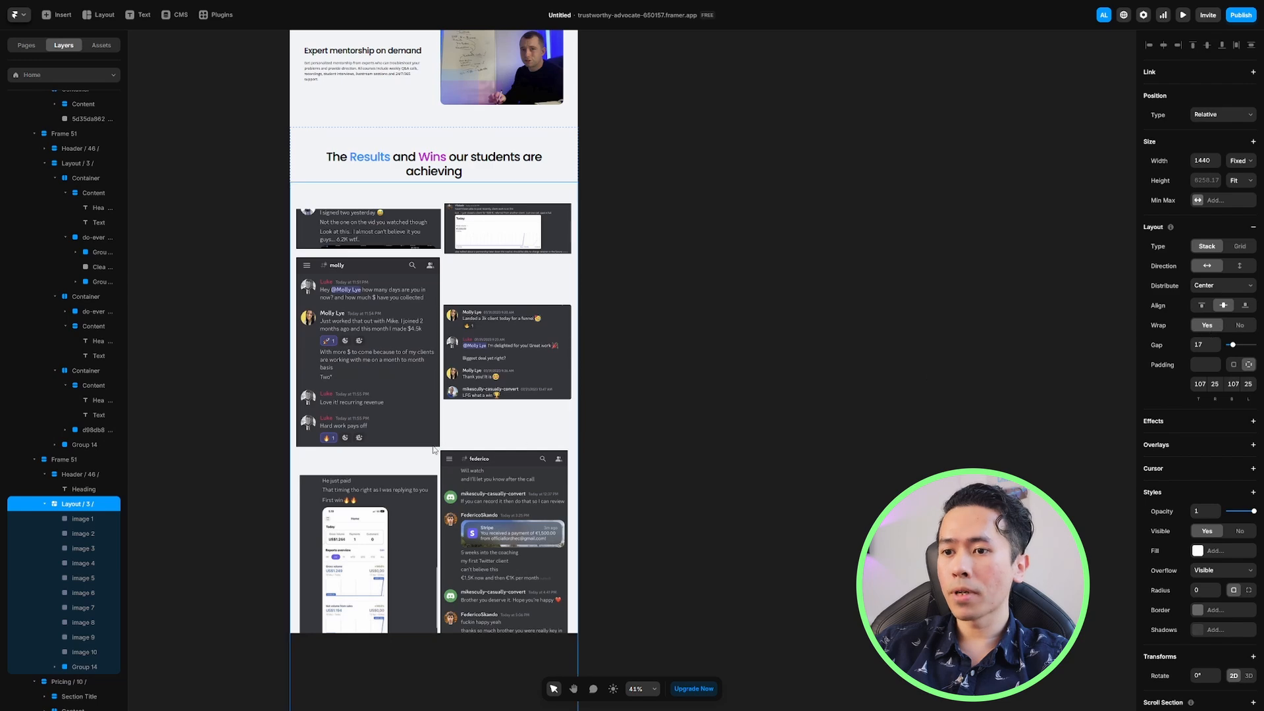
left_click_drag(605, 433, 594, 398)
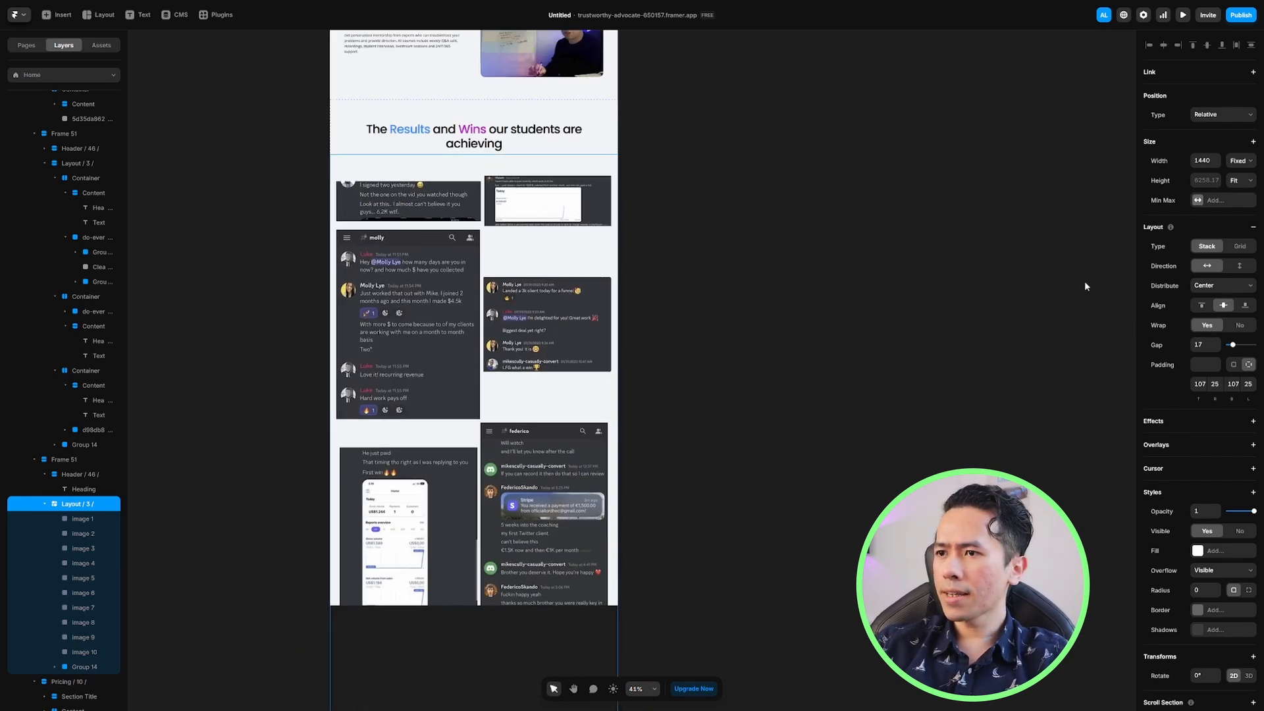
key("Up")
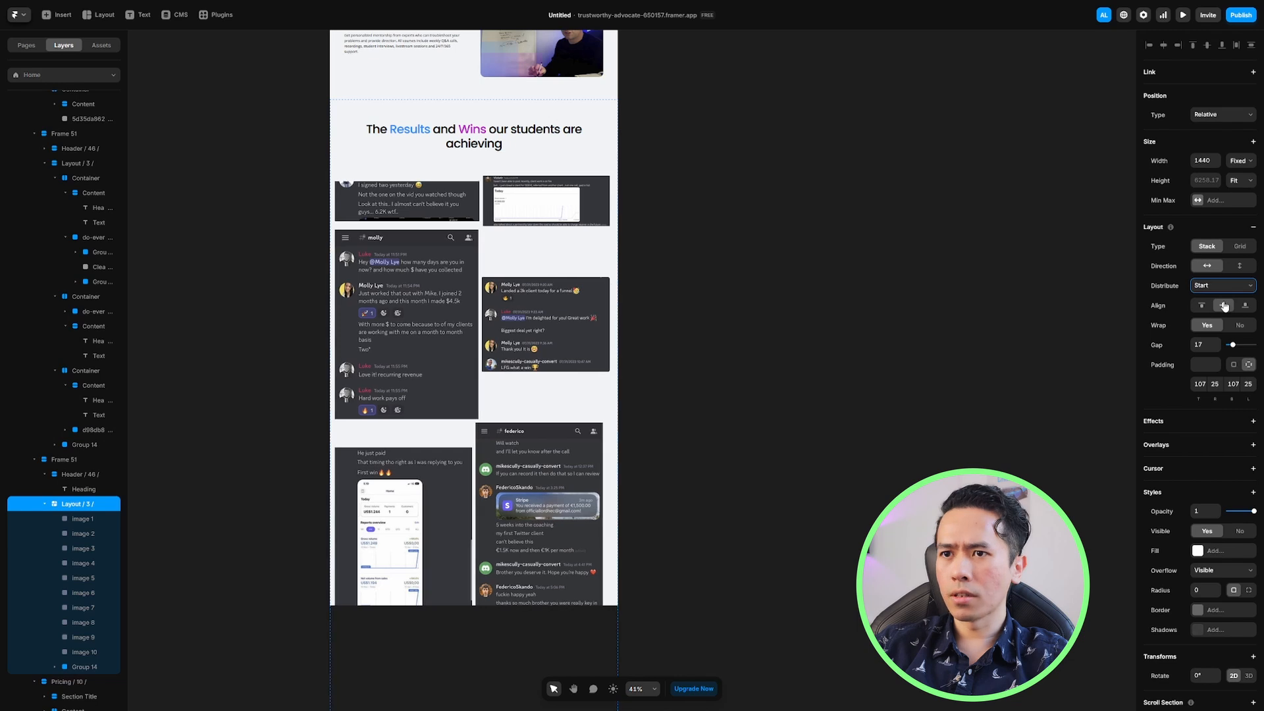
key("Down")
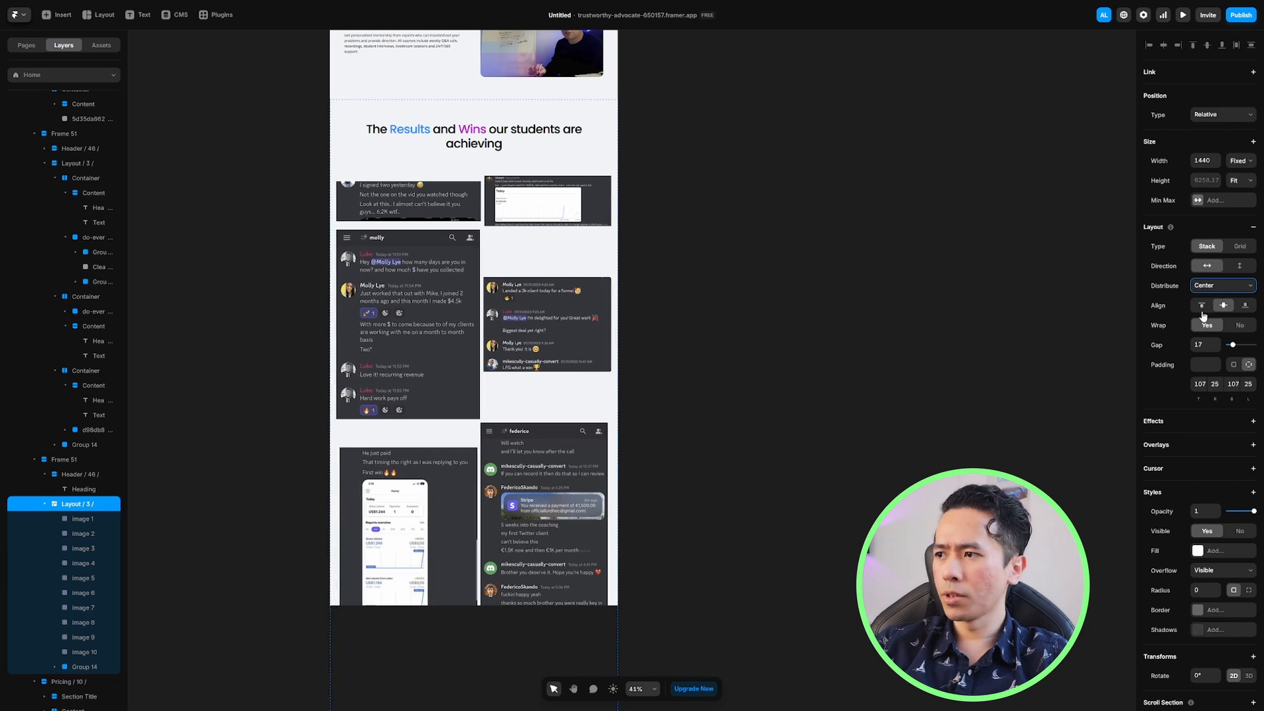
left_click(1202, 306)
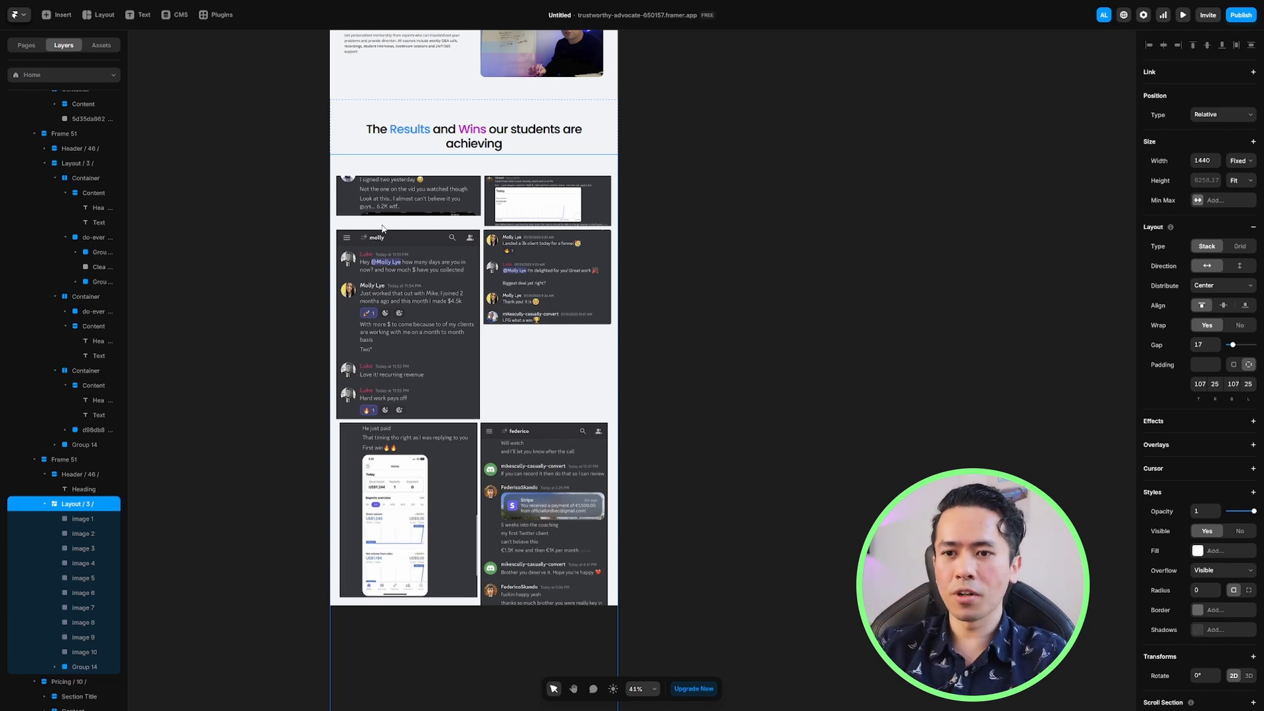
Extend the Desktop breakpoint's height to about 17476 to fit all wrapped images, the pricing section and the footer
scroll(625, 340, "up", 2)
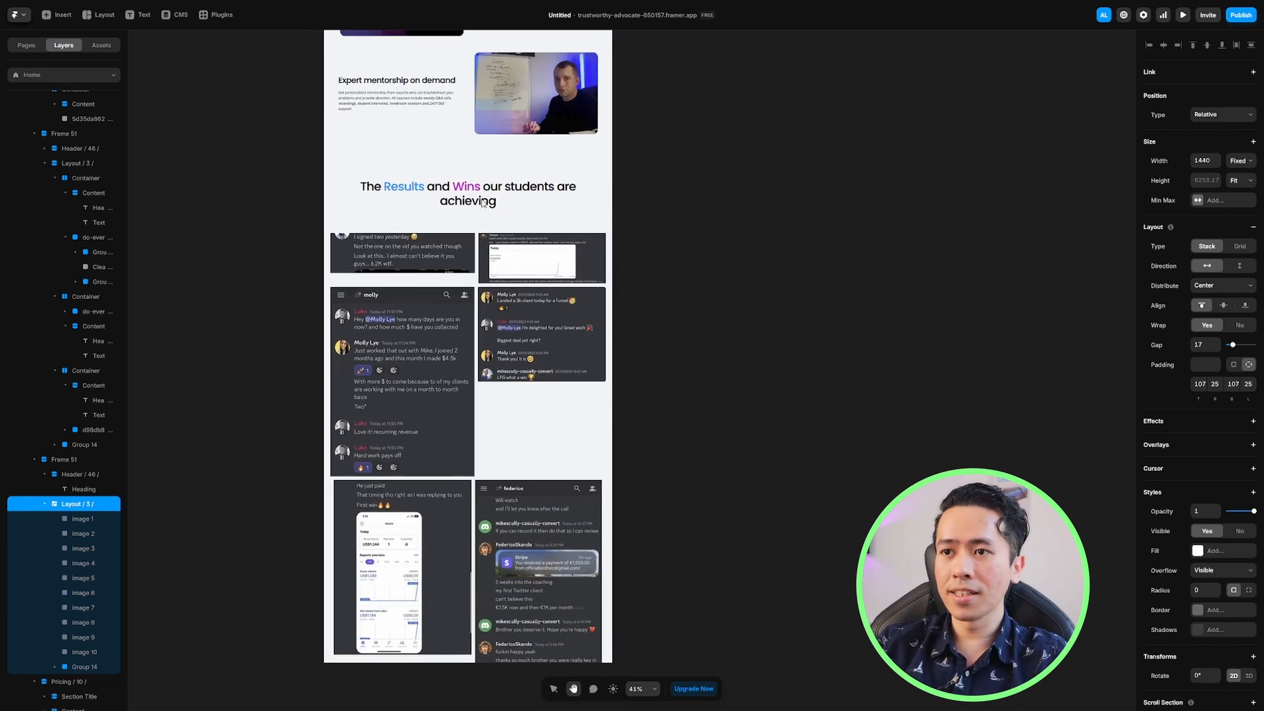
scroll(316, 415, "down", 3)
scroll(317, 414, "down", 5)
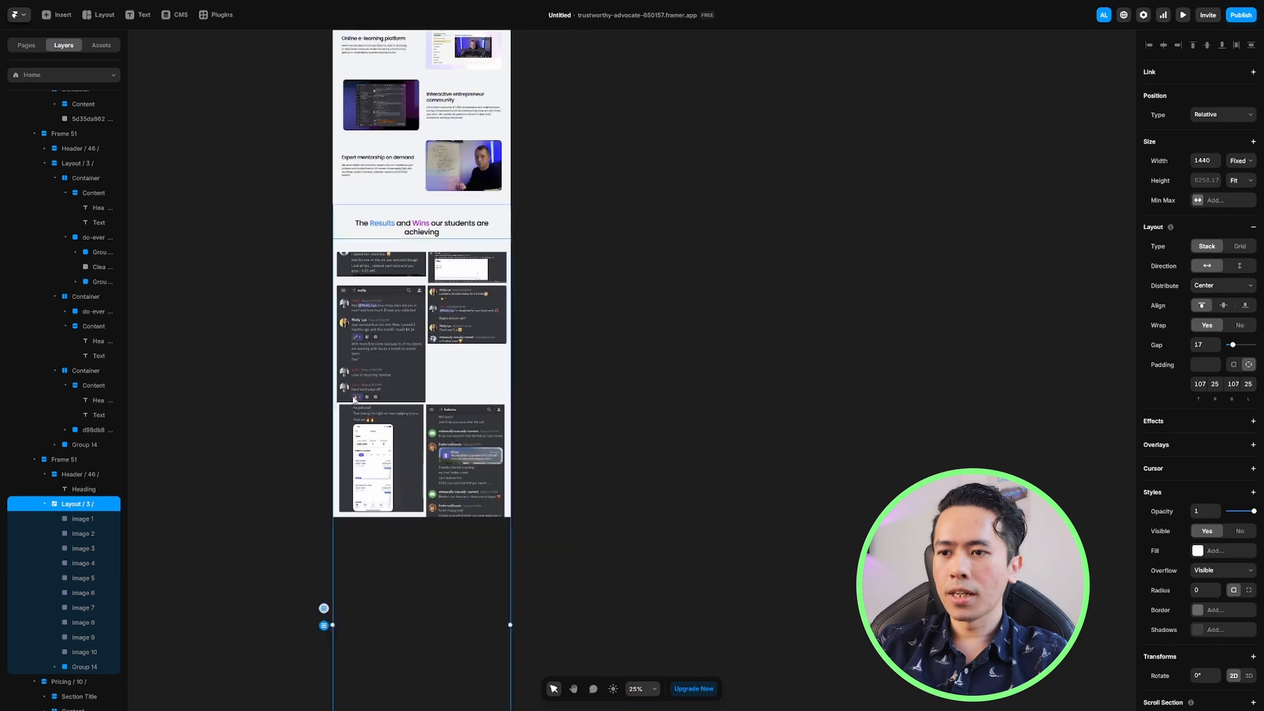
scroll(542, 296, "down", 6)
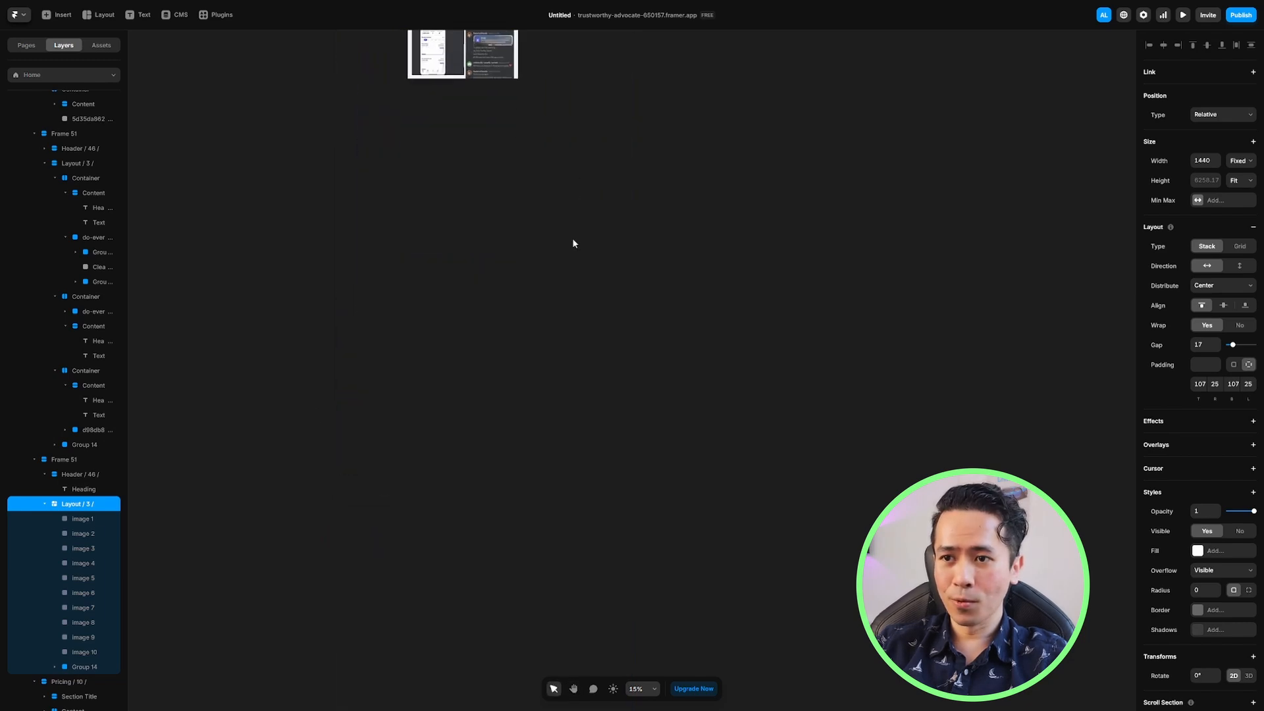
scroll(573, 242, "up", 6)
scroll(544, 247, "down", 1)
left_click(469, 260)
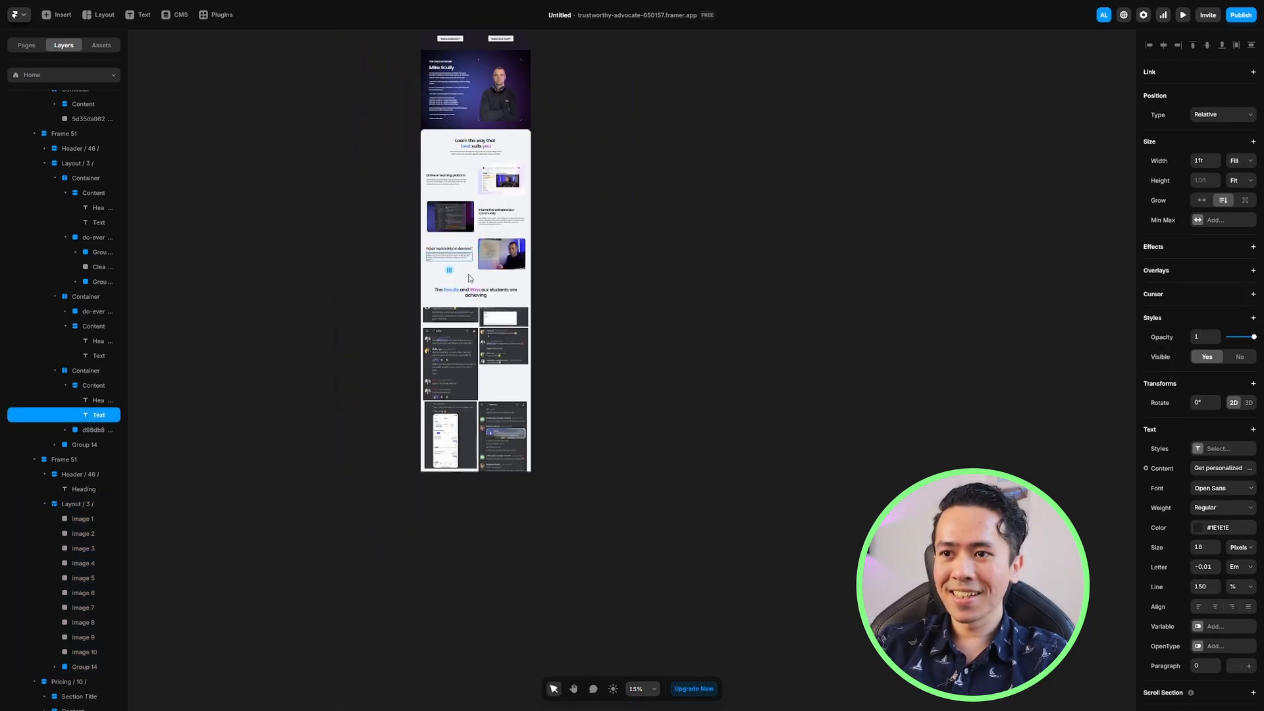
scroll(501, 408, "down", 2)
scroll(78, 197, "up", 3)
scroll(72, 195, "up", 5)
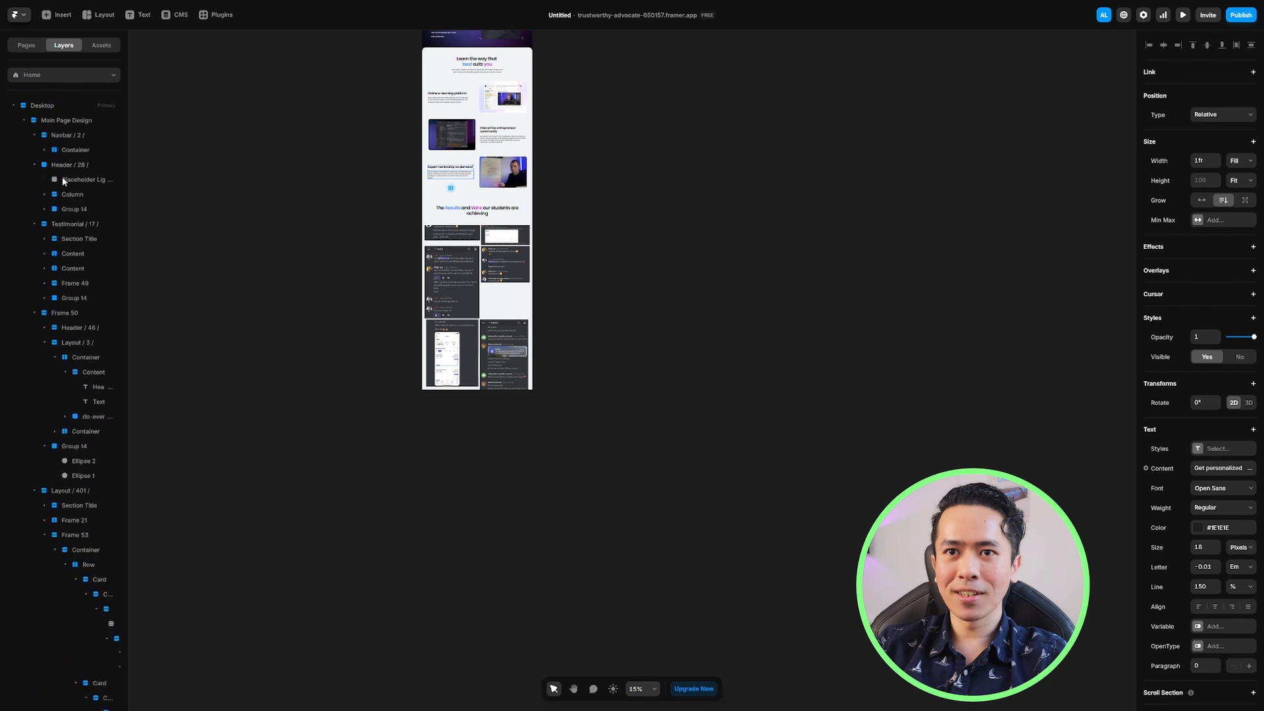
left_click(456, 387)
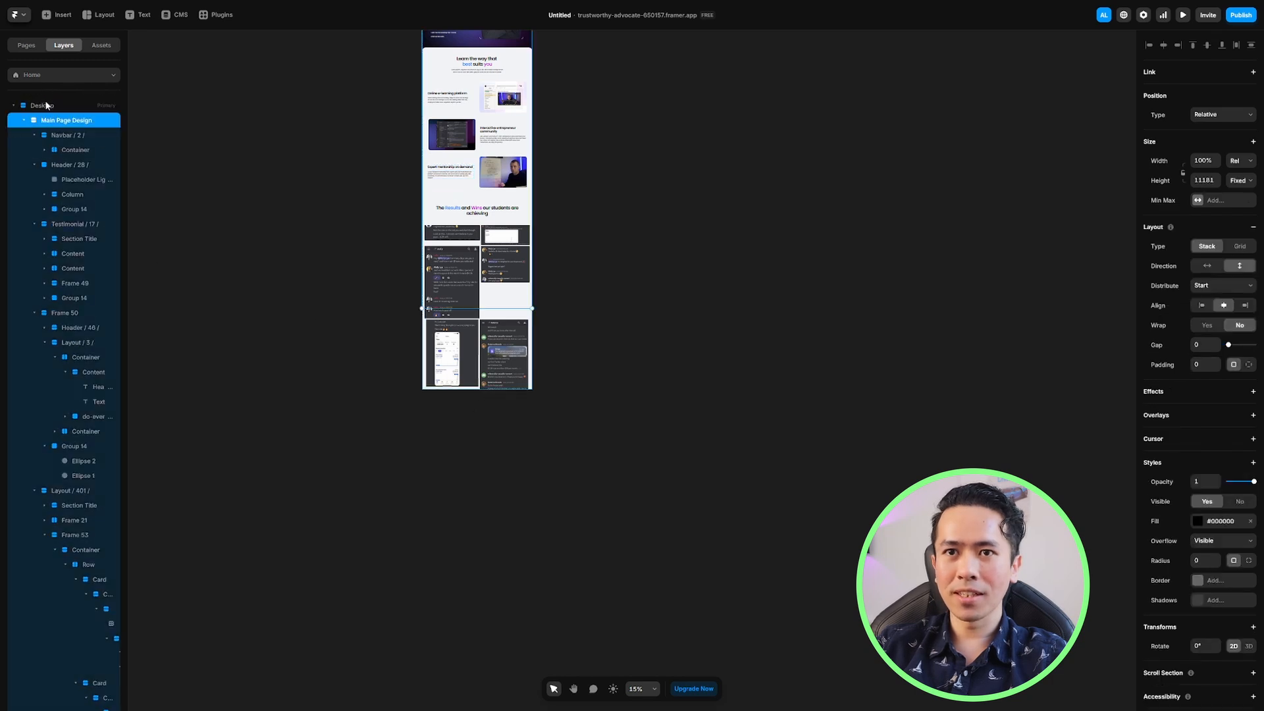
key("Escape")
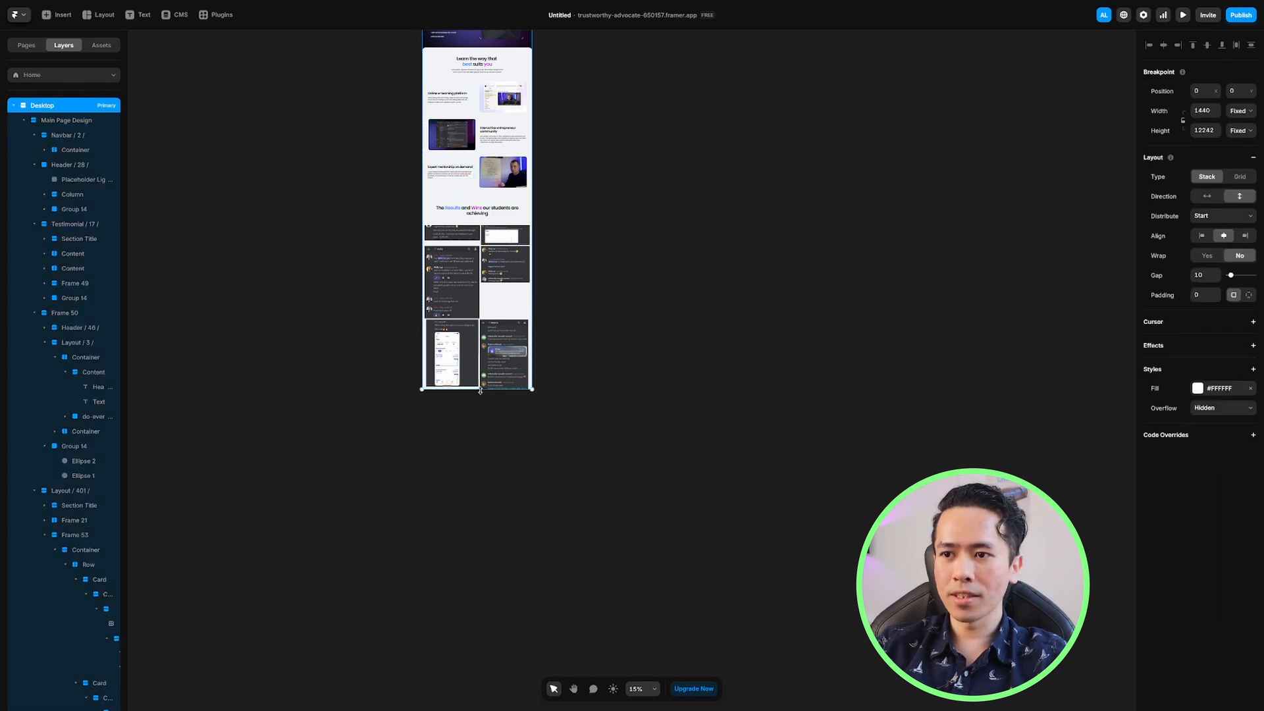
left_click_drag(480, 391, 481, 692)
scroll(597, 366, "down", 5)
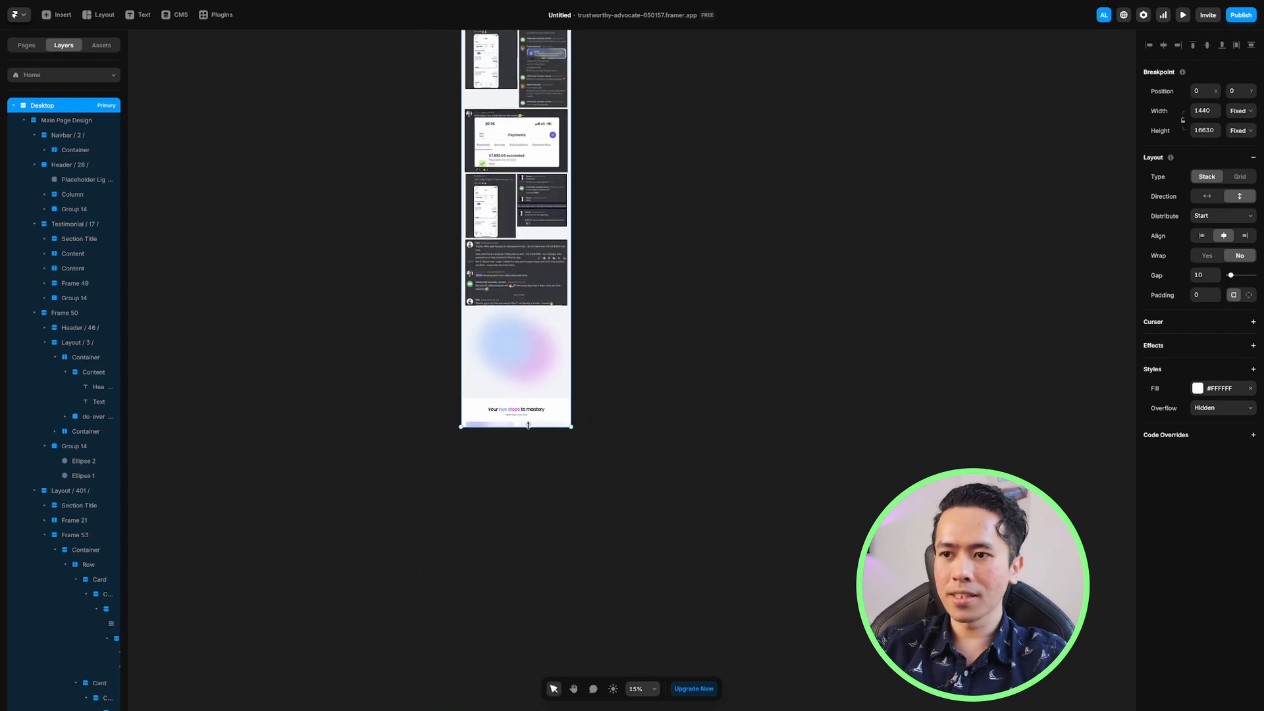
left_click_drag(528, 425, 531, 491)
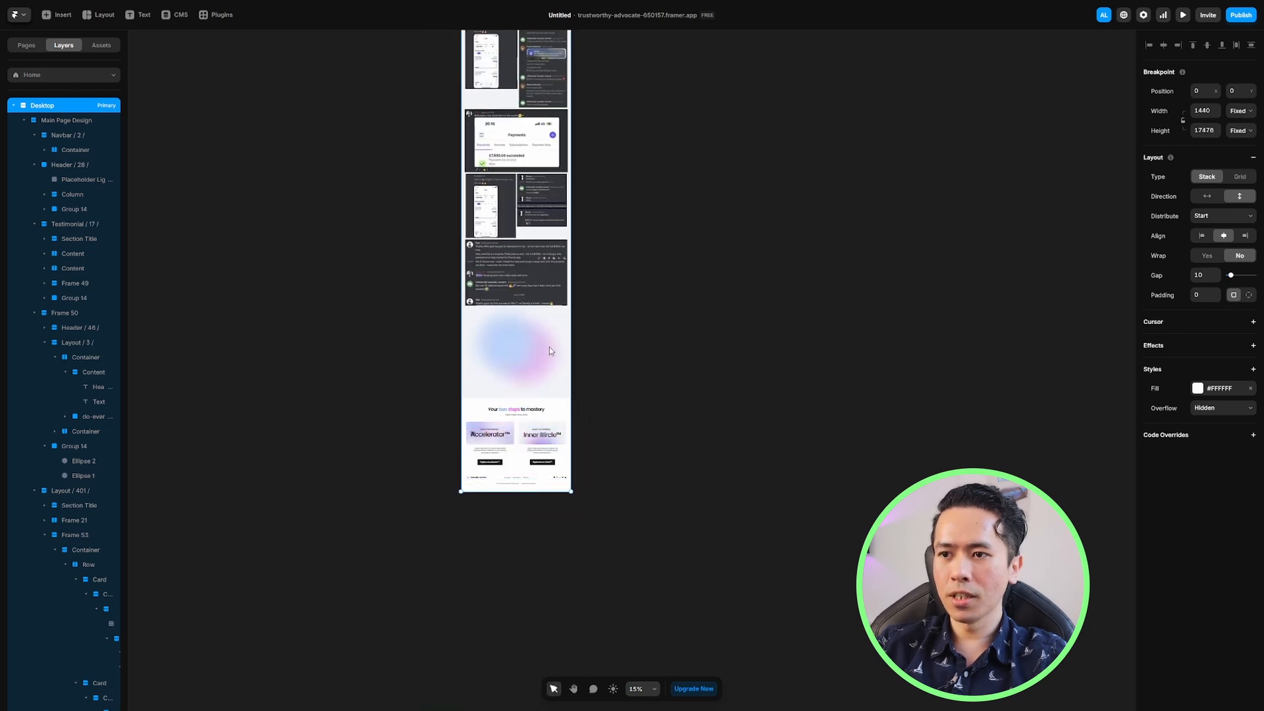
Change the position type of the blurred gradient Group 14 so it overlays the images instead of occupying space in the stack
scroll(504, 343, "up", 3)
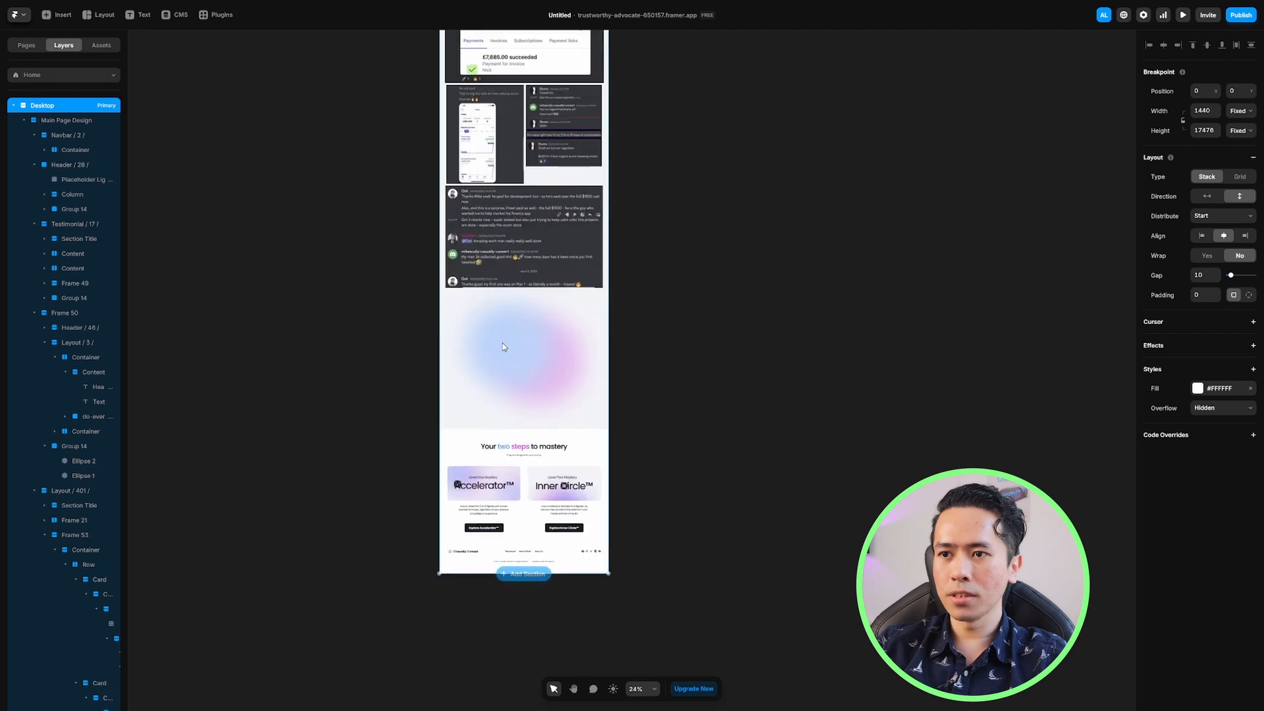
scroll(56, 381, "down", 5)
left_click(68, 487)
left_click(75, 638)
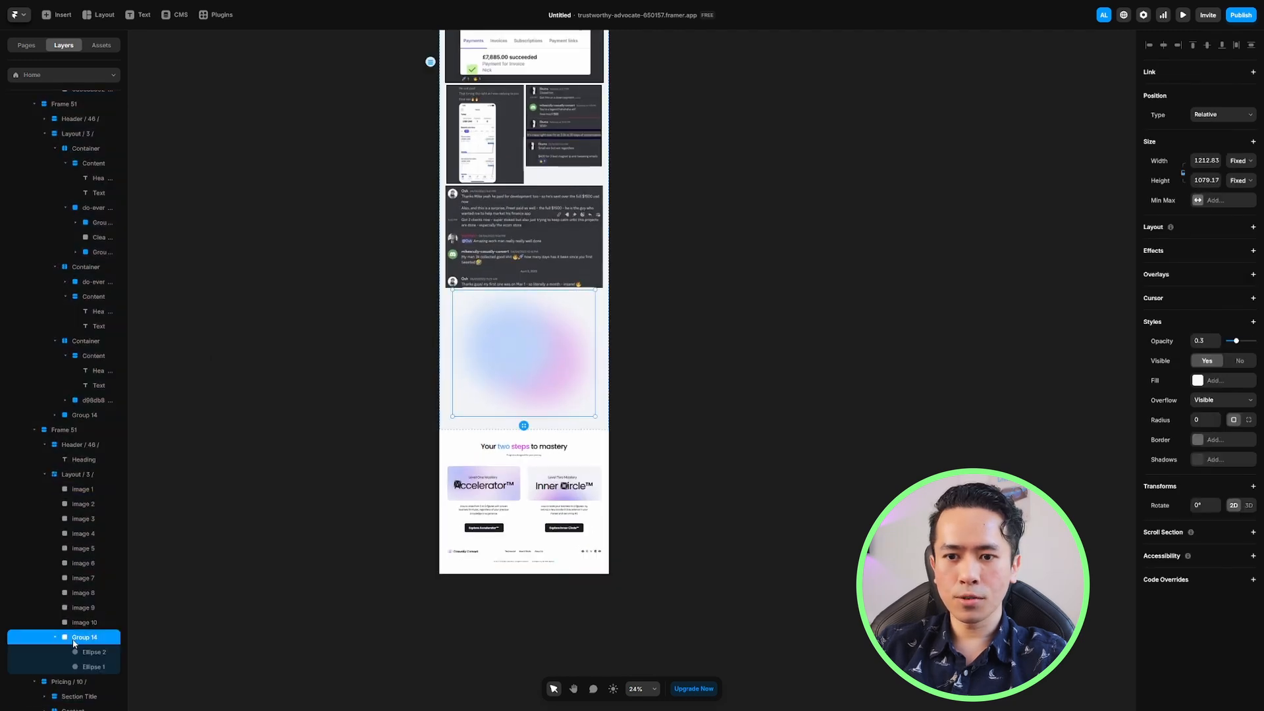
left_click(1224, 137)
Resize the Desktop breakpoint to a height of about 16523 so the page ends just below the footer
left_click(677, 255)
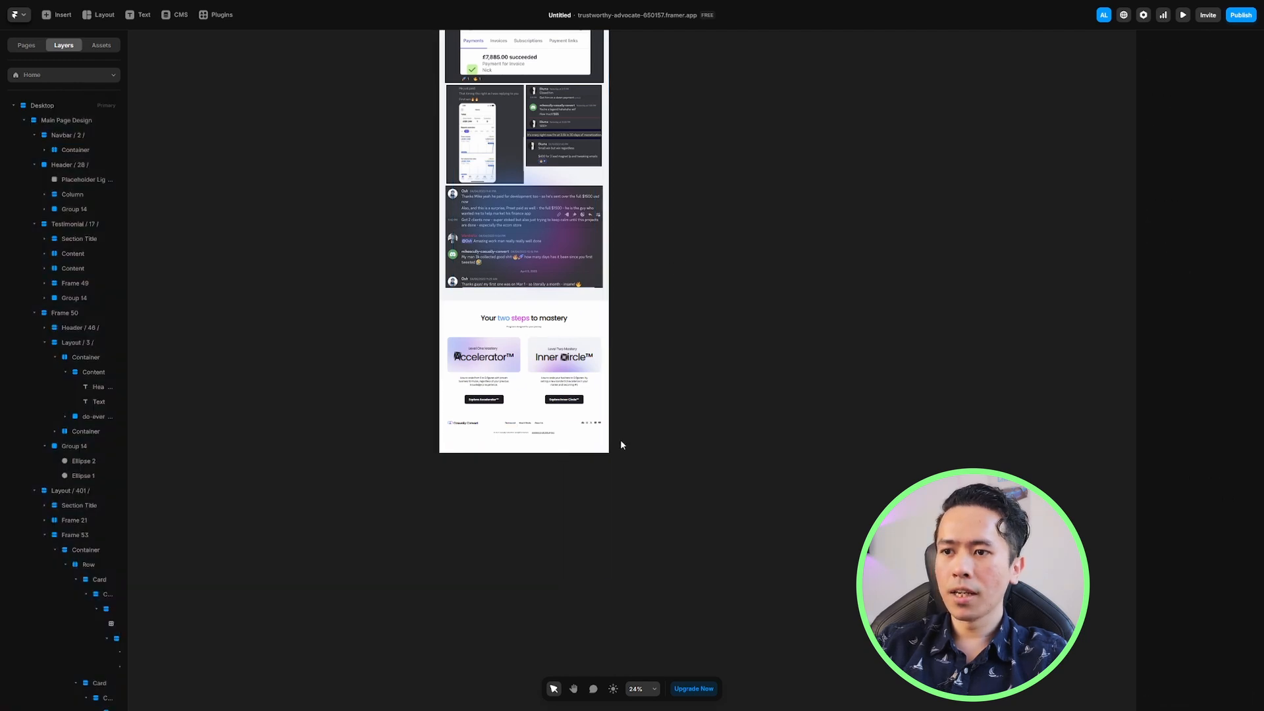
left_click(564, 455)
left_click_drag(578, 452, 579, 460)
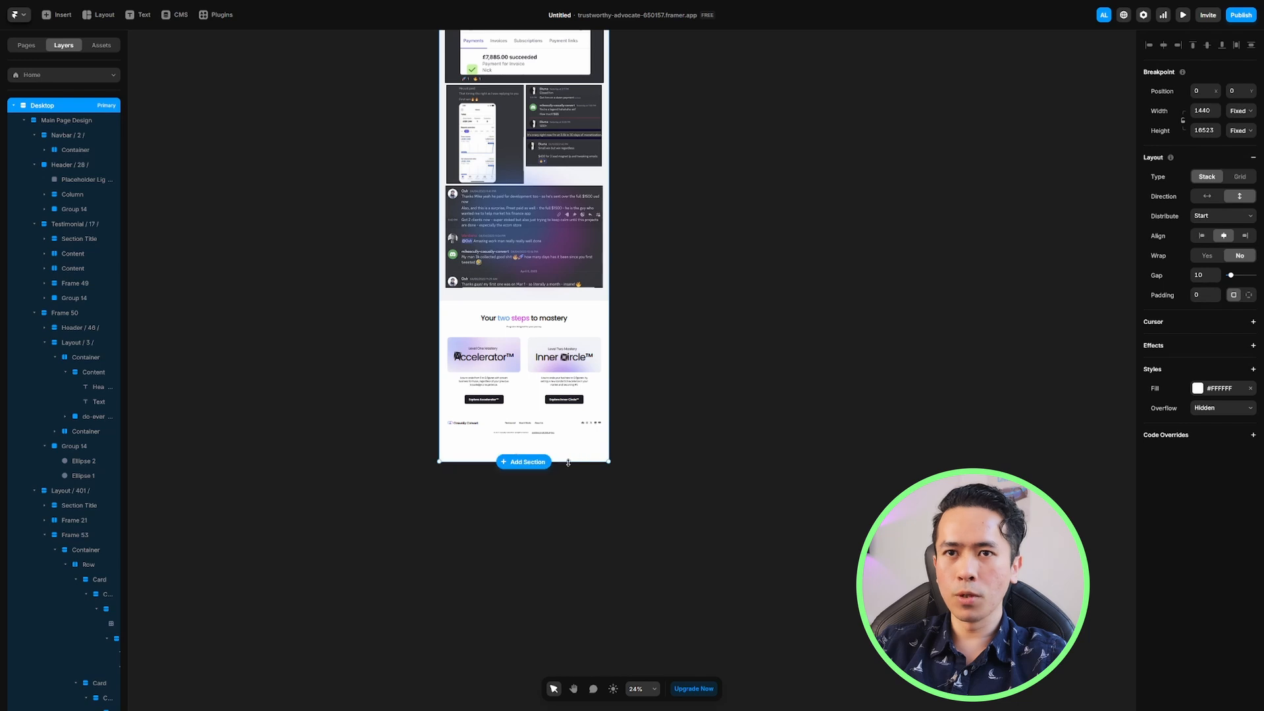
Set the Desktop breakpoint's height to Fit
key("shift+1")
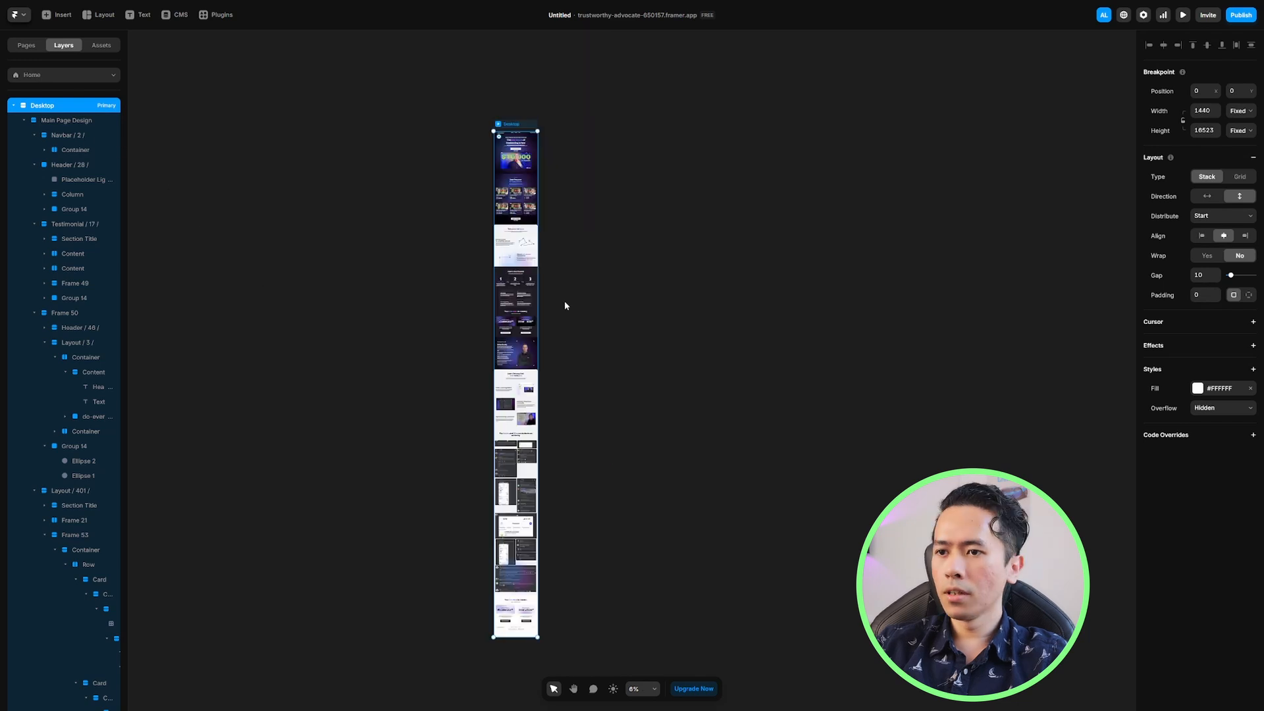
left_click(1242, 131)
left_click(1239, 177)
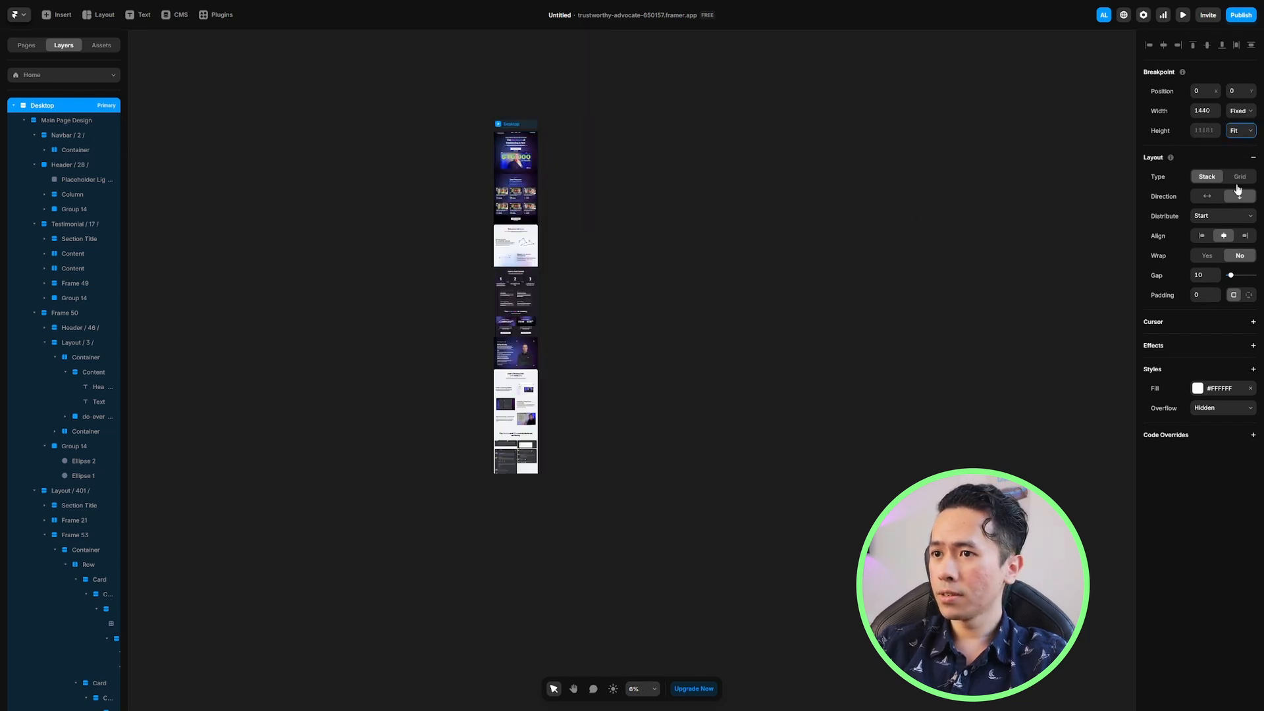
Set the height of the Main Page Design frame to Fit so it wraps all its sections
left_click_drag(666, 356, 696, 346)
left_click(622, 376)
scroll(619, 379, "up", 5)
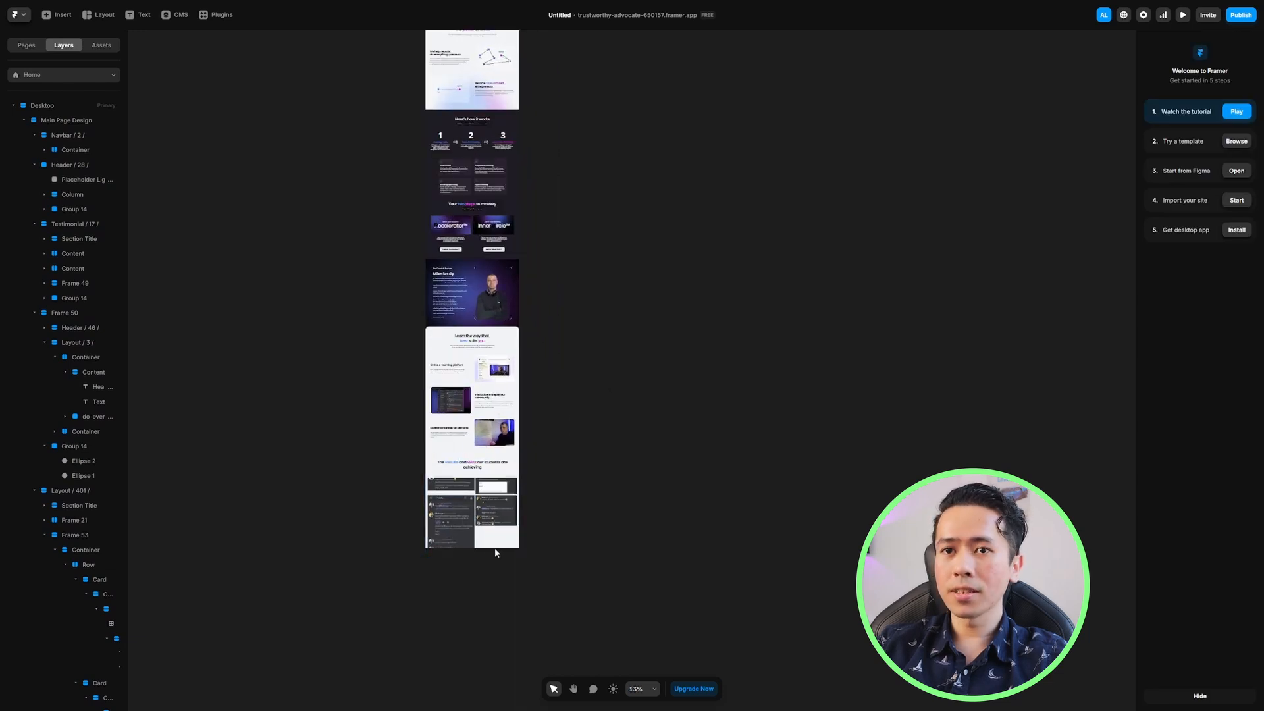
left_click(46, 121)
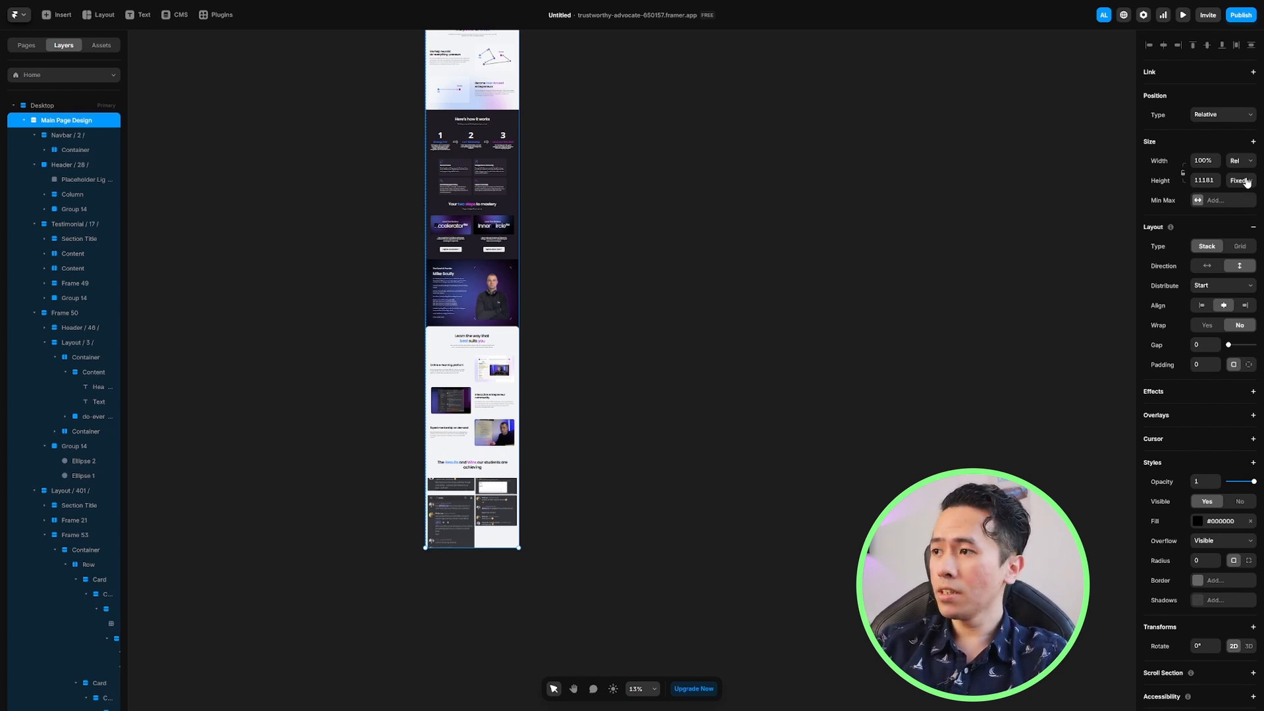
left_click(1245, 235)
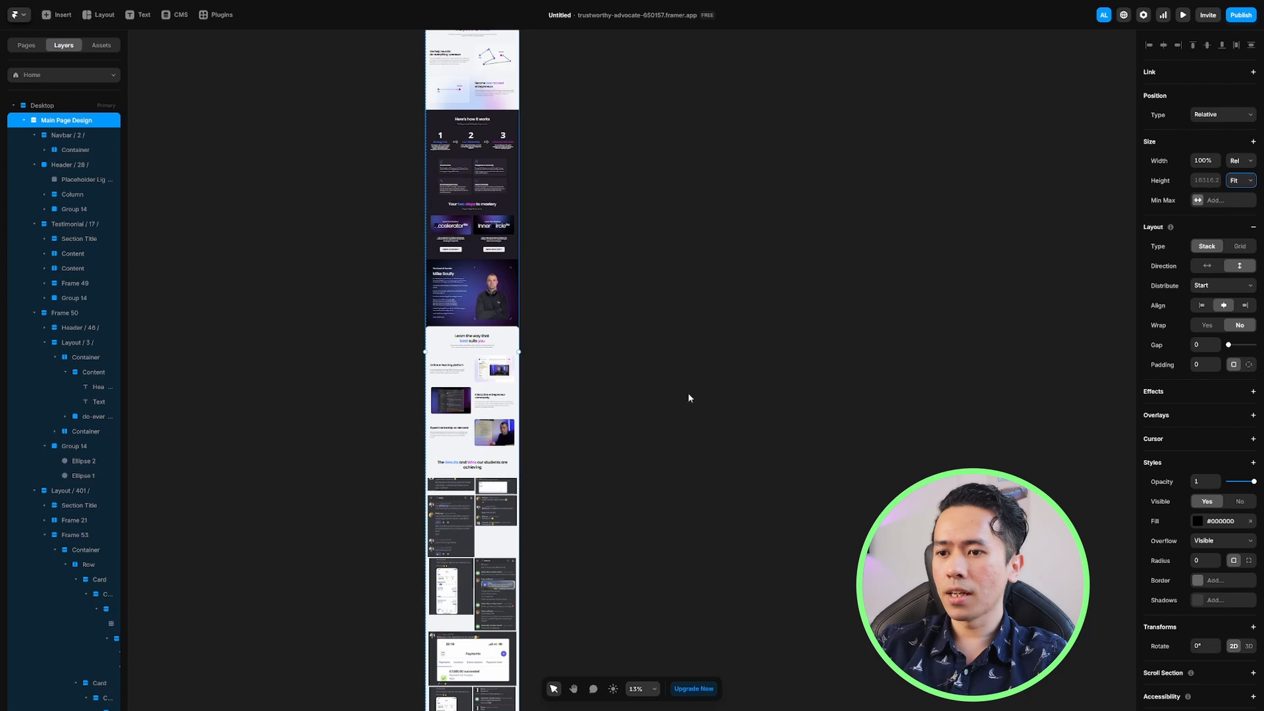
Review the Desktop page's sections, from the hero through the pricing, mentor and results image sections
scroll(663, 291, "down", 5)
scroll(491, 538, "up", 2)
scroll(537, 525, "up", 15)
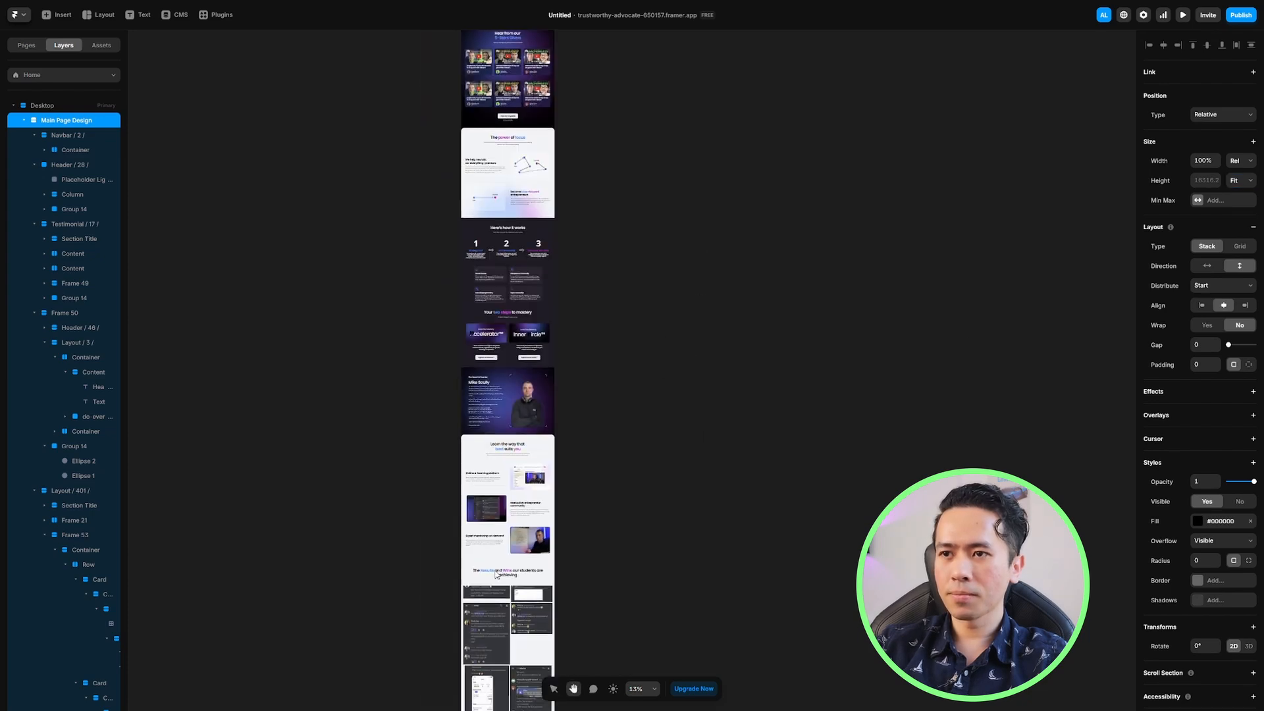
scroll(526, 409, "up", 3)
scroll(537, 500, "up", 2)
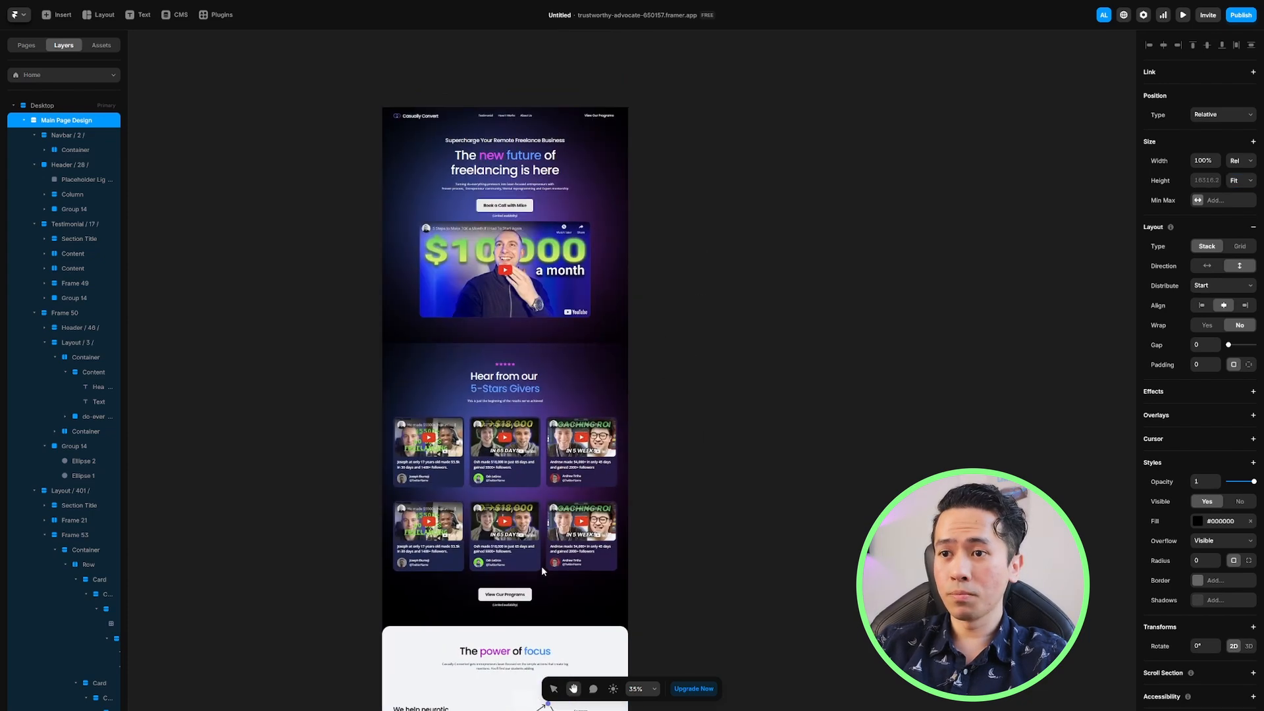
scroll(527, 448, "down", 6)
scroll(512, 331, "down", 10)
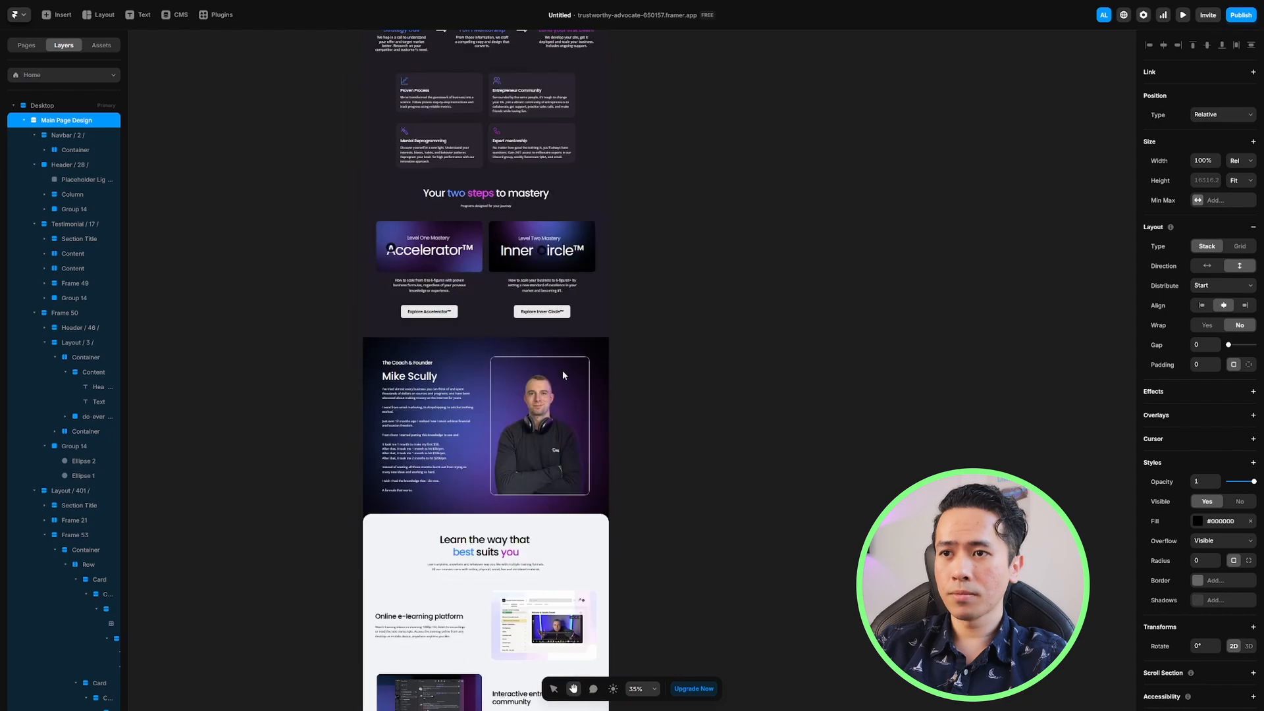
scroll(476, 152, "down", 12)
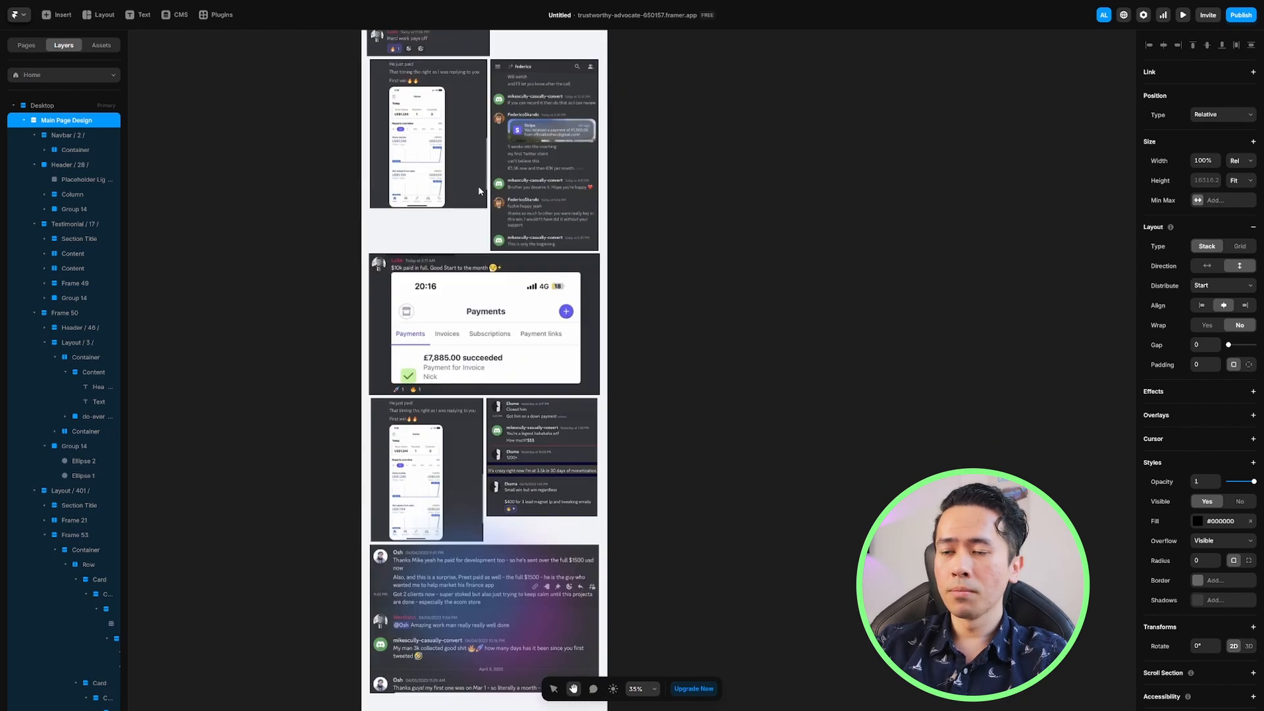
scroll(520, 296, "up", 15)
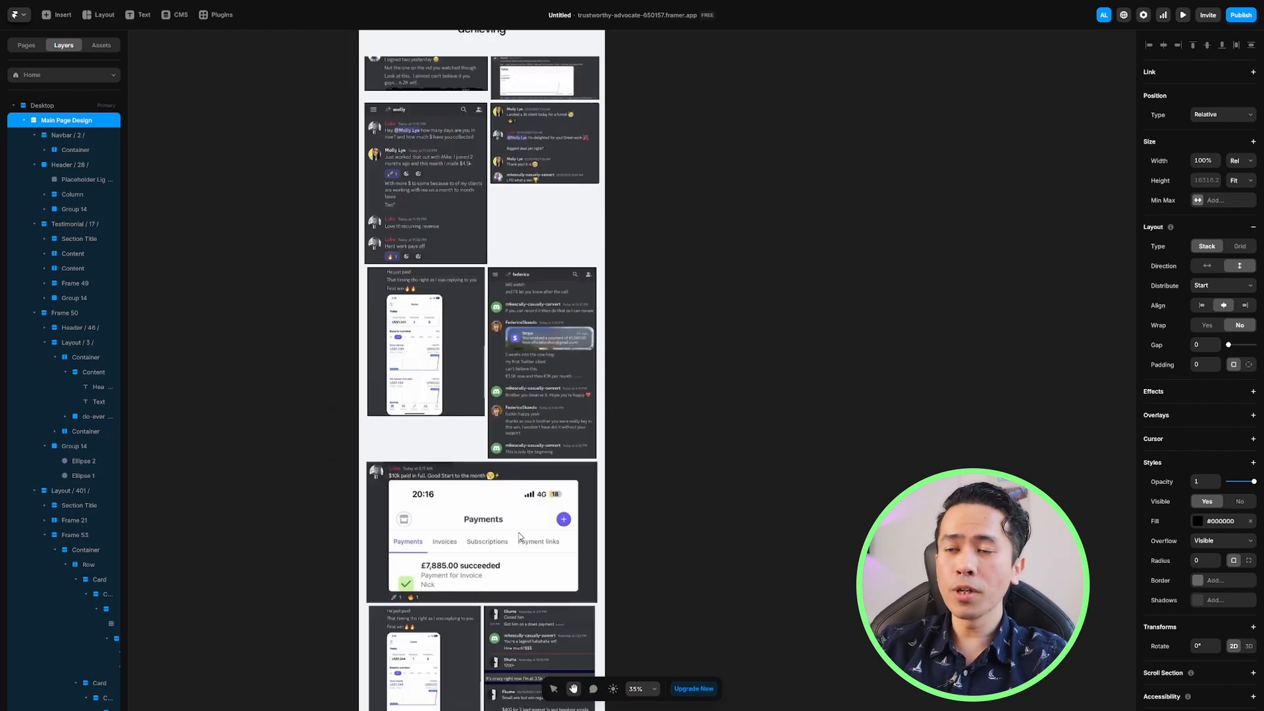
scroll(497, 375, "up", 2)
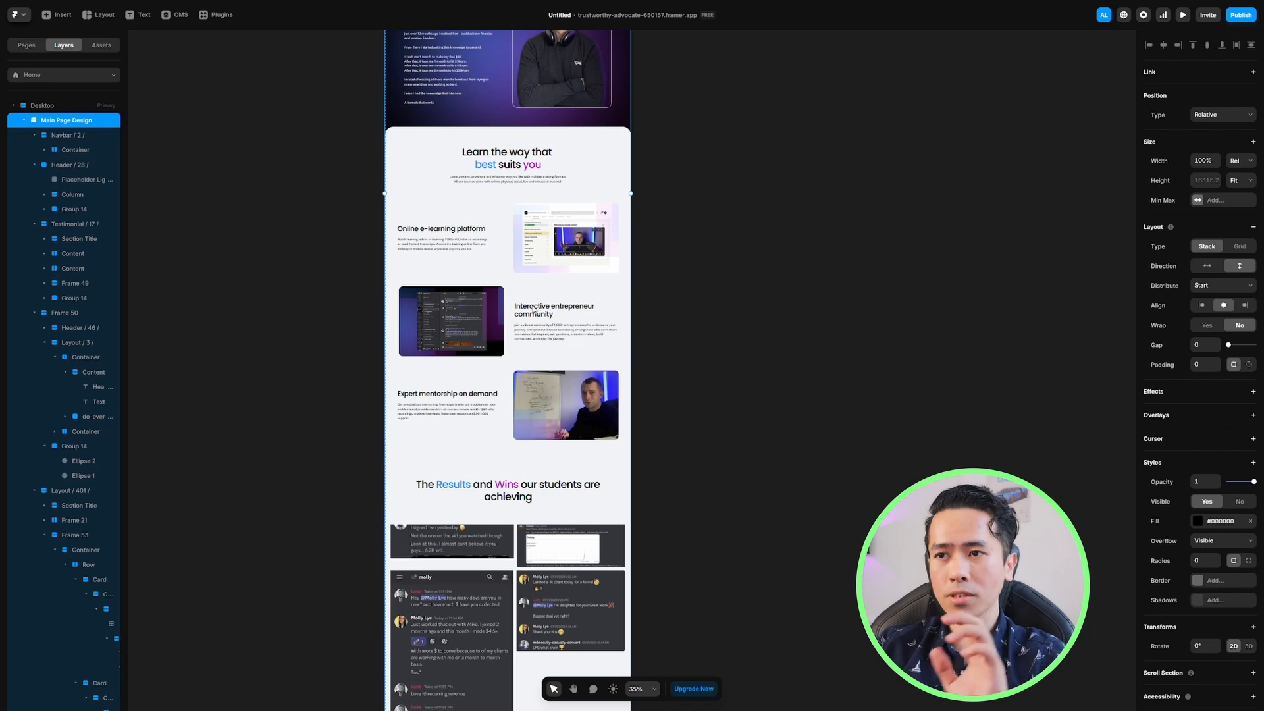
scroll(535, 308, "up", 4)
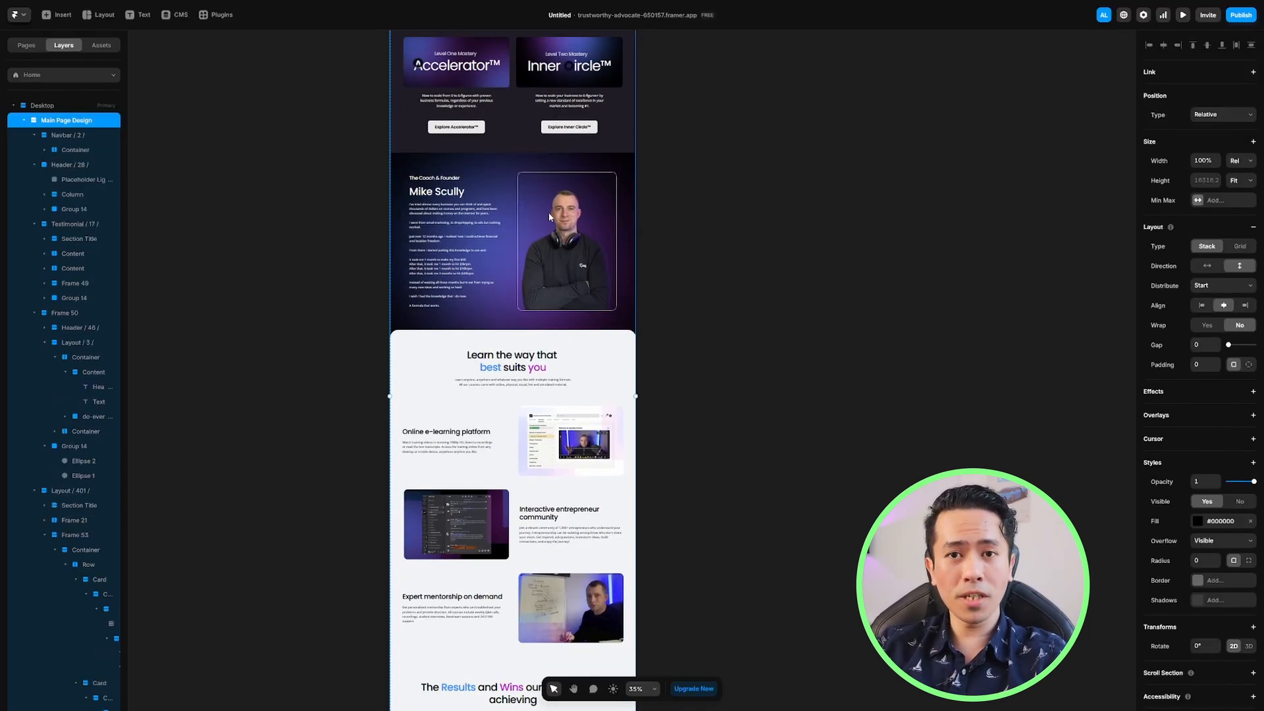
scroll(548, 212, "up", 5)
scroll(541, 251, "up", 3)
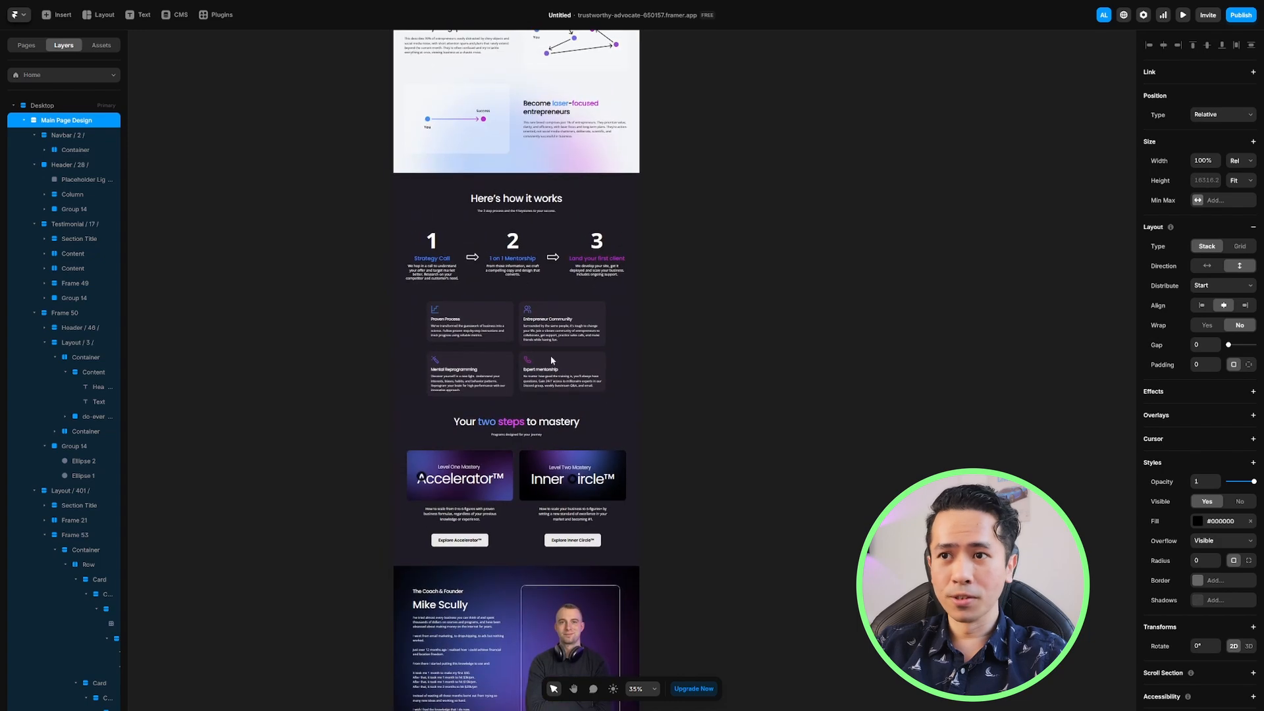
scroll(540, 250, "up", 1)
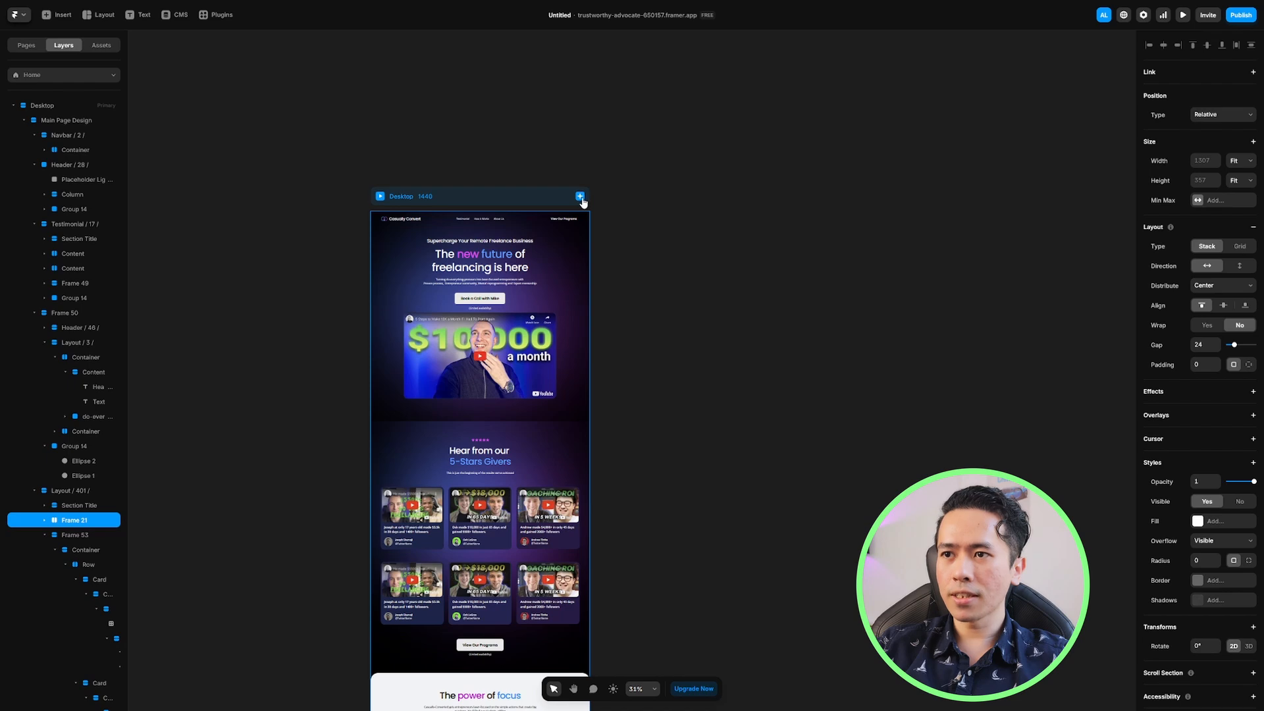
Add a Tablet breakpoint with a width of 810 beside the Desktop breakpoint
left_click(582, 199)
left_click(595, 216)
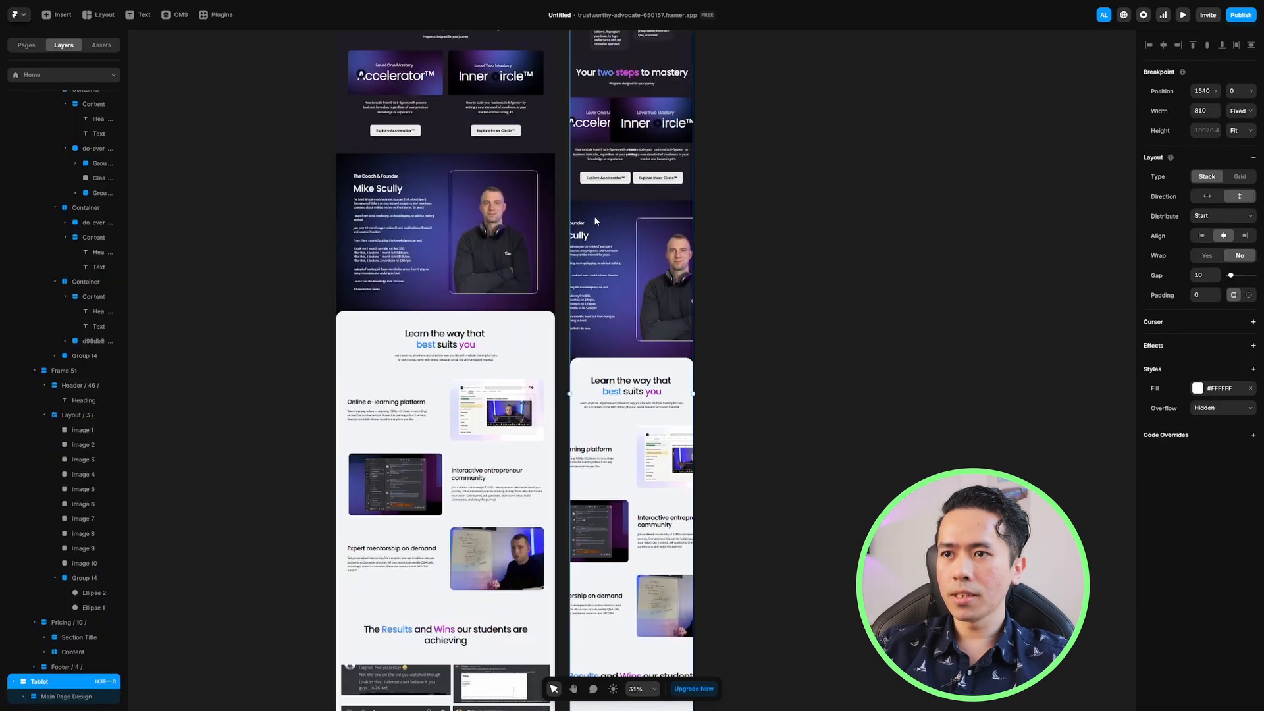
scroll(711, 353, "up", 15)
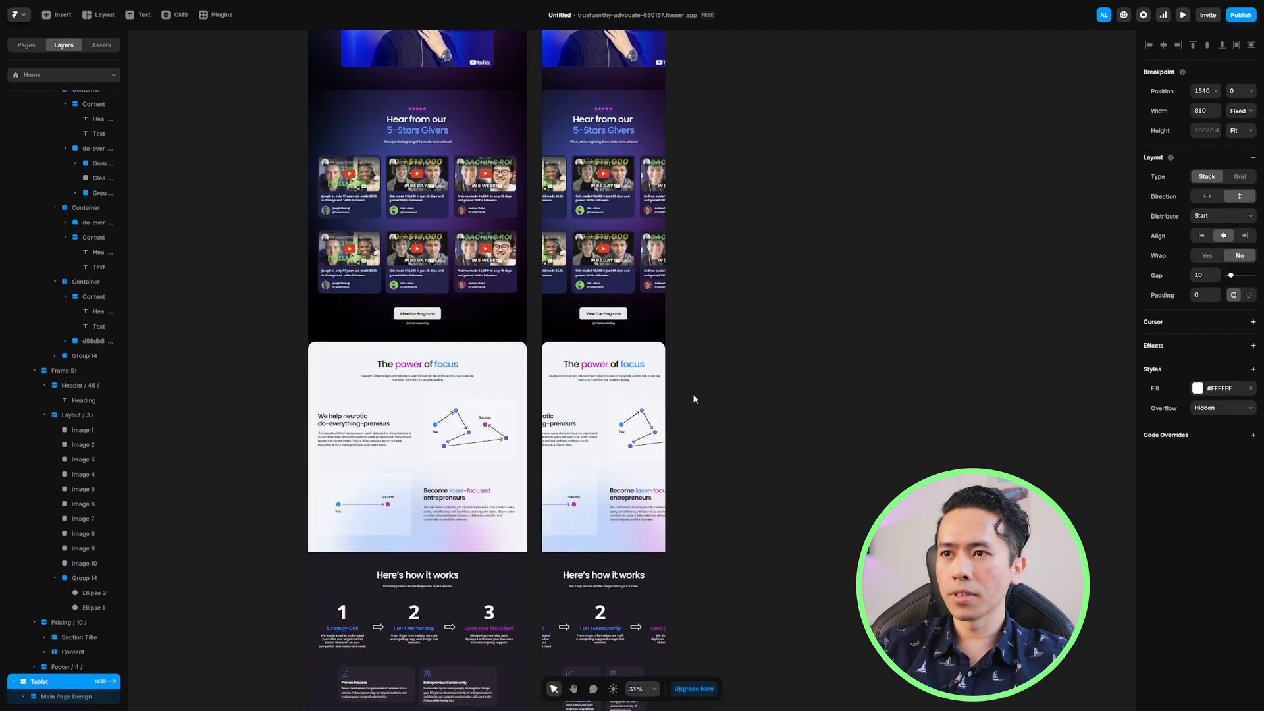
scroll(694, 398, "up", 10)
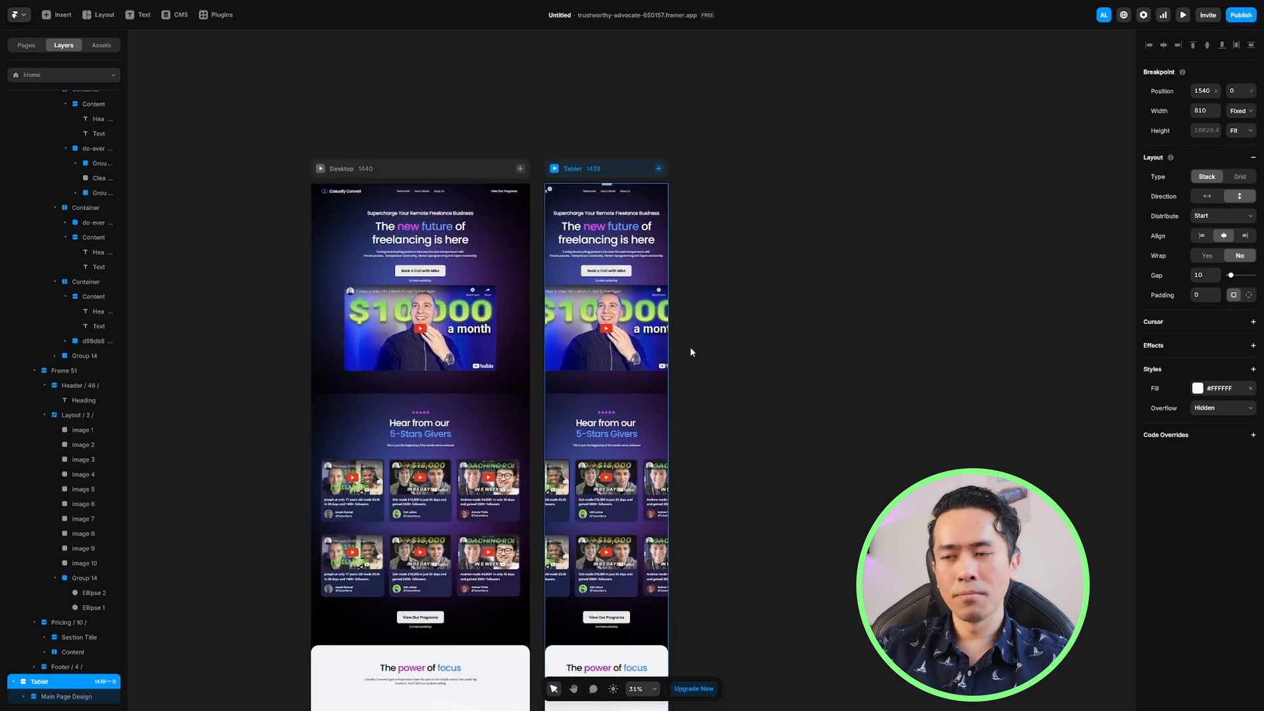
scroll(731, 302, "down", 2)
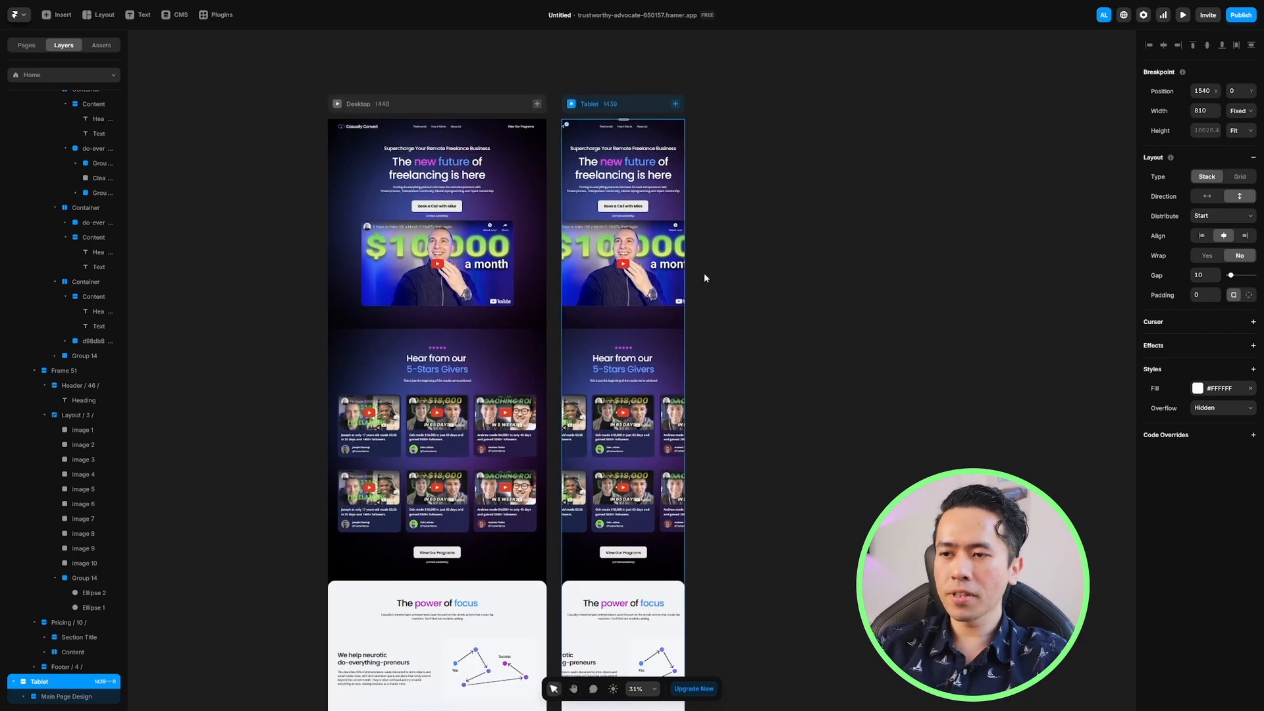
Shrink the hero video thumbnail on the Tablet breakpoint so it fits within the page width
scroll(654, 312, "up", 5)
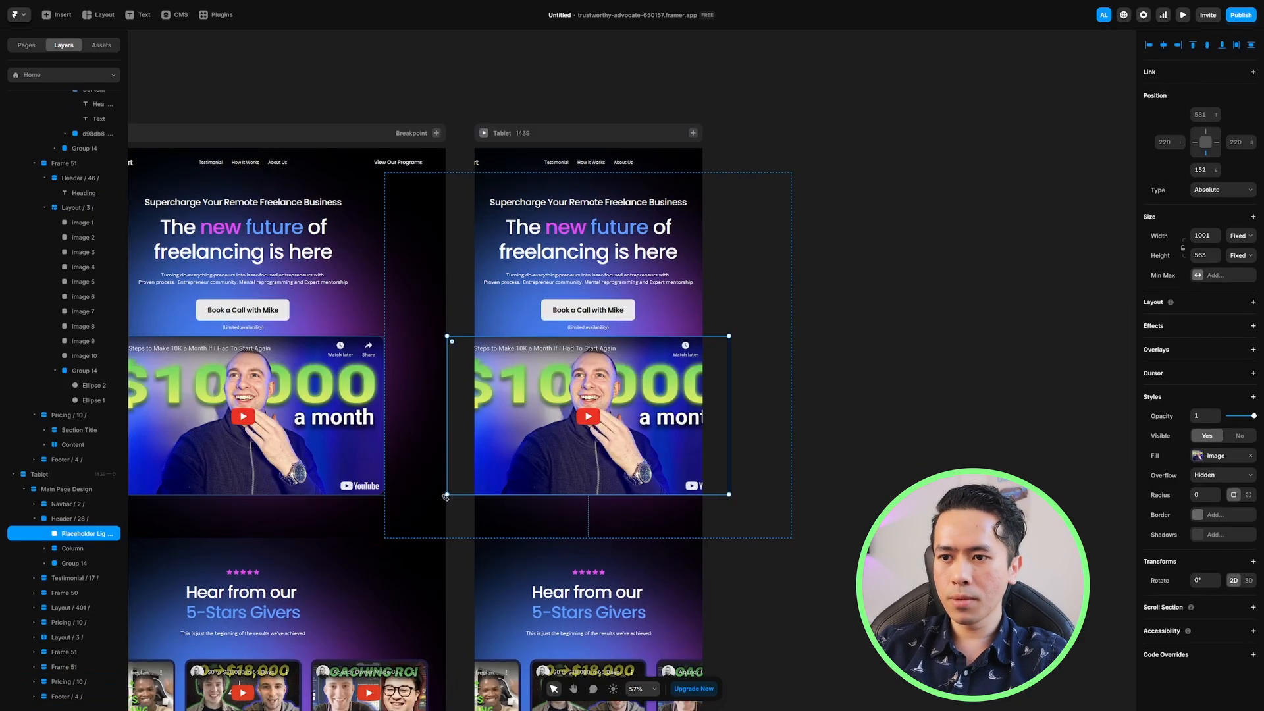
left_click_drag(448, 497, 542, 454)
scroll(765, 409, "down", 8)
Examine how the testimonial cards are laid out on the Tablet breakpoint compared with Desktop
left_click(642, 415)
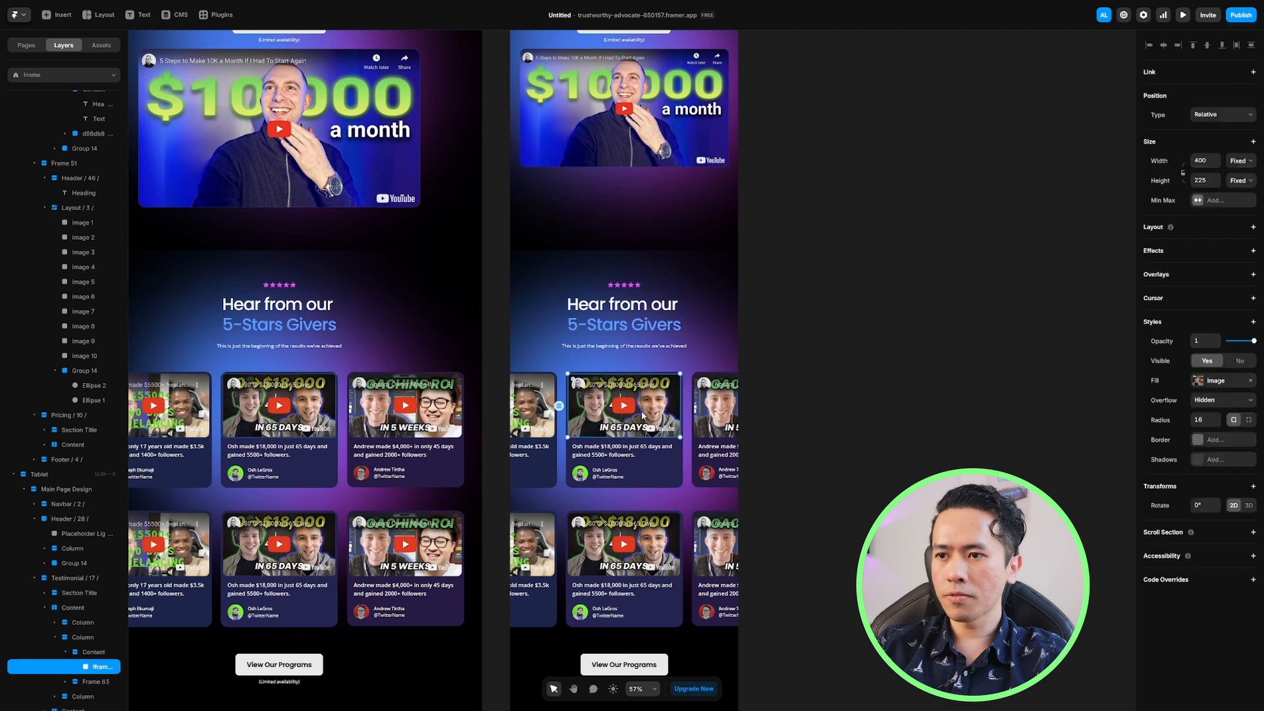
scroll(642, 415, "down", 4)
left_click(672, 339)
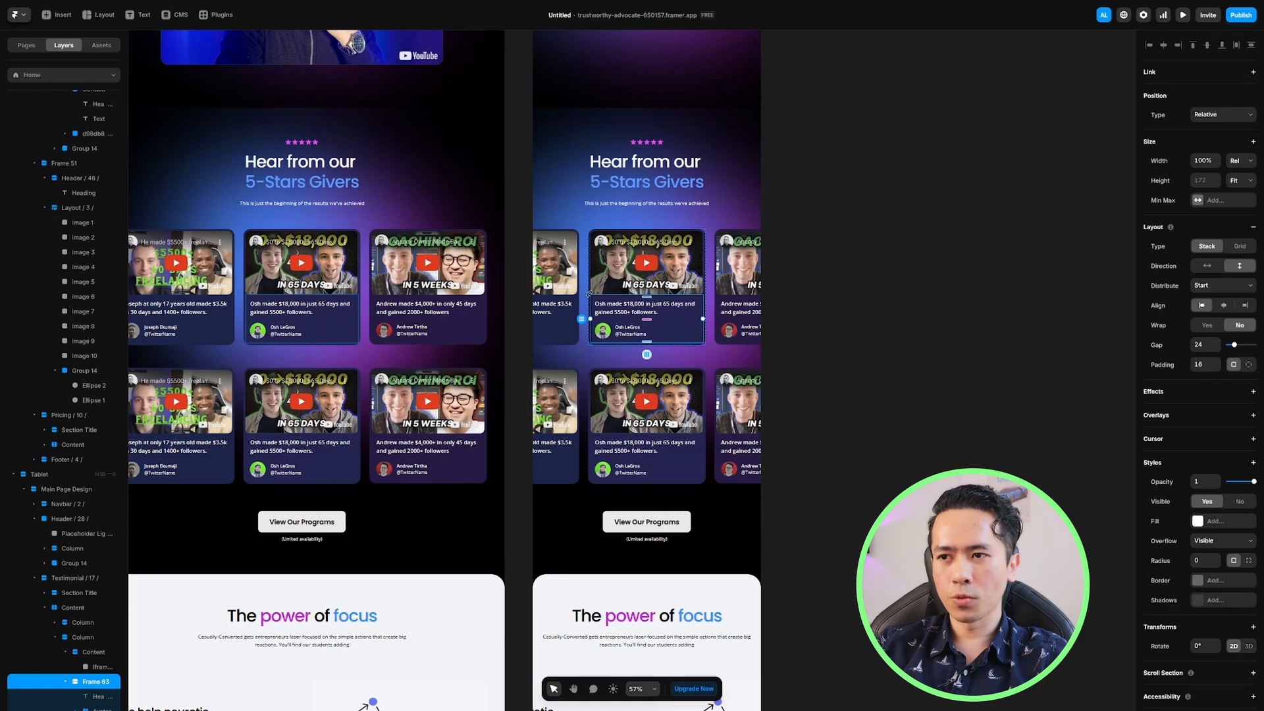
scroll(589, 294, "down", 5)
scroll(698, 369, "up", 5)
scroll(679, 284, "up", 3)
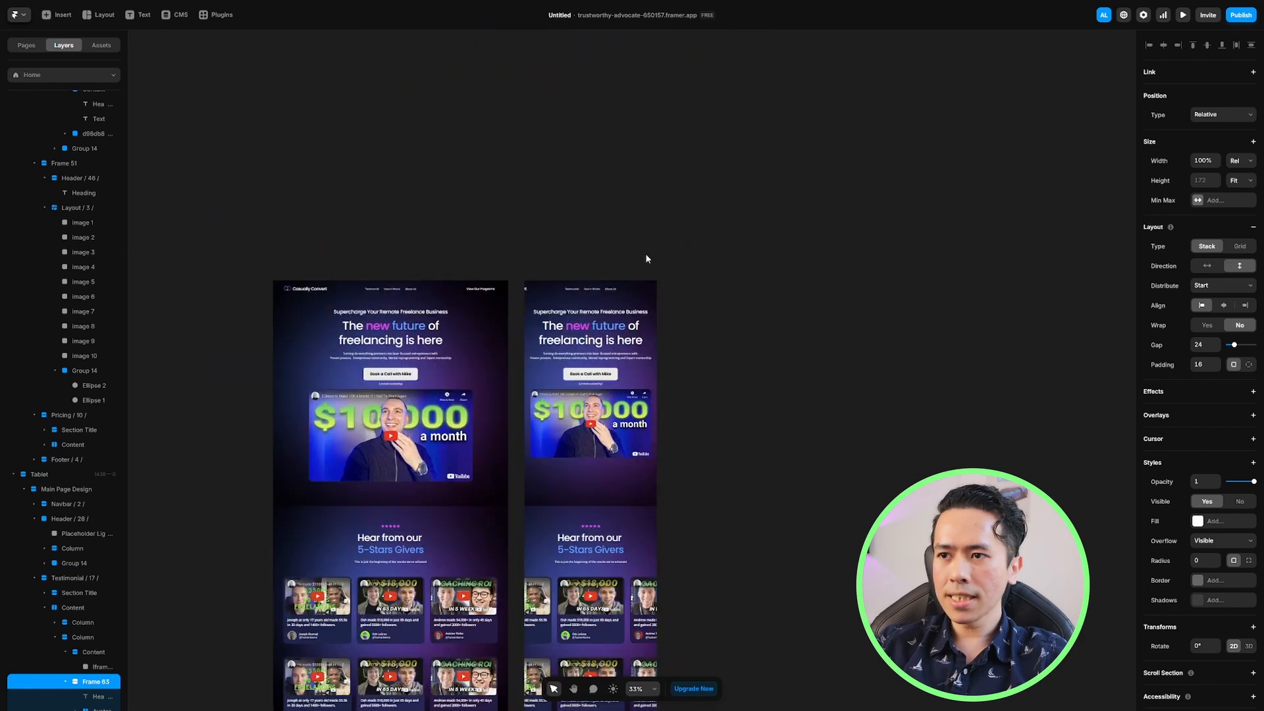
scroll(659, 516, "down", 5)
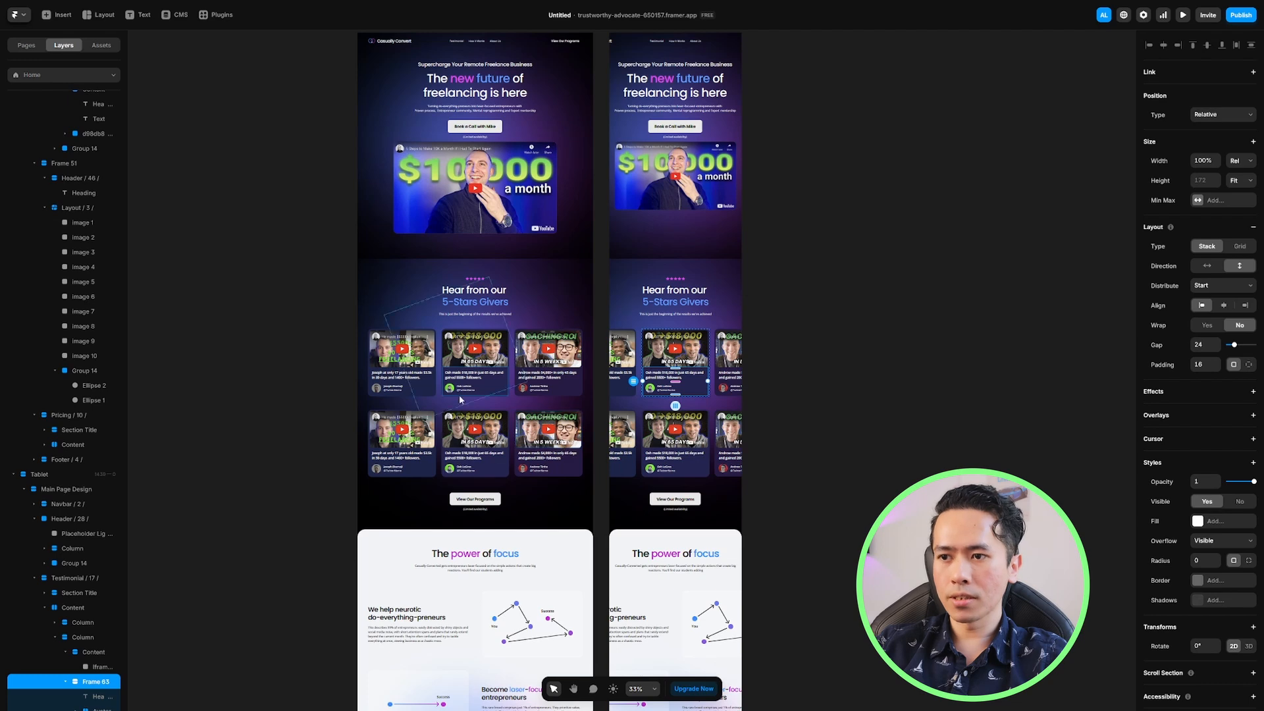
Convert the first row of testimonial cards on Desktop from a stack to a grid with 3 columns and 2 rows
left_click(417, 453)
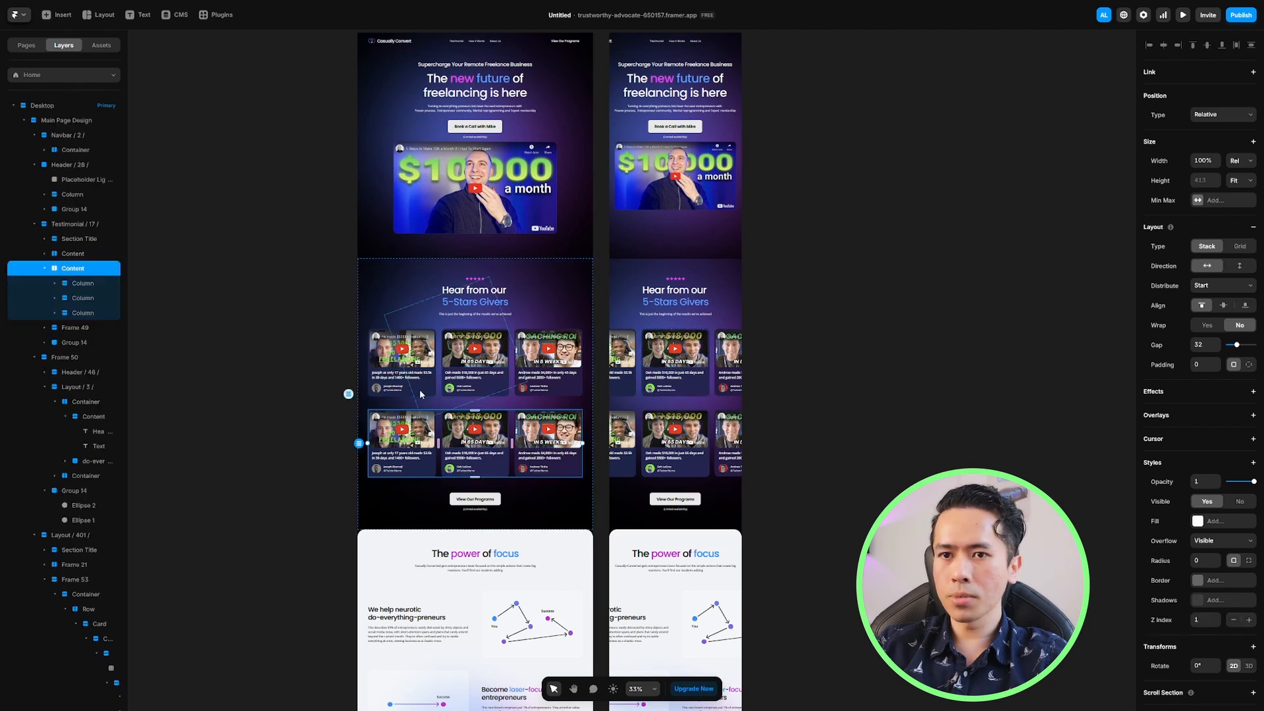
left_click(45, 255)
key("shift+2")
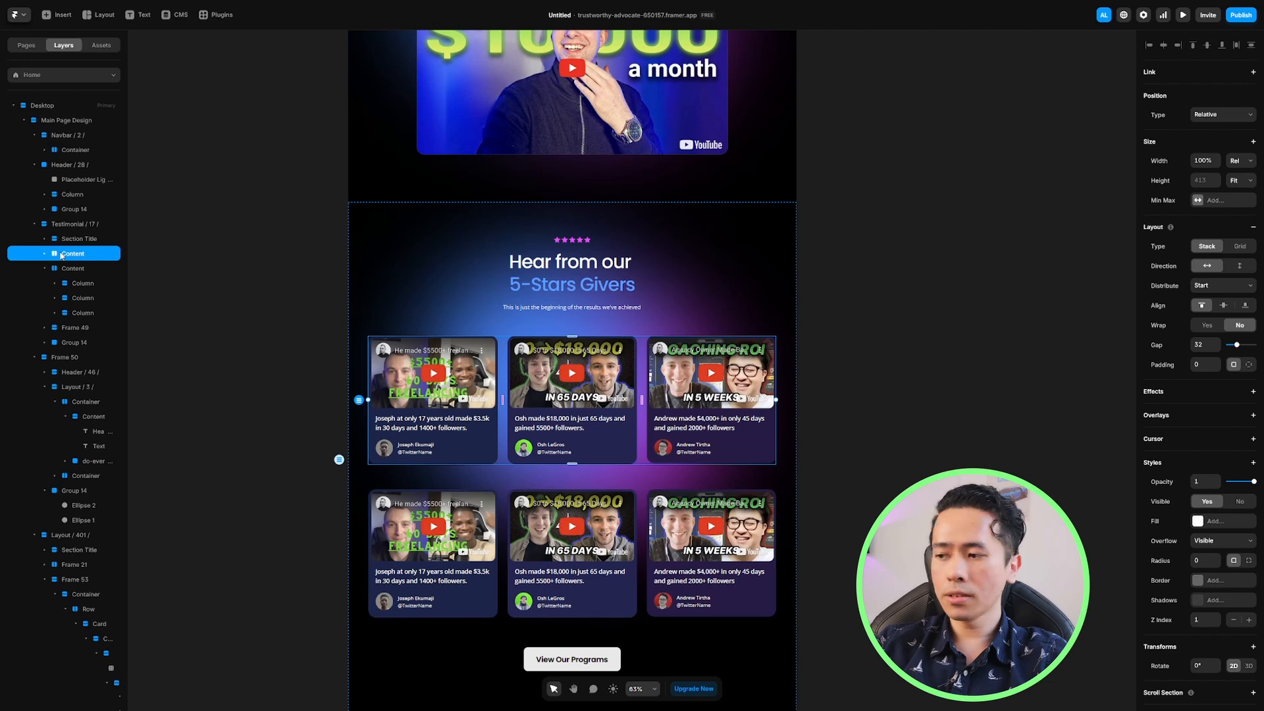
right_click(64, 256)
key("Escape")
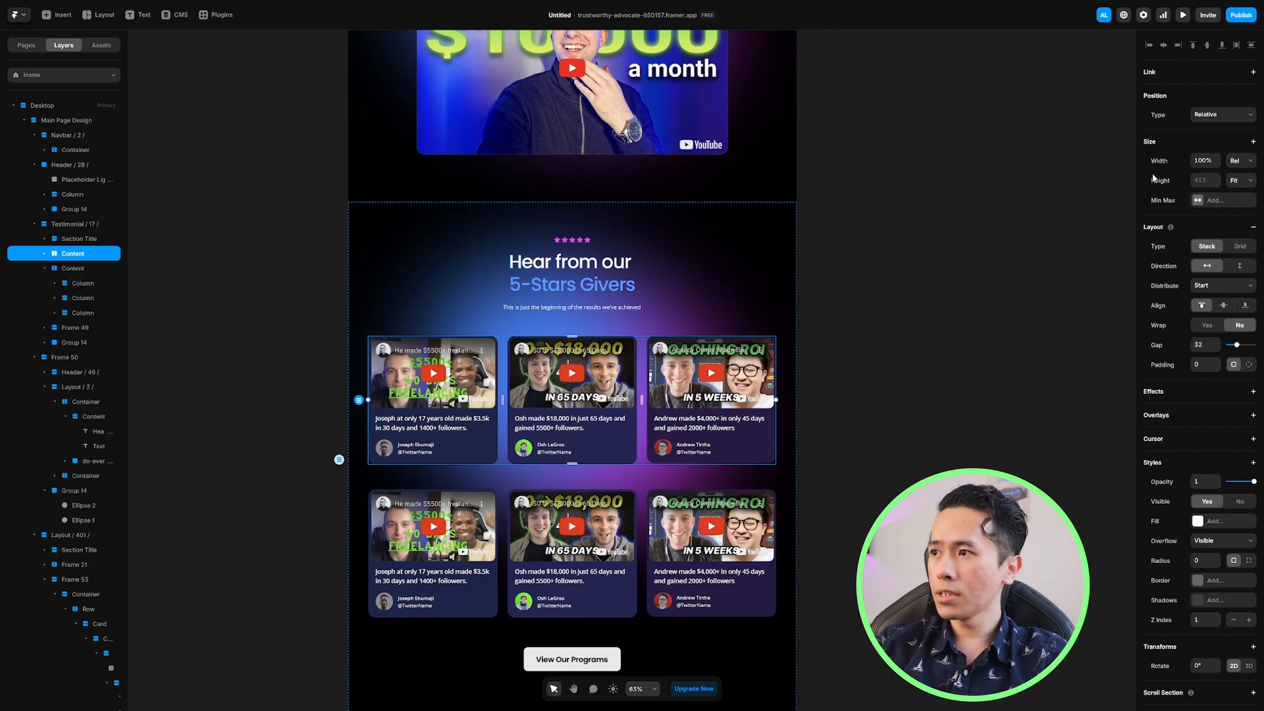
left_click(1242, 246)
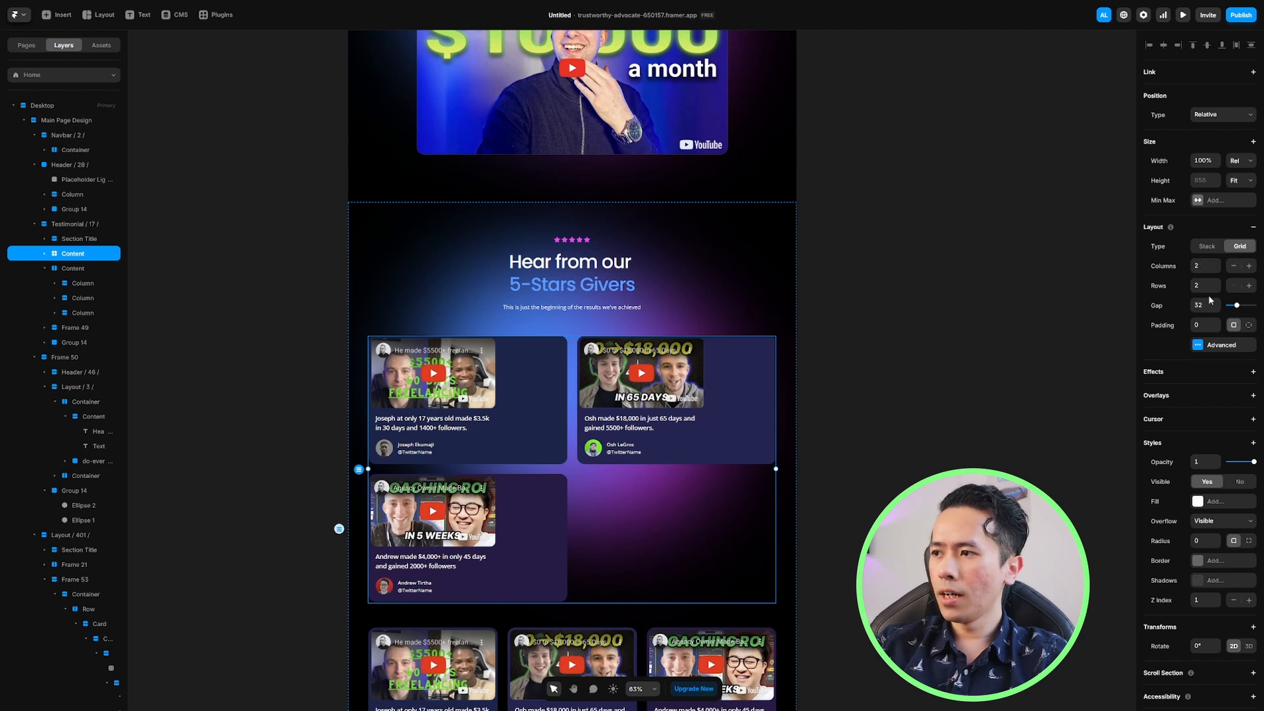
left_click(1251, 266)
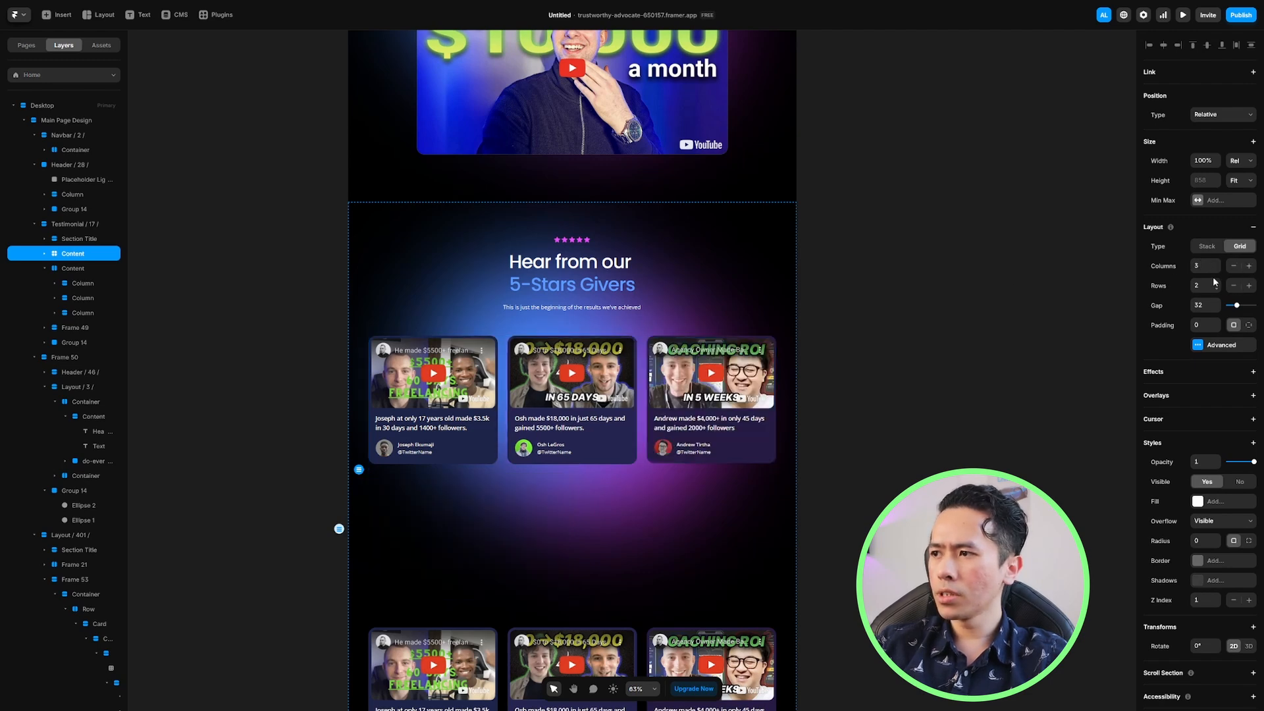
scroll(474, 491, "down", 1)
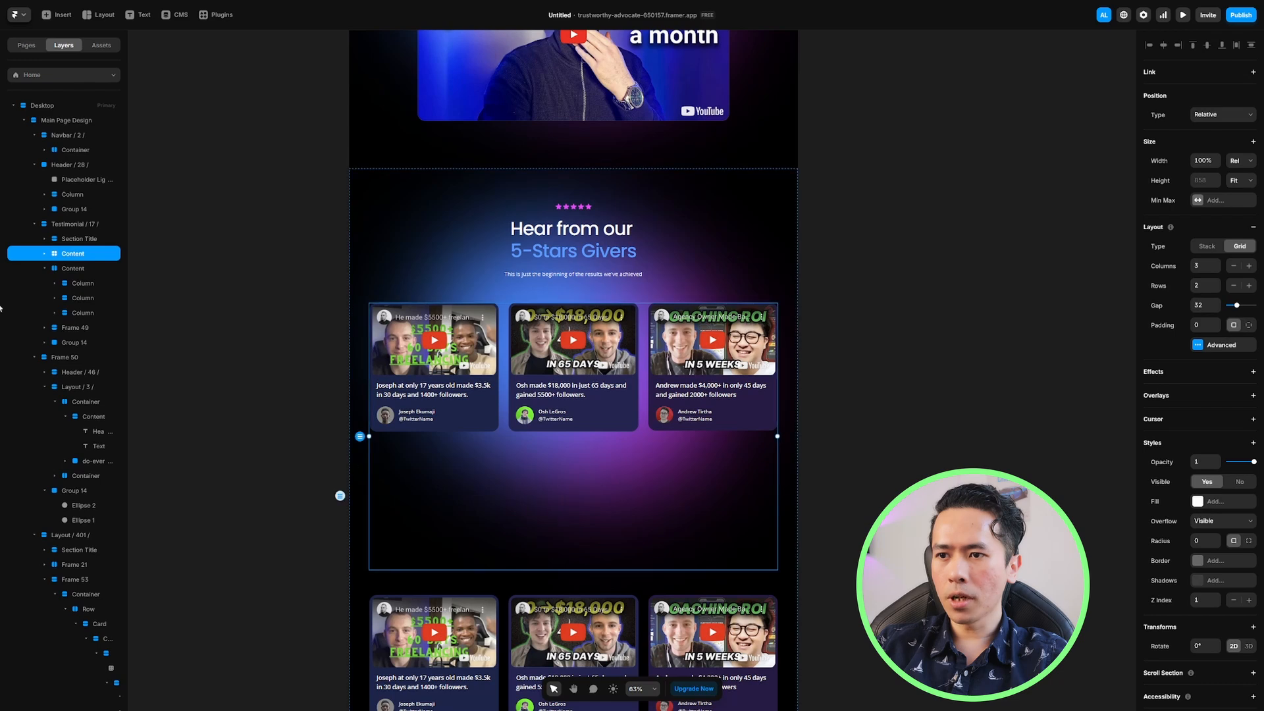
Copy the three card columns of the second testimonial row and paste them into the first Content grid
left_click(77, 284)
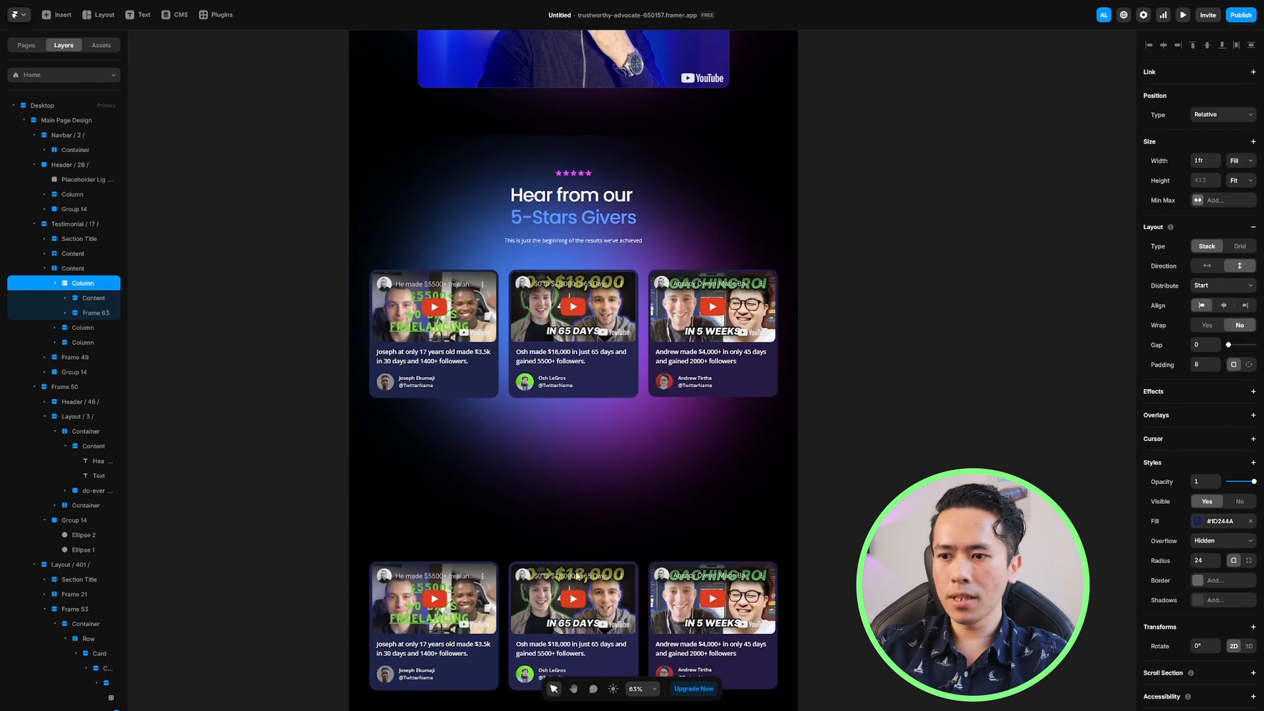
left_click(92, 314, "shift")
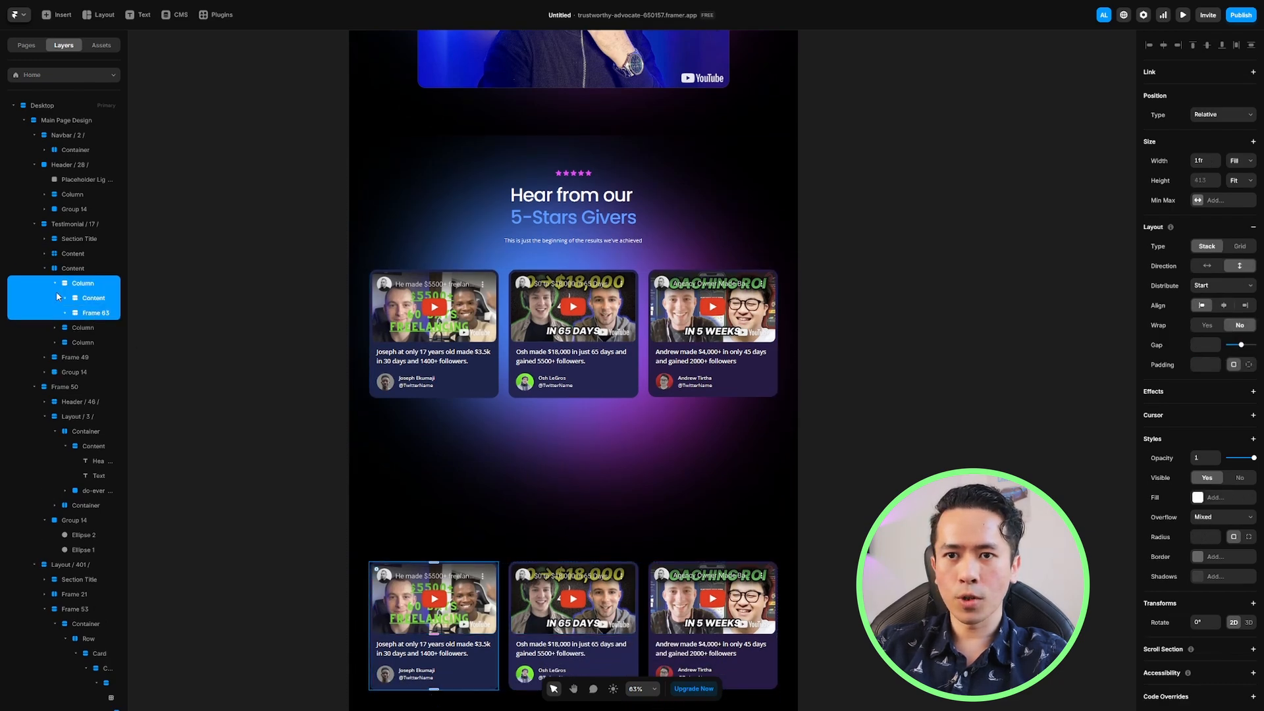
left_click(55, 283)
left_click(86, 314, "shift")
left_click(78, 283)
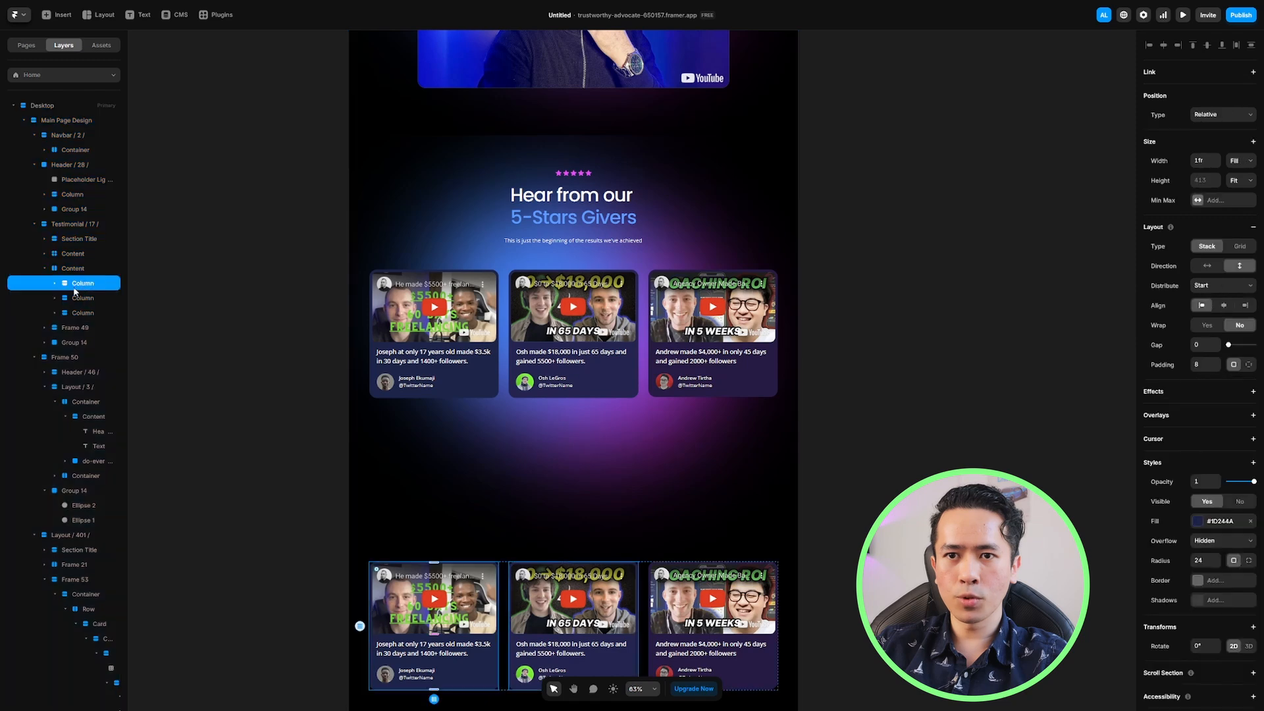
left_click(76, 314, "shift")
left_click(68, 254)
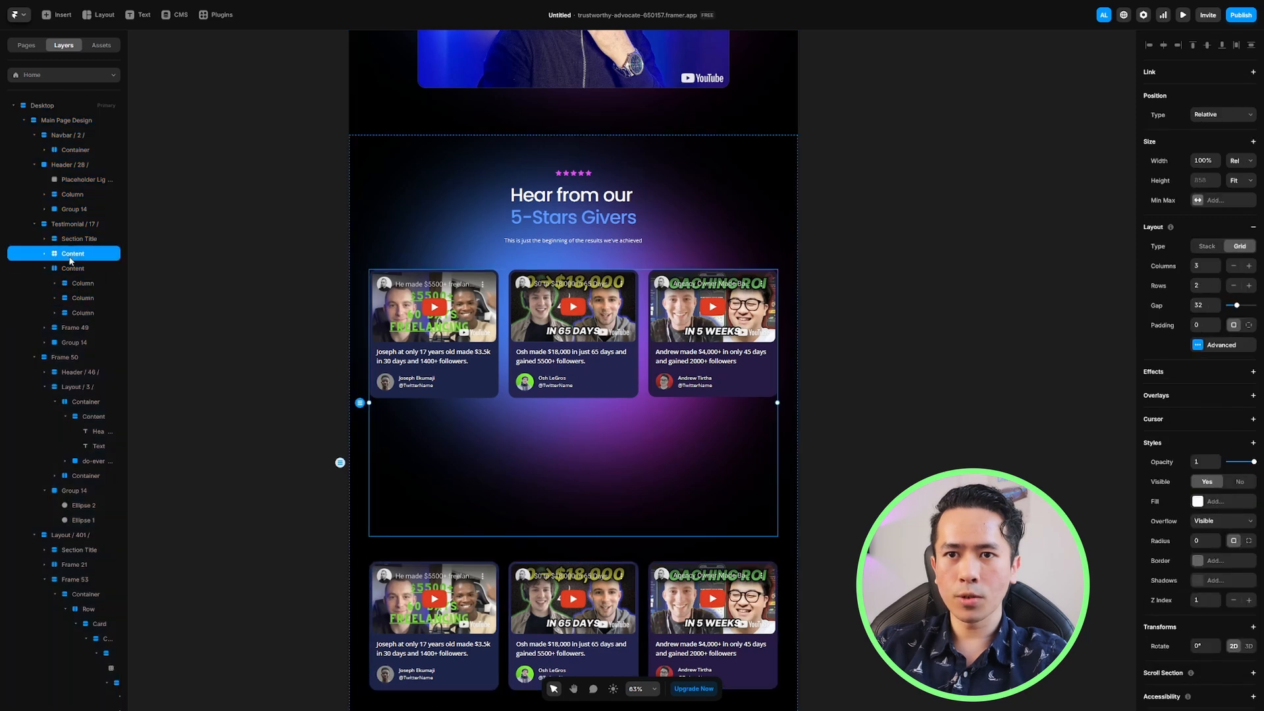
key("ctrl+v")
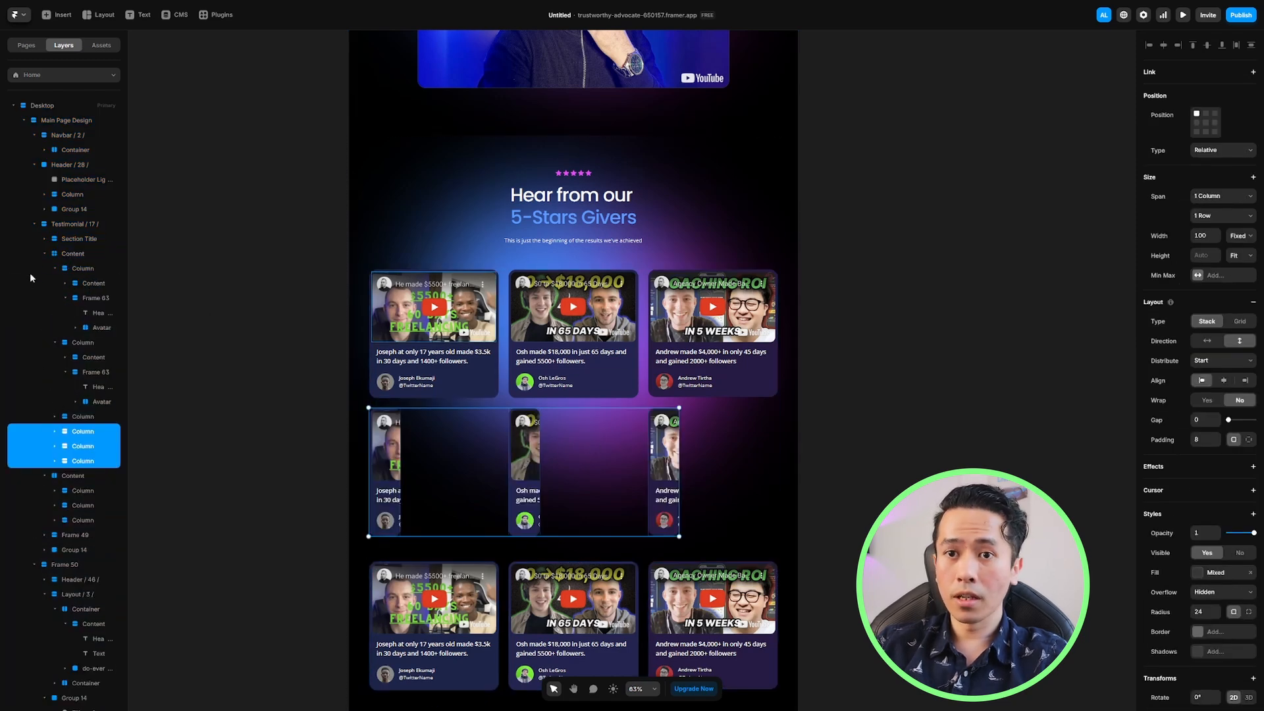
Delete the original second row of testimonial cards on Desktop, the Content stack below the new grid
left_click(55, 269)
left_click(55, 283)
left_click(507, 618)
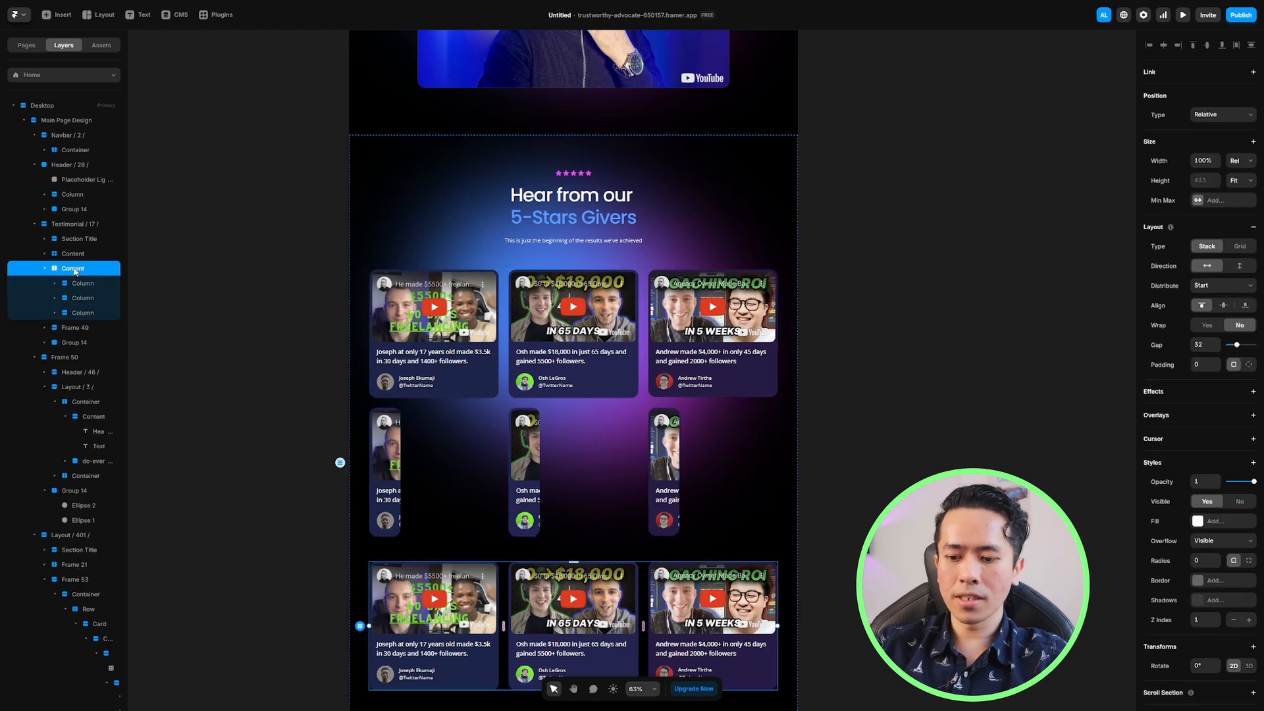
key("Delete")
Widen the first card in the testimonial grid's second row to about the width of the card above it
left_click(75, 239)
left_click(53, 257)
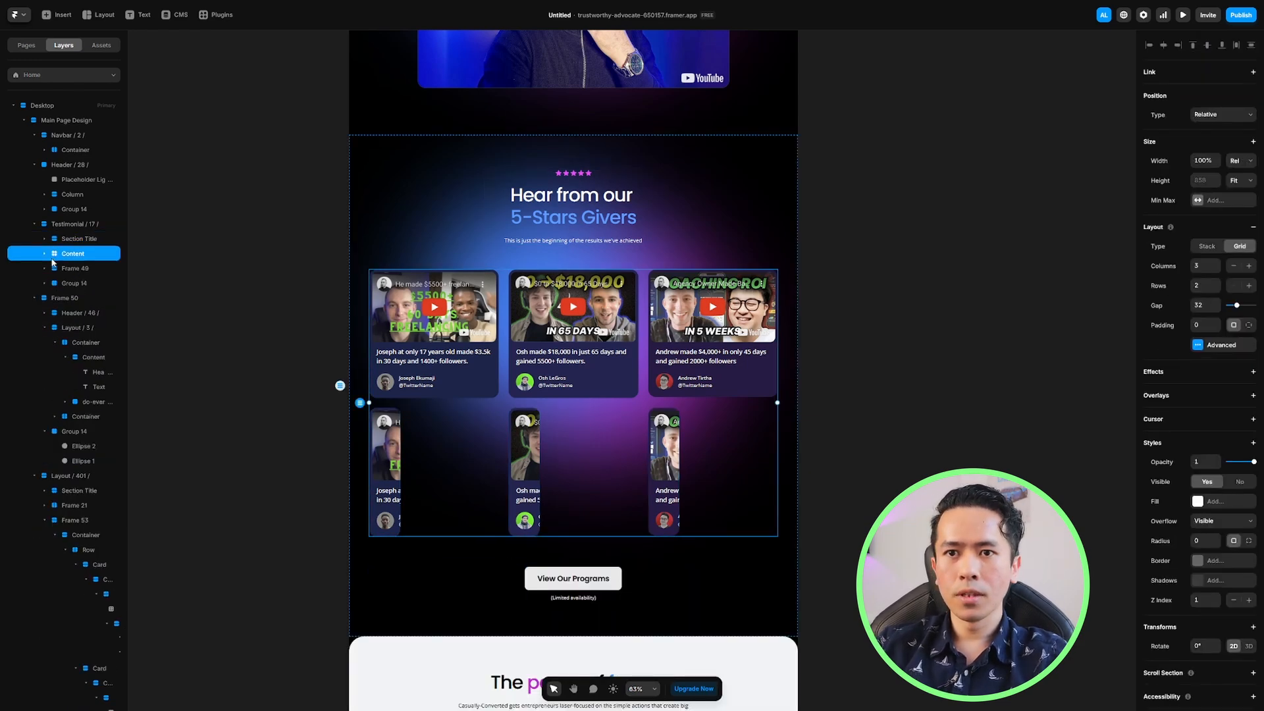
left_click(45, 254)
left_click(82, 297)
left_click(74, 346)
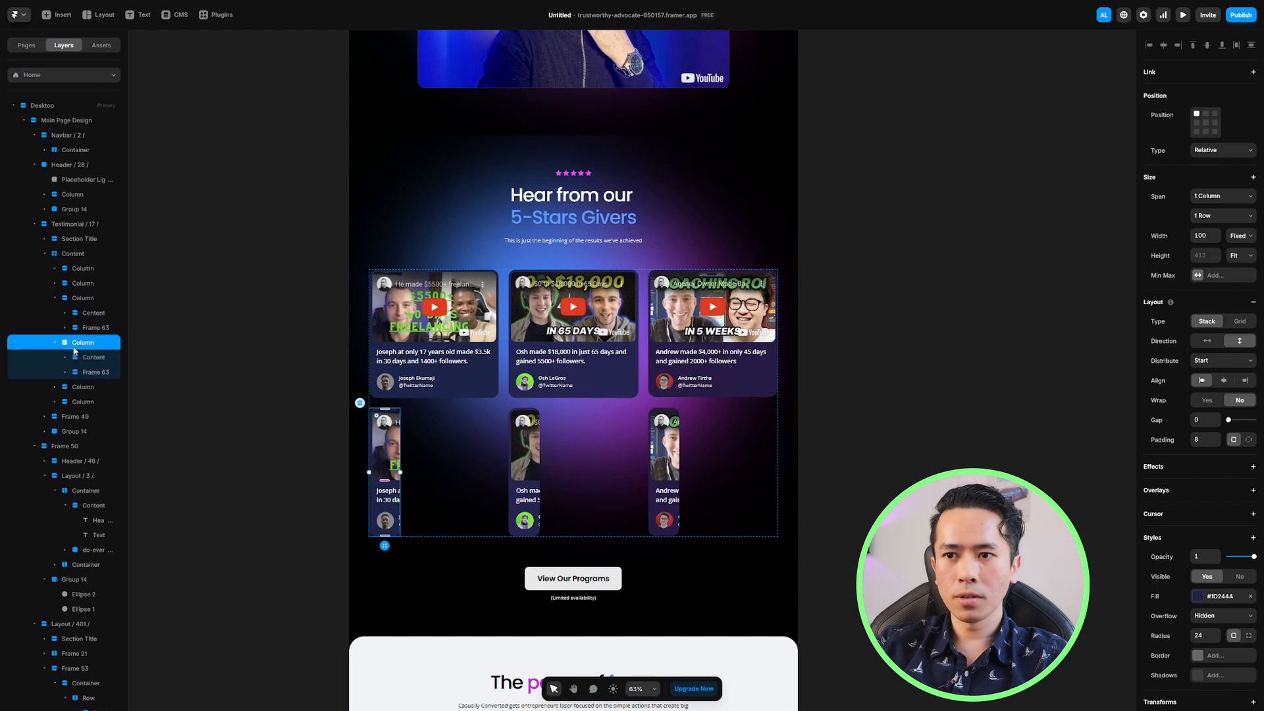
left_click_drag(400, 472, 499, 458)
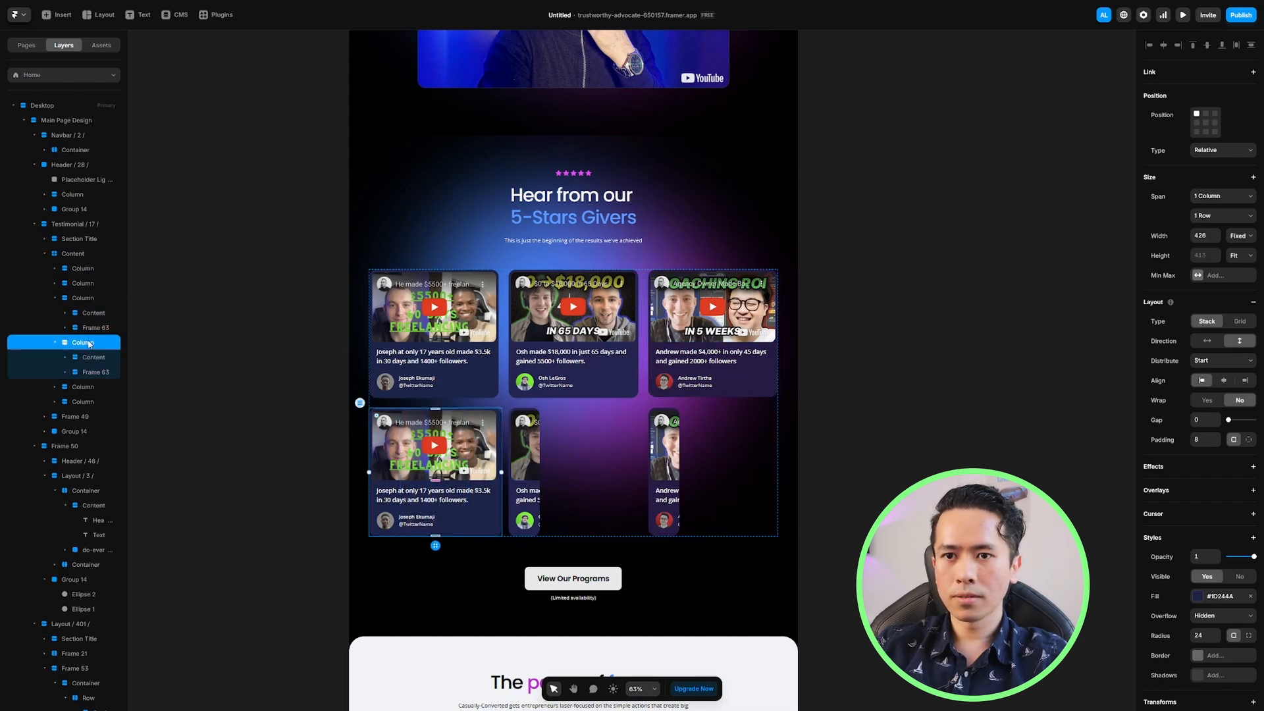
Set the width of all three cards in the testimonial grid's second row to Fill
left_click(480, 314)
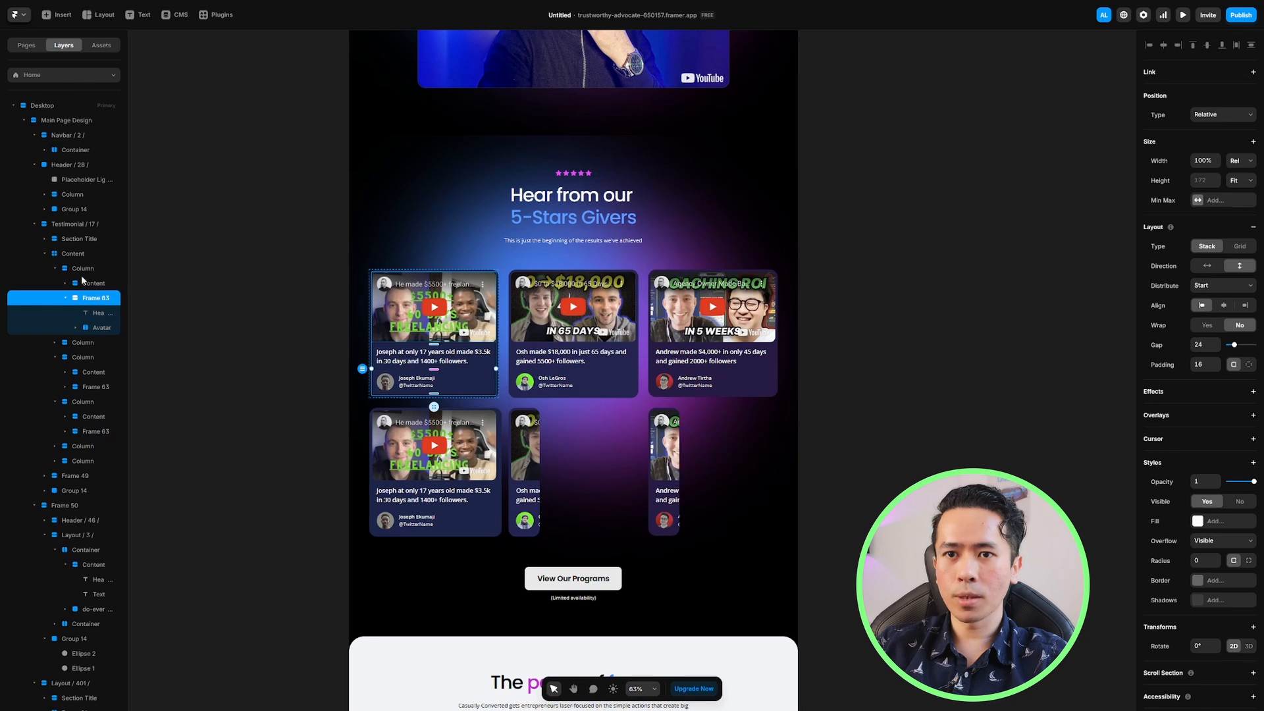
left_click(82, 270)
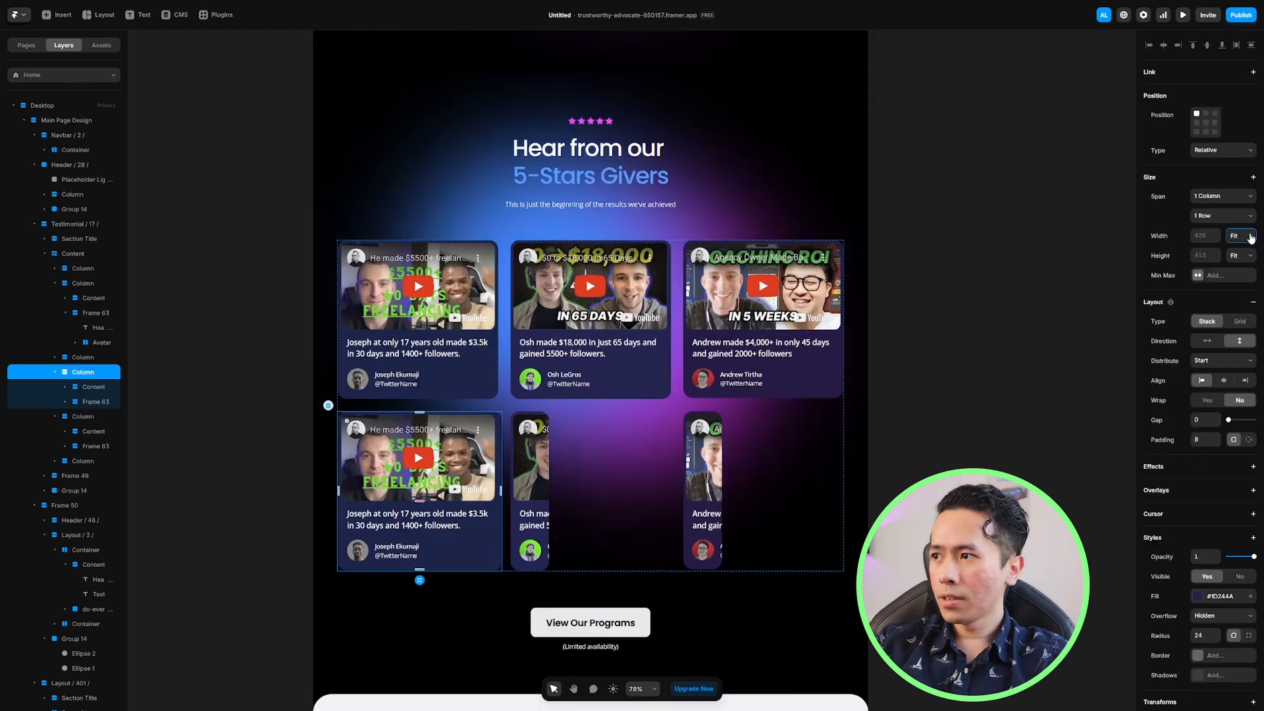
left_click(1250, 236)
left_click(1244, 279)
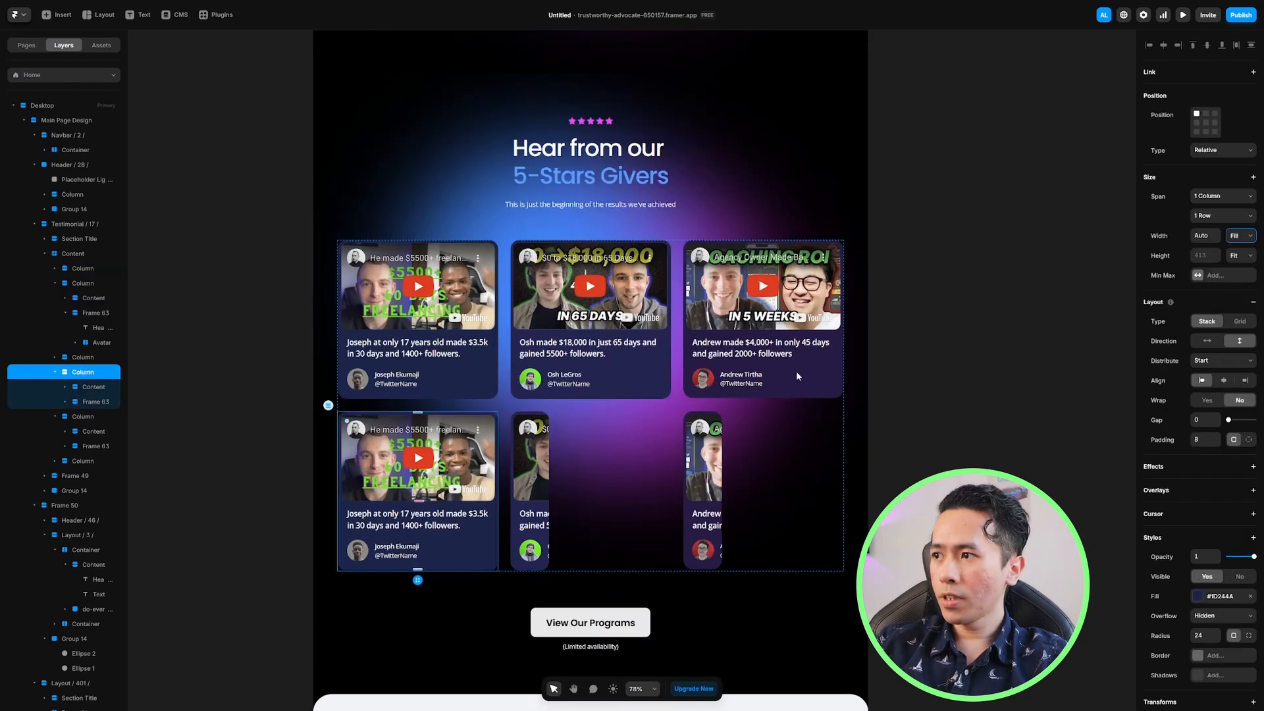
left_click(78, 419)
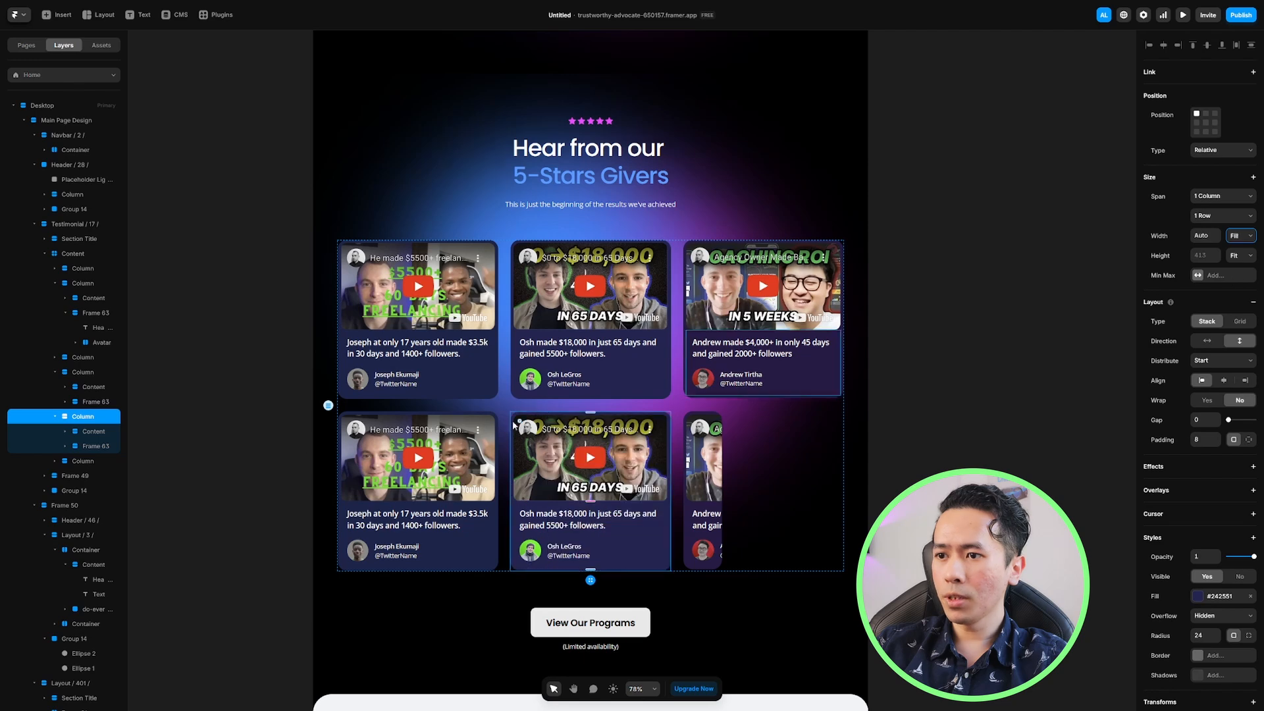
left_click(90, 461)
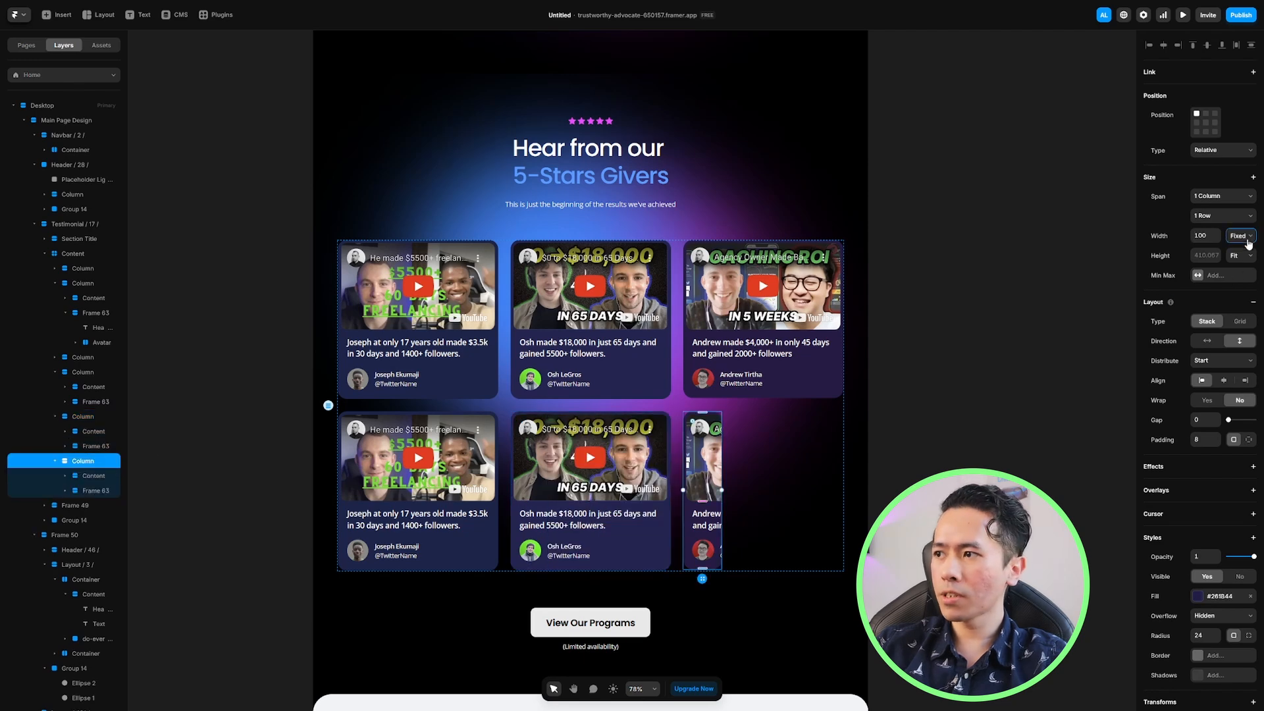
left_click(1240, 274)
left_click(763, 406)
scroll(809, 373, "right", 1)
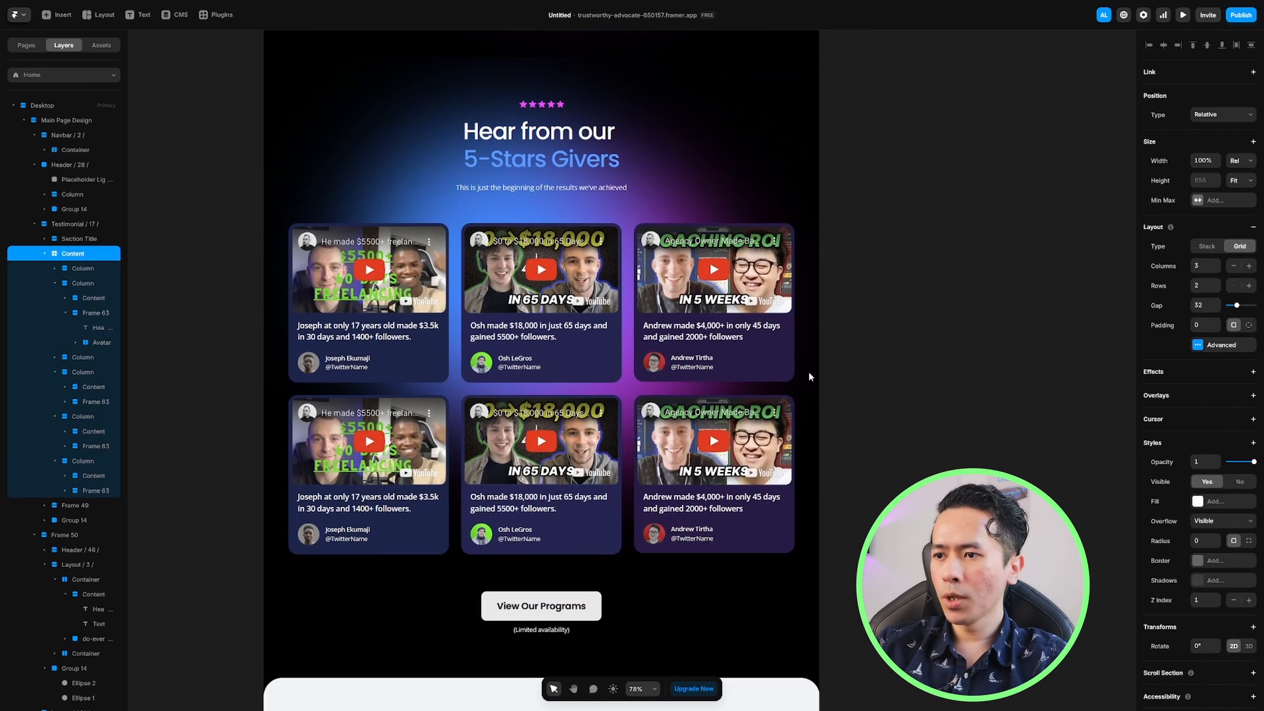
Add a Tablet breakpoint 810 wide from the Desktop breakpoint
scroll(809, 371, "down", 3)
scroll(649, 347, "up", 2)
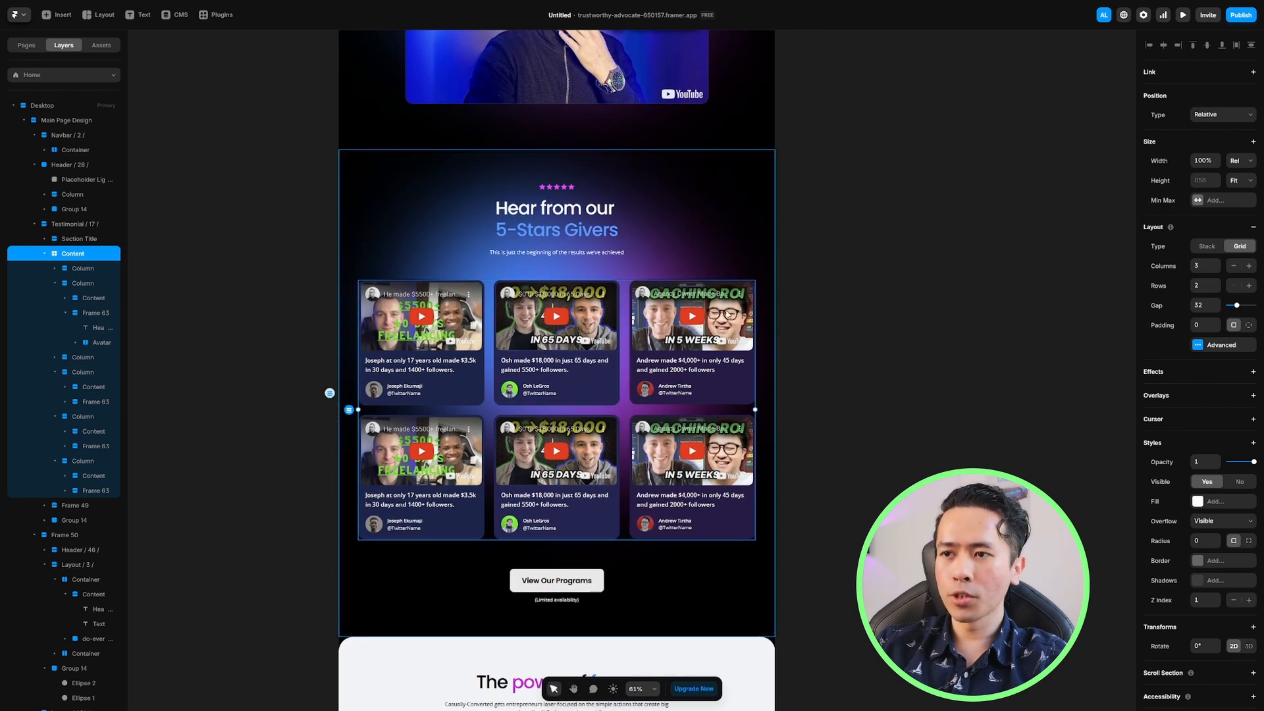
scroll(665, 362, "down", 3)
scroll(654, 156, "up", 2)
left_click(629, 230)
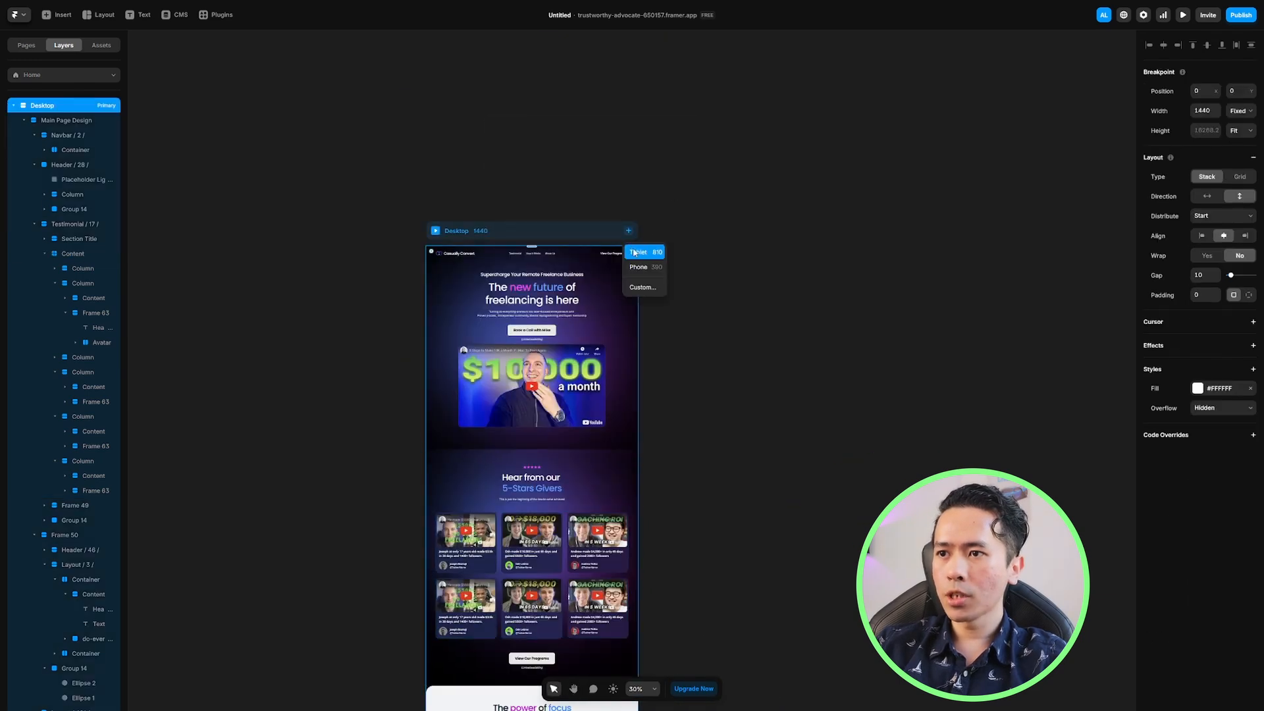
left_click(647, 256)
Set the testimonial card grid on the Tablet breakpoint to 2 columns and 3 rows
key("space")
left_click_drag(731, 38, 736, 540)
scroll(744, 397, "up", 6)
scroll(671, 401, "up", 3)
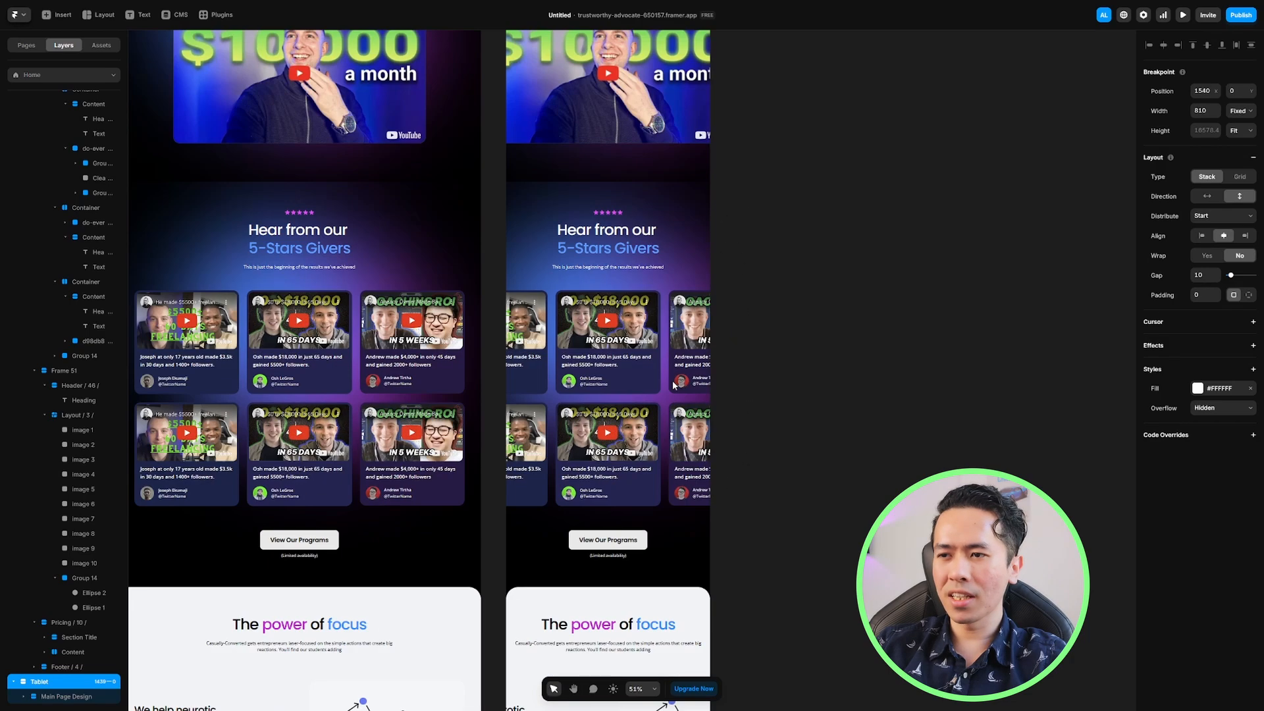
left_click(554, 374)
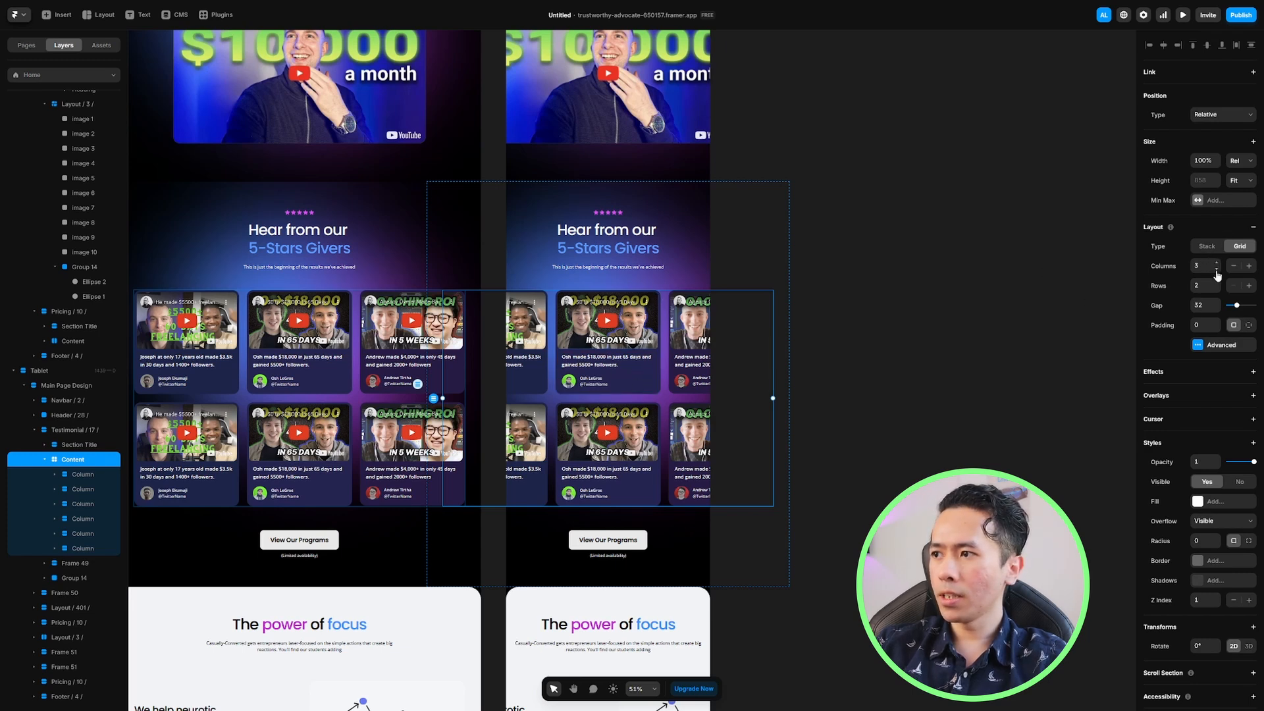
left_click(1216, 270)
left_click(1215, 284)
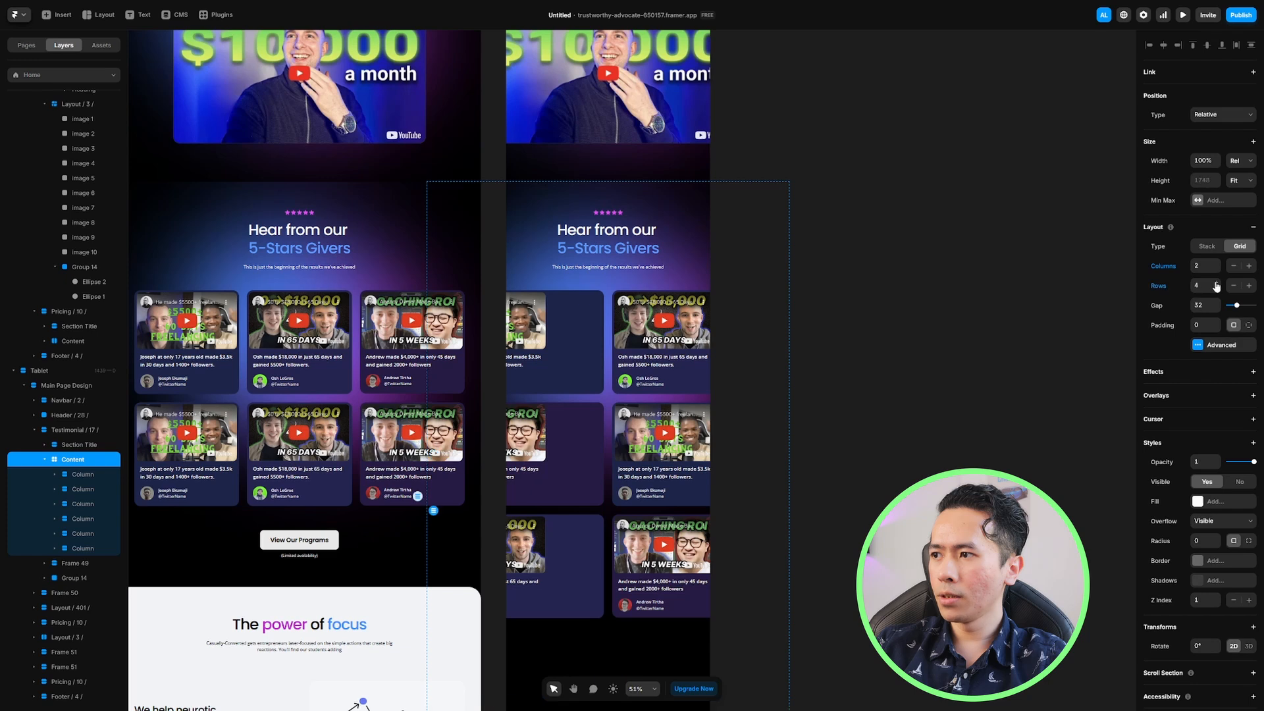
left_click(1216, 290)
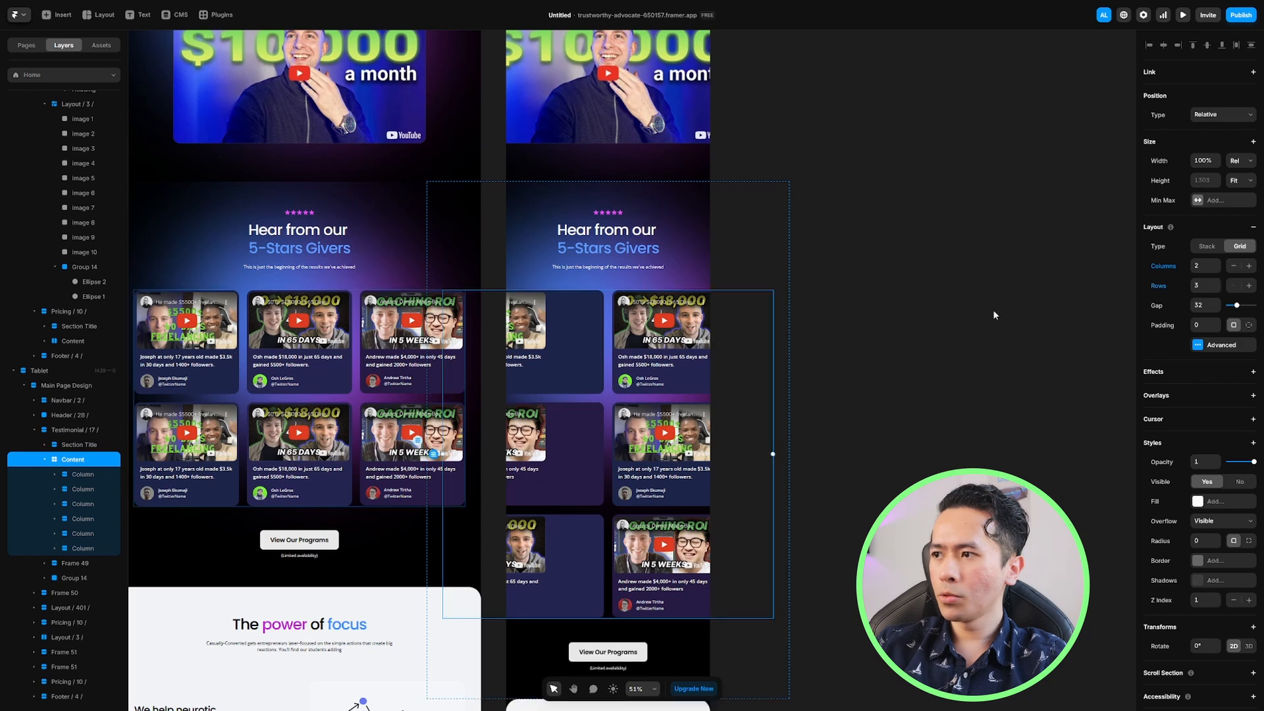
Change the Tablet Testimonial section's width from fixed to relative and set it to 100%
scroll(637, 325, "up", 2)
scroll(898, 295, "up", 2)
scroll(563, 351, "right", 3)
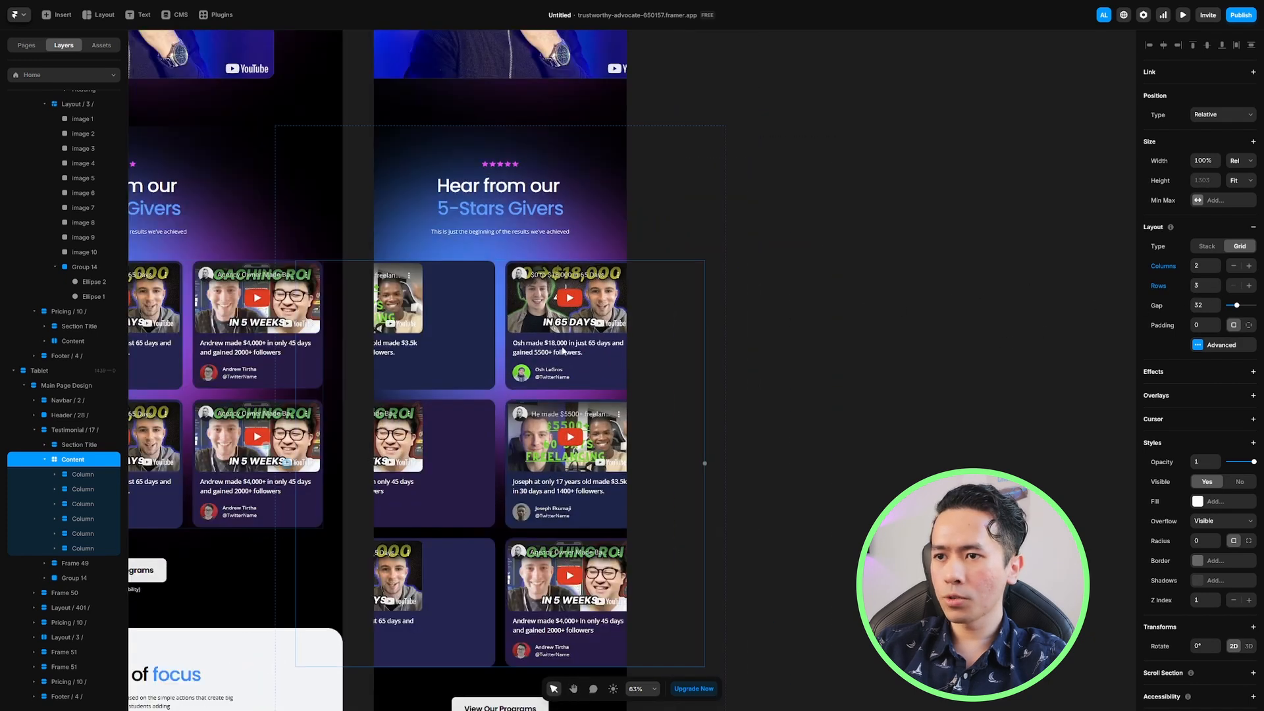
double_click(493, 352)
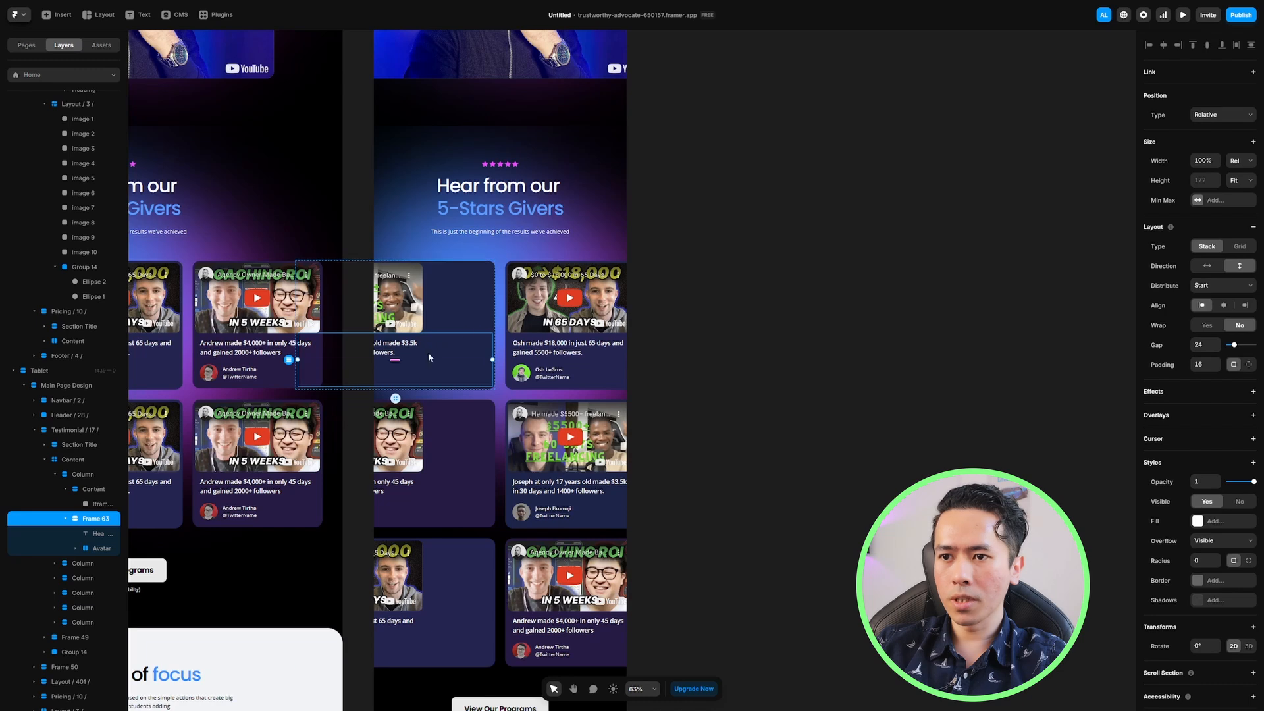
left_click(78, 478)
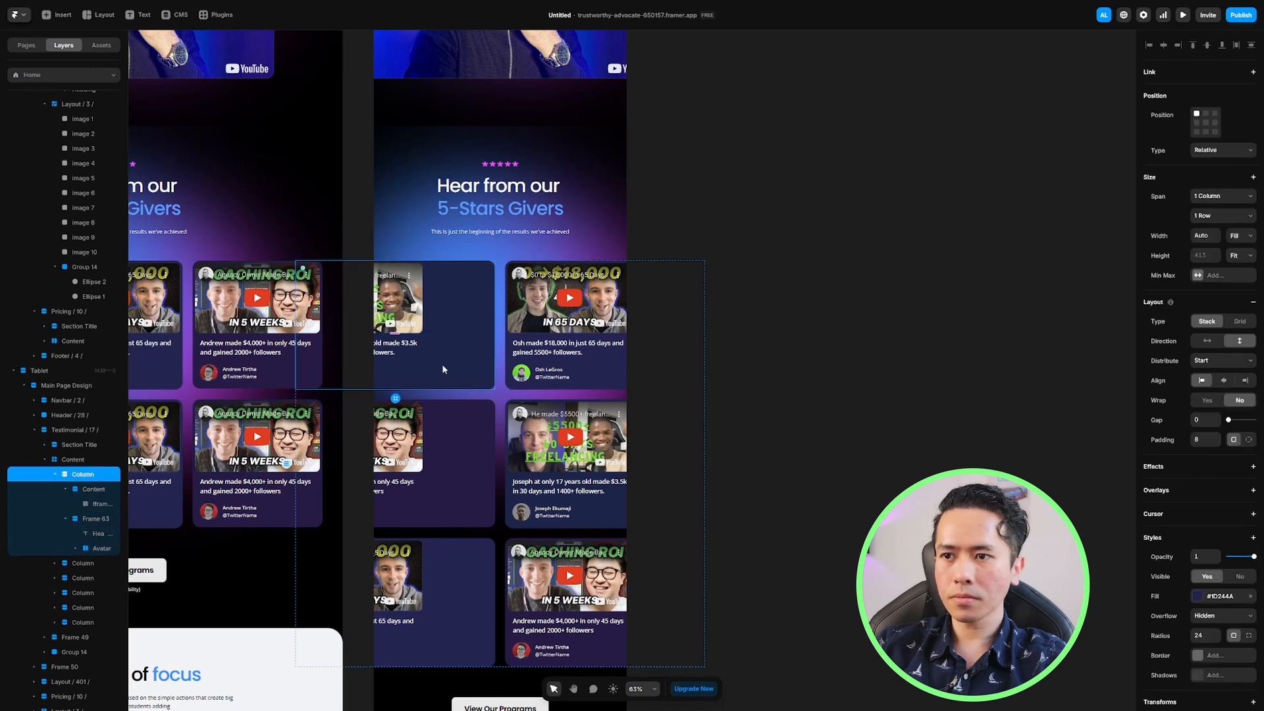
scroll(443, 370, "left", 2)
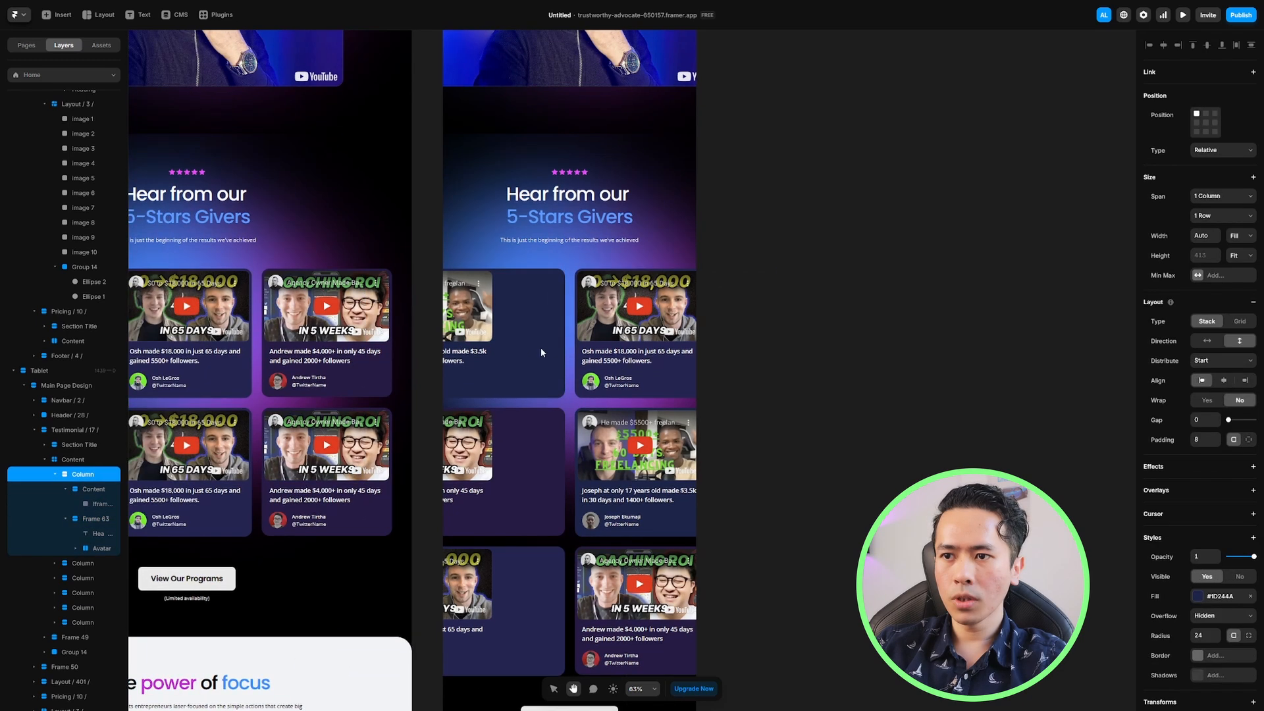
left_click(76, 461)
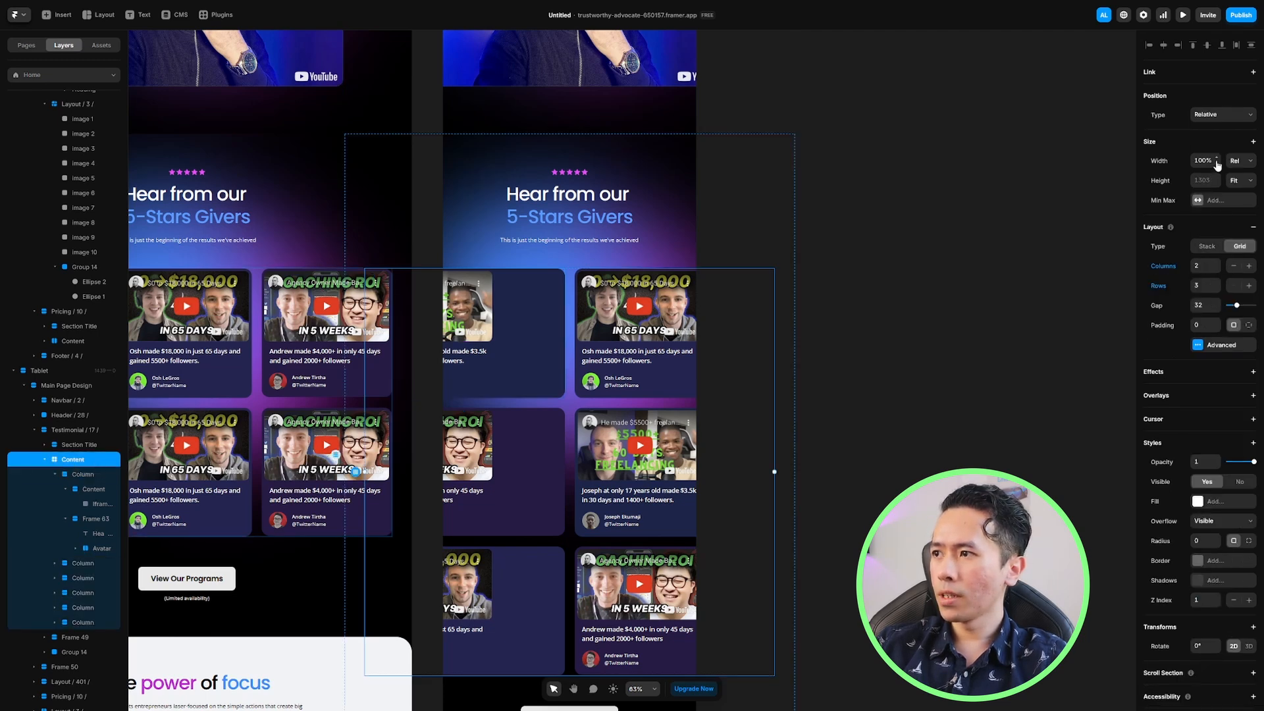
left_click(62, 430)
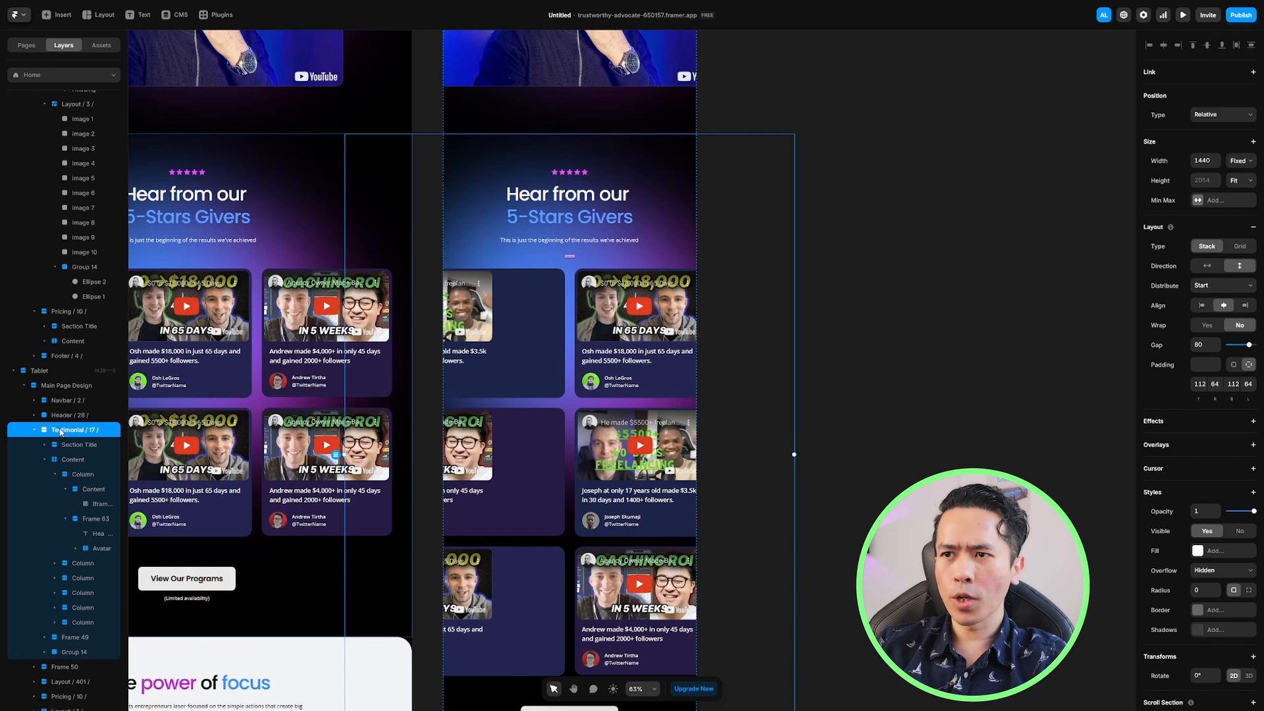
double_click(1203, 161)
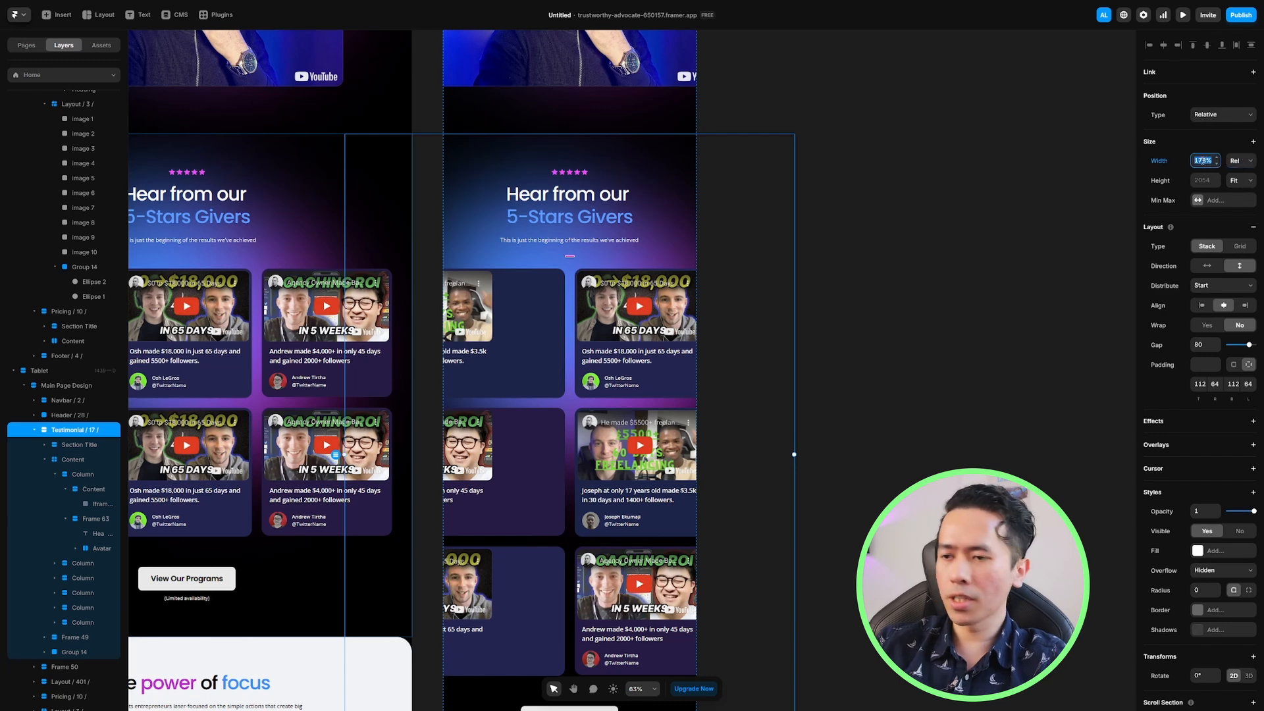
type("100")
key("Return")
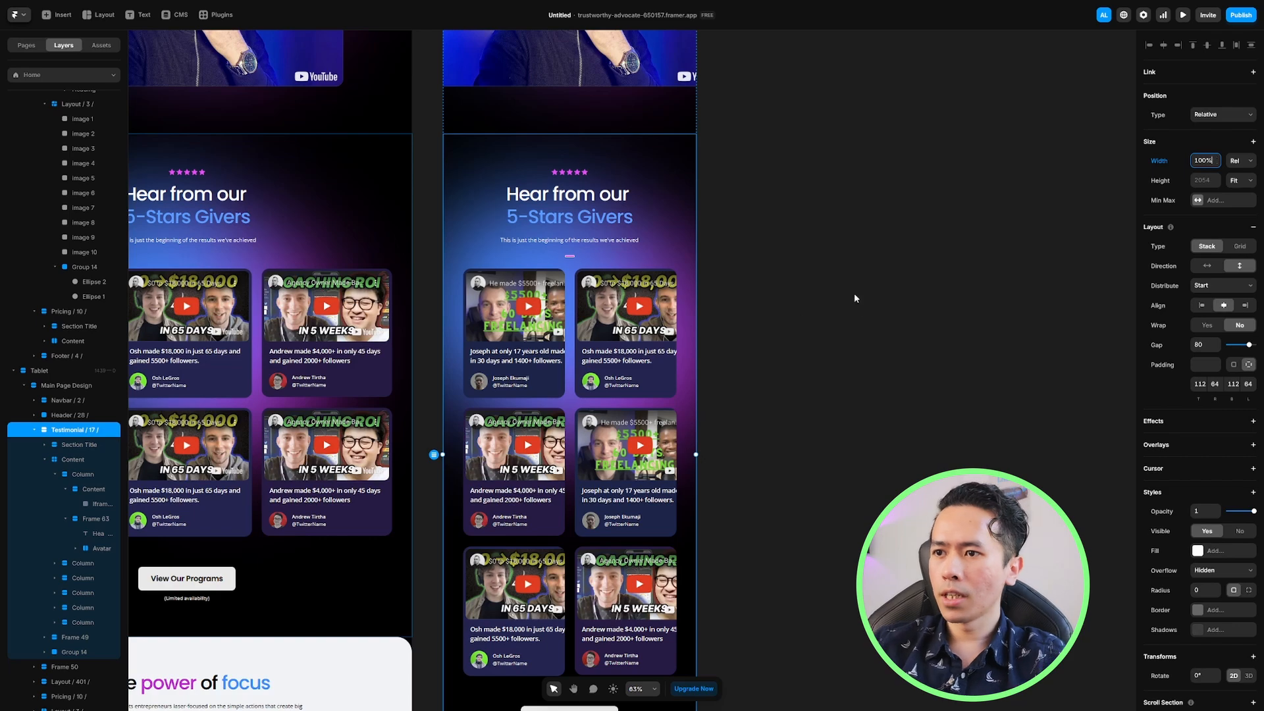
Switch the first container of the Tablet "The power of focus" section to a vertical stack direction
scroll(498, 234, "down", 2)
scroll(673, 298, "right", 2)
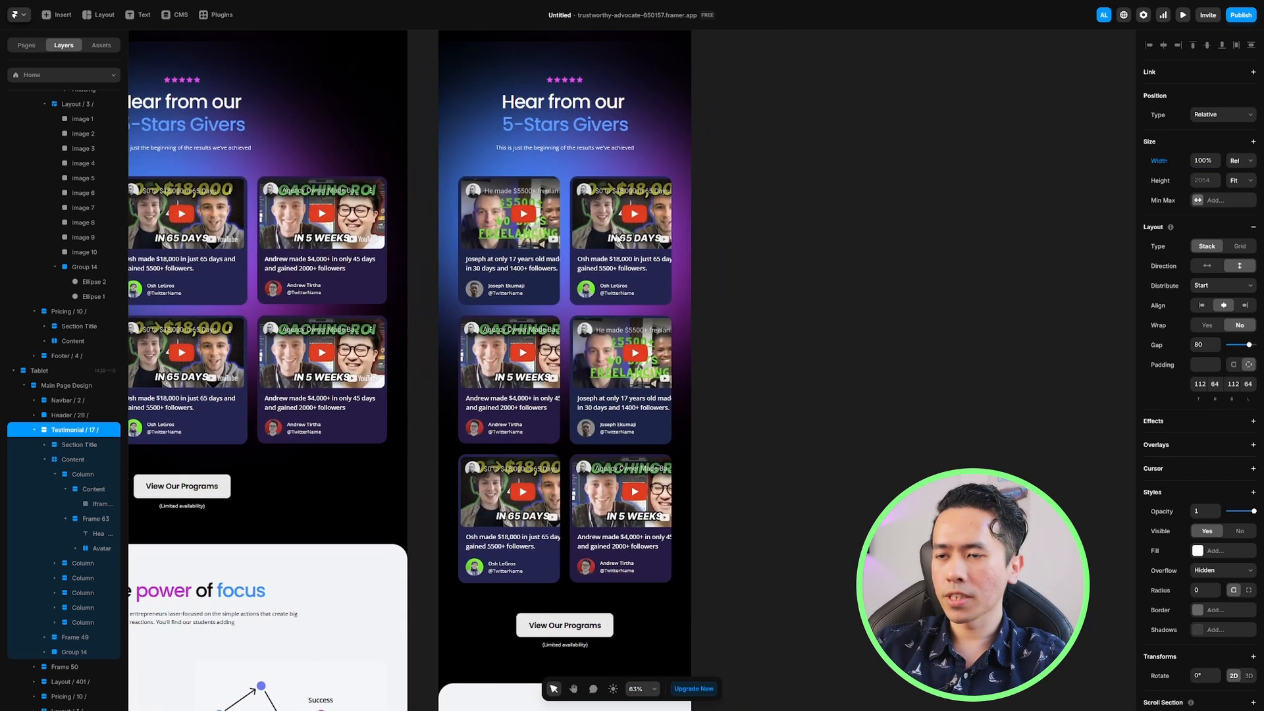
scroll(673, 297, "up", 2)
scroll(791, 416, "down", 8)
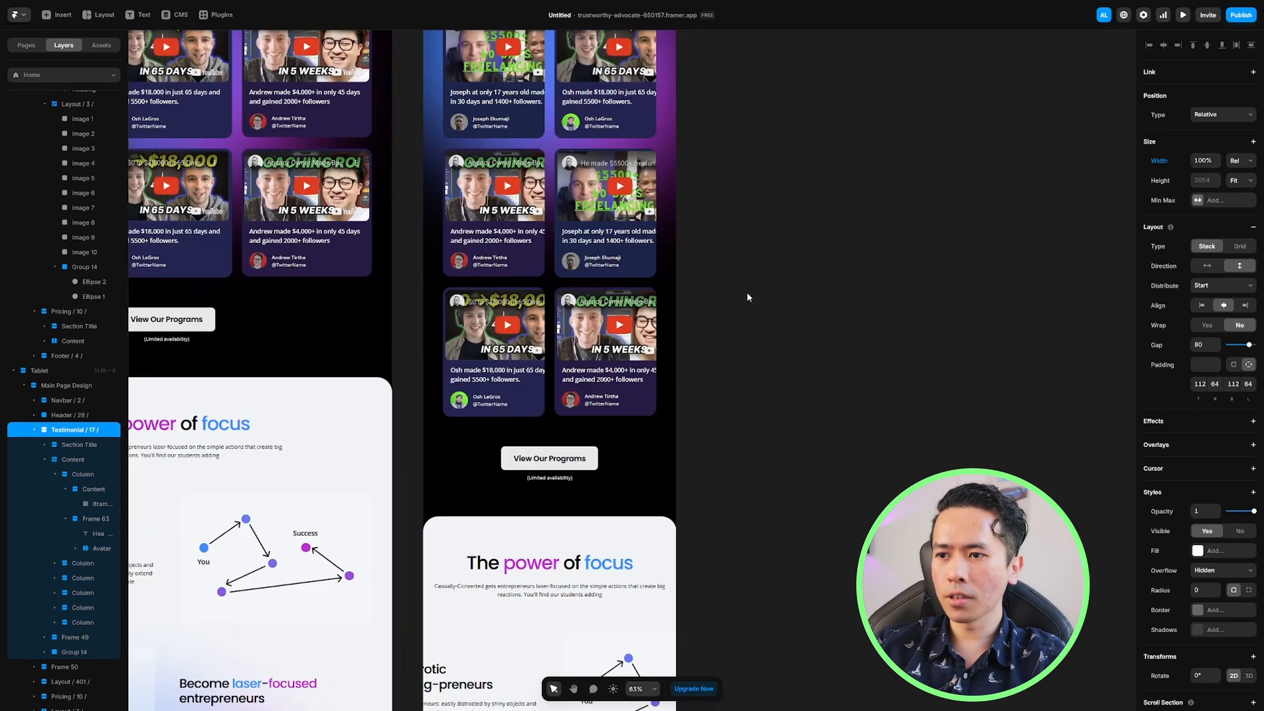
left_click(537, 374)
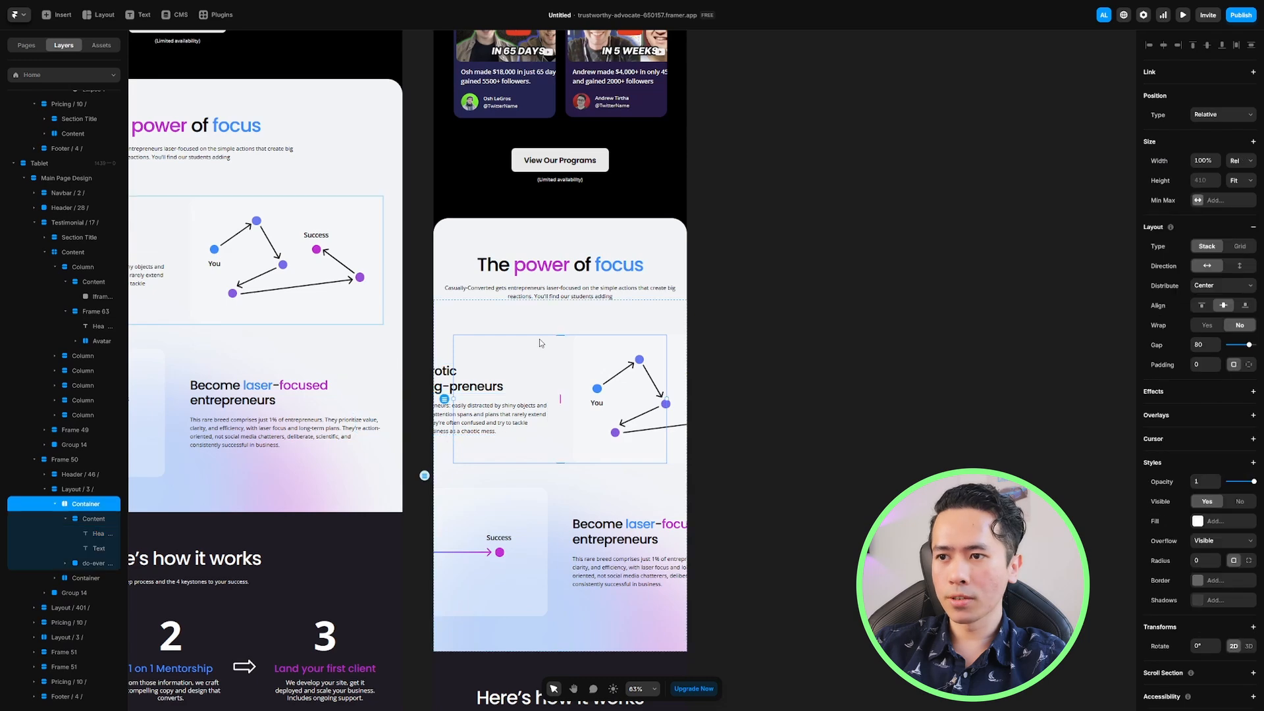
left_click(606, 317)
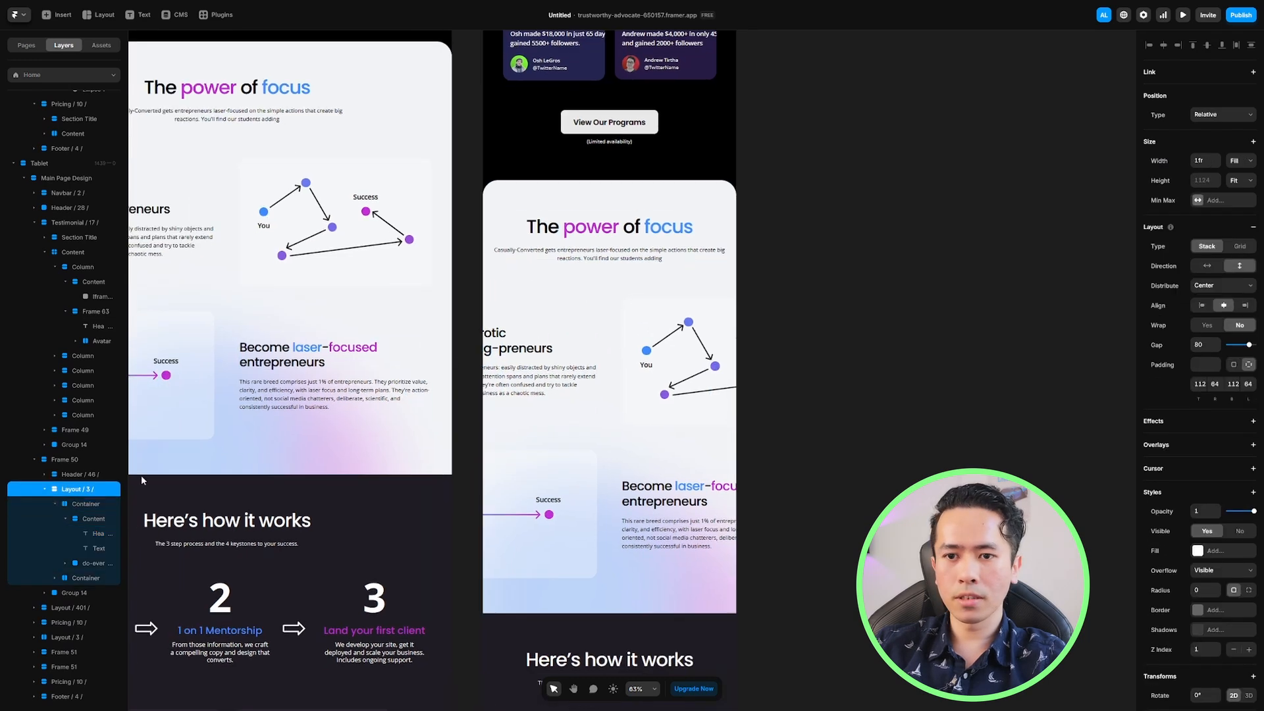
scroll(141, 476, "left", 2)
scroll(141, 476, "down", 1)
left_click(44, 491)
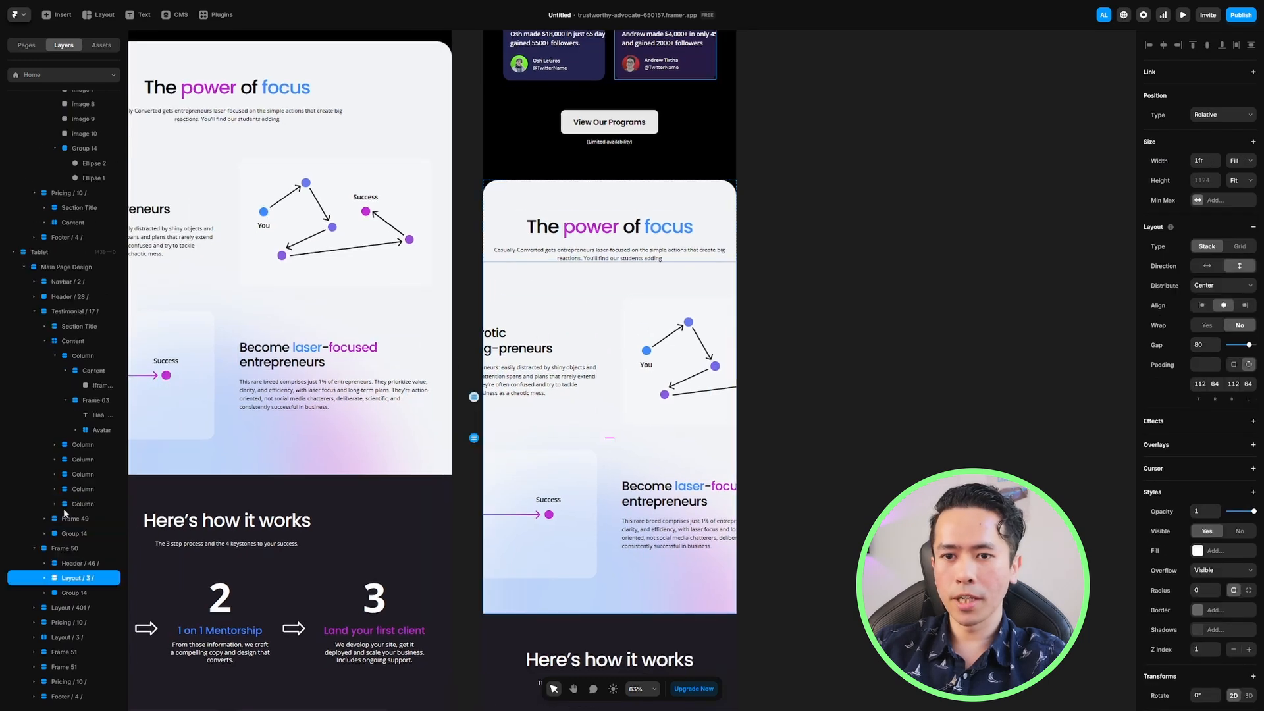
left_click(44, 578)
scroll(49, 580, "down", 1)
left_click(60, 550)
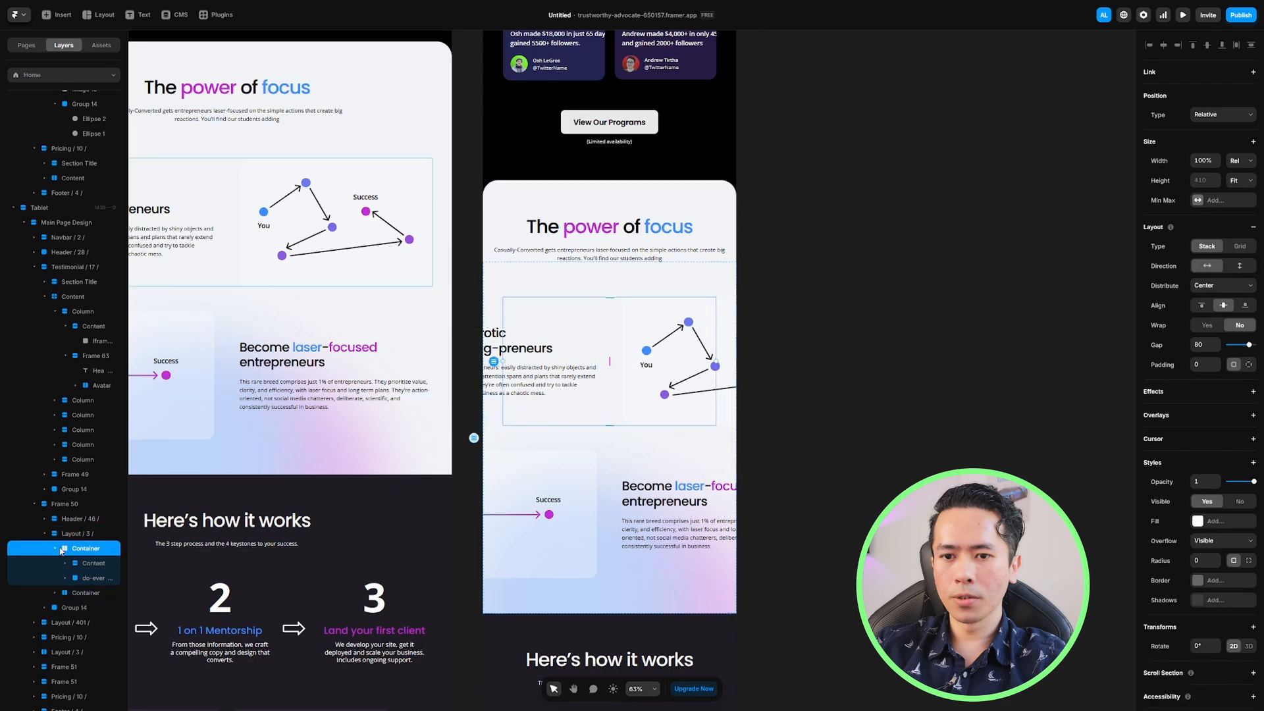
left_click(1242, 268)
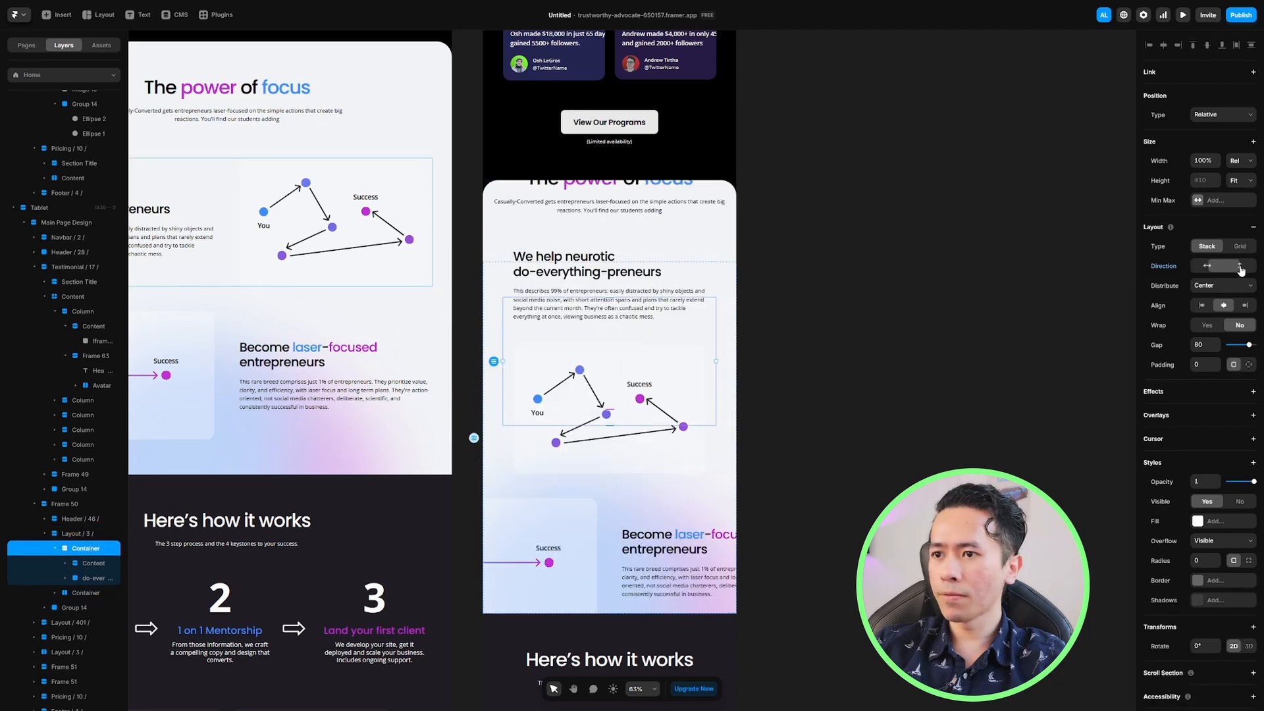
scroll(699, 259, "up", 1)
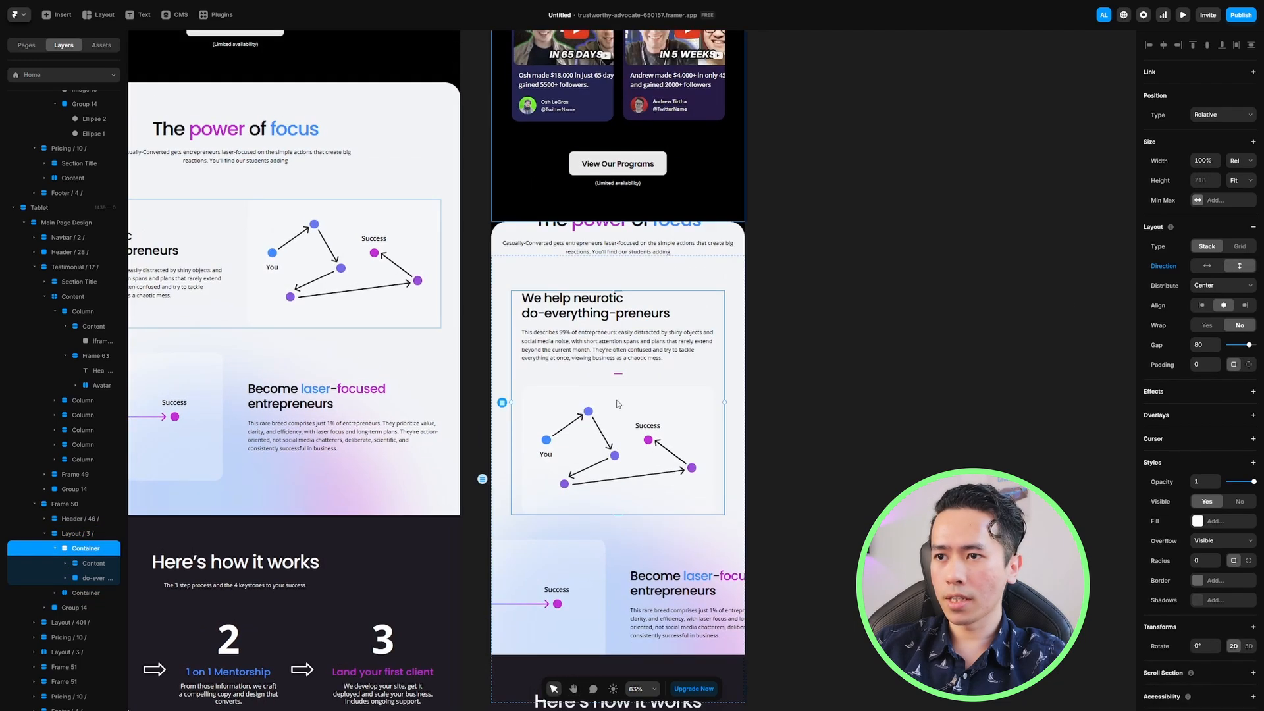
Switch the container holding the "Become laser-focused entrepreneurs" block on Tablet to a vertical stack direction
scroll(677, 427, "down", 3)
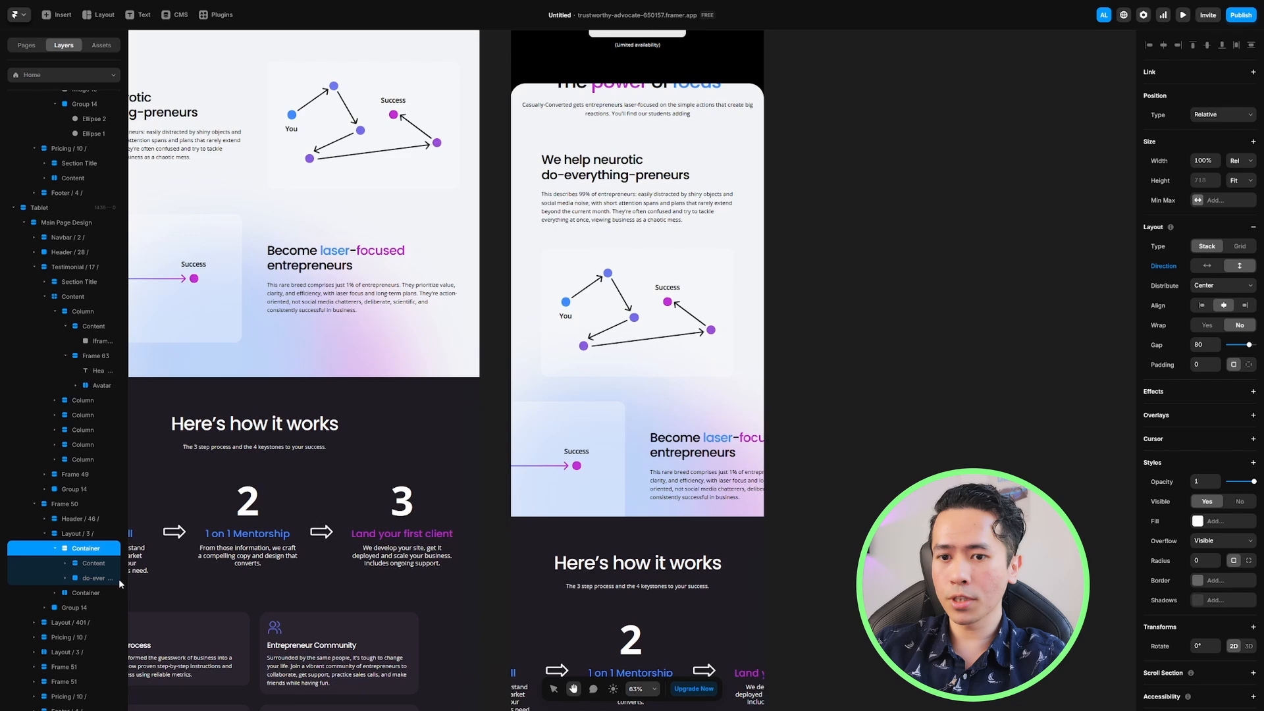
left_click(75, 595)
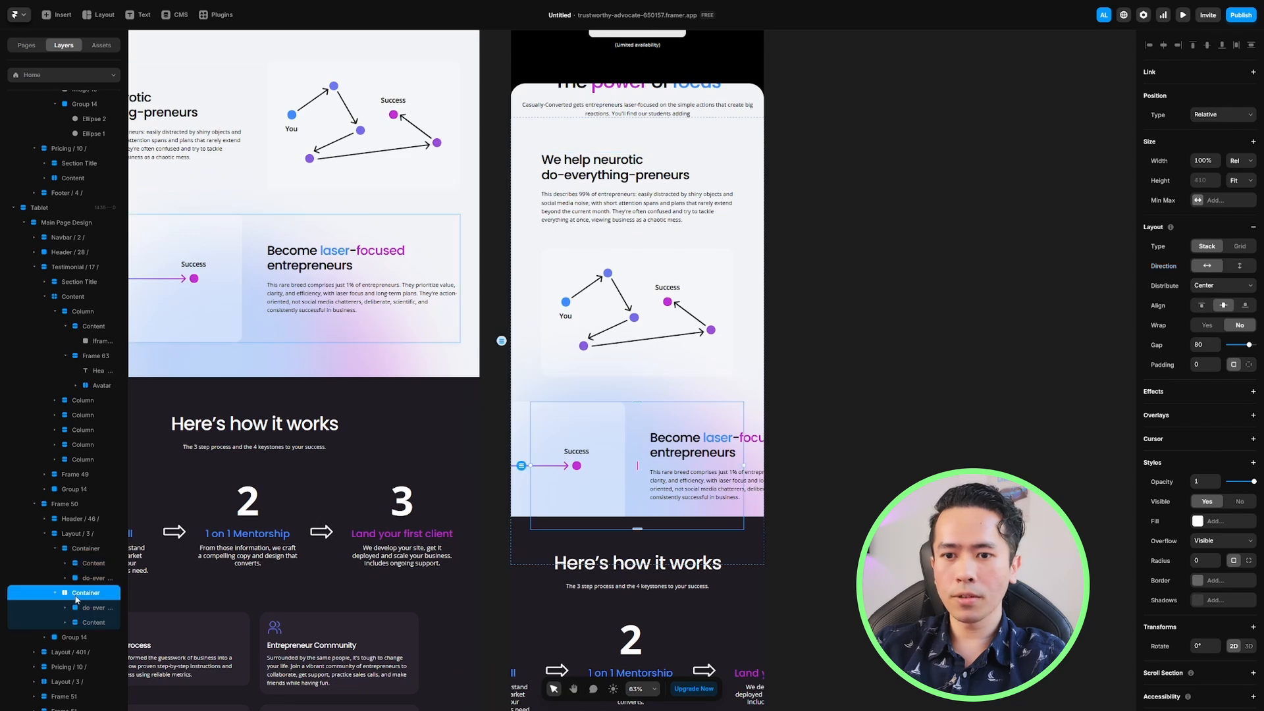
left_click(1240, 268)
scroll(843, 353, "up", 1)
scroll(815, 223, "up", 2)
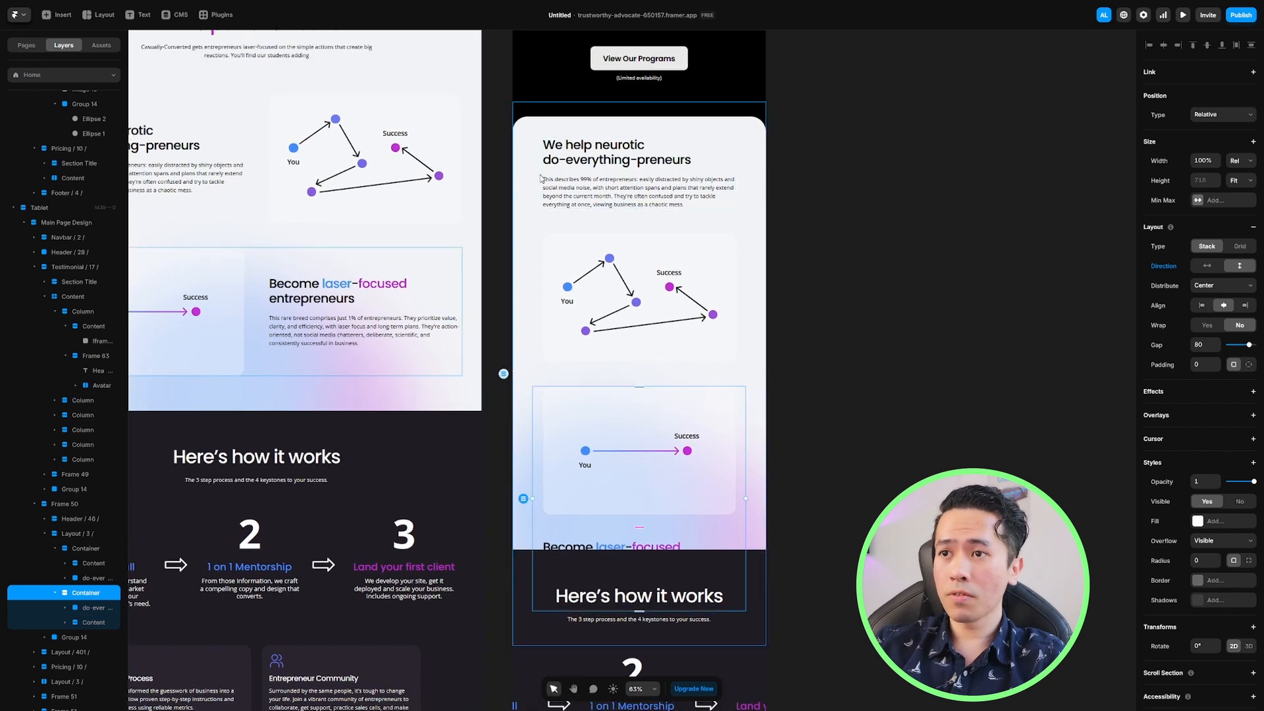
Change the height of the Tablet "The power of focus" section frame from fixed to fit content
left_click(66, 506)
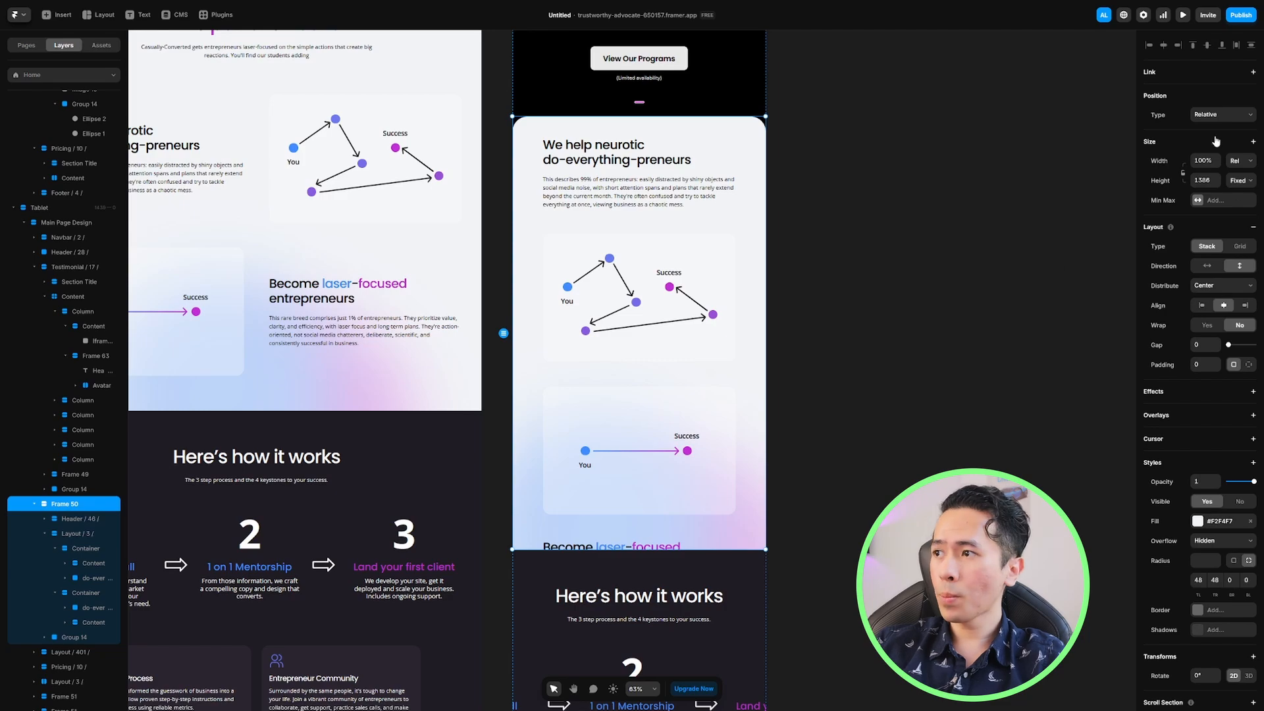
left_click(1243, 226)
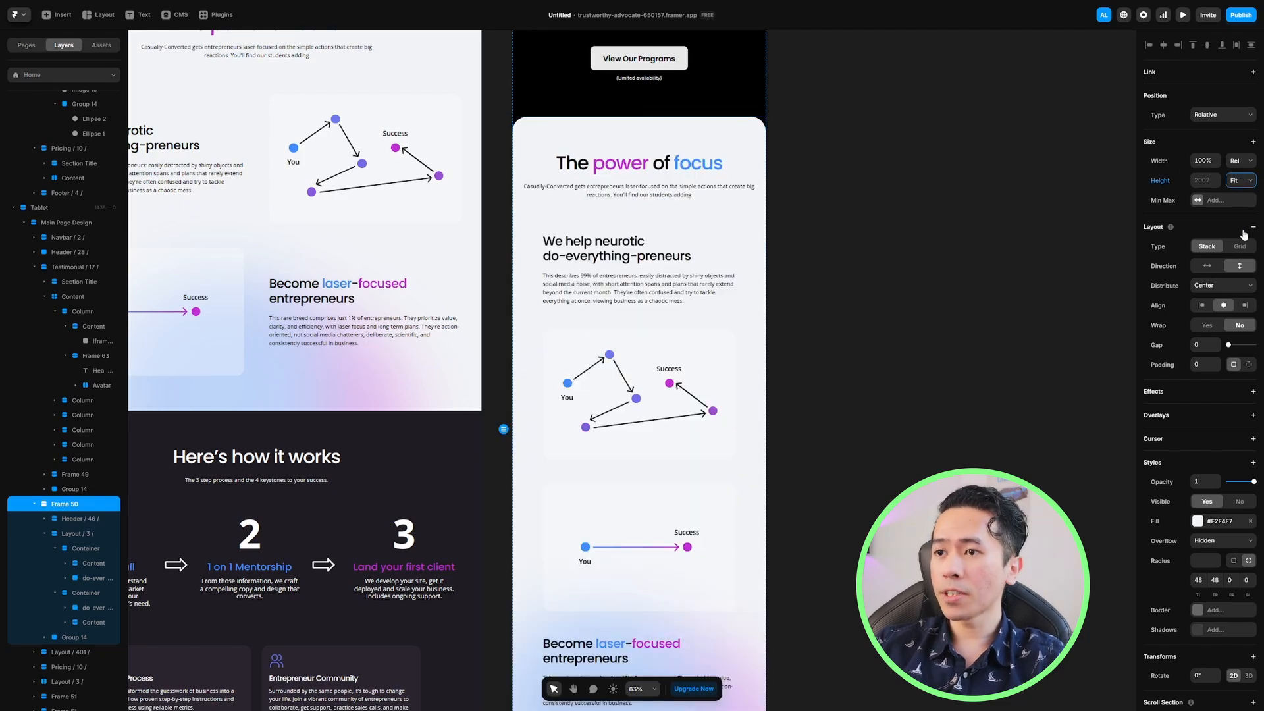
left_click_drag(707, 236, 720, 150)
left_click_drag(828, 204, 833, 52)
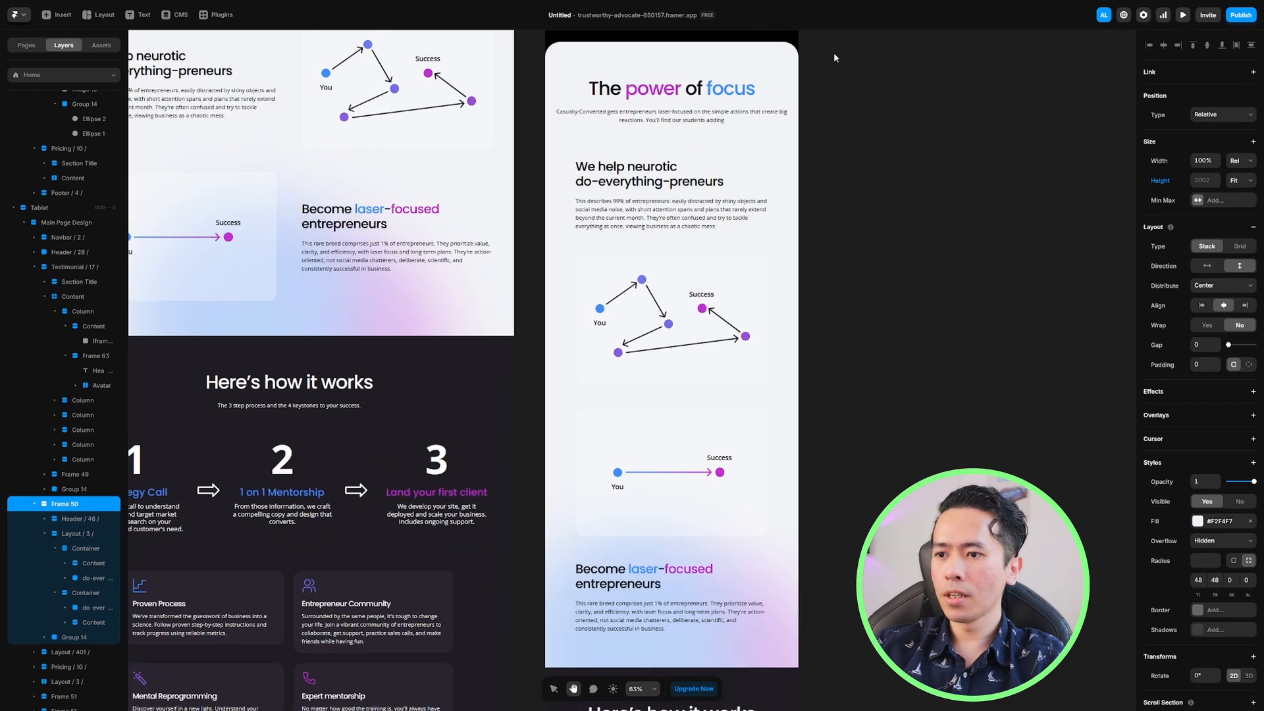
left_click_drag(835, 174, 785, 421)
scroll(757, 395, "up", 3)
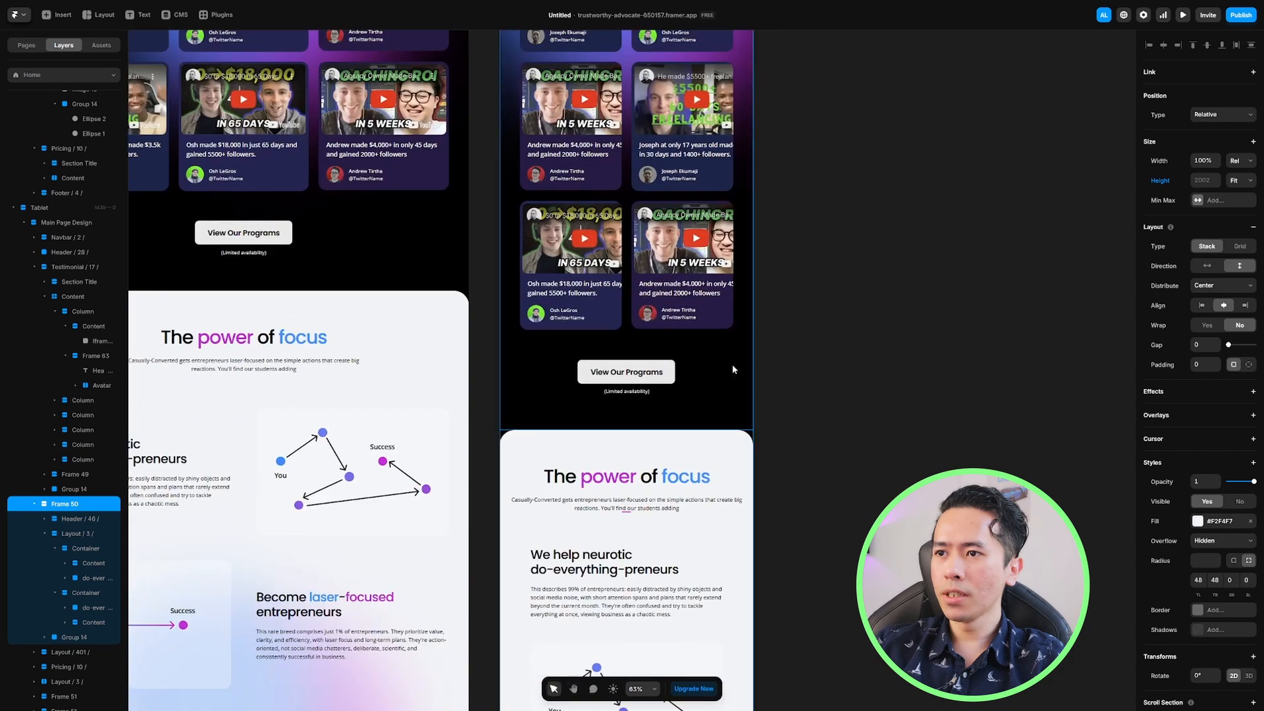
Check the height sizing option of the Tablet Testimonial section
left_click(732, 365)
scroll(795, 219, "up", 5)
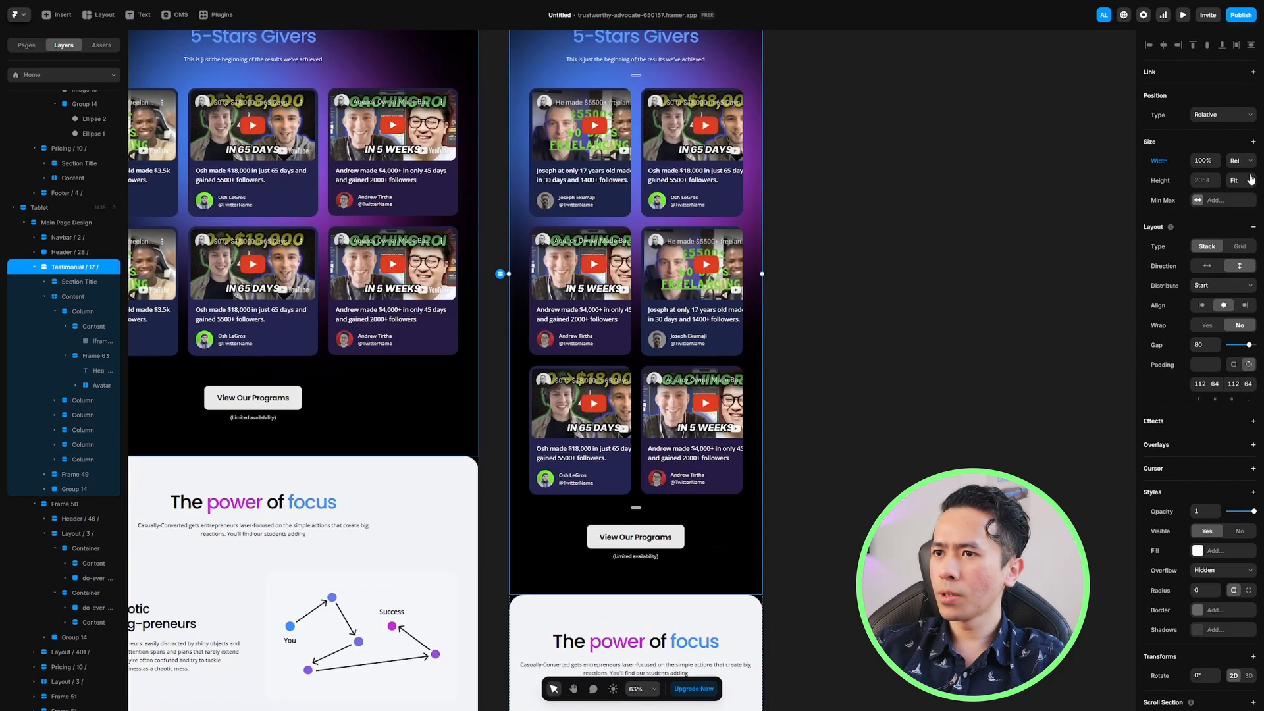
scroll(911, 302, "up", 3)
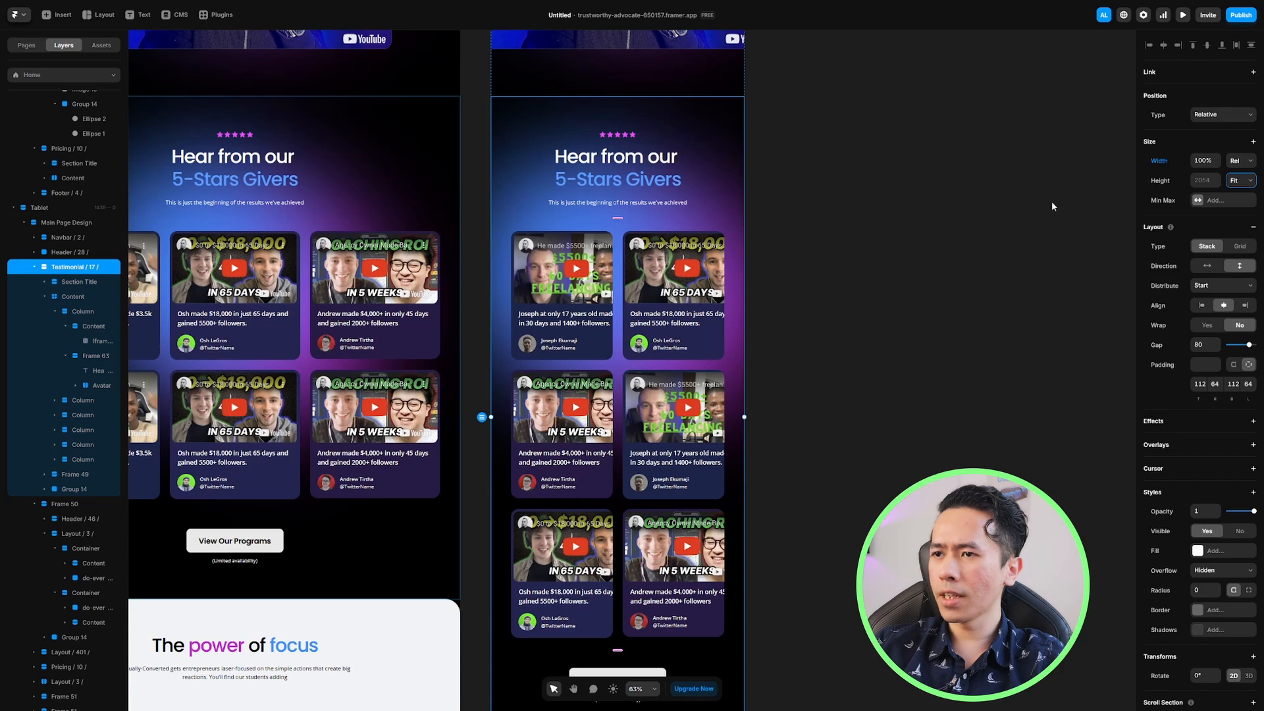
scroll(734, 108, "down", 15)
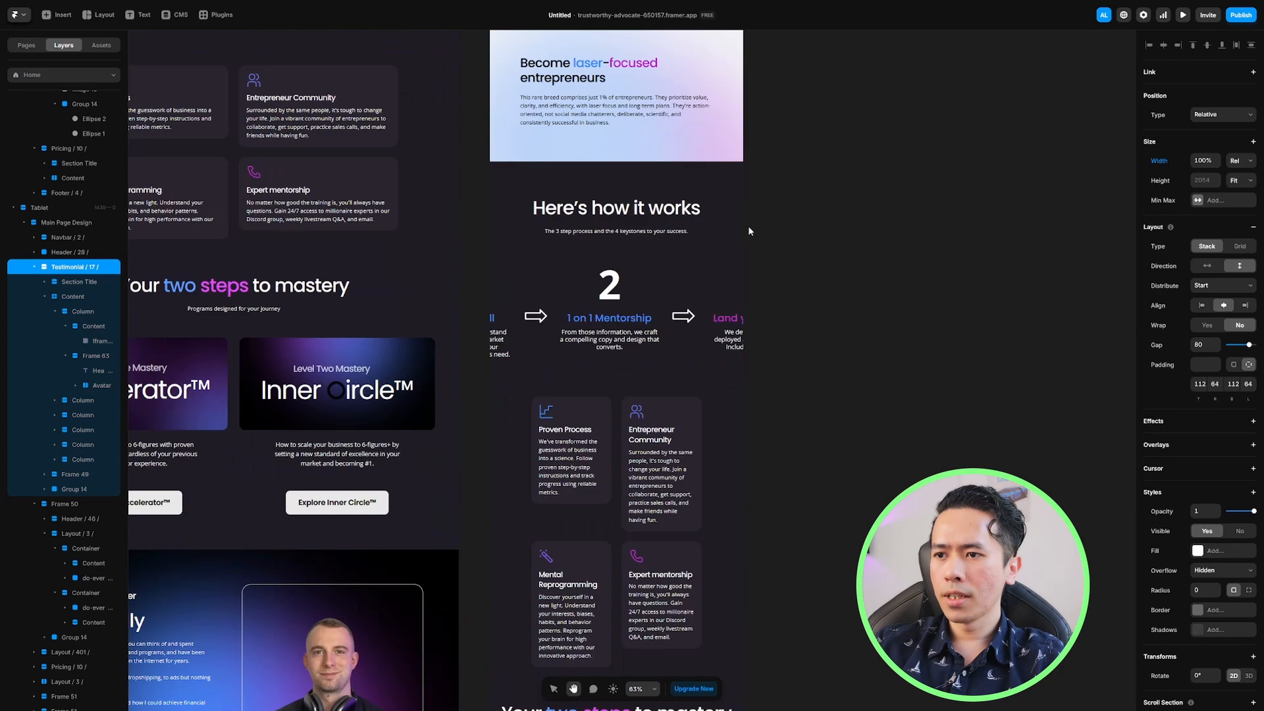
Set the relative width of the frame holding the four keystone cards in the Tablet "Here's how it works" section to 95%
left_click(716, 180)
scroll(789, 187, "down", 3)
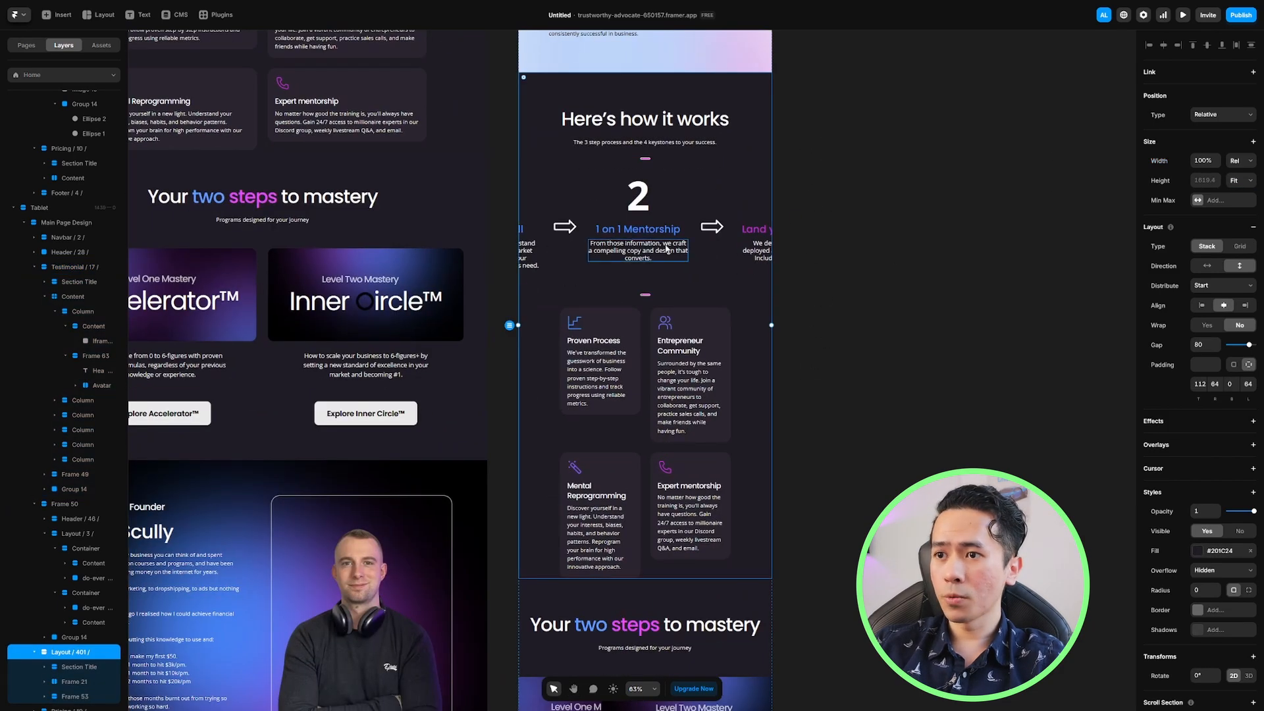
left_click(724, 263)
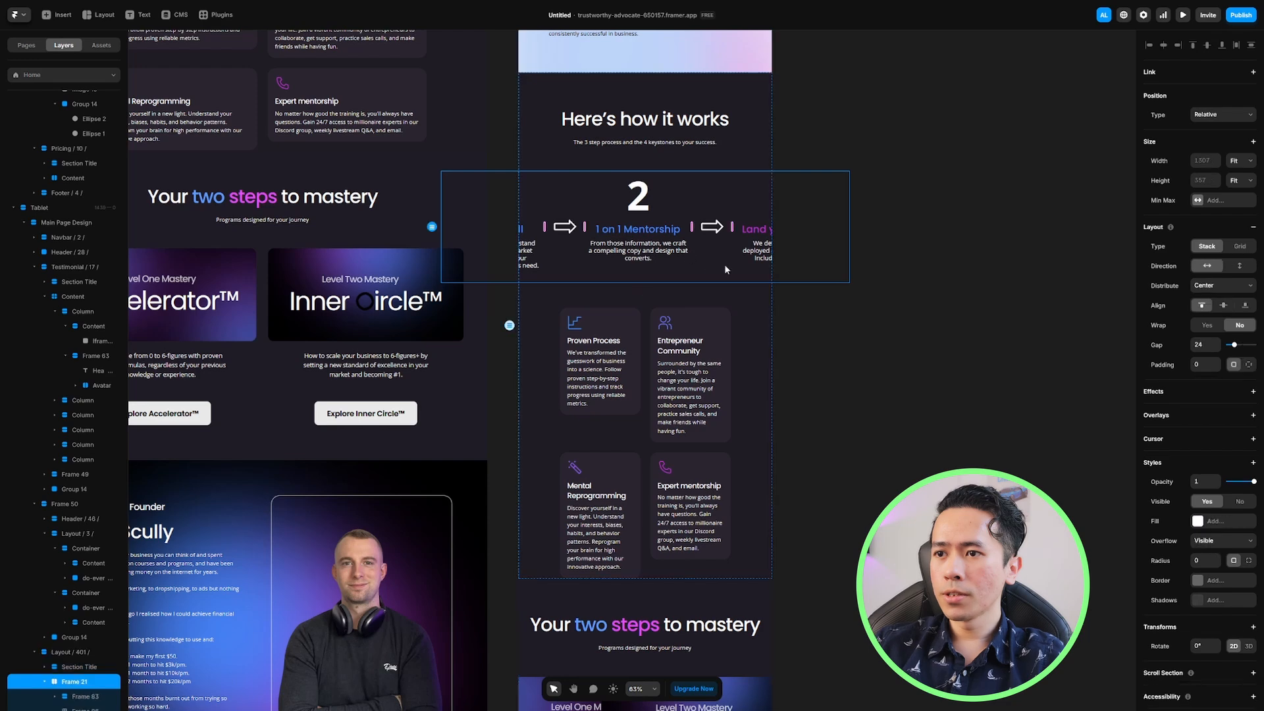
left_click(628, 425)
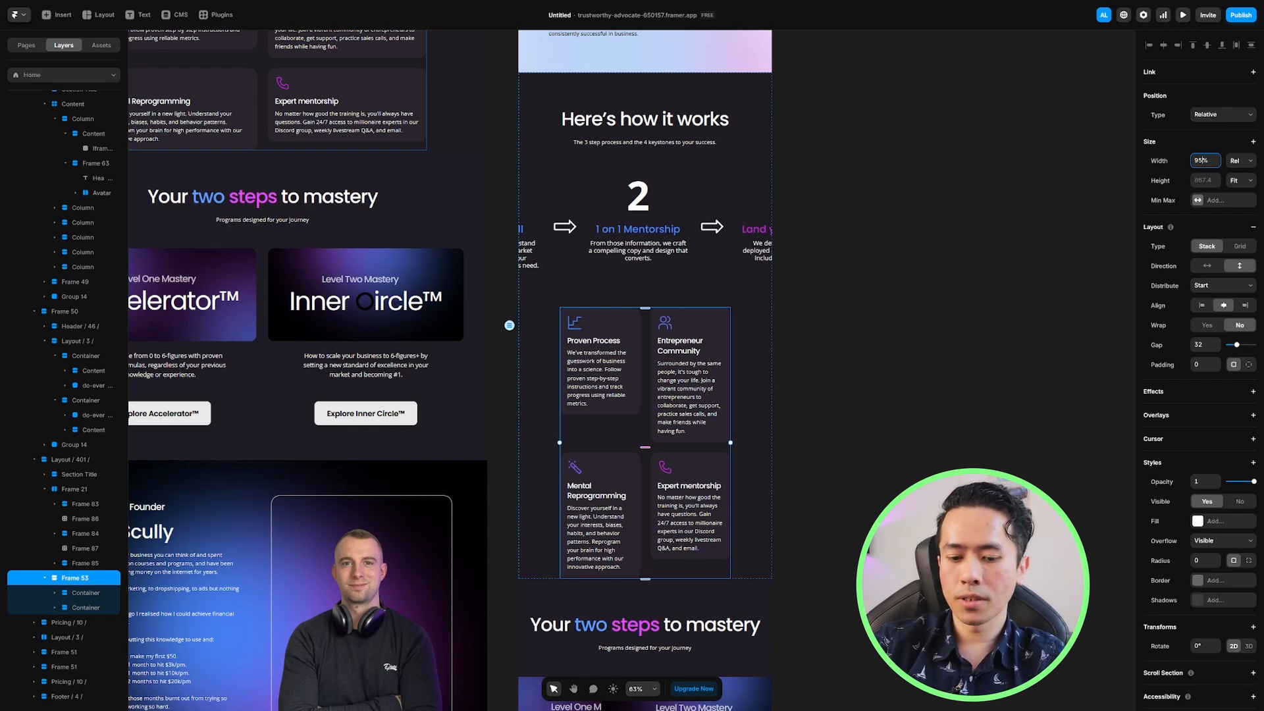
key("Return")
mouse_move(794, 403)
left_mouse_down()
mouse_move(802, 303)
mouse_move(775, 405)
left_mouse_up()
left_click_drag(796, 299, 777, 381)
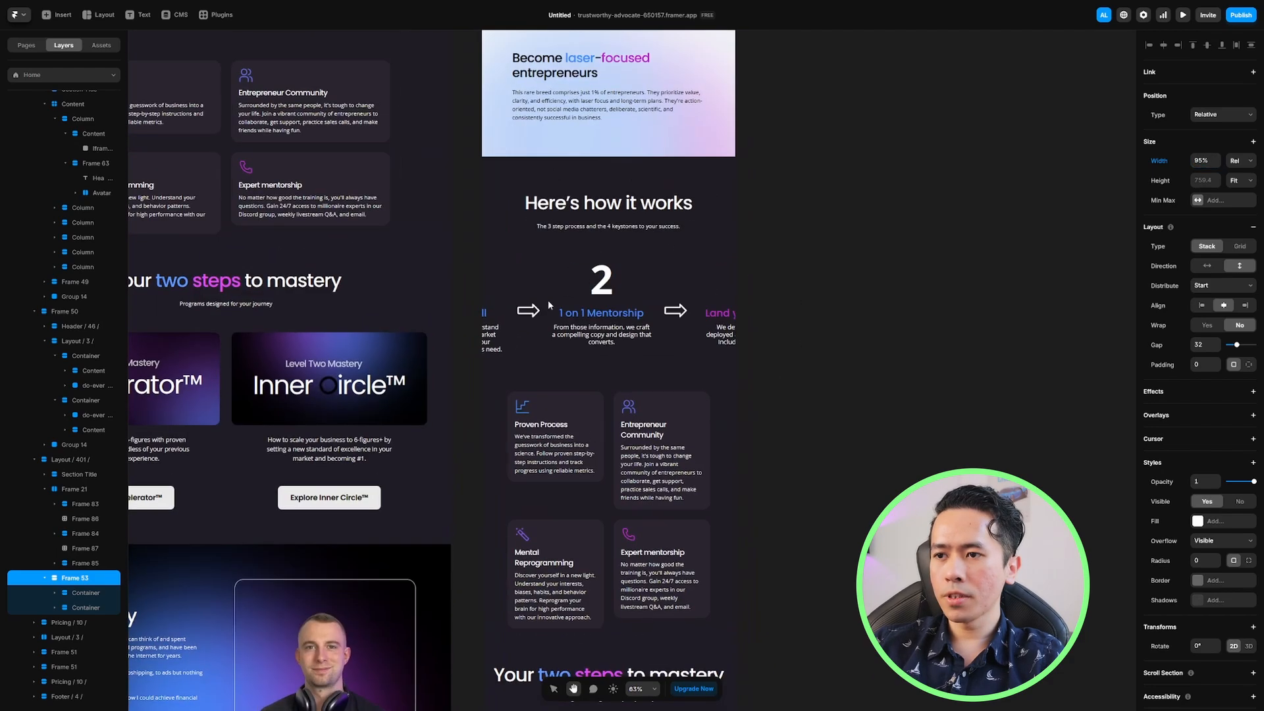
Switch the frame holding the three numbered steps in the Tablet "Here's how it works" section to a vertical stack direction
left_click(633, 314)
left_click(526, 305)
left_click(69, 490)
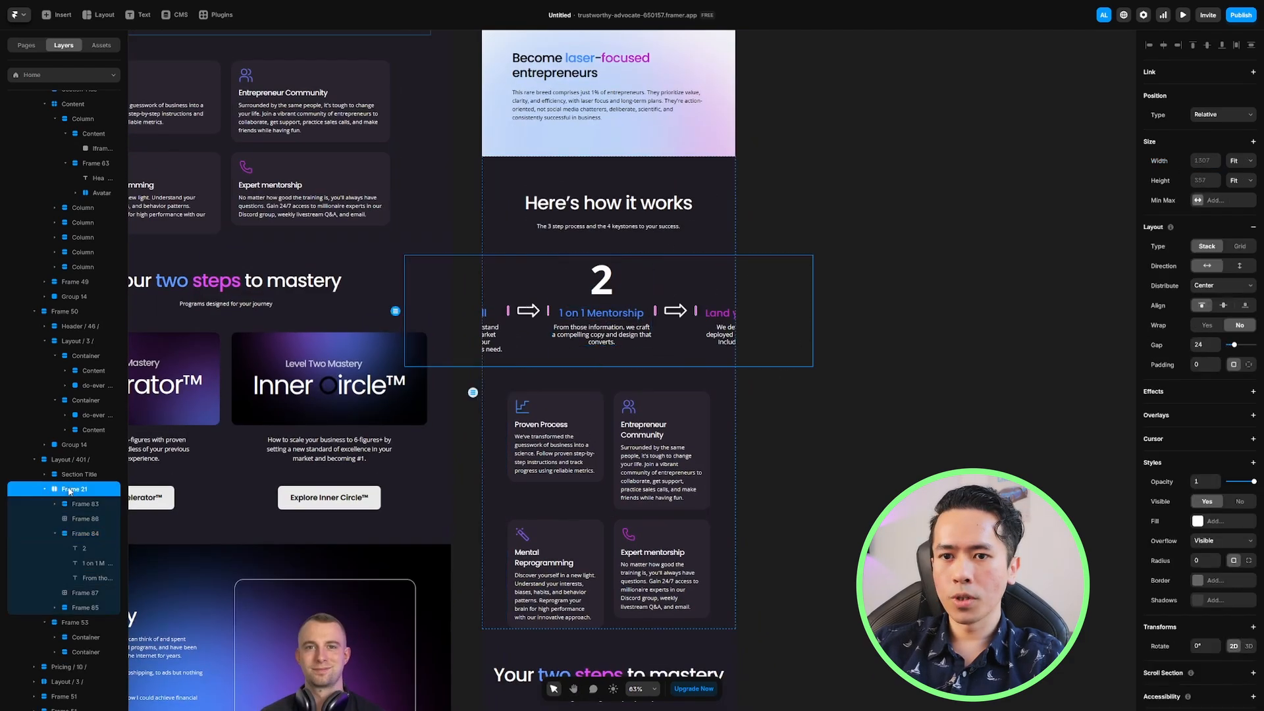
left_click(1239, 267)
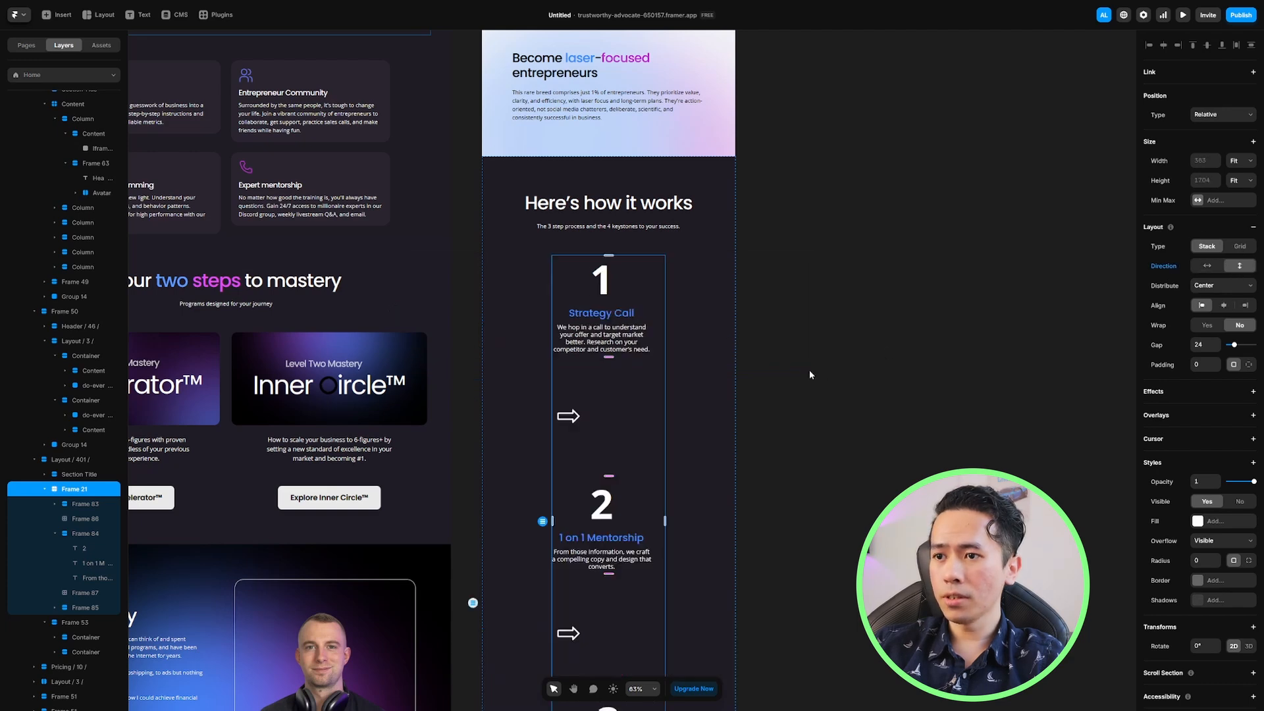
scroll(810, 375, "down", 3)
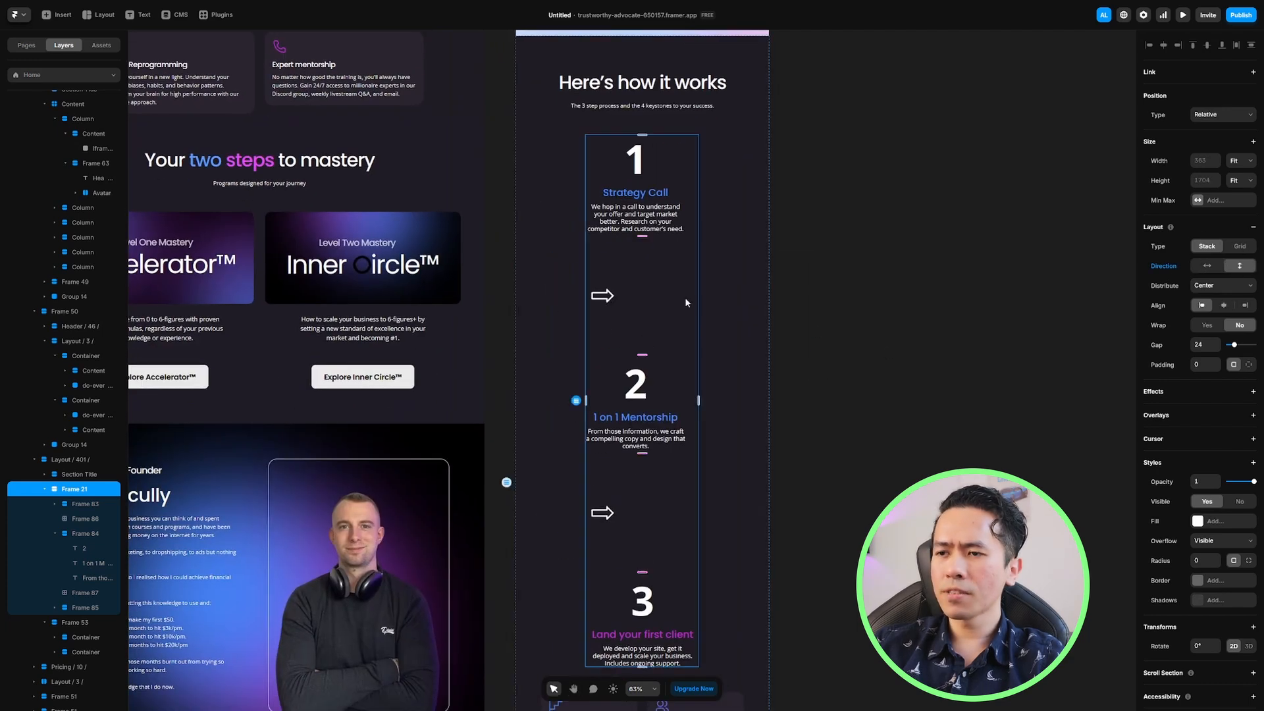
Hide both arrow frames between the numbered steps on the Tablet breakpoint
left_click(602, 300)
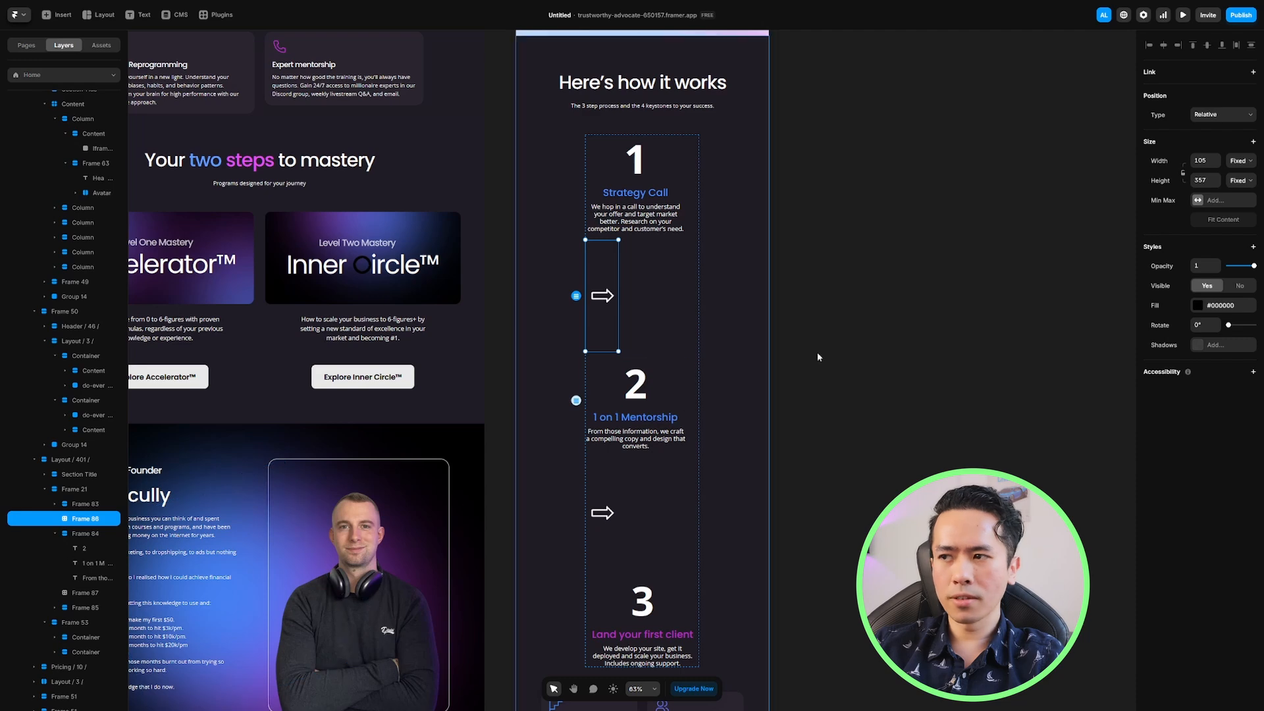
right_click(73, 521)
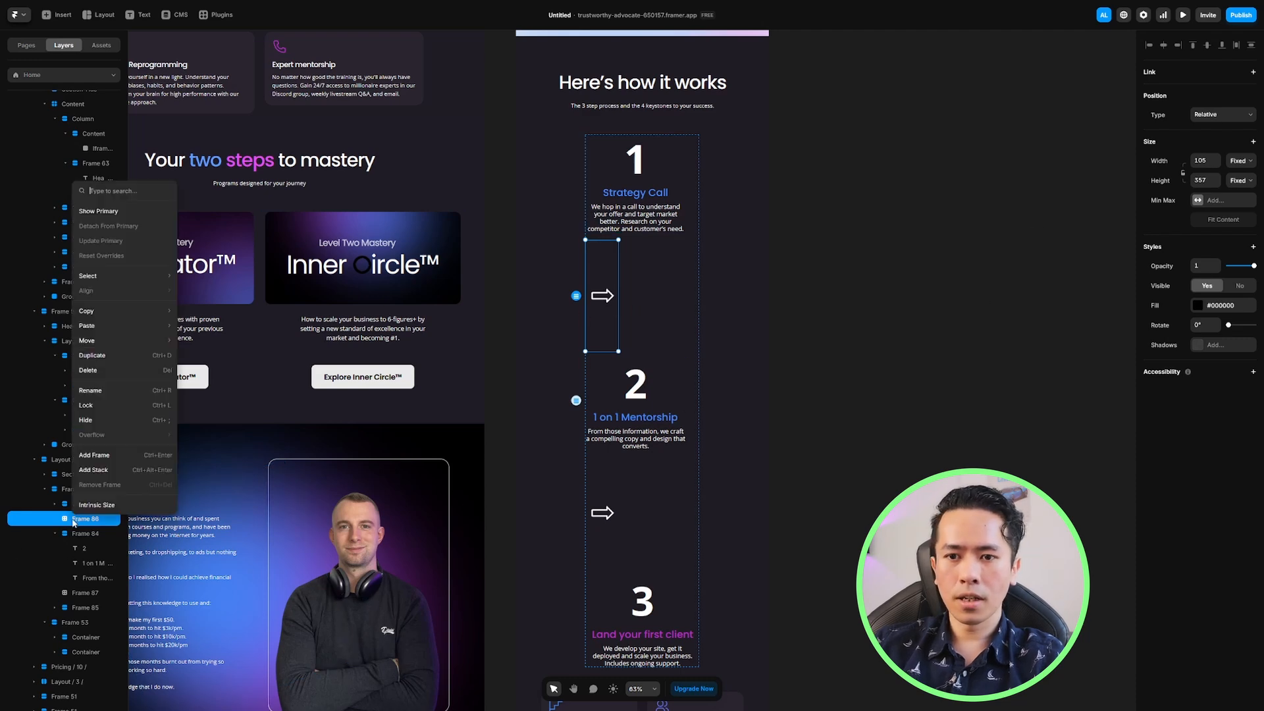
left_click(100, 421)
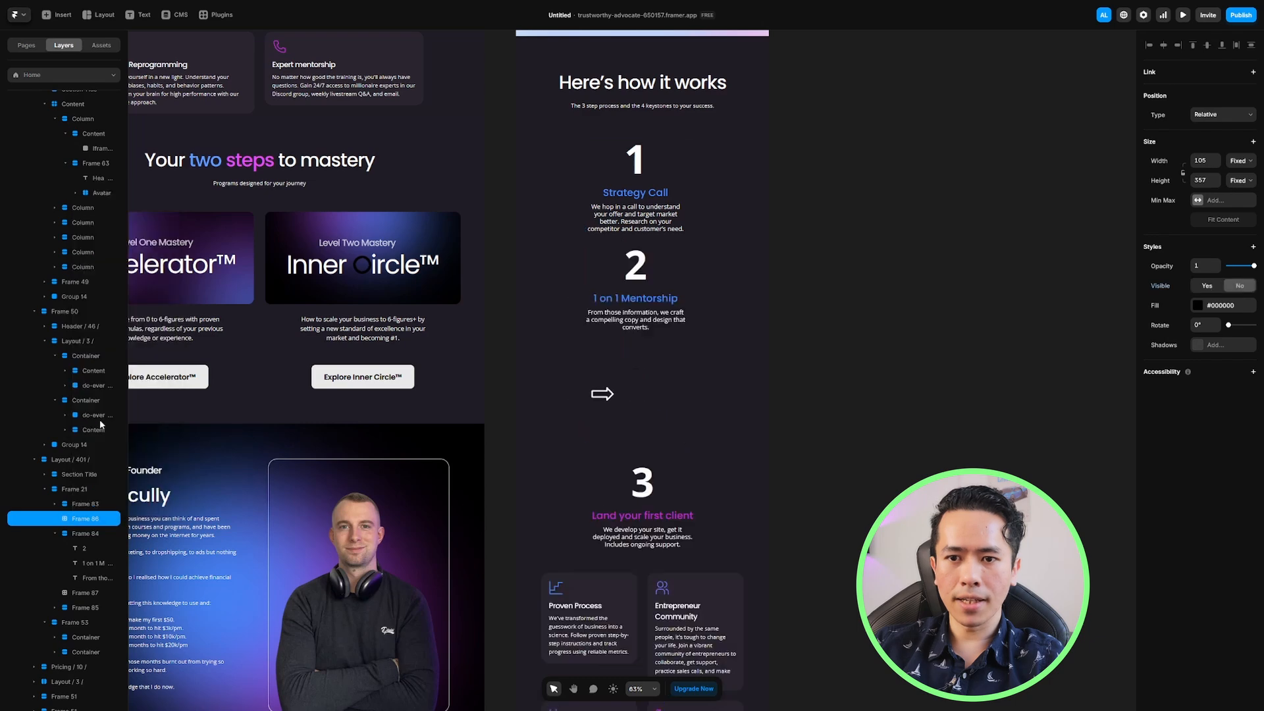
left_click(81, 593)
right_click(81, 595)
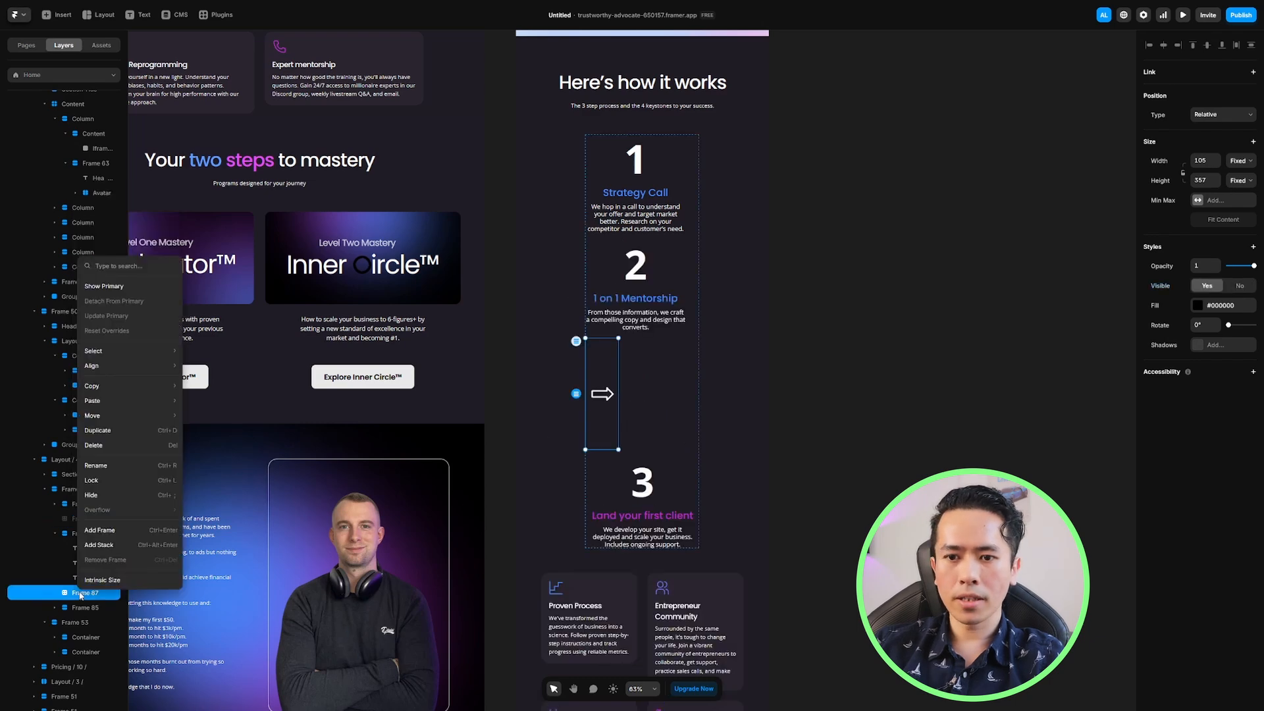
mouse_move(108, 419)
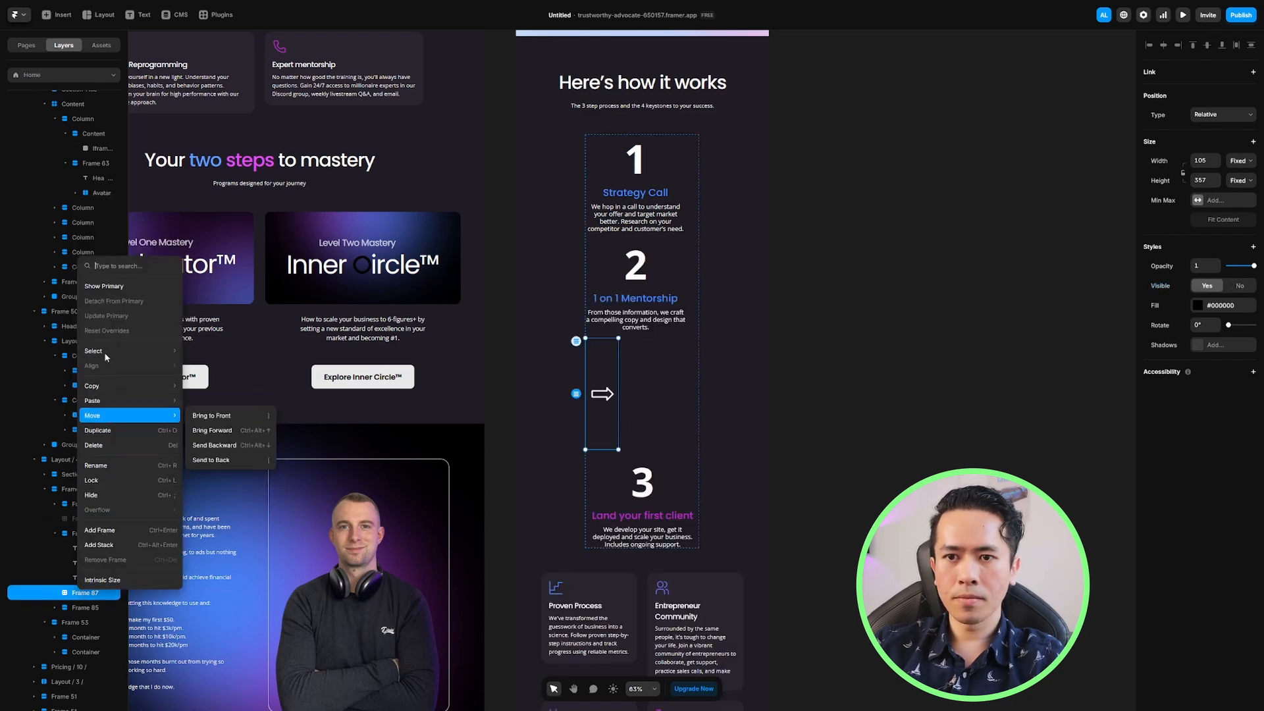
left_click(92, 495)
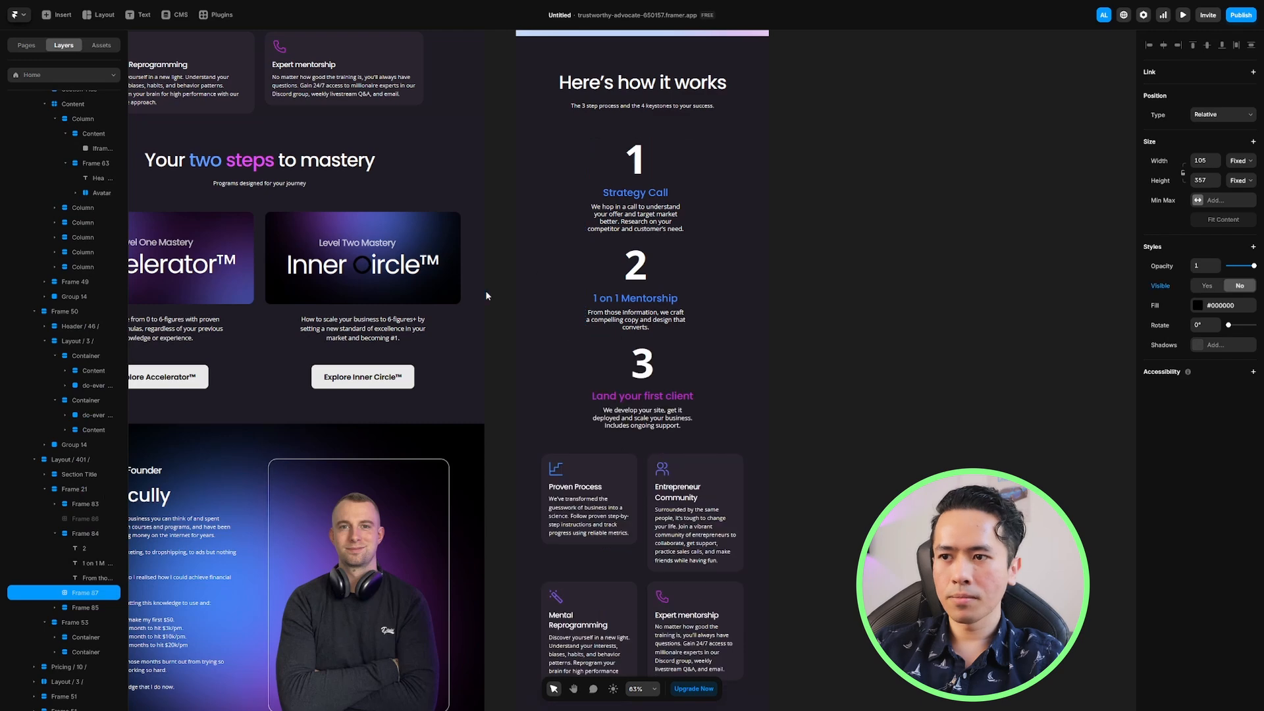
Check the visibility of the arrows between the numbered steps on the Desktop breakpoint
scroll(647, 295, "up", 1)
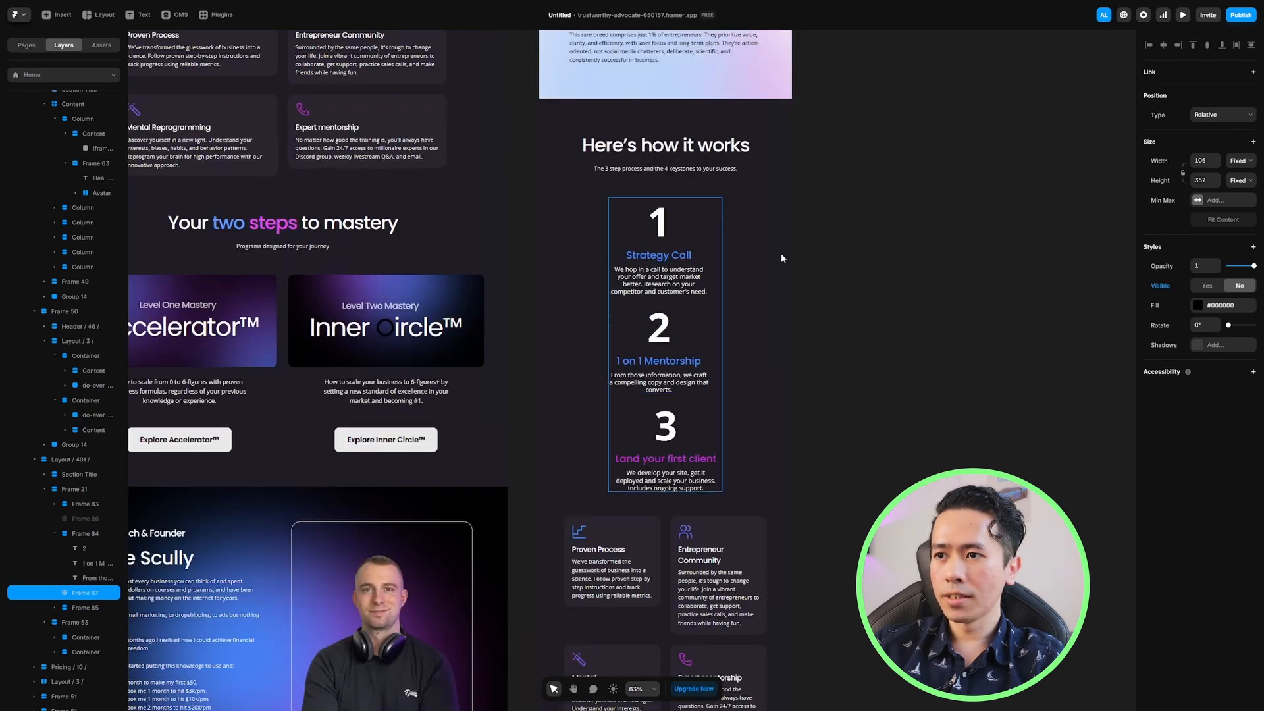
scroll(545, 200, "up", 5)
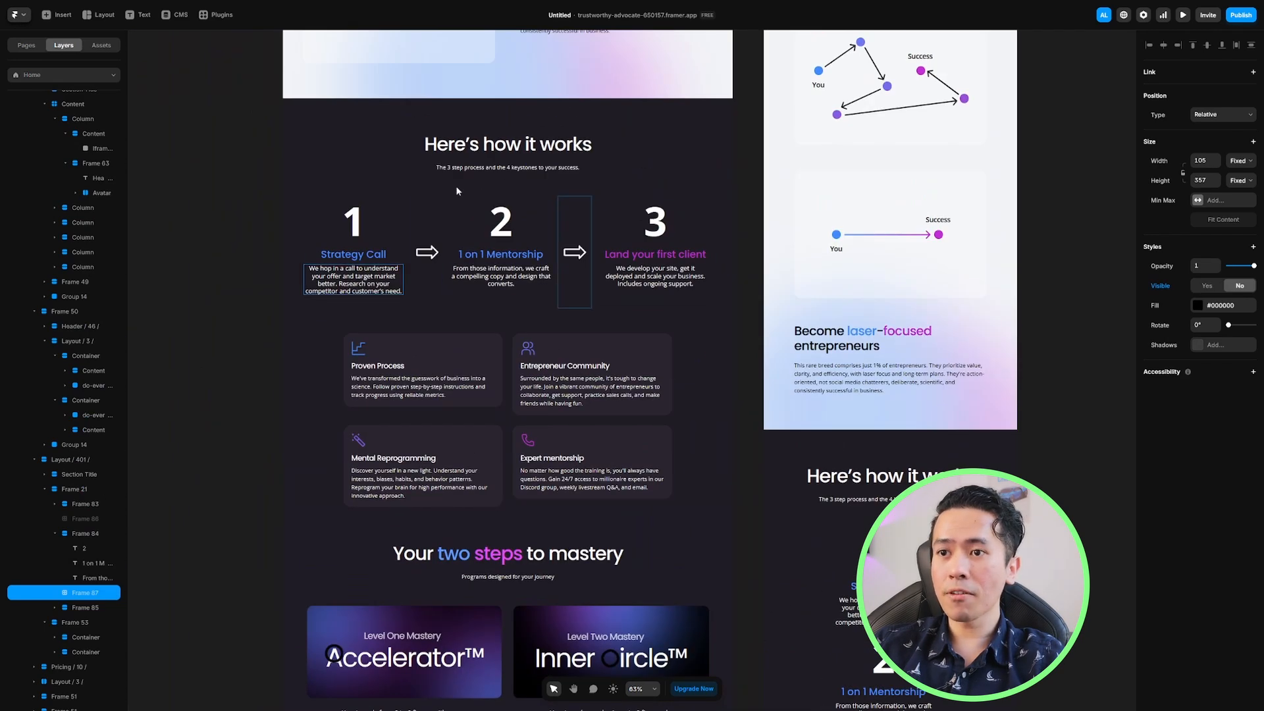
scroll(506, 244, "right", 1)
left_click(369, 262)
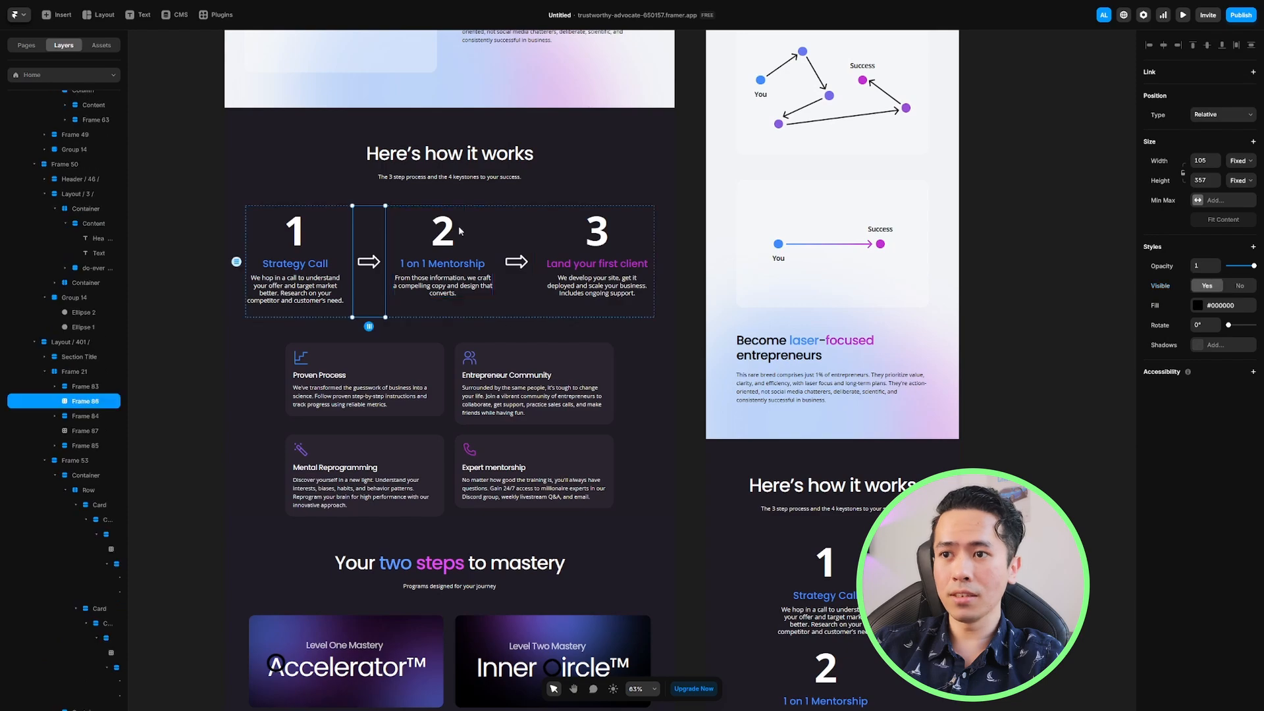
scroll(514, 273, "down", 6)
scroll(514, 273, "right", 3)
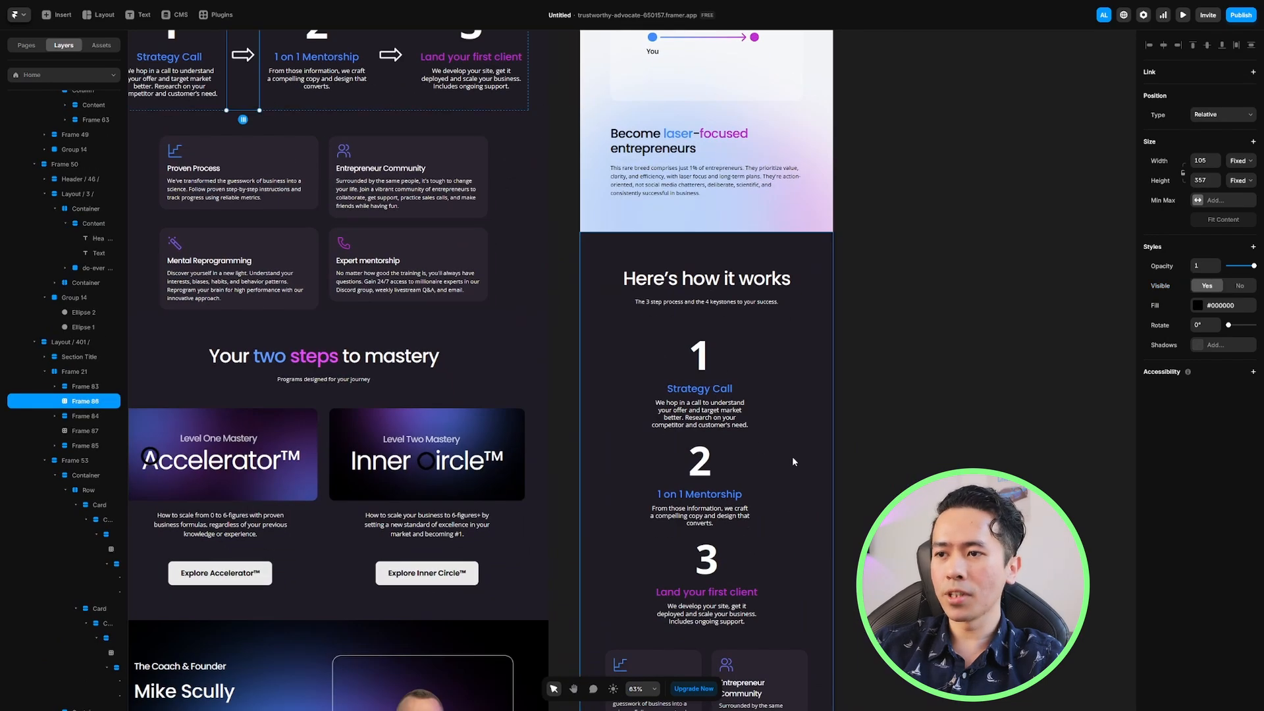
Switch the content of the Tablet "Your two steps to mastery" section to a vertical stack direction and widen its gap to about 94
scroll(745, 454, "down", 8)
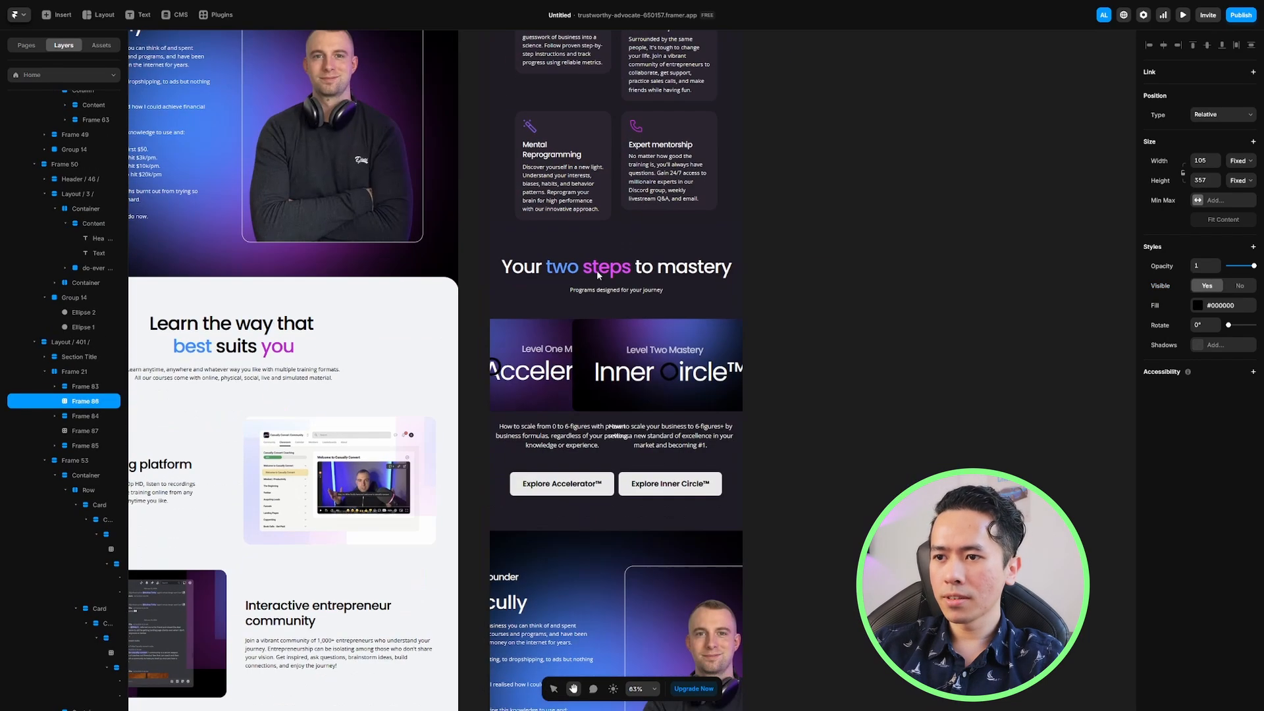
left_click(657, 370)
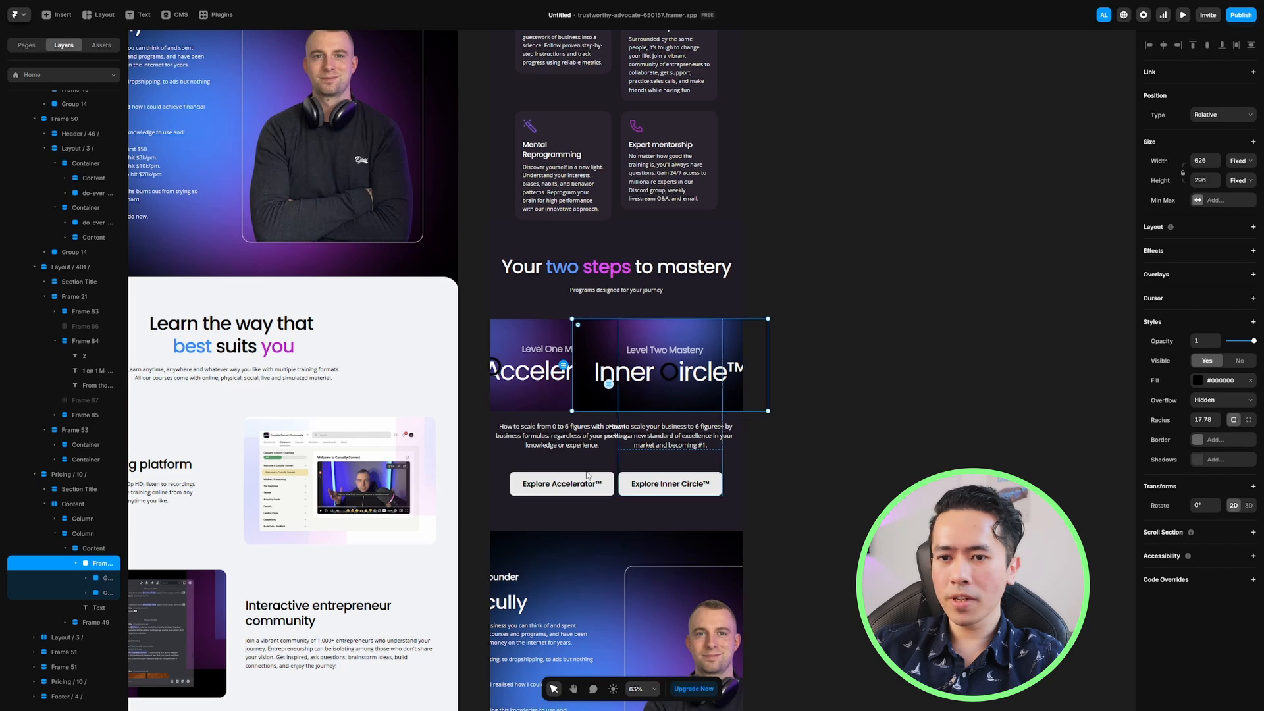
left_click(79, 534)
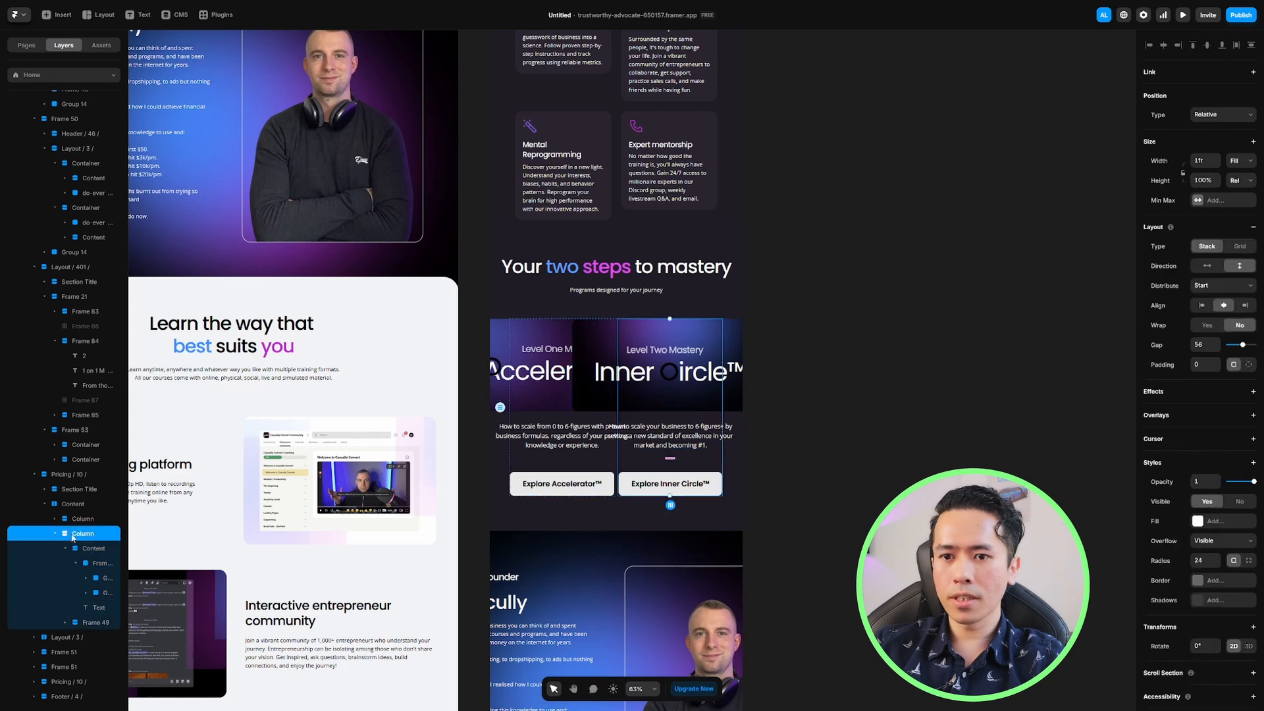
left_click(69, 520)
left_click(73, 504)
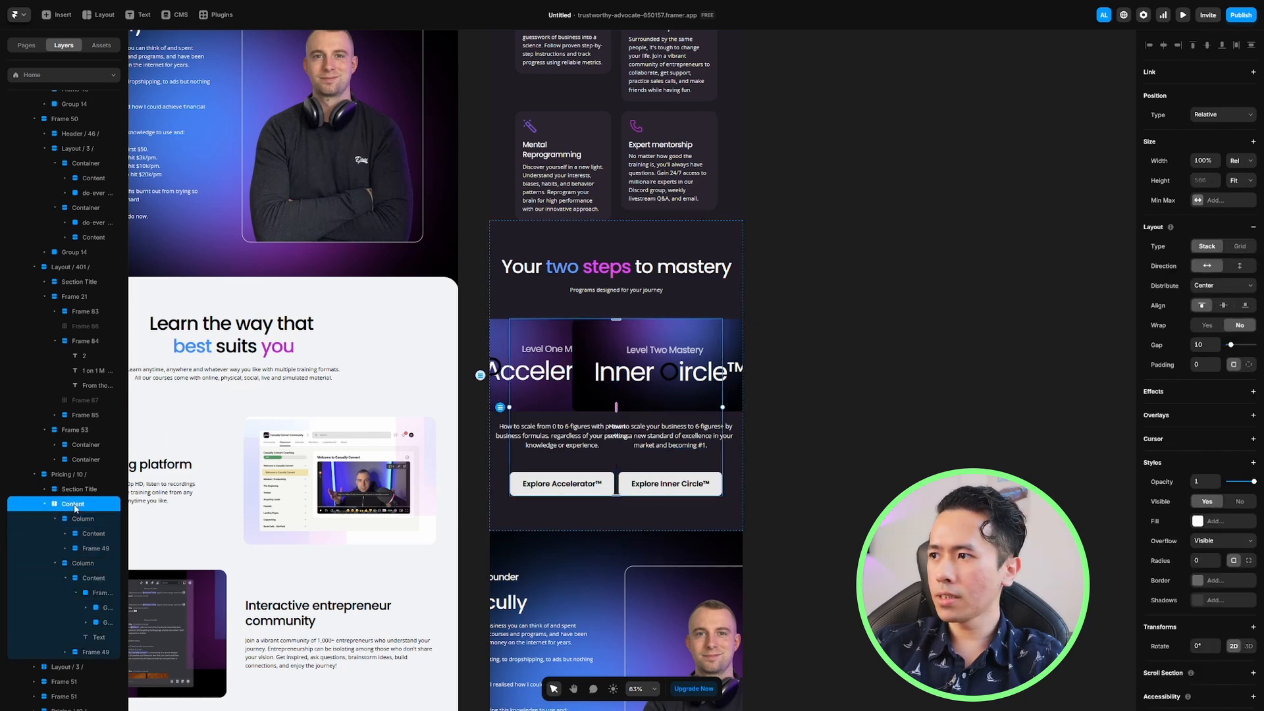
left_click(66, 520)
left_click(83, 520)
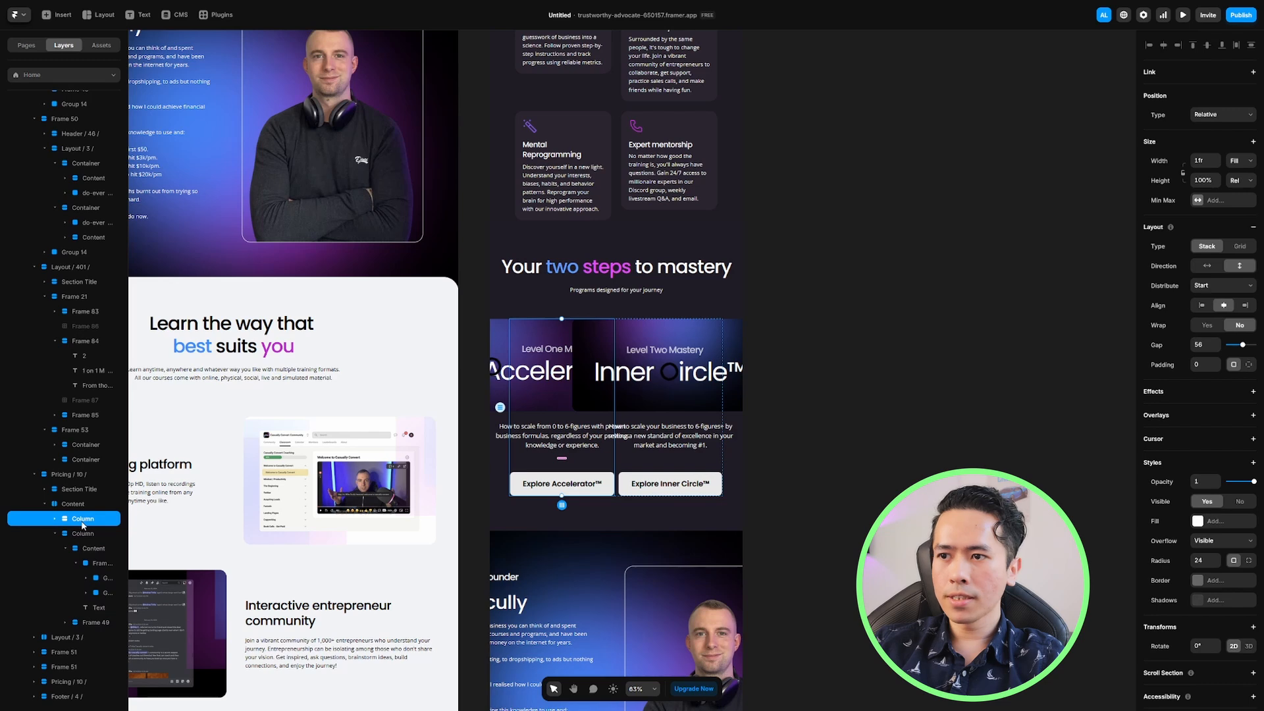
left_click(71, 504)
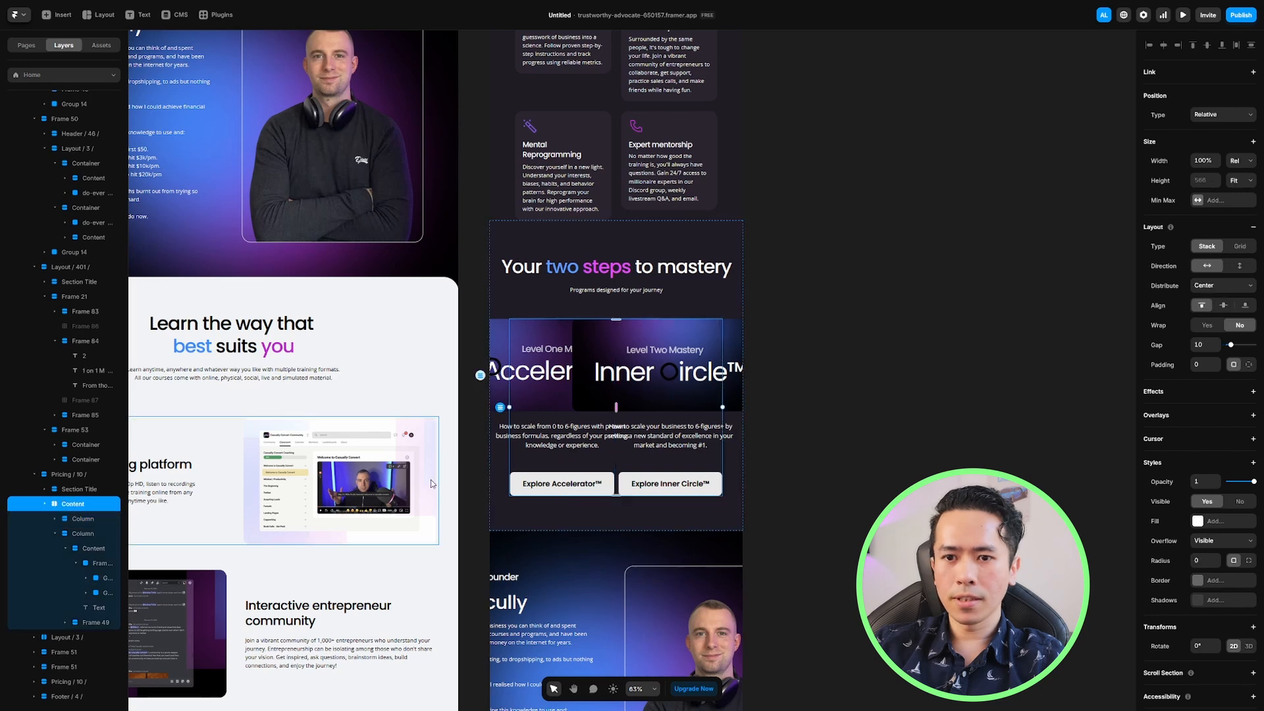
left_click(1240, 267)
scroll(786, 301, "down", 3)
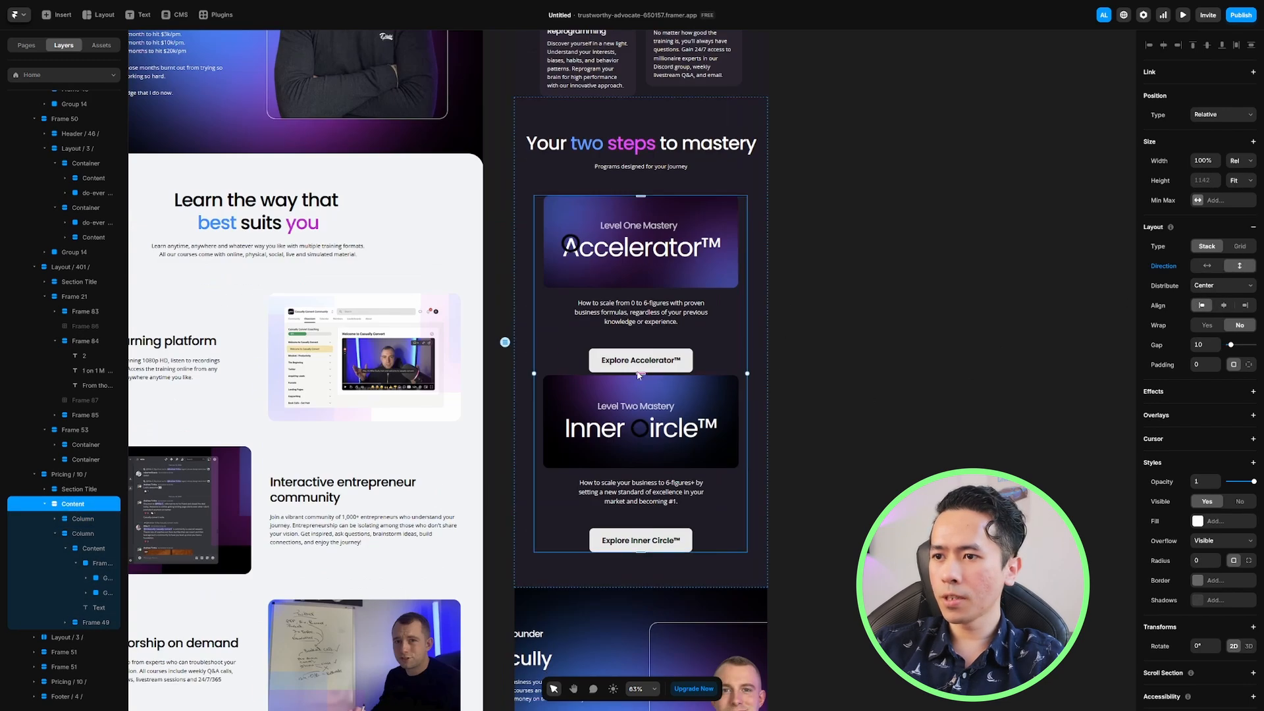
left_click_drag(640, 373, 640, 409)
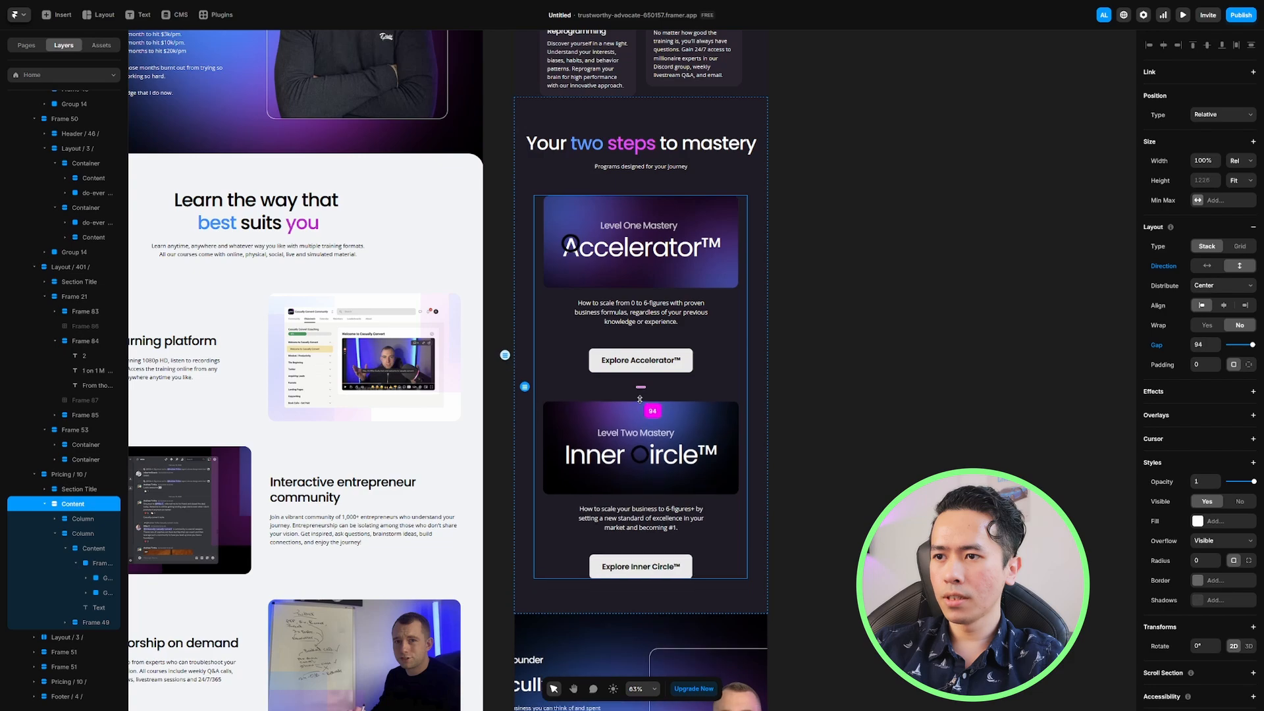
Switch the container holding the text and photo in the Tablet "The Coach & Founder" section to a vertical stack direction
scroll(793, 353, "down", 10)
left_click(593, 395)
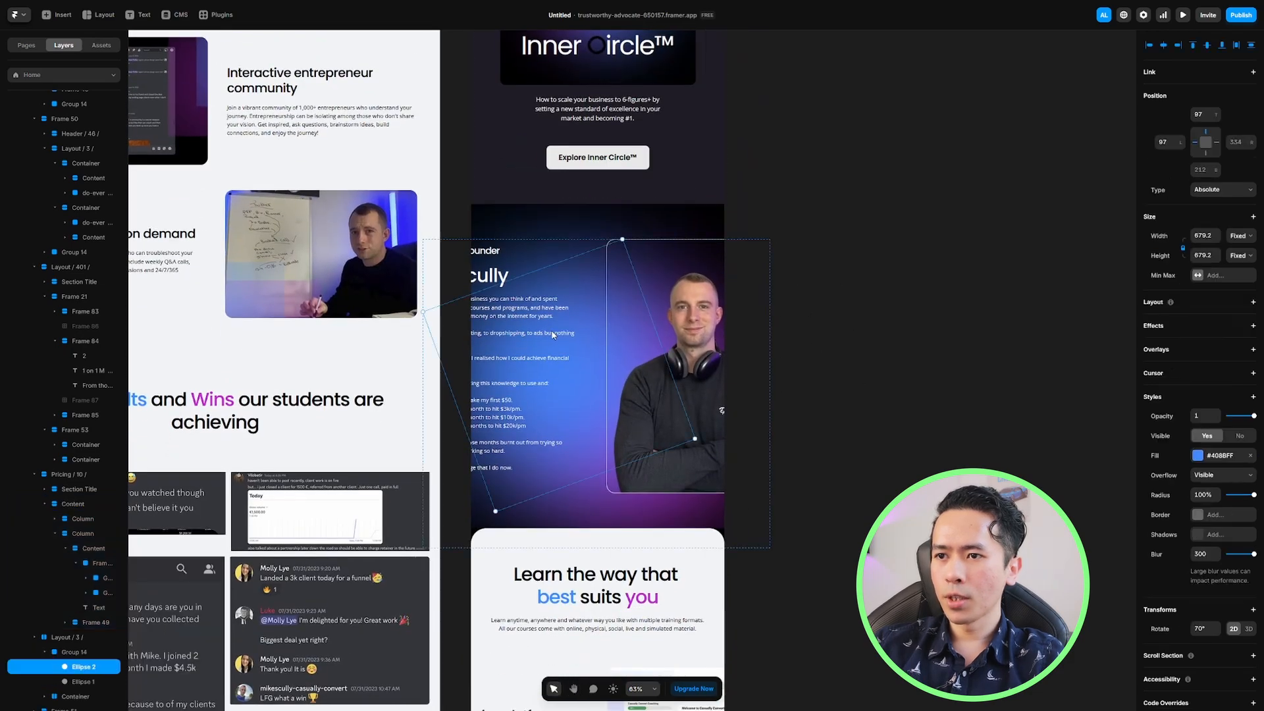
left_click(59, 651)
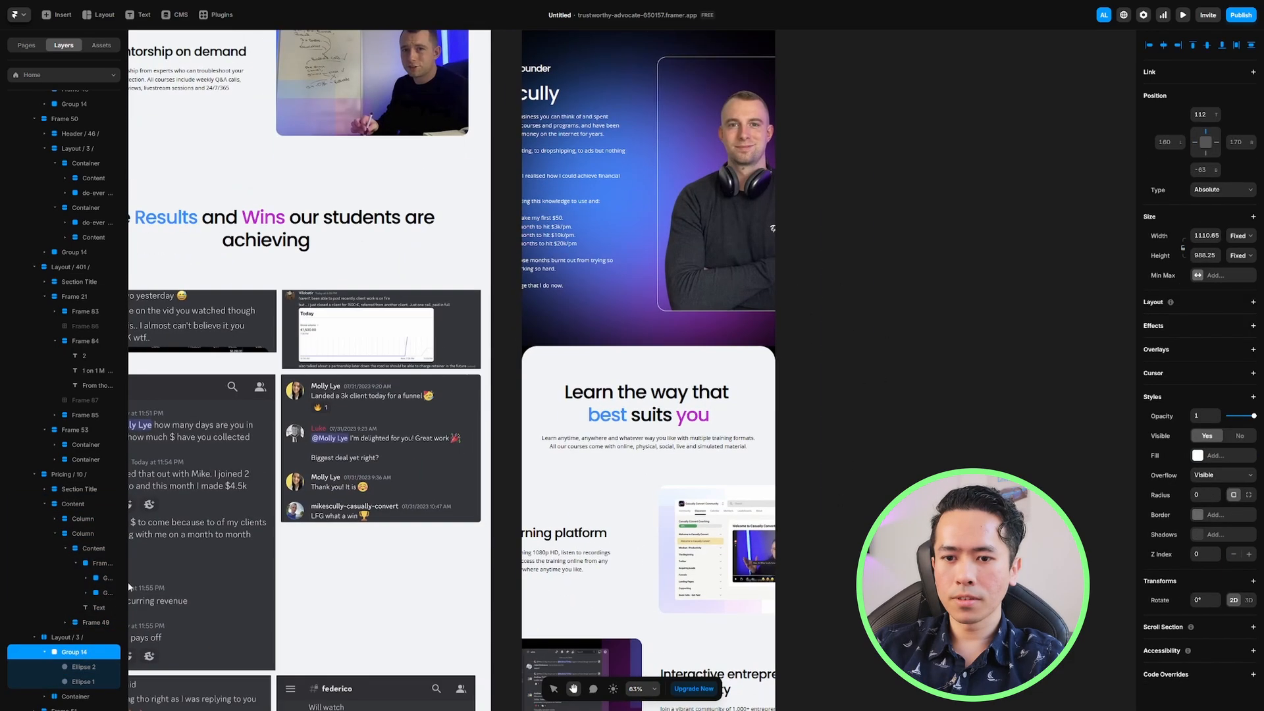
left_click(73, 637)
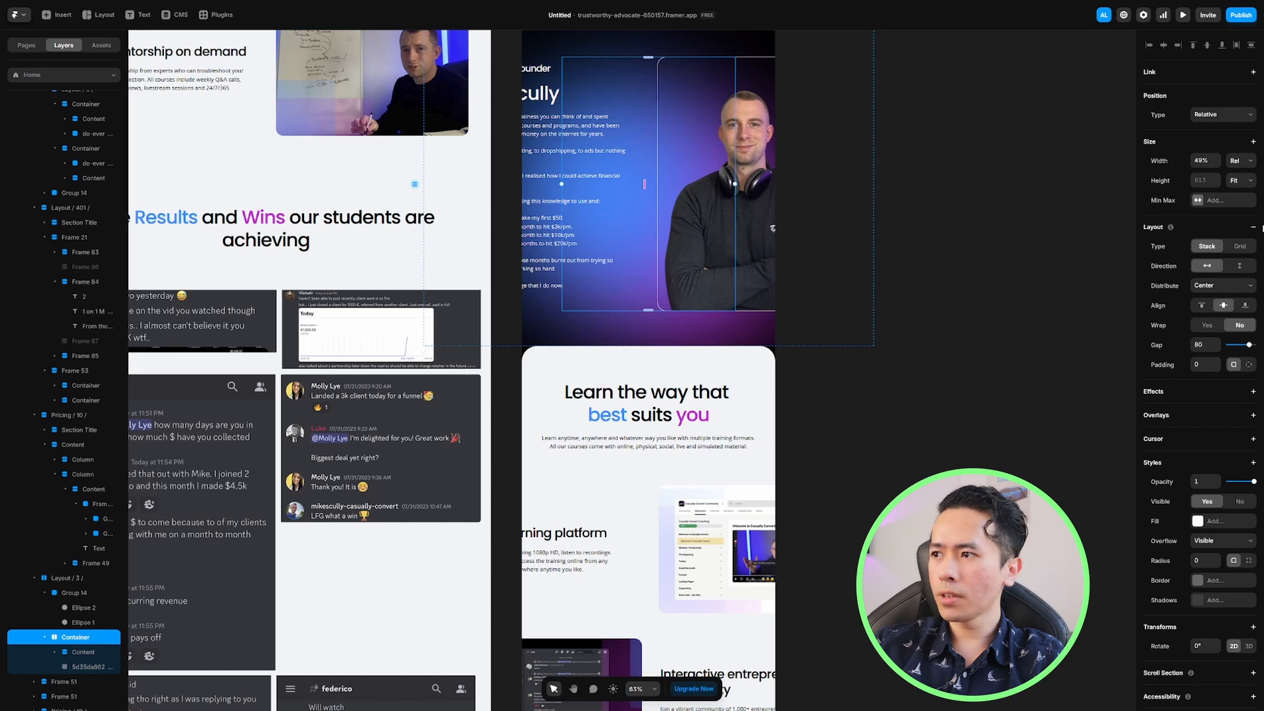
left_click(1241, 268)
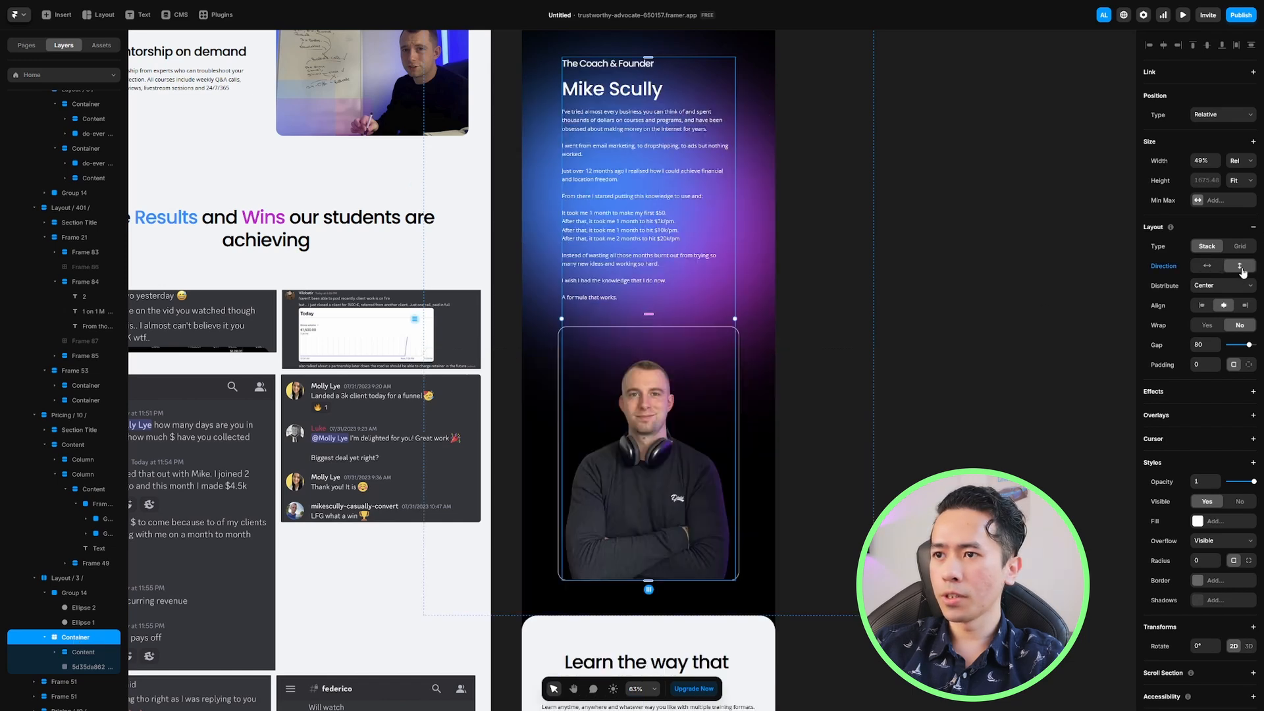
Move the founder's photo above the text content within the Tablet "The Coach & Founder" container
left_click_drag(973, 204, 959, 240)
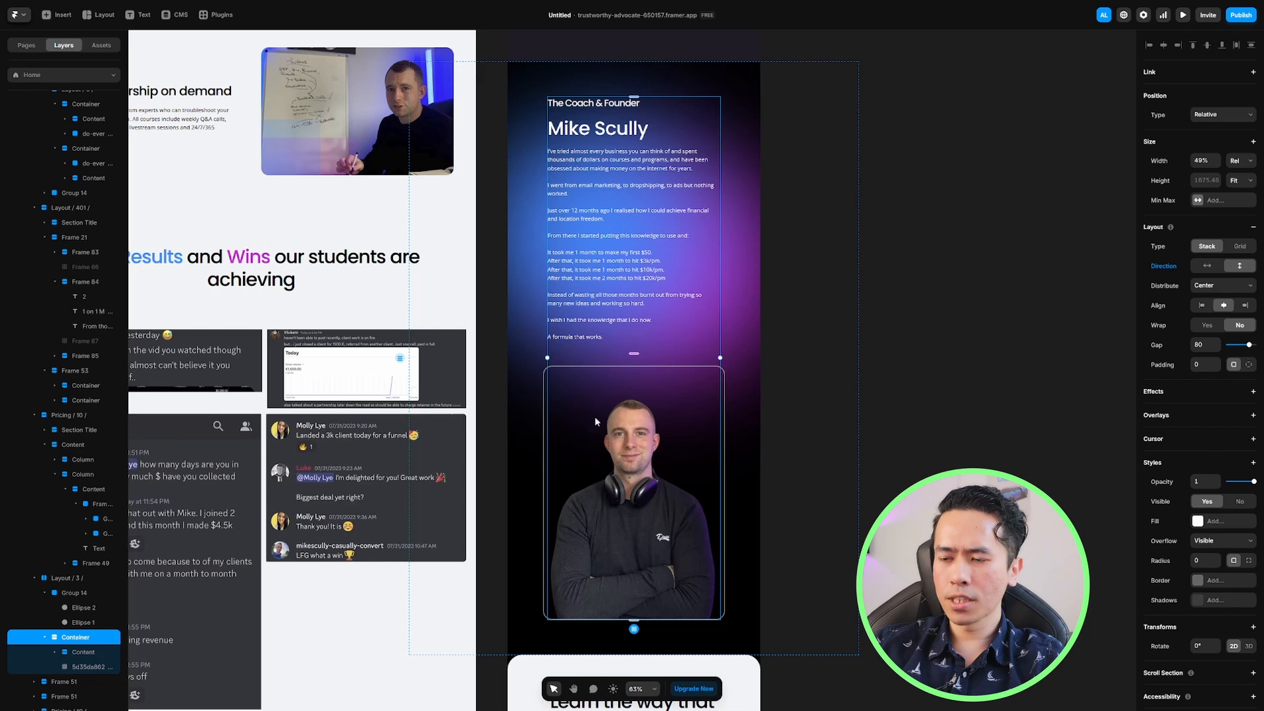
left_click(80, 667)
left_click_drag(72, 659, 72, 648)
left_click(776, 420)
scroll(659, 329, "up", 1)
left_click_drag(623, 339, 828, 633)
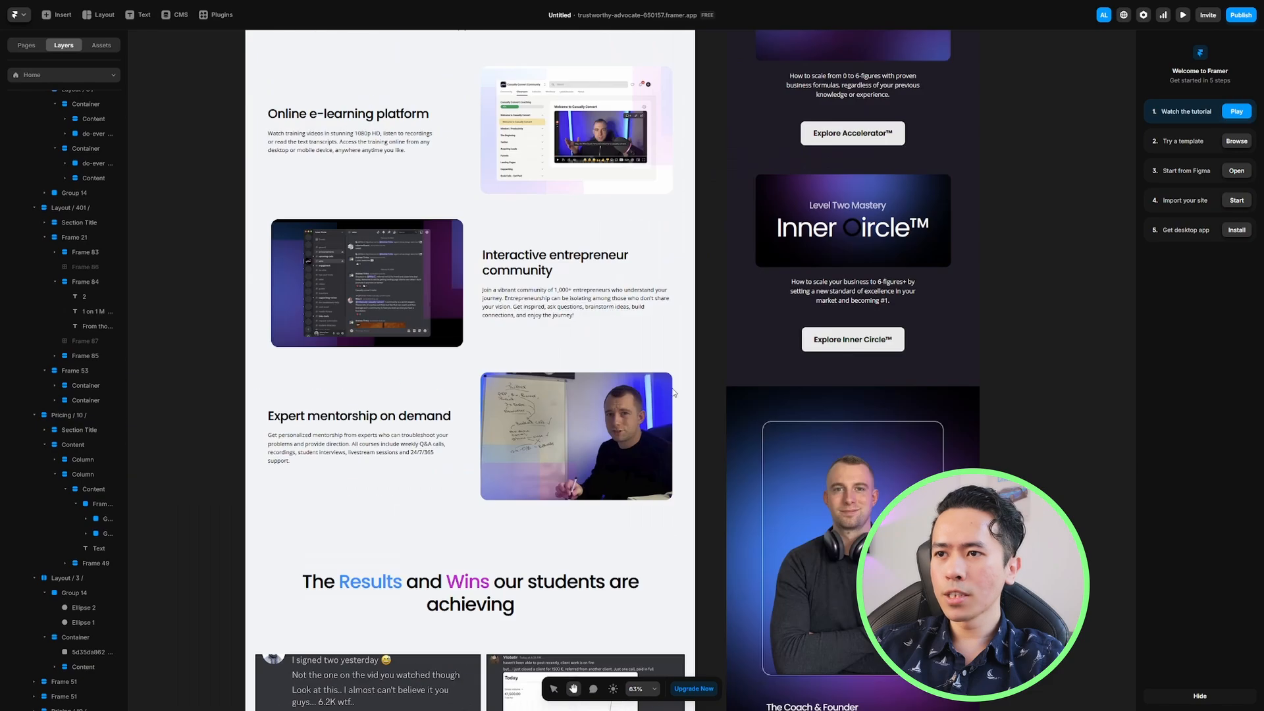
Switch the "Online e-learning platform" container in the Tablet "Learn the way that best suits you" section to a vertical stack direction
left_click_drag(487, 66, 543, 569)
left_click_drag(759, 438, 665, 288)
scroll(788, 368, "down", 15)
scroll(788, 368, "right", 3)
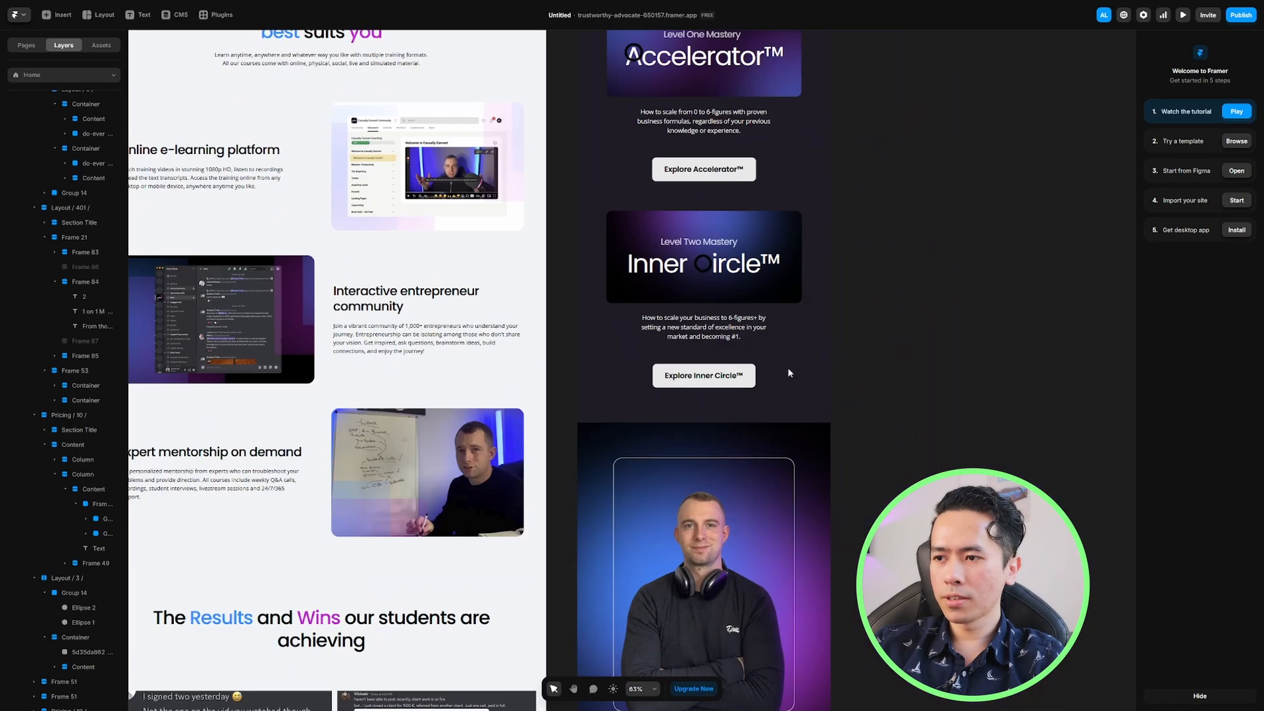
scroll(771, 403, "down", 7)
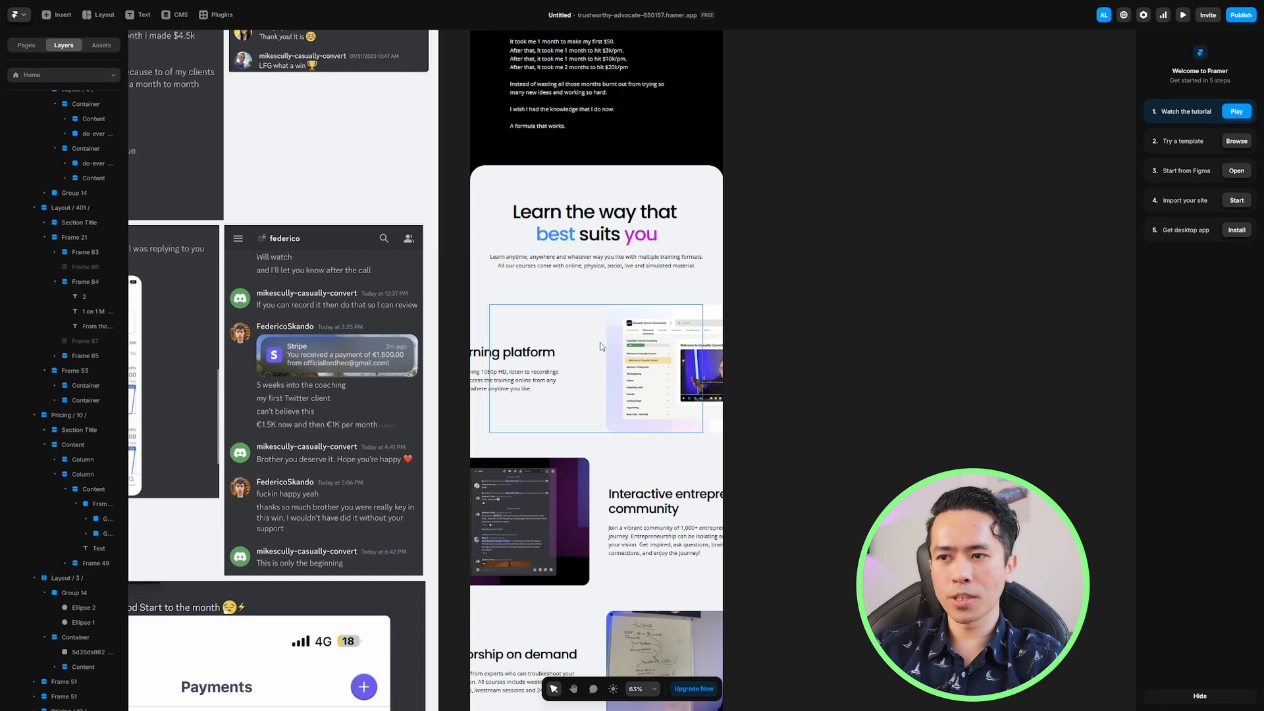
left_click(601, 345)
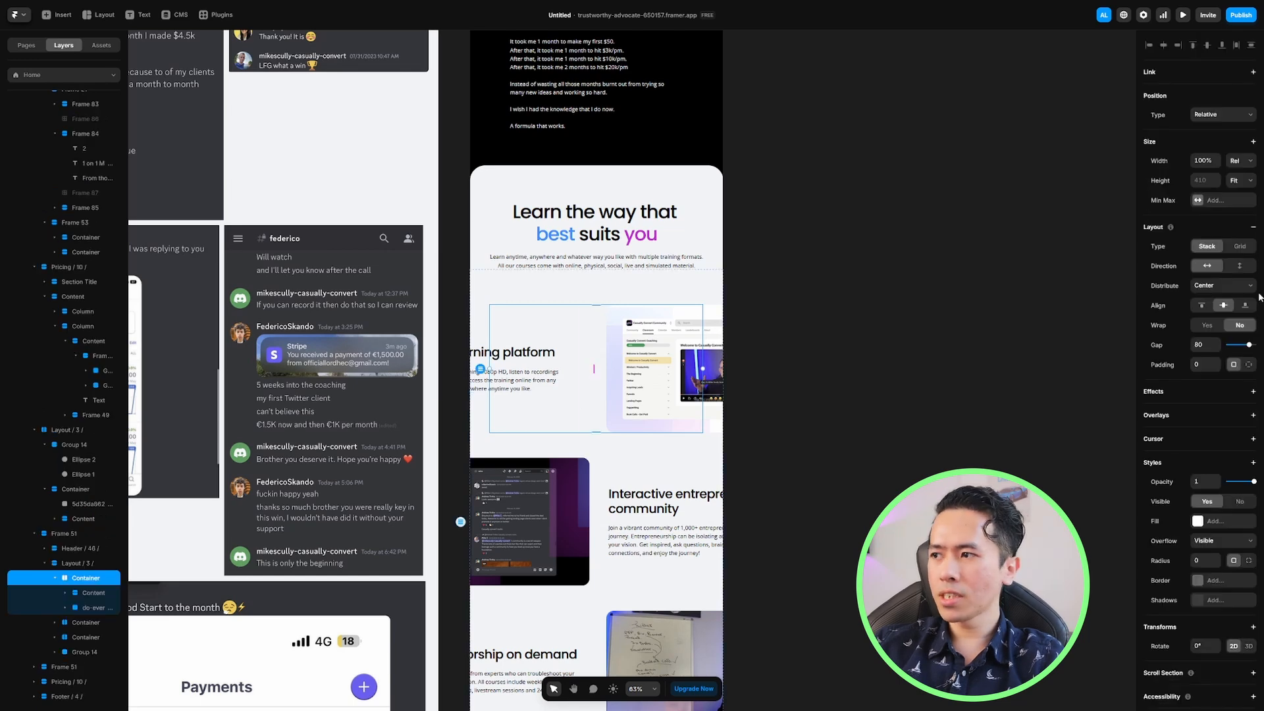
scroll(724, 316, "down", 4)
Switch the Tablet "Interactive entrepreneur community" and "Expert mentorship on demand" containers to a vertical stack direction
left_click(621, 407)
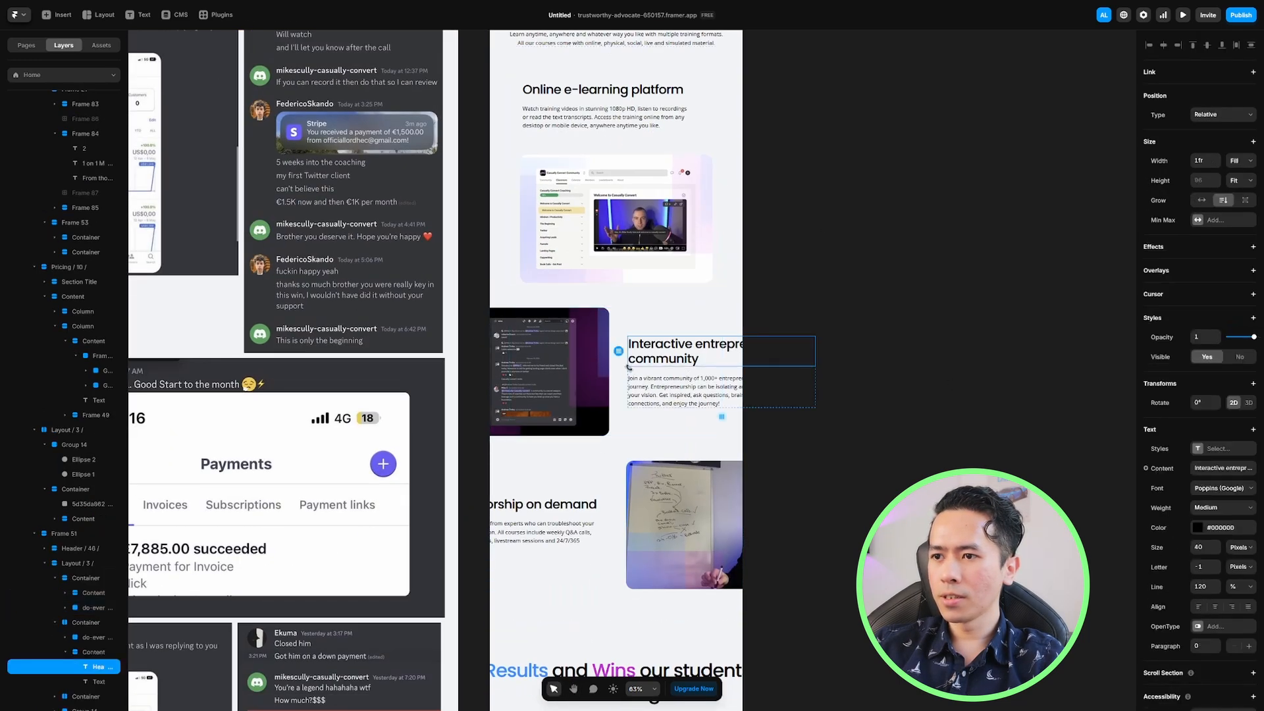
left_click(1233, 268)
scroll(922, 390, "down", 3)
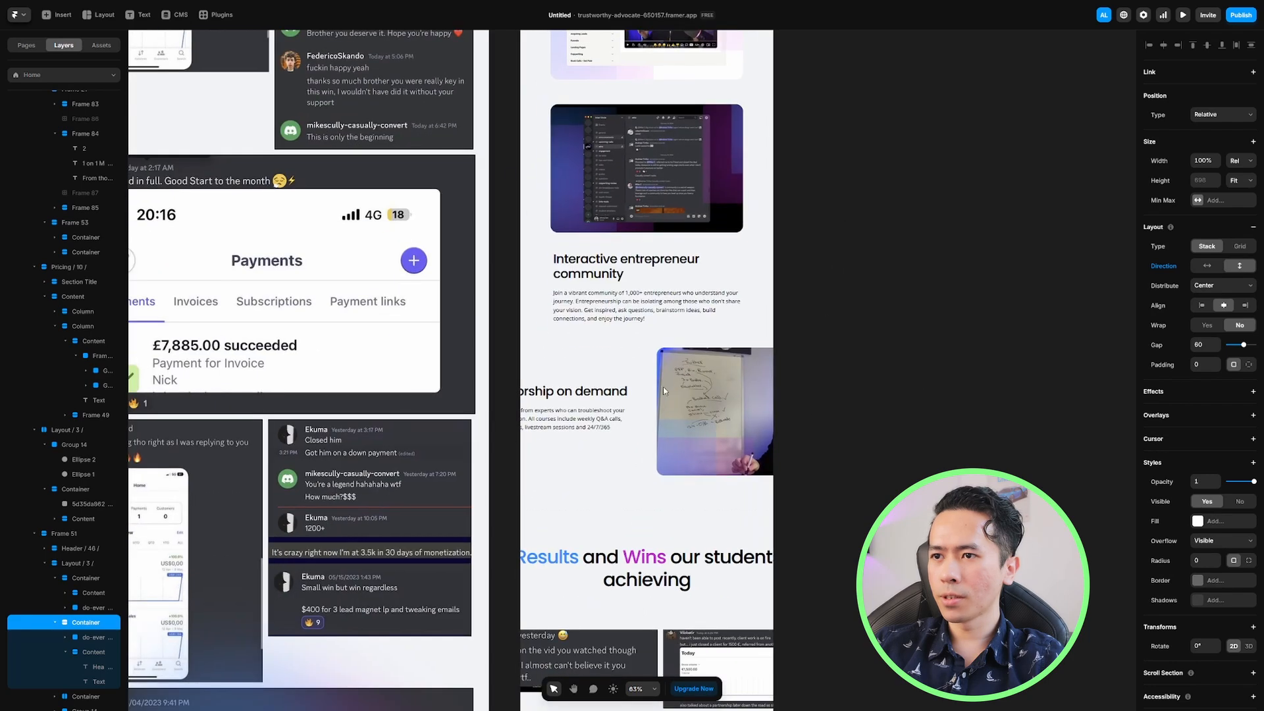
left_click(649, 418)
left_click(1239, 268)
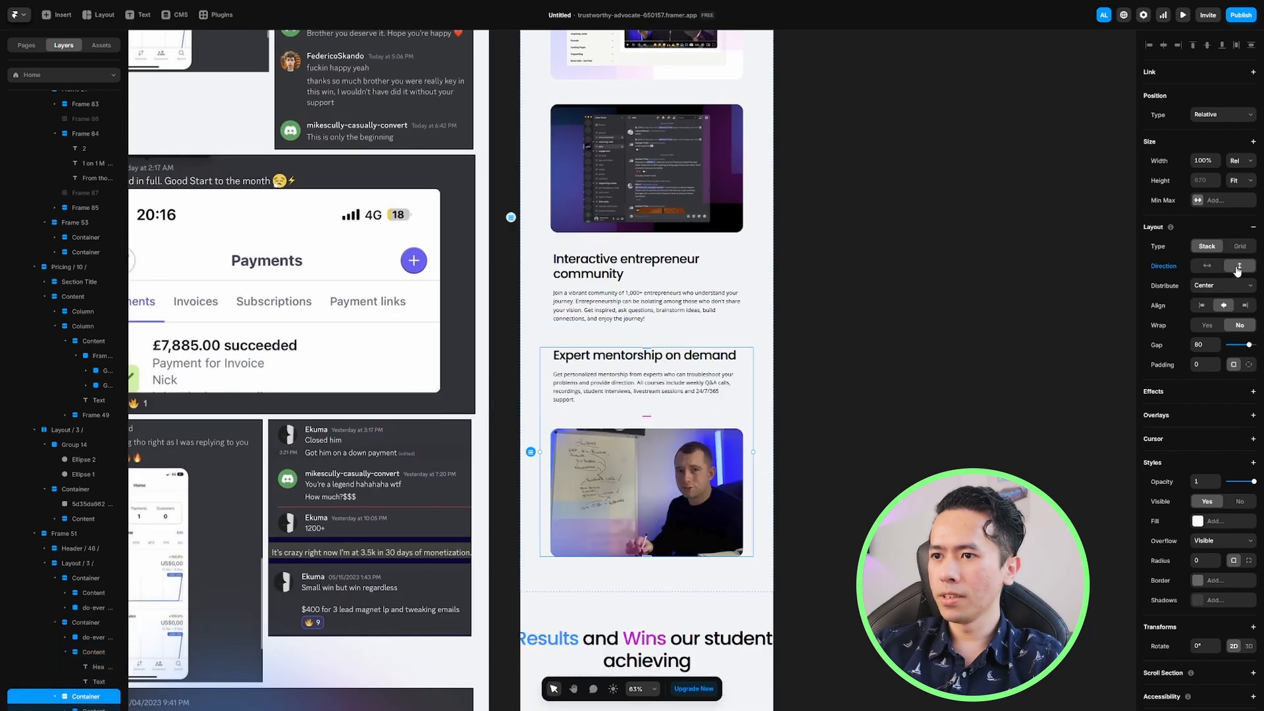
Move the image above the text content in the Tablet "Online e-learning platform" container
scroll(814, 287, "up", 5)
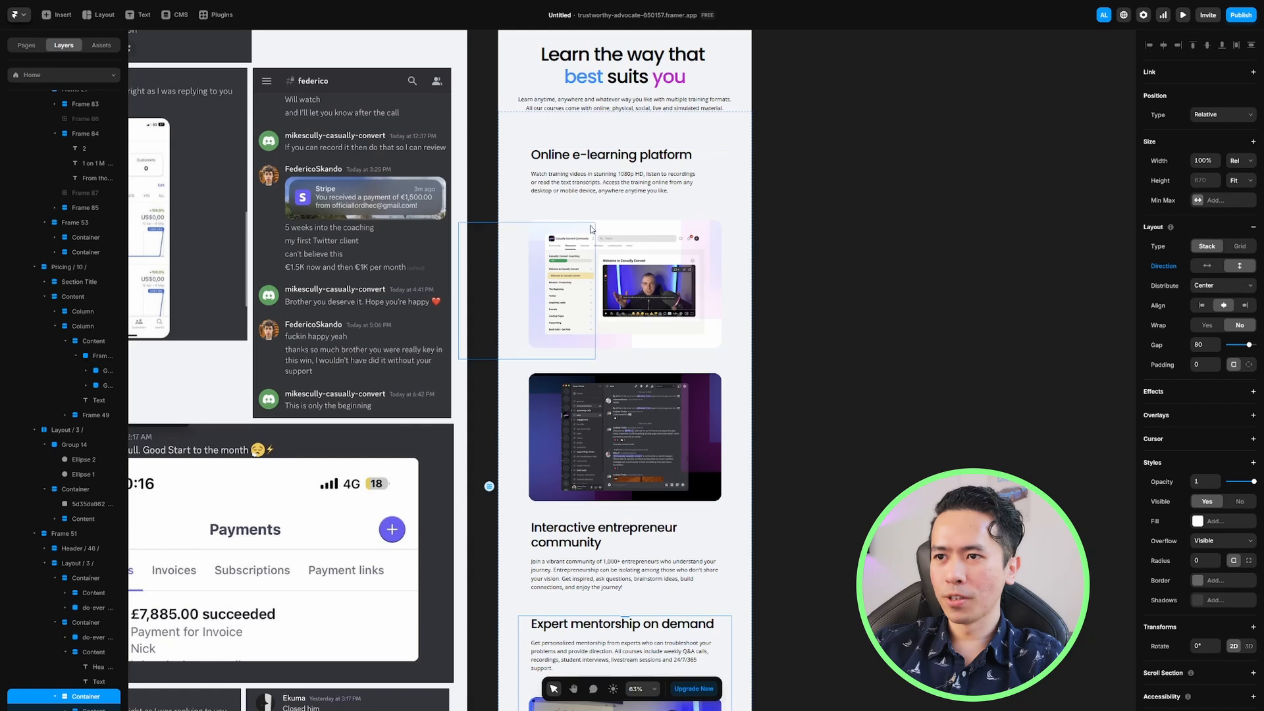
left_click(589, 228)
left_click(66, 607)
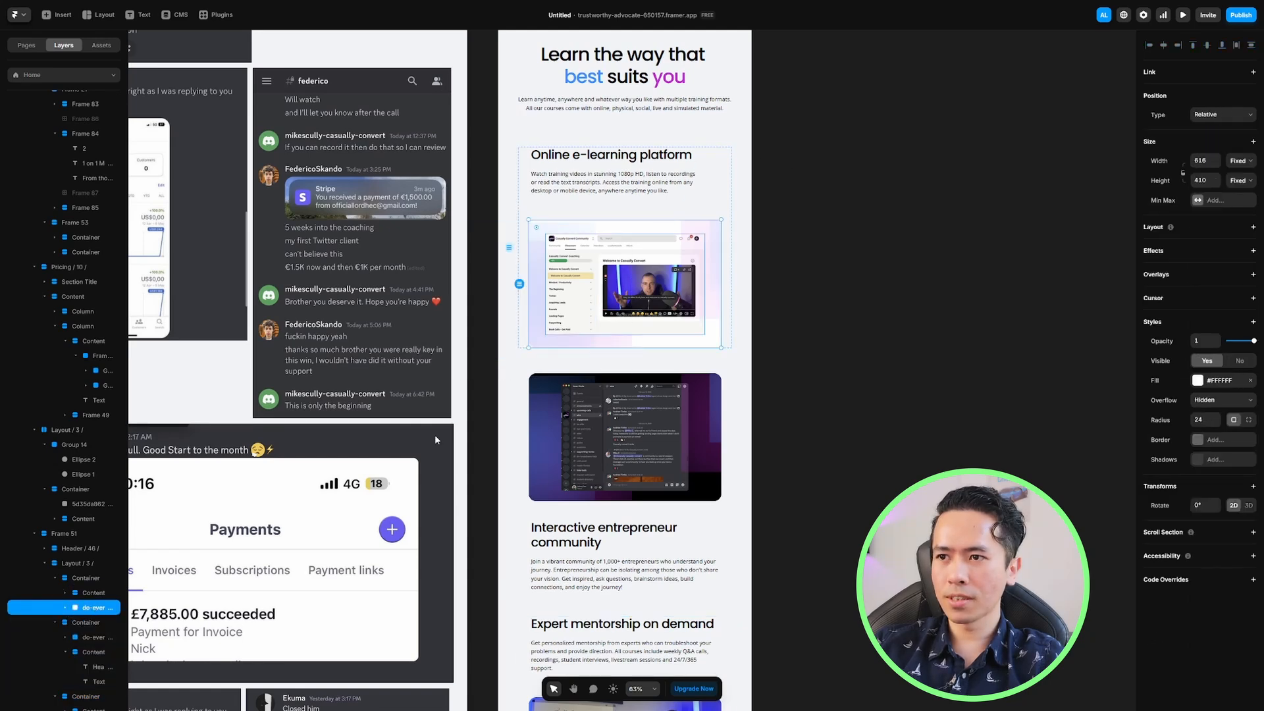
left_click_drag(96, 608, 94, 591)
scroll(673, 264, "down", 5)
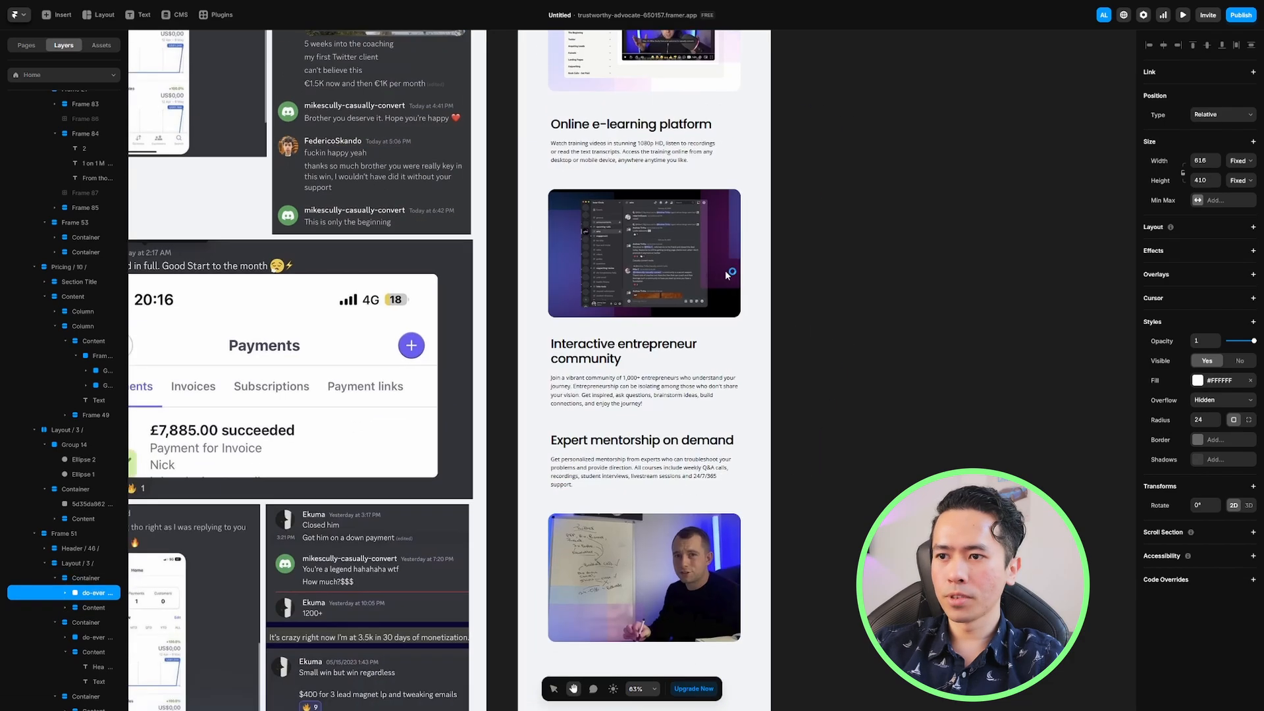
Move the image above the text content in the Tablet "Expert mentorship on demand" container
scroll(656, 234, "down", 2)
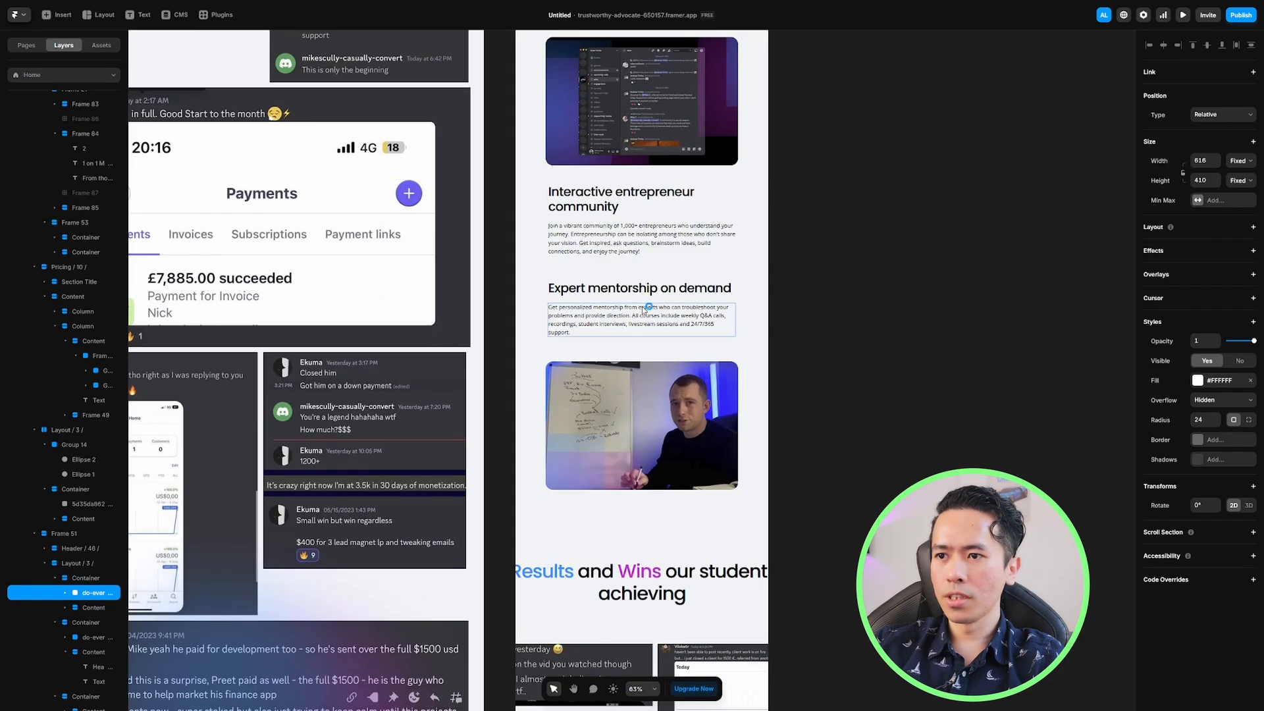
left_click(666, 396)
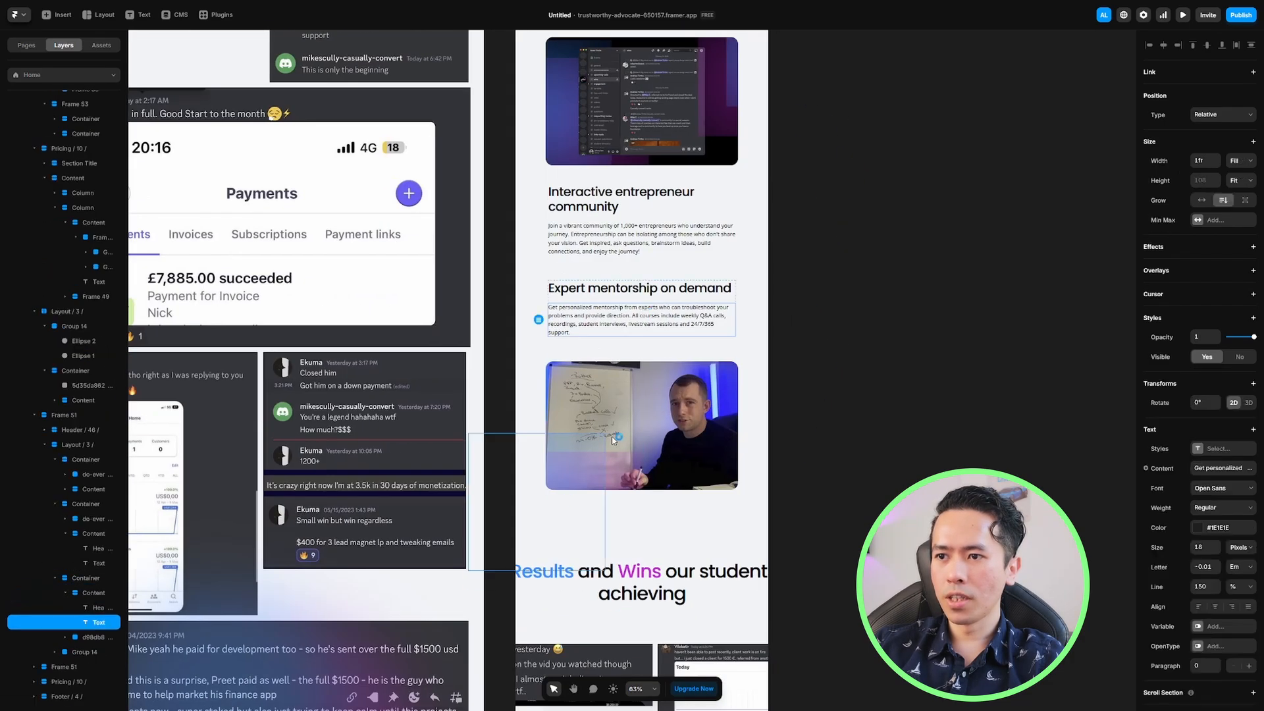
left_click(66, 638)
left_click_drag(93, 621, 98, 586)
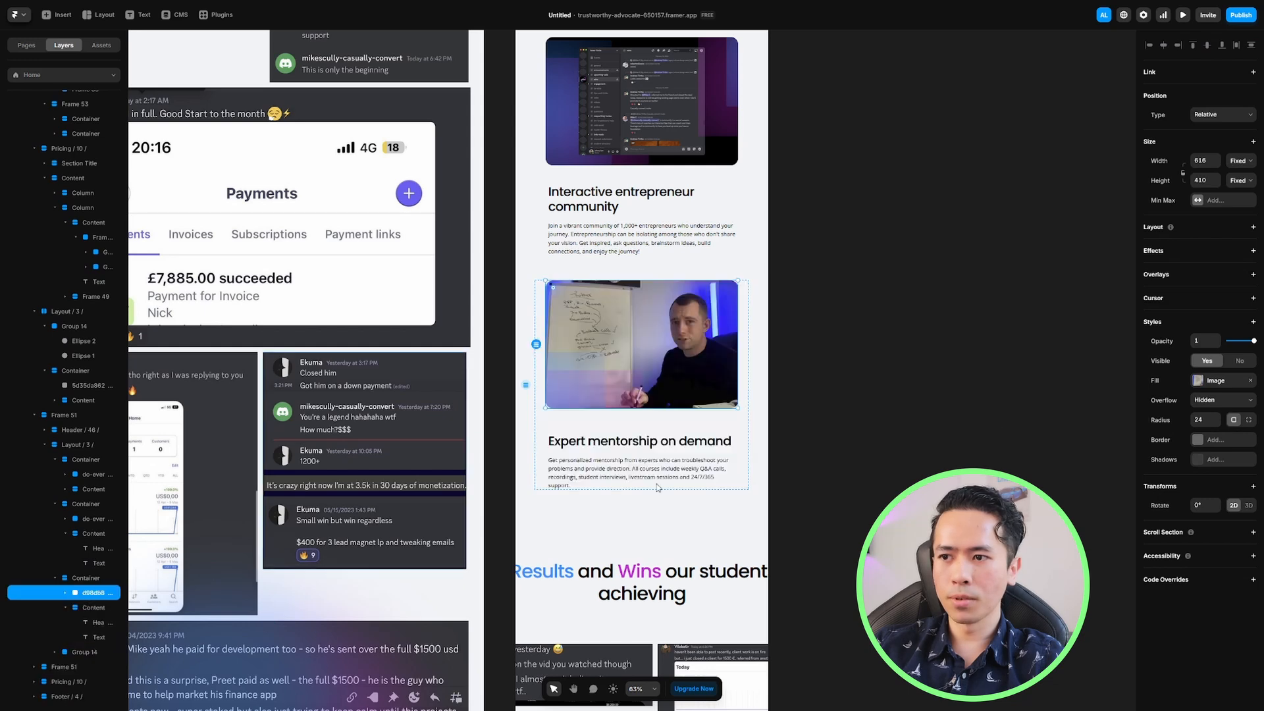
left_click(893, 464)
Set the Tablet "Results and Wins" header to a relative width of 100% and its heading text to a Fill width of 1fr
left_click_drag(881, 531, 851, 223)
left_click(566, 274)
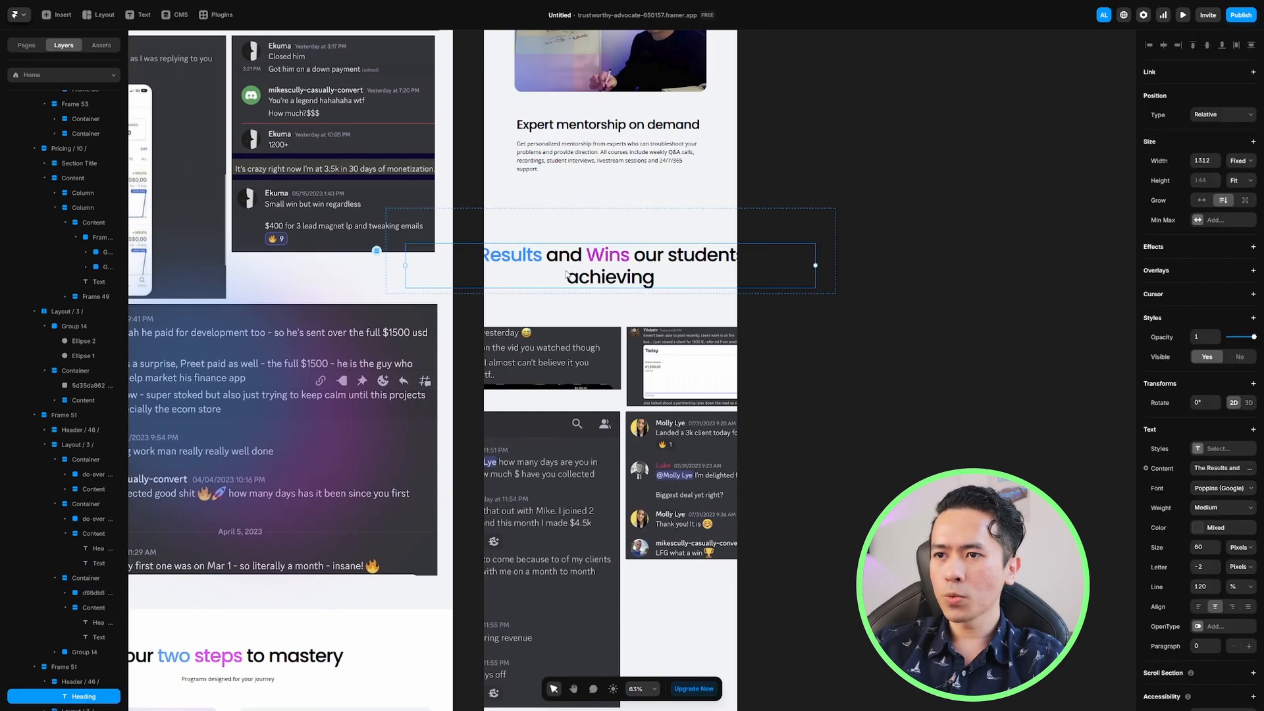
scroll(79, 659, "down", 1)
left_click(79, 639)
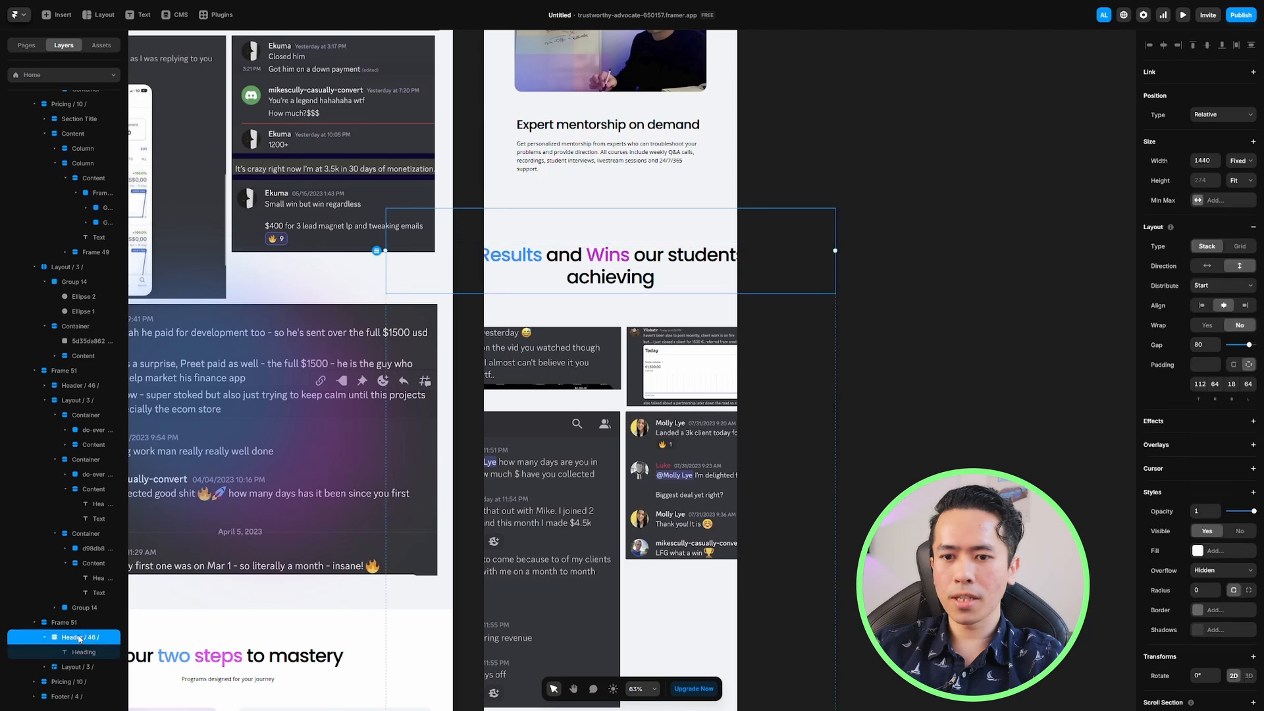
left_click(1216, 159)
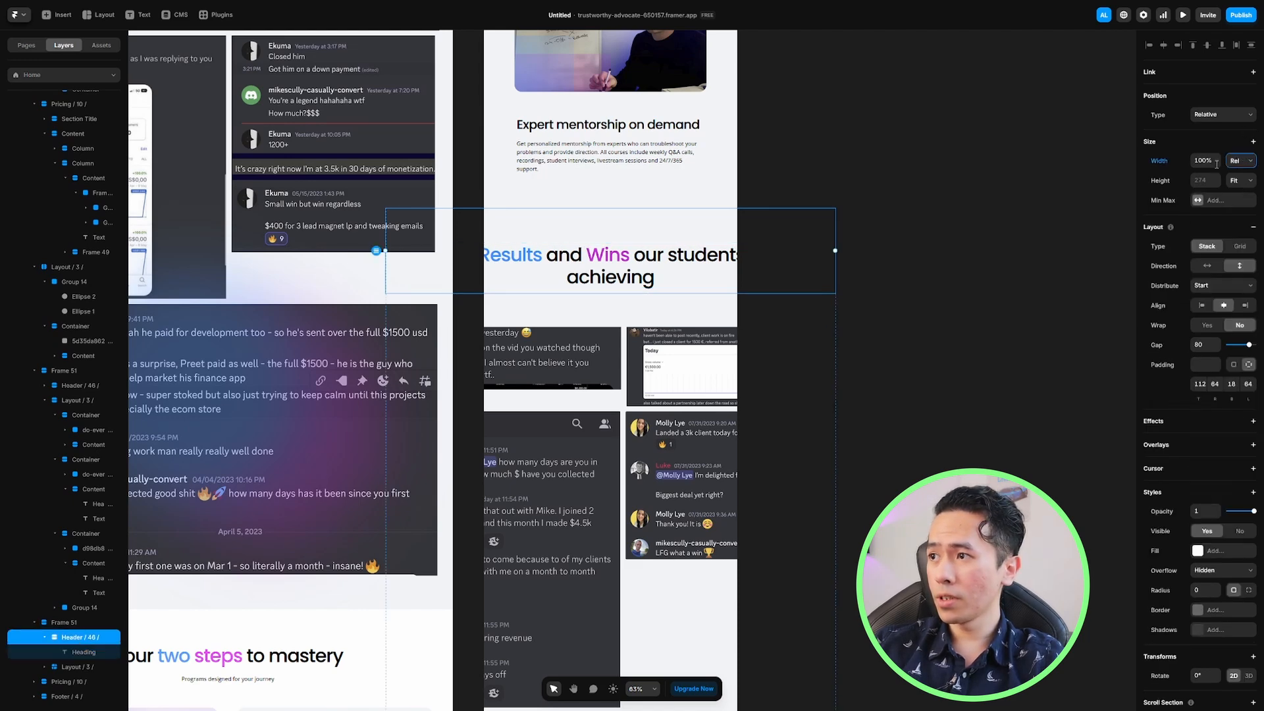
double_click(644, 263)
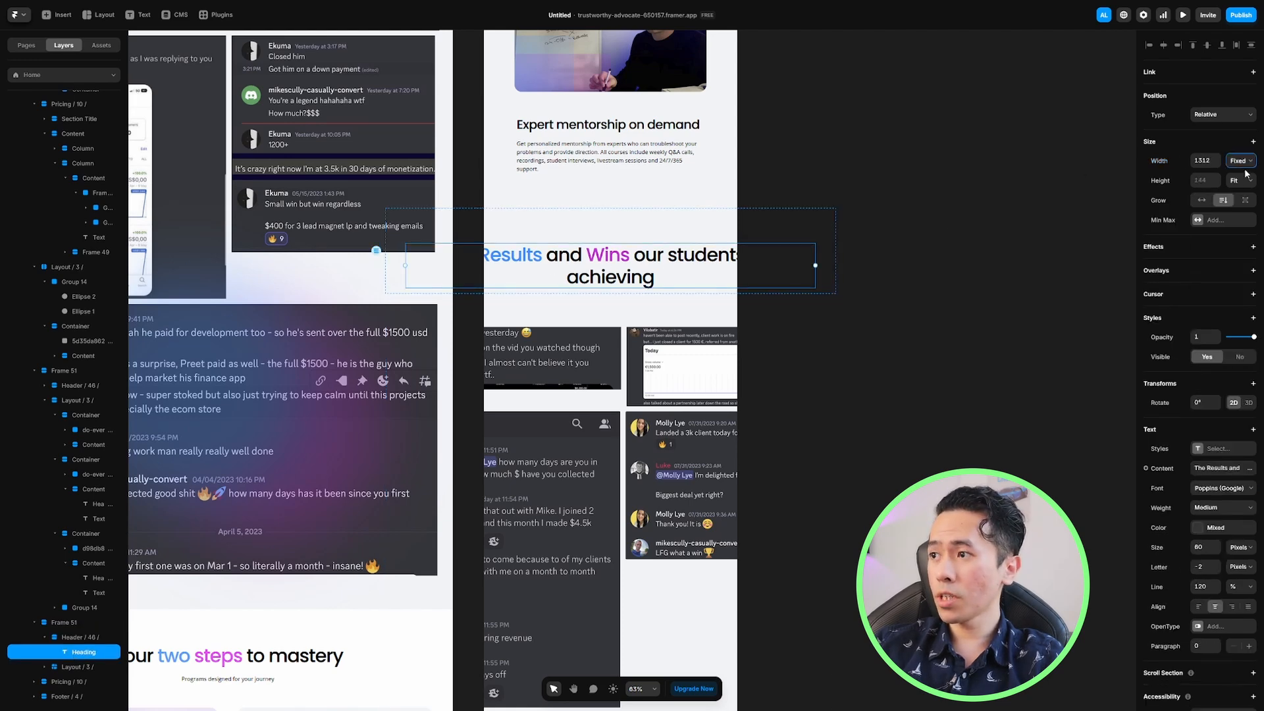
left_click(1205, 202)
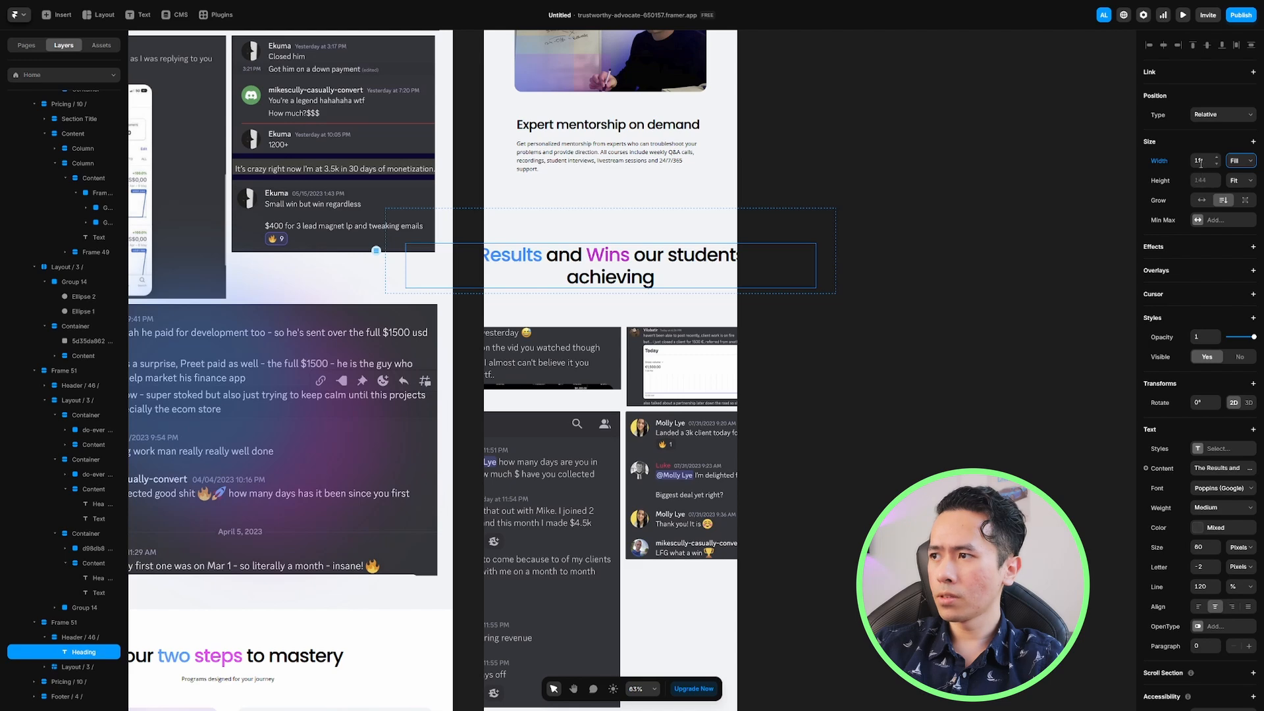
Set the parent frame of the Tablet "Results and Wins" section to a relative width of 100%
left_click(77, 638)
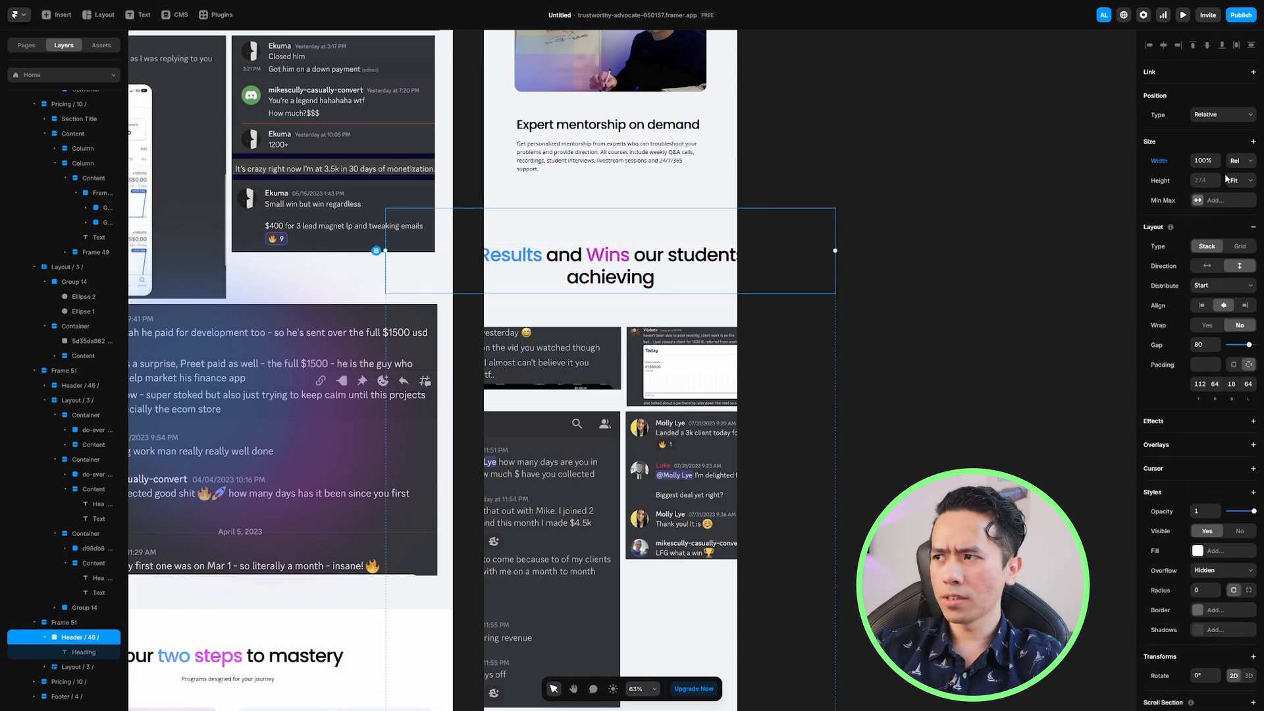
key("Escape")
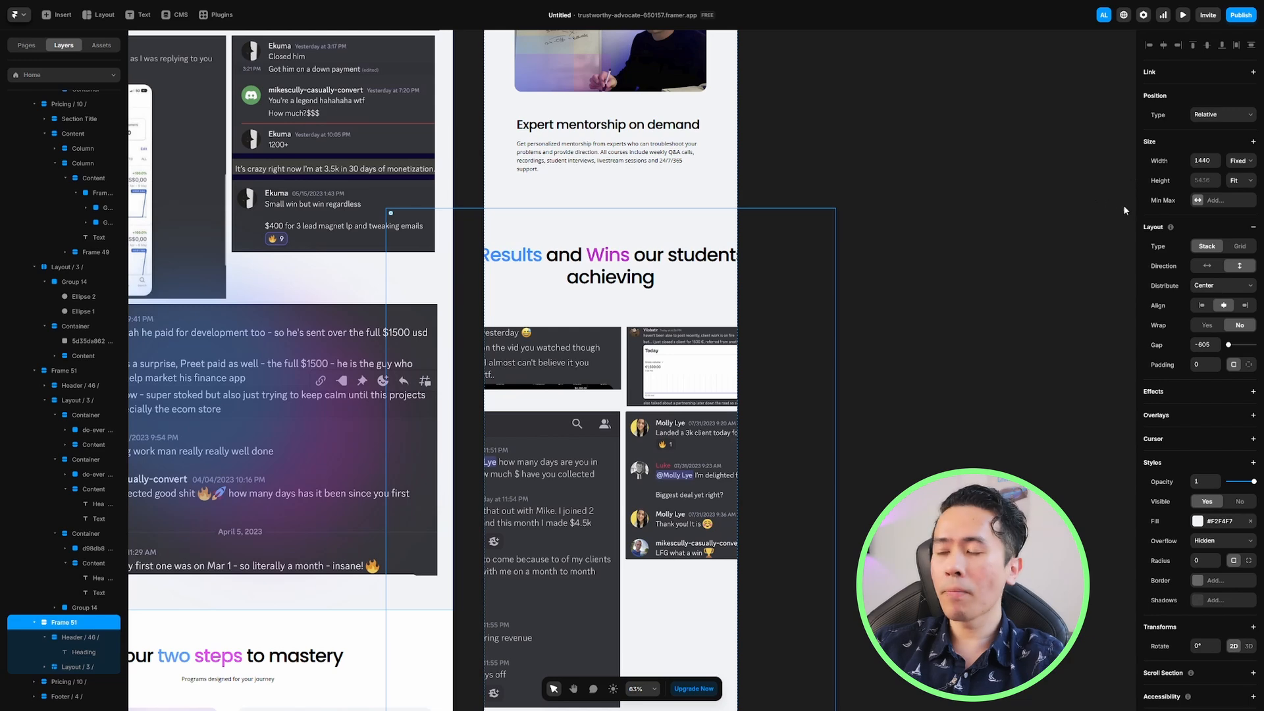
left_click(1239, 160)
left_click(1203, 165)
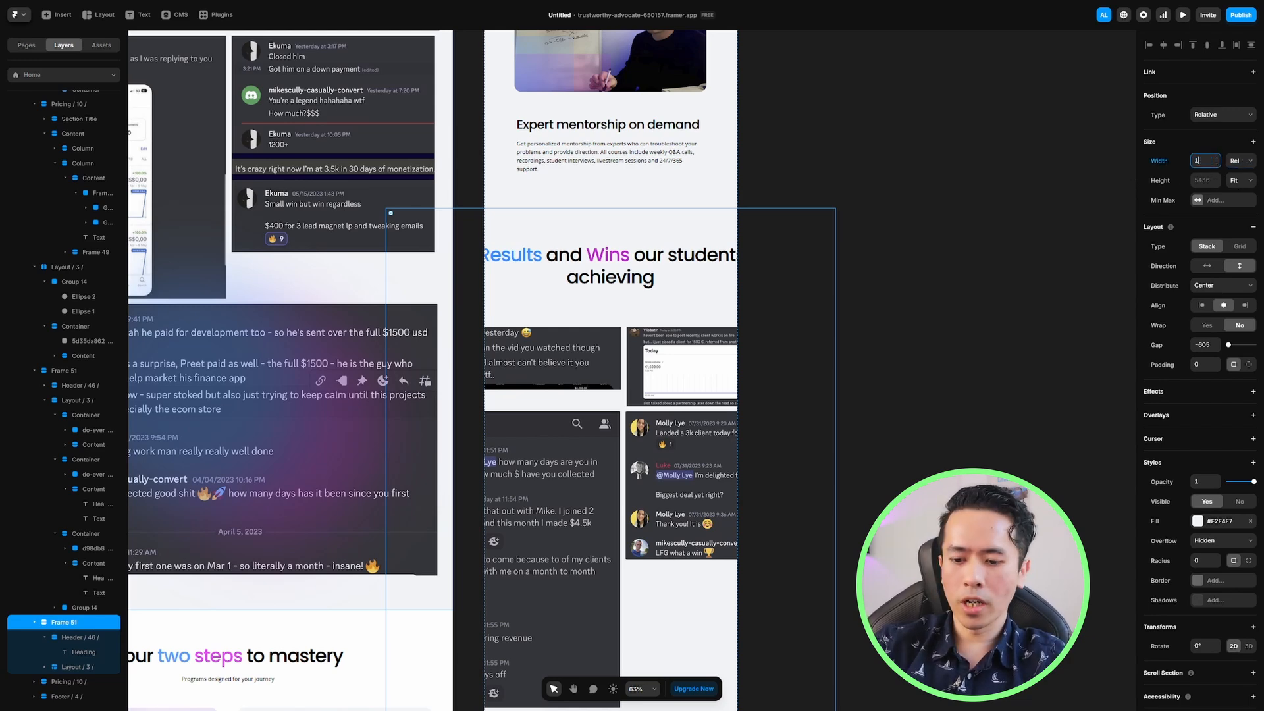
type("100")
key("Return")
left_click(821, 330)
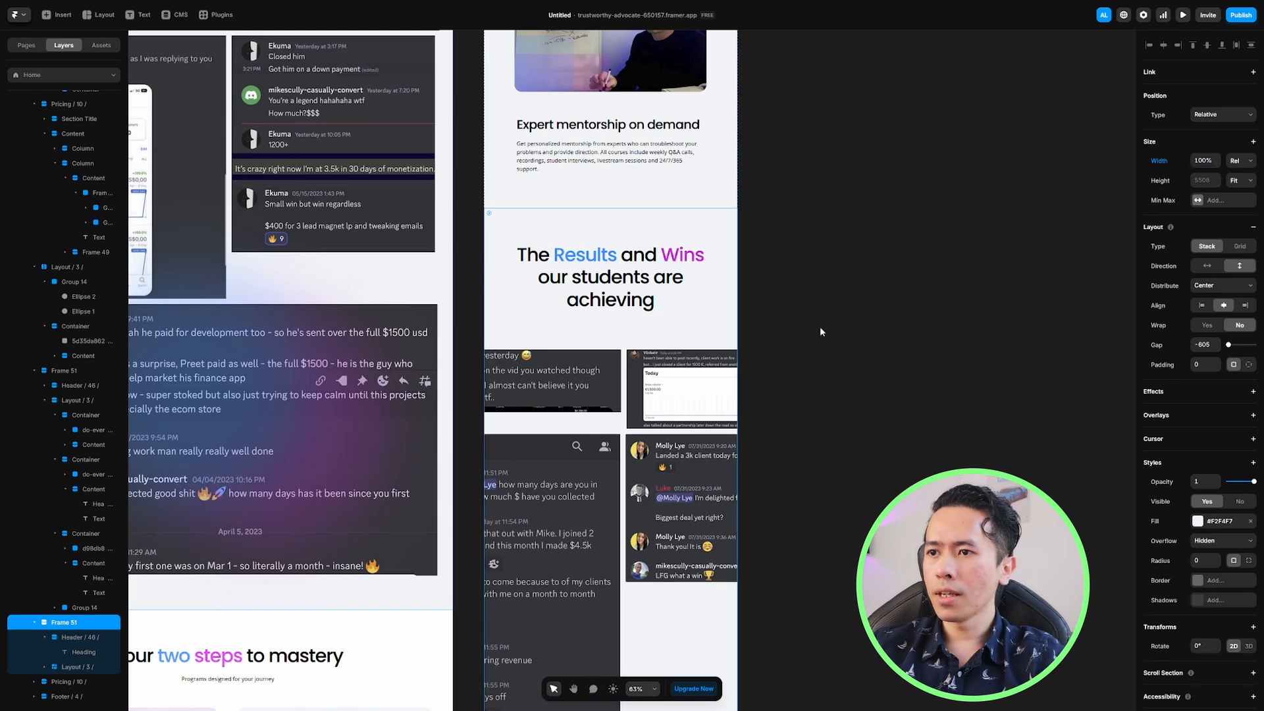
Set the layout stack holding the results screenshots on the Tablet breakpoint to a width of 100%
left_click_drag(857, 314, 829, 94)
left_click(72, 668)
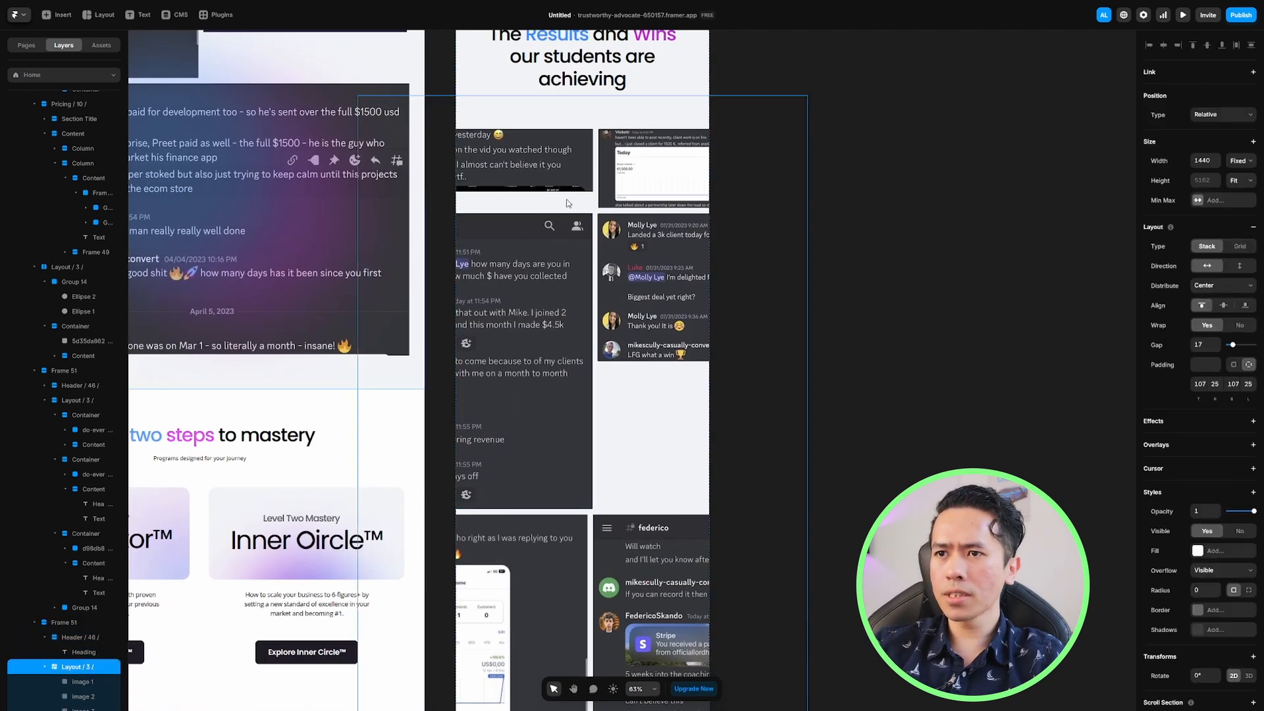
left_click(45, 667)
scroll(63, 607, "down", 1)
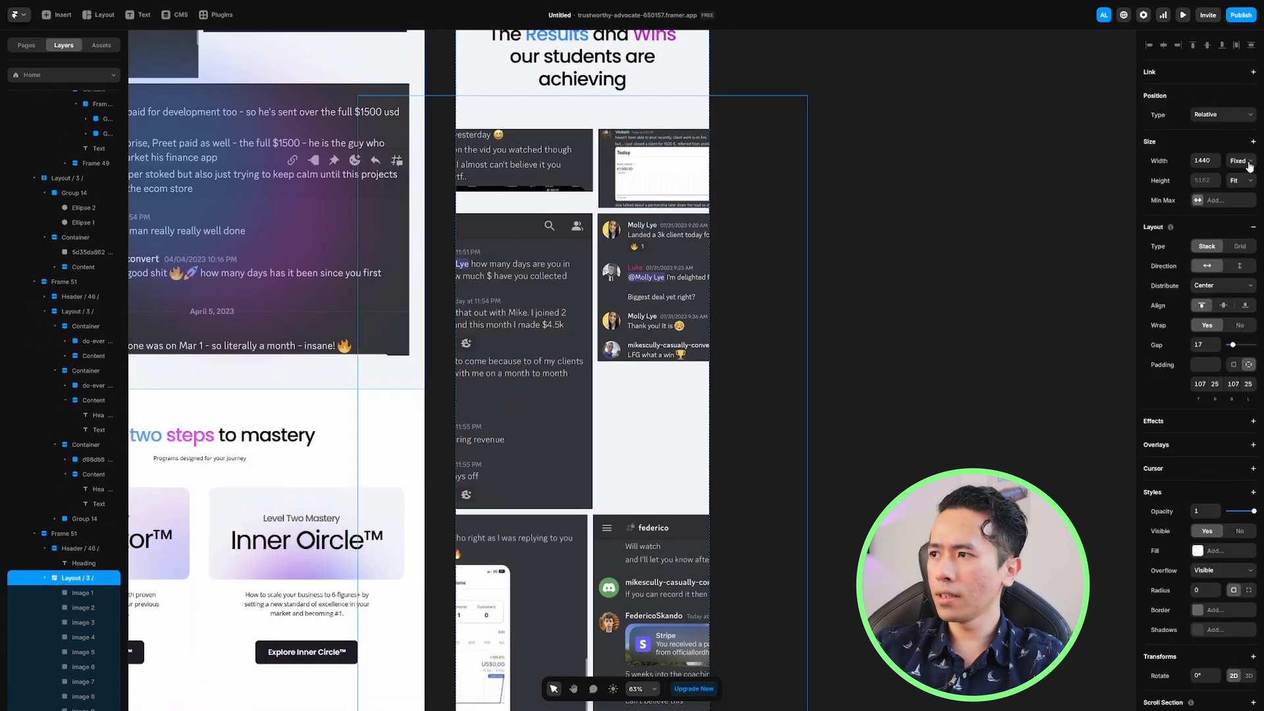
left_click(1203, 160)
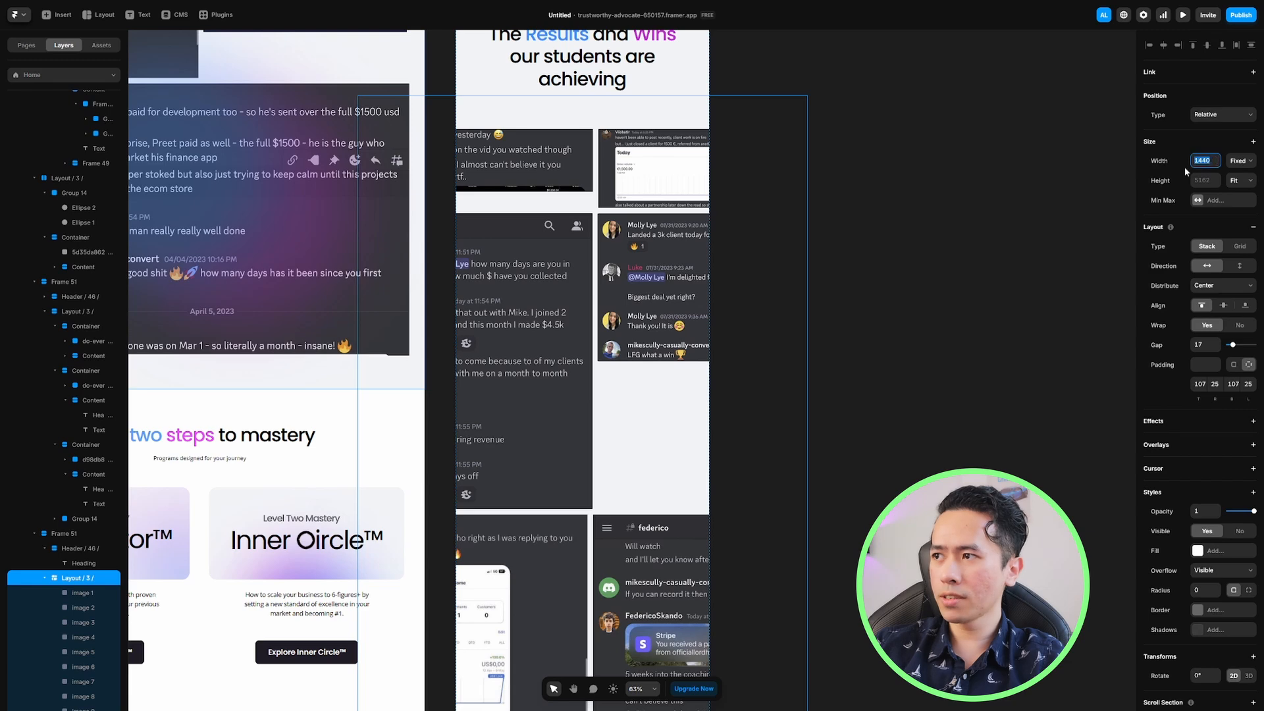
type("100%")
key("Return")
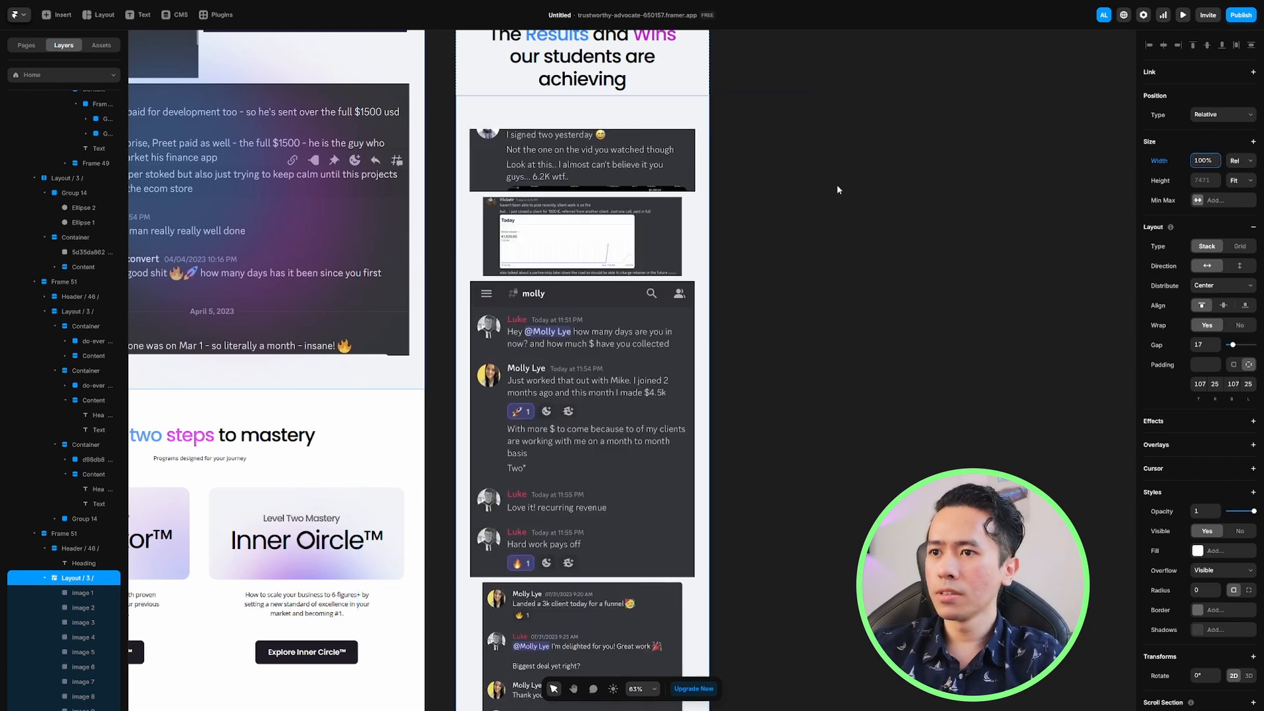
Shrink the oversized Payments screenshot in the Tablet results stack proportionally to about 758 by 463 so it fits the page width
left_click(583, 236)
scroll(801, 101, "down", 15)
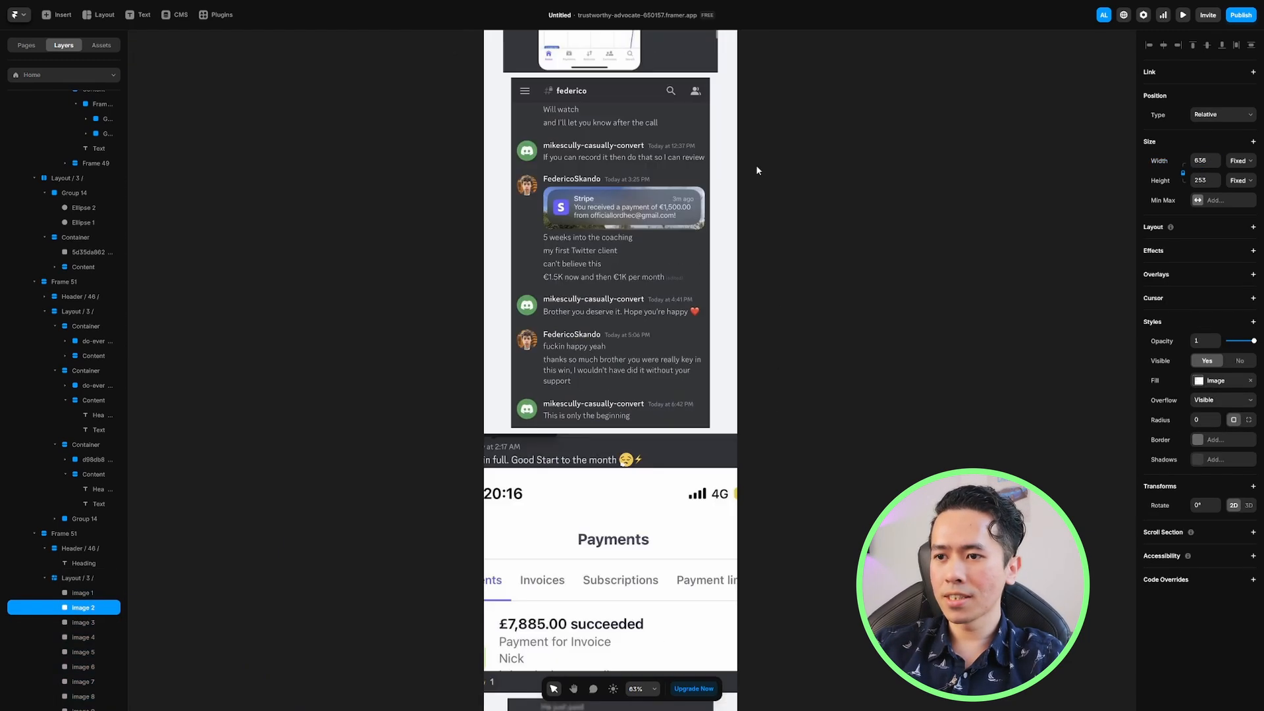
scroll(744, 297, "down", 5)
left_click(645, 232)
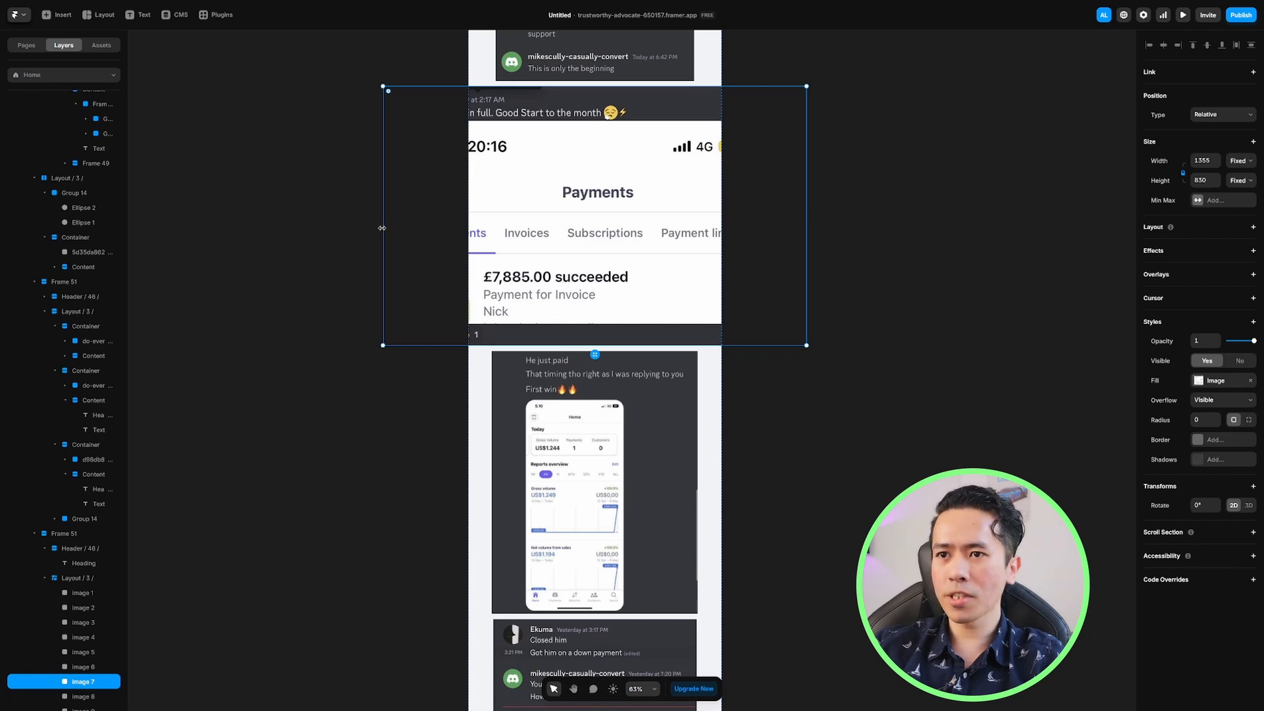
left_click_drag(380, 230, 473, 230)
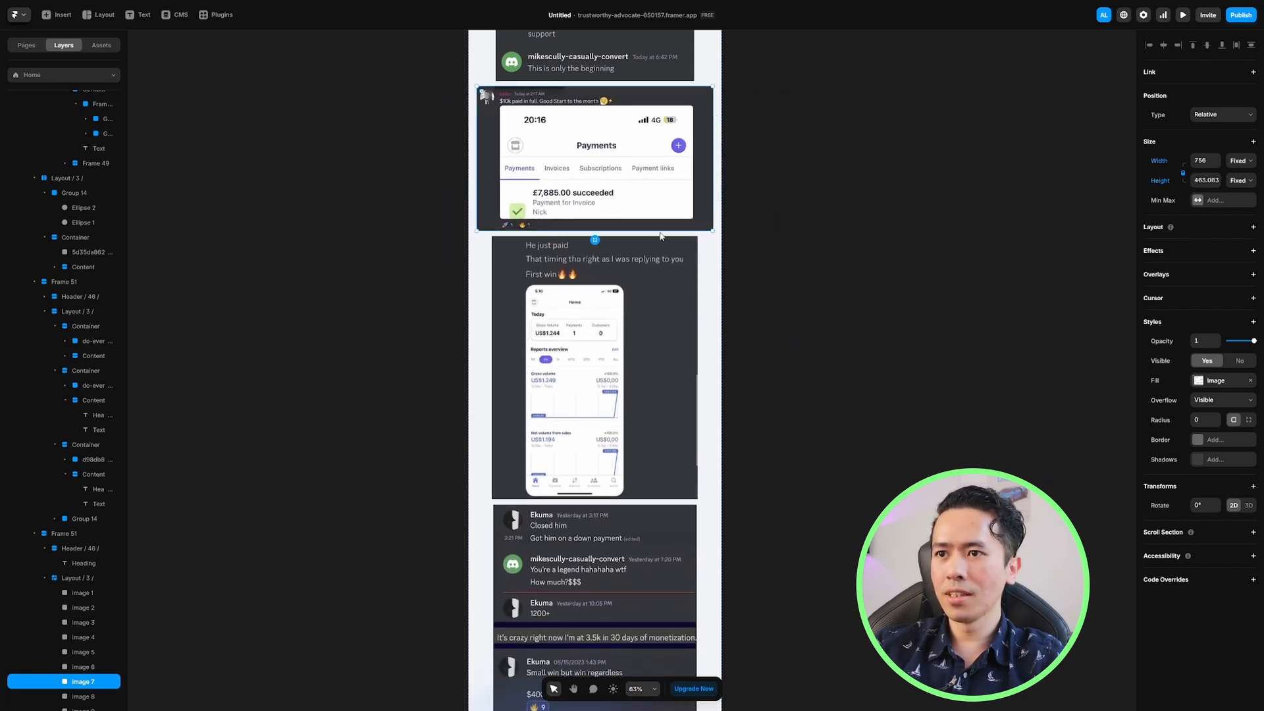
Shrink the oversized last chat screenshot in the Tablet results stack proportionally to about 777 by 504
scroll(834, 198, "down", 8)
left_click(614, 397)
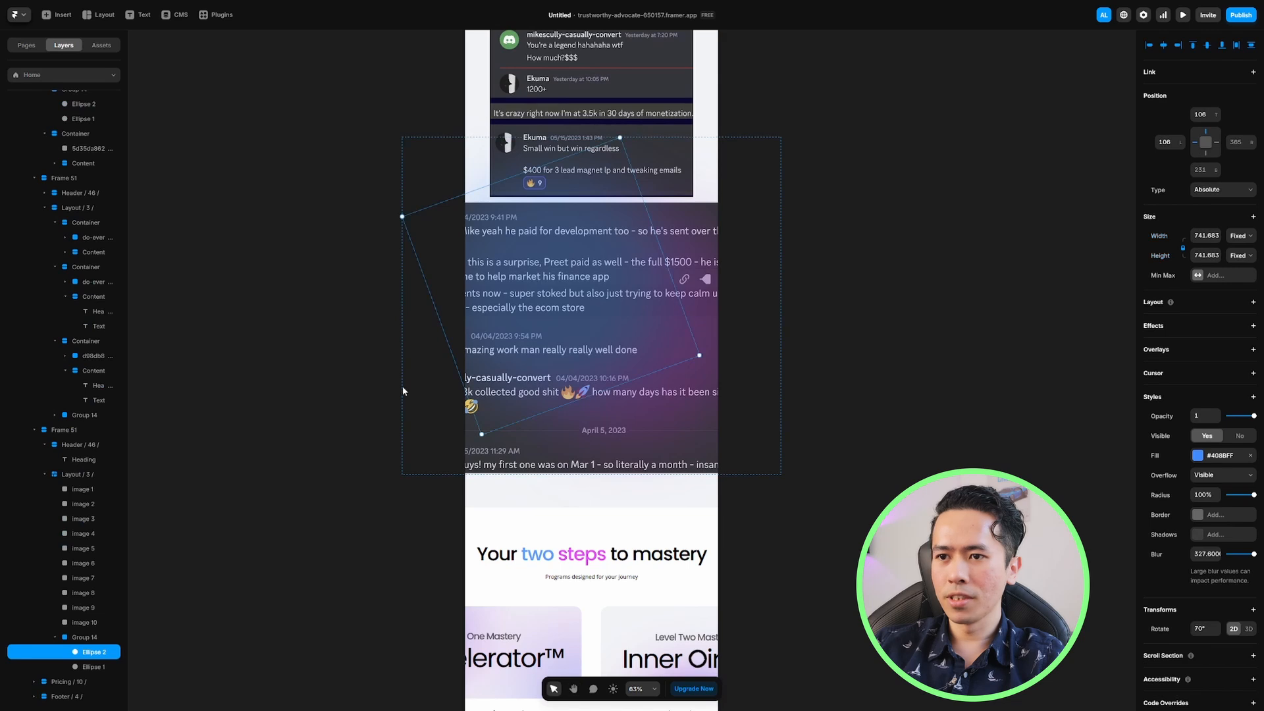
left_click(685, 473)
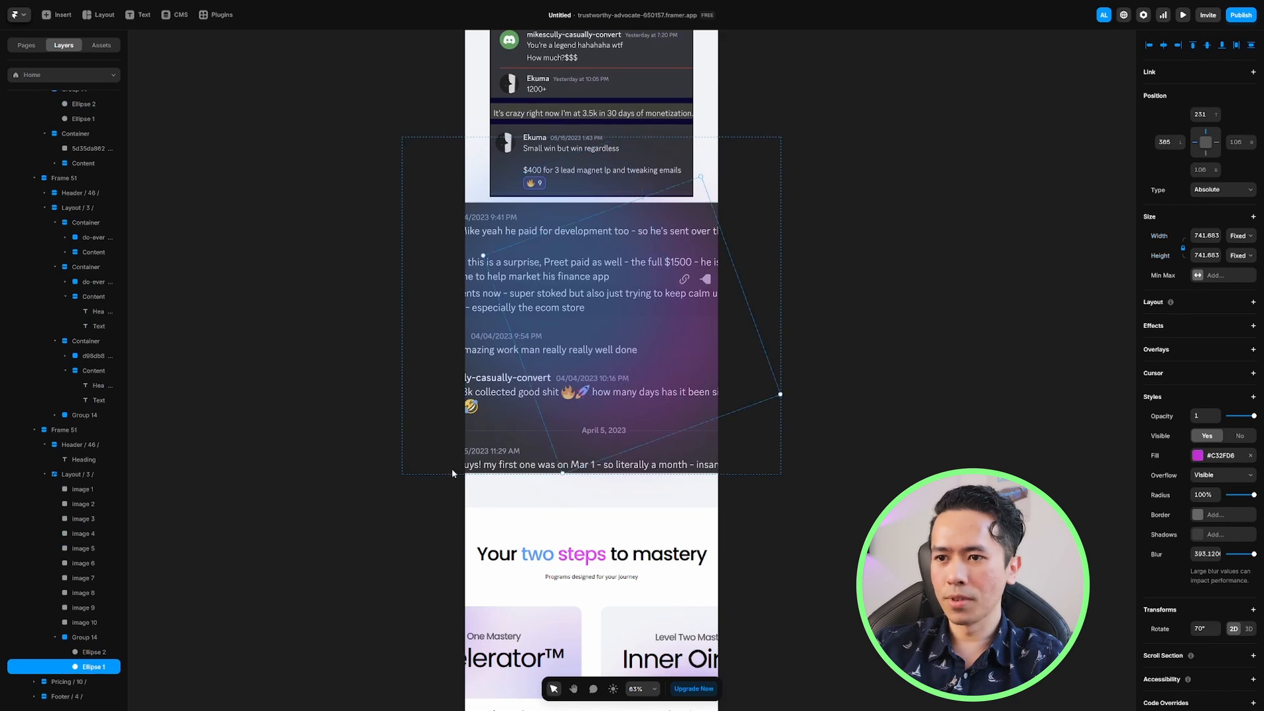
left_click(74, 623)
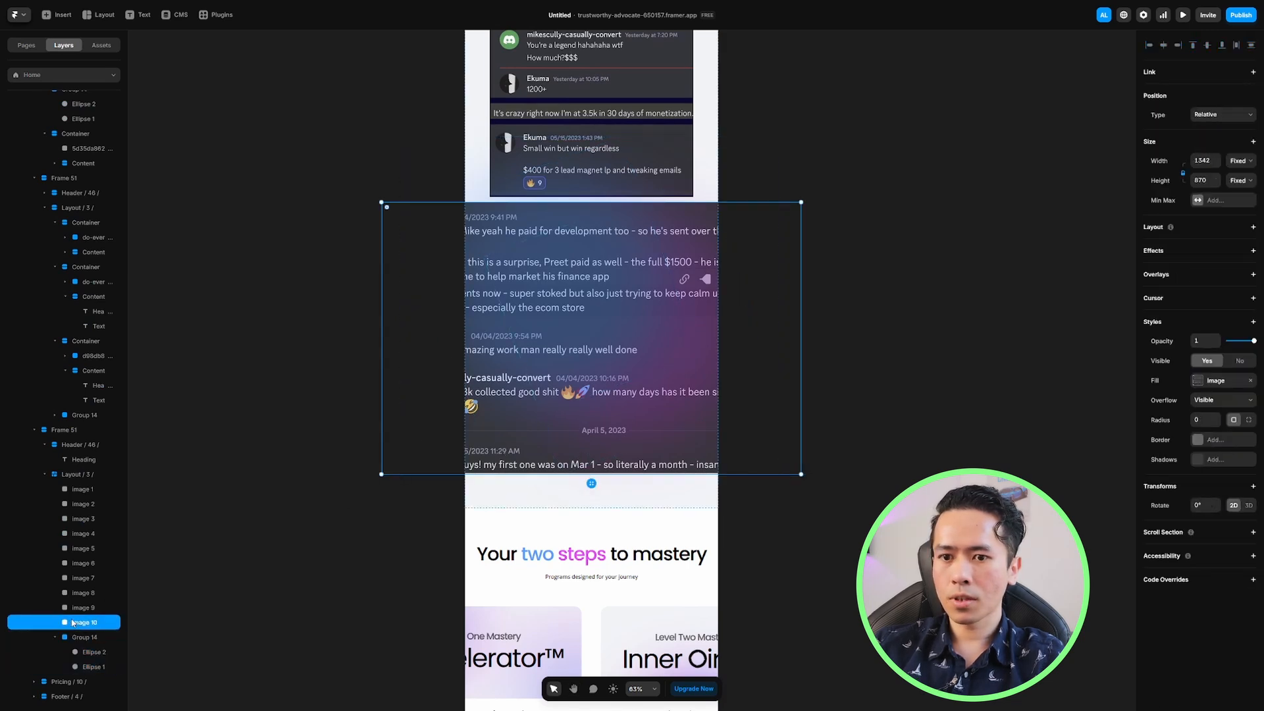
left_click_drag(380, 476, 558, 362)
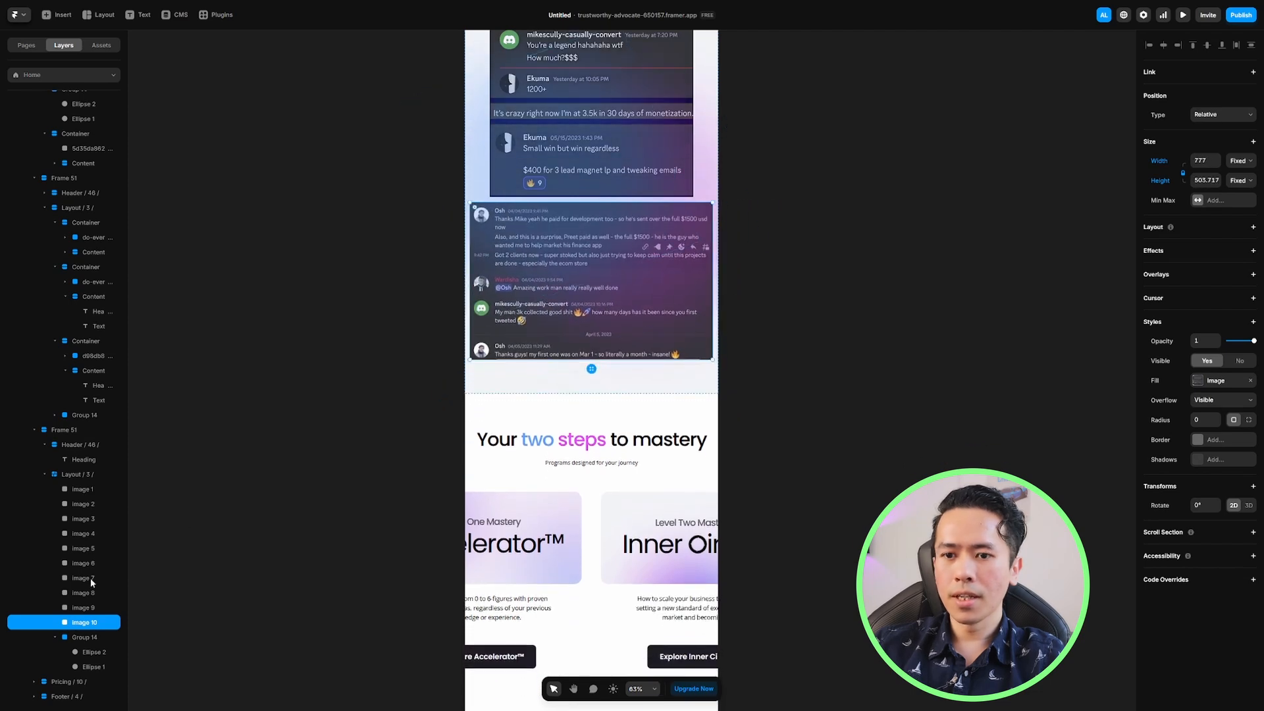
Give all ten results screenshots, Image 1 through Image 10, a Z Index of 1 on the Tablet breakpoint
left_click(77, 491, "shift")
left_click(435, 89)
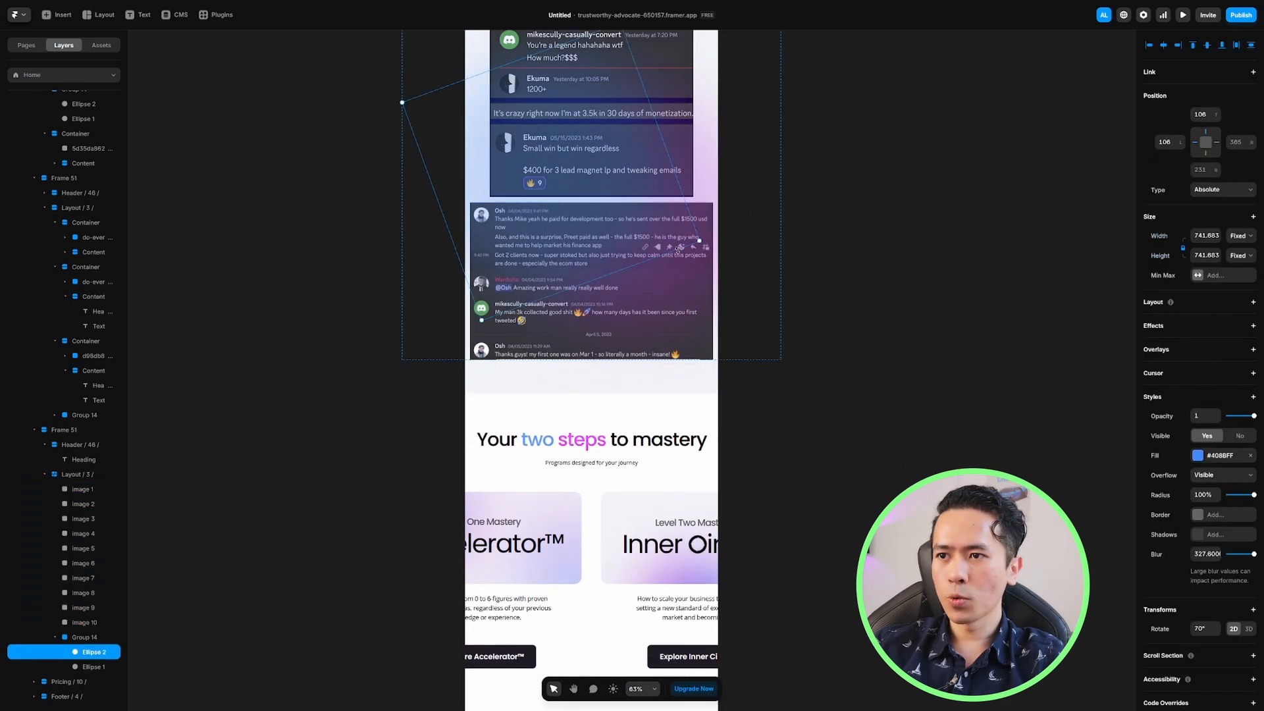
scroll(699, 294, "up", 2)
scroll(699, 294, "up", 2)
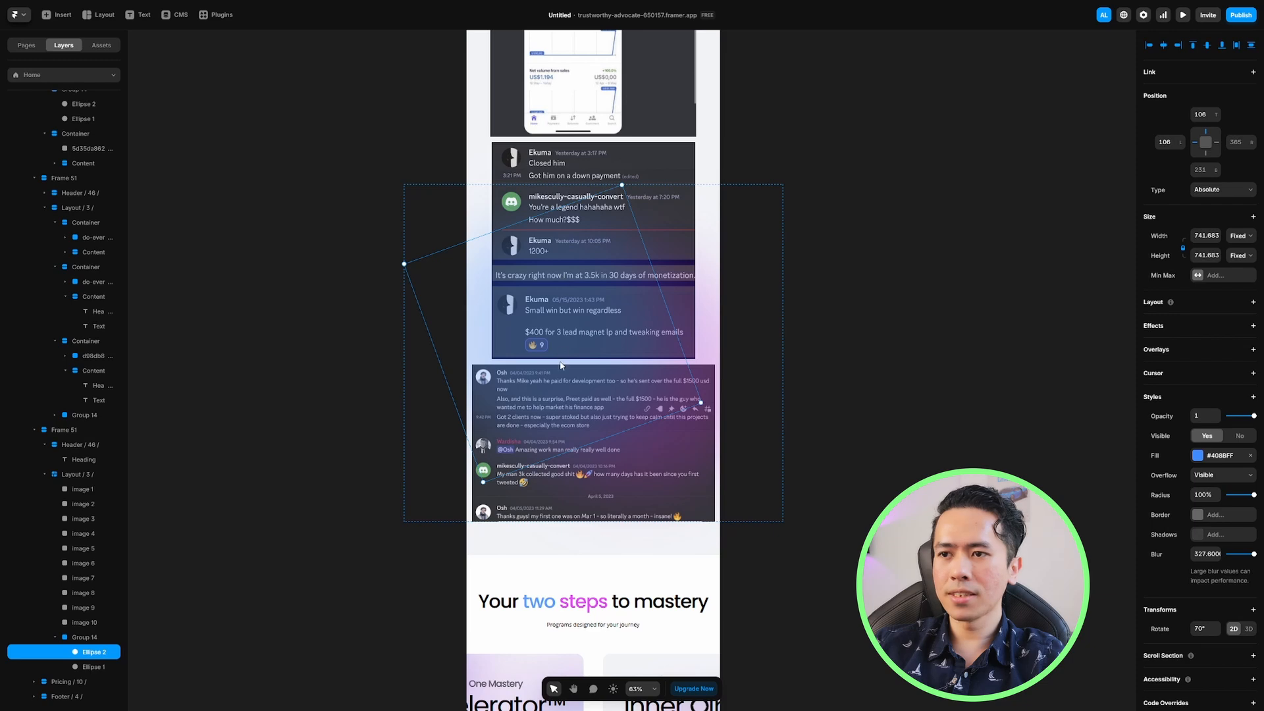
scroll(562, 366, "down", 3)
left_click(551, 276)
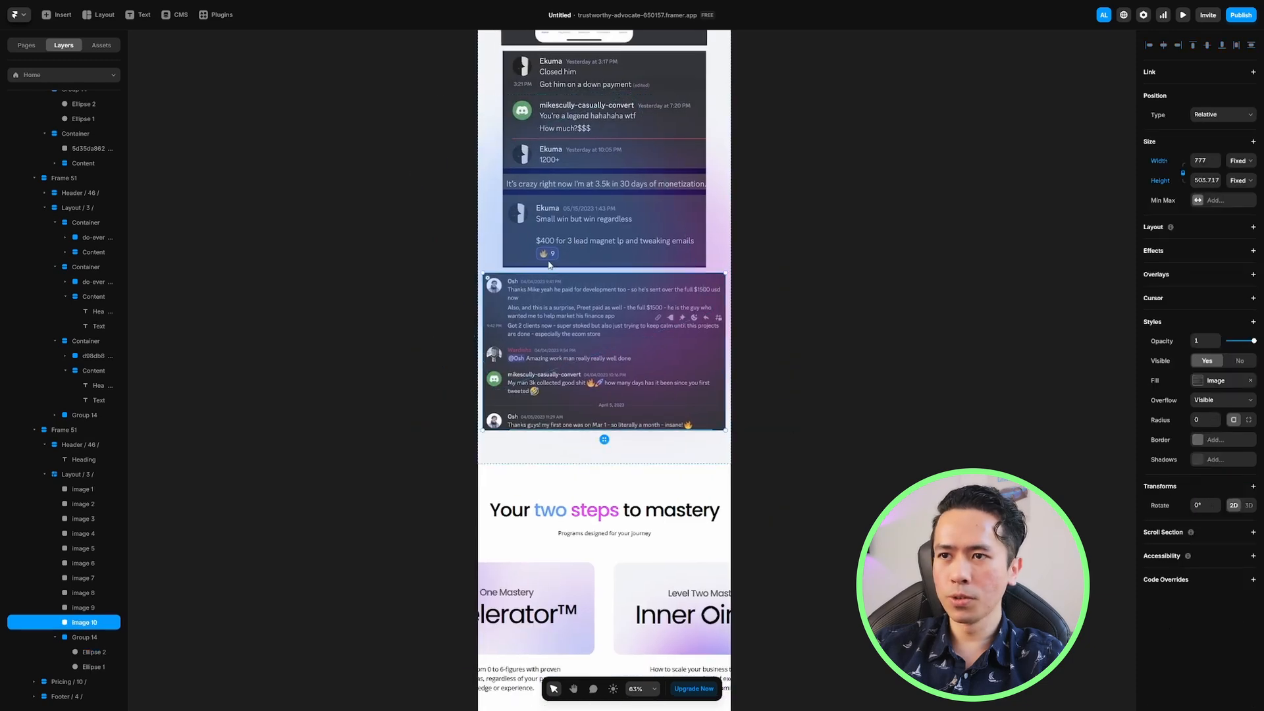
scroll(550, 265, "up", 2)
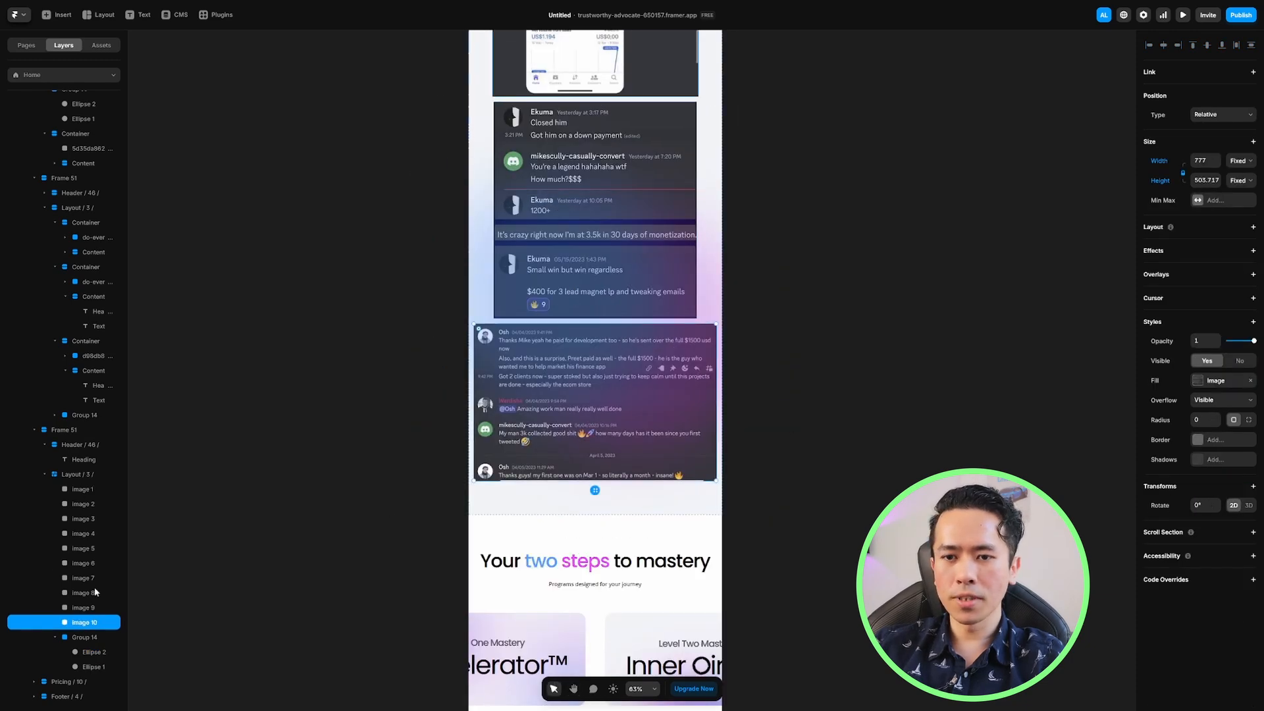
left_click(80, 493, "shift")
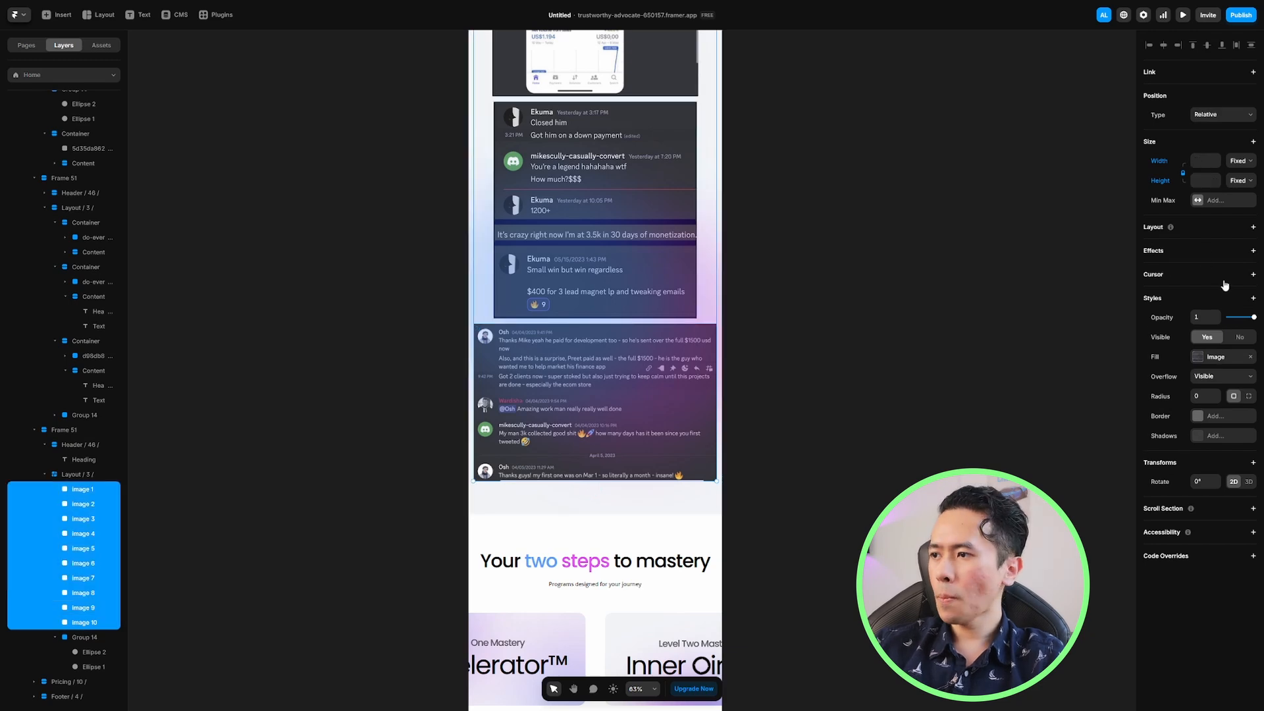
left_click(1254, 299)
left_click(1167, 484)
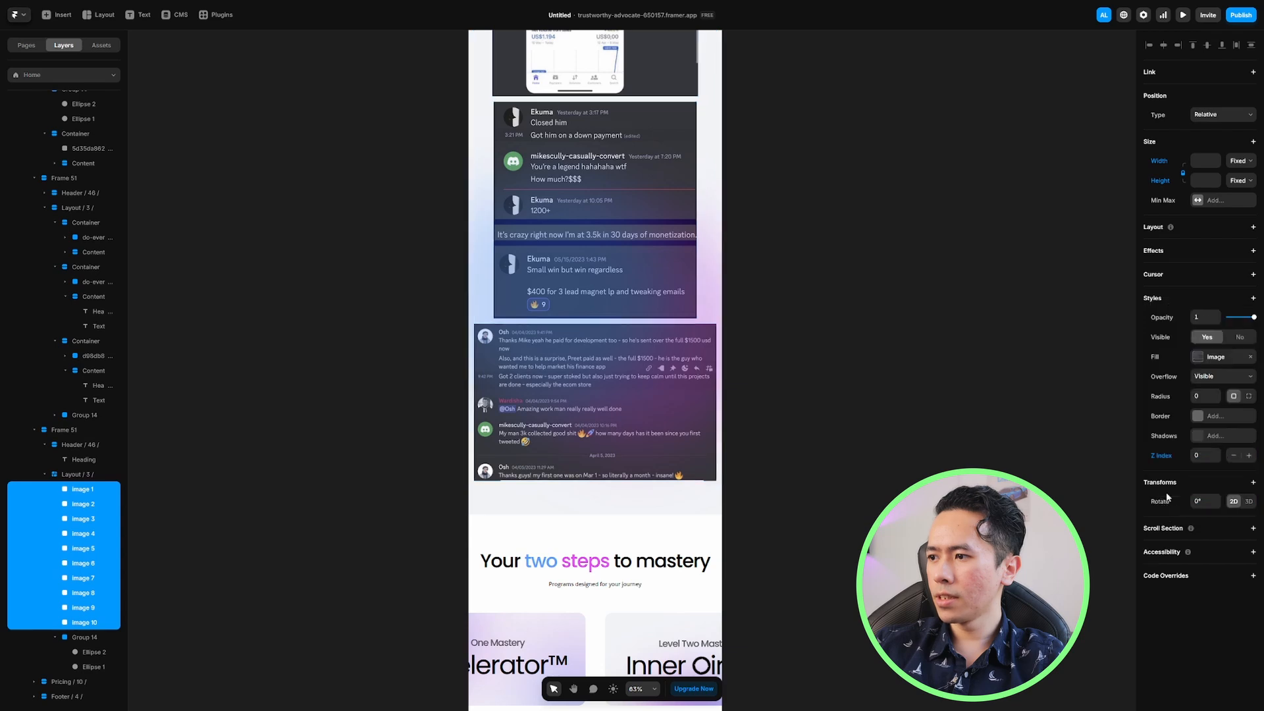
left_click(1250, 455)
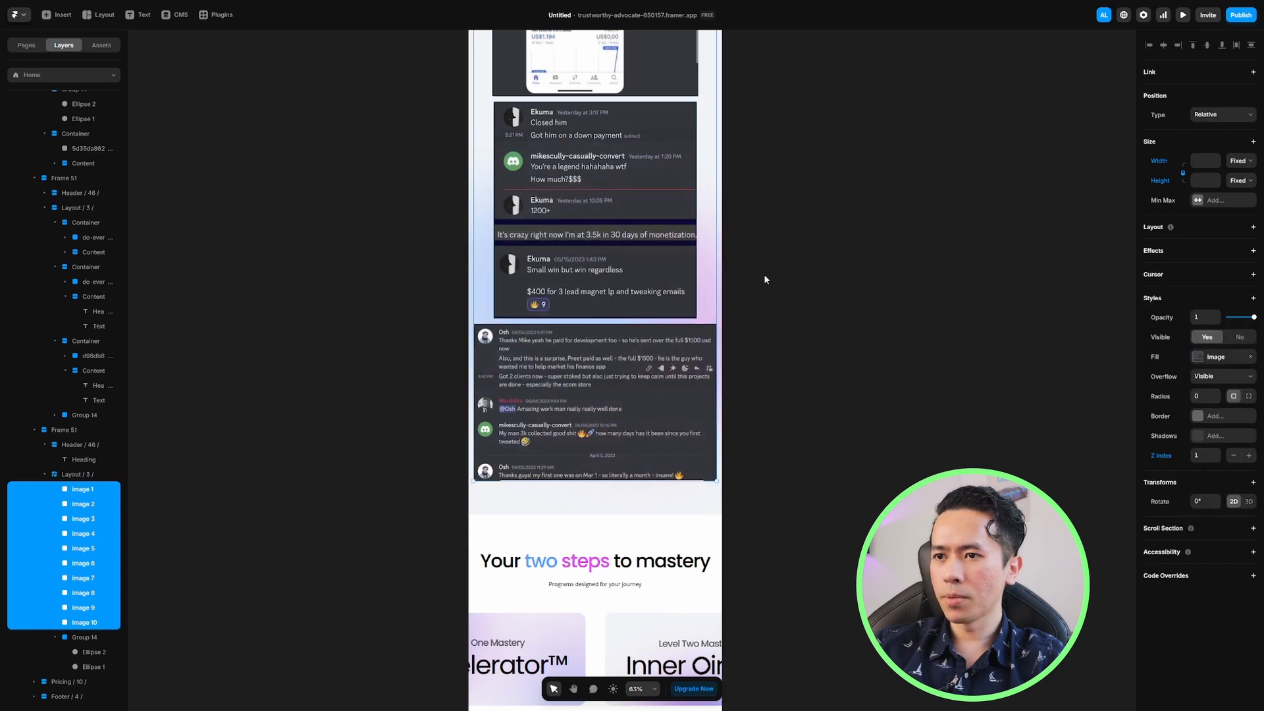
Arrange the two program columns in the Tablet "Your two steps to mastery" section above the footer vertically
scroll(639, 279, "up", 4)
scroll(645, 274, "down", 2)
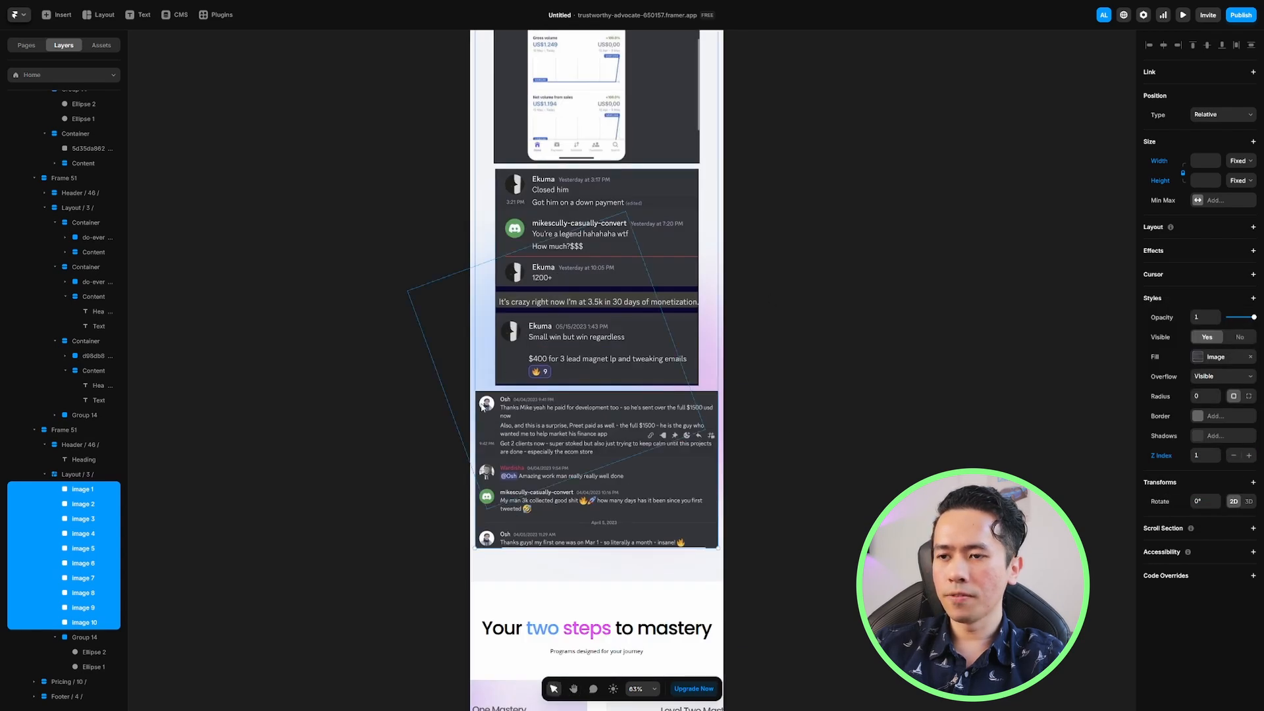
scroll(665, 444, "down", 5)
left_click(668, 405)
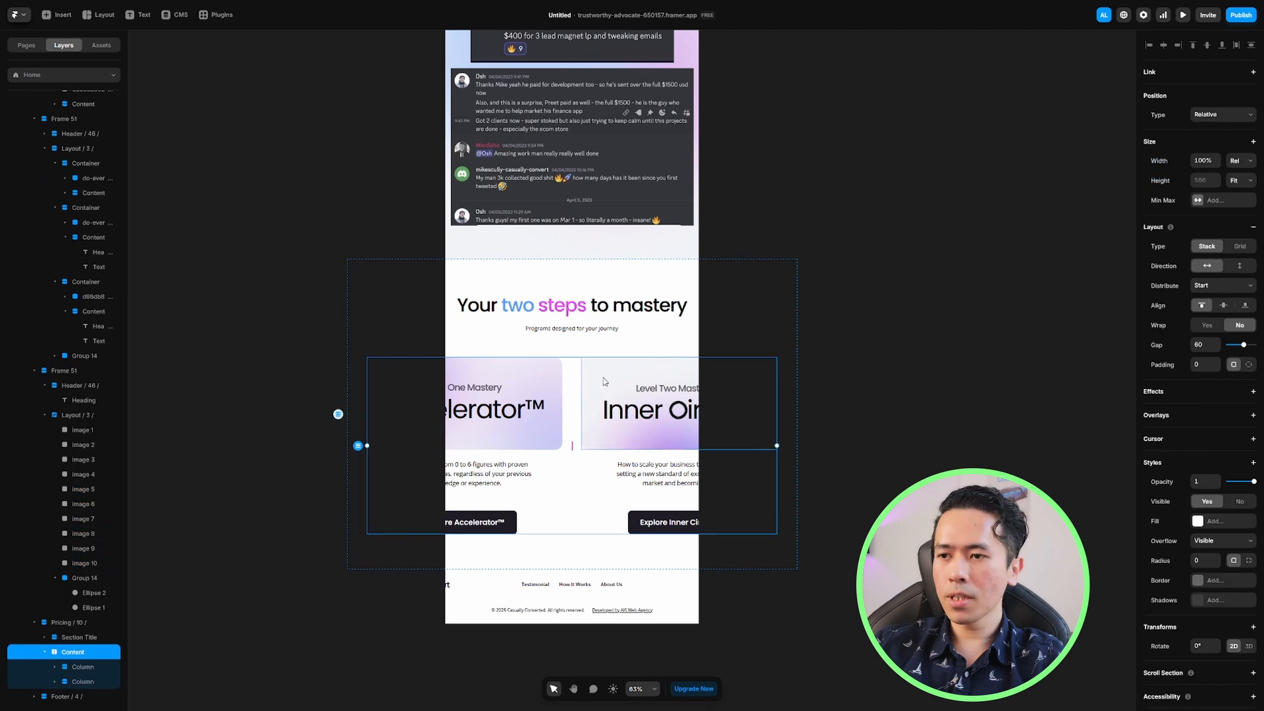
left_click(1247, 265)
scroll(797, 361, "down", 4)
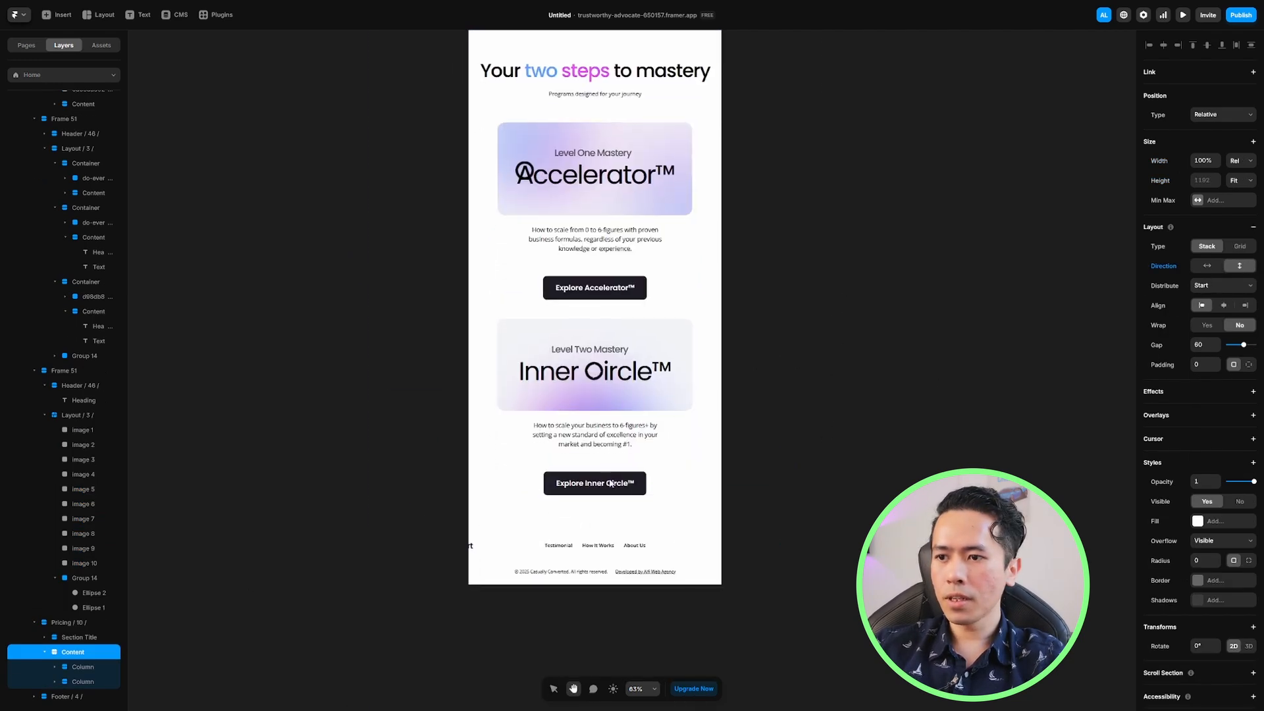
Try stacking the Tablet footer's logo, links and social icons vertically
left_click(696, 568)
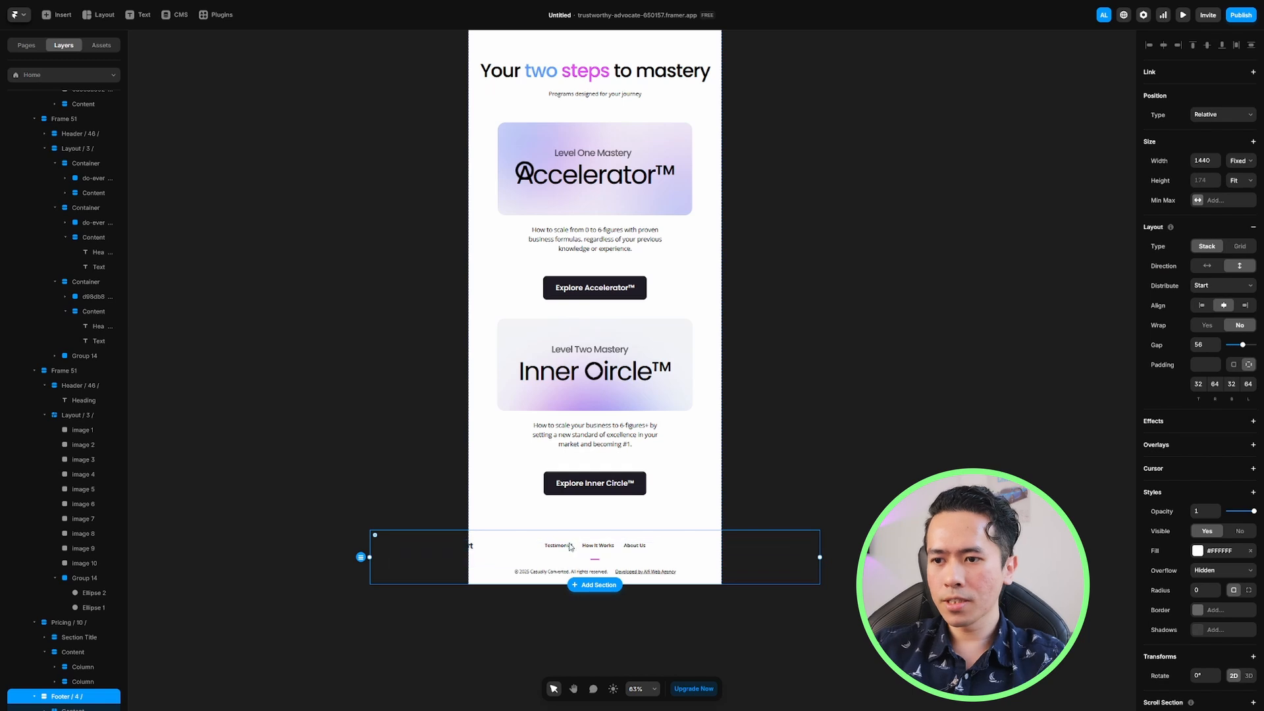
scroll(540, 555, "up", 5)
left_click(514, 550)
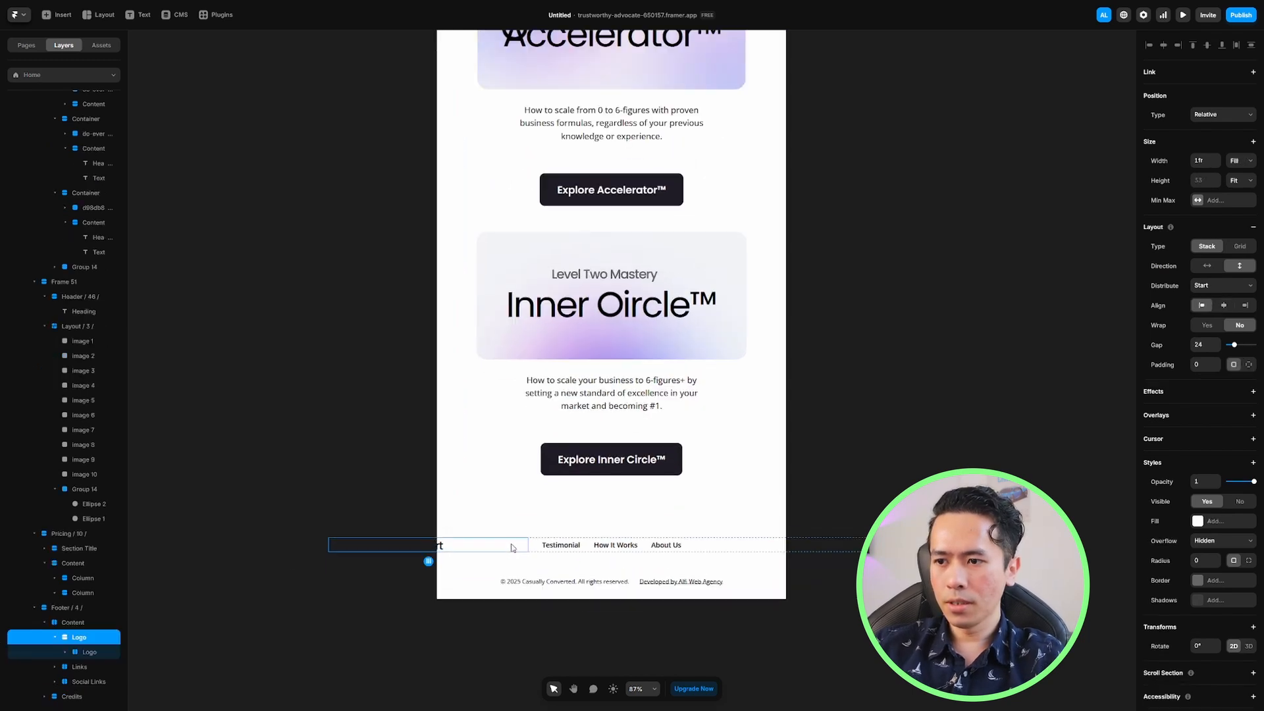
left_click(506, 549)
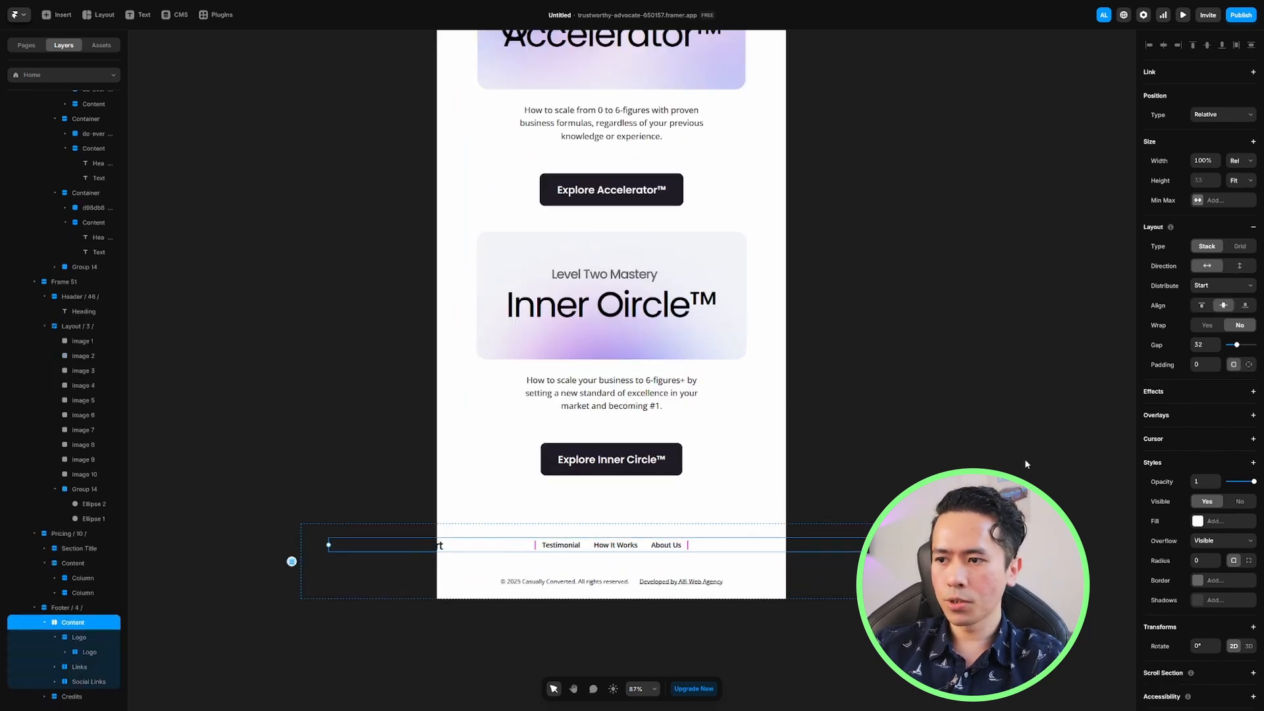
left_click(1241, 267)
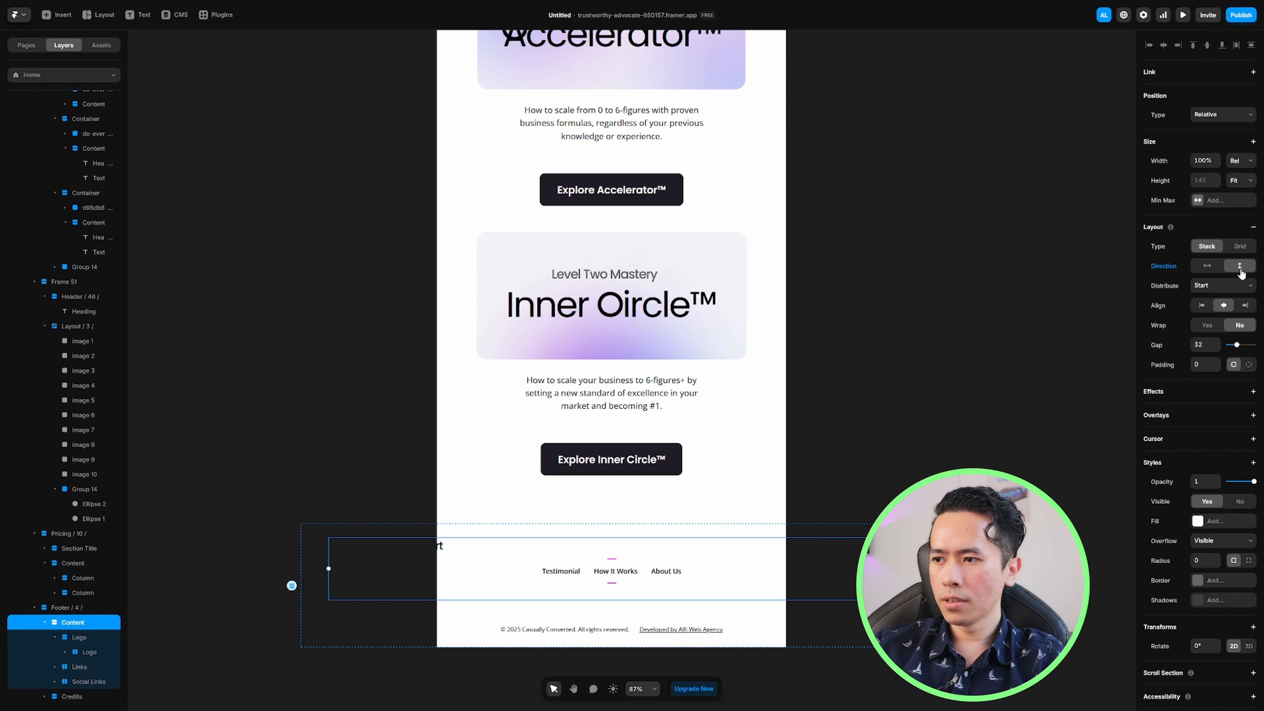
key("ctrl+z")
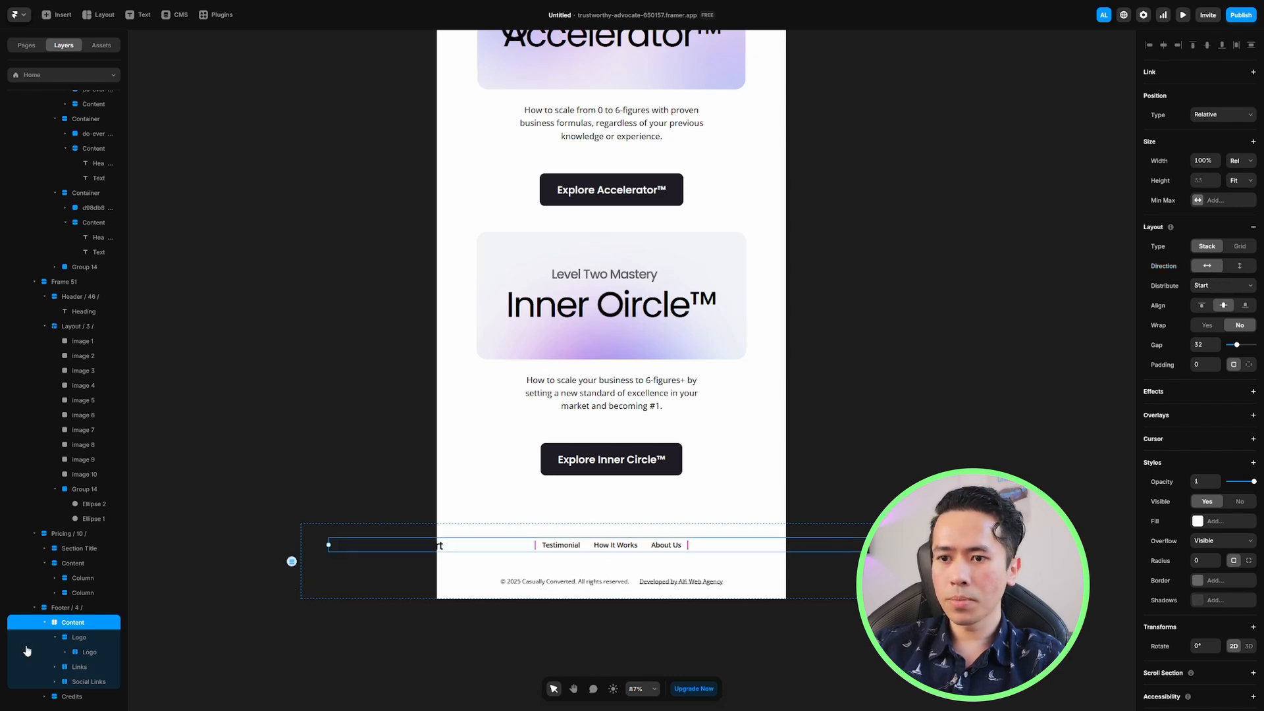
Set the Tablet footer's width to a relative 100%
left_click(49, 607)
left_click(1203, 161)
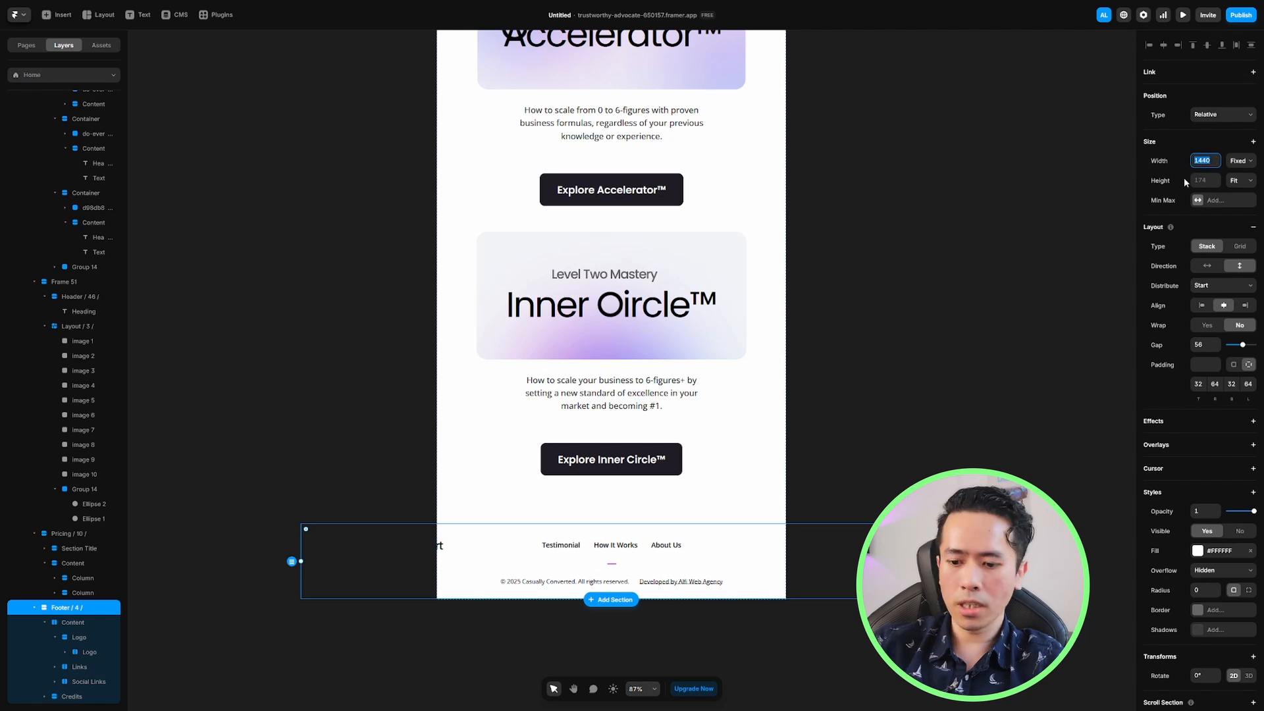
type("100%")
key("Return")
scroll(649, 473, "down", 3)
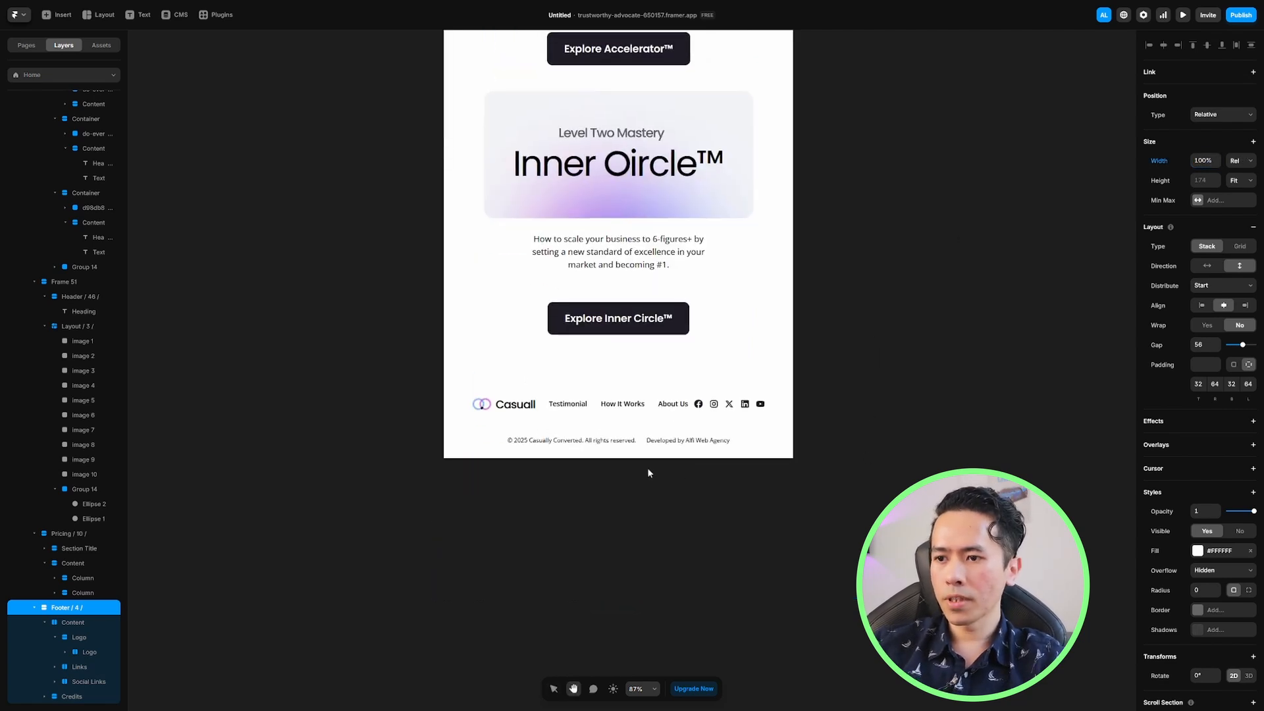
Change the direction of the Tablet footer's content stack to vertical so logo, links and social icons sit on separate rows
left_click(518, 410)
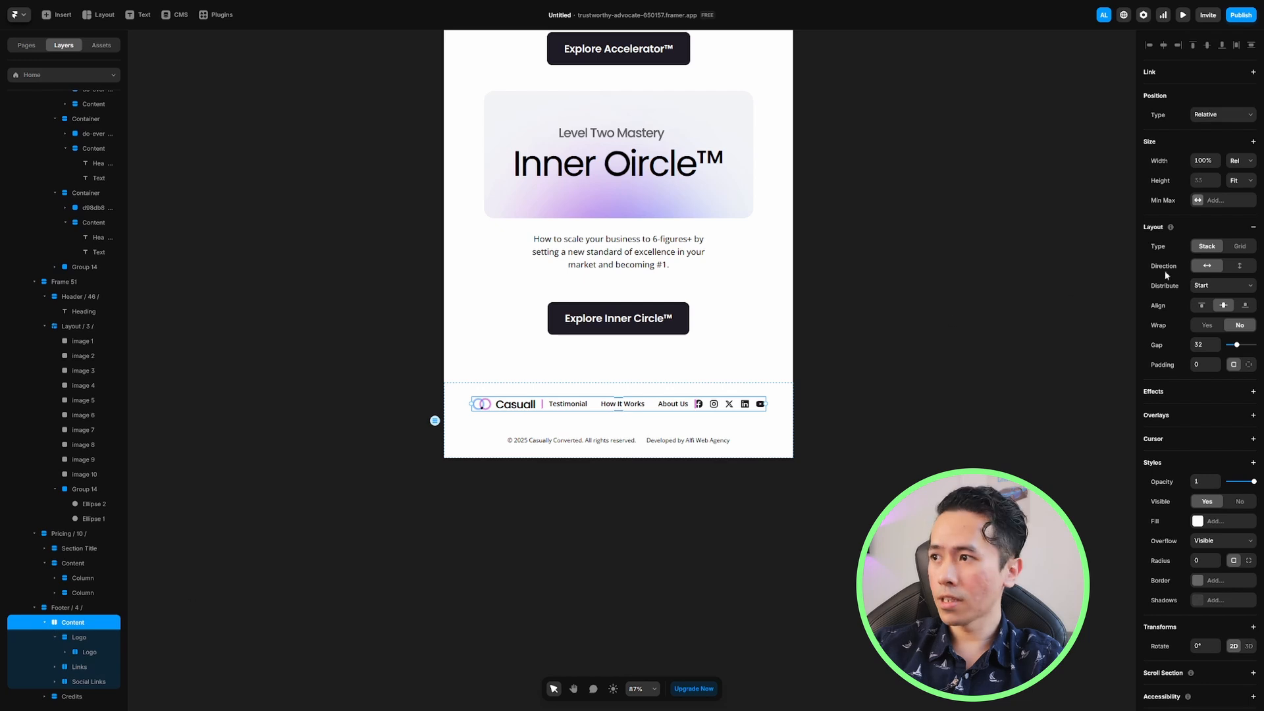
left_click(1239, 266)
scroll(808, 461, "down", 1)
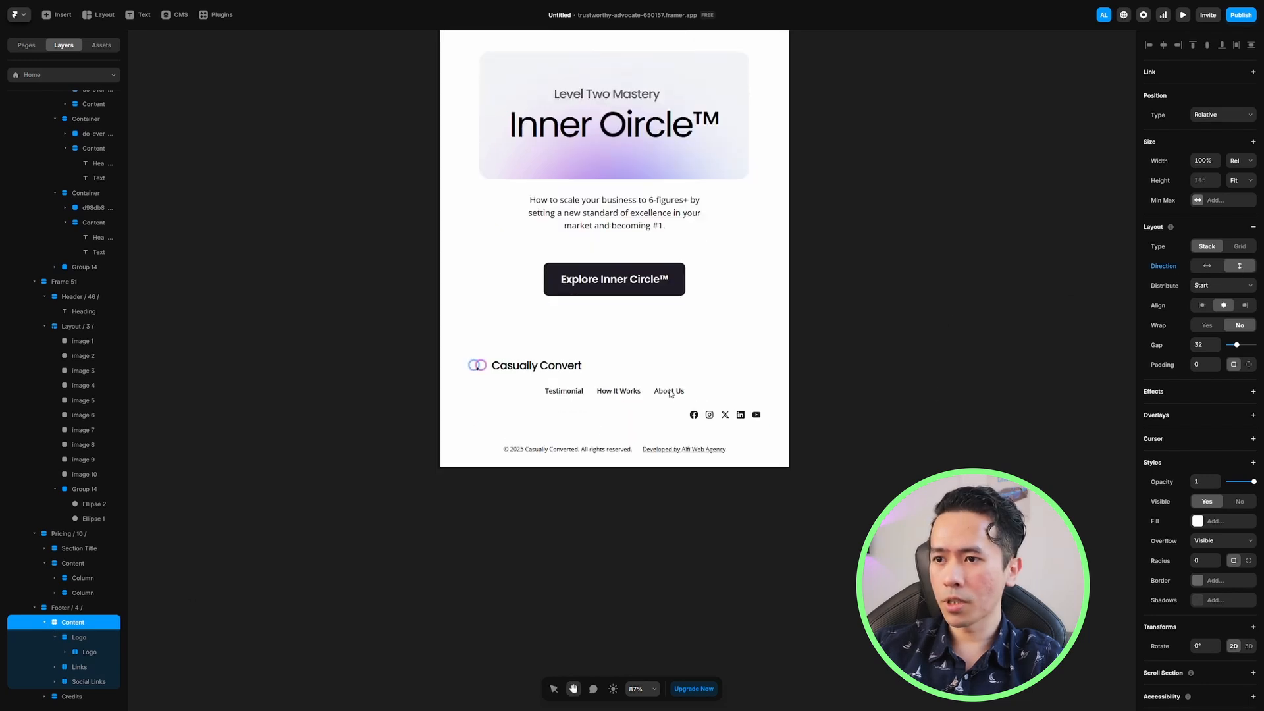
left_click(570, 436)
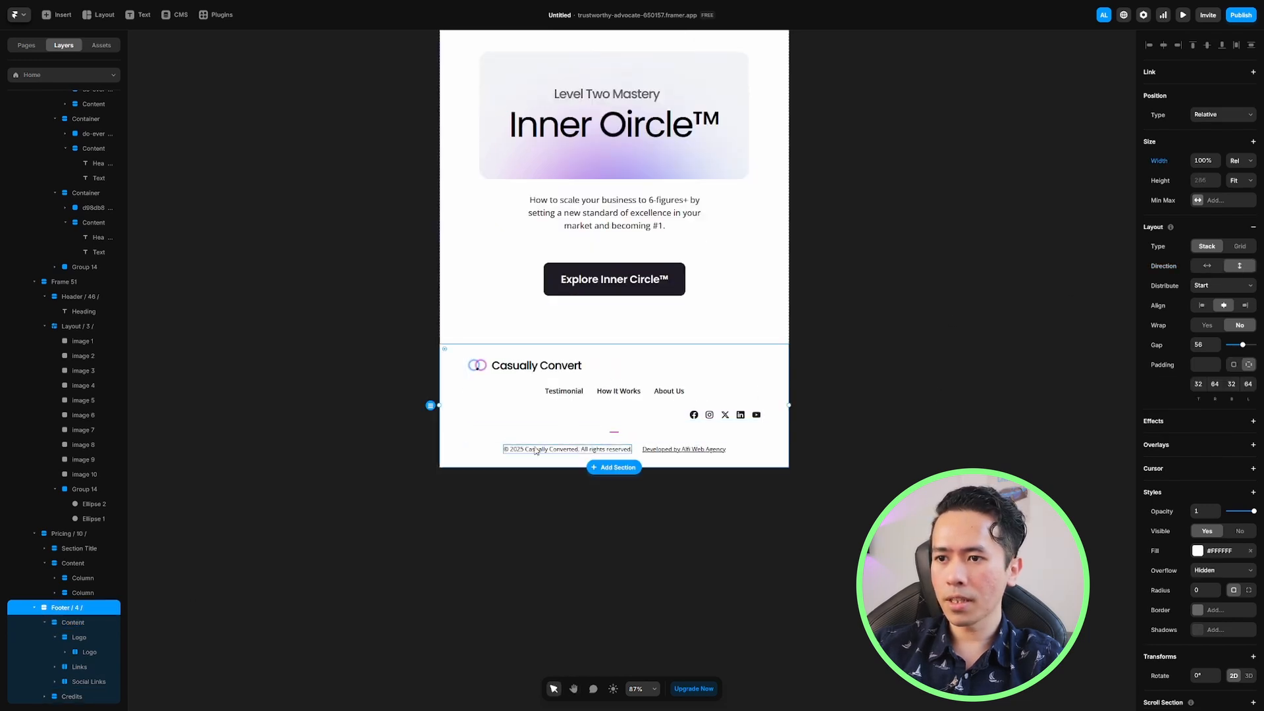
Add a Phone breakpoint with a width of 390 beside the Tablet breakpoint
scroll(666, 446, "down", 5)
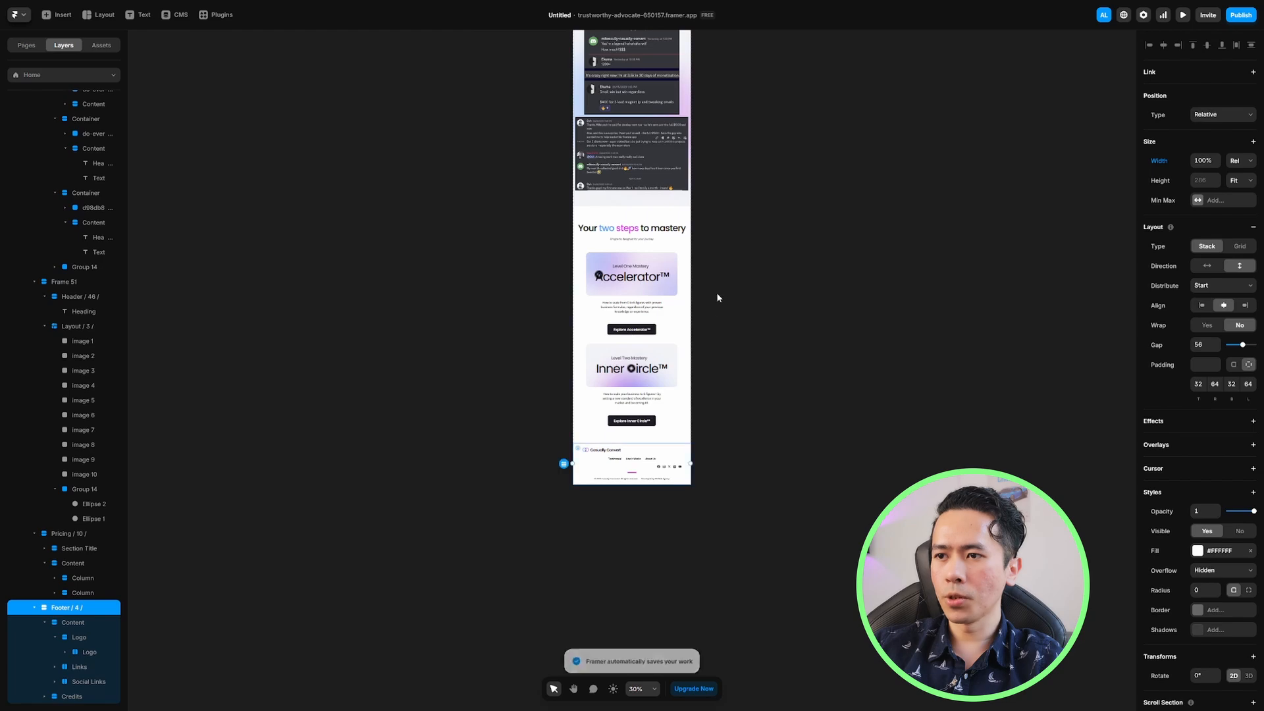
scroll(724, 279, "up", 3)
scroll(670, 300, "down", 2)
scroll(670, 299, "down", 1)
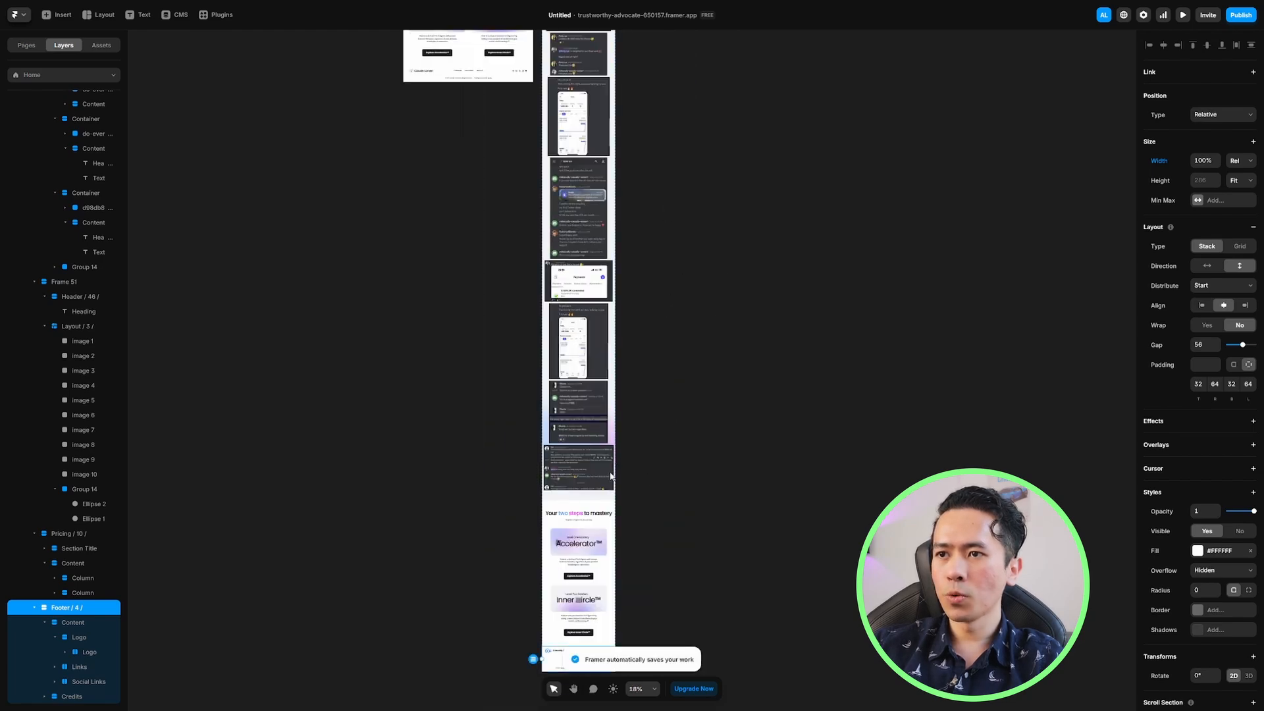
scroll(628, 434, "up", 5)
scroll(630, 487, "up", 10)
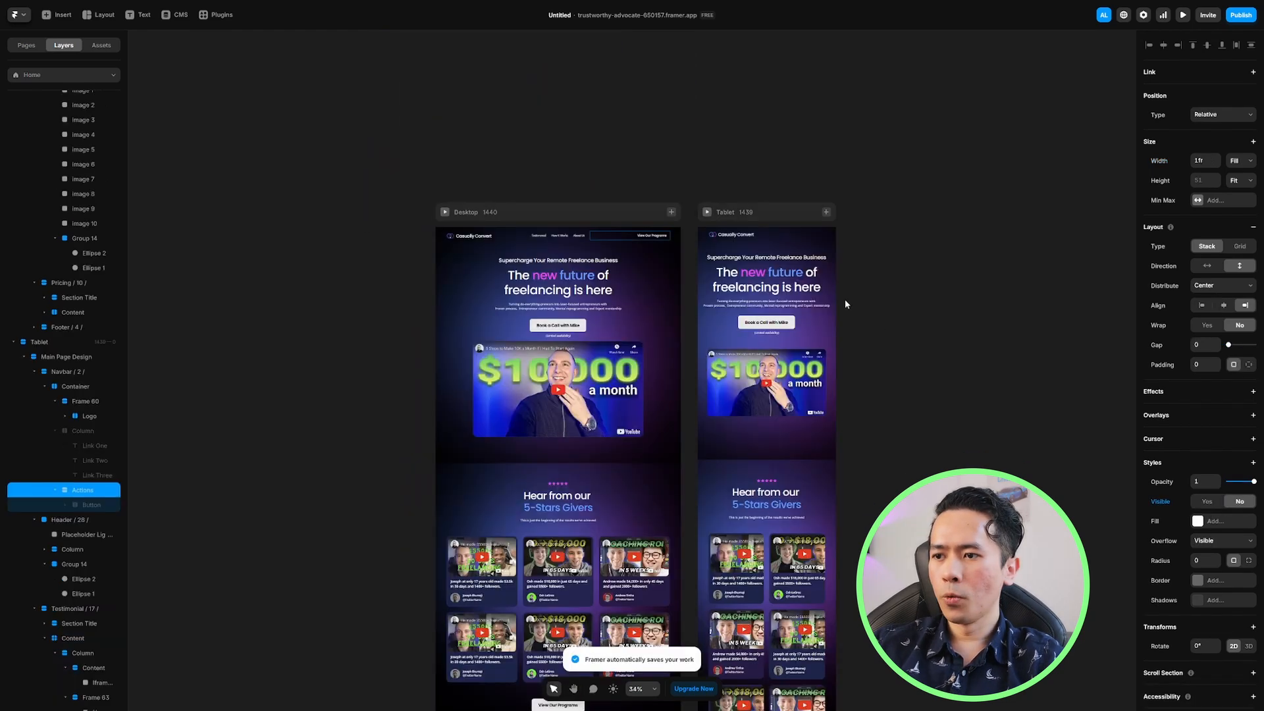
scroll(844, 303, "down", 1)
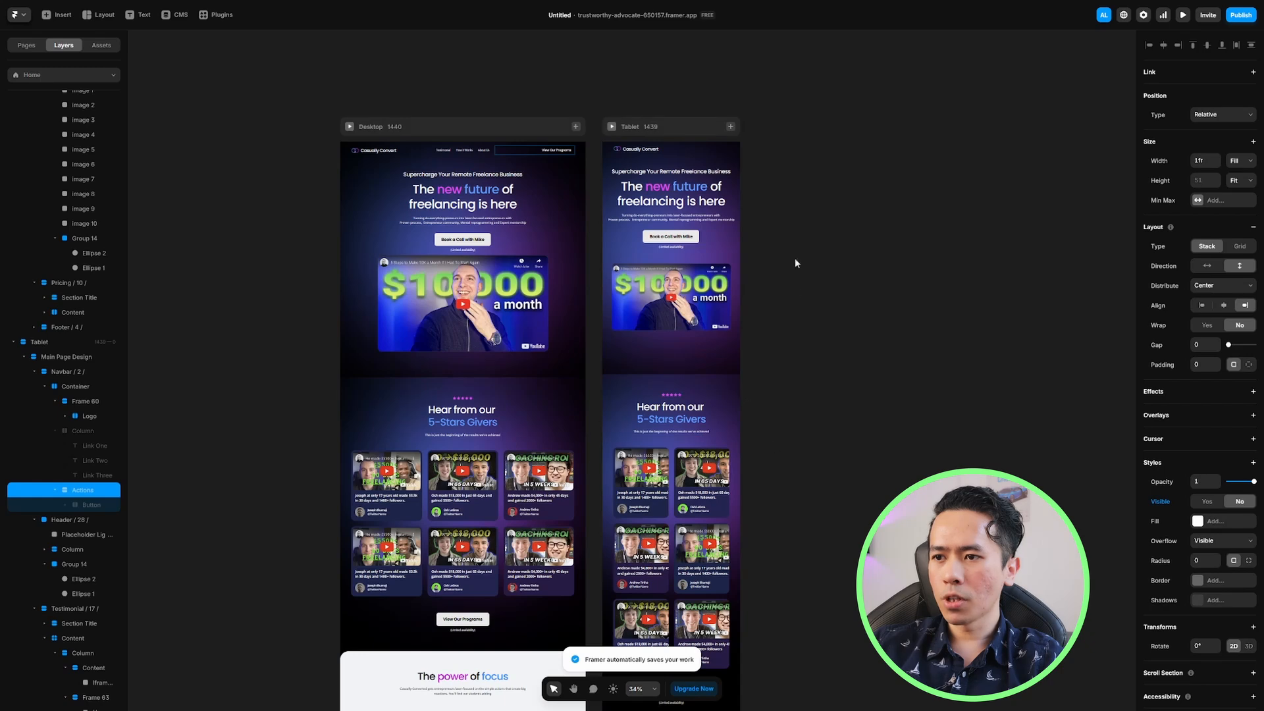
scroll(795, 258, "up", 3)
left_click(672, 269)
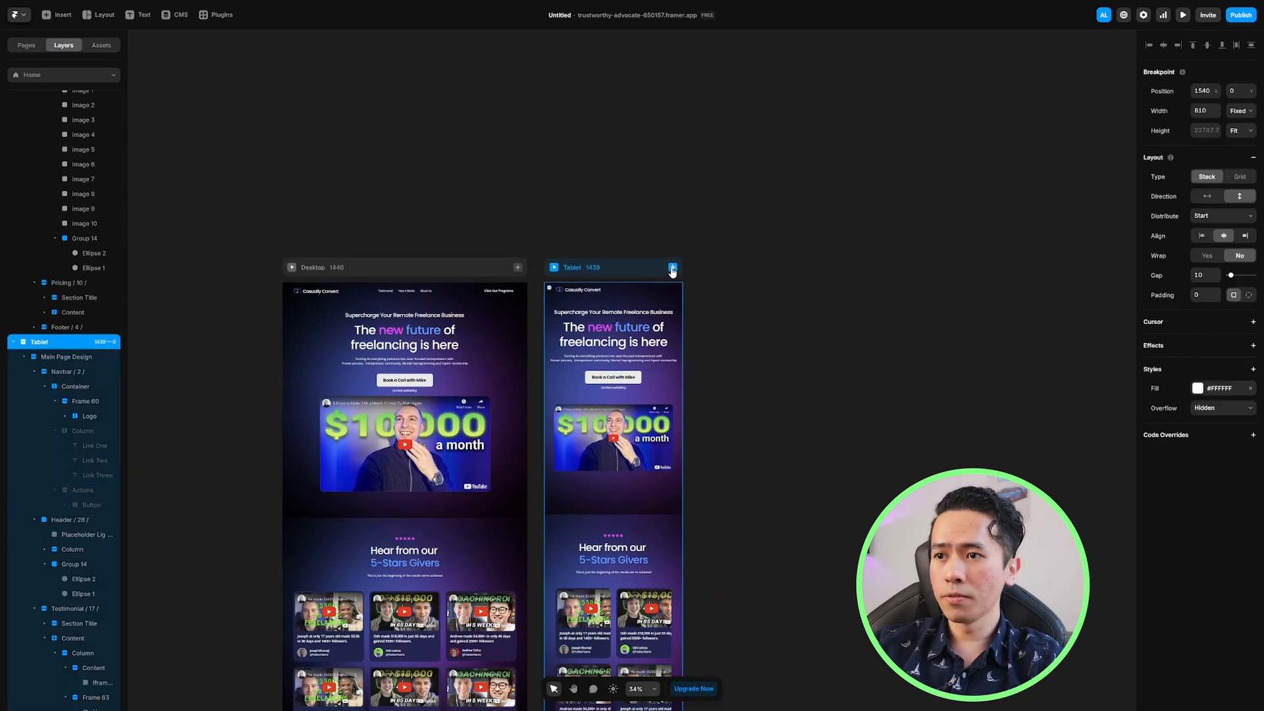
left_click(690, 283)
Set the width of the Content stack in the Phone "The power of focus" header to a relative 100%
scroll(752, 300, "down", 15)
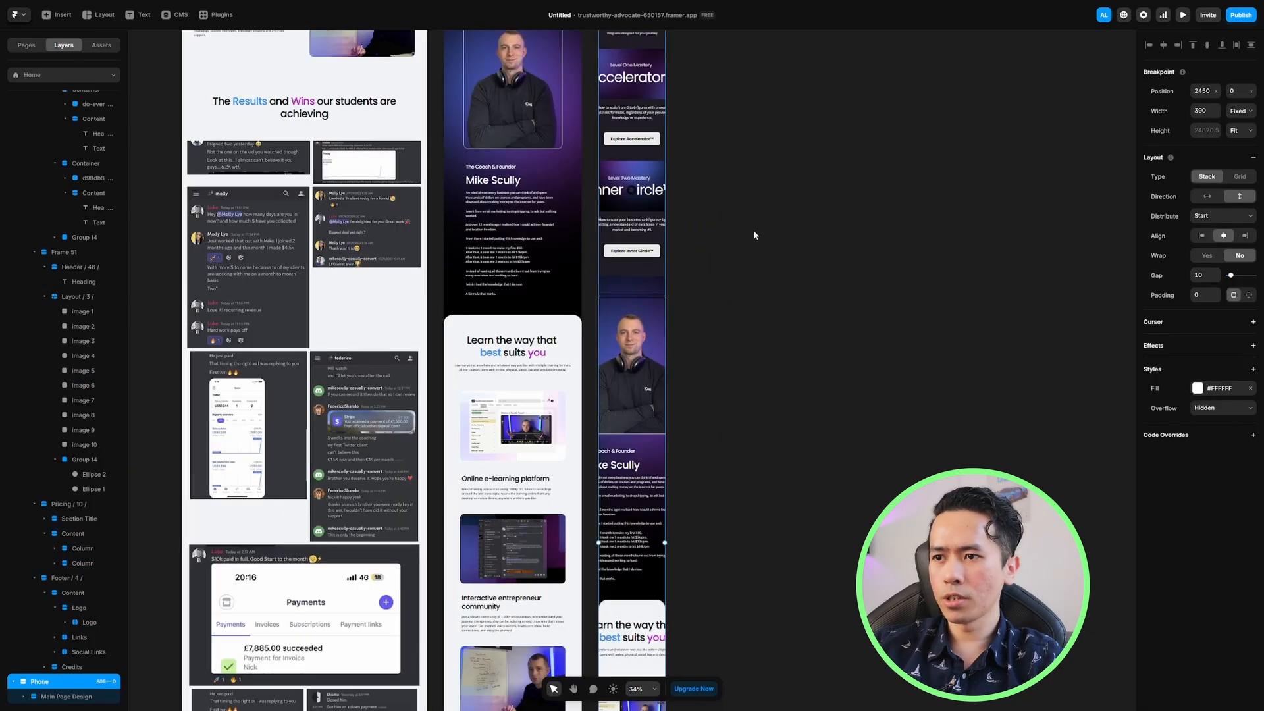
scroll(701, 301, "down", 5)
scroll(634, 230, "up", 5)
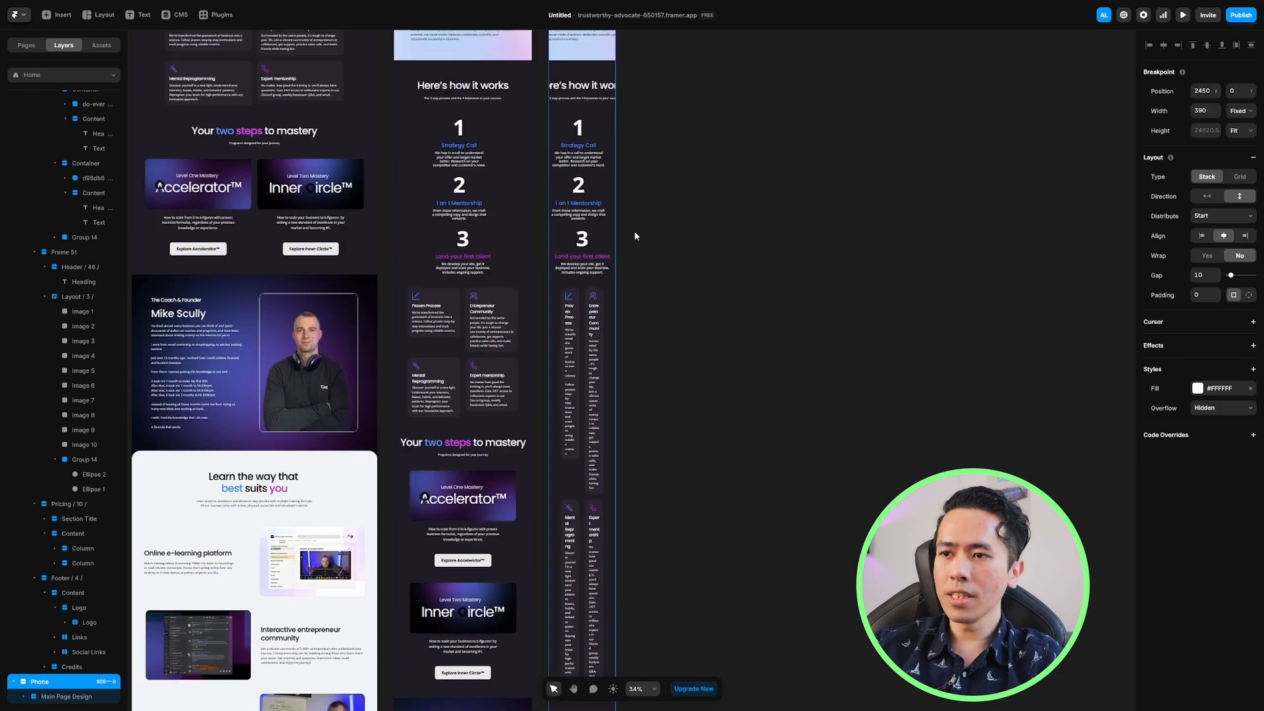
scroll(652, 241, "up", 13)
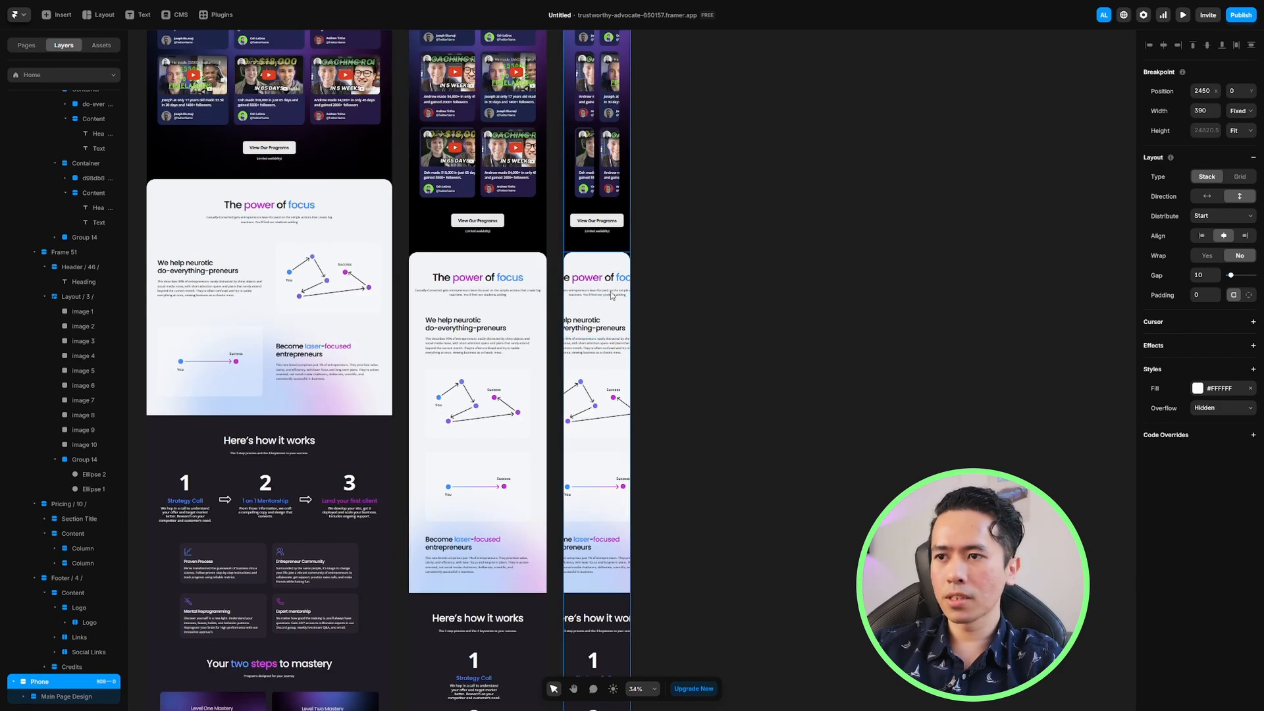
scroll(603, 284, "up", 5)
left_click(595, 290)
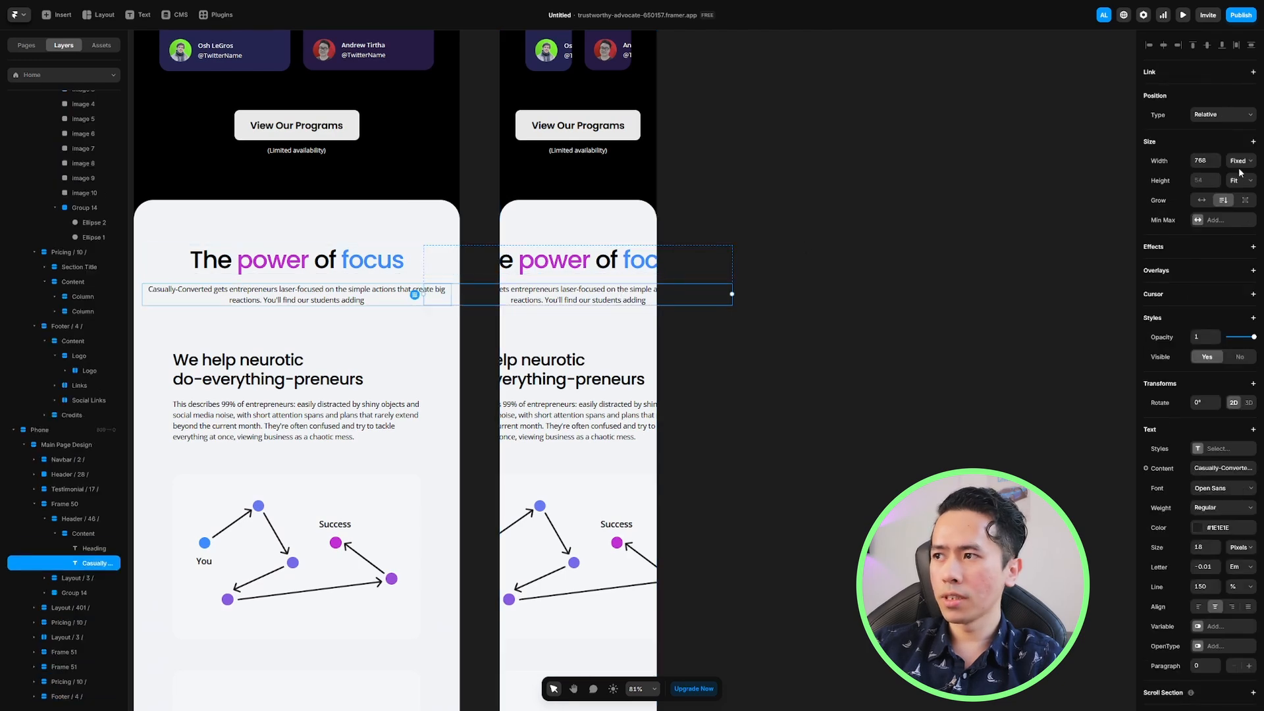
left_click(72, 518)
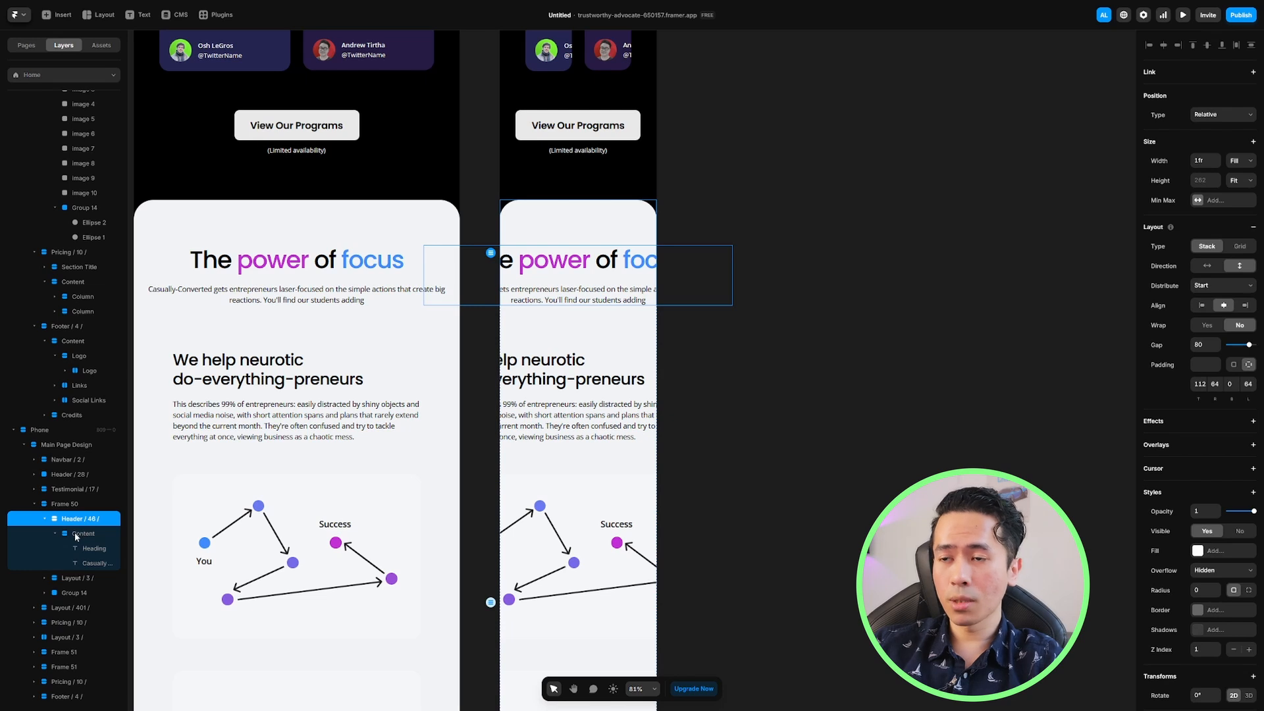
left_click(76, 534)
left_click(1199, 160)
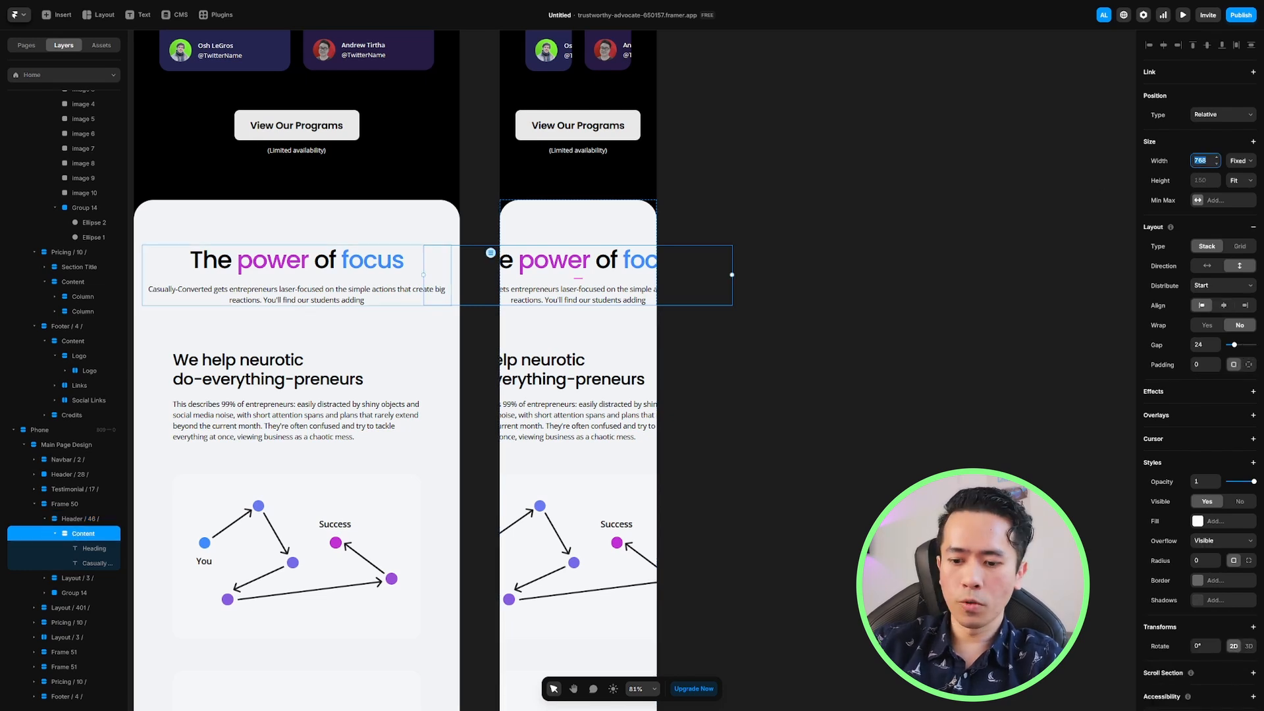
type("100%")
key("Return")
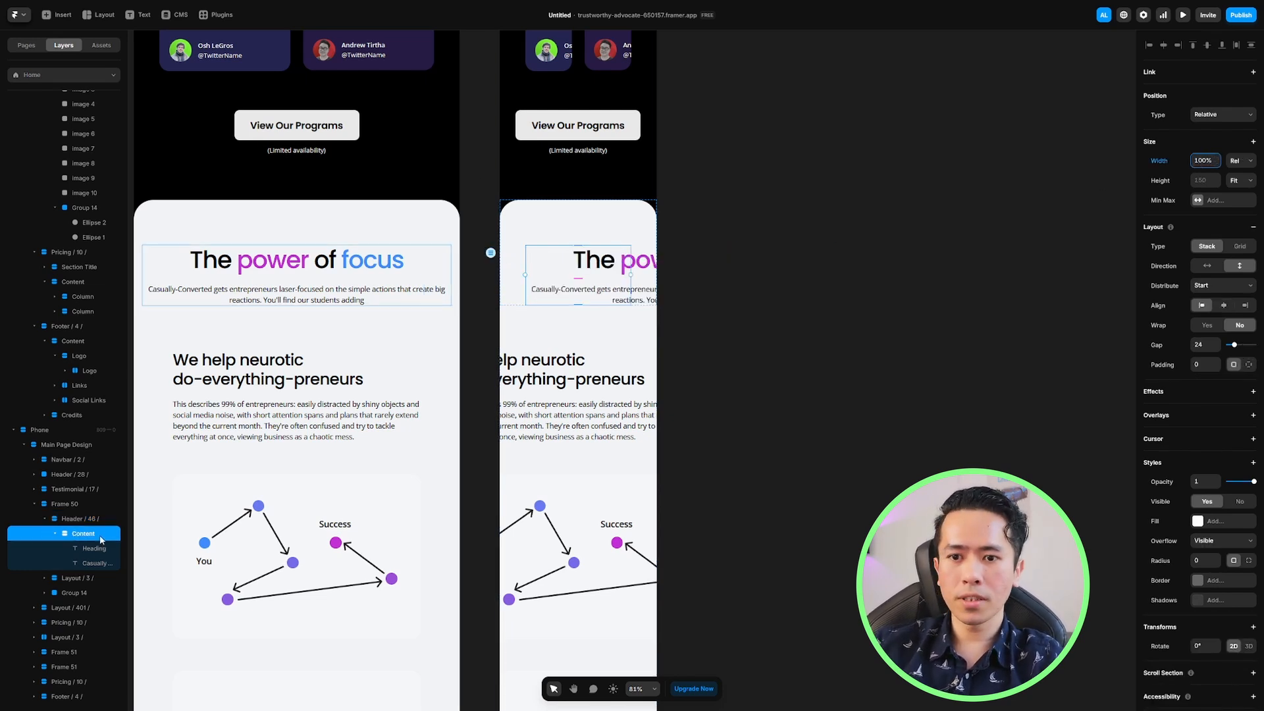
Make the Phone "The power of focus" heading fit its stack by setting its width to 100% and changing the sizing to Fill
left_click(602, 264)
left_click(1201, 161)
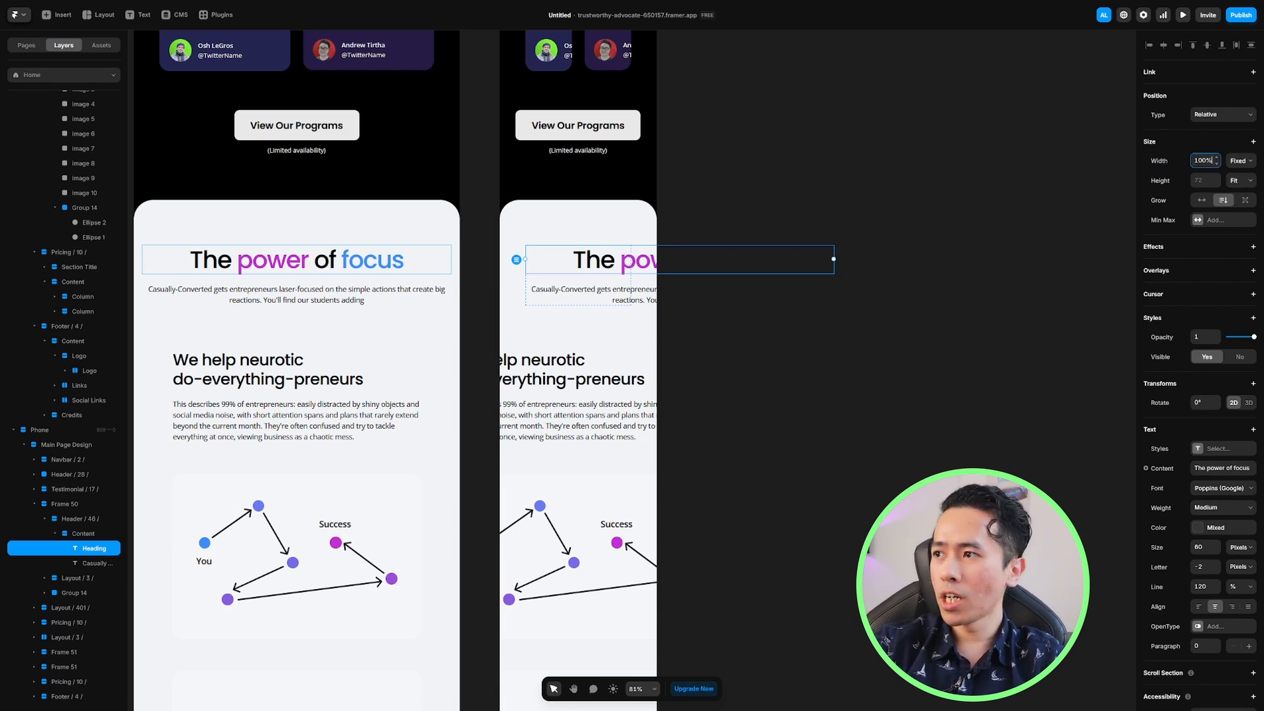
type("100%")
key("Return")
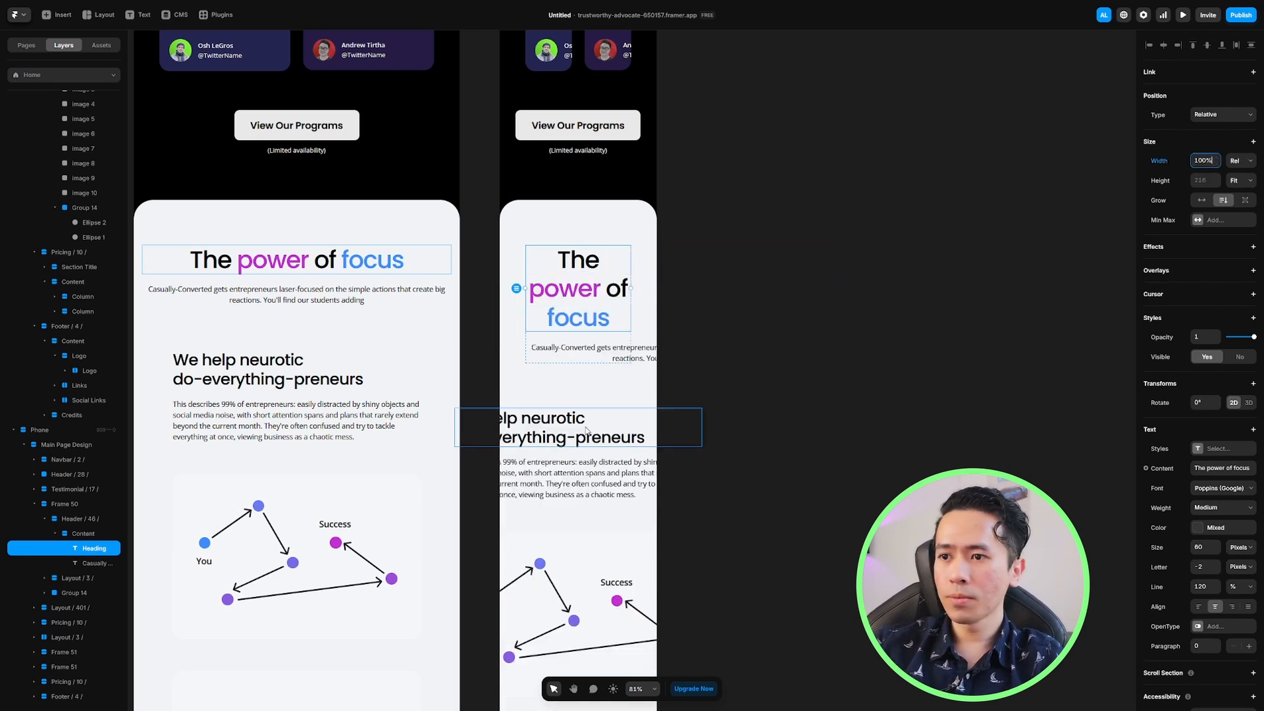
left_click(1238, 160)
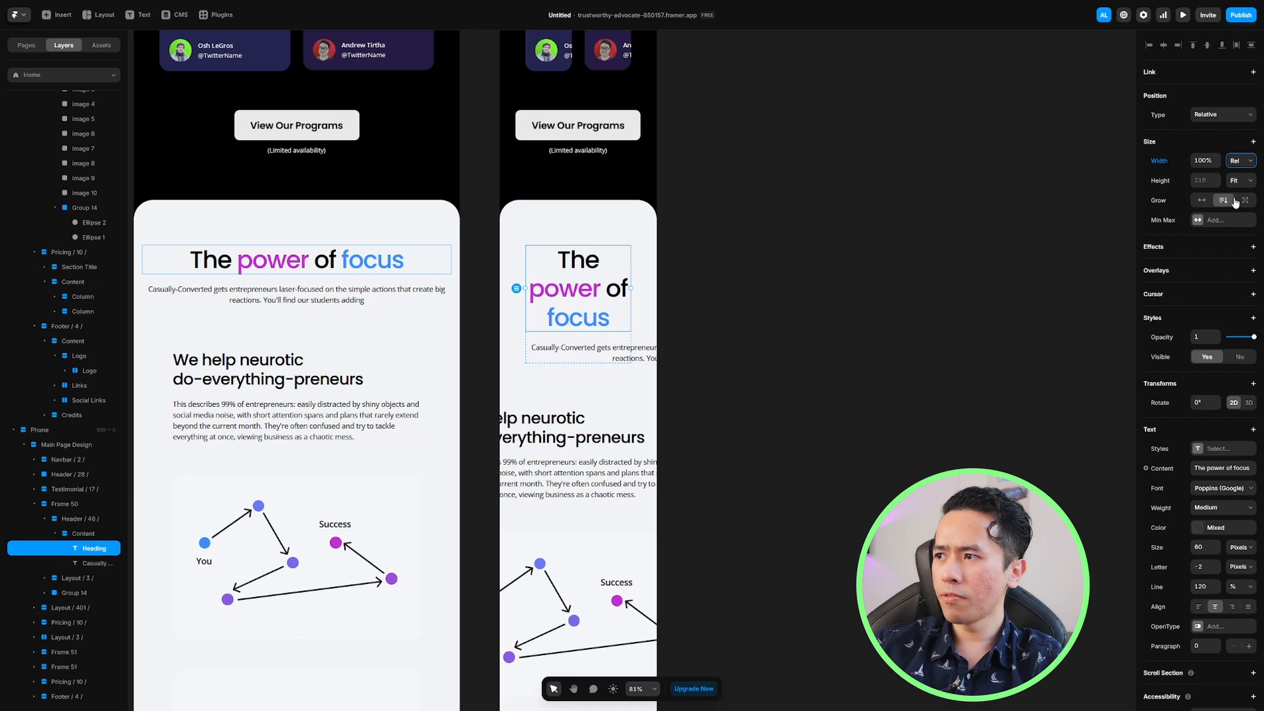
Change the width sizing of the Phone paragraph below "The power of focus" from Fixed to Fill
left_click(78, 563)
left_click(1242, 166)
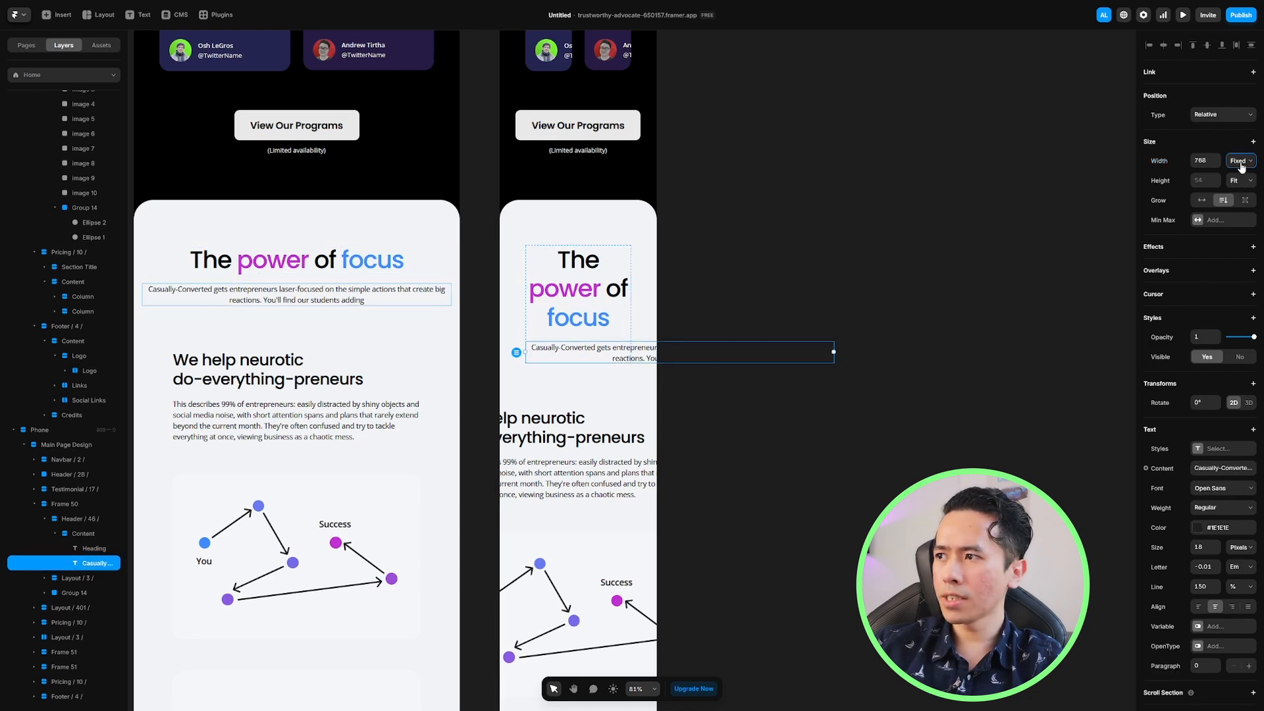
left_click(1234, 203)
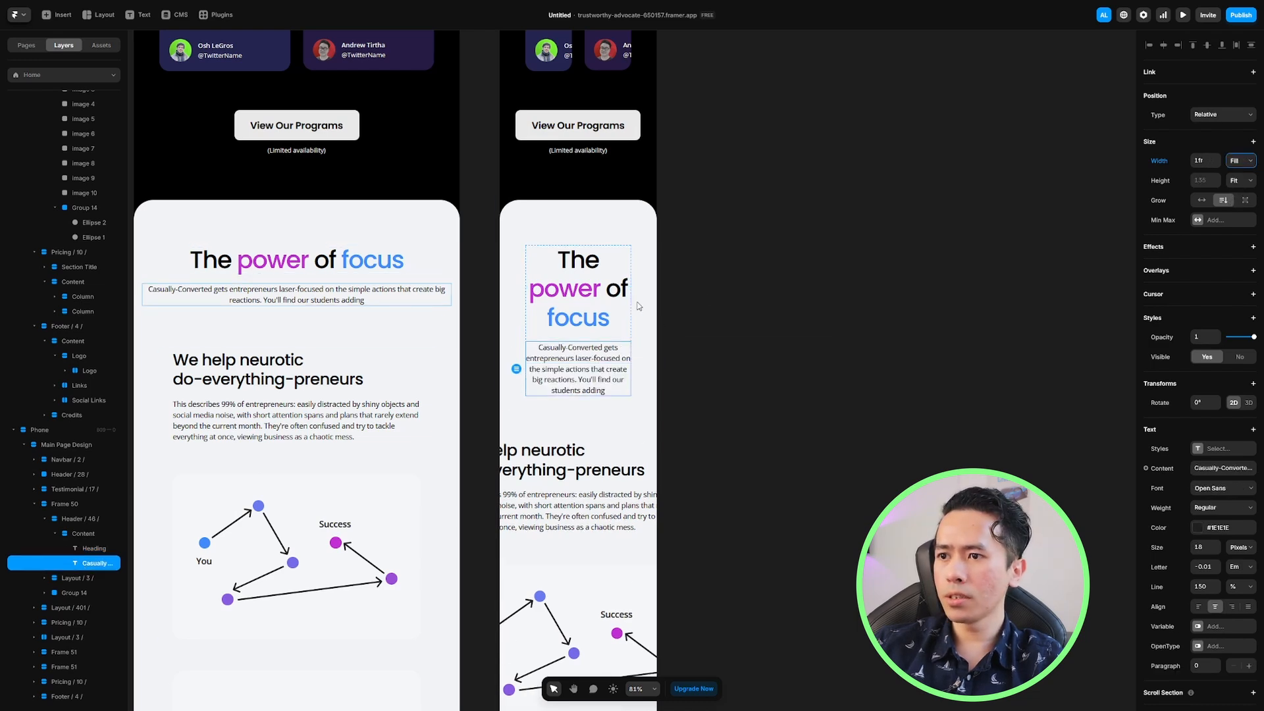
Set the width of the Phone header frame around "The power of focus" to a relative 100%
left_click(85, 535)
left_click(95, 517)
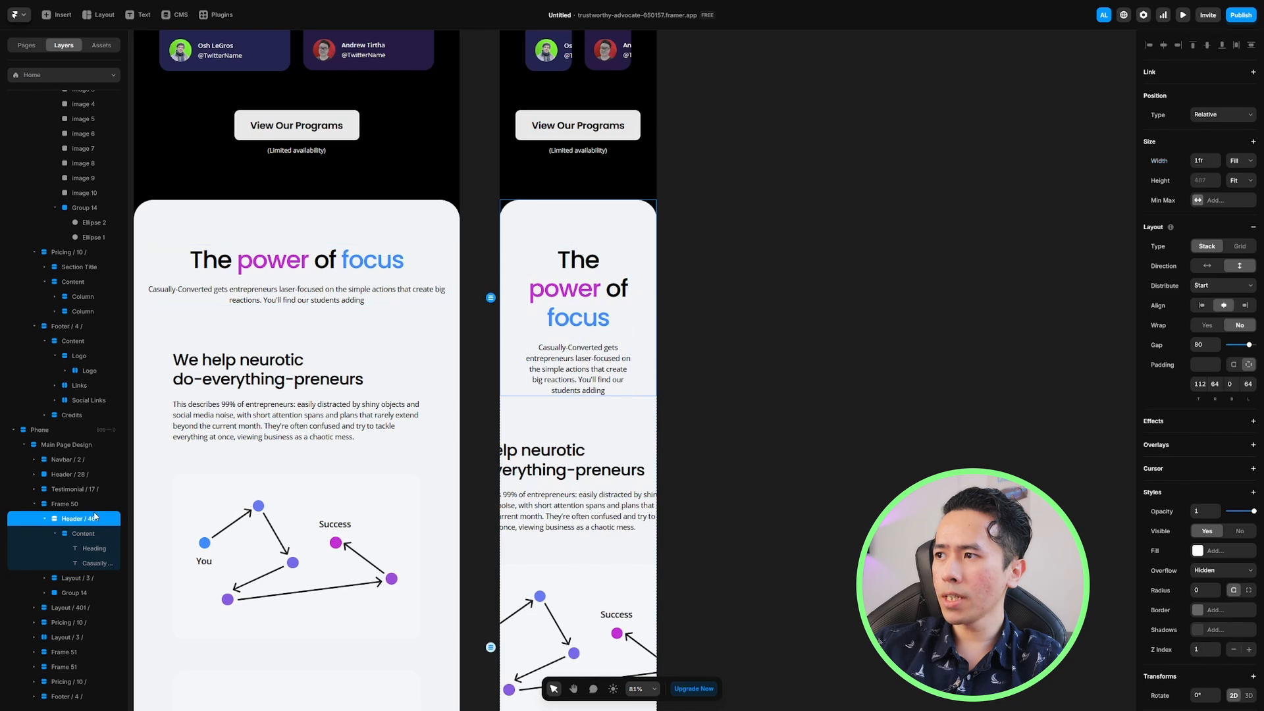
left_click(1211, 160)
type("100%")
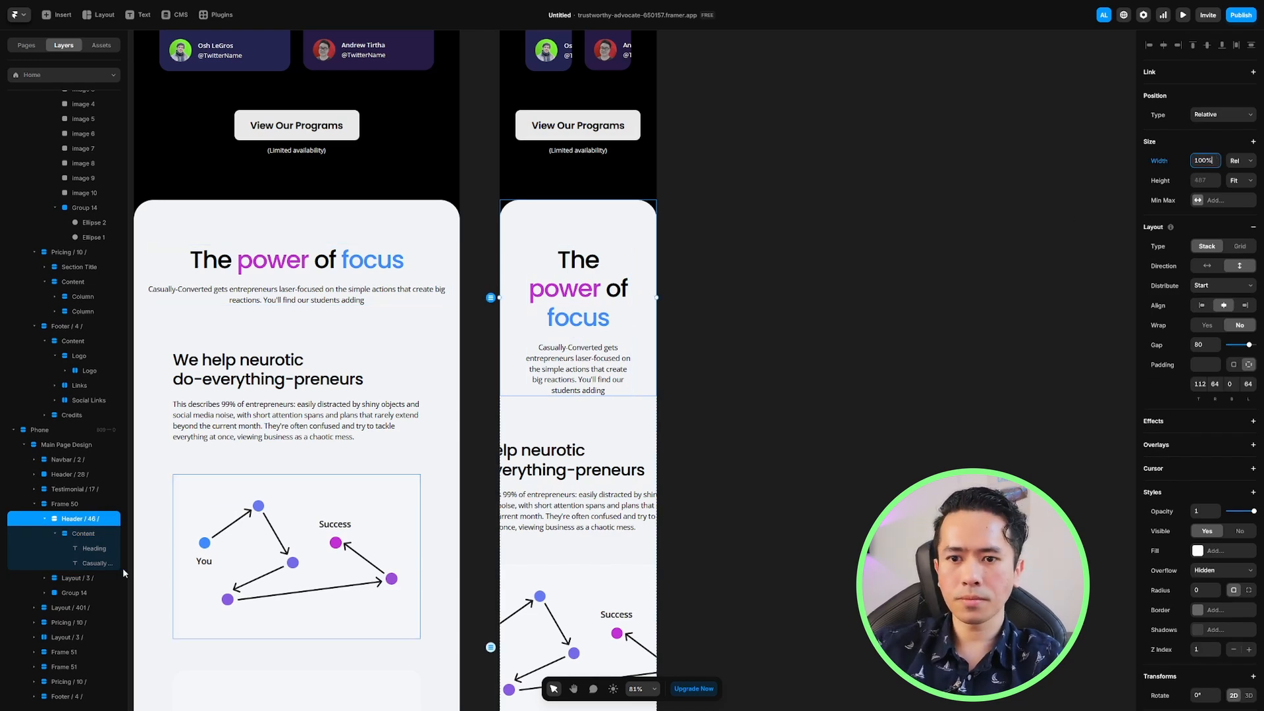
Review the width sizing options of the Content stack inside the Phone "The power of focus" header
left_click(82, 535)
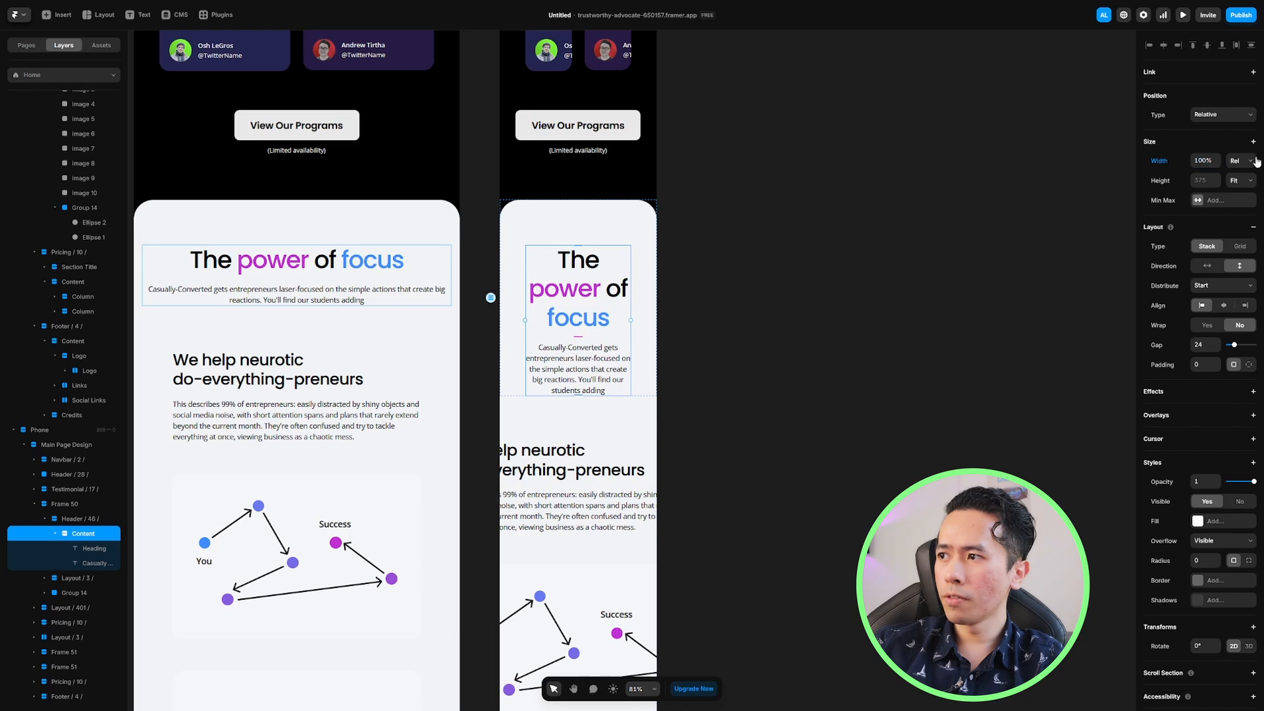
left_click(1245, 185)
key("Escape")
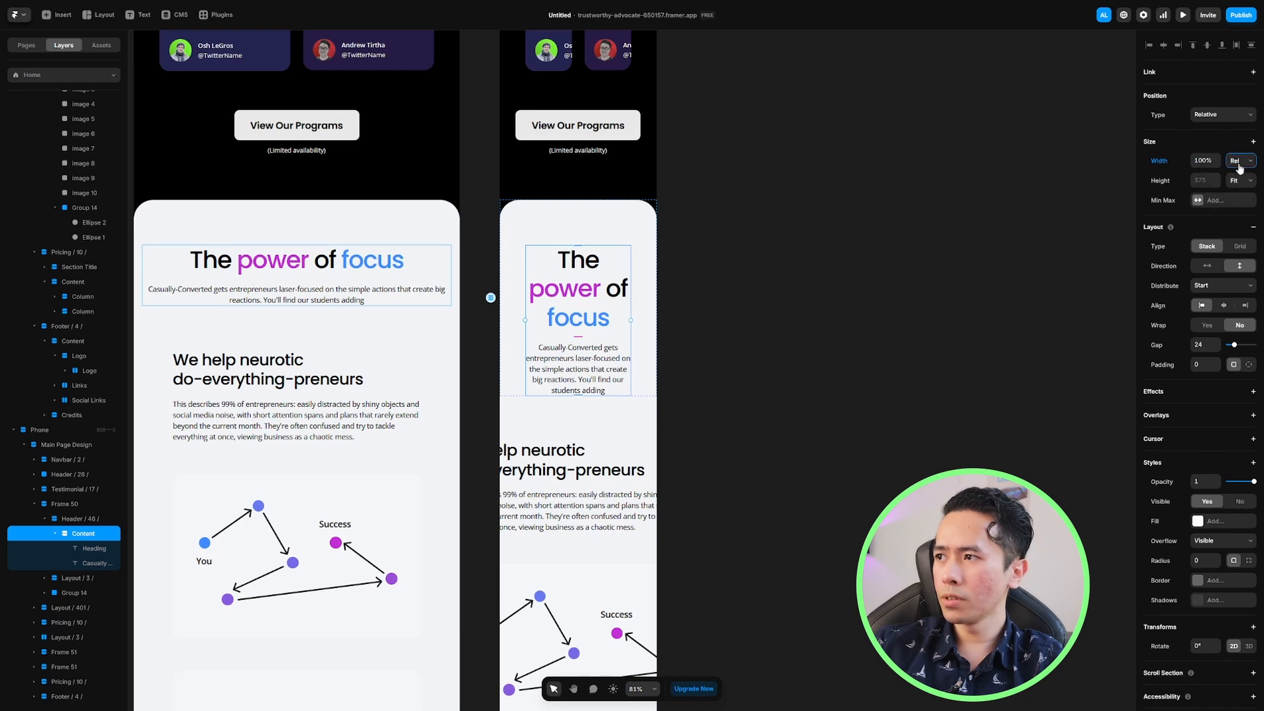
left_click(1238, 205)
key("Escape")
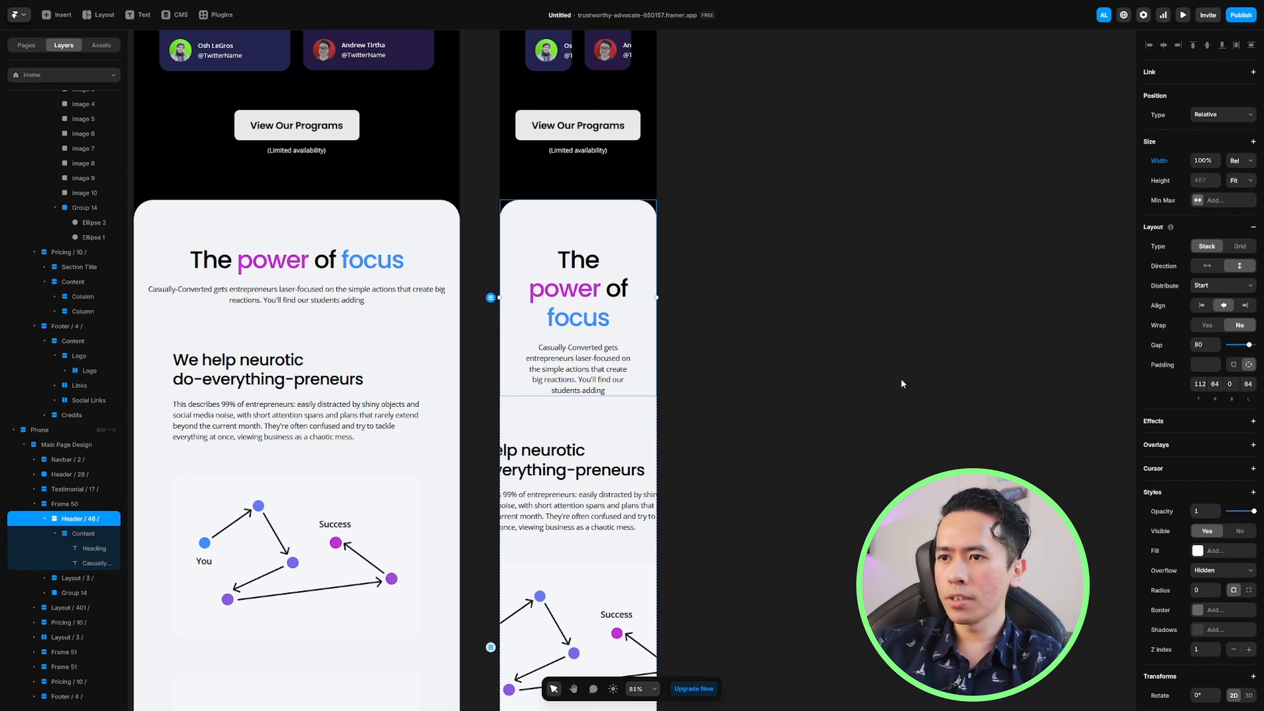
Set the right and left padding of the Phone "The power of focus" header to 10 each
left_click(1215, 383)
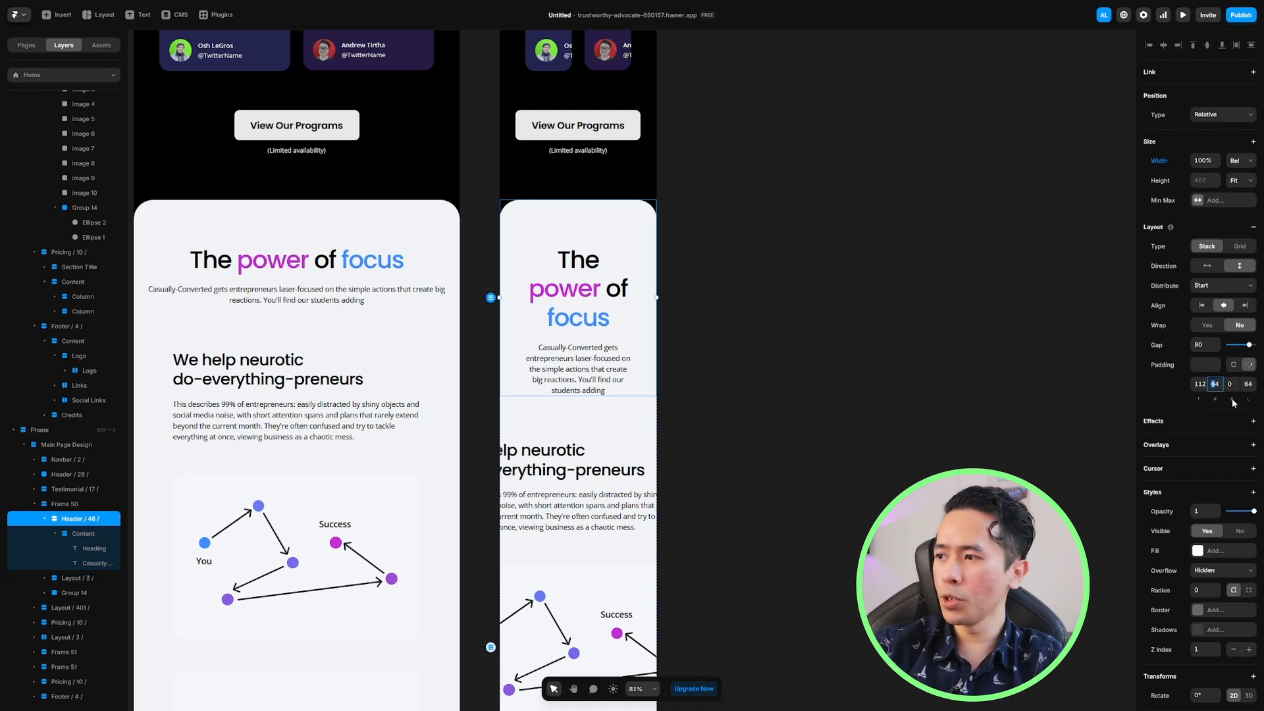
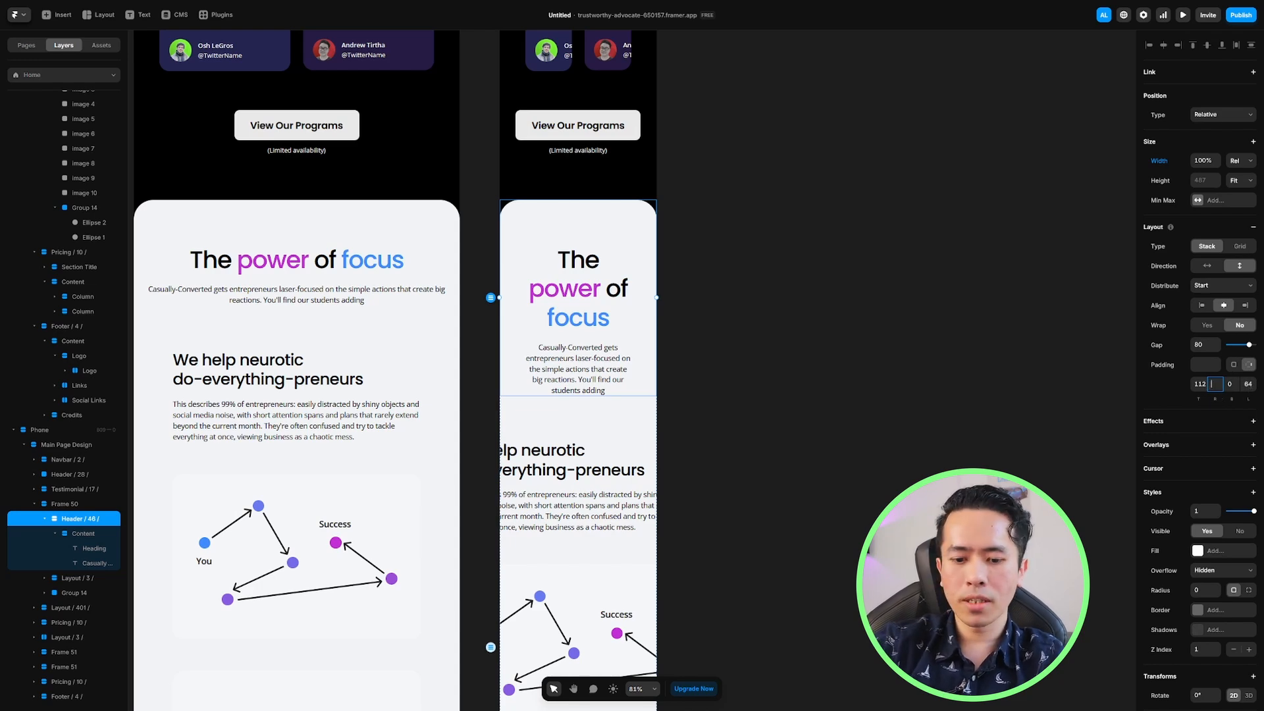
type("10")
key("Tab")
key("Tab")
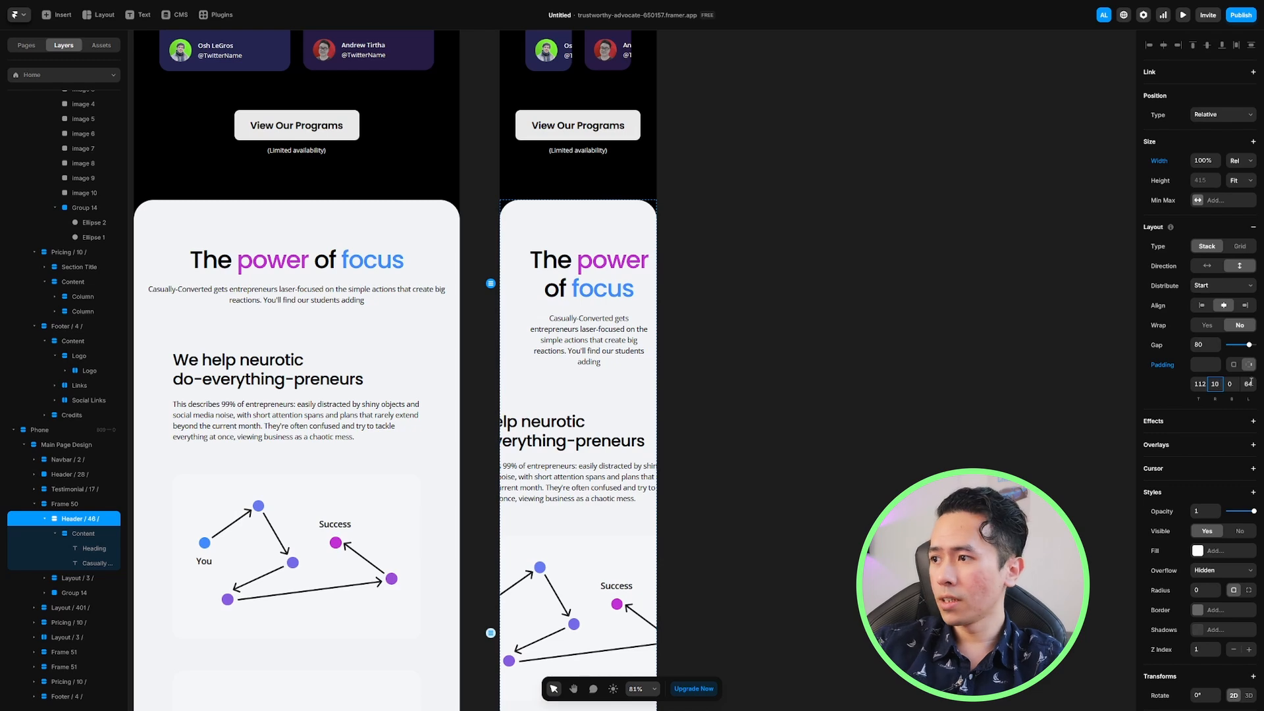
type("10")
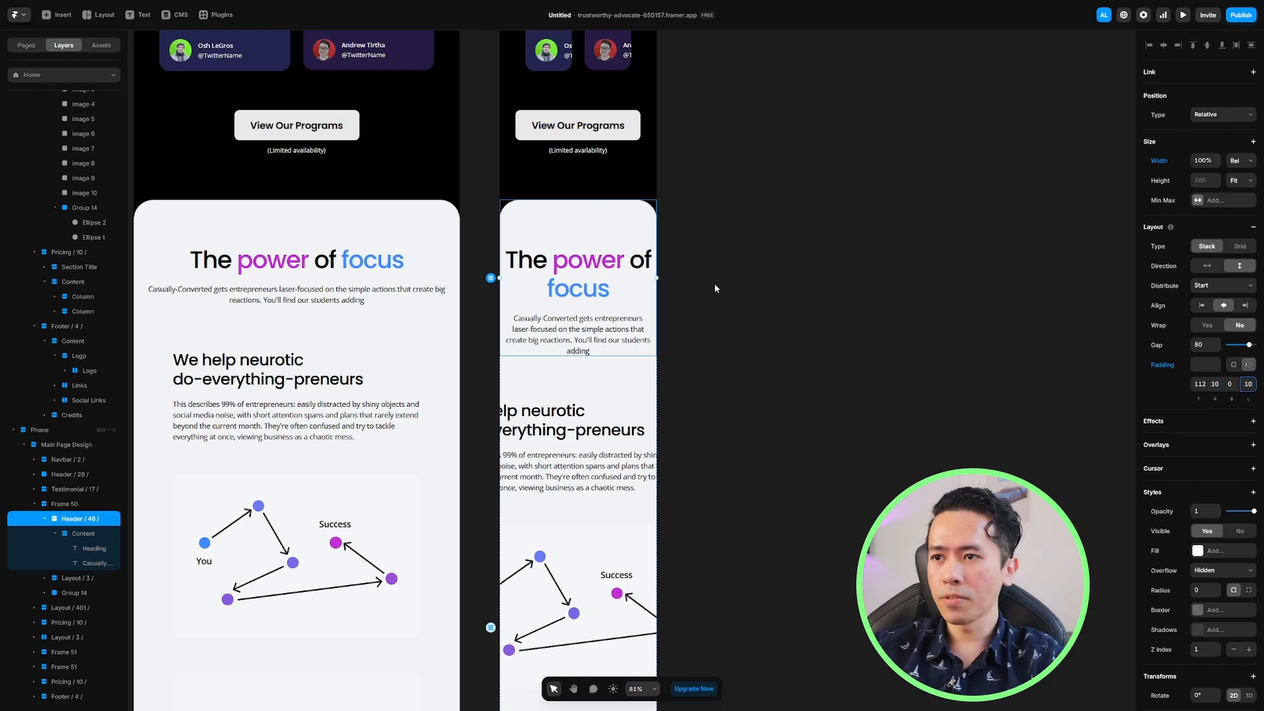
left_click(685, 293)
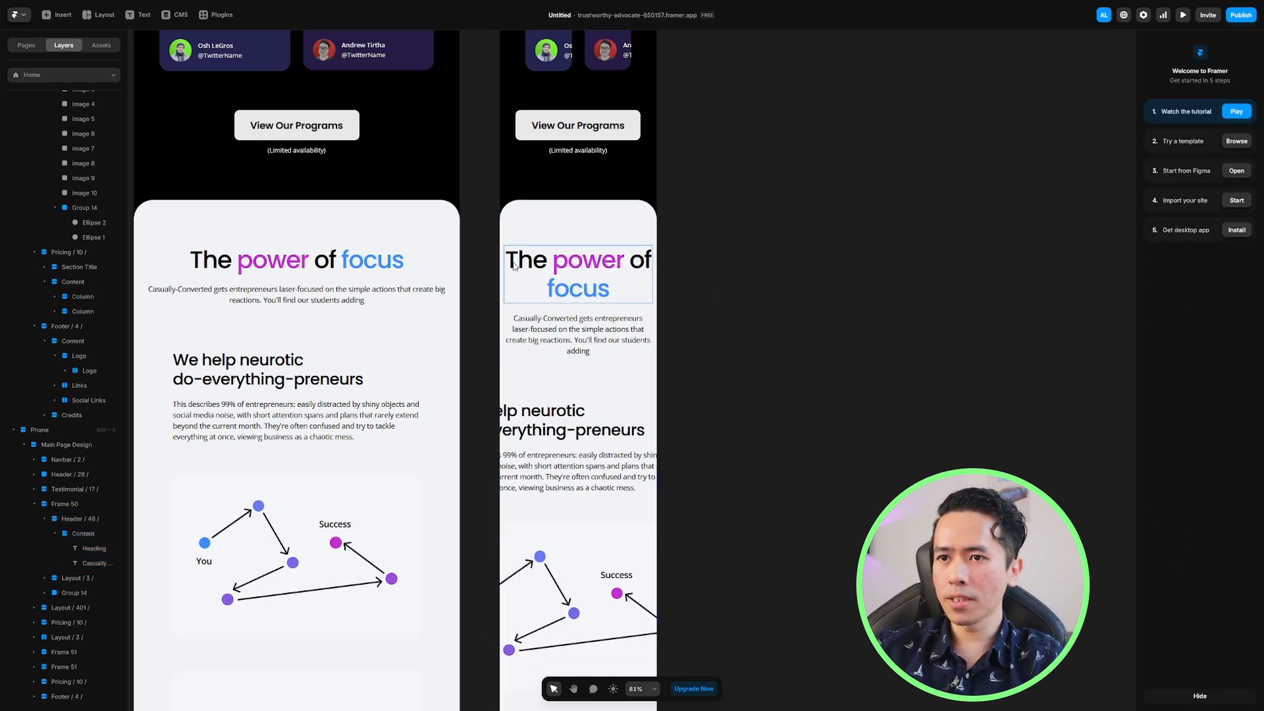
Examine the section headings down the Phone breakpoint, including "Here's how it works" and "Learn the way that best suits you"
scroll(515, 266, "up", 2)
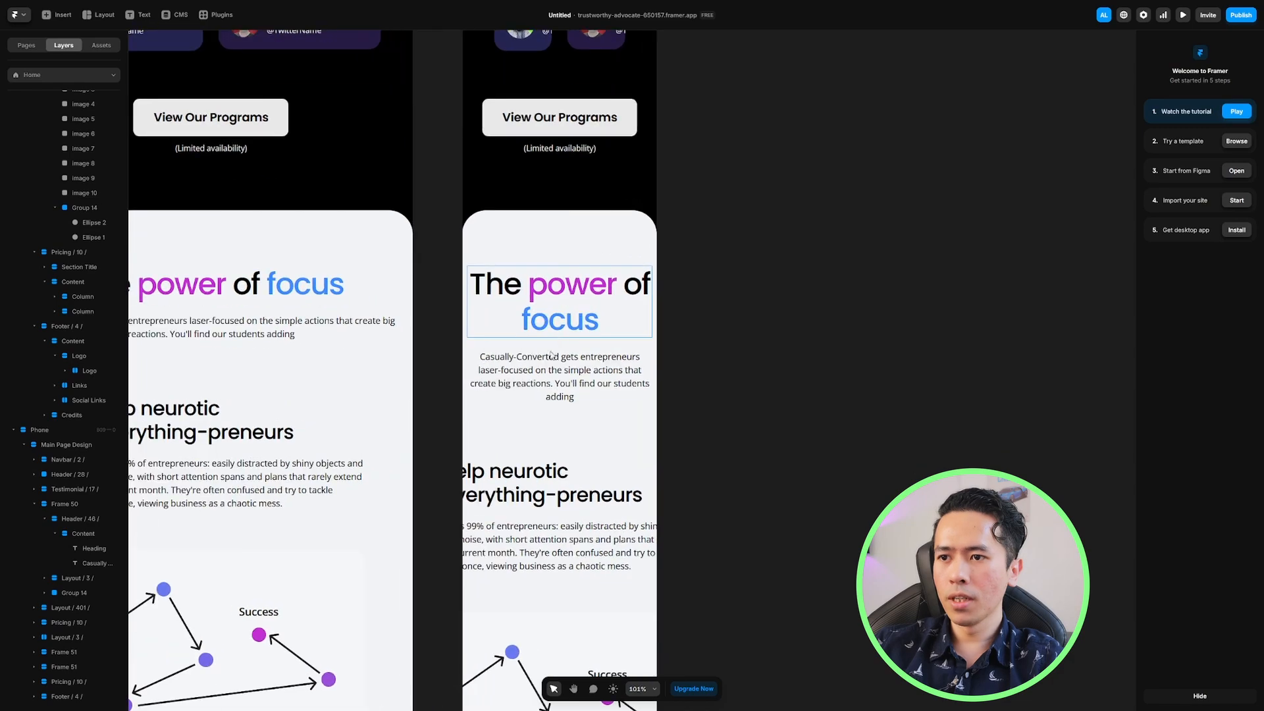
left_click(550, 298)
scroll(553, 303, "down", 2)
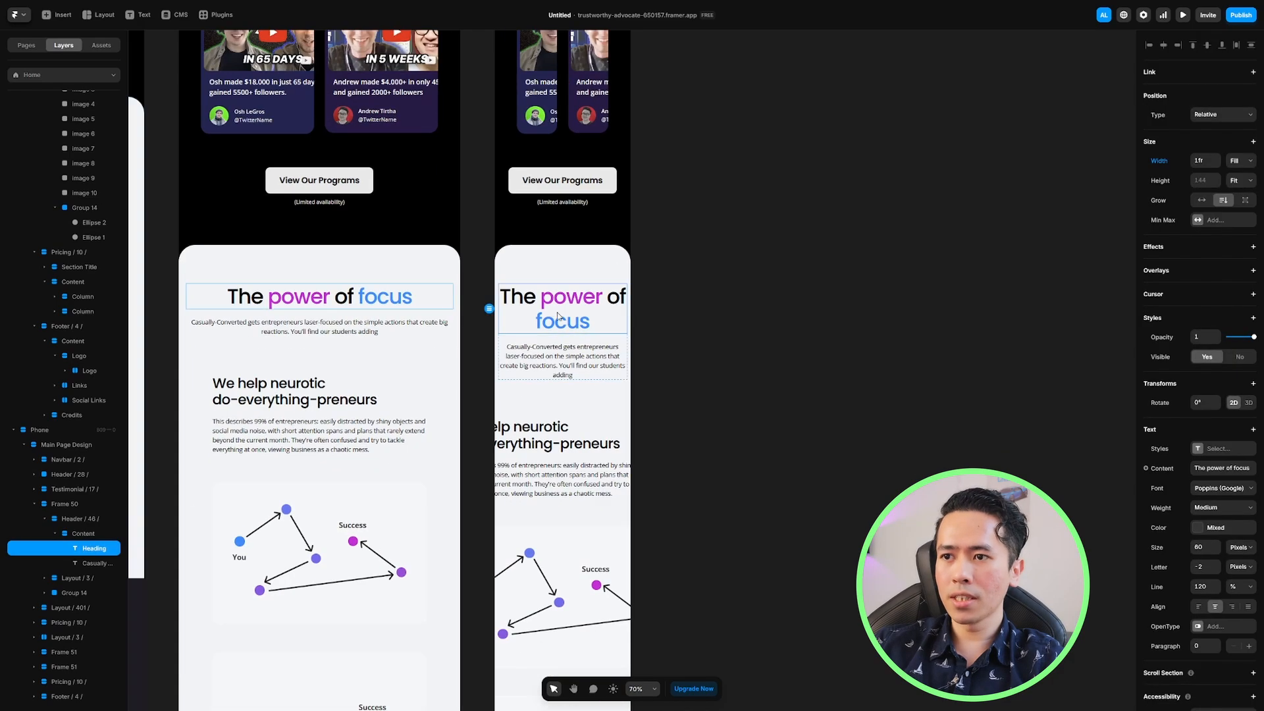
scroll(584, 488, "down", 3)
scroll(583, 488, "down", 3)
scroll(585, 368, "down", 3)
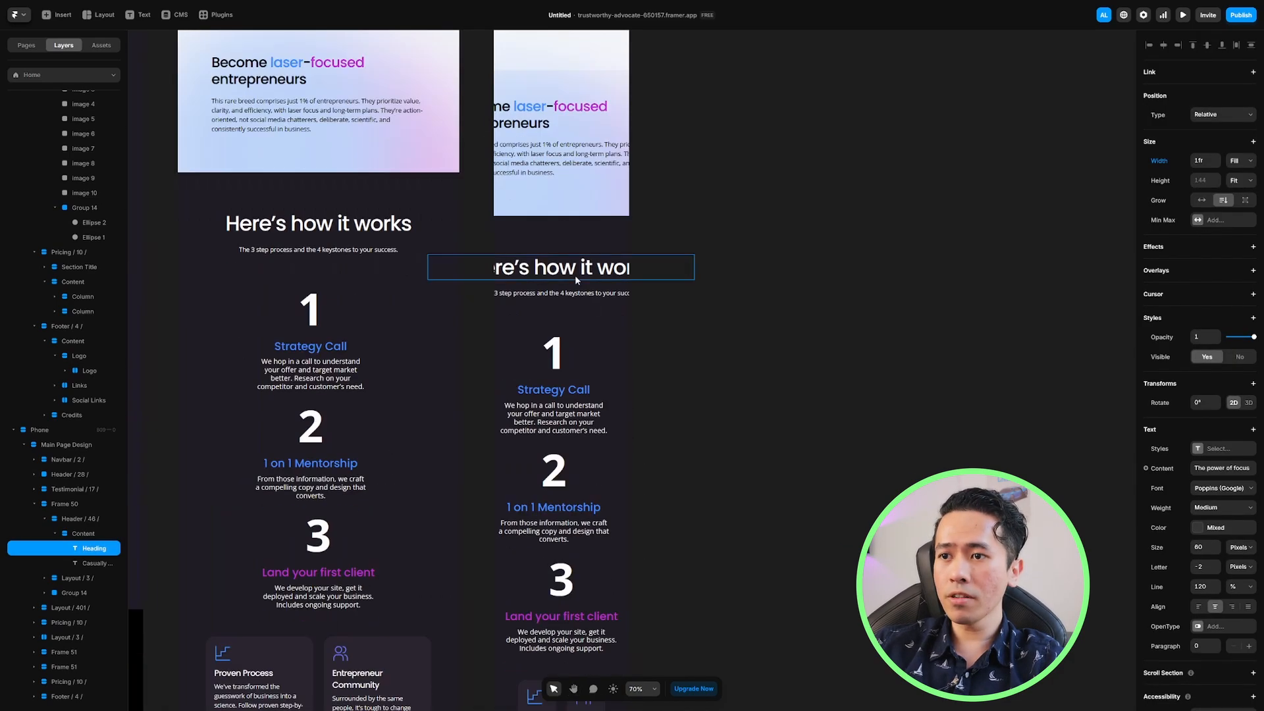
left_click(587, 273)
scroll(586, 274, "up", 2)
scroll(606, 290, "down", 10)
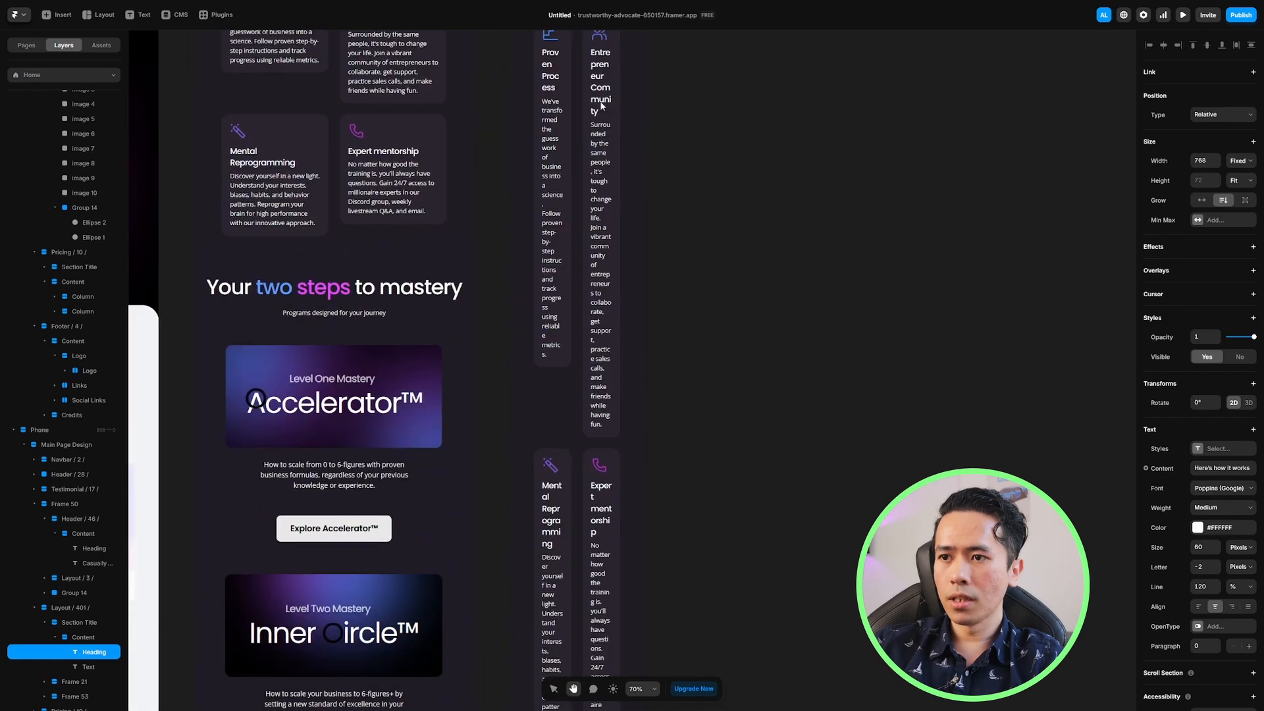
scroll(629, 311, "down", 5)
scroll(635, 217, "down", 5)
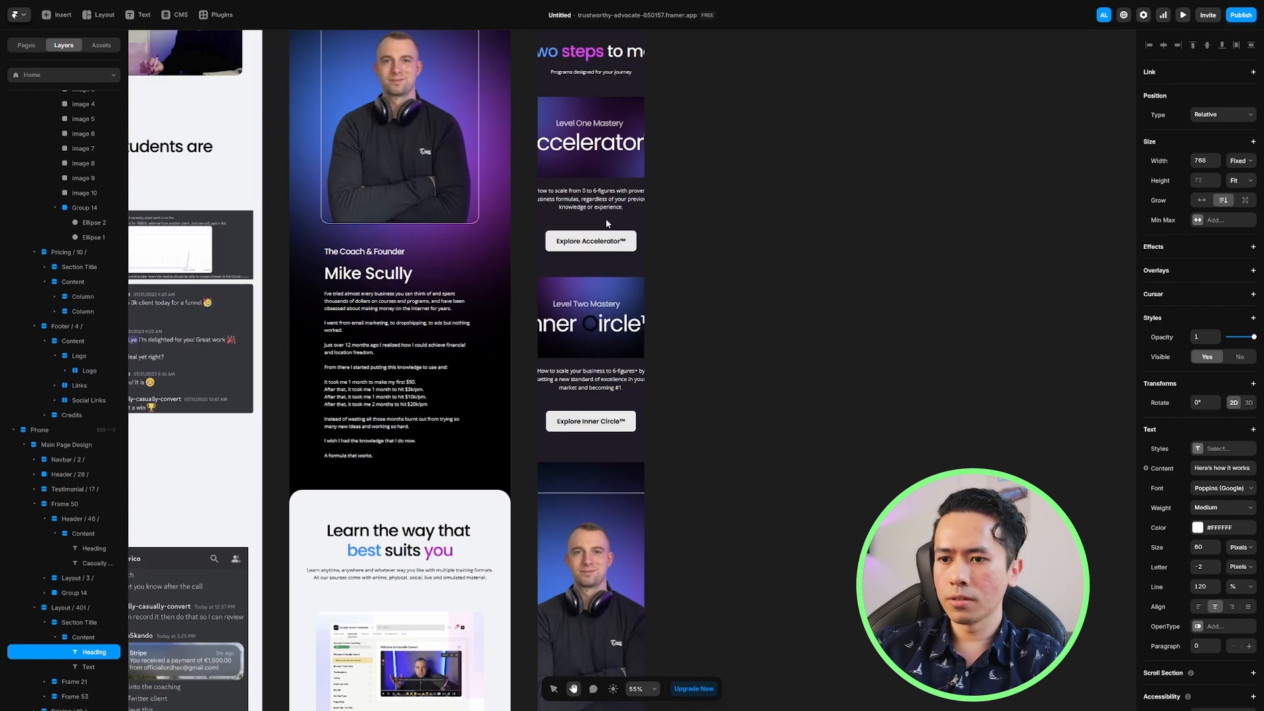
scroll(612, 296, "down", 5)
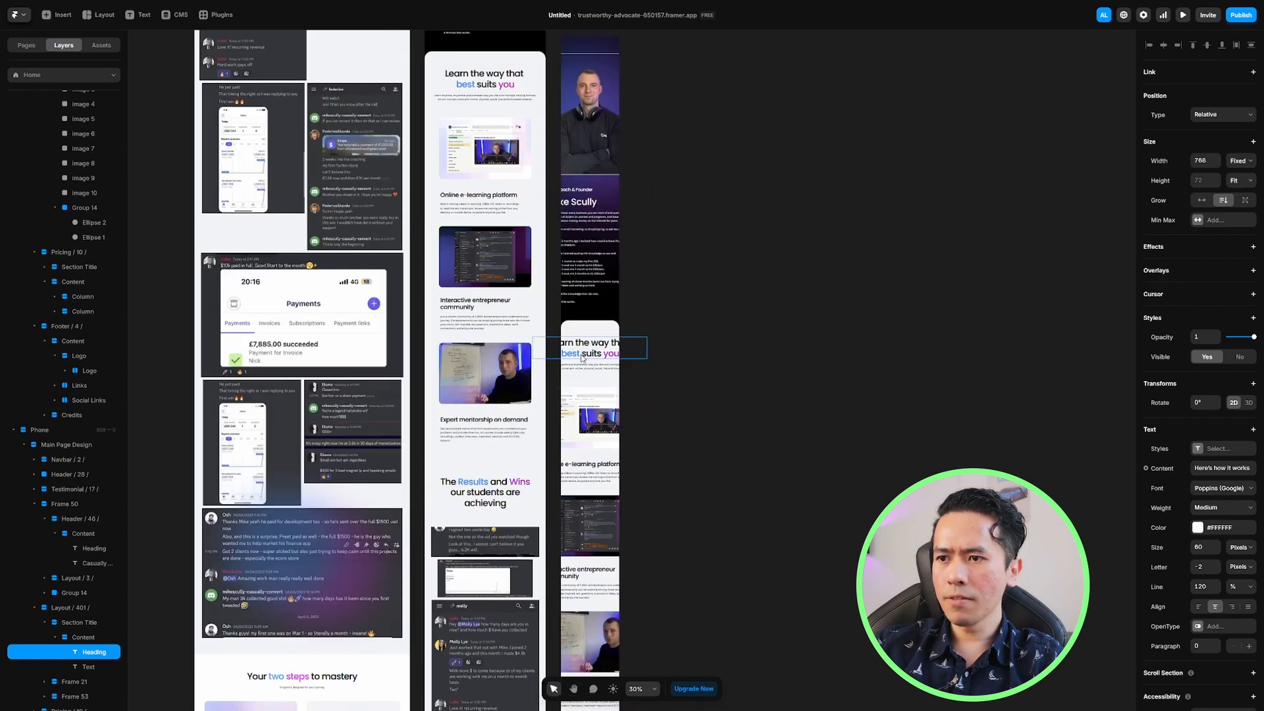
left_click(599, 364)
scroll(599, 364, "up", 10)
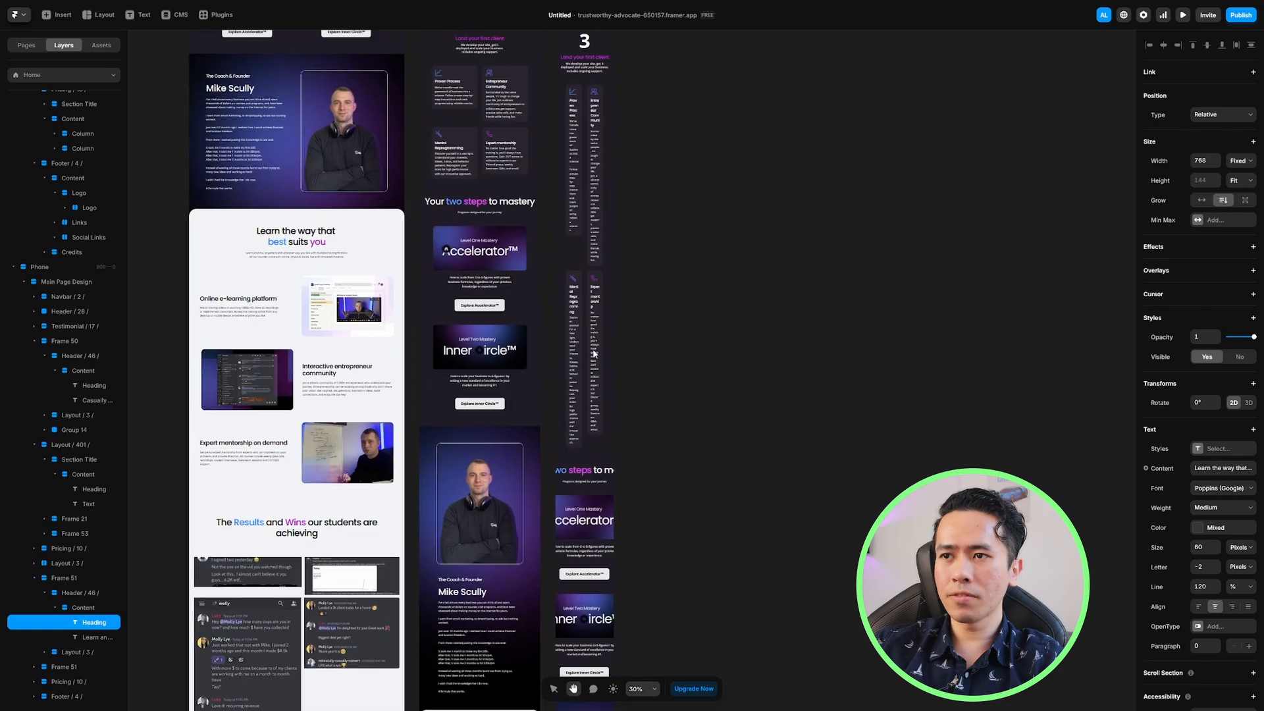
scroll(583, 532, "up", 5)
Reduce the font size of the Phone "The power of focus" heading
left_click(571, 265)
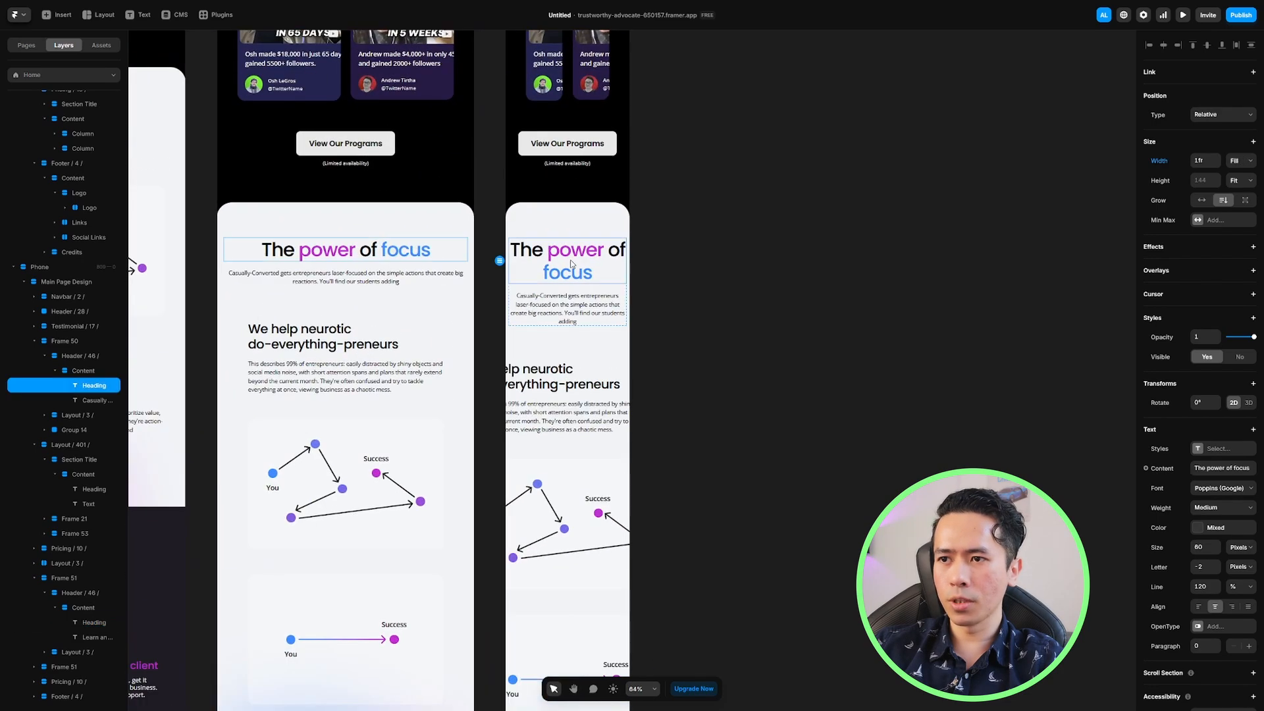
scroll(571, 265, "up", 2)
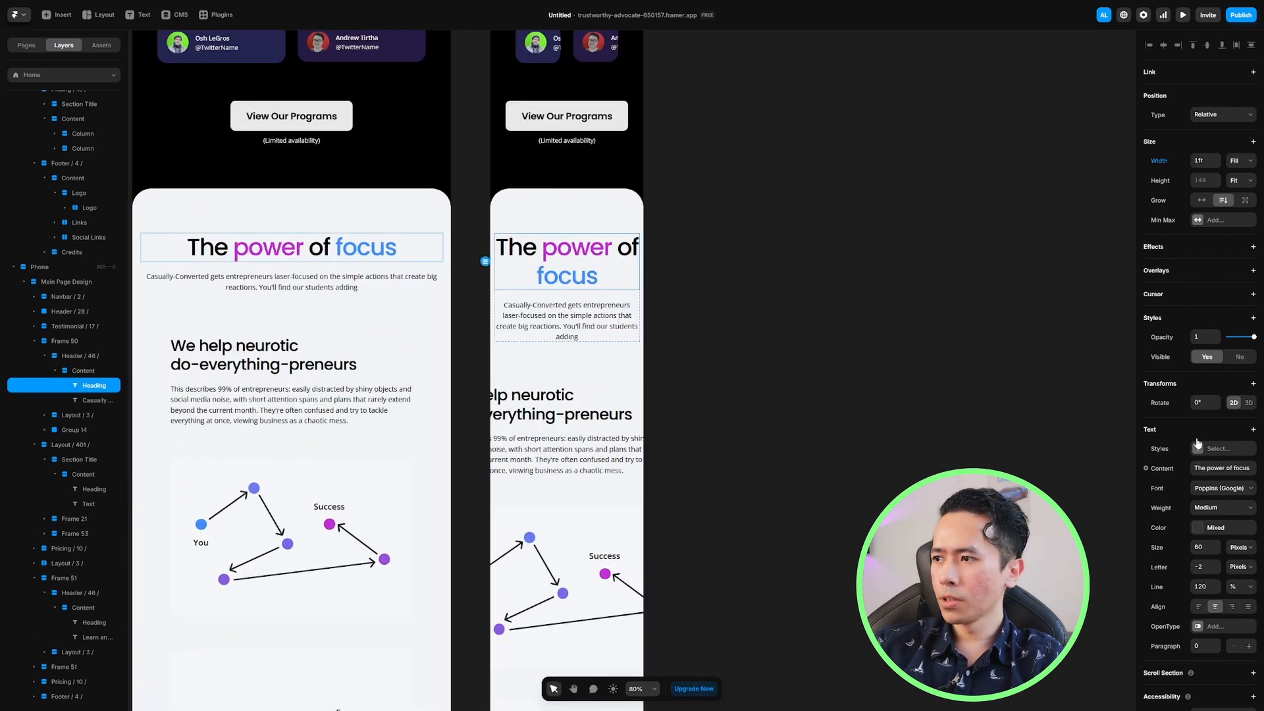
scroll(1197, 443, "down", 2)
left_click_drag(1218, 498, 1072, 462)
Set the font size of the Phone paragraph below "The power of focus" to 16
left_click(524, 300)
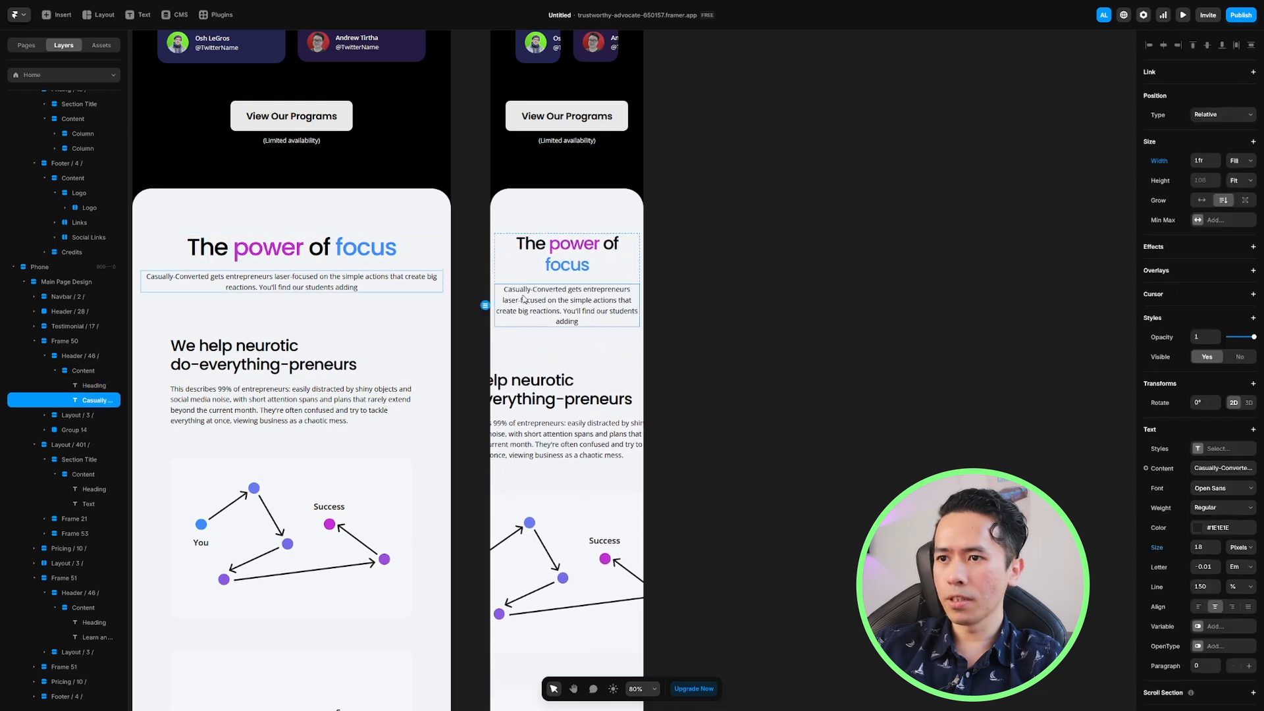
scroll(1219, 552, "down", 2)
left_click(1206, 503)
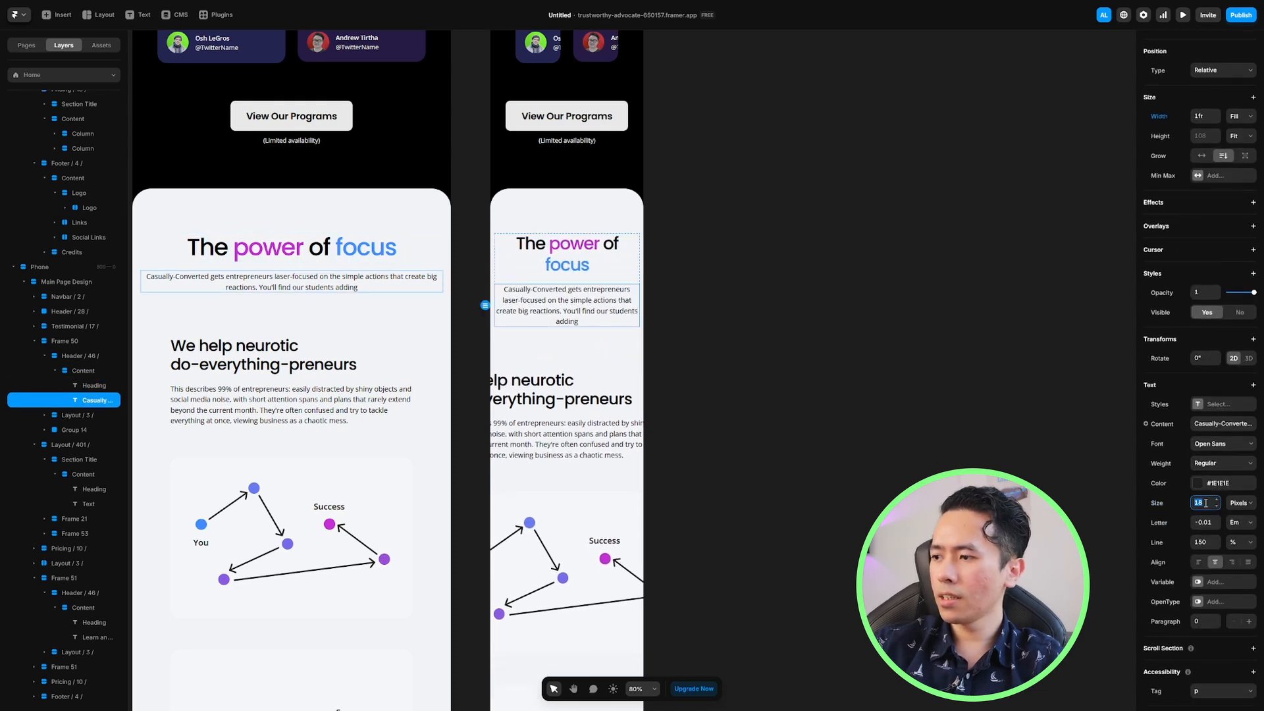
type("16")
key("Return")
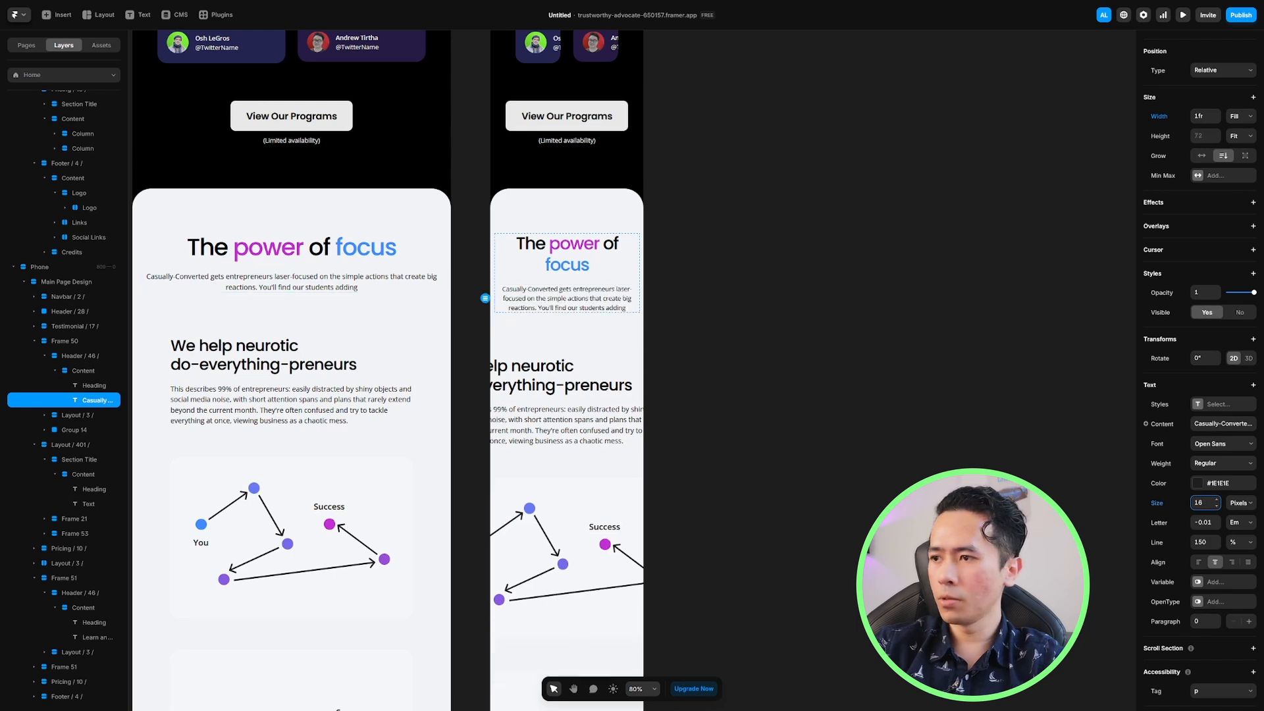
left_click(757, 303)
left_click_drag(493, 274, 498, 270)
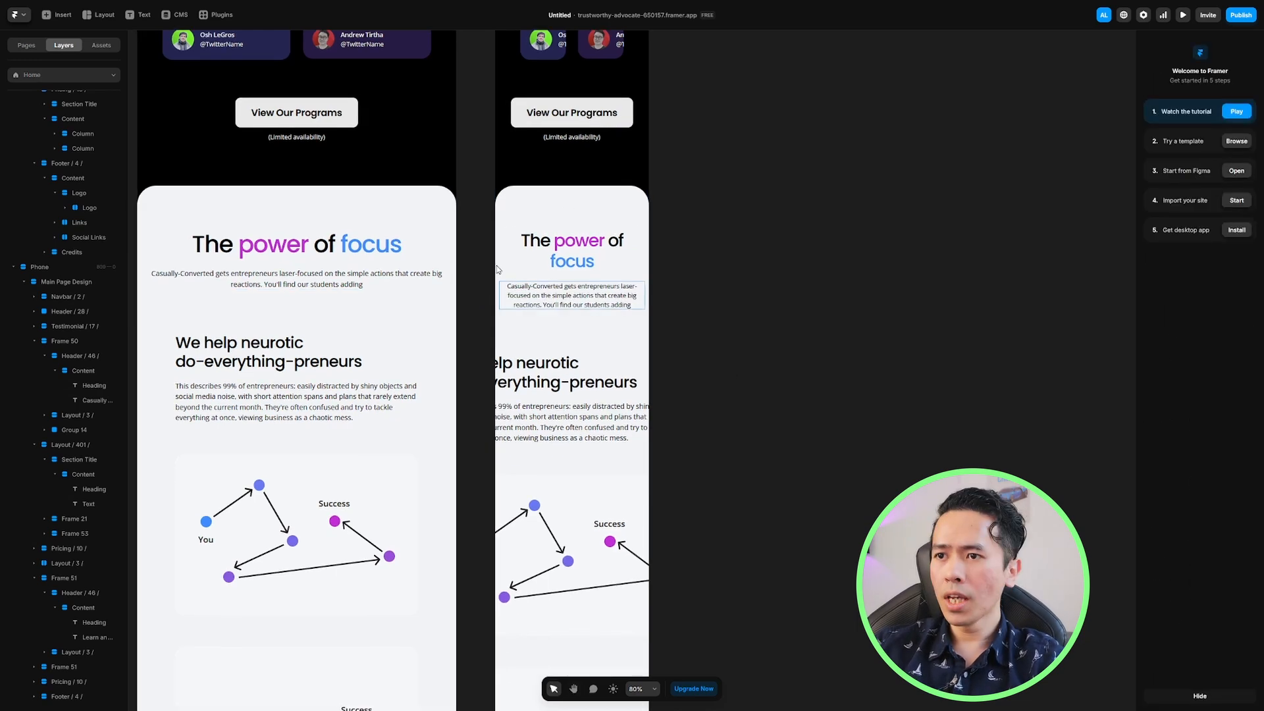
Change the Phone row holding the "Proven Process" and "Entrepreneur Community" cards to a vertical stack
scroll(580, 305, "down", 3)
scroll(625, 217, "down", 3)
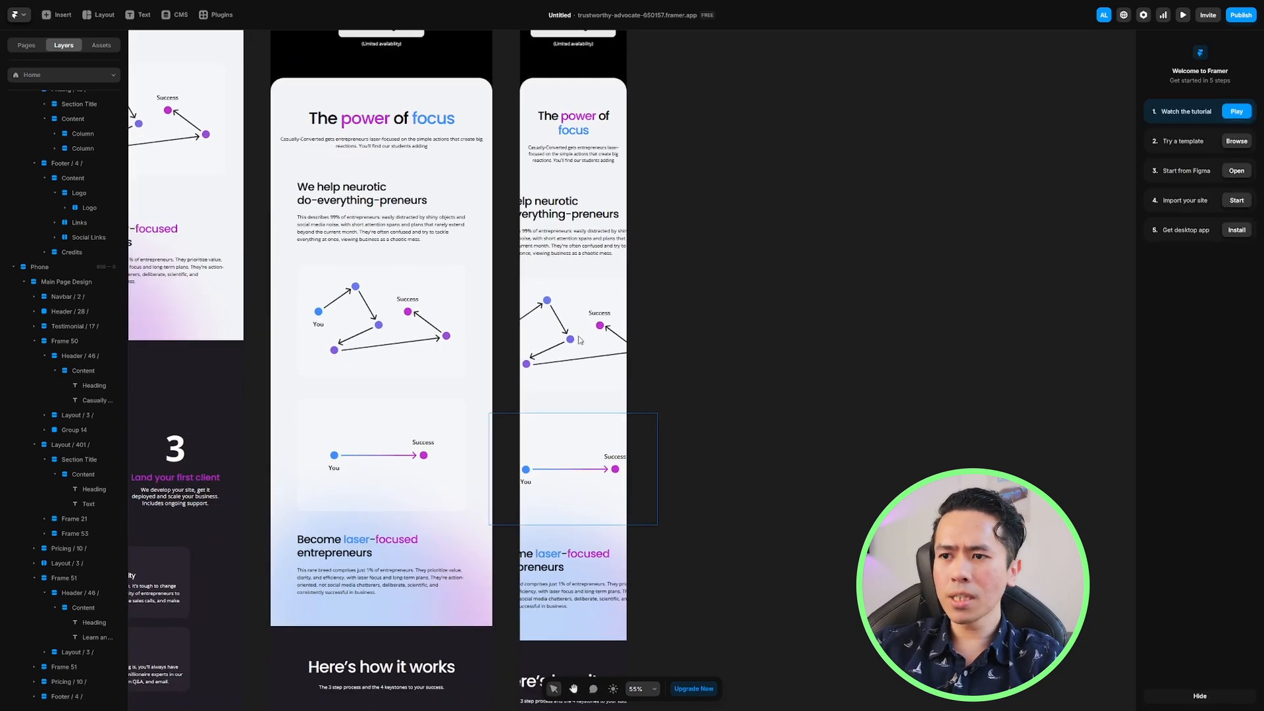
scroll(666, 418, "down", 8)
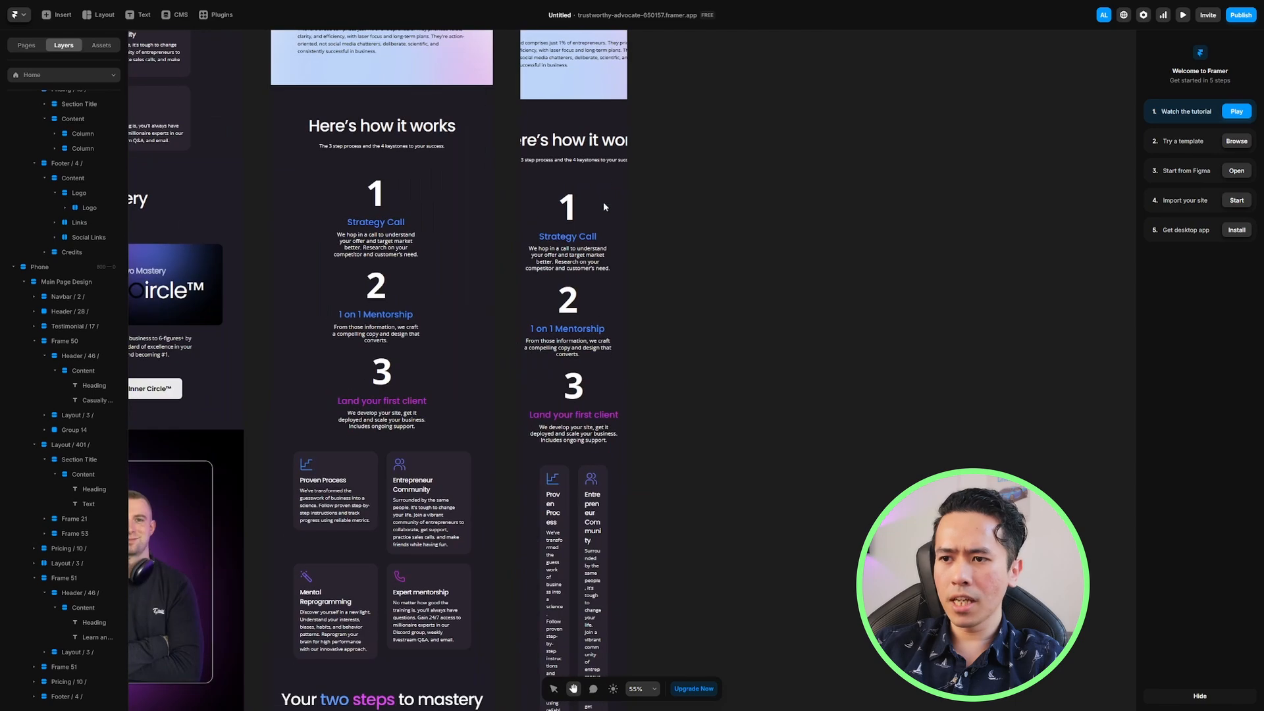
scroll(664, 258, "down", 4)
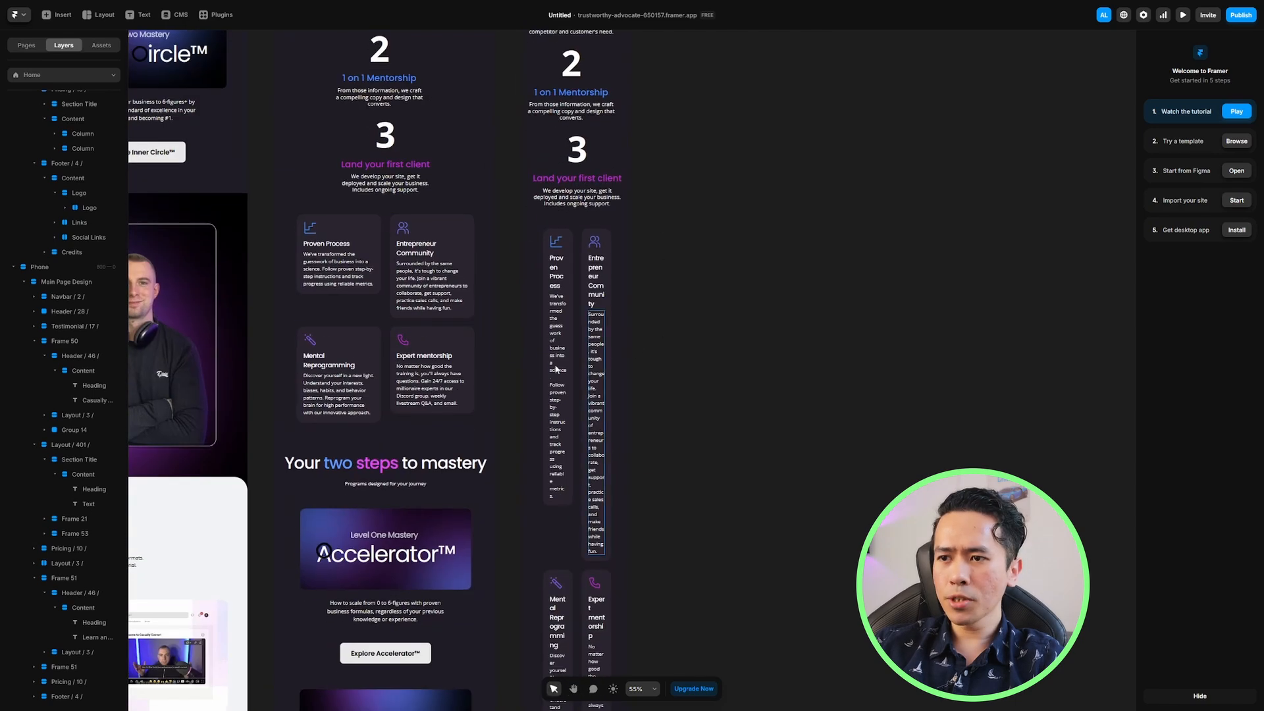
left_click(579, 270)
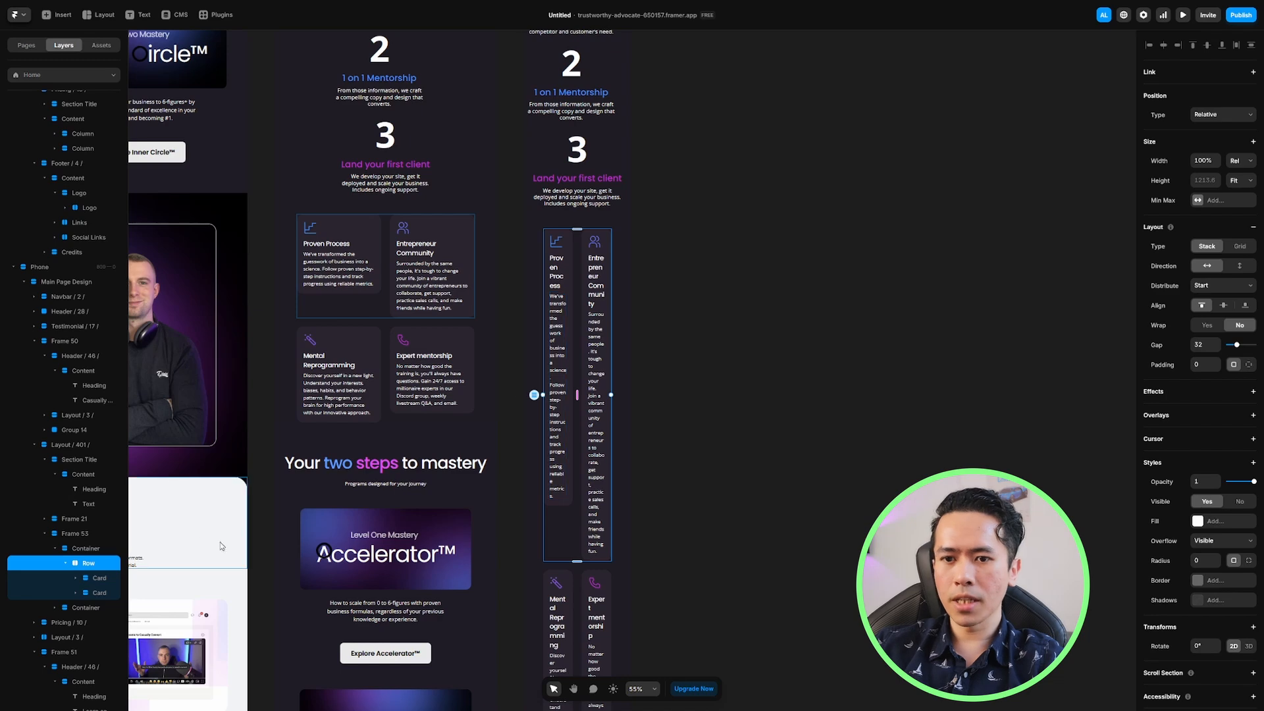
left_click(81, 551)
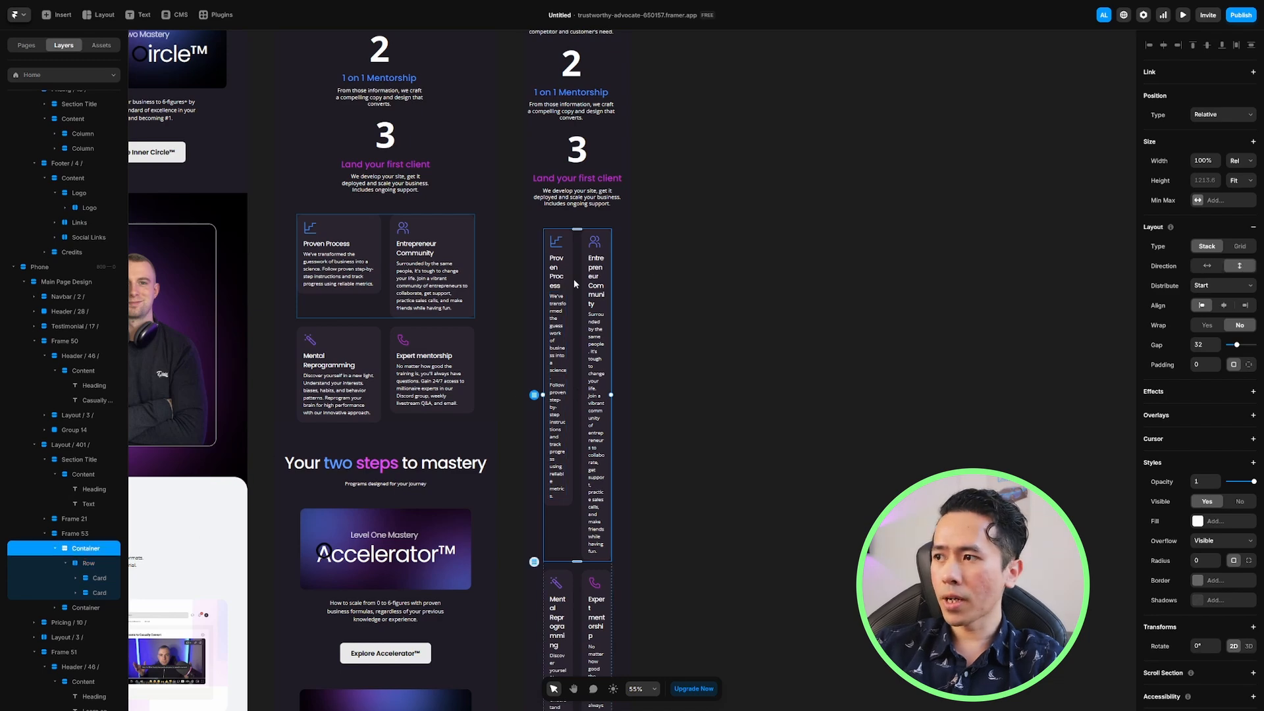
left_click(88, 565)
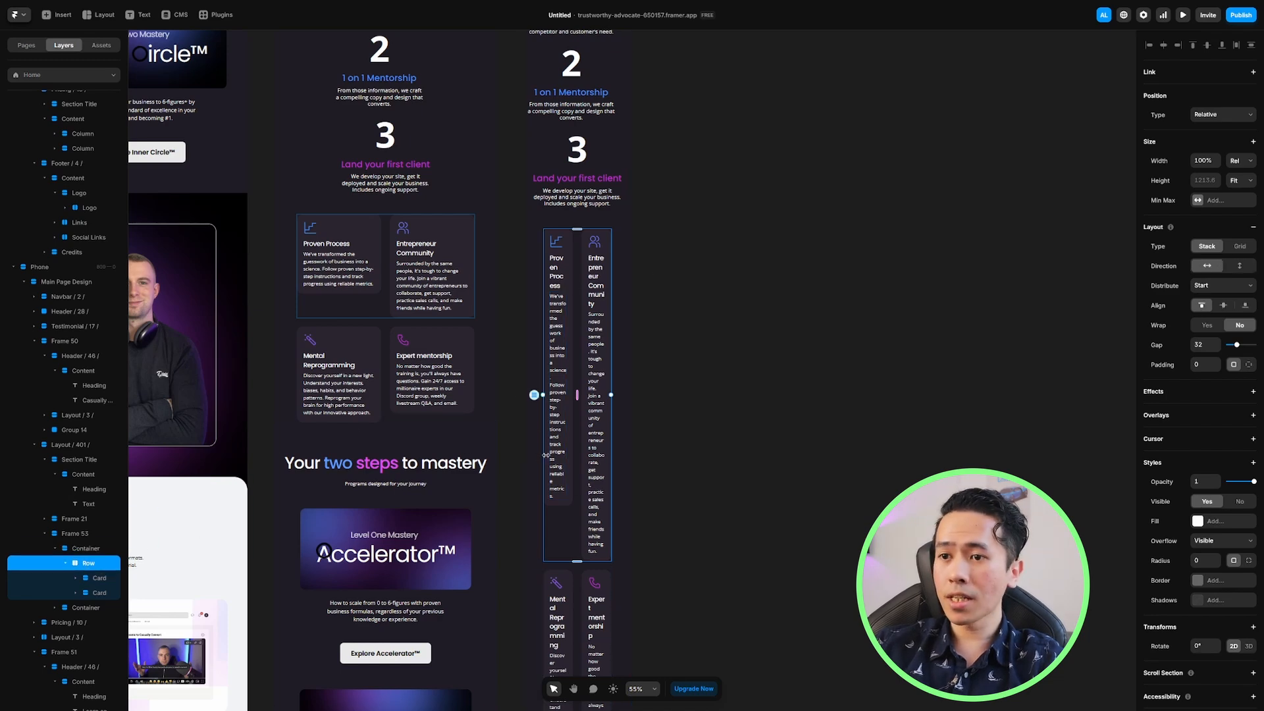
left_click(1240, 266)
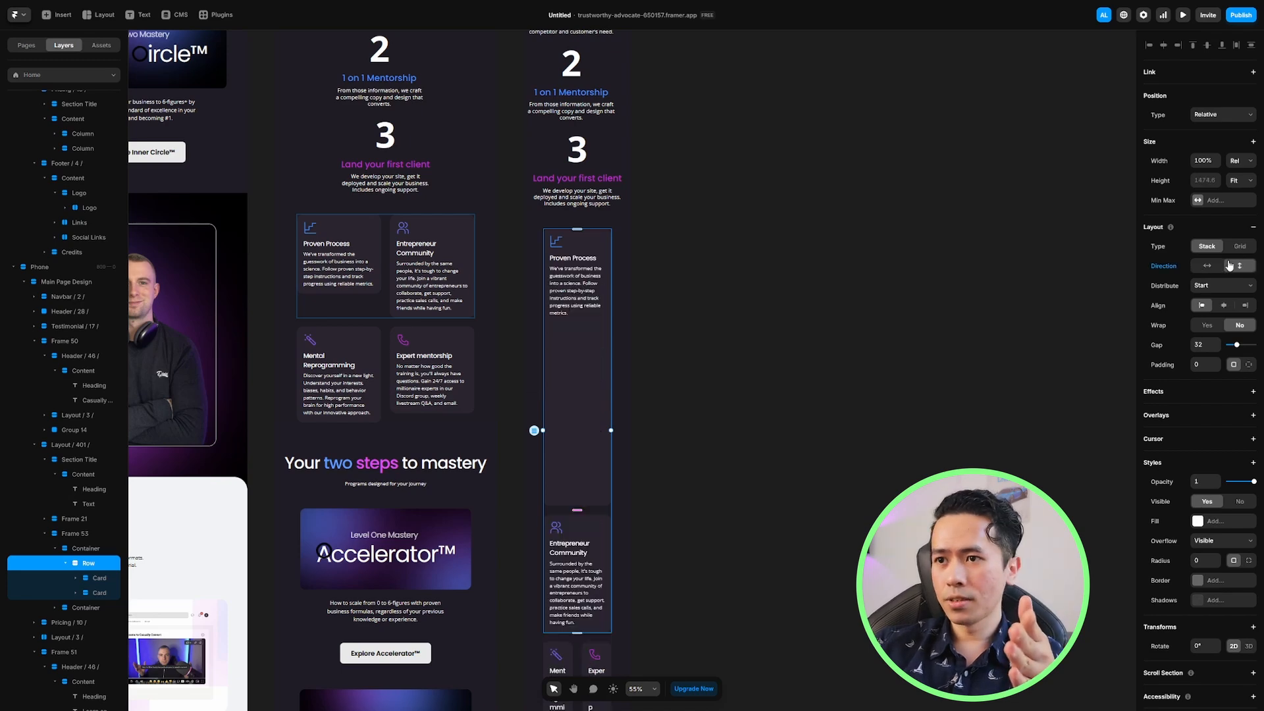
Set the height of the Phone "Proven Process" card to Fit
scroll(582, 416, "down", 2)
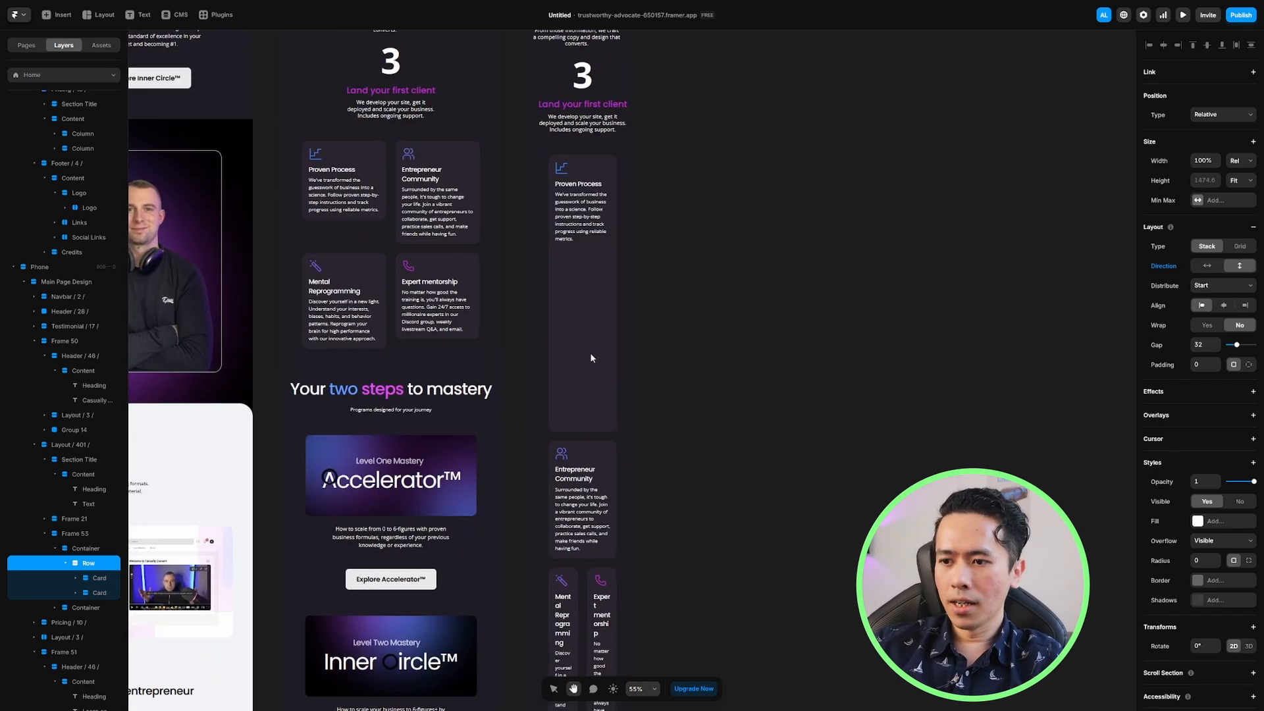
left_click(590, 256)
scroll(585, 243, "up", 2, "ctrl")
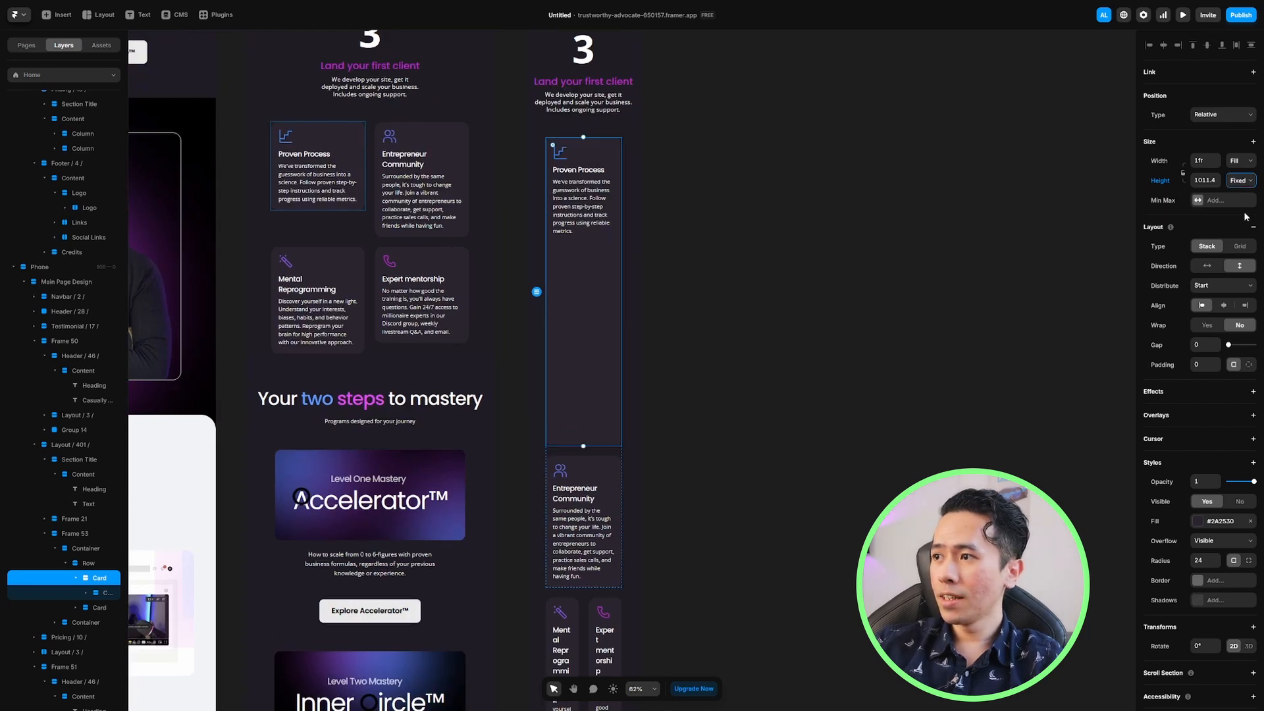
left_click(1237, 234)
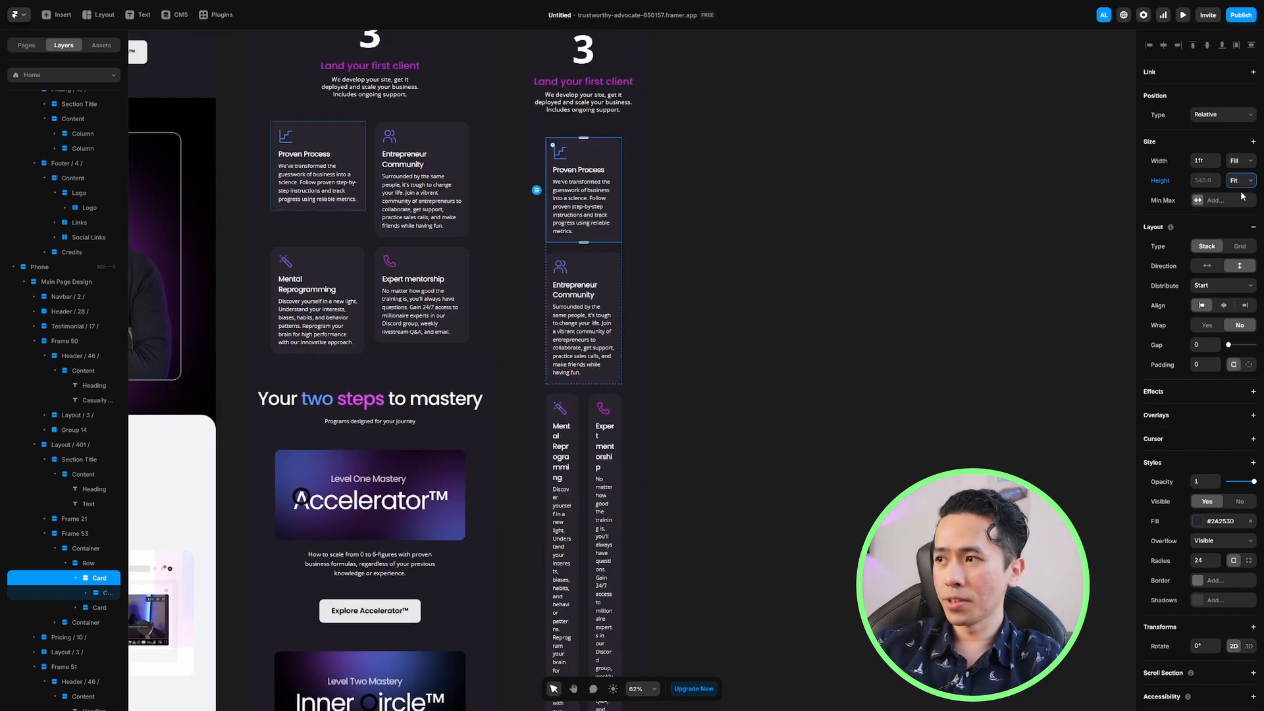
Change the Phone row holding the "Mental Reprogramming" and "Expert mentorship" cards to a vertical stack
left_click(586, 409)
scroll(587, 409, "down", 3)
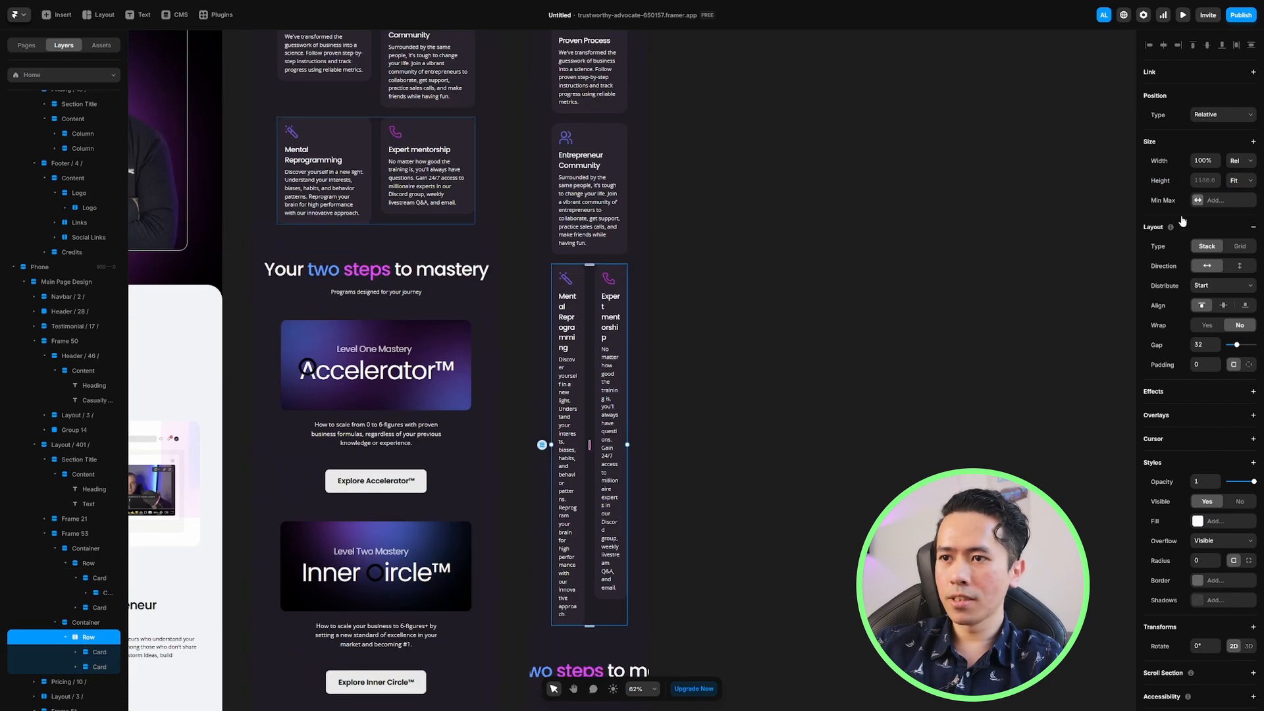
left_click(1239, 271)
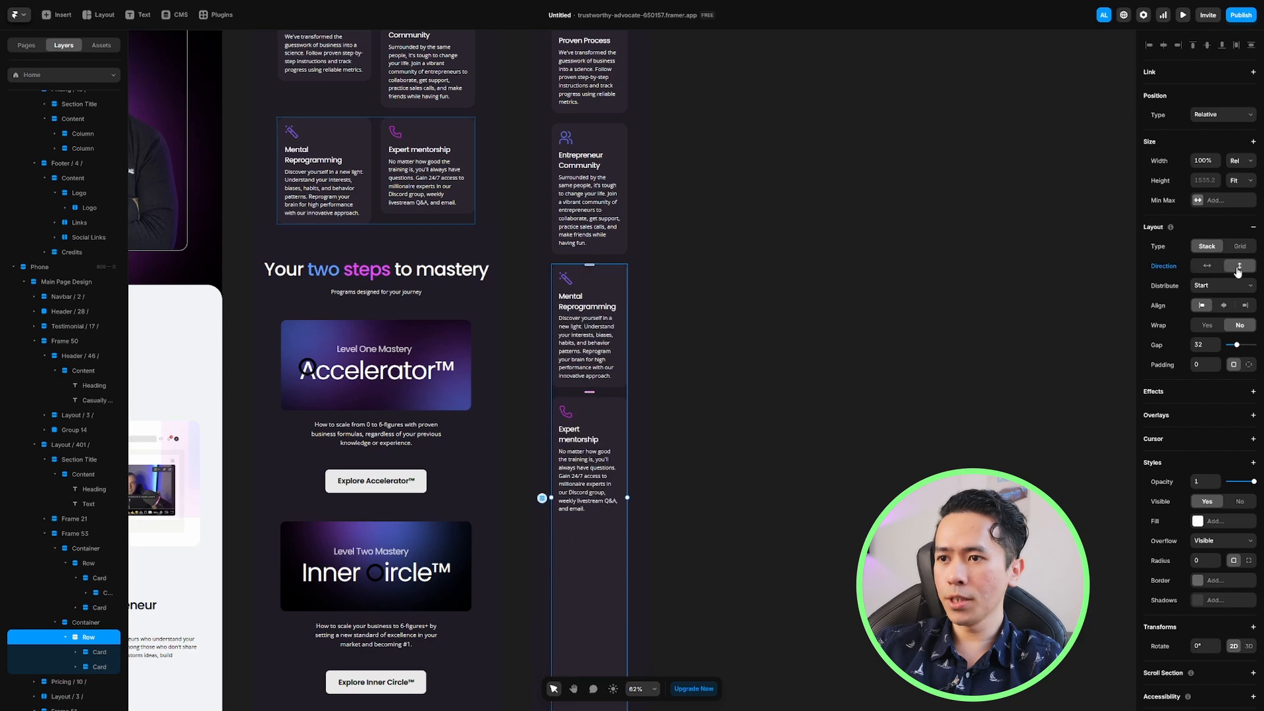
Set the height of the Phone "Expert mentorship" card to Fit
scroll(606, 404, "down", 3)
left_click(619, 420)
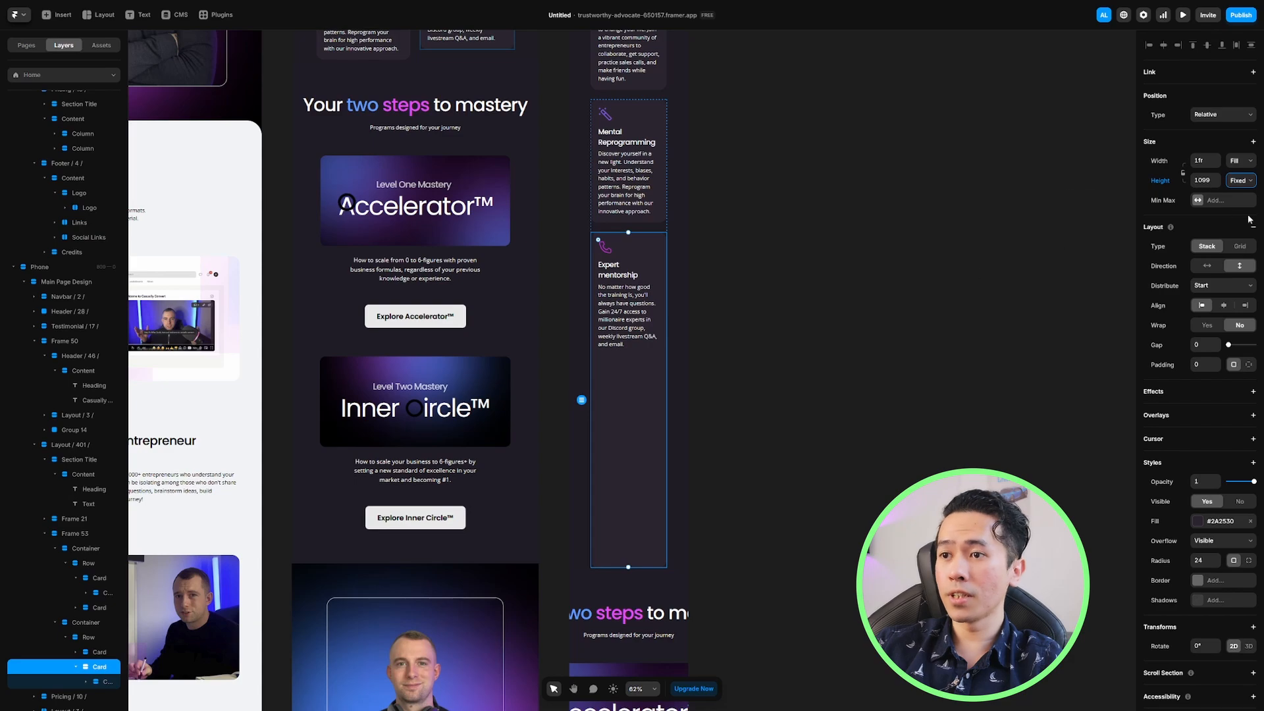
left_click(685, 382)
scroll(678, 369, "up", 3)
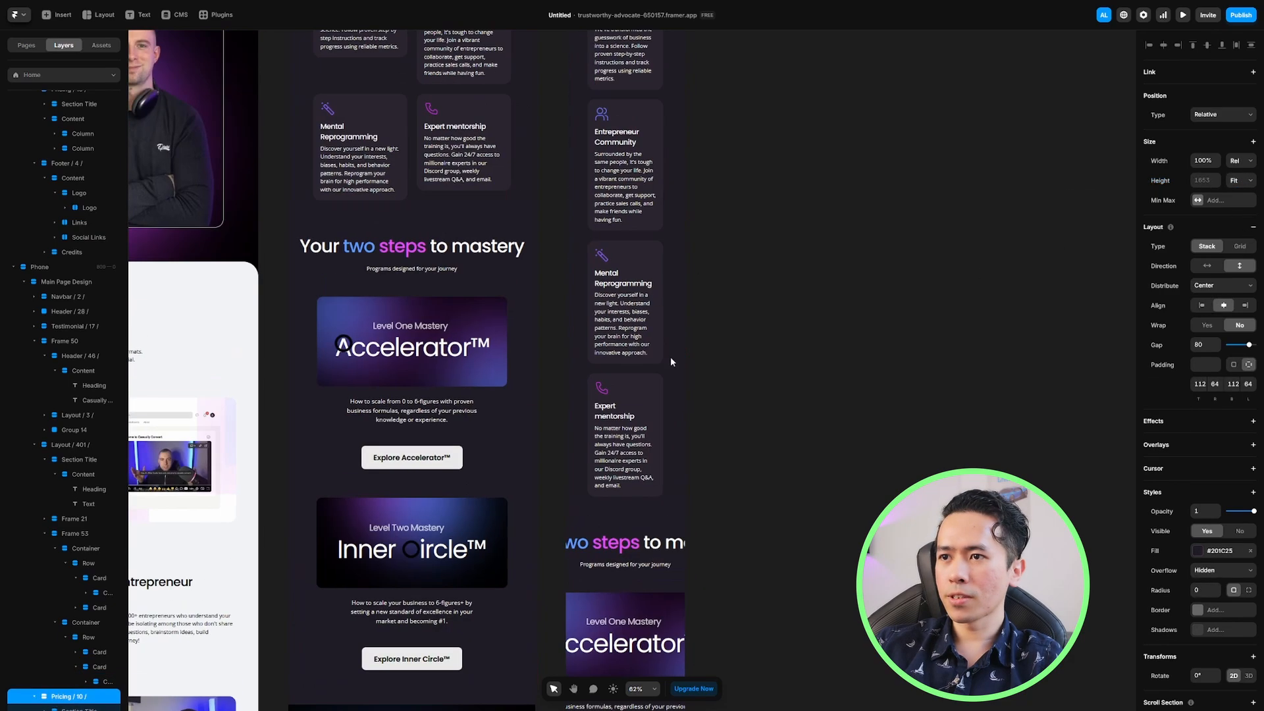
Shrink the coach's photo in the Phone "The Coach & Founder" section to about 350 by 491, keeping its proportions
scroll(633, 365, "down", 10)
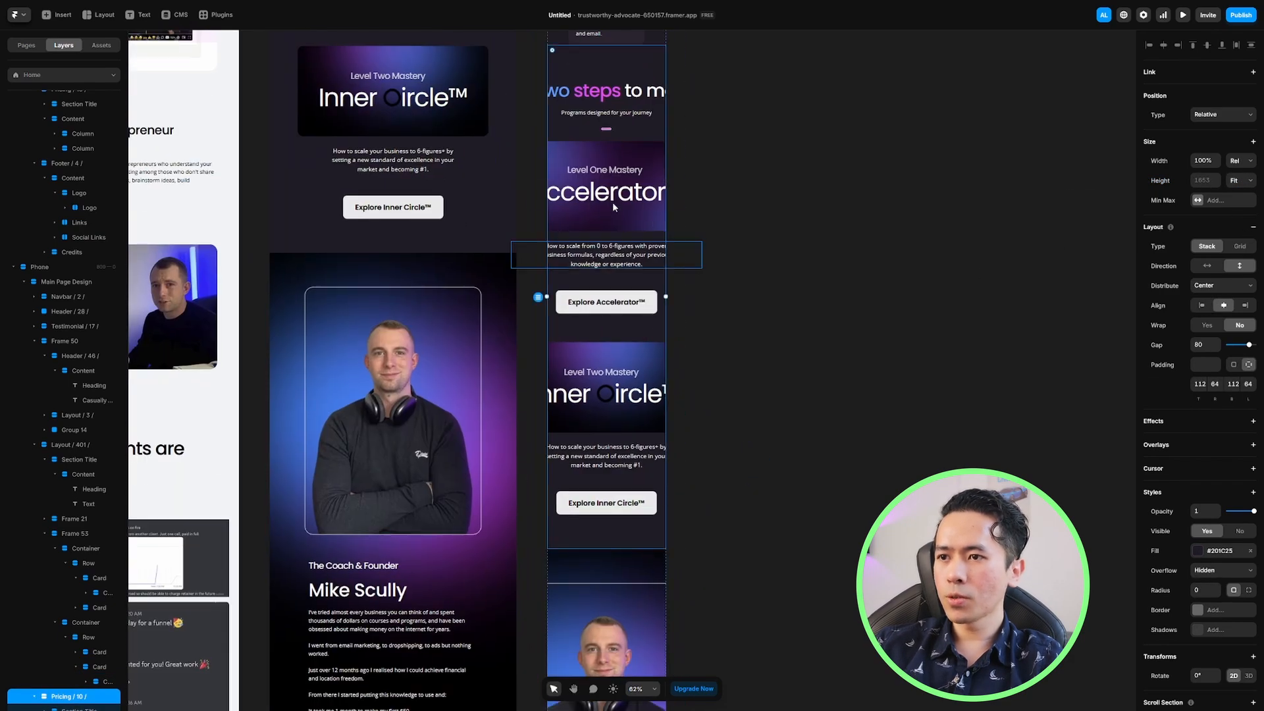
scroll(632, 388, "down", 6)
left_click(632, 405)
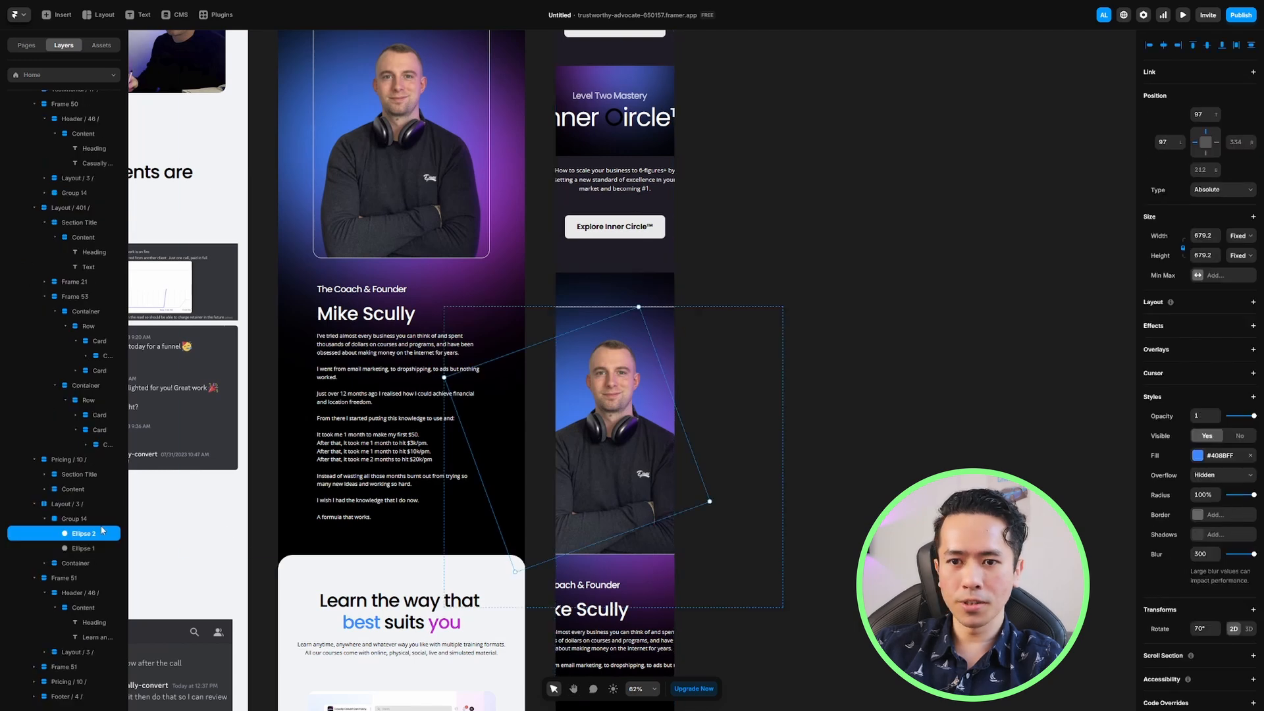
left_click(74, 564)
left_click(91, 578)
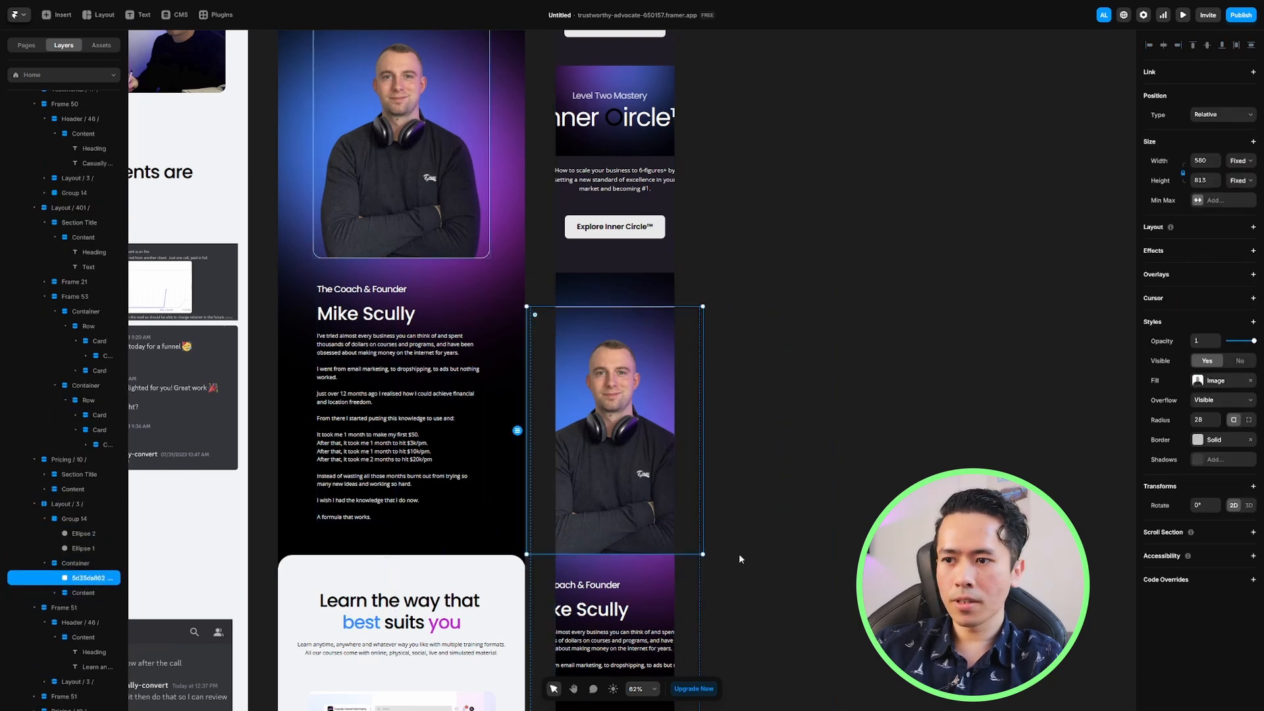
left_click_drag(702, 554, 636, 457)
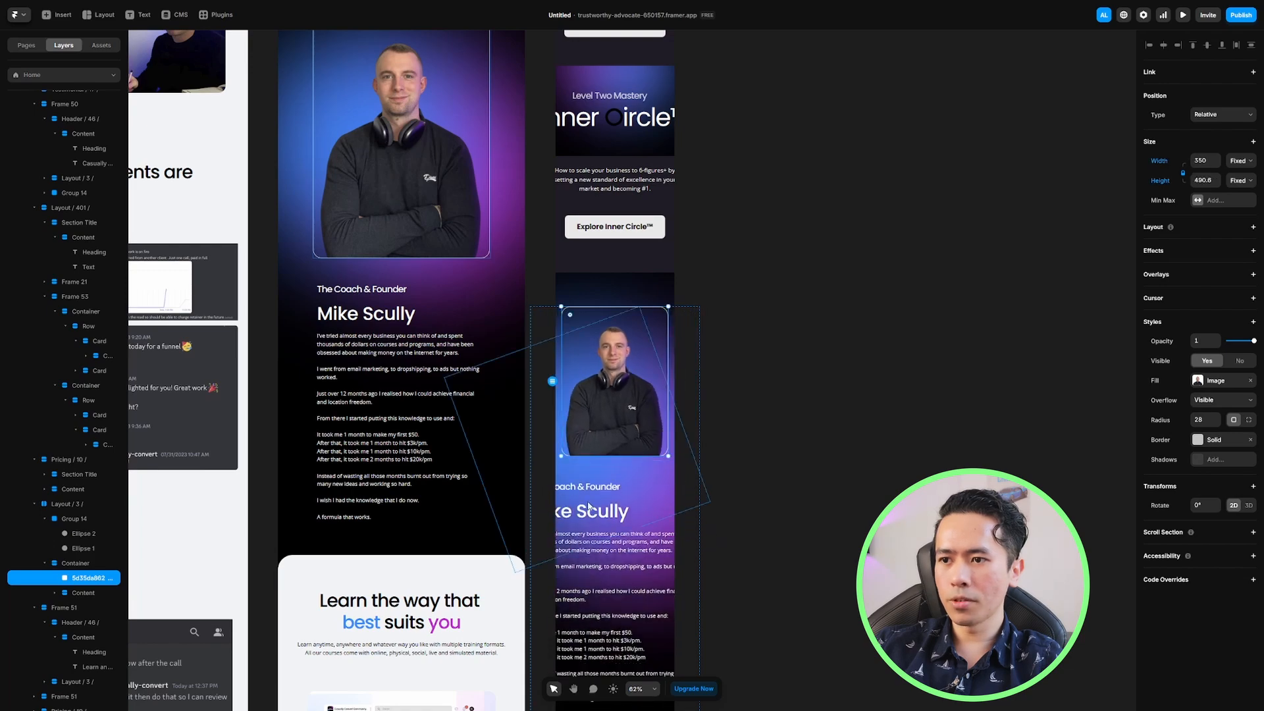
left_click(748, 418)
Set the font size of the Phone "The Results and Wins our students are achieving" heading to 39
scroll(748, 418, "down", 5)
left_click(619, 480)
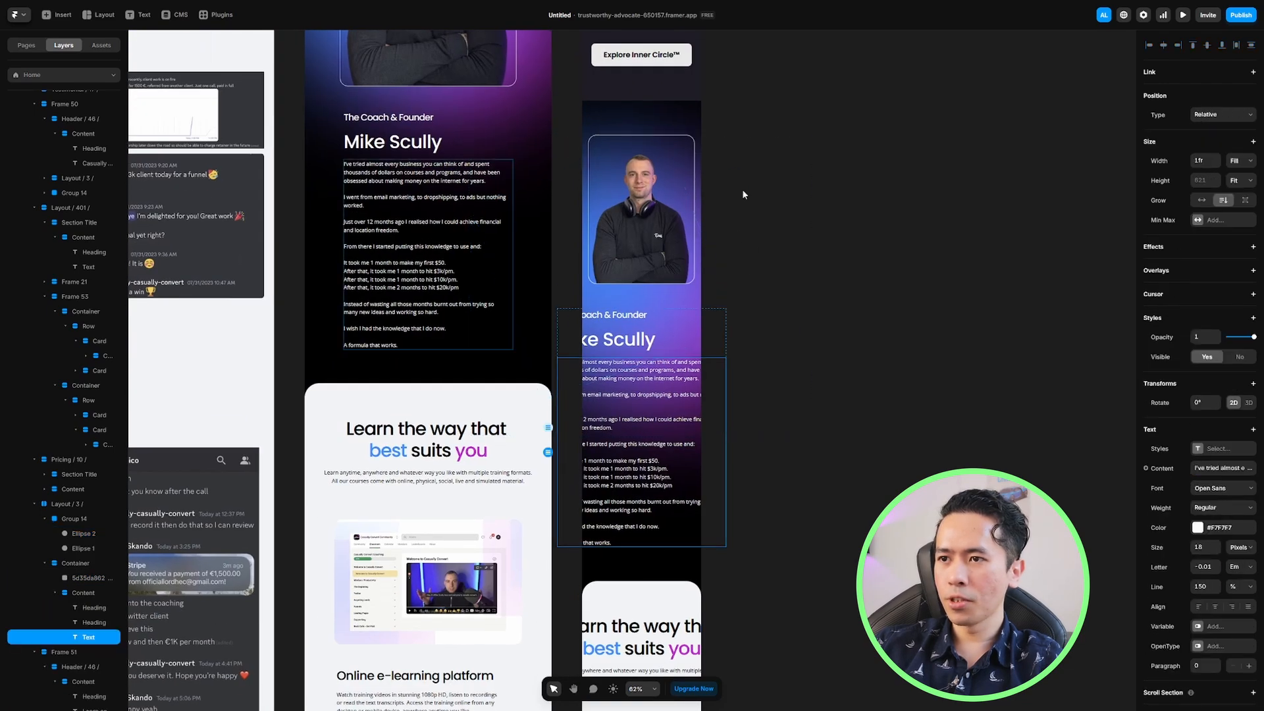
scroll(714, 338, "down", 8)
scroll(694, 306, "down", 20)
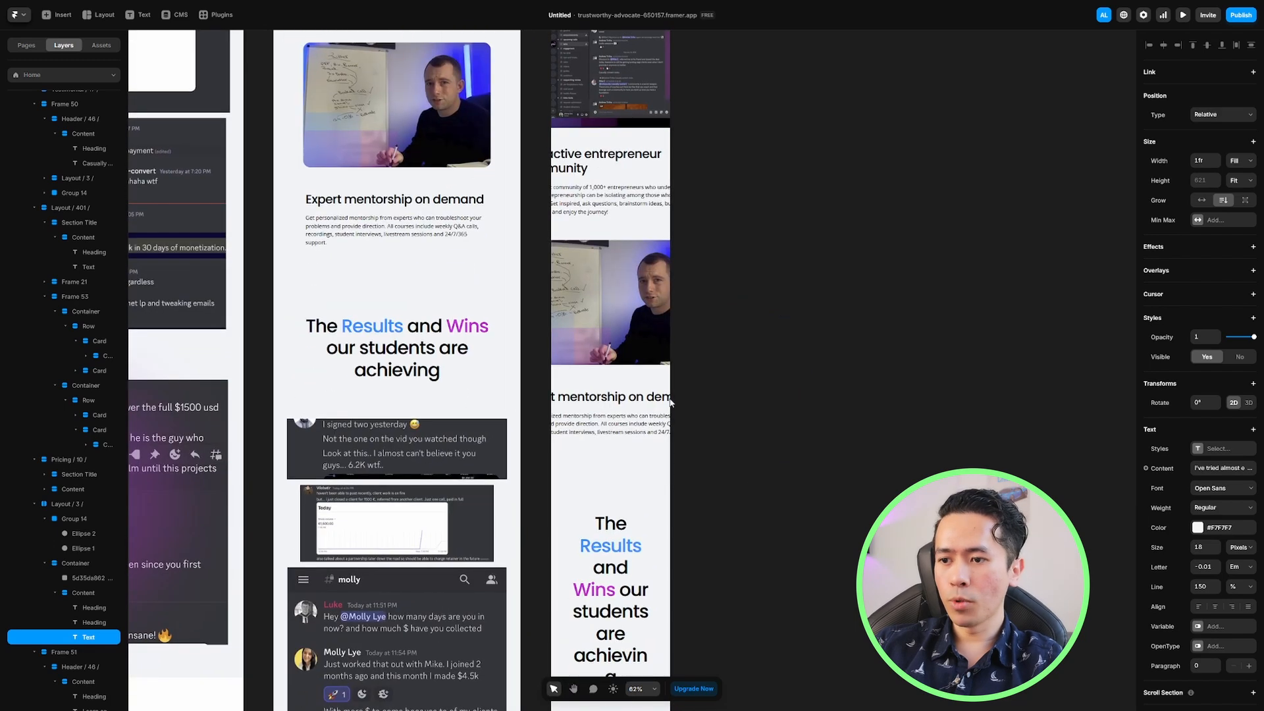
left_click(580, 287)
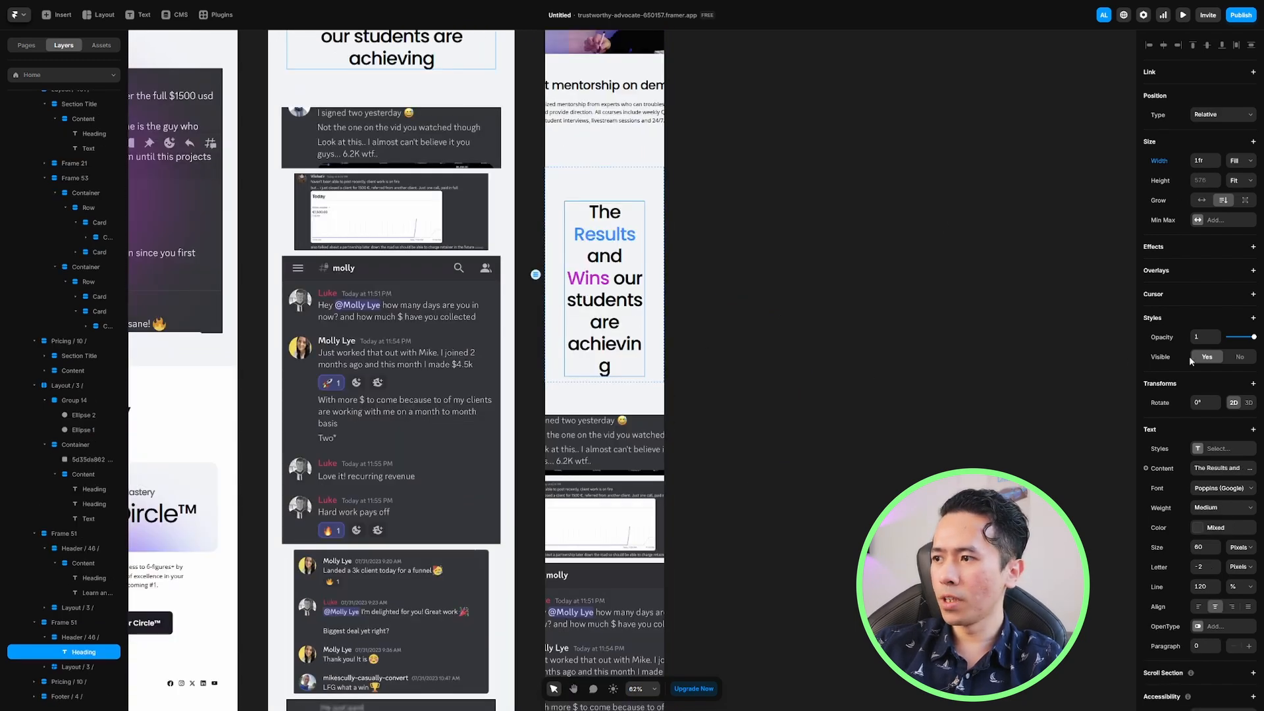
left_click_drag(1219, 558, 1217, 553)
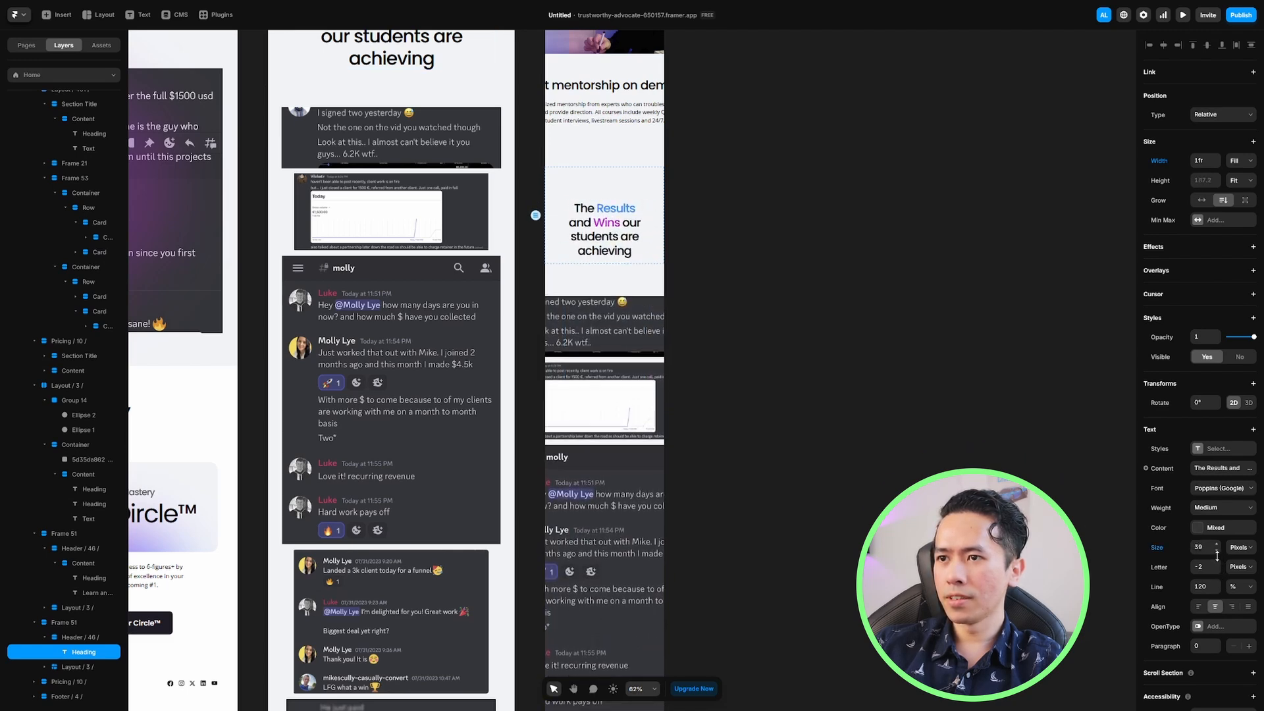
Examine the Phone layout of student result screenshots and its stack settings
scroll(708, 344, "down", 6)
left_click(532, 345)
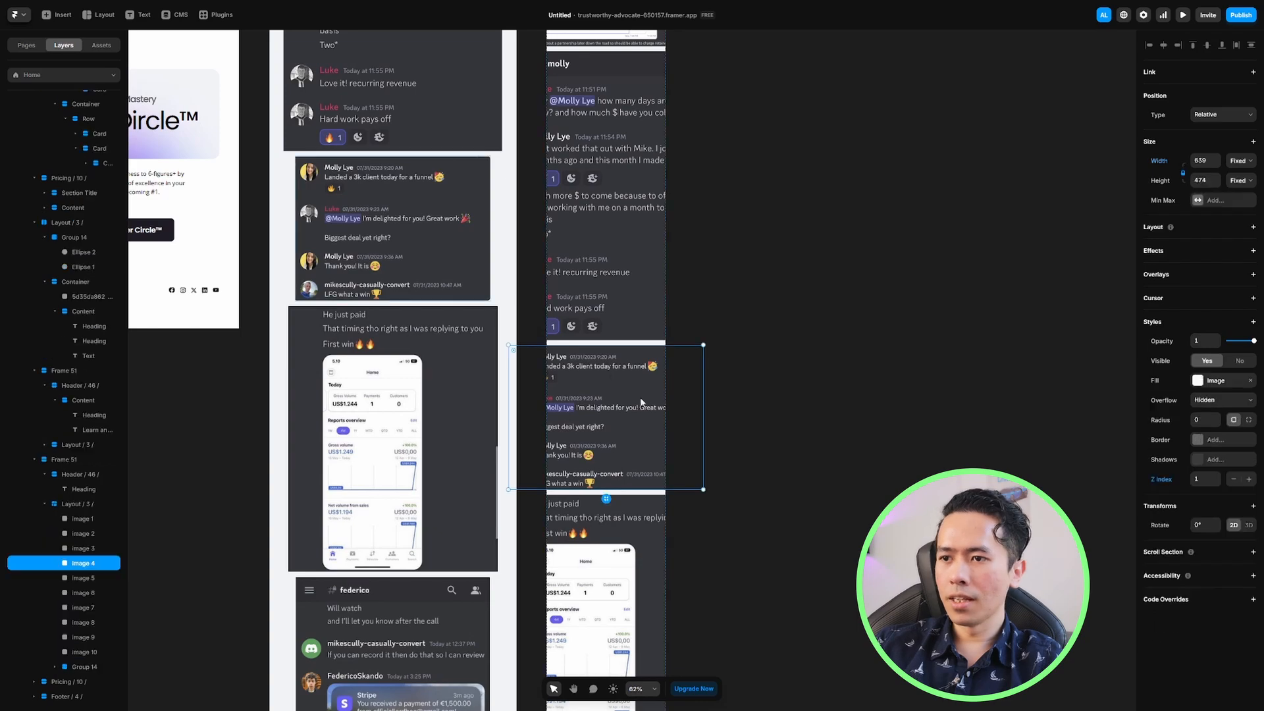
left_click(69, 505)
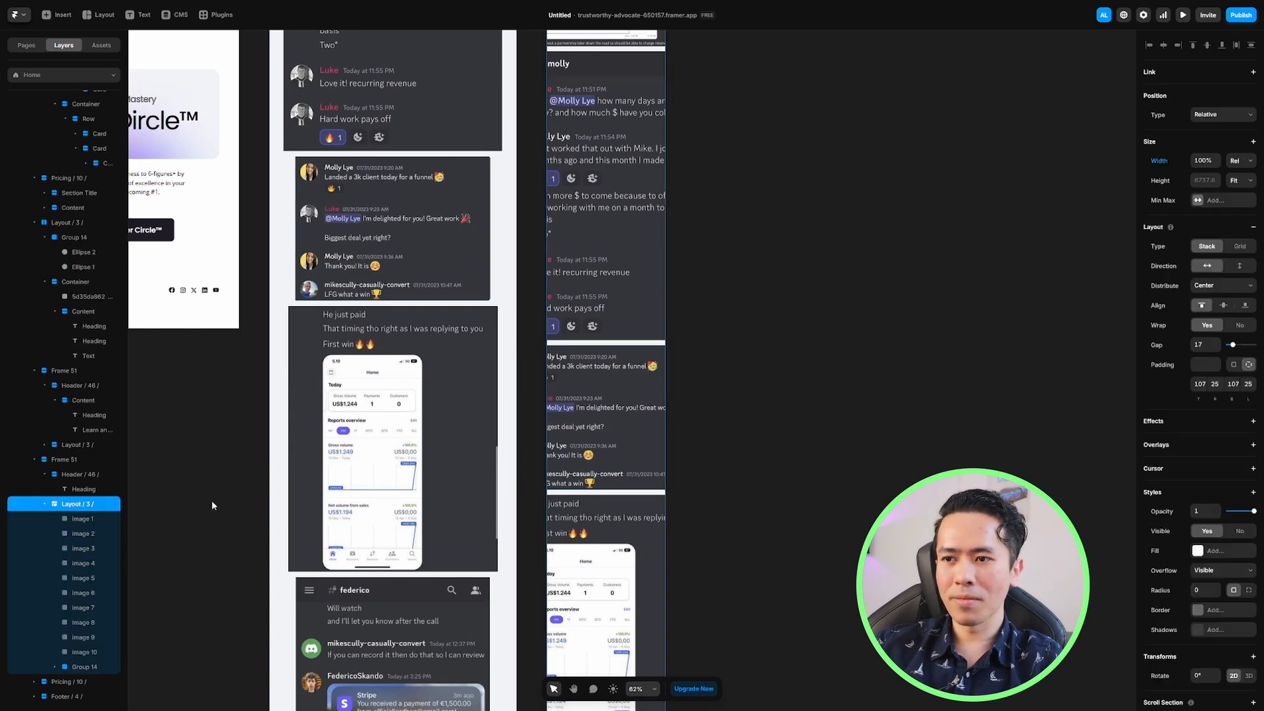
scroll(534, 466, "down", 5)
Reduce the Phone testimonial card grid under "Hear from our 5-Stars Givers" to 1 column
scroll(638, 307, "up", 15)
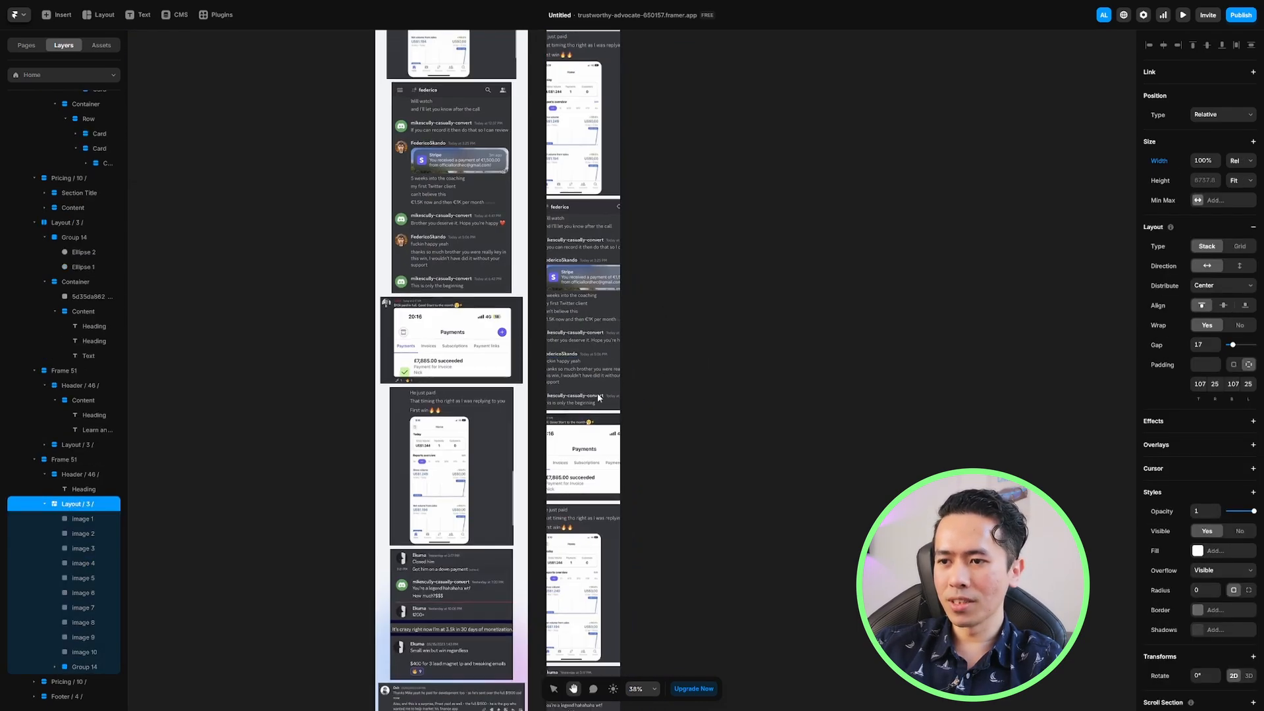
scroll(571, 415, "up", 5)
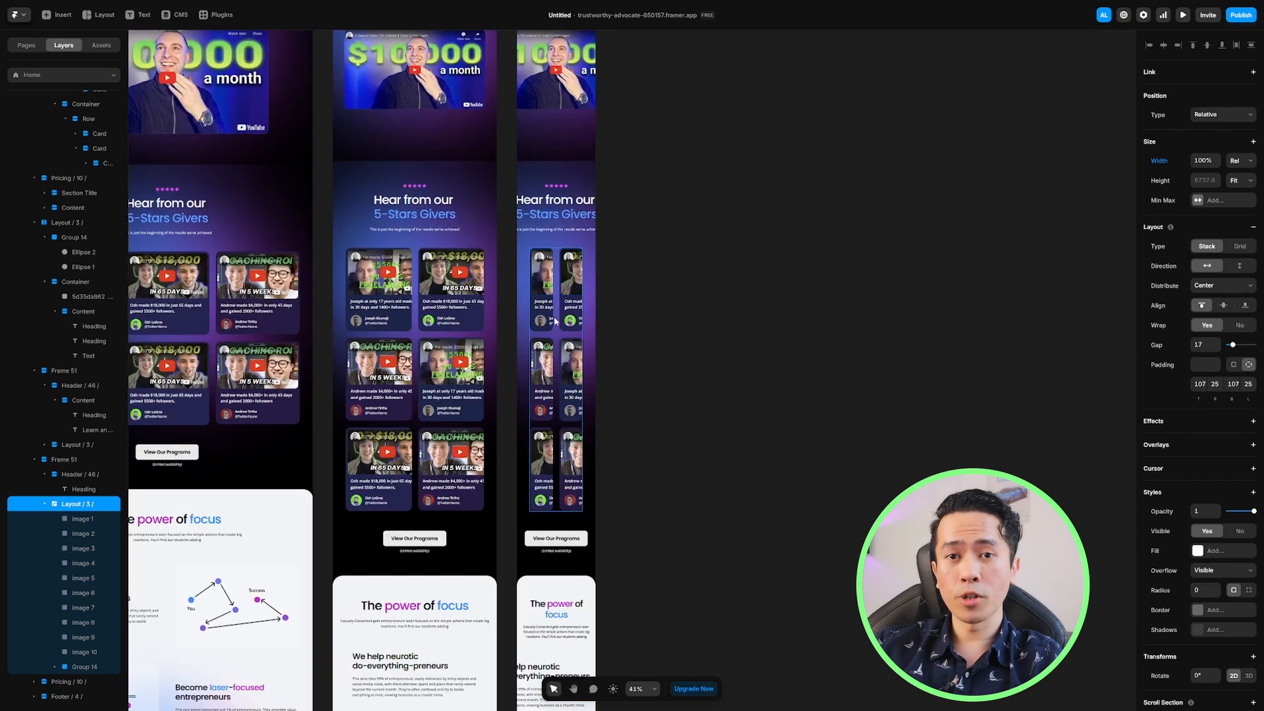
scroll(546, 289, "up", 3)
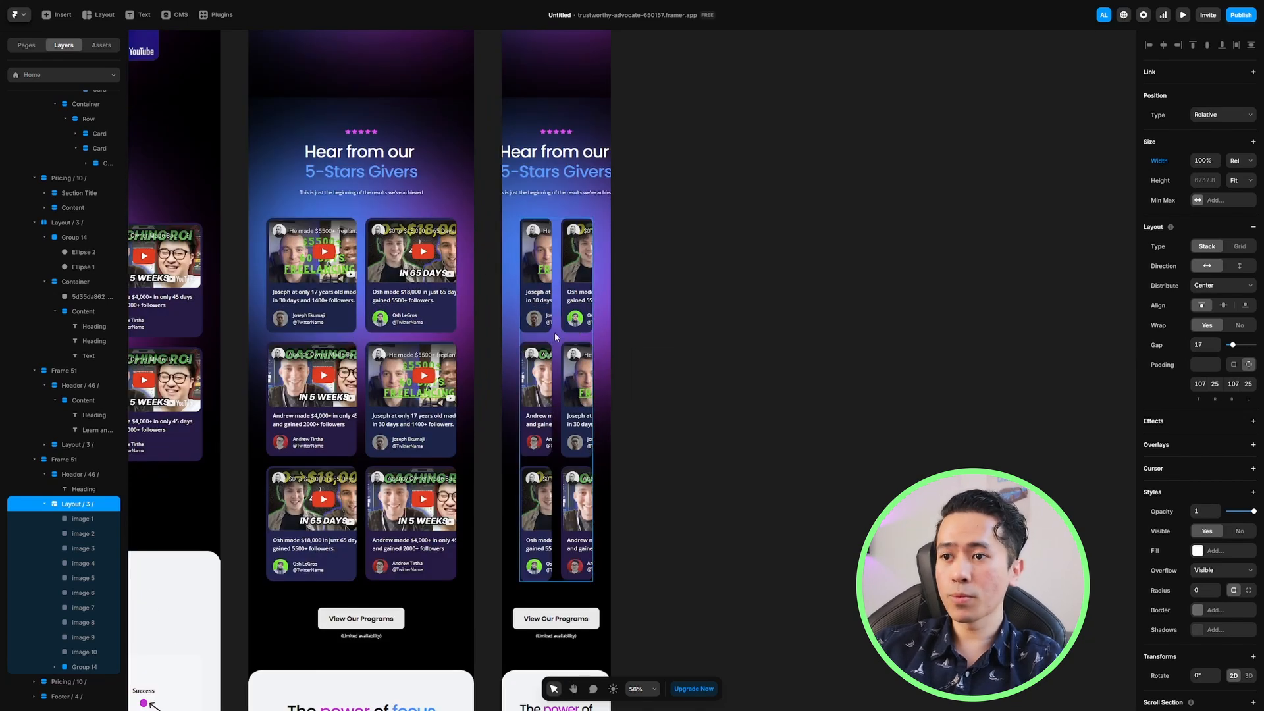
left_click(554, 333)
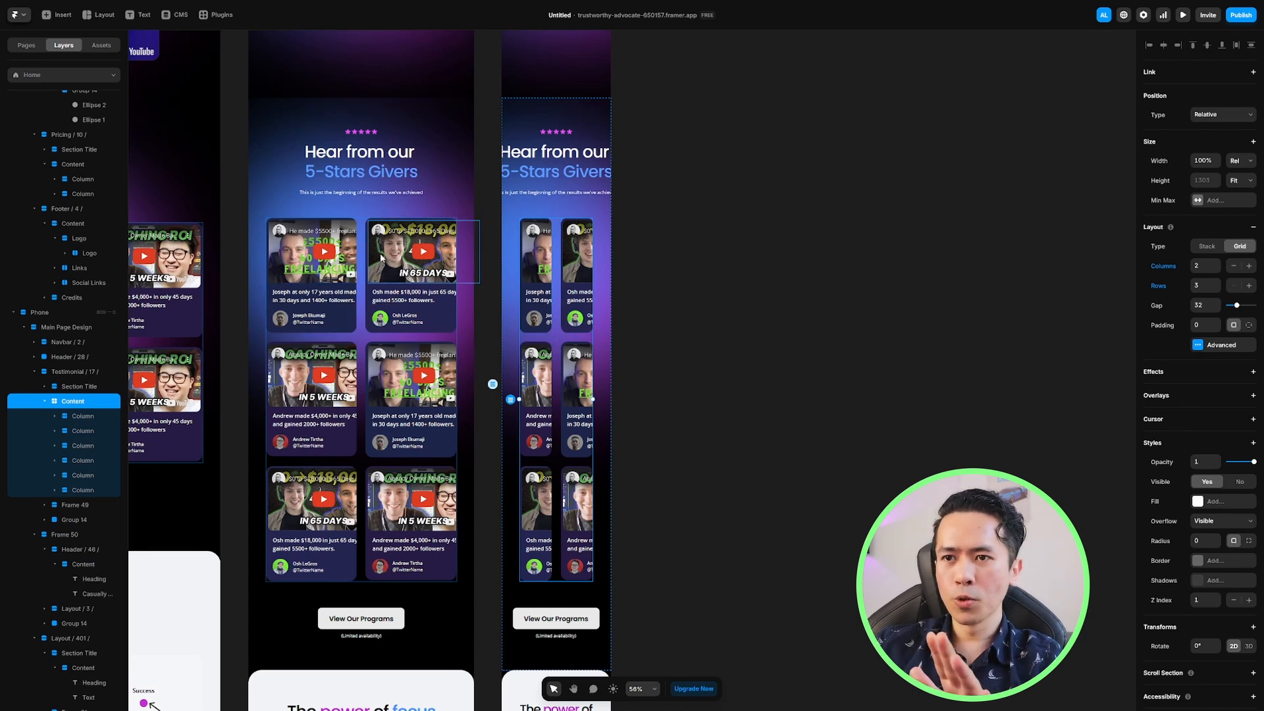
left_click(1235, 267)
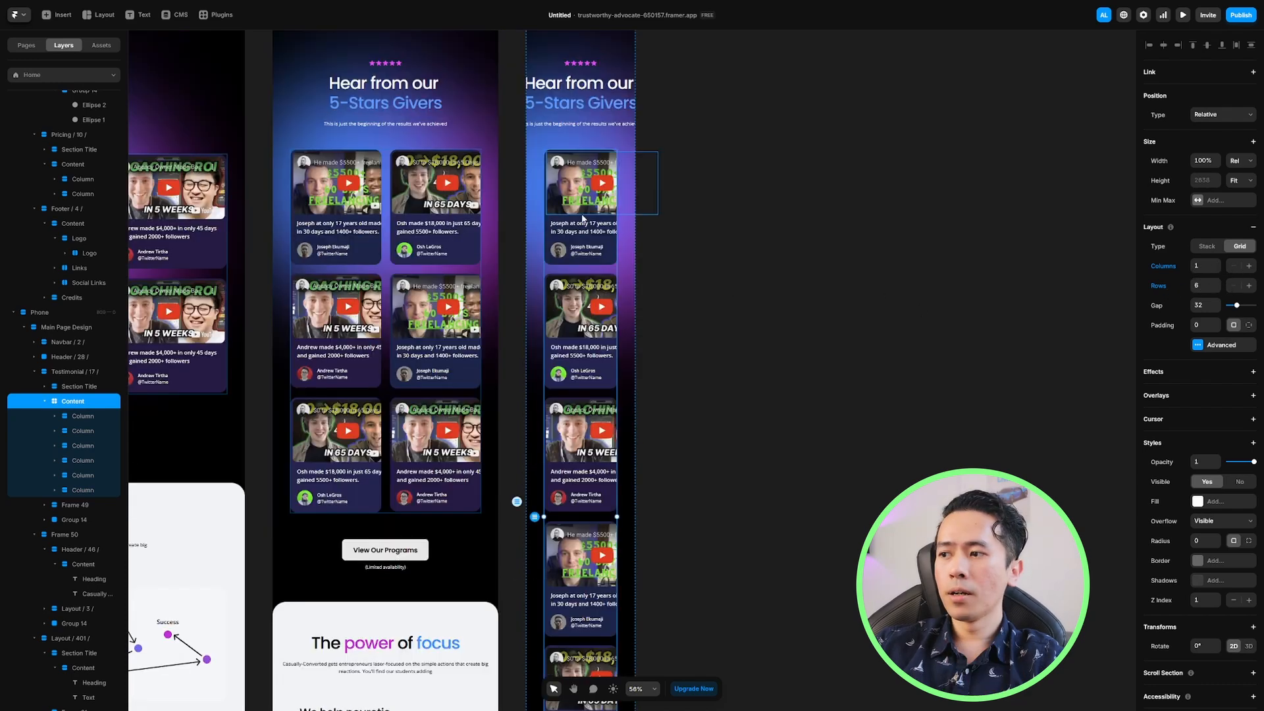
Set the right and left padding of the Phone Testimonial section to 10 each
key("space")
mouse_move(630, 202)
left_mouse_down()
mouse_move(643, 142)
mouse_move(630, 178)
left_mouse_up()
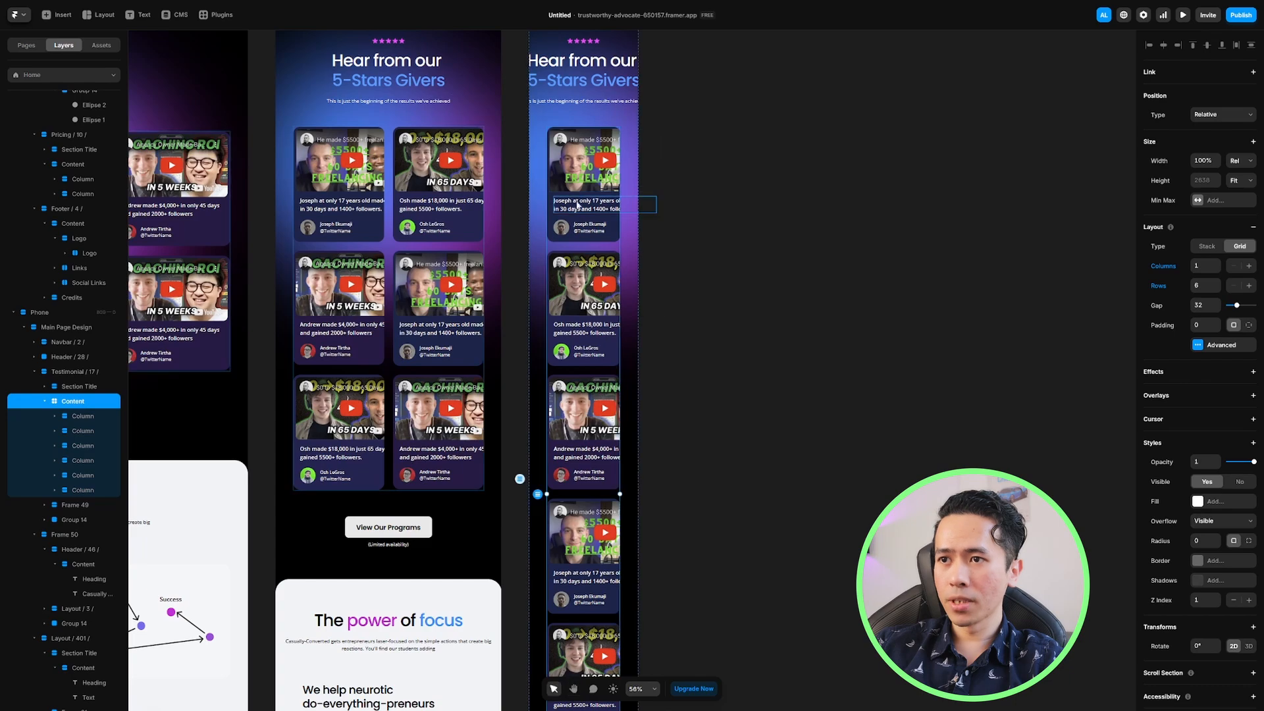
scroll(630, 178, "down", 3)
scroll(590, 558, "down", 1)
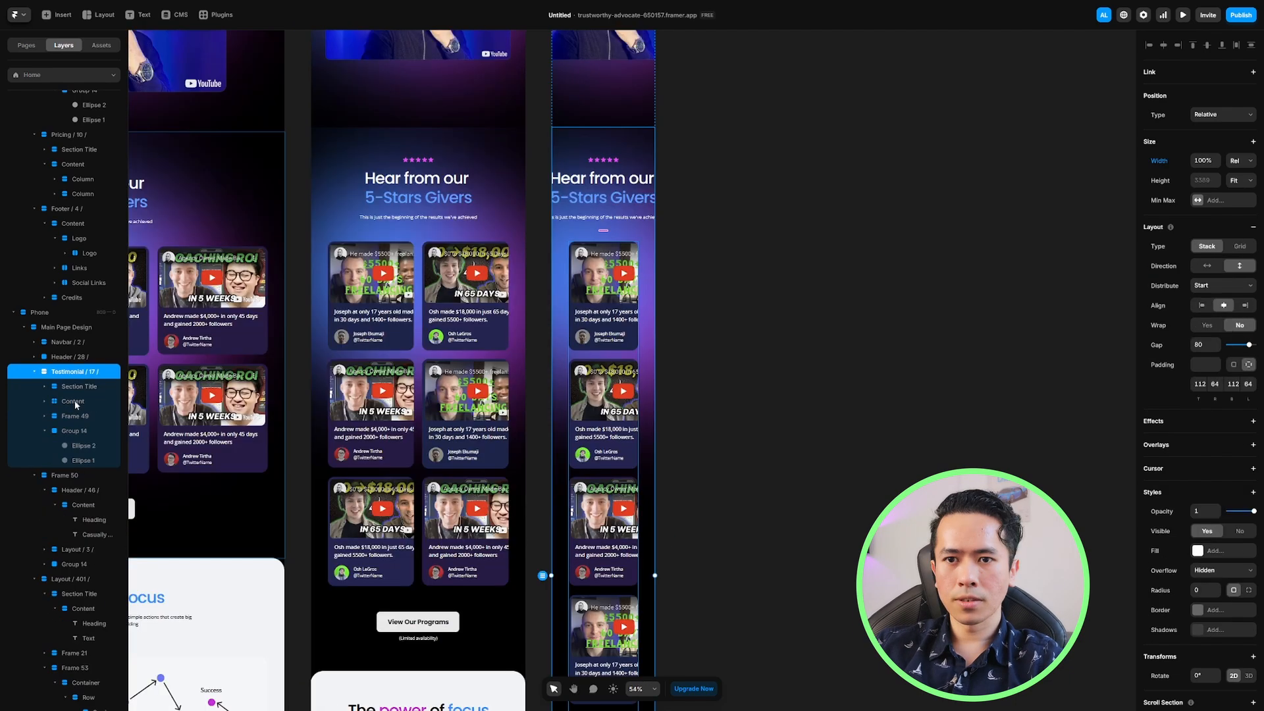
left_click(68, 404)
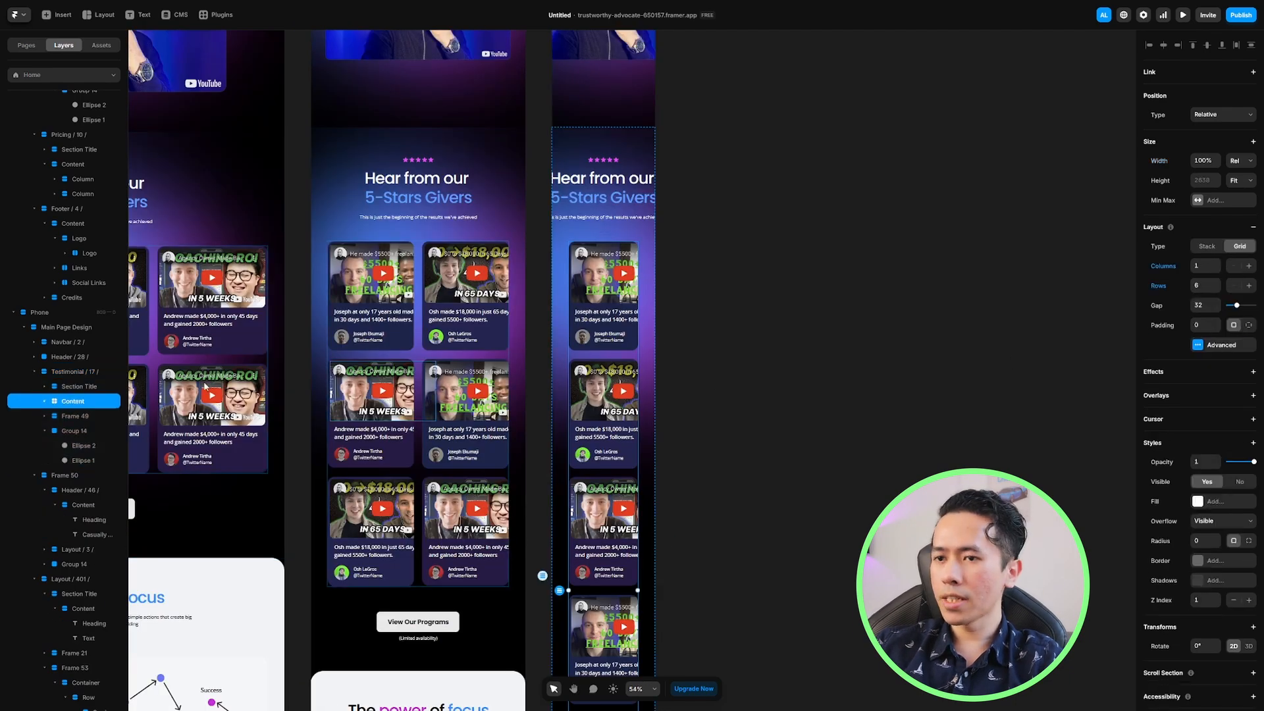
left_click(68, 373)
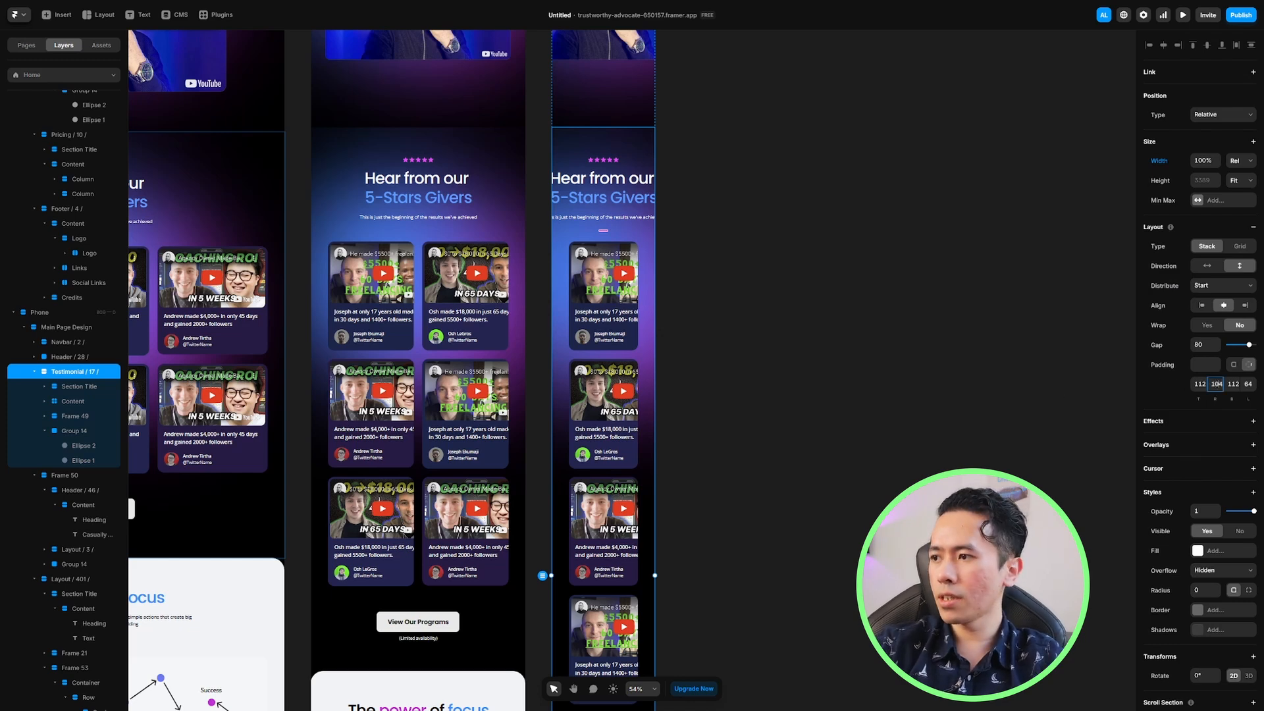
type("10")
key("Return")
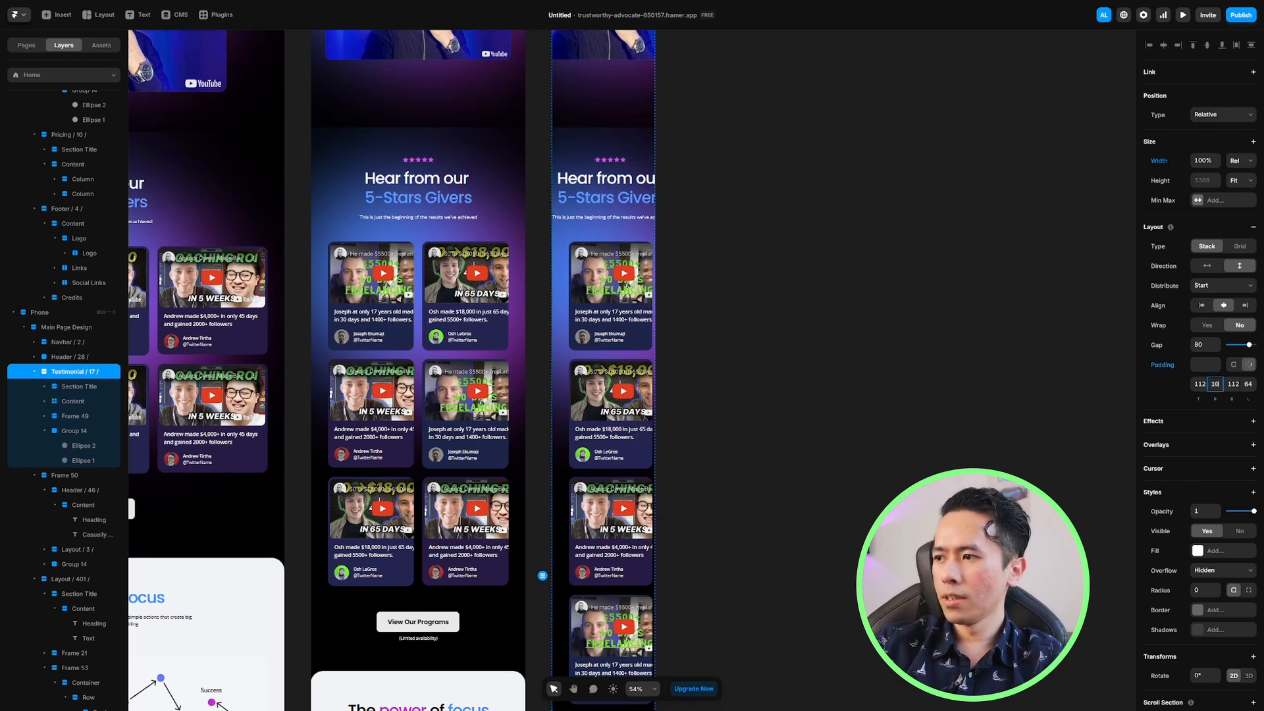
left_click(1249, 384)
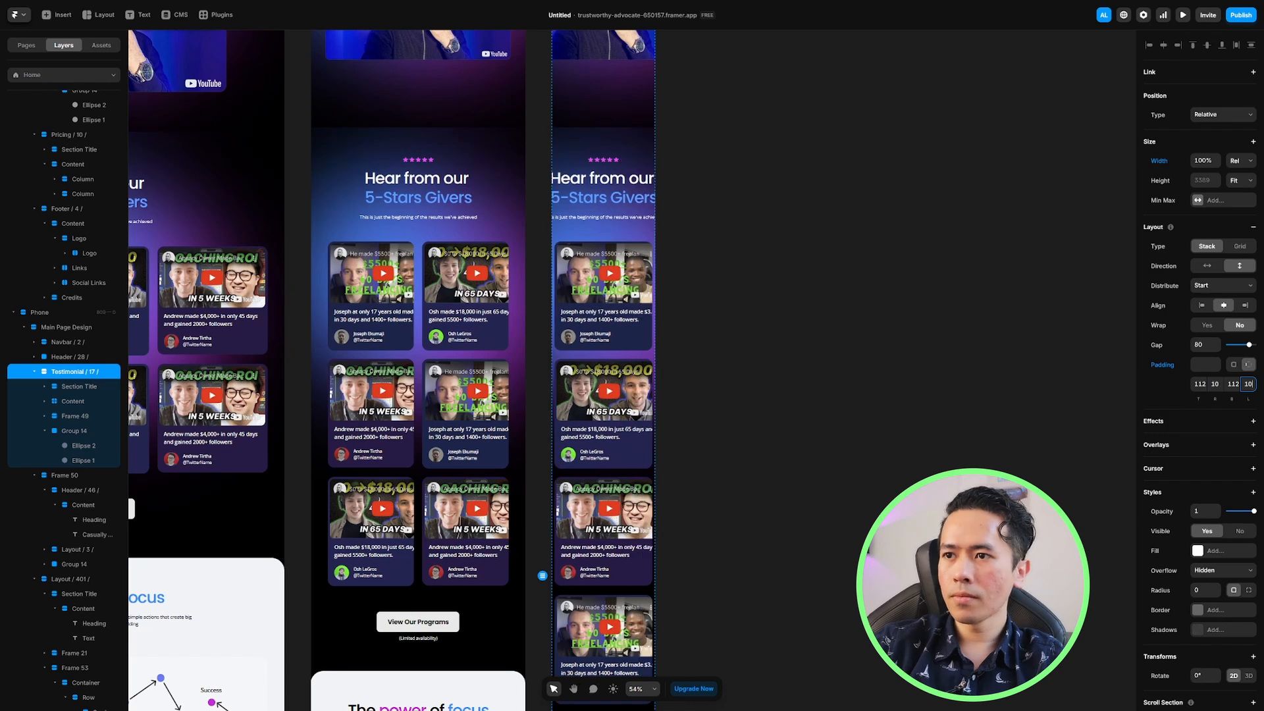
Set the width of the heading text in the third Phone testimonial card to Fill
left_click(681, 386)
scroll(636, 339, "down", 1)
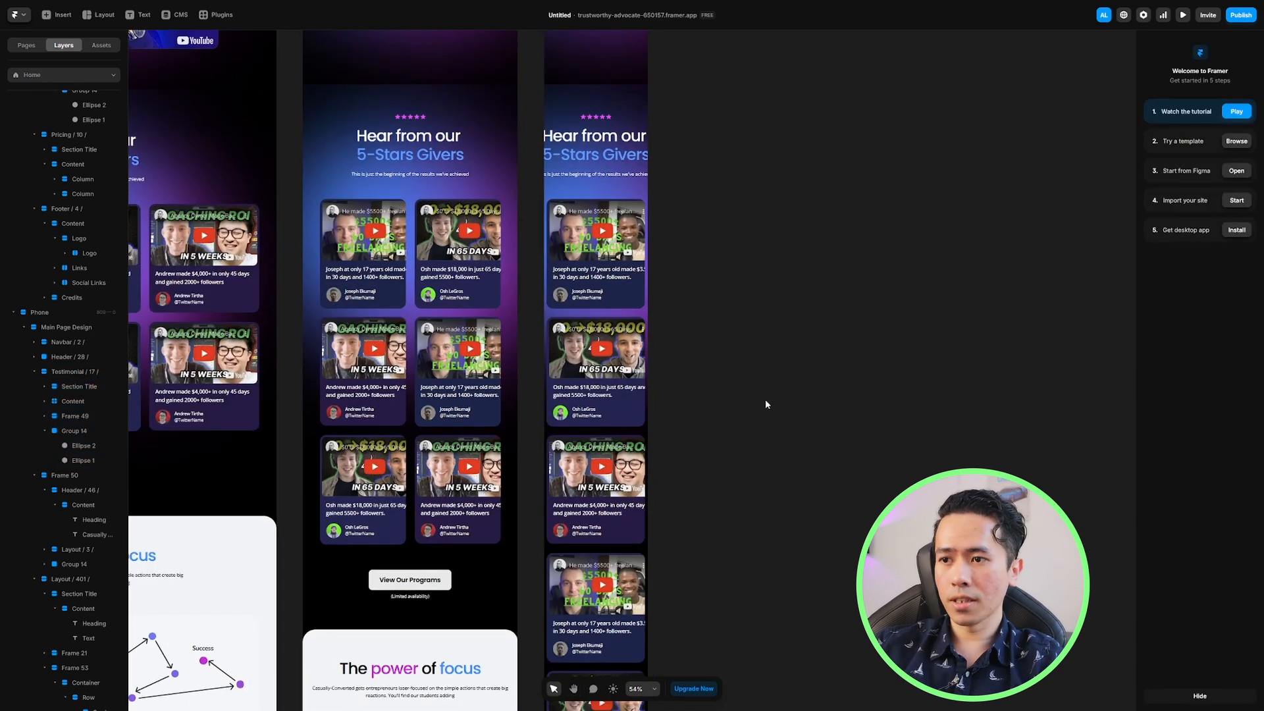
scroll(687, 338, "down", 2)
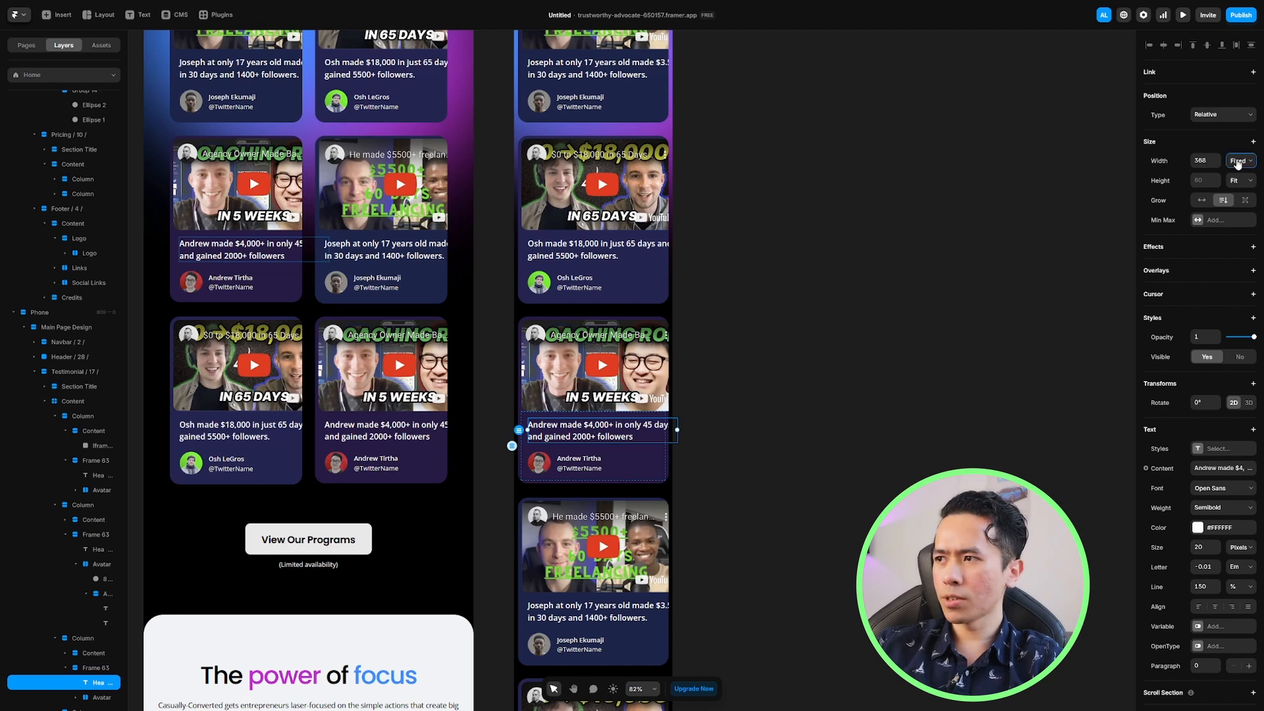
left_click(1235, 205)
key("Escape")
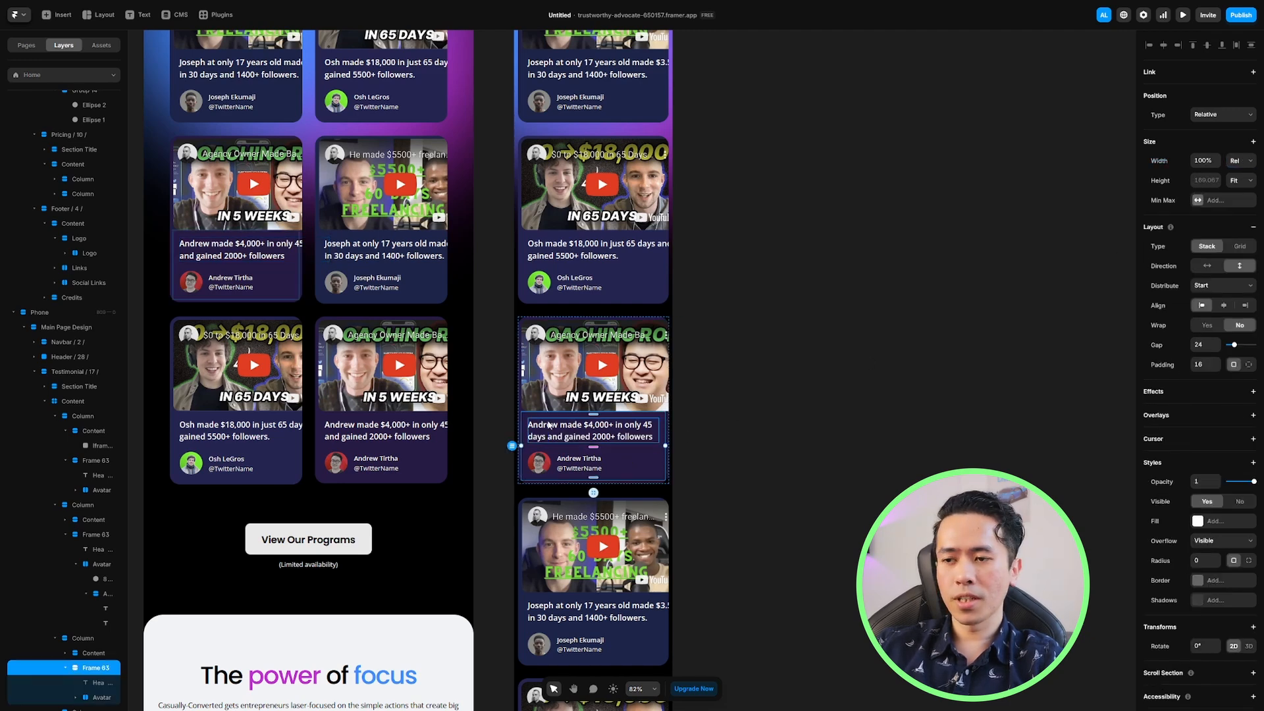
left_click(592, 442)
scroll(723, 397, "down", 1)
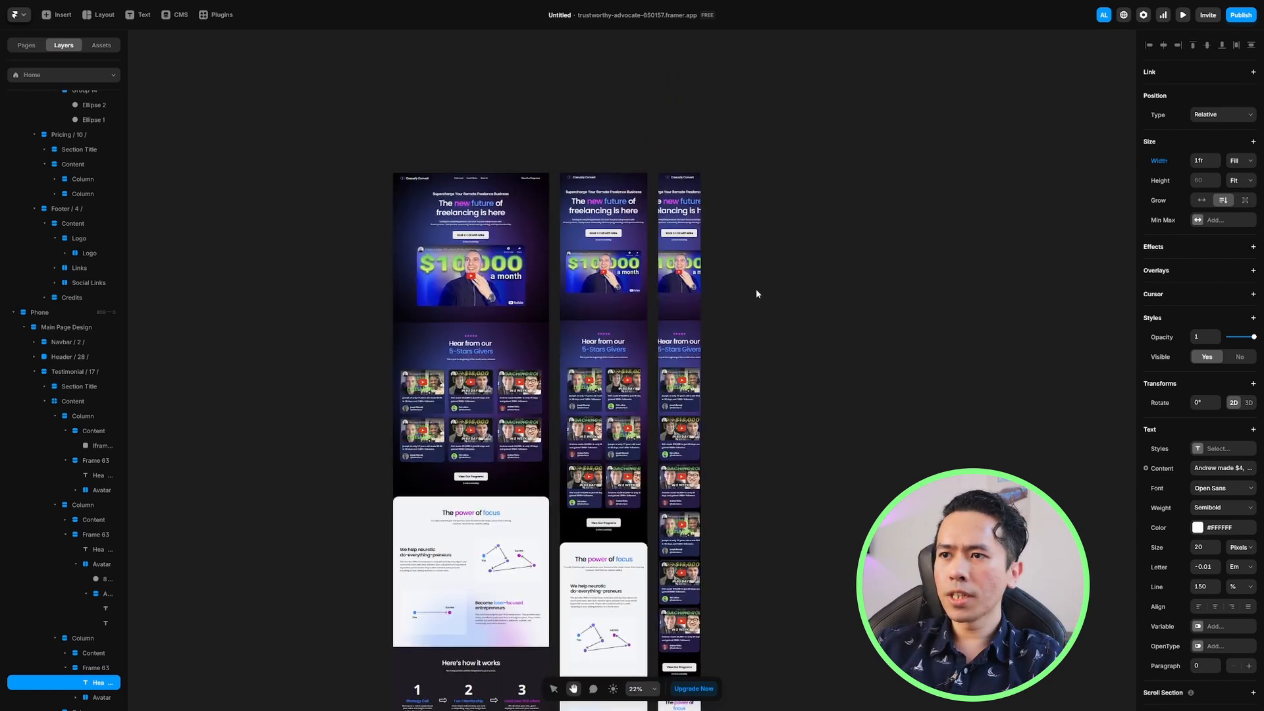
Publish the updated site and switch to the browser tab with the live page, going to its beginning
scroll(756, 291, "down", 1)
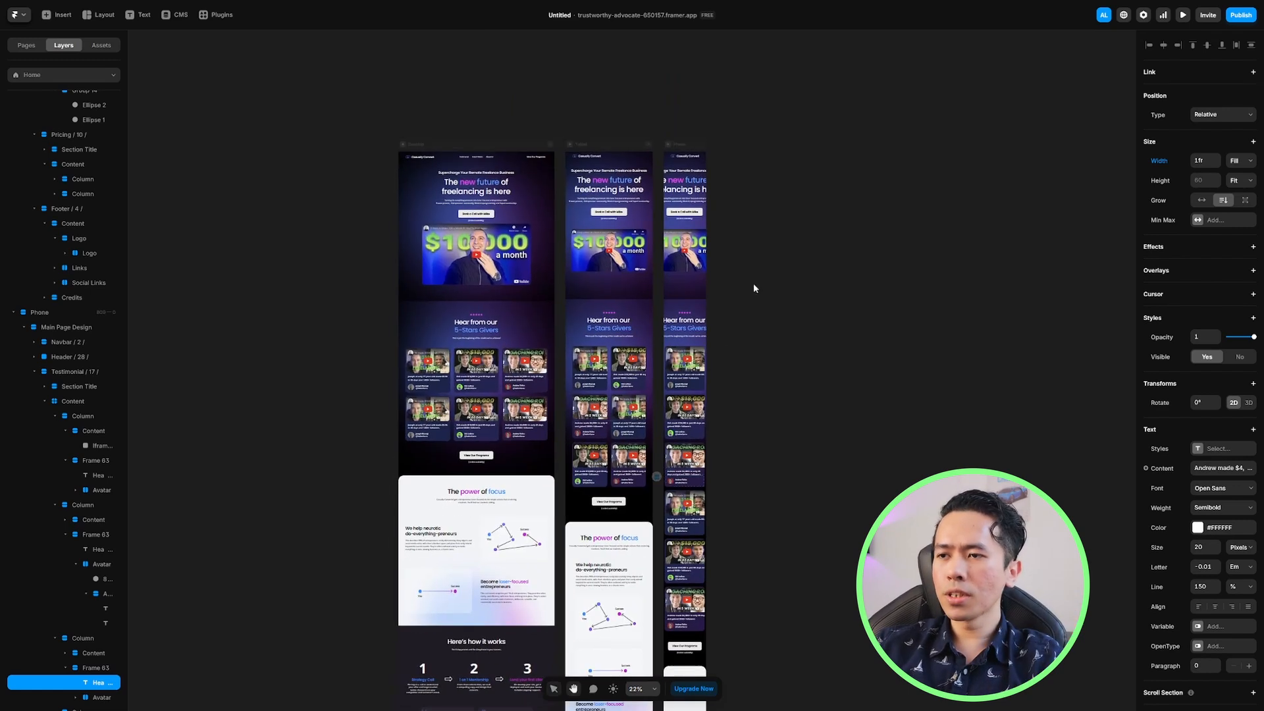
left_click(1242, 16)
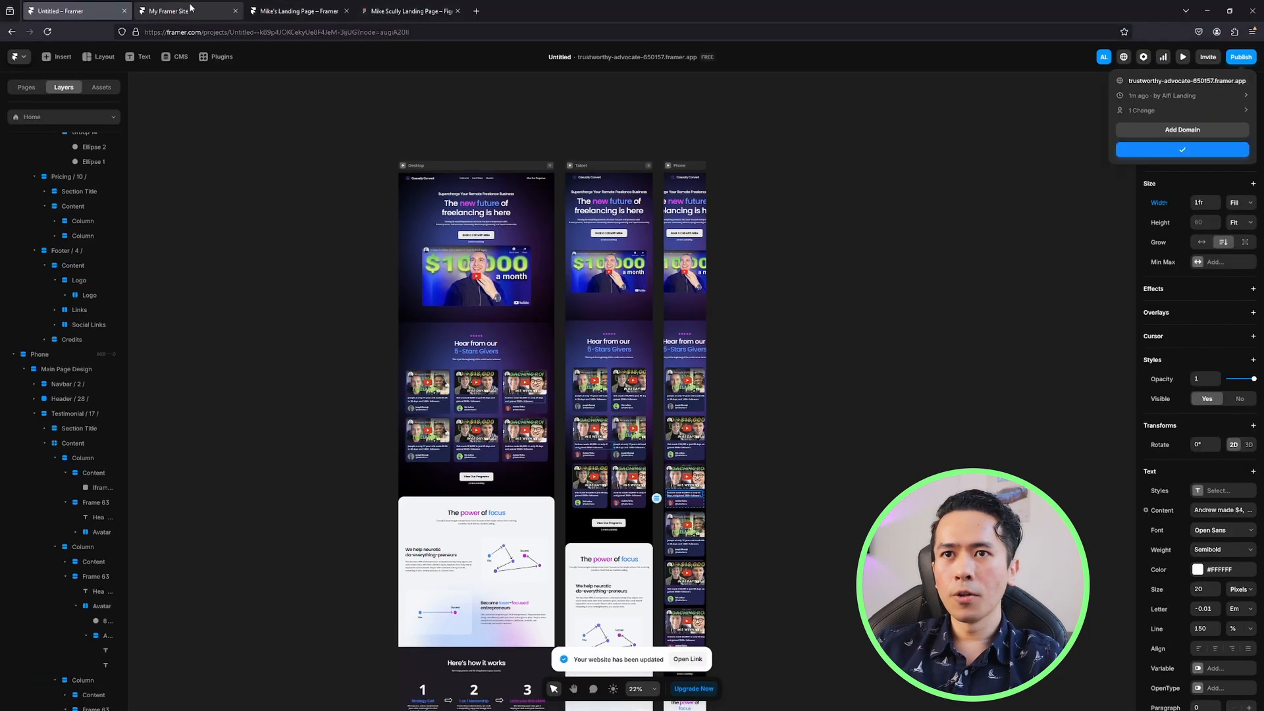
left_click(191, 9)
scroll(447, 286, "up", 15)
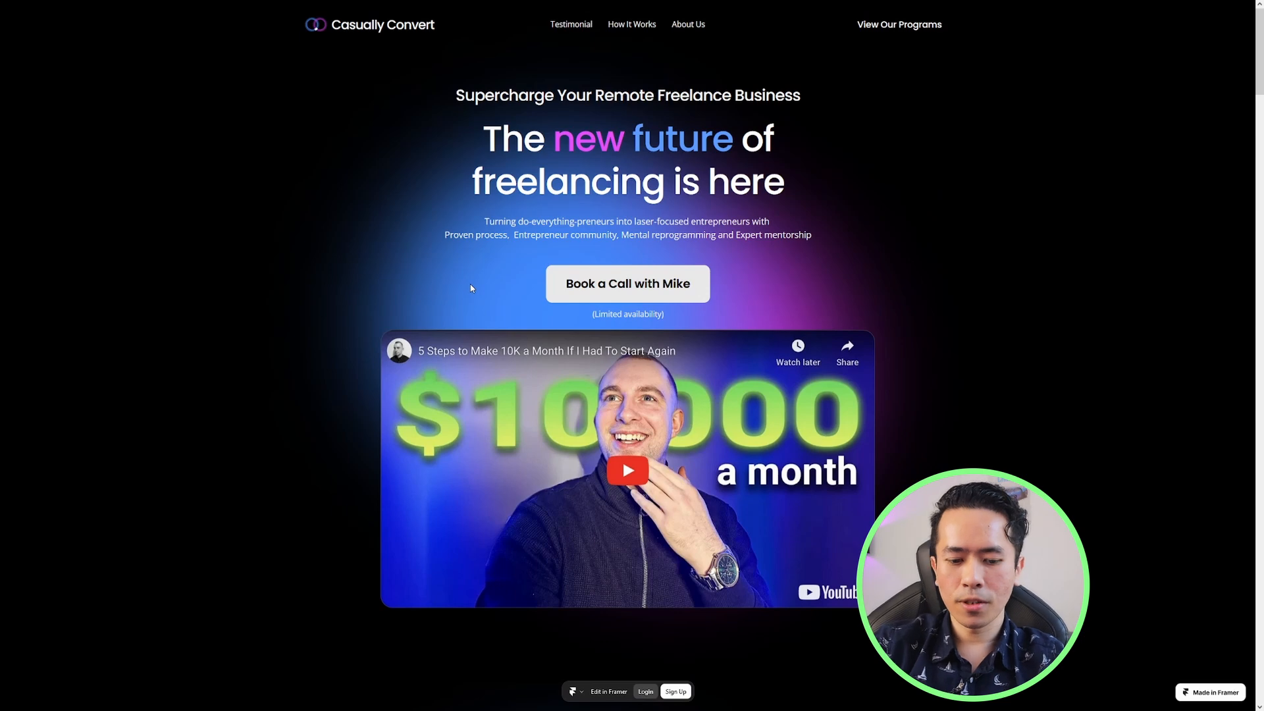
Open the browser developer tools for the live page, enable responsive design mode and narrow the viewport to about 1690 px
key("F12")
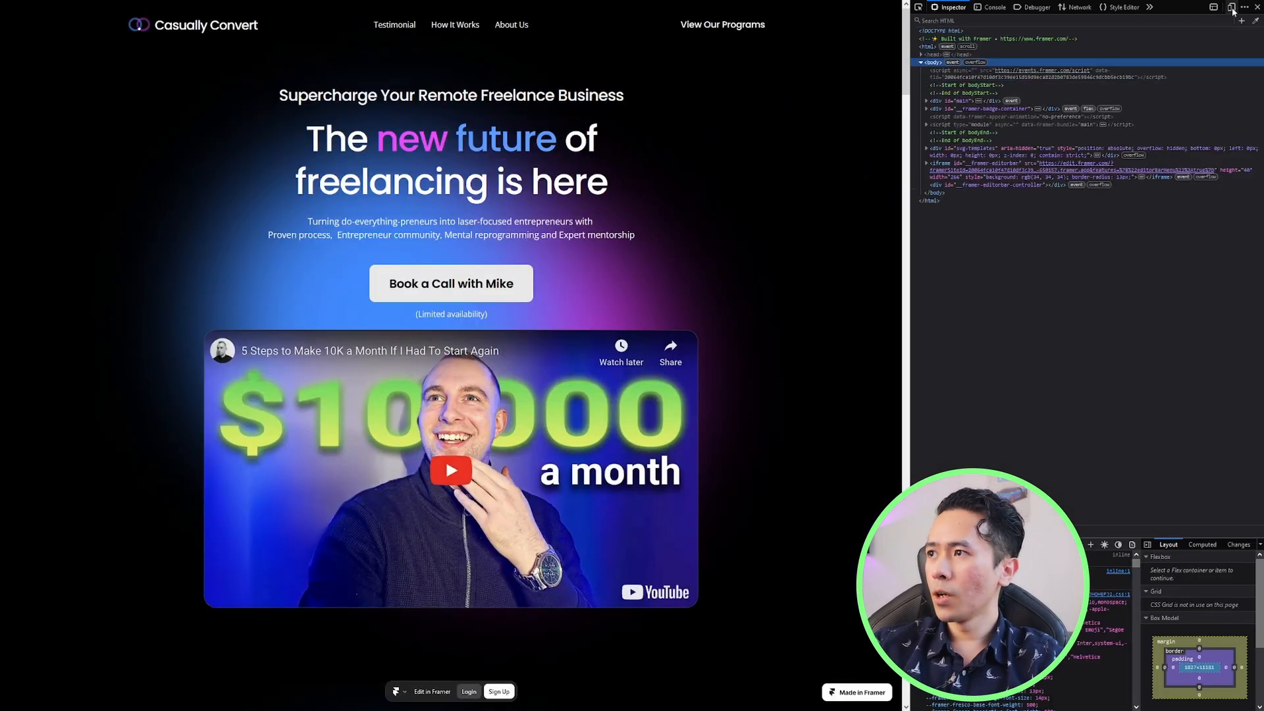
left_click(1231, 7)
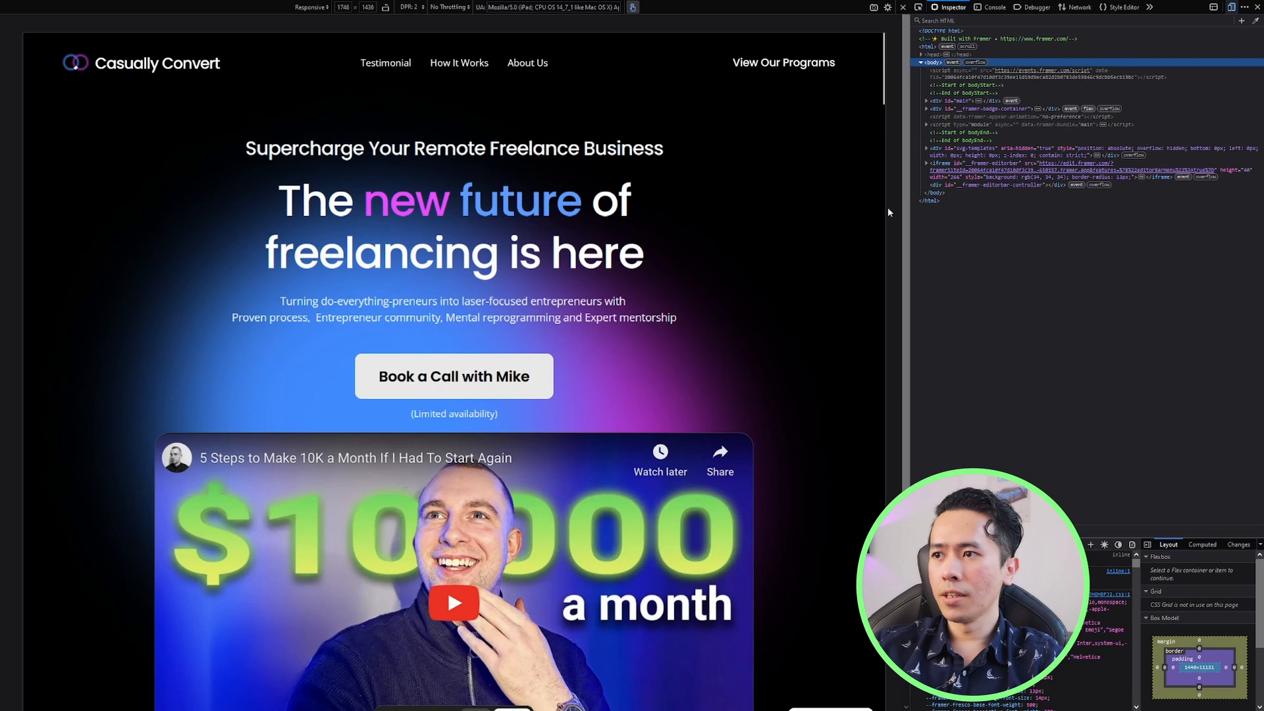
left_click_drag(886, 207, 873, 206)
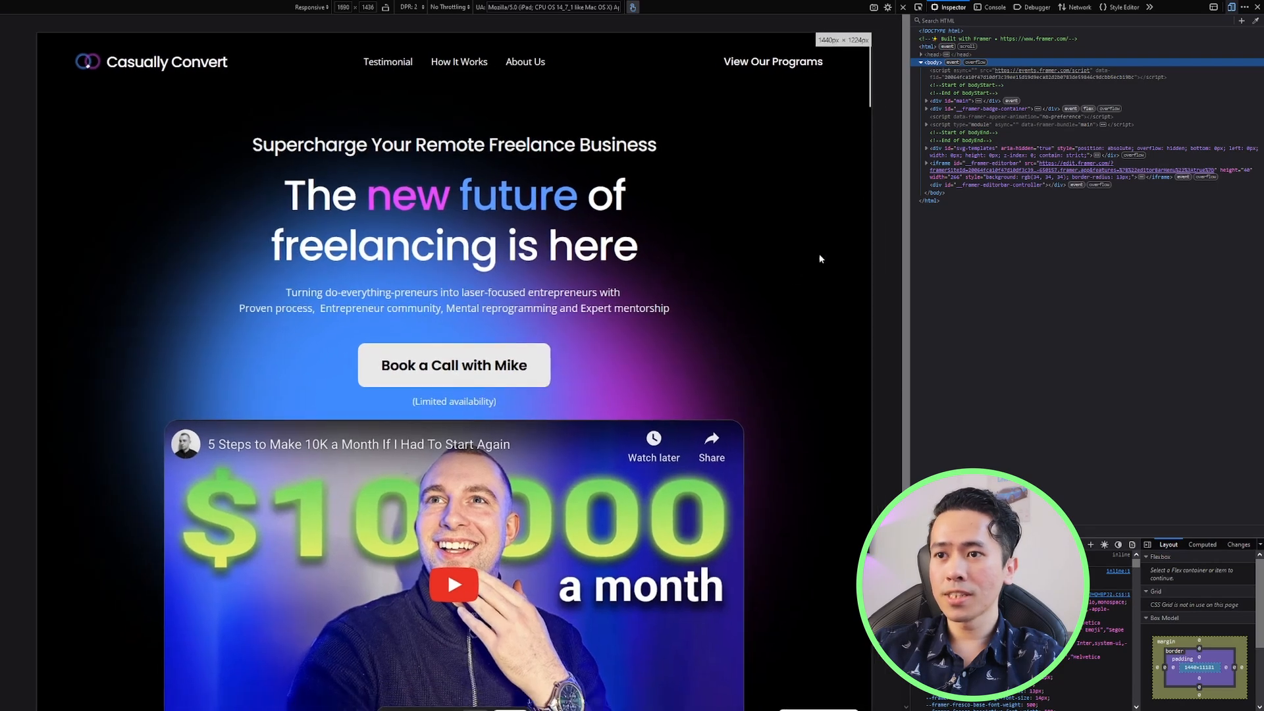
Check the testimonial section's live layout with the viewport at about 366 px and about 1080 px wide
scroll(782, 252, "down", 3)
scroll(781, 252, "down", 10)
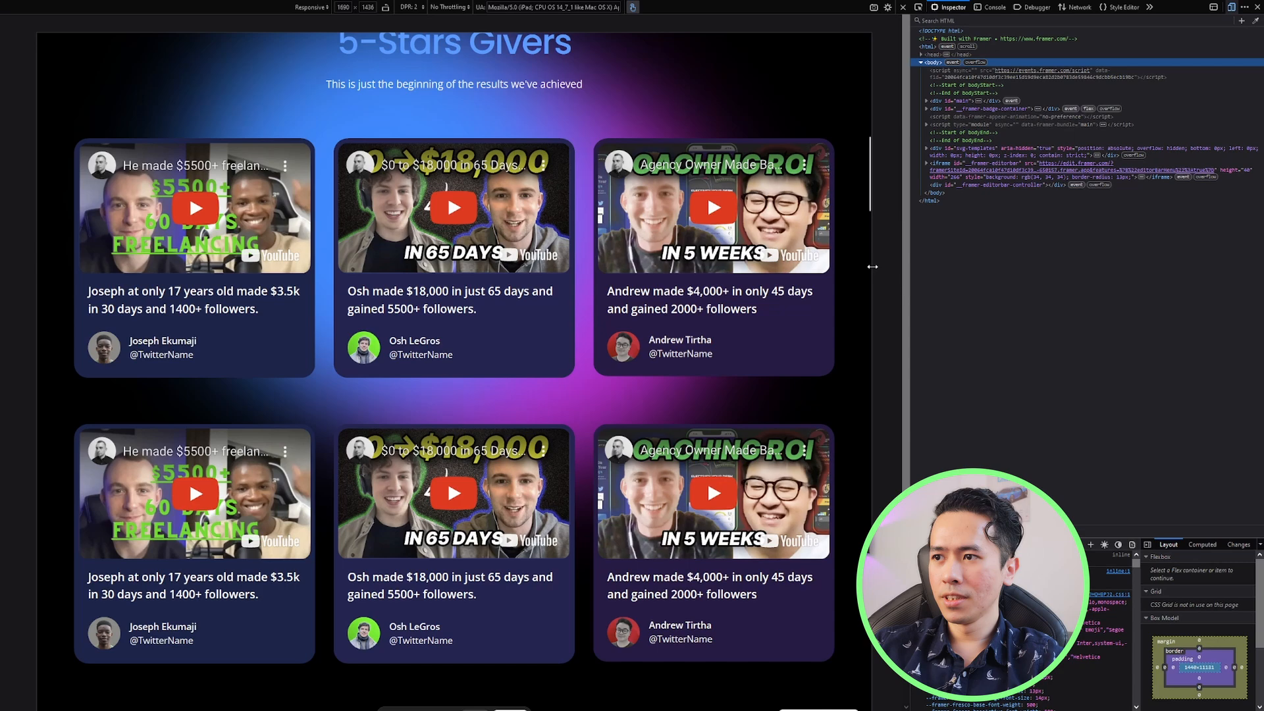
left_click_drag(873, 267, 557, 218)
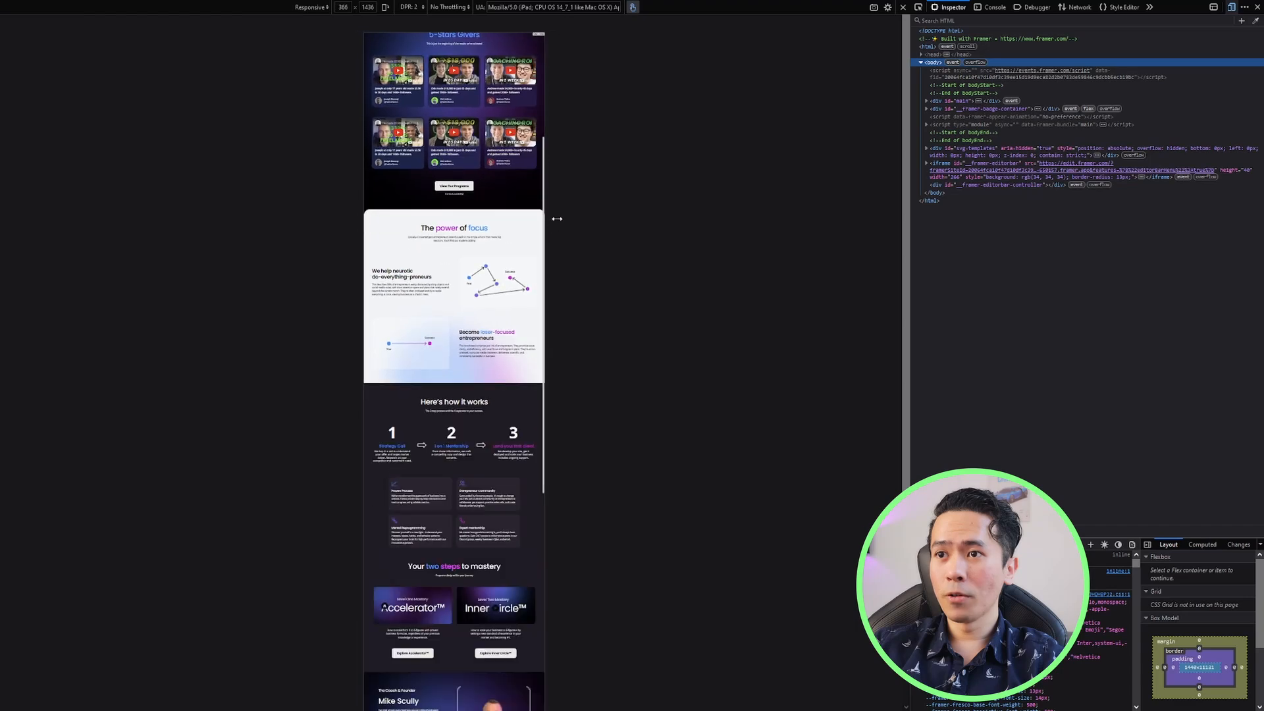
scroll(513, 241, "up", 3)
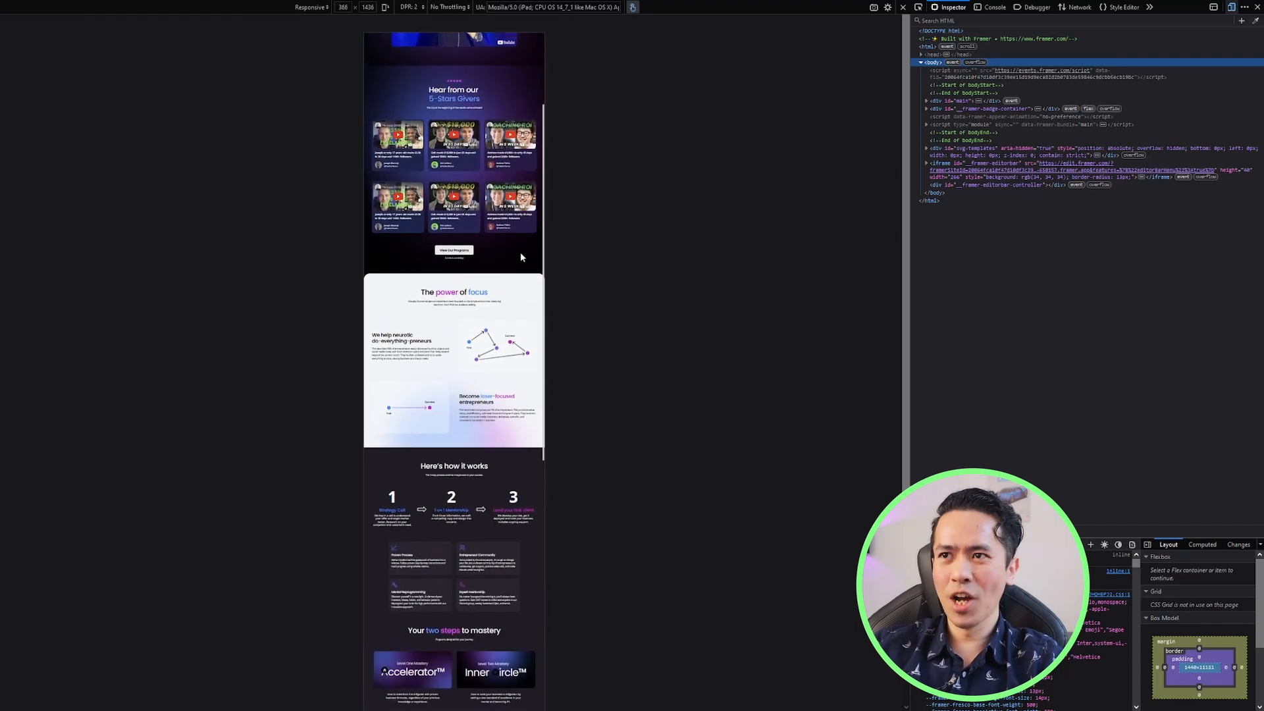
left_click_drag(544, 227, 722, 243)
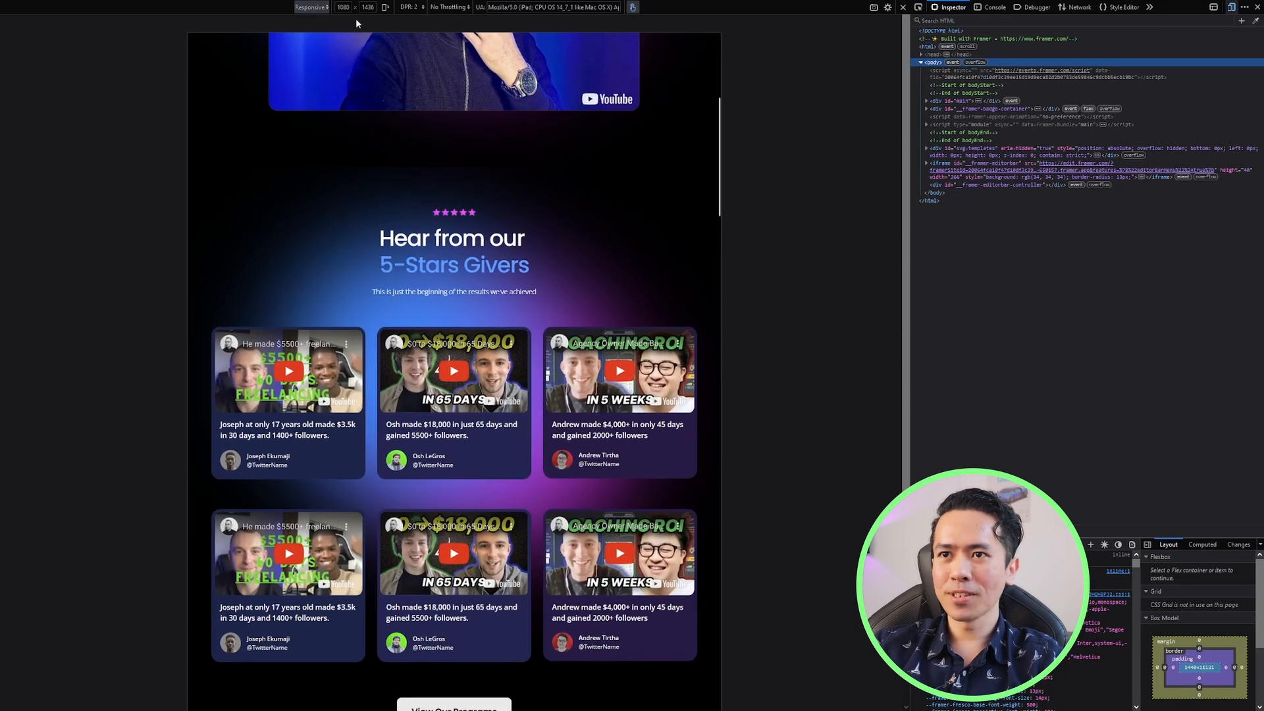
Emulate the Galaxy Note device and reload the live page to load the published changes
left_click(347, 36)
key("F11")
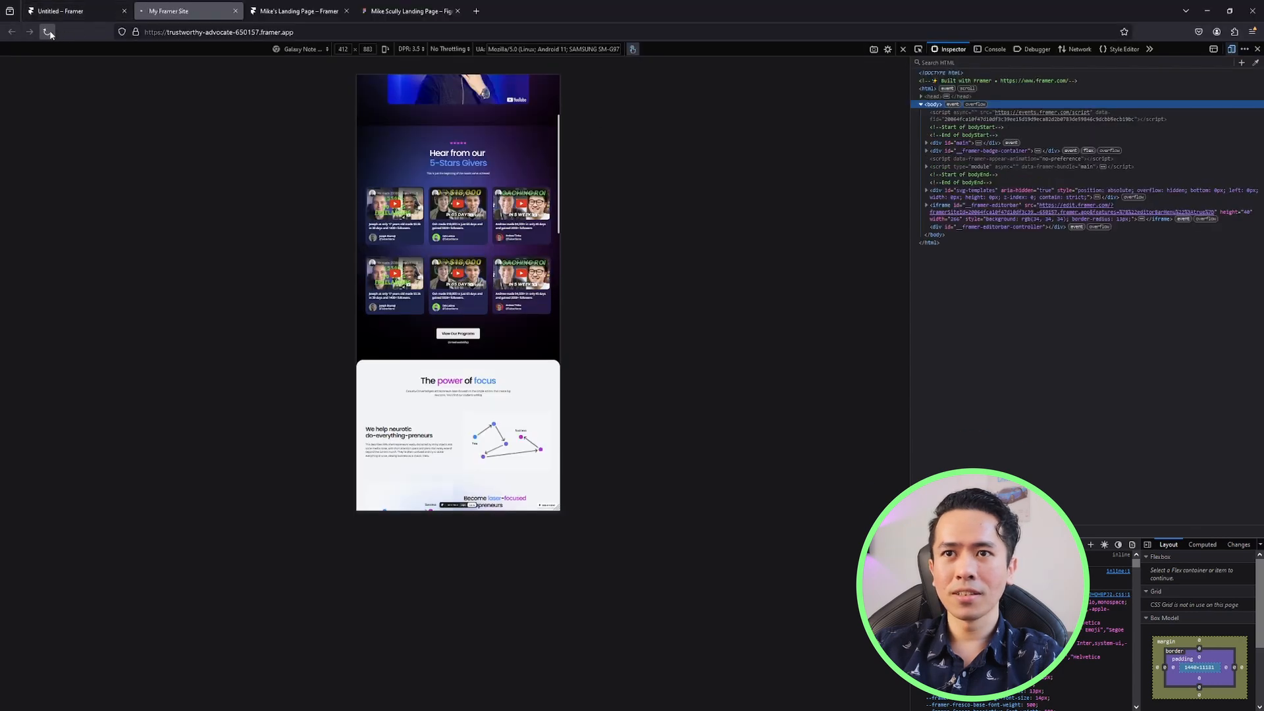
left_click(48, 31)
key("F11")
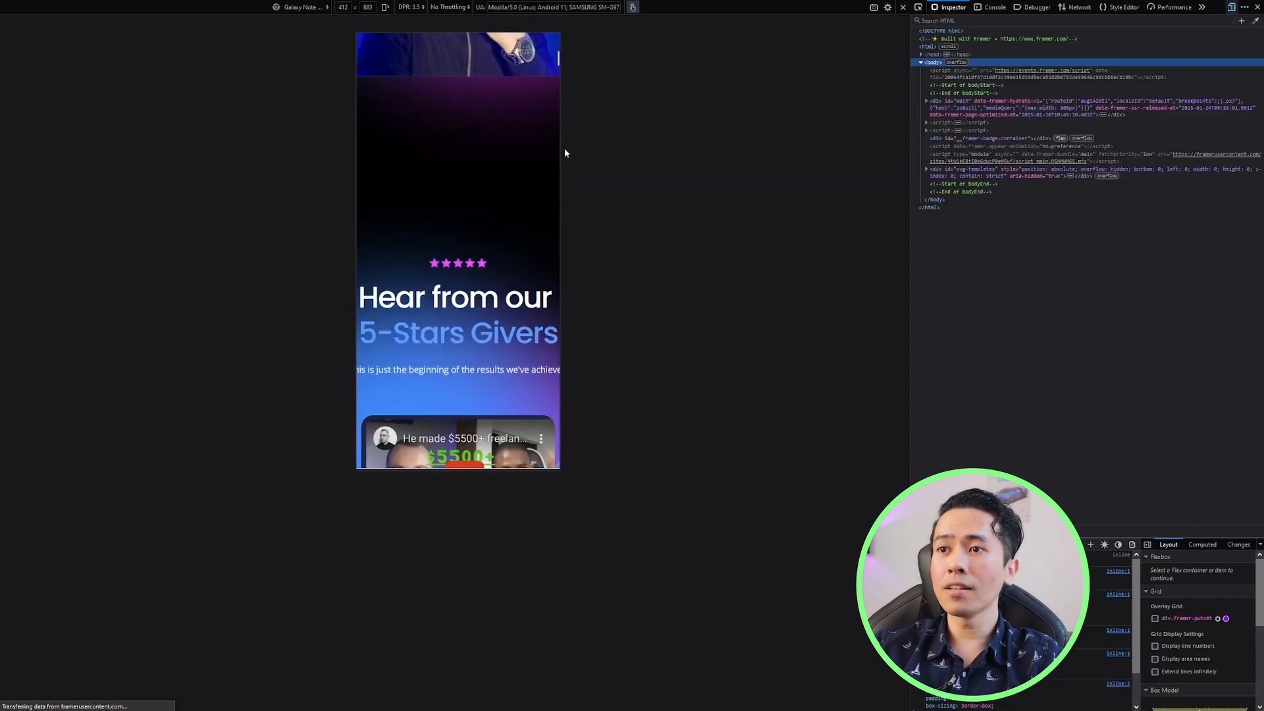
Examine how the reloaded testimonial cards rearrange at viewport widths of about 1580, 1296 and 438 px, with the viewport about 1291 px high
left_click_drag(560, 149, 562, 151)
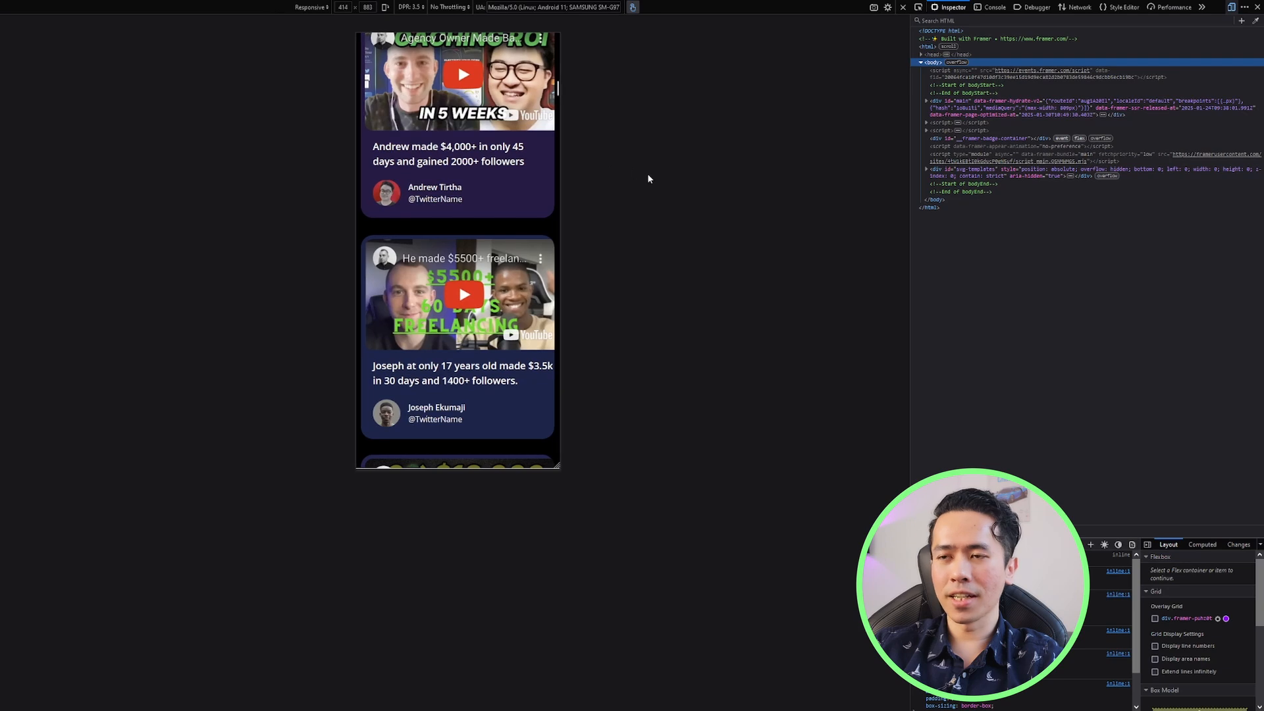
left_click_drag(650, 180, 848, 228)
scroll(724, 303, "up", 9)
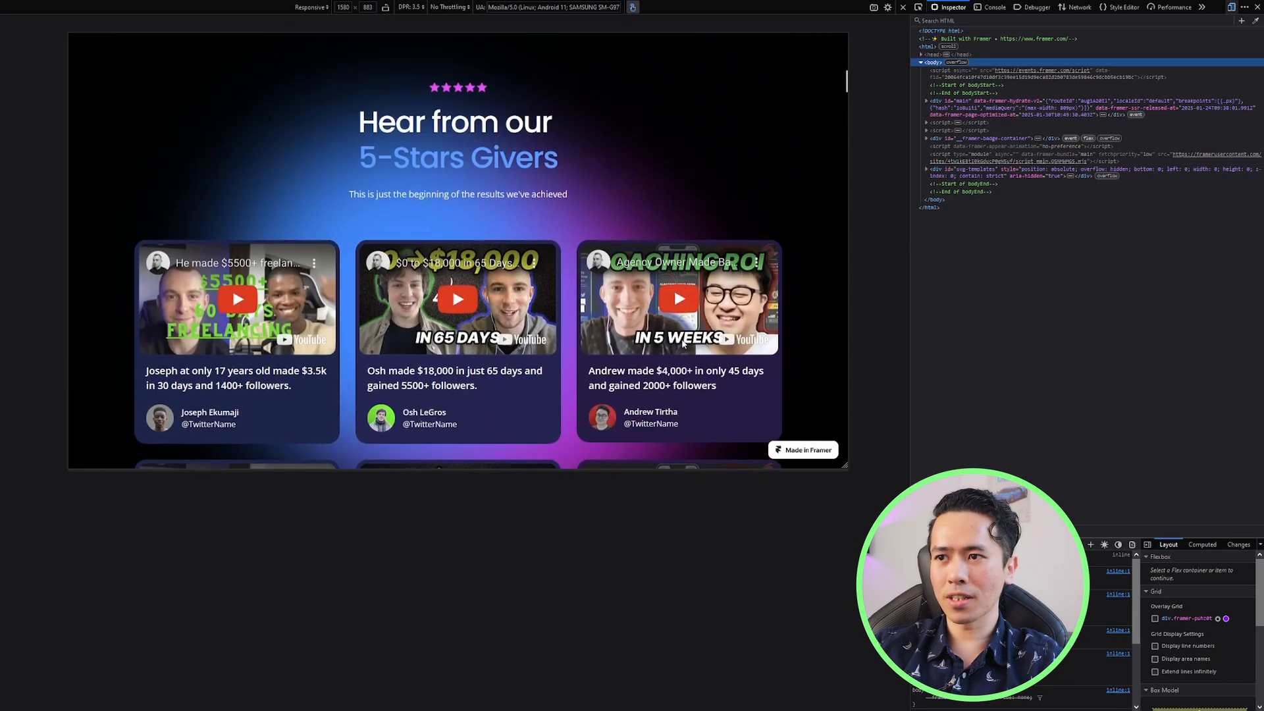
scroll(678, 395, "down", 3)
left_click_drag(672, 468, 672, 670)
left_click_drag(849, 362, 769, 367)
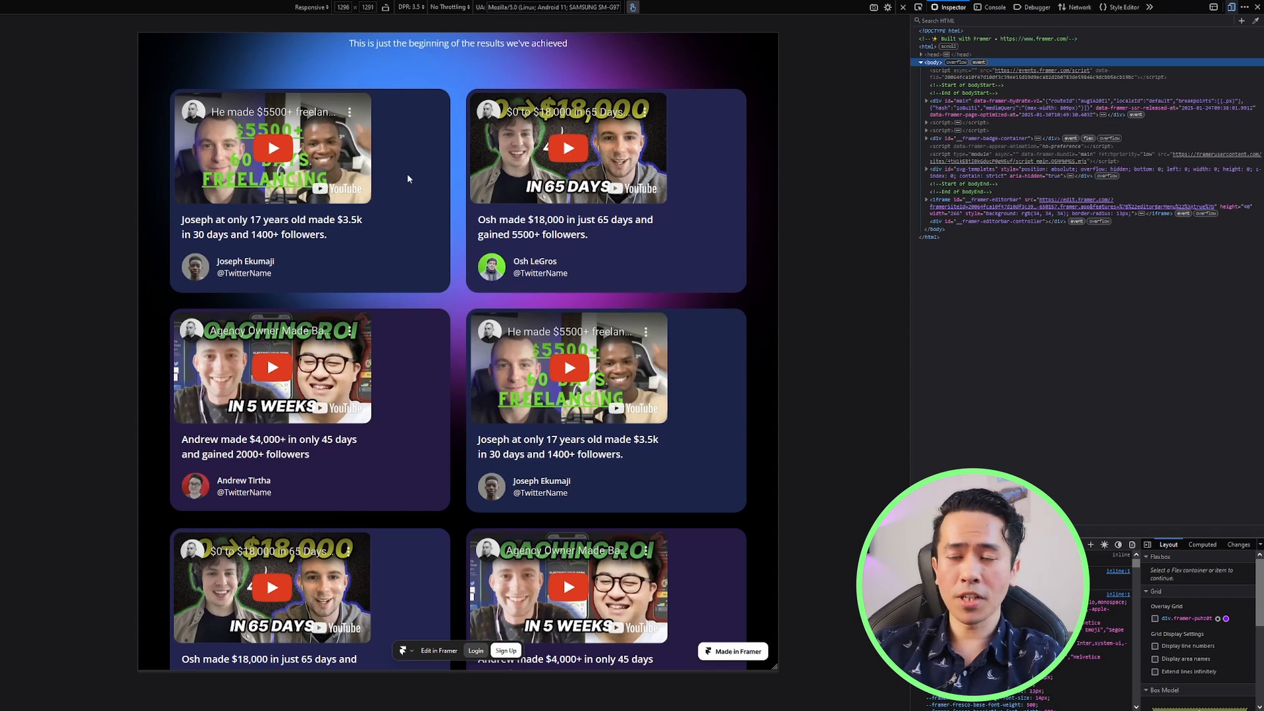
left_click_drag(777, 198, 566, 207)
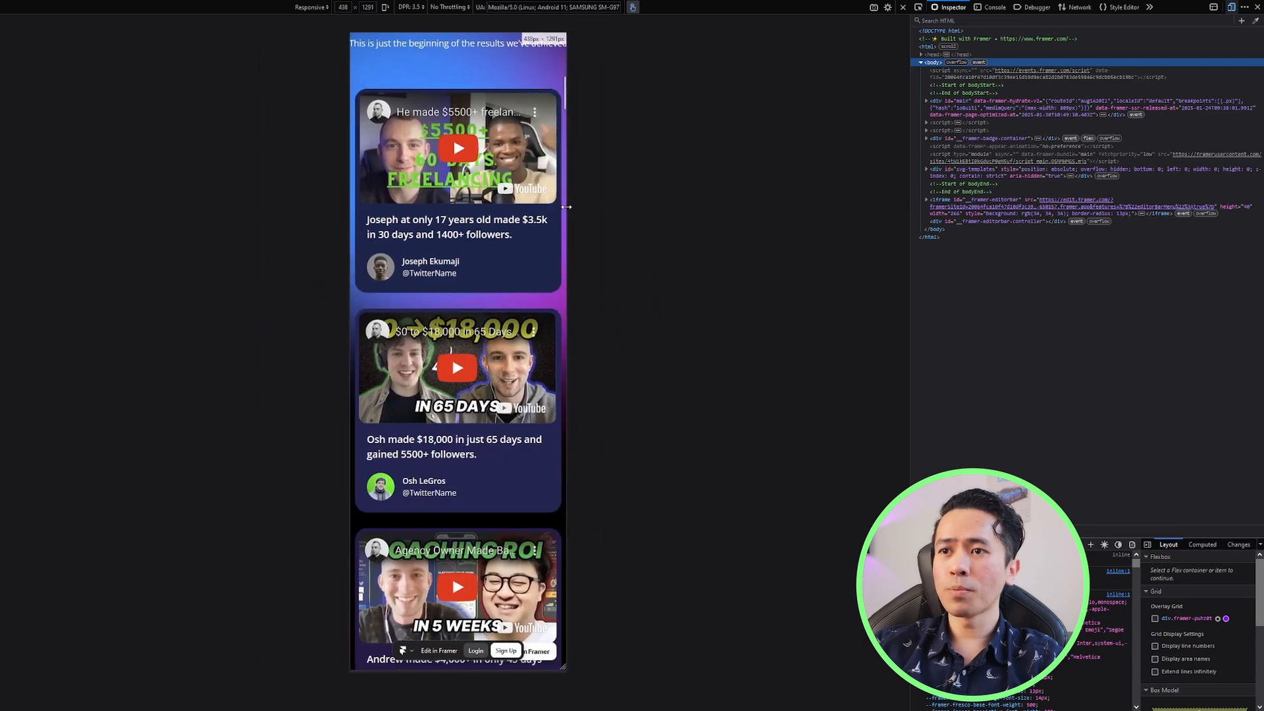